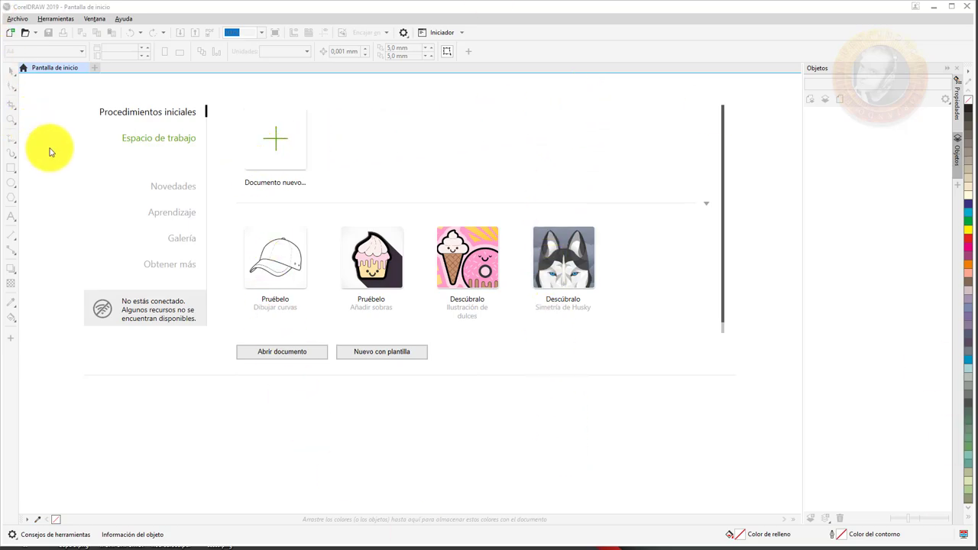
Start a new document and examine its preset, unit, page size and resolution options.
{"action": "left_click", "coordinate": [273, 158]}
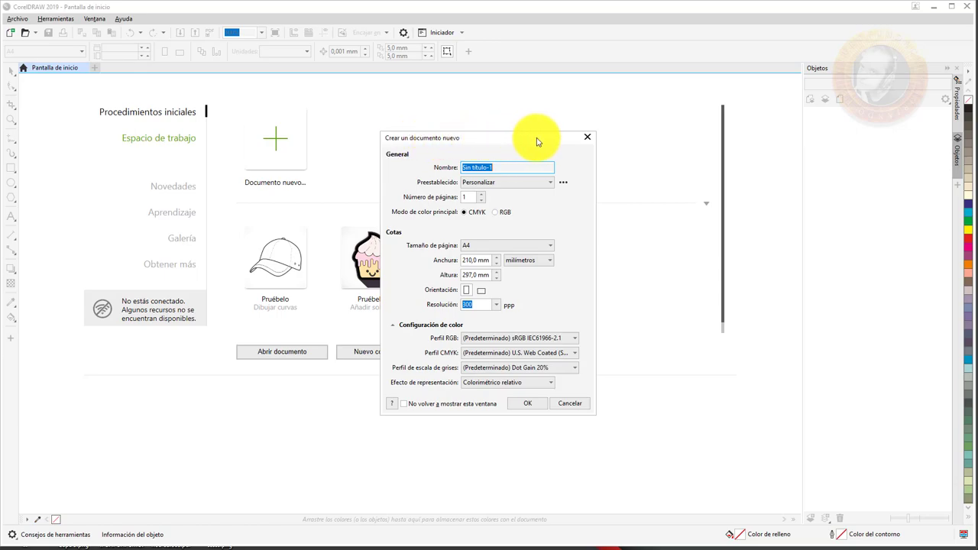
{"action": "left_click", "coordinate": [501, 184]}
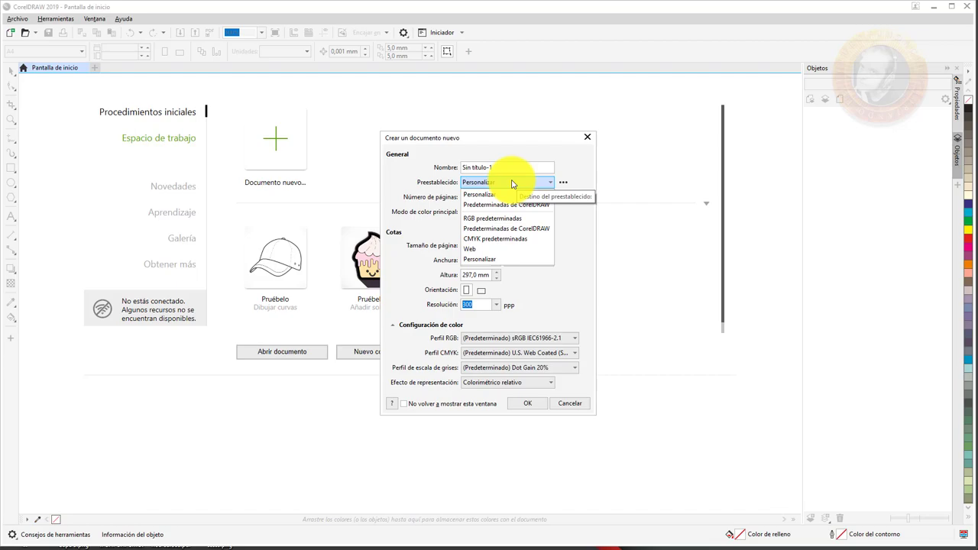
{"action": "left_click", "coordinate": [581, 211]}
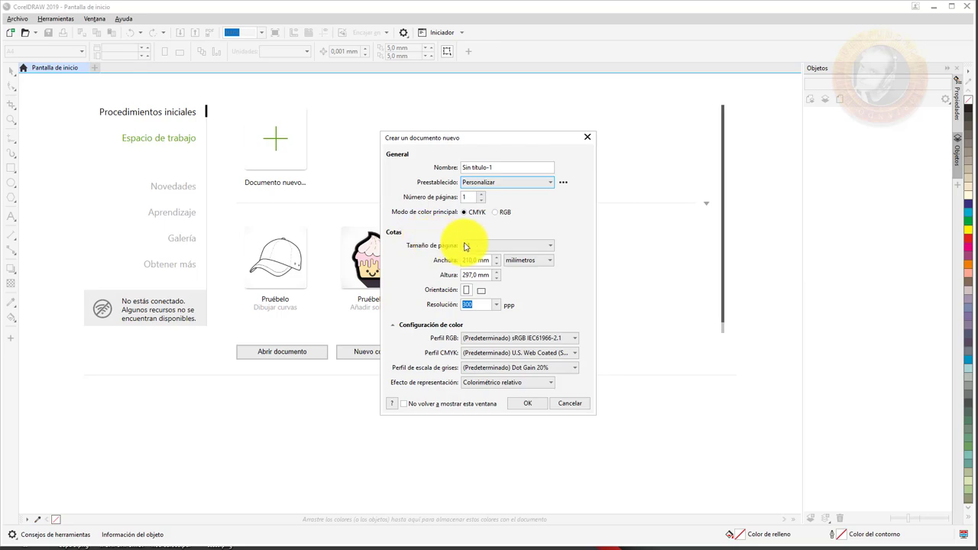
{"action": "left_click", "coordinate": [510, 261]}
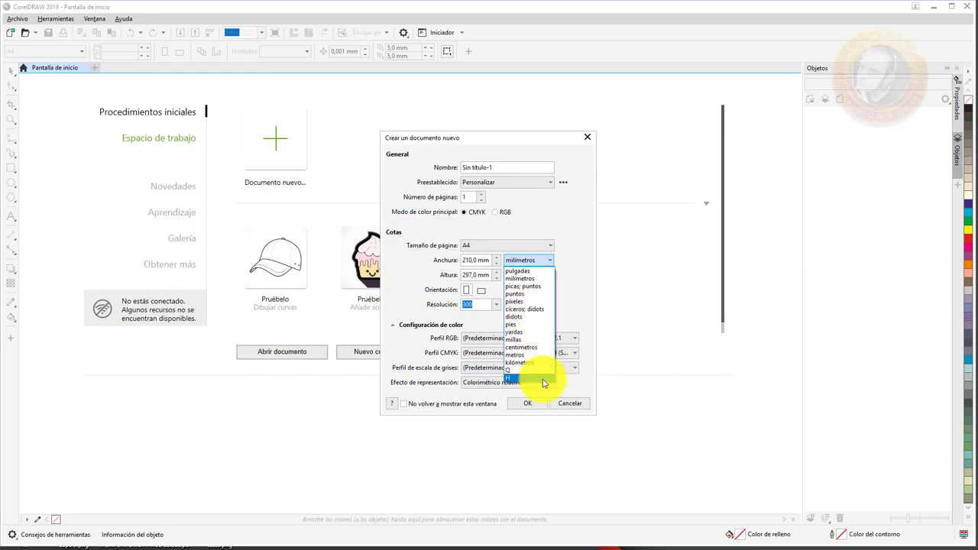
{"action": "left_click", "coordinate": [568, 267]}
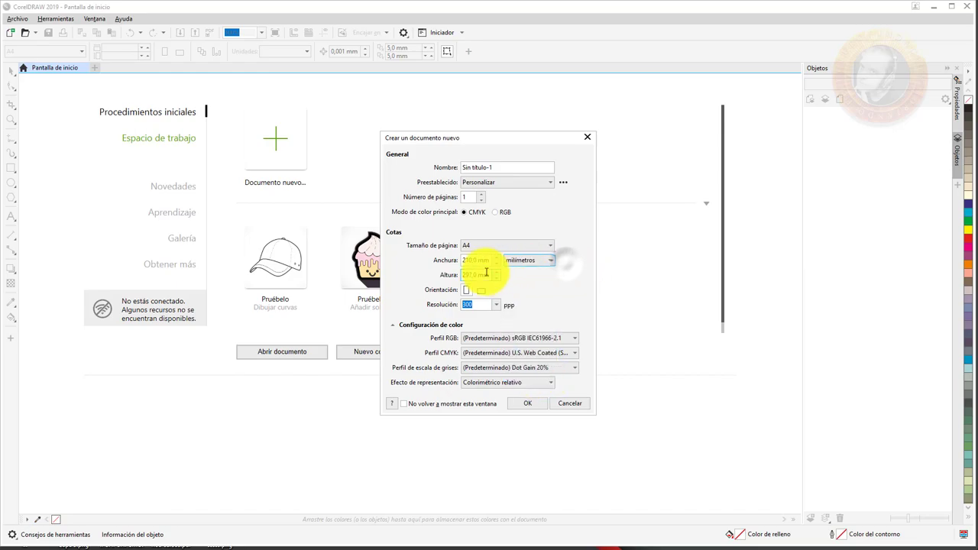
{"action": "left_click", "coordinate": [499, 247]}
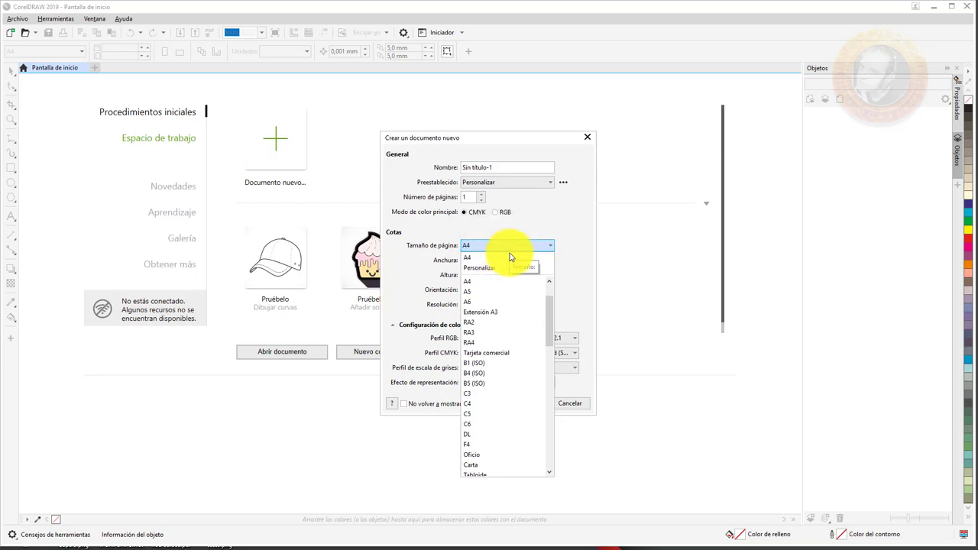
{"action": "left_click_drag", "start_coordinate": [552, 308], "coordinate": [568, 468]}
{"action": "scroll", "coordinate": [553, 411], "scroll_direction": "up", "scroll_amount": 5}
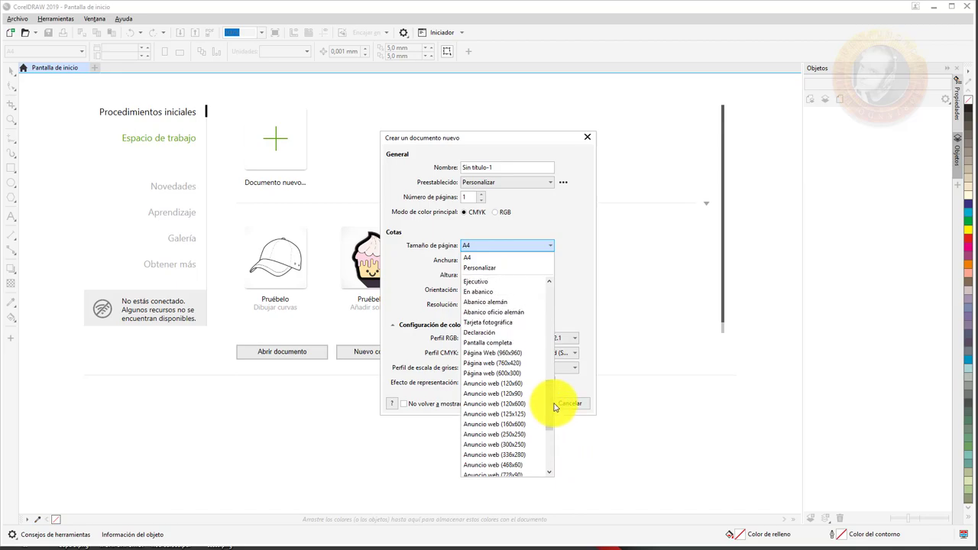
{"action": "scroll", "coordinate": [524, 427], "scroll_direction": "down", "scroll_amount": 1}
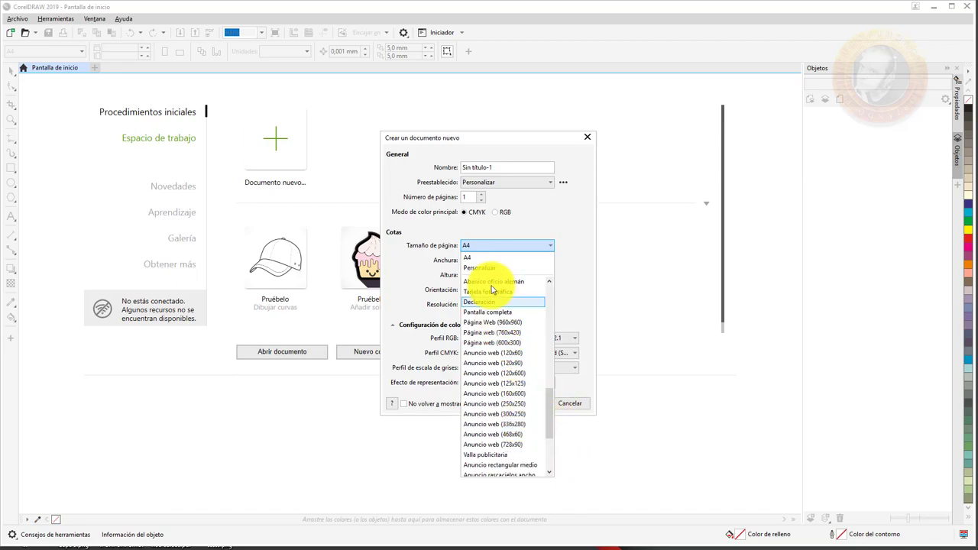
{"action": "left_click", "coordinate": [556, 242]}
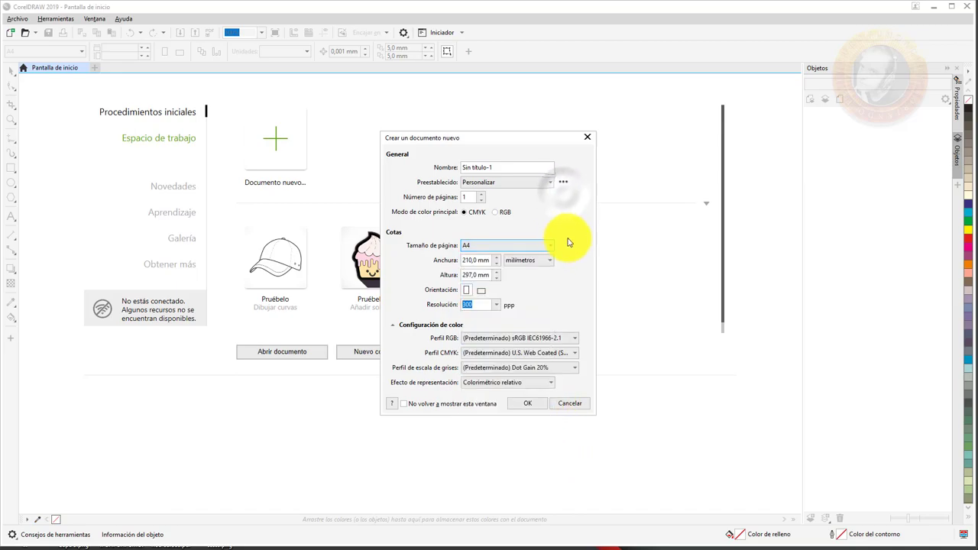
{"action": "left_click", "coordinate": [495, 304]}
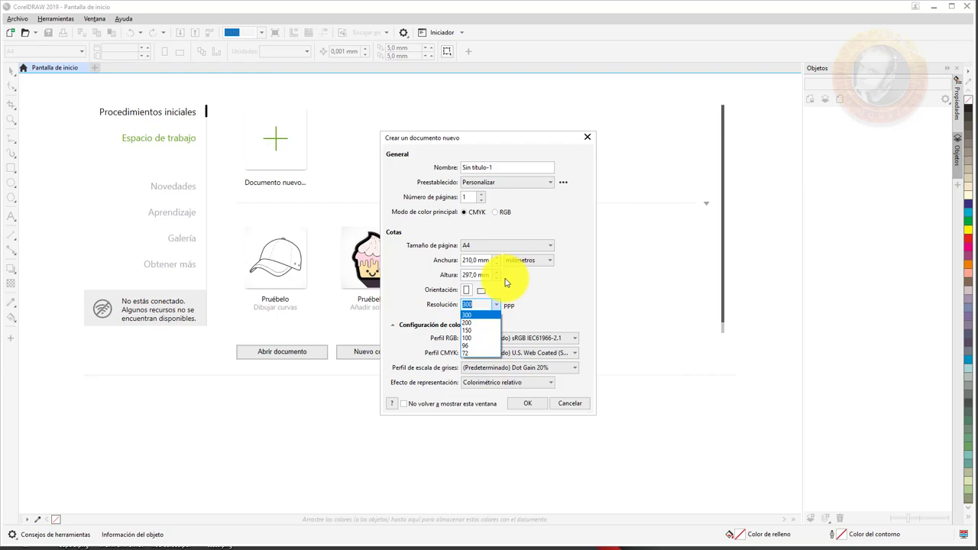
{"action": "left_click", "coordinate": [544, 282]}
{"action": "left_click", "coordinate": [506, 304]}
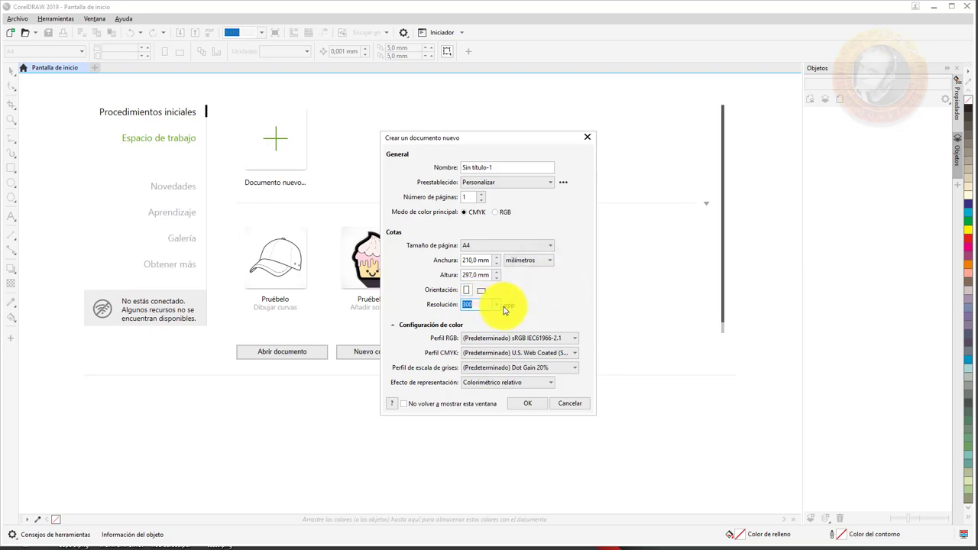
{"action": "left_click", "coordinate": [393, 329]}
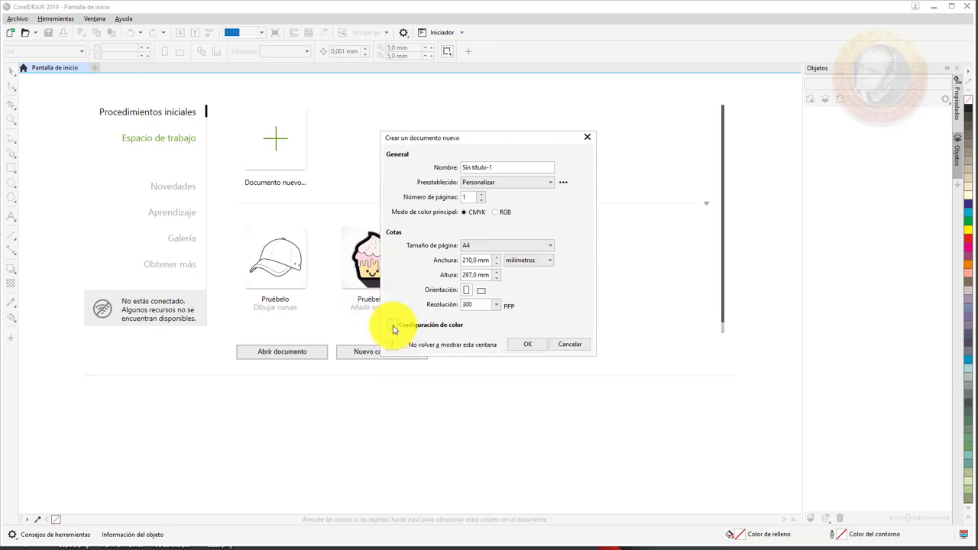
{"action": "left_click", "coordinate": [392, 330]}
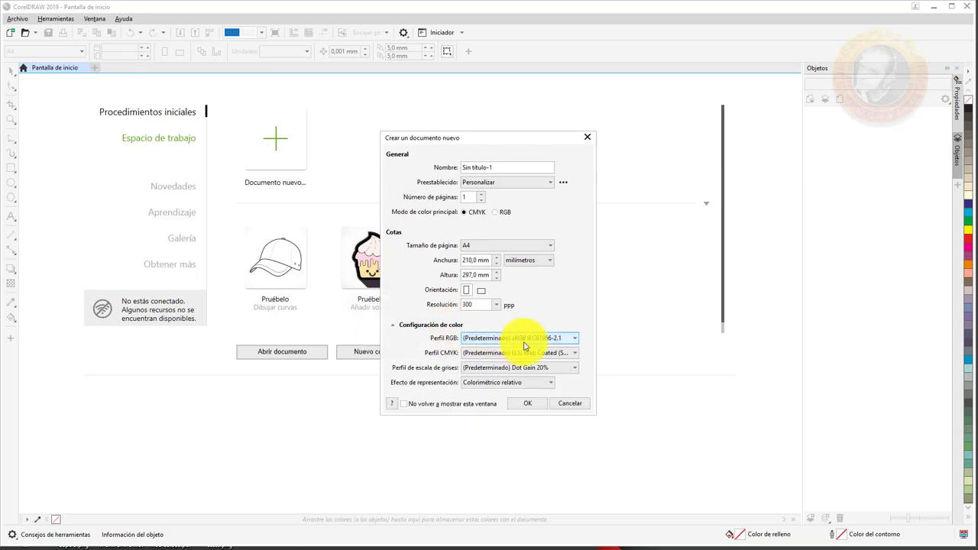
Create the document with the Adobe RGB (1998) profile and the Colorimétrico relativo rendering intent, reviewing the CMYK and grayscale profile choices.
{"action": "left_click", "coordinate": [522, 339]}
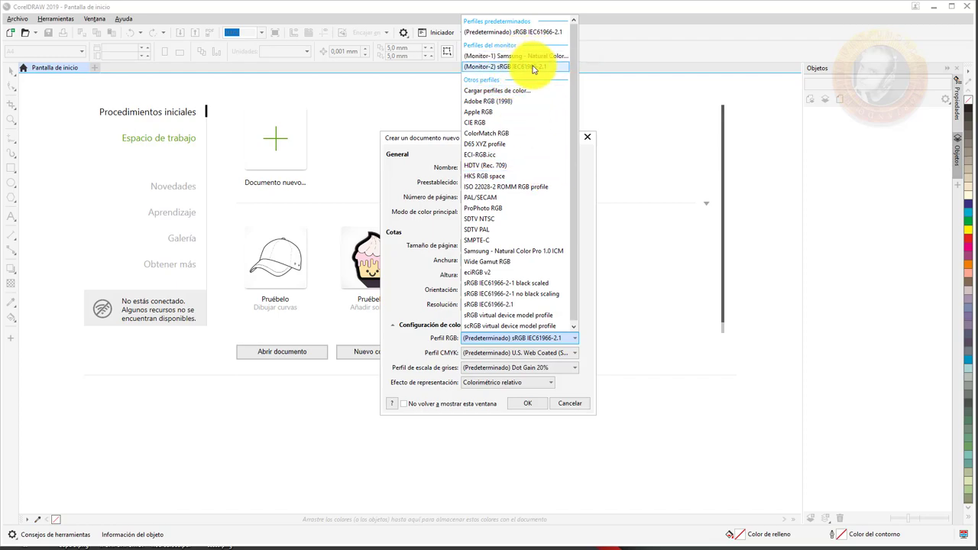
{"action": "left_click", "coordinate": [524, 101]}
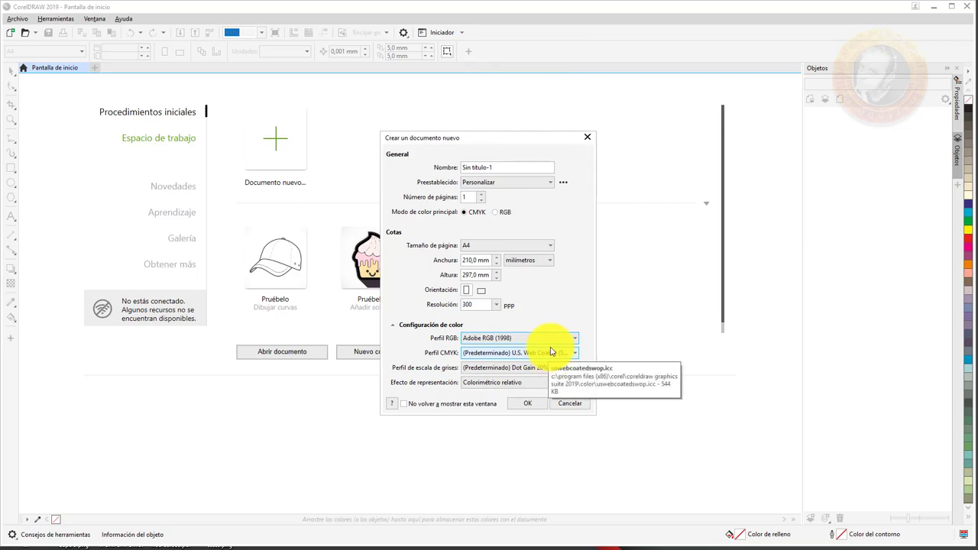
{"action": "left_click", "coordinate": [556, 354]}
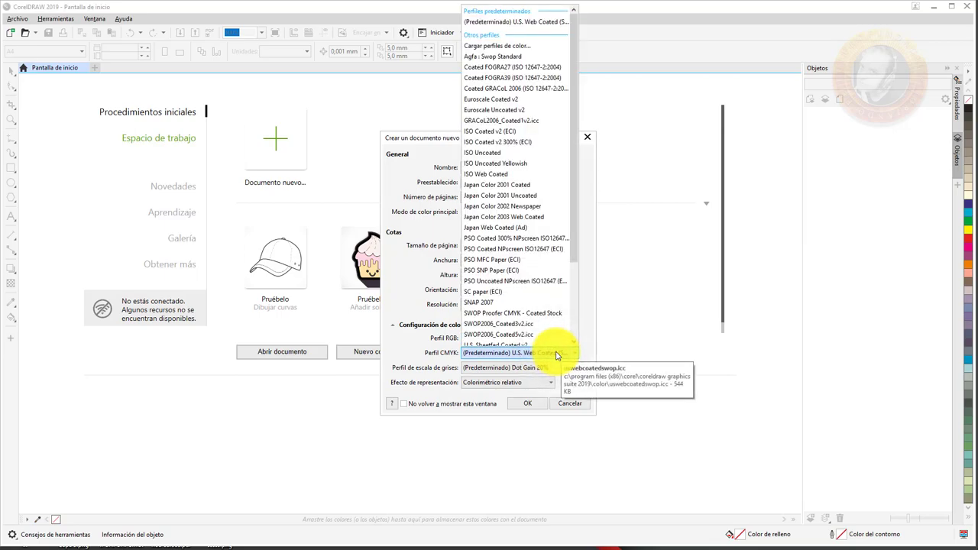
{"action": "left_click", "coordinate": [578, 179]}
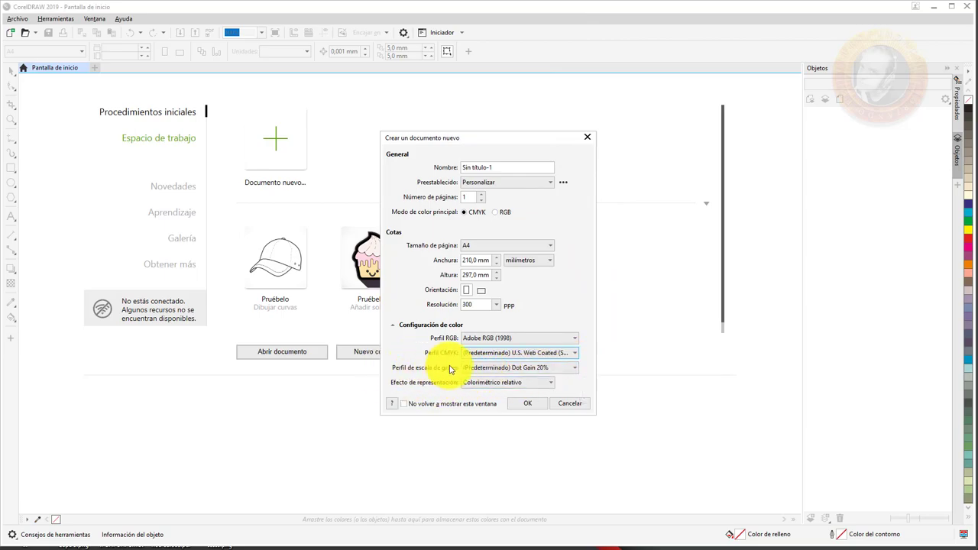
{"action": "left_click", "coordinate": [535, 368]}
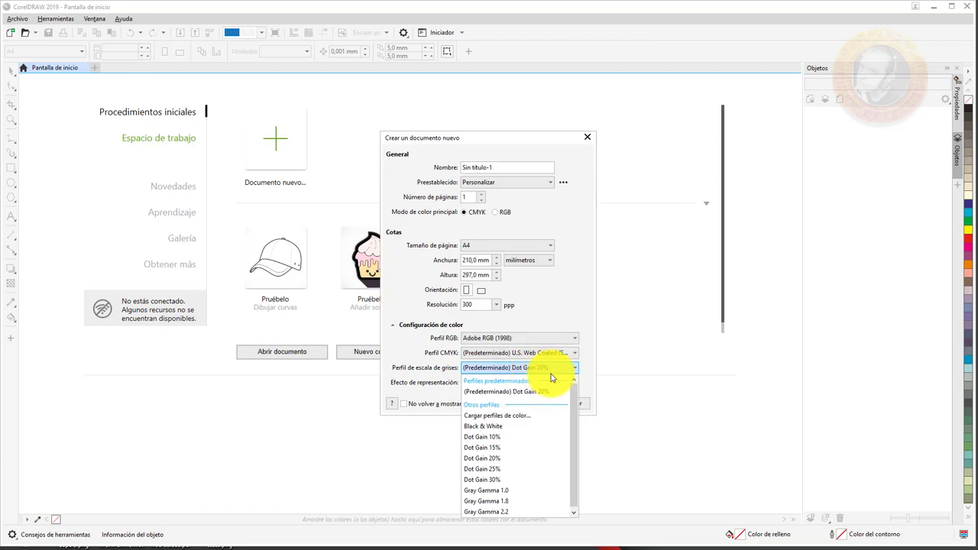
{"action": "left_click", "coordinate": [586, 258]}
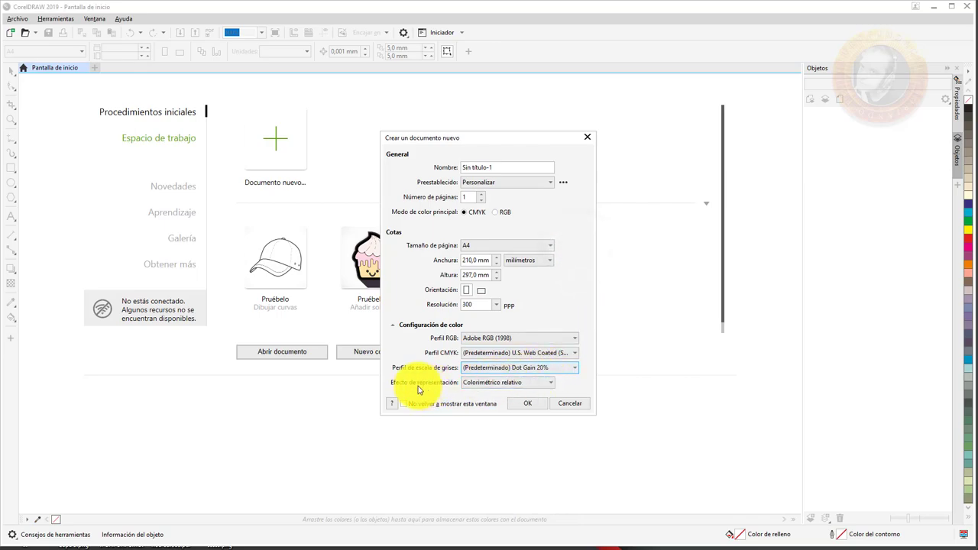
{"action": "left_click", "coordinate": [496, 383]}
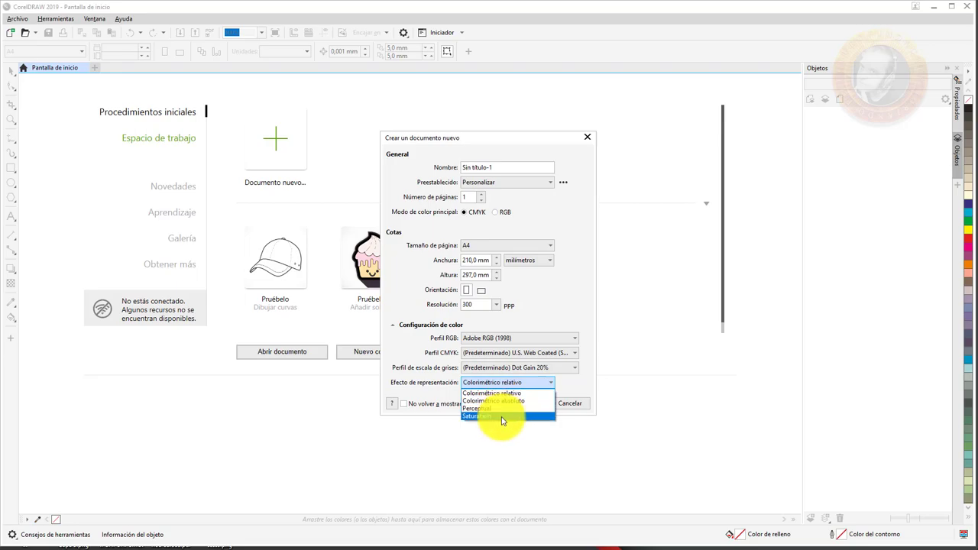
{"action": "left_click", "coordinate": [507, 393]}
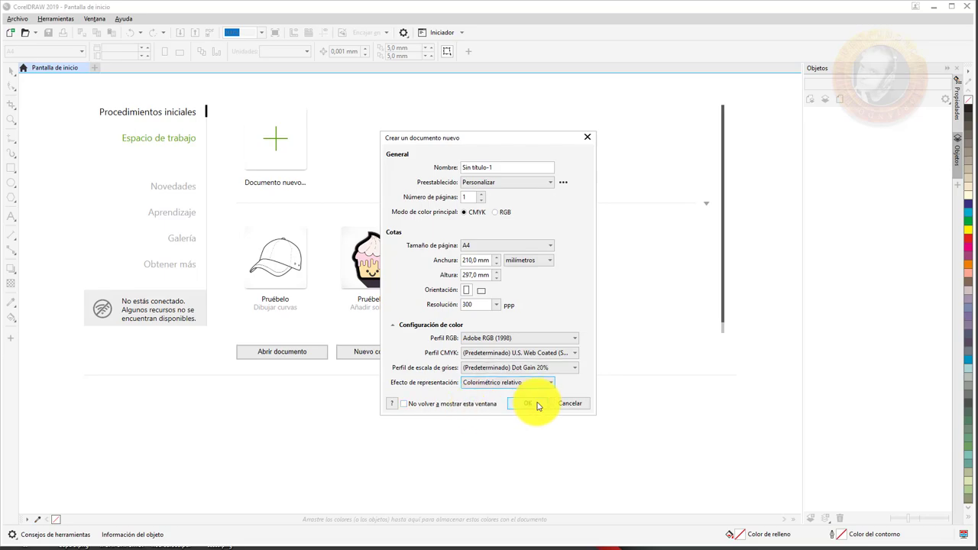
{"action": "left_click", "coordinate": [532, 403]}
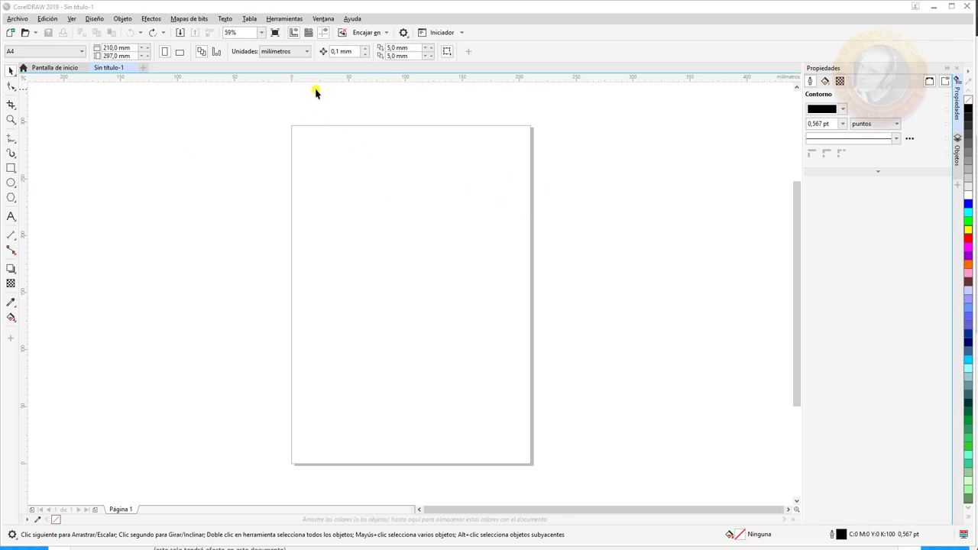
Set the default color management preset to Simular Administración de color desactivada and apply it.
{"action": "left_click", "coordinate": [297, 20]}
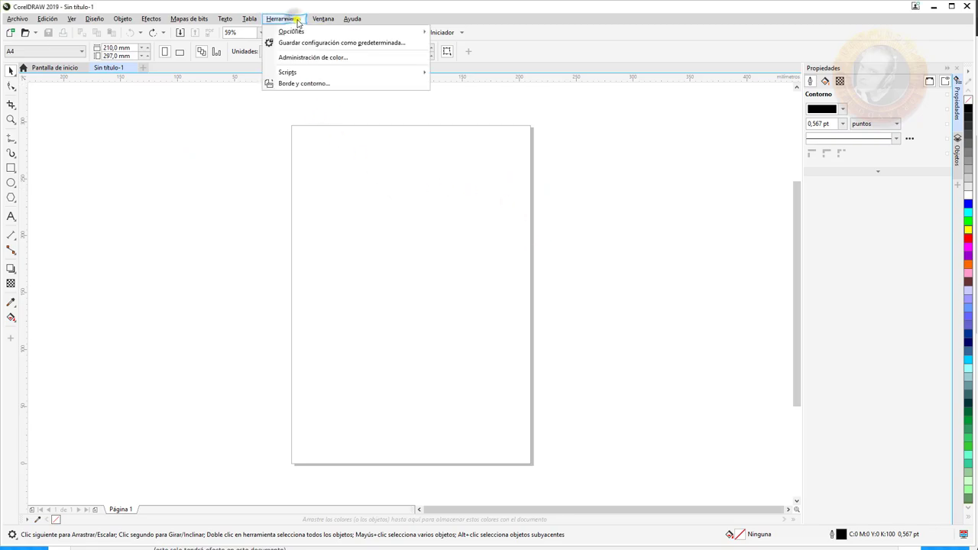
{"action": "left_click", "coordinate": [320, 20]}
{"action": "left_click", "coordinate": [290, 20]}
{"action": "left_click", "coordinate": [308, 58]}
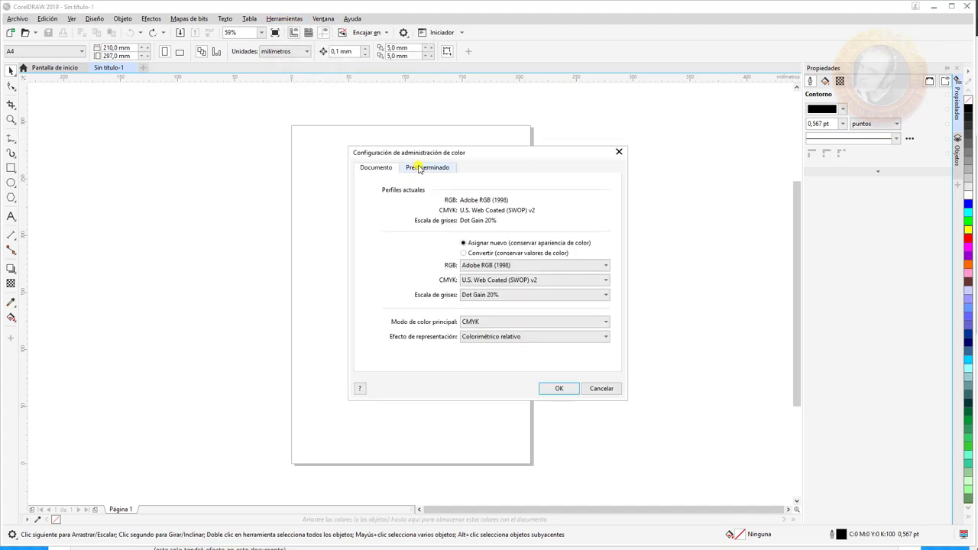
{"action": "left_click", "coordinate": [422, 168]}
{"action": "left_click", "coordinate": [475, 192]}
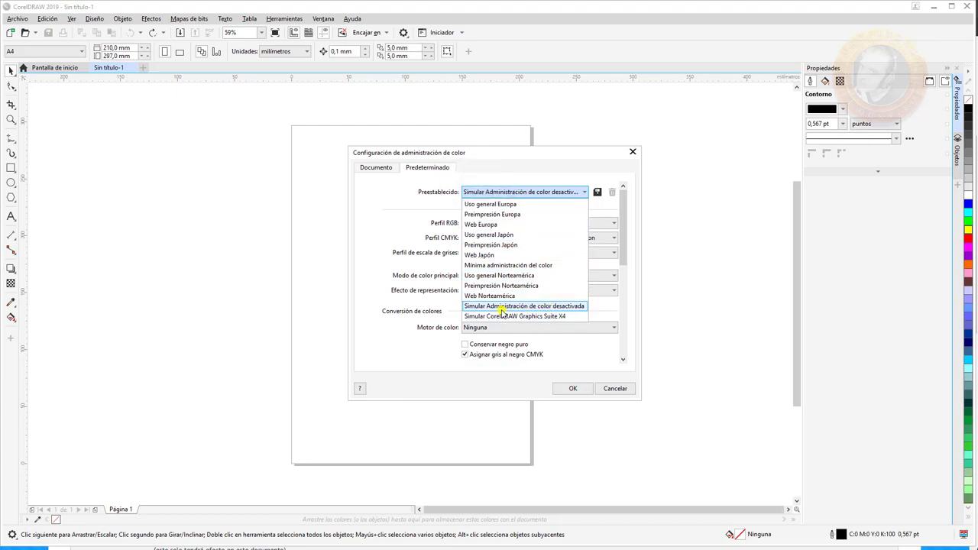
{"action": "left_click", "coordinate": [569, 307]}
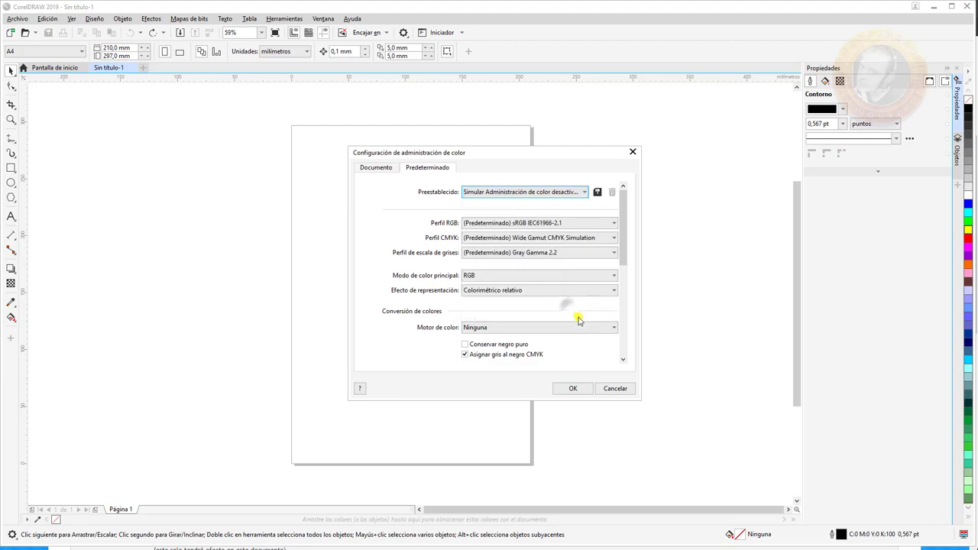
{"action": "left_click", "coordinate": [573, 388]}
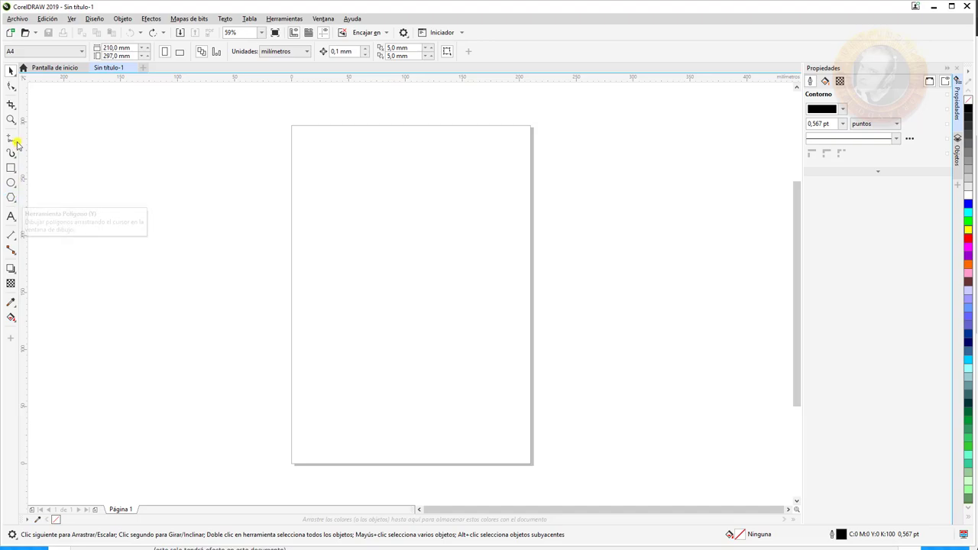
Draw a five-sided polygon about 76 by 70 mm near the middle of the page and rotate it 80 degrees.
{"action": "left_click", "coordinate": [14, 205]}
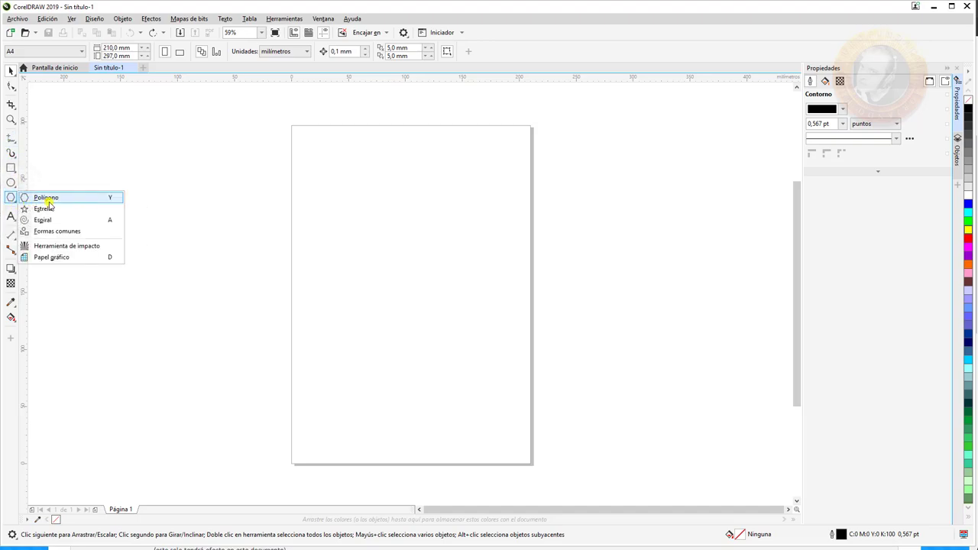
{"action": "left_click", "coordinate": [46, 198]}
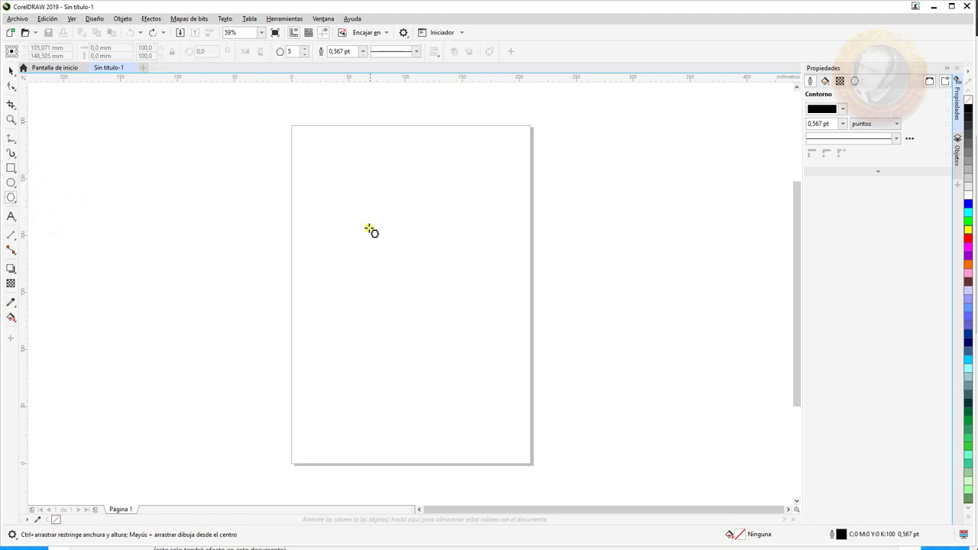
{"action": "left_click_drag", "start_coordinate": [367, 228], "coordinate": [457, 315]}
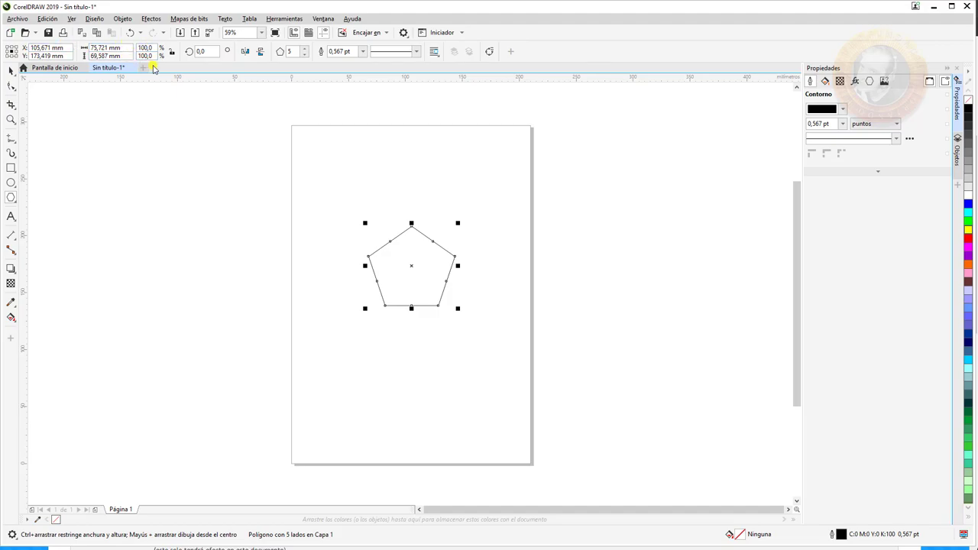
{"action": "left_click", "coordinate": [213, 51]}
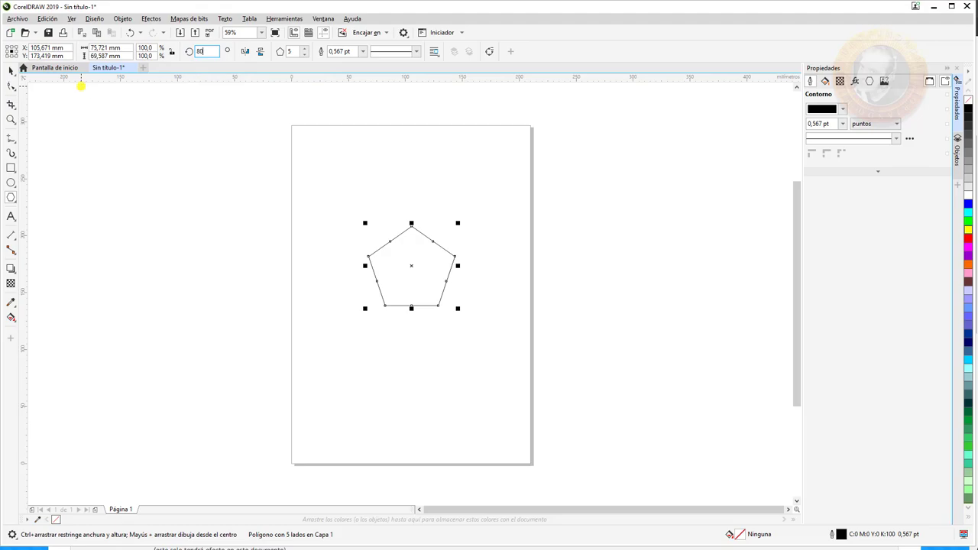
{"action": "left_click", "coordinate": [103, 149]}
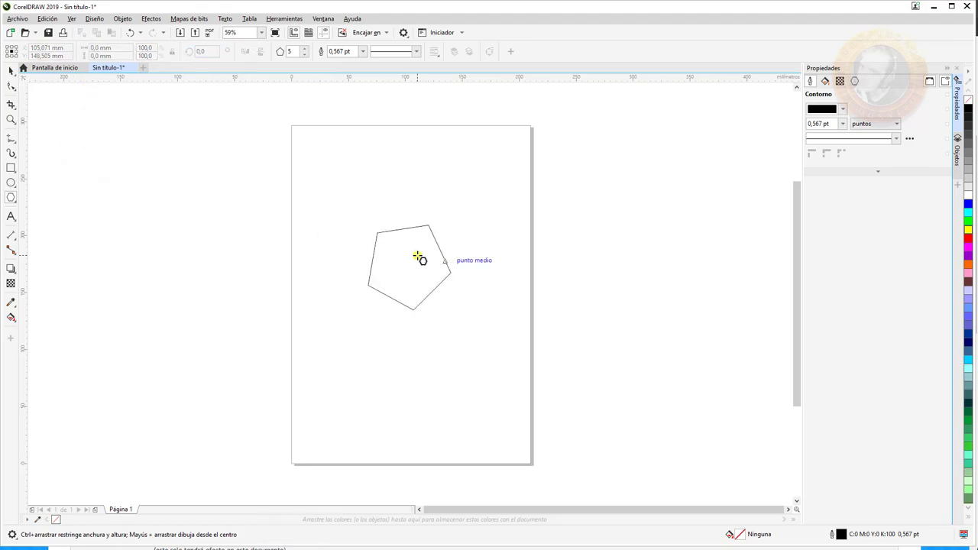
{"action": "left_click", "coordinate": [304, 54]}
{"action": "left_click", "coordinate": [304, 54]}
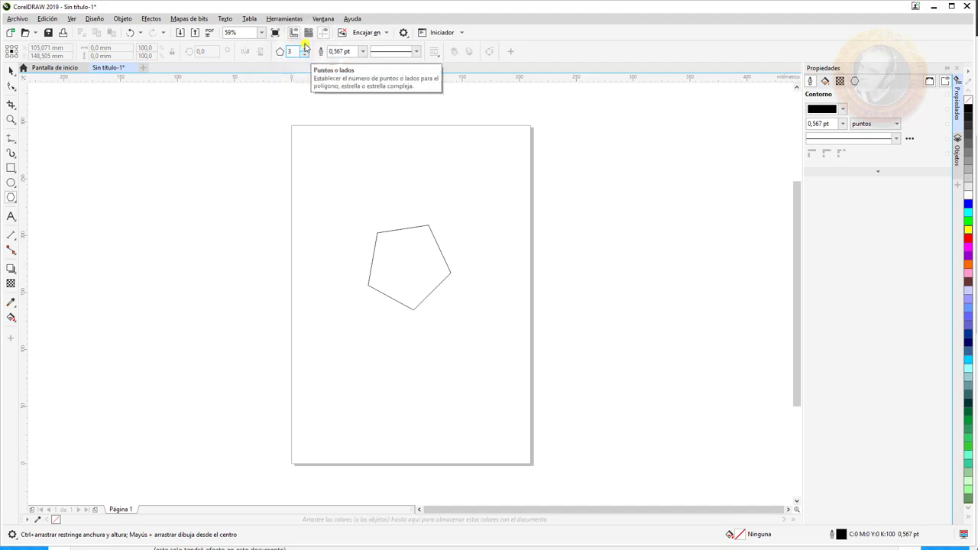
{"action": "left_click", "coordinate": [304, 47]}
{"action": "left_click", "coordinate": [304, 48]}
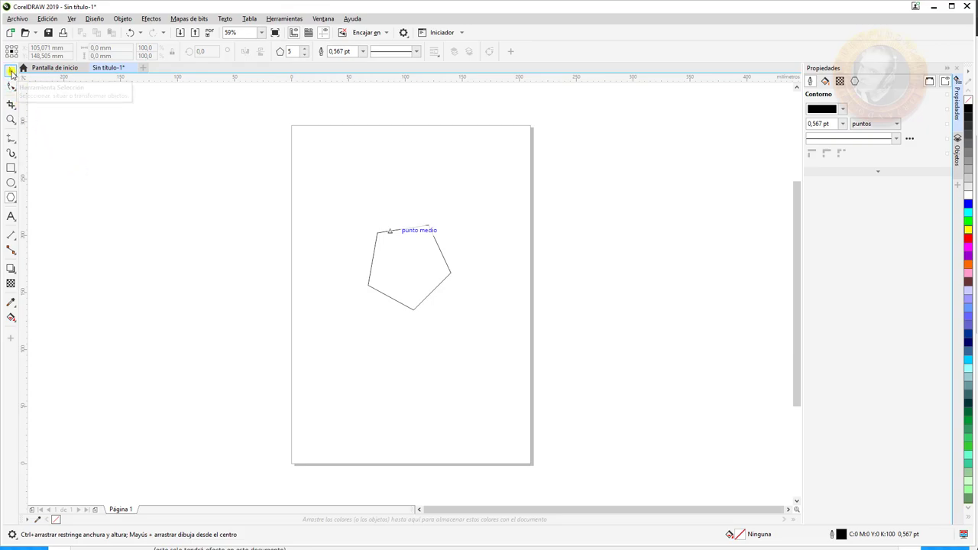
Select the pentagon and reduce it to three sides, trying a four-sided version as well.
{"action": "left_click", "coordinate": [10, 71]}
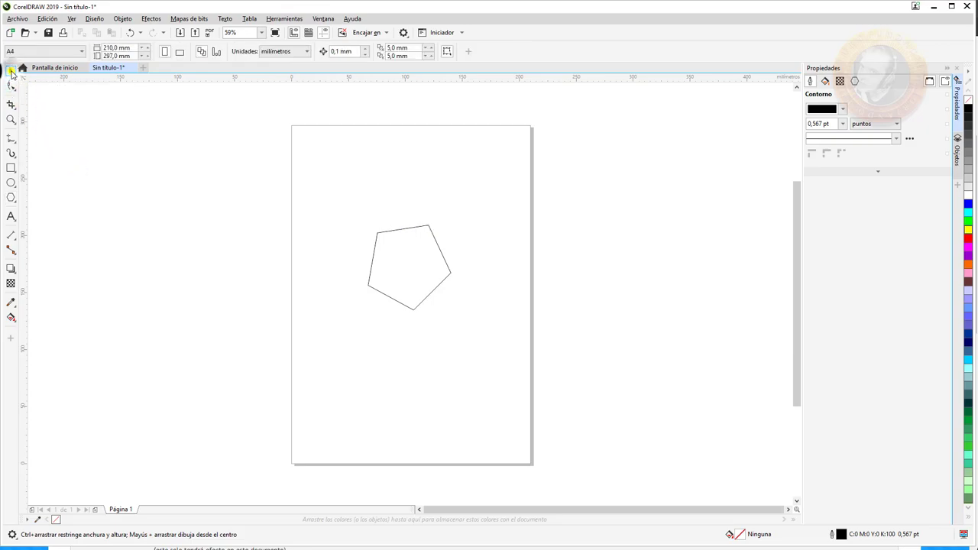
{"action": "left_click", "coordinate": [384, 231]}
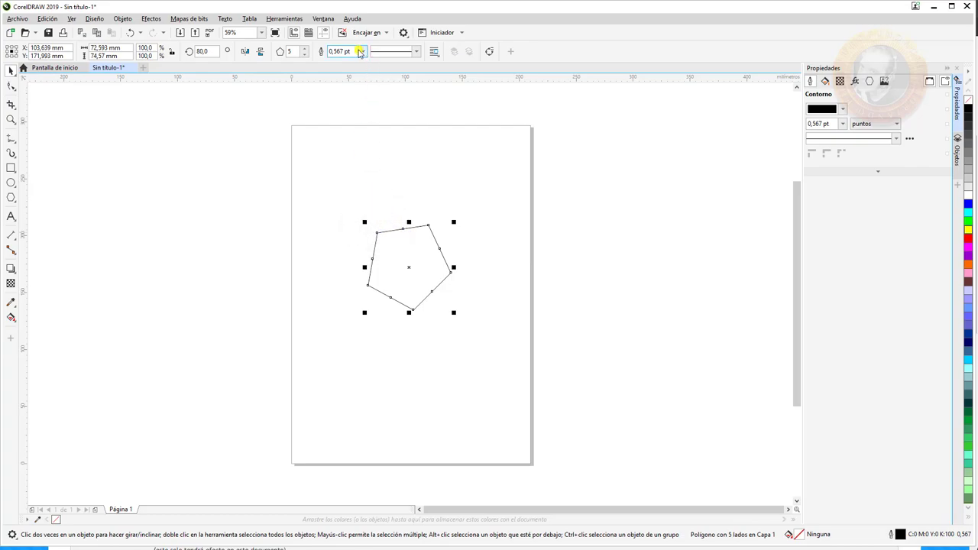
{"action": "left_click", "coordinate": [303, 55]}
{"action": "left_click", "coordinate": [303, 55]}
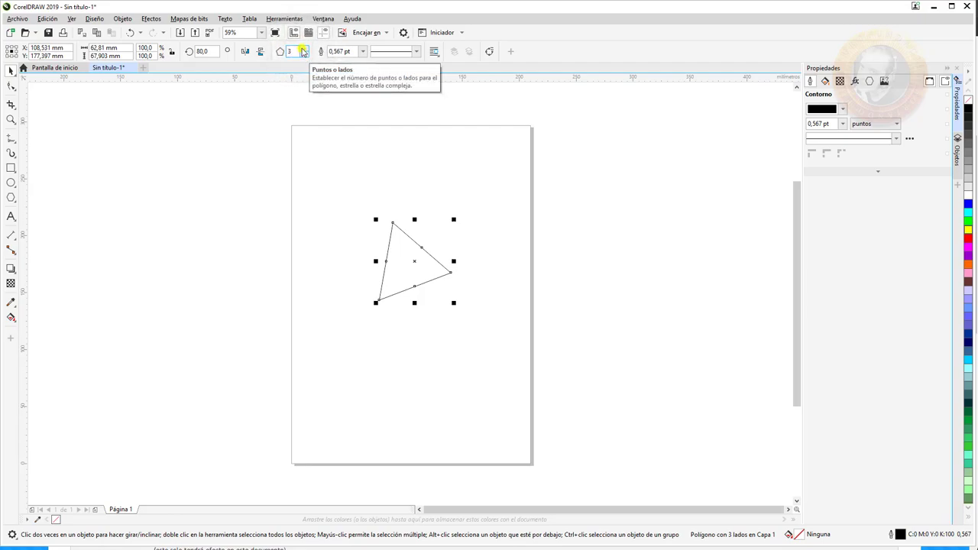
{"action": "left_click", "coordinate": [304, 49]}
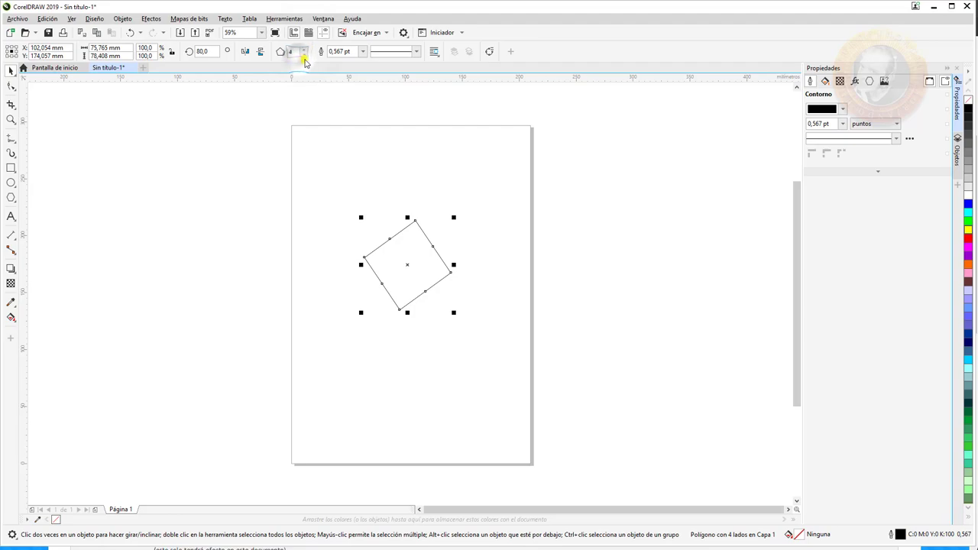
{"action": "left_click", "coordinate": [303, 55]}
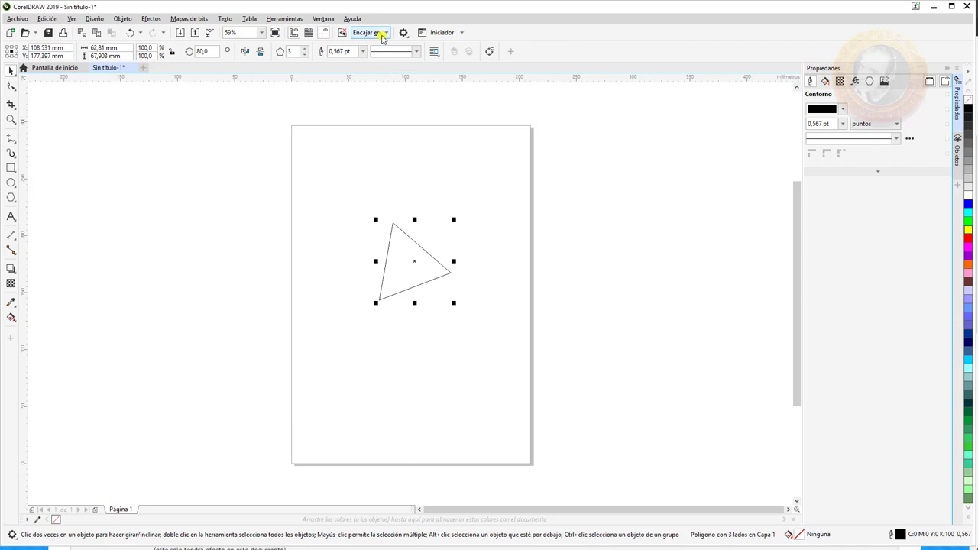
Try a 12 pt outline on the triangle and set its outline width to 16 pt.
{"action": "left_click", "coordinate": [363, 51]}
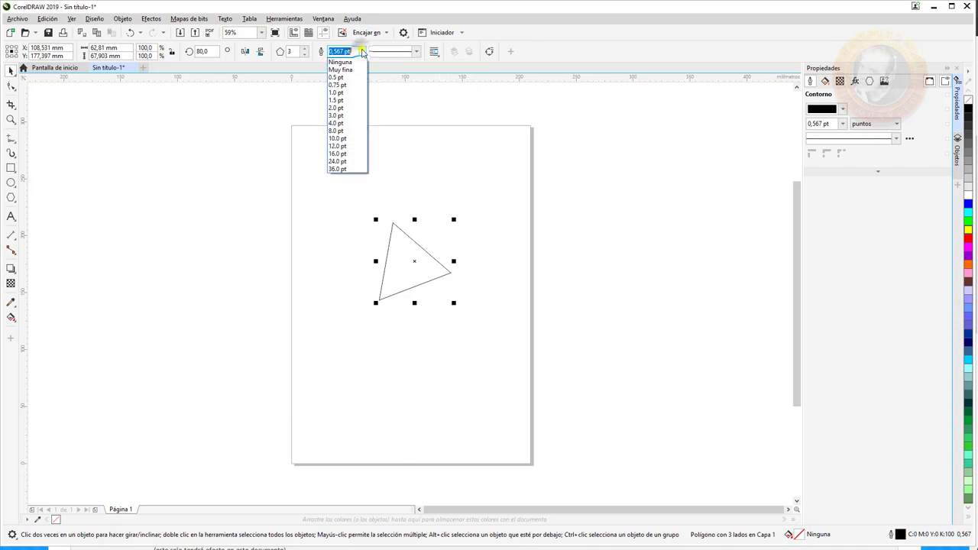
{"action": "left_click", "coordinate": [359, 149]}
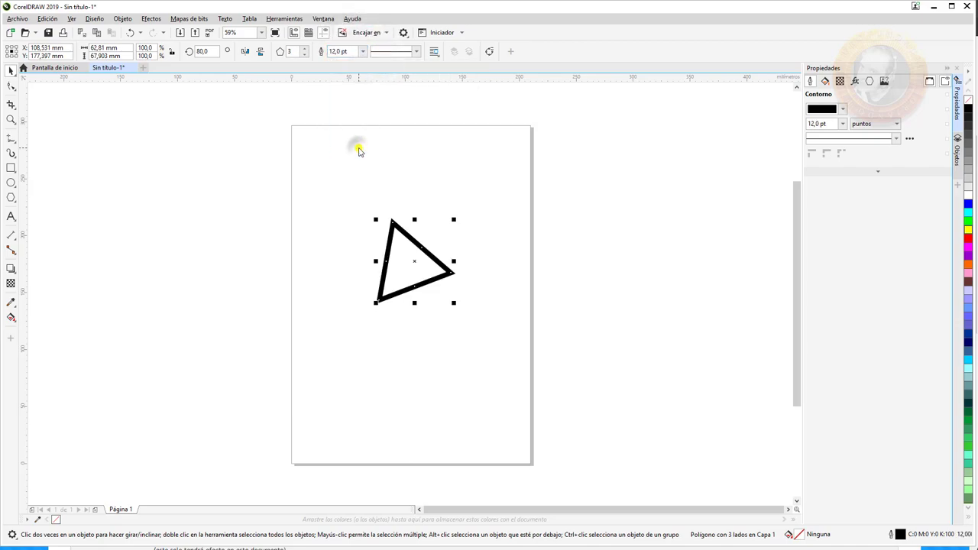
{"action": "left_click", "coordinate": [364, 52]}
{"action": "left_click", "coordinate": [358, 158]}
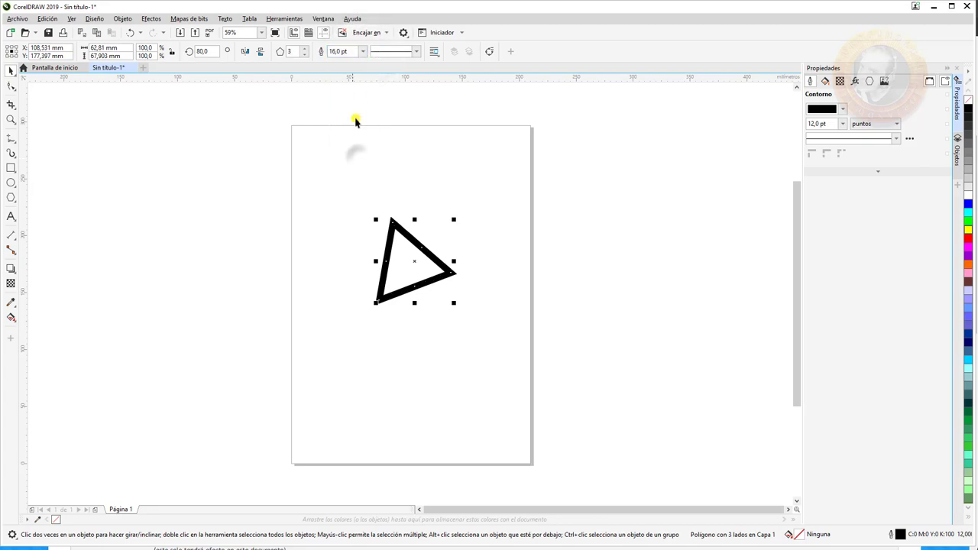
Apply a dash-dot line style to the triangle's outline.
{"action": "left_click", "coordinate": [417, 52]}
{"action": "left_click_drag", "start_coordinate": [445, 94], "coordinate": [443, 153]}
{"action": "left_click", "coordinate": [418, 145]}
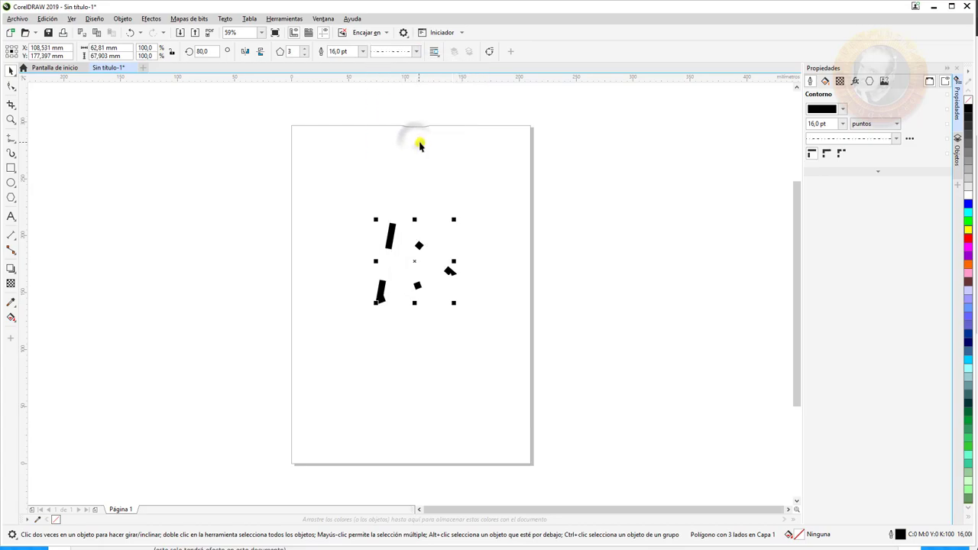
Edit the outline's dash pattern by toggling several squares and add it as a new line style.
{"action": "left_click", "coordinate": [417, 52]}
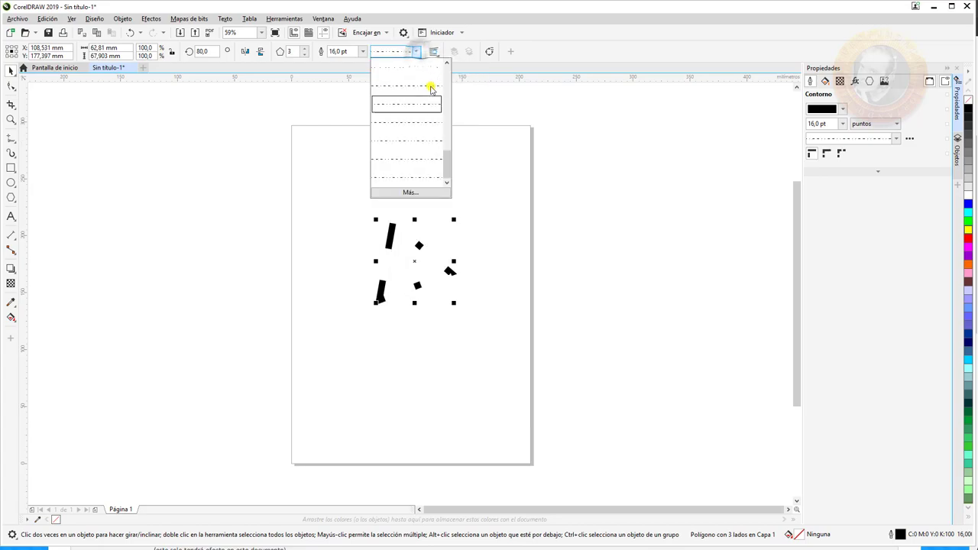
{"action": "left_click", "coordinate": [410, 191]}
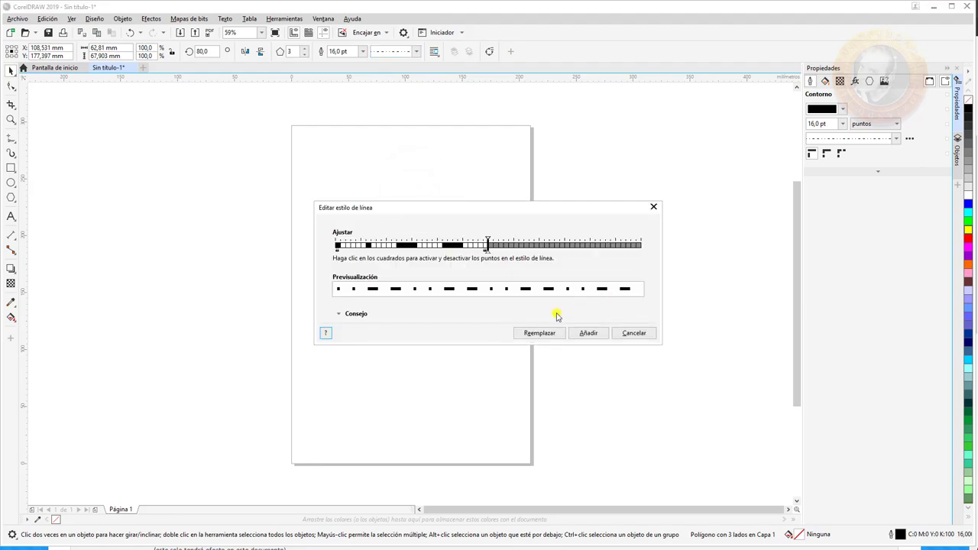
{"action": "left_click", "coordinate": [456, 245]}
{"action": "left_click", "coordinate": [461, 245]}
{"action": "left_click", "coordinate": [425, 245]}
{"action": "left_click", "coordinate": [589, 333]}
Change the triangle's outline to the solid line style.
{"action": "left_click", "coordinate": [416, 52]}
{"action": "mouse_move", "coordinate": [437, 79]}
{"action": "left_mouse_down"}
{"action": "mouse_move", "coordinate": [443, 179]}
{"action": "mouse_move", "coordinate": [446, 81]}
{"action": "left_mouse_up"}
{"action": "left_click", "coordinate": [433, 70]}
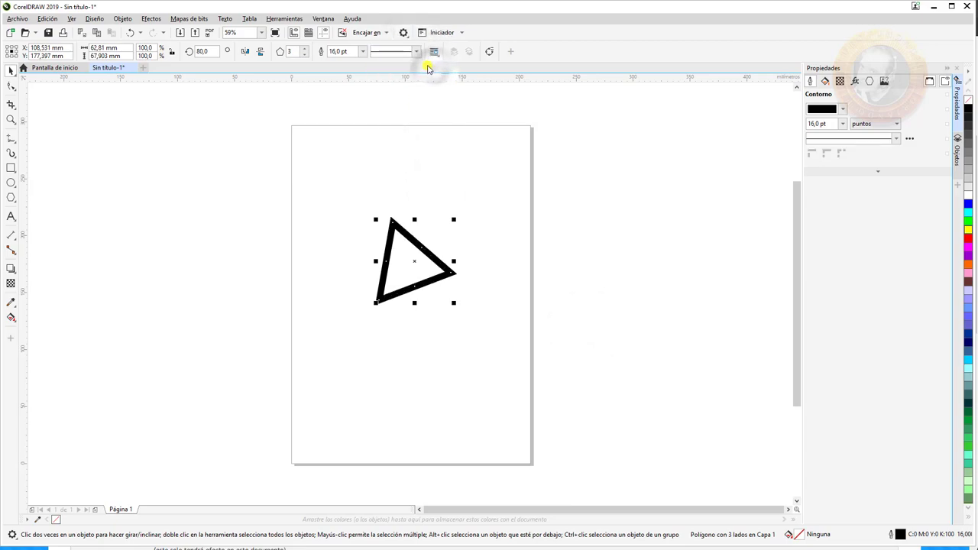
Try the Silueta and Cuadrado text wrap styles on the triangle and set wrapping back to Ninguna.
{"action": "left_click", "coordinate": [433, 52]}
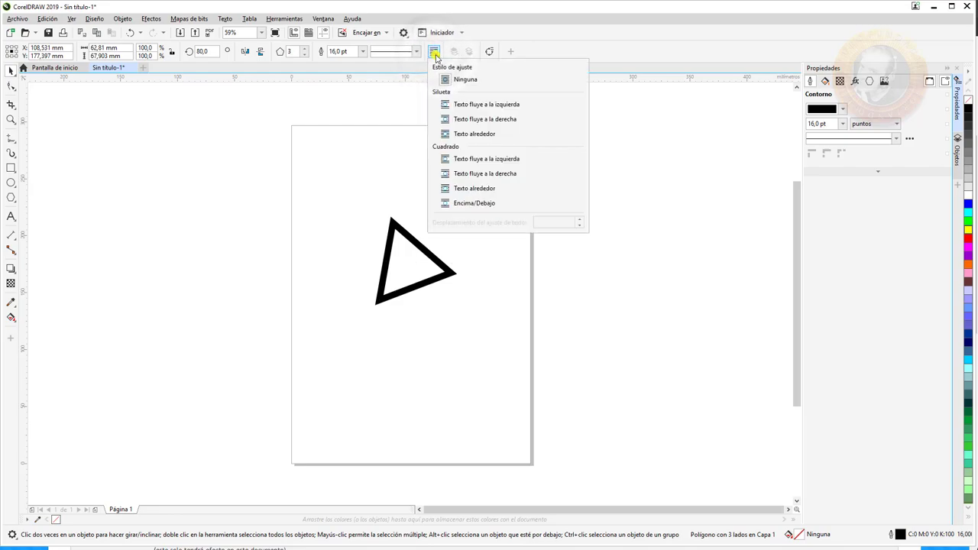
{"action": "left_click", "coordinate": [436, 53]}
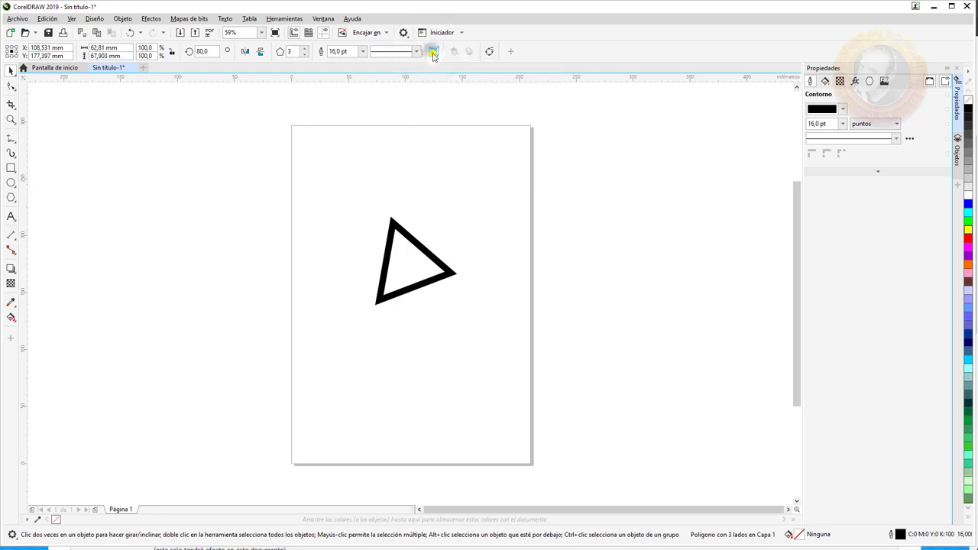
{"action": "left_click", "coordinate": [435, 52]}
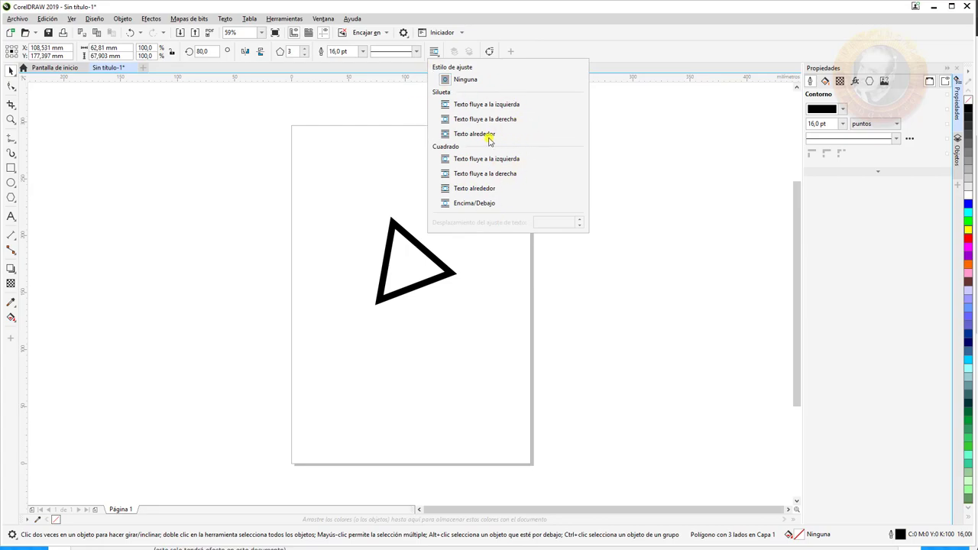
{"action": "left_click", "coordinate": [449, 118]}
{"action": "left_click", "coordinate": [445, 133]}
{"action": "left_click", "coordinate": [445, 159]}
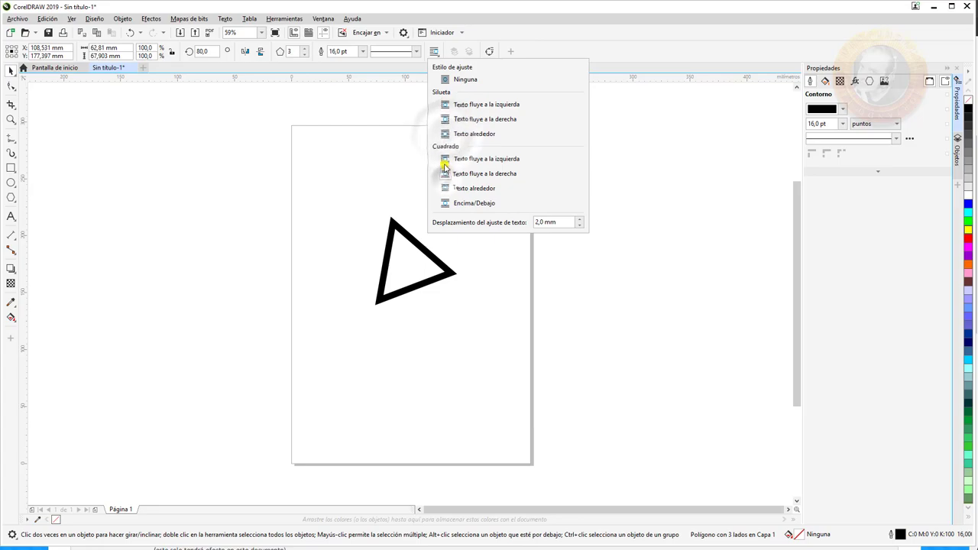
{"action": "left_click", "coordinate": [449, 79]}
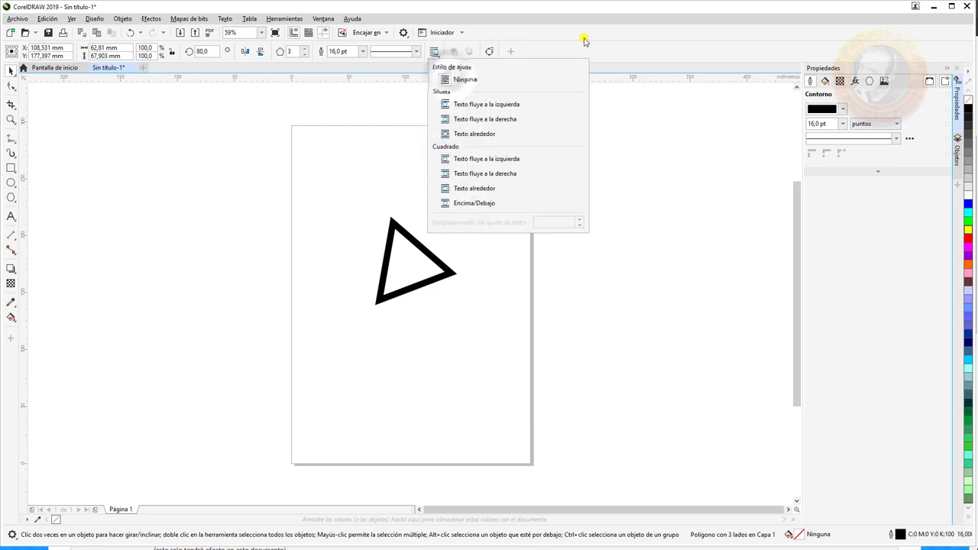
{"action": "left_click", "coordinate": [585, 37]}
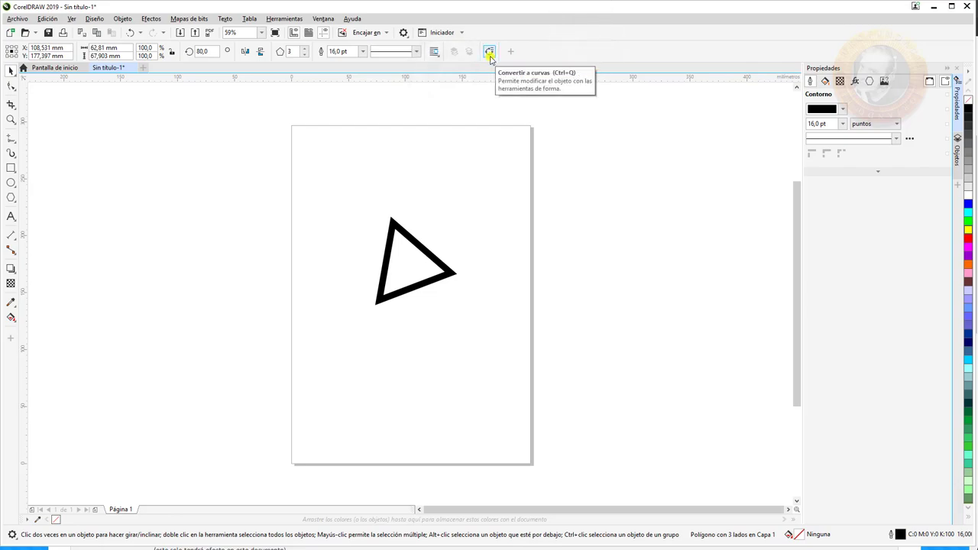
Convert the triangle to curves, move it slightly up and left, and widen it to about 67 mm.
{"action": "left_click", "coordinate": [490, 52]}
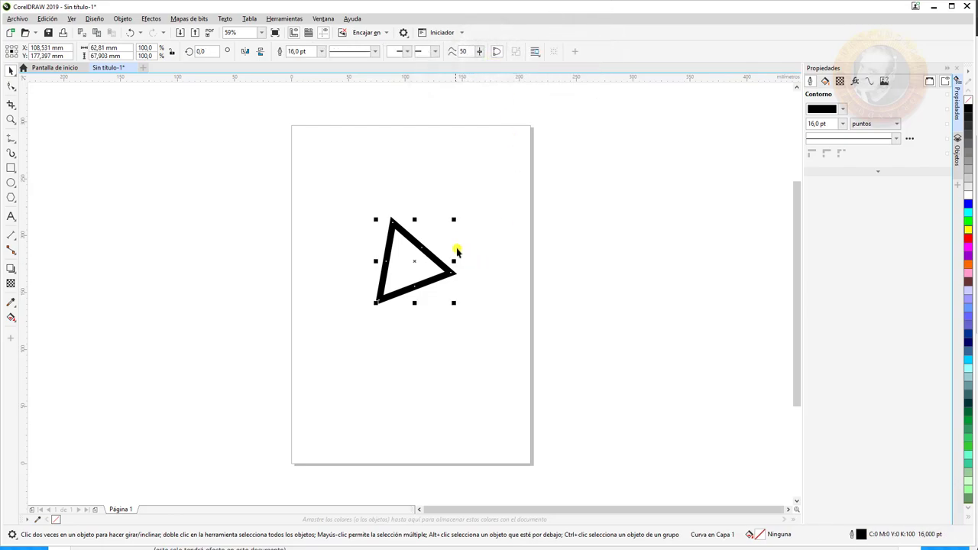
{"action": "left_click_drag", "start_coordinate": [454, 261], "coordinate": [417, 235]}
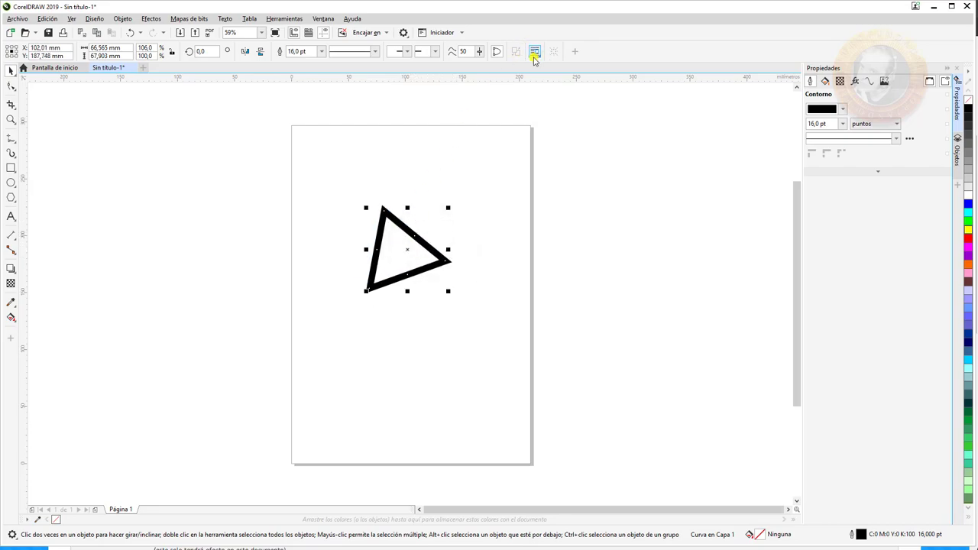
Set the curve smoothing to 82 and open the triangle's closed path.
{"action": "left_click", "coordinate": [479, 51]}
{"action": "mouse_move", "coordinate": [479, 68]}
{"action": "left_mouse_down"}
{"action": "mouse_move", "coordinate": [491, 62]}
{"action": "mouse_move", "coordinate": [480, 58]}
{"action": "left_mouse_up"}
{"action": "left_click", "coordinate": [497, 51]}
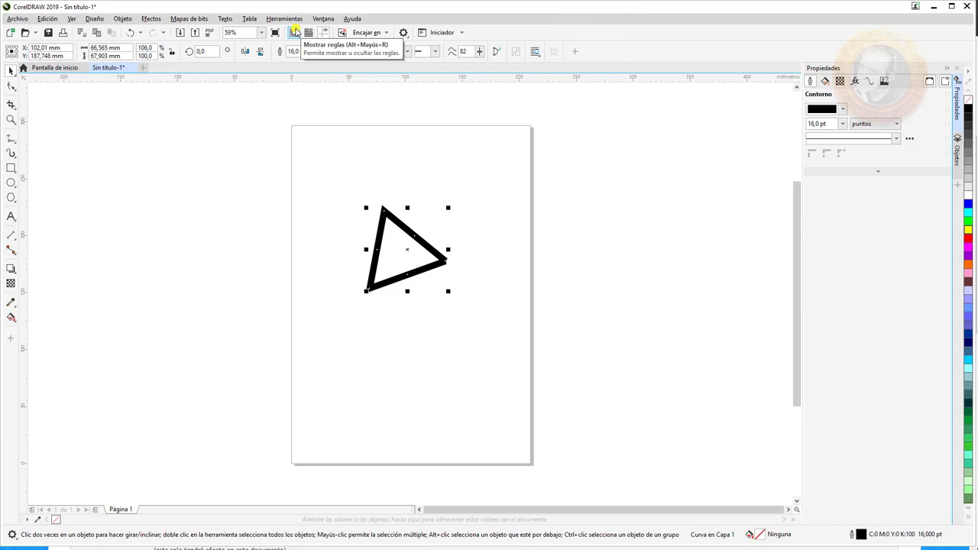
Undo the triangle's curve edits, its conversion to curves and the solid outline.
{"action": "key", "text": "ctrl+z"}
{"action": "key", "text": "ctrl+z"}
{"action": "key", "text": "ctrl+z"}
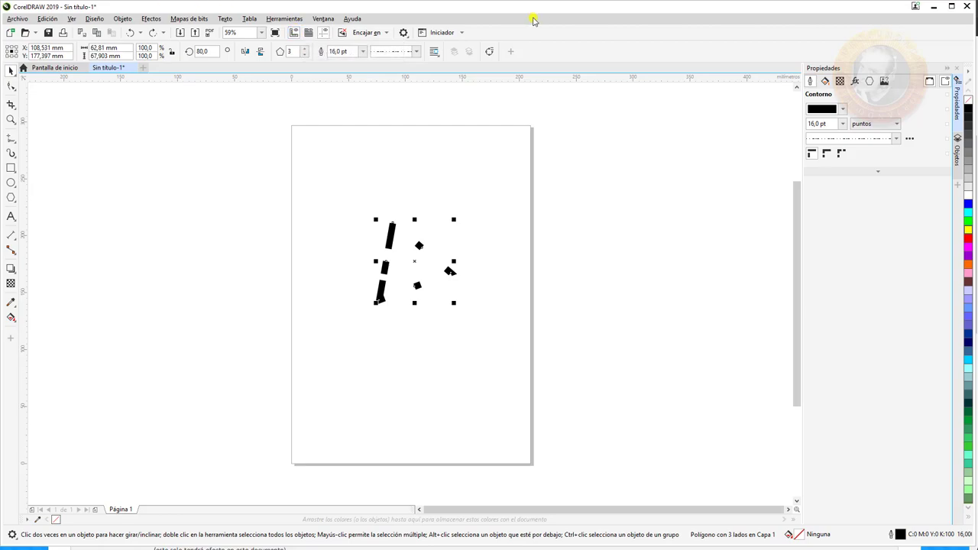
Give the triangle a uniform fill and darken it to C0 M5 Y5 K87.
{"action": "left_click", "coordinate": [828, 82]}
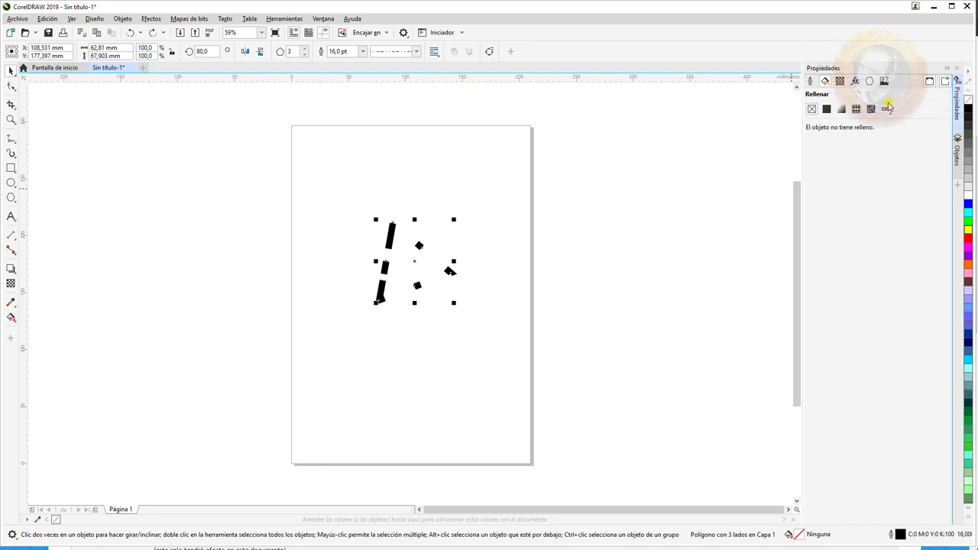
{"action": "left_click", "coordinate": [826, 109]}
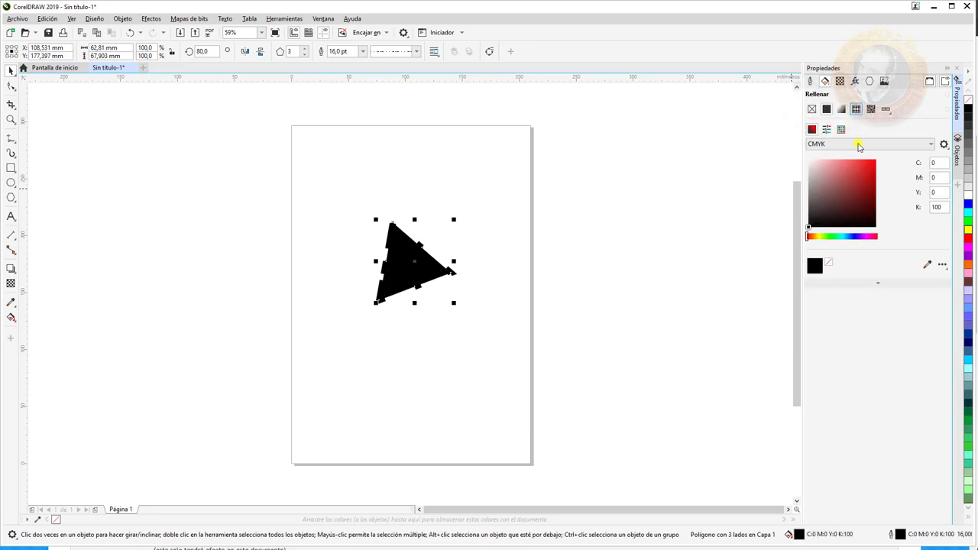
{"action": "mouse_move", "coordinate": [865, 168]}
{"action": "left_mouse_down"}
{"action": "mouse_move", "coordinate": [833, 190]}
{"action": "mouse_move", "coordinate": [815, 178]}
{"action": "mouse_move", "coordinate": [836, 218]}
{"action": "left_mouse_up"}
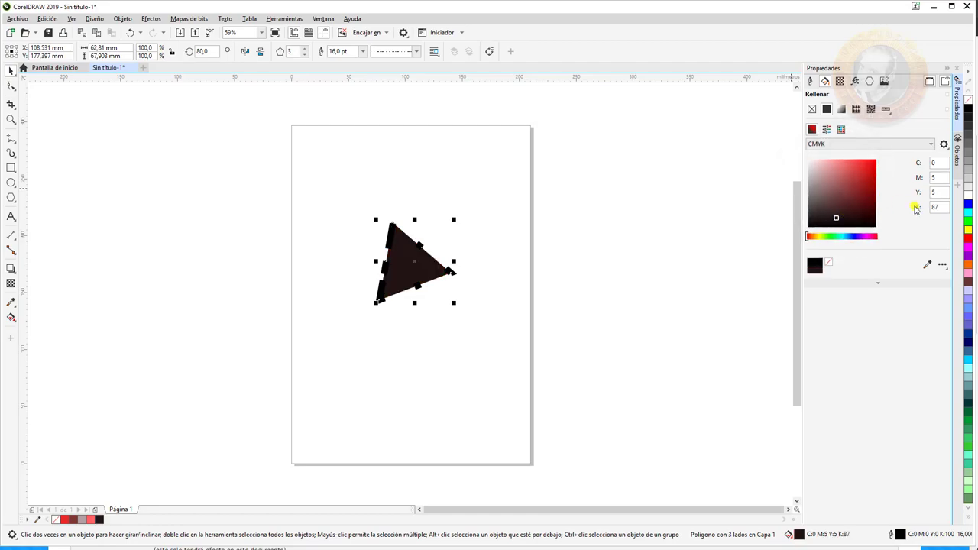
Switch the fill's color model to RGB and choose the dark red #7D3030.
{"action": "left_click", "coordinate": [924, 145]}
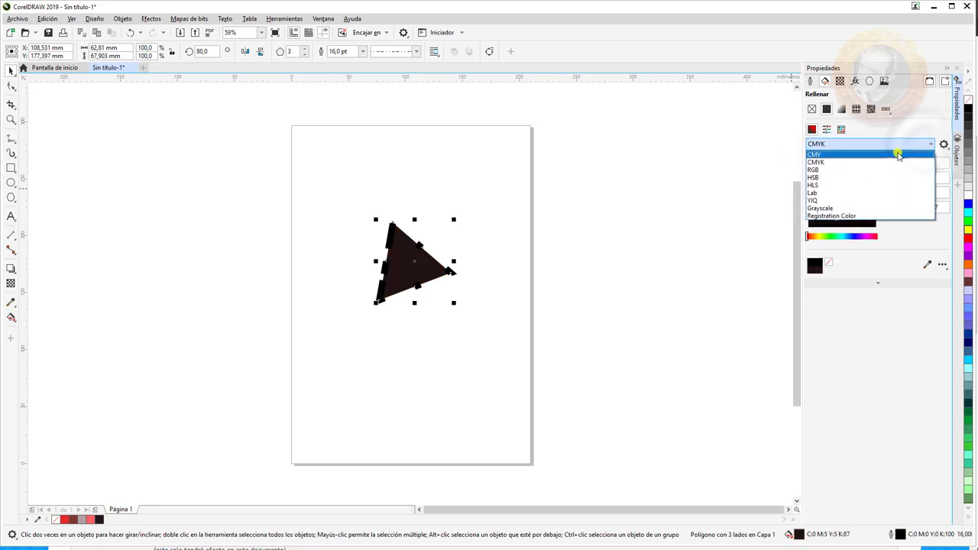
{"action": "left_click", "coordinate": [862, 170]}
{"action": "left_click", "coordinate": [846, 183]}
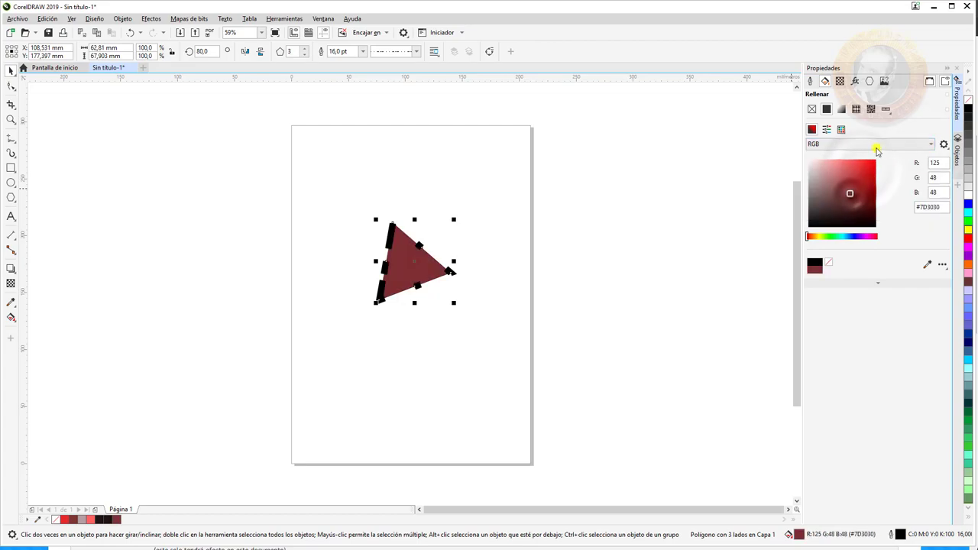
Switch the fill's color model to HLS and pick a dark gray with H0 L31 S5.
{"action": "left_click", "coordinate": [879, 146]}
{"action": "left_click", "coordinate": [870, 184]}
{"action": "left_click", "coordinate": [814, 205]}
Convert the fill's color model to Grayscale and return it to CMYK.
{"action": "left_click", "coordinate": [890, 145]}
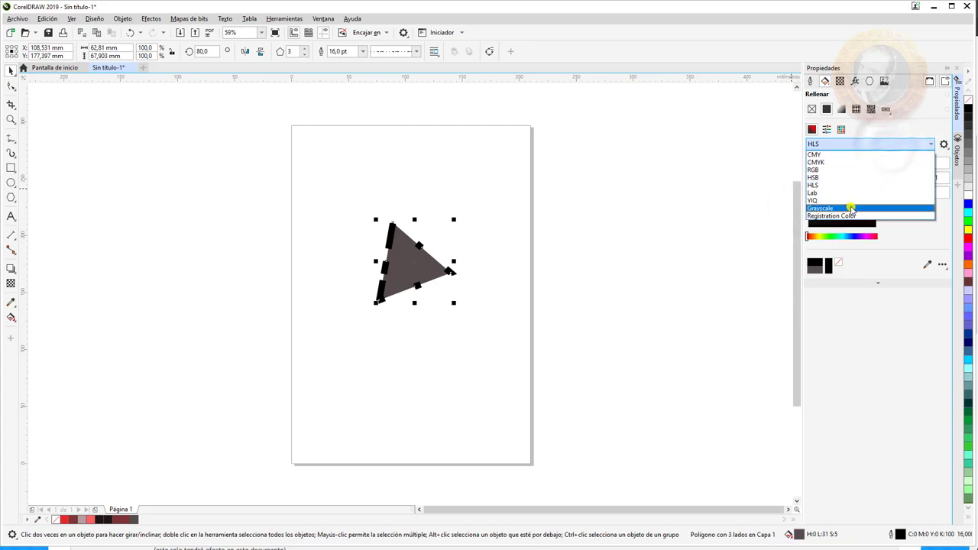
{"action": "left_click", "coordinate": [851, 207]}
{"action": "left_click", "coordinate": [854, 145]}
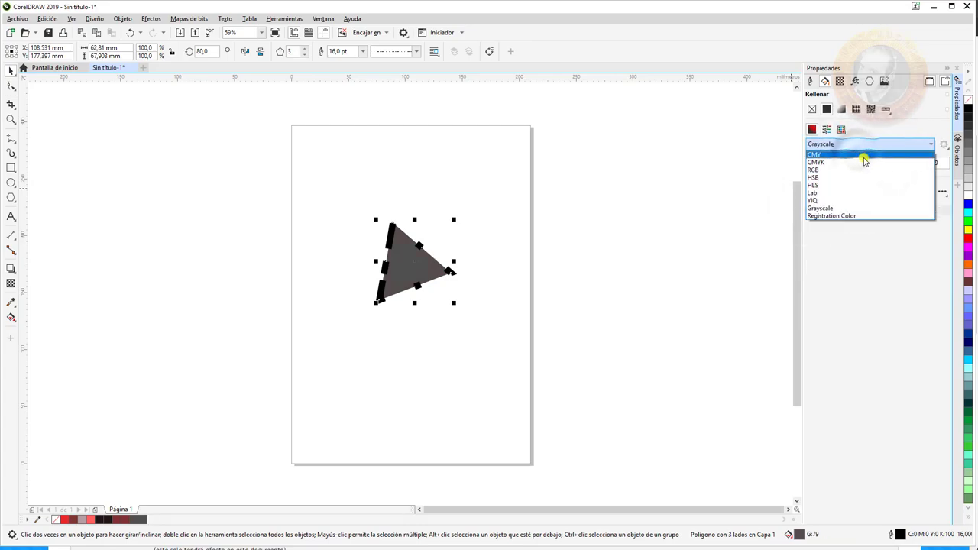
{"action": "left_click", "coordinate": [859, 162]}
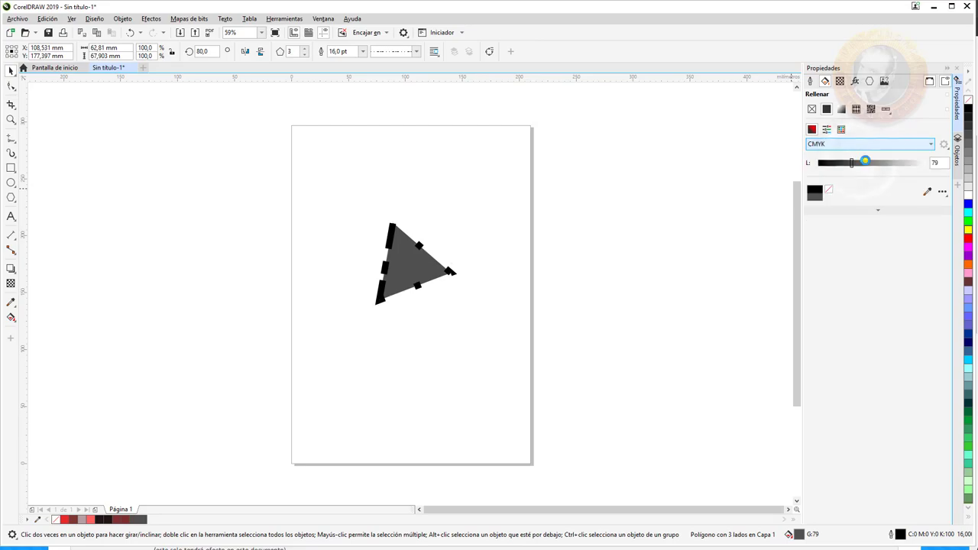
Try the color picker's HSB spectrum-based and brightness-based modes, sampling fill colors for the triangle.
{"action": "left_click", "coordinate": [943, 144]}
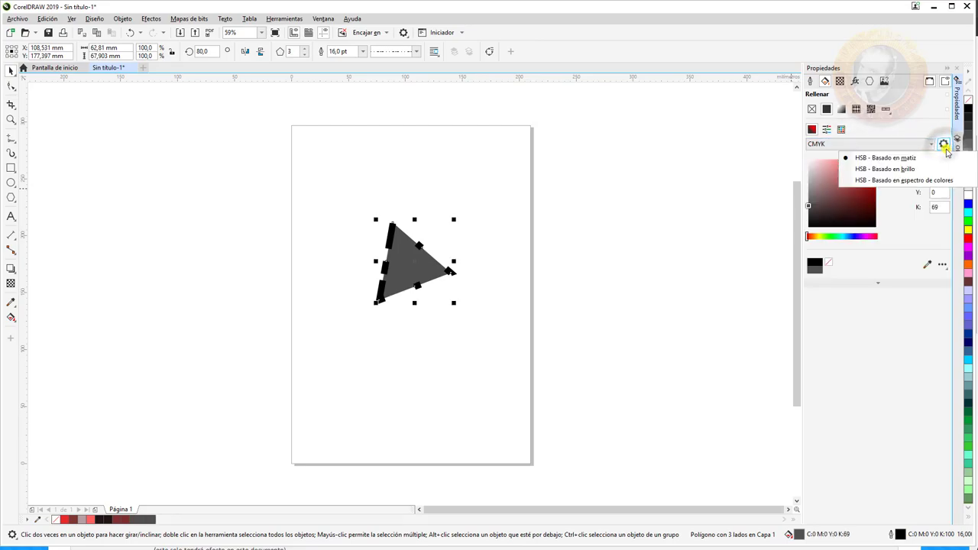
{"action": "left_click", "coordinate": [868, 180]}
{"action": "left_click", "coordinate": [855, 185]}
{"action": "left_click", "coordinate": [849, 168]}
{"action": "left_click", "coordinate": [941, 146]}
{"action": "left_click", "coordinate": [916, 168]}
Set the color picker to HSB - Basado en matiz and fill the triangle with lime green C14 M0 Y71 K23.
{"action": "left_click", "coordinate": [942, 146]}
{"action": "left_click", "coordinate": [917, 157]}
{"action": "left_click", "coordinate": [870, 172]}
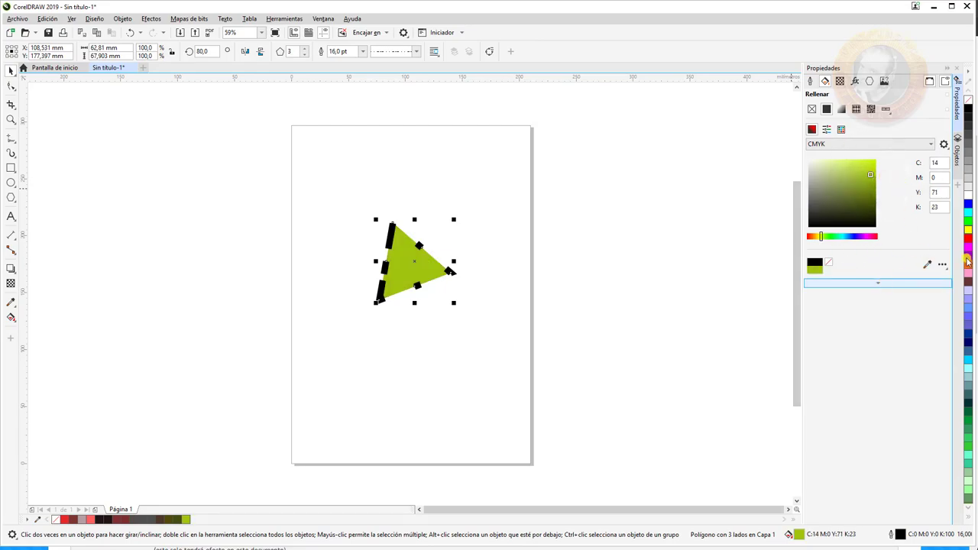
Fill the triangle with white sampled from the page using the color eyedropper, and repeat the sampling once more.
{"action": "left_click", "coordinate": [927, 265]}
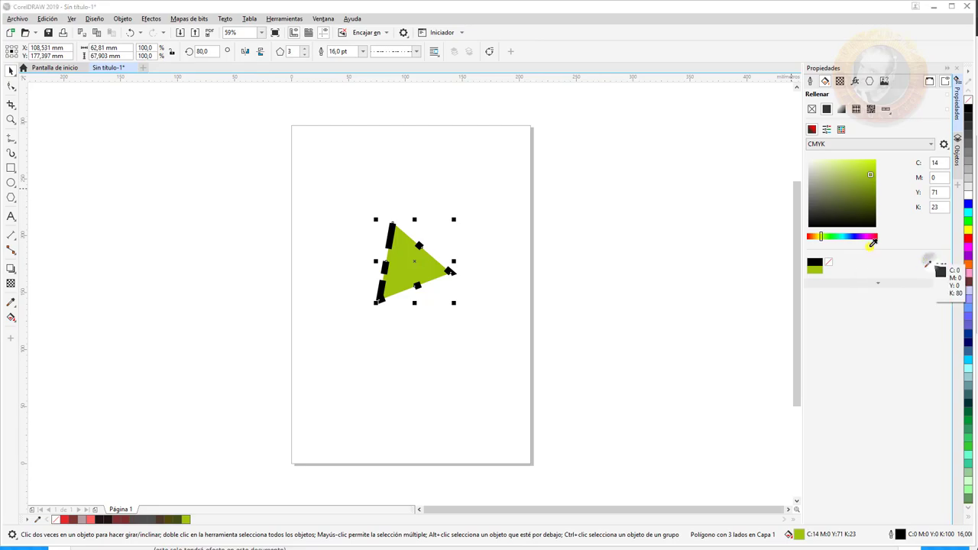
{"action": "left_click", "coordinate": [498, 148]}
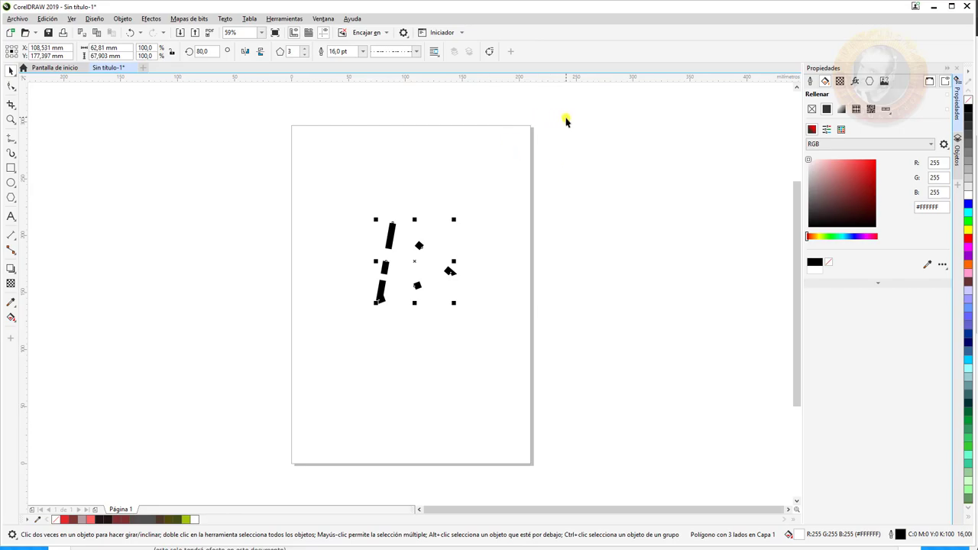
{"action": "left_click", "coordinate": [927, 265]}
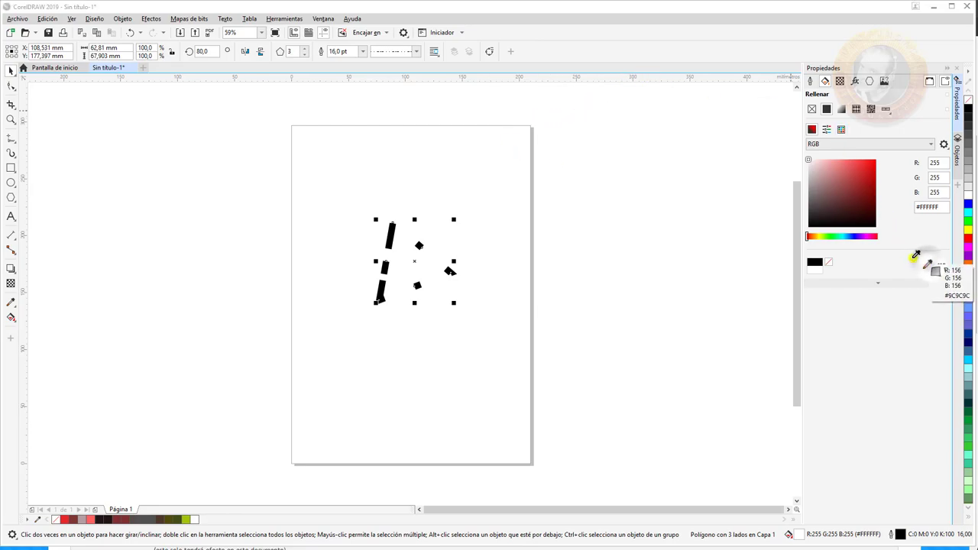
{"action": "left_click", "coordinate": [531, 142]}
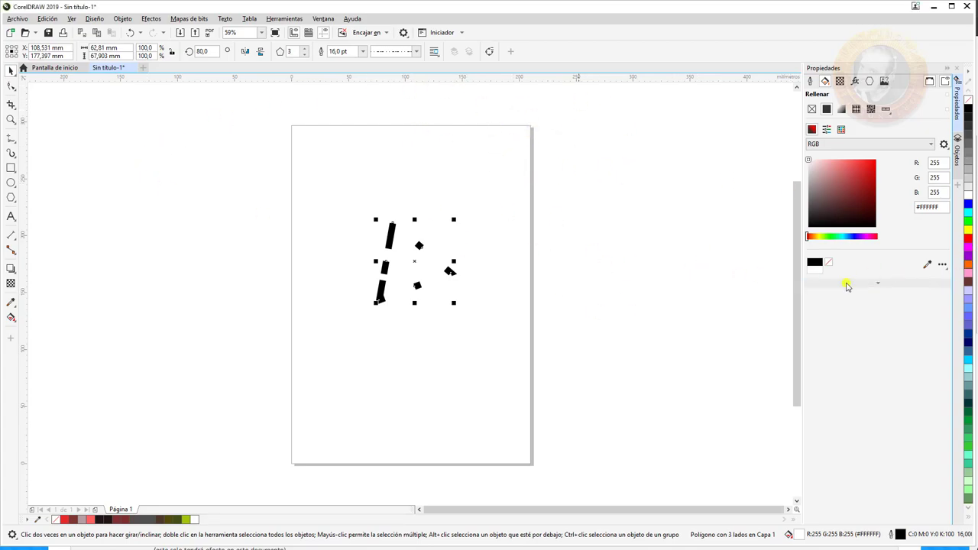
Fill the triangle with red R194 G21 B21 and adjust it with the RGB sliders to orange #FF9500.
{"action": "left_click", "coordinate": [869, 177]}
{"action": "left_click", "coordinate": [886, 344]}
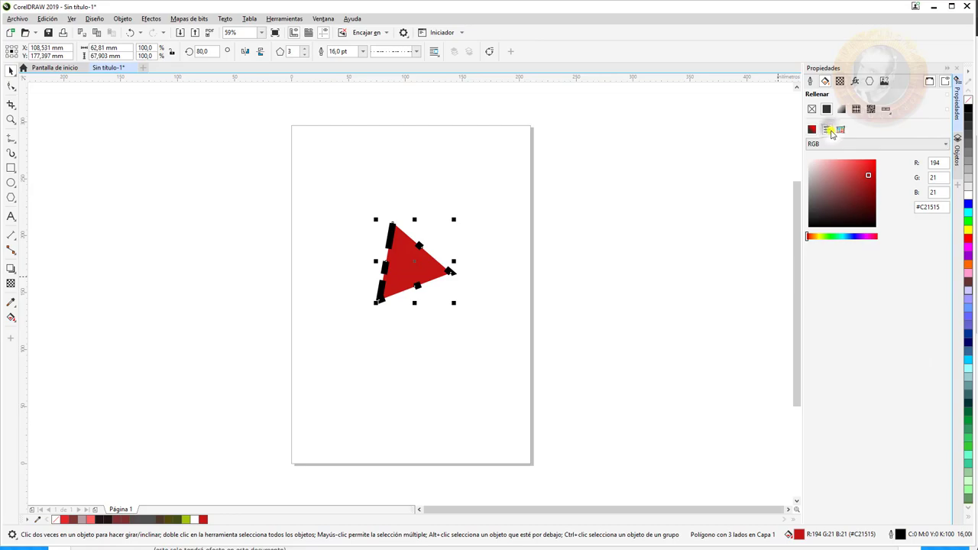
{"action": "left_click", "coordinate": [826, 130]}
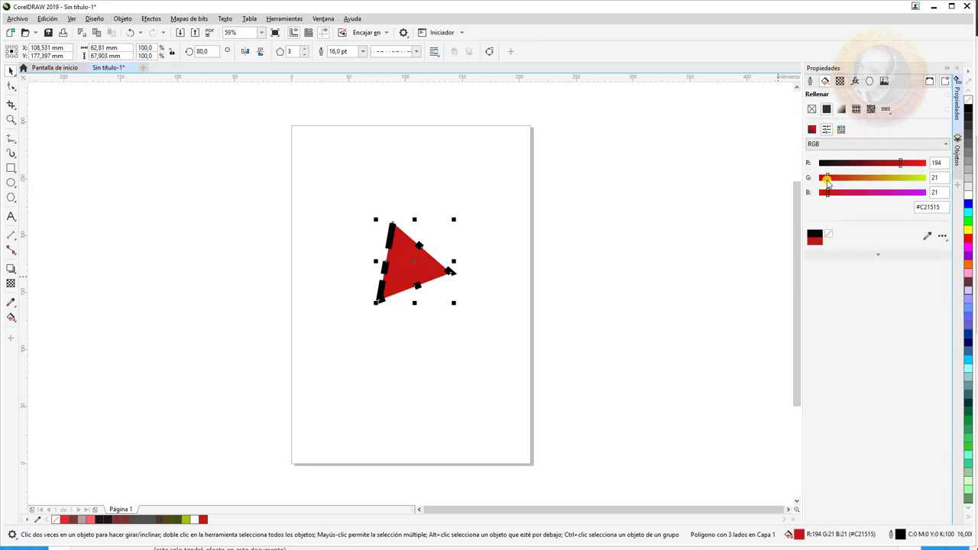
{"action": "left_click_drag", "start_coordinate": [826, 178], "coordinate": [895, 163]}
{"action": "left_click_drag", "start_coordinate": [833, 194], "coordinate": [837, 194]}
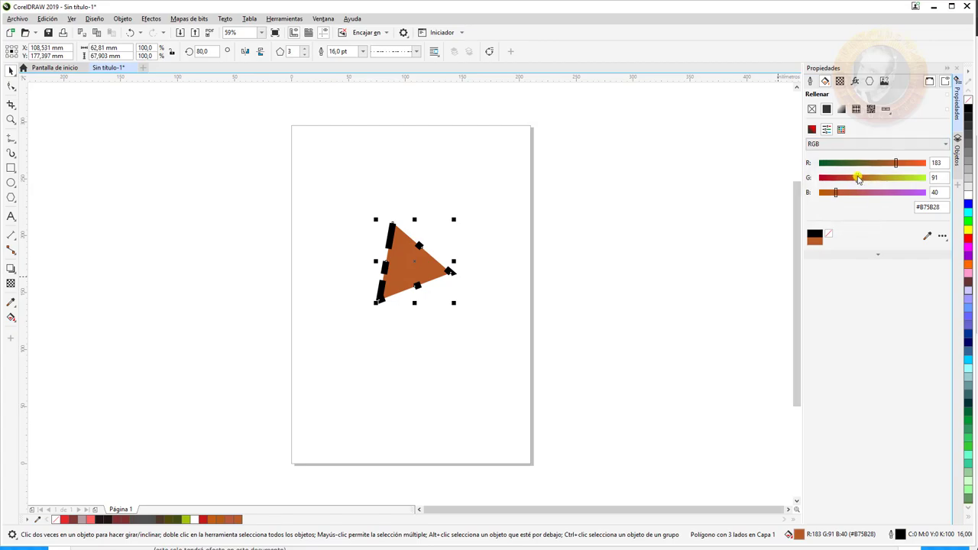
{"action": "mouse_move", "coordinate": [861, 178]}
{"action": "left_mouse_down"}
{"action": "mouse_move", "coordinate": [886, 177]}
{"action": "mouse_move", "coordinate": [866, 177]}
{"action": "mouse_move", "coordinate": [890, 164]}
{"action": "mouse_move", "coordinate": [878, 149]}
{"action": "left_mouse_up"}
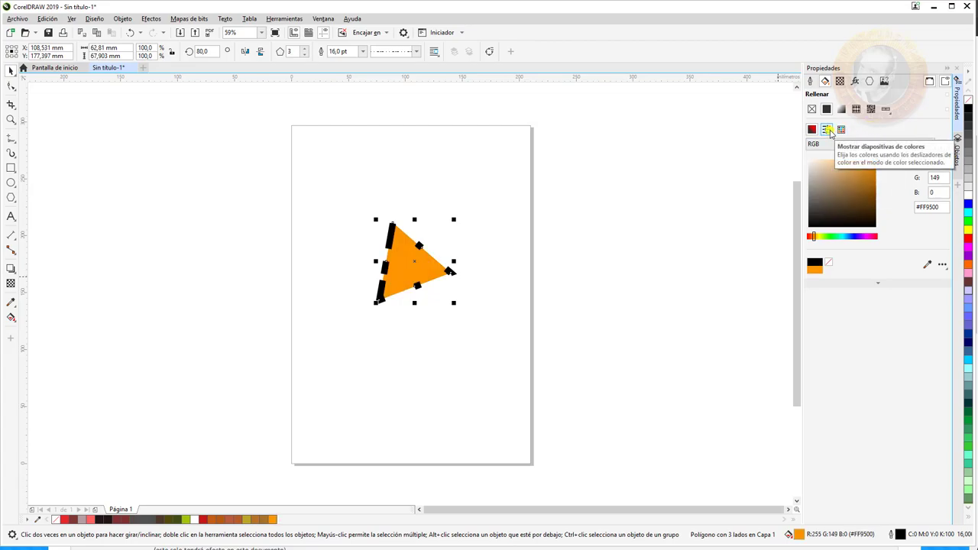
Try raising the fill's blue component and return it to 0, selecting the hex code and checking the additional color options.
{"action": "left_click", "coordinate": [827, 130]}
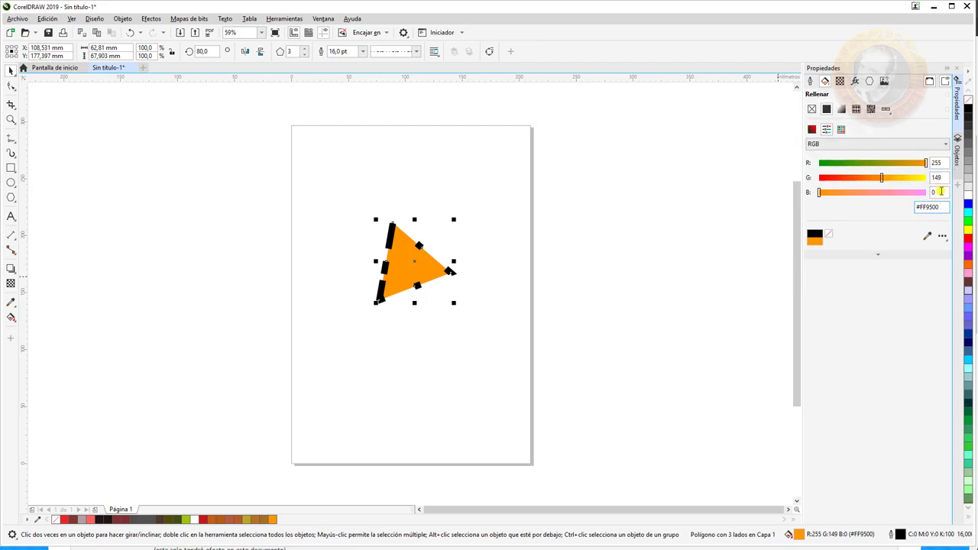
{"action": "left_click", "coordinate": [945, 162]}
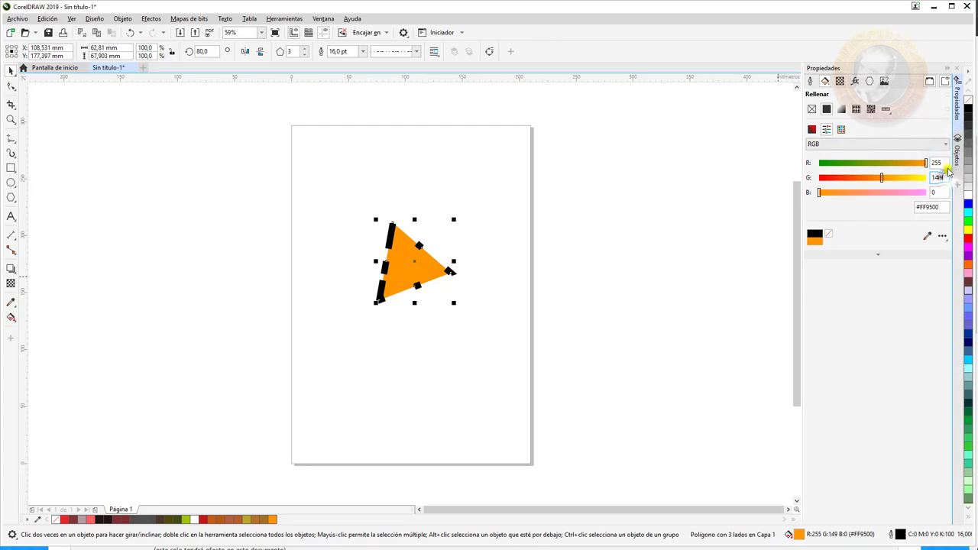
{"action": "left_click", "coordinate": [938, 163]}
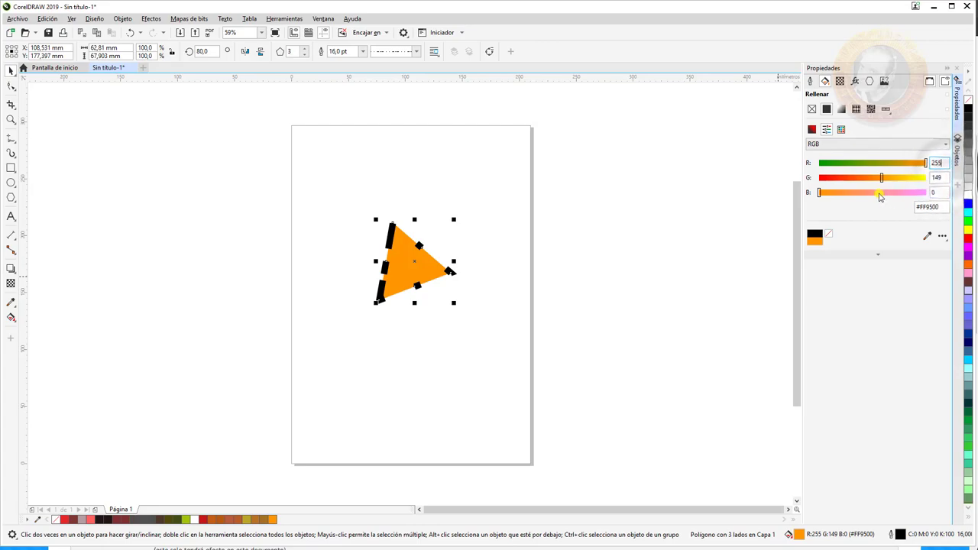
{"action": "mouse_move", "coordinate": [826, 193]}
{"action": "left_mouse_down"}
{"action": "mouse_move", "coordinate": [876, 195]}
{"action": "mouse_move", "coordinate": [812, 193]}
{"action": "left_mouse_up"}
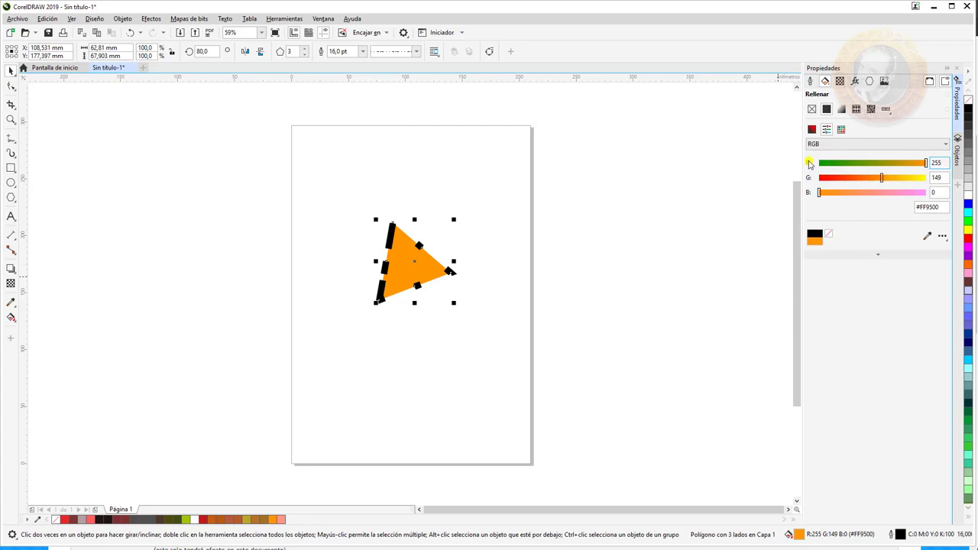
{"action": "left_click_drag", "start_coordinate": [941, 204], "coordinate": [923, 206]}
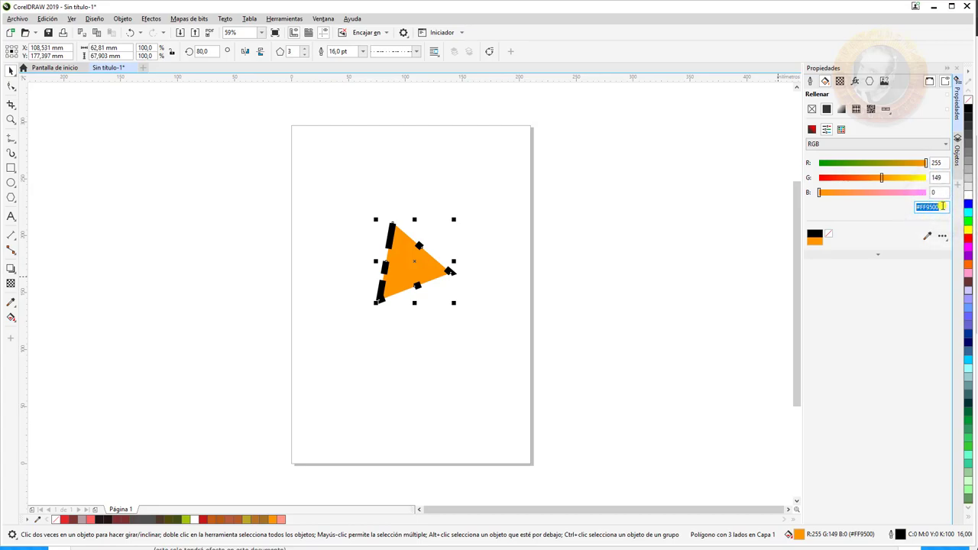
{"action": "left_click", "coordinate": [944, 234]}
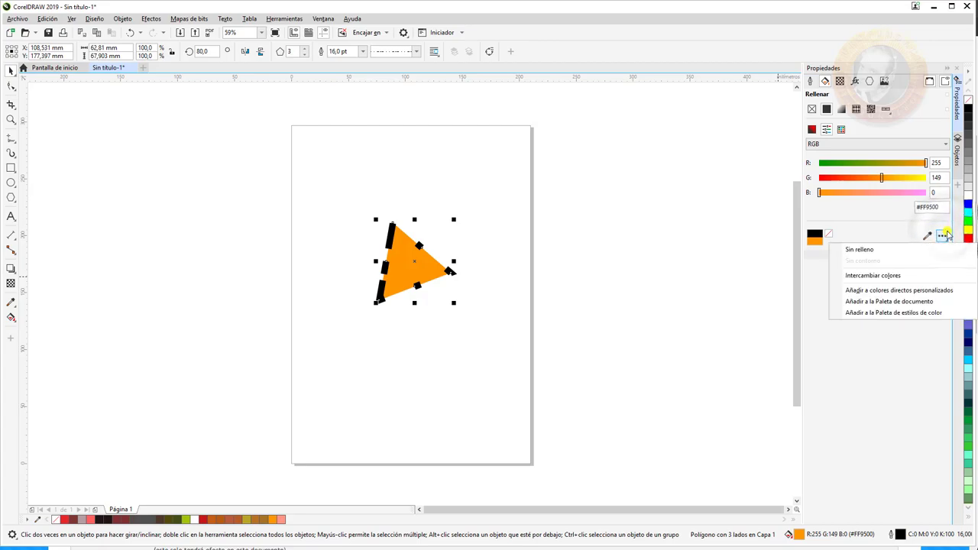
{"action": "left_click", "coordinate": [895, 218]}
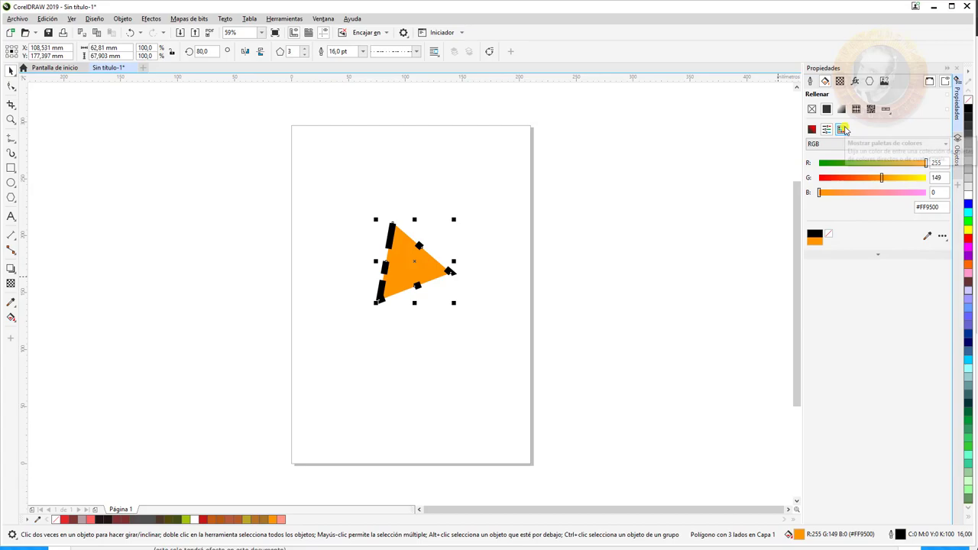
Fill the triangle with PANTONE Orange 021 C from the PANTONE solid coated palette, testing its tint at 0 and restoring 100.
{"action": "left_click", "coordinate": [842, 130]}
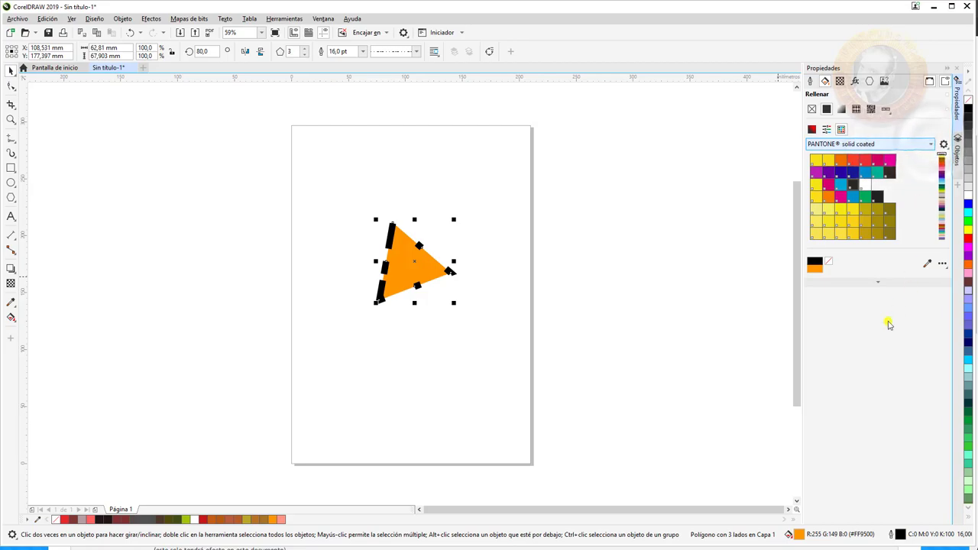
{"action": "left_click", "coordinate": [924, 145]}
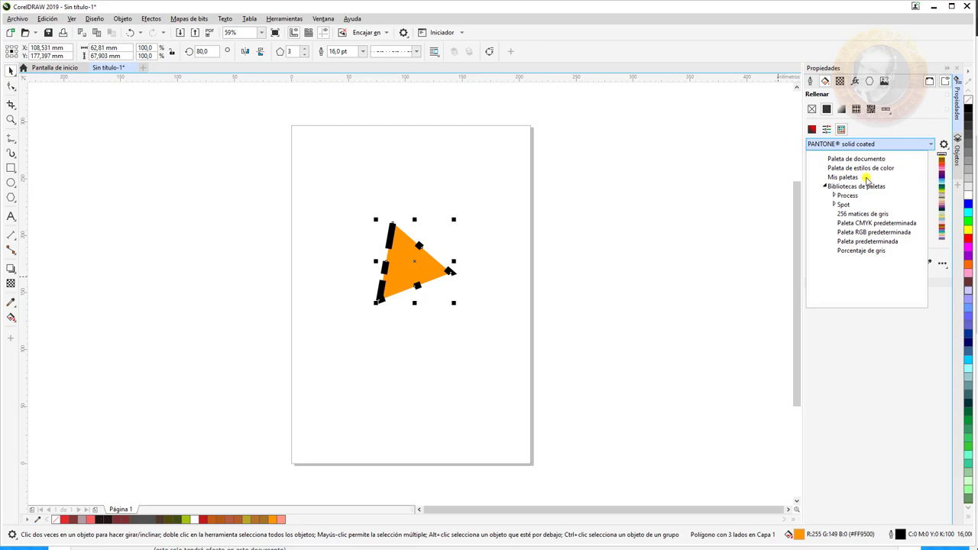
{"action": "left_click", "coordinate": [892, 373]}
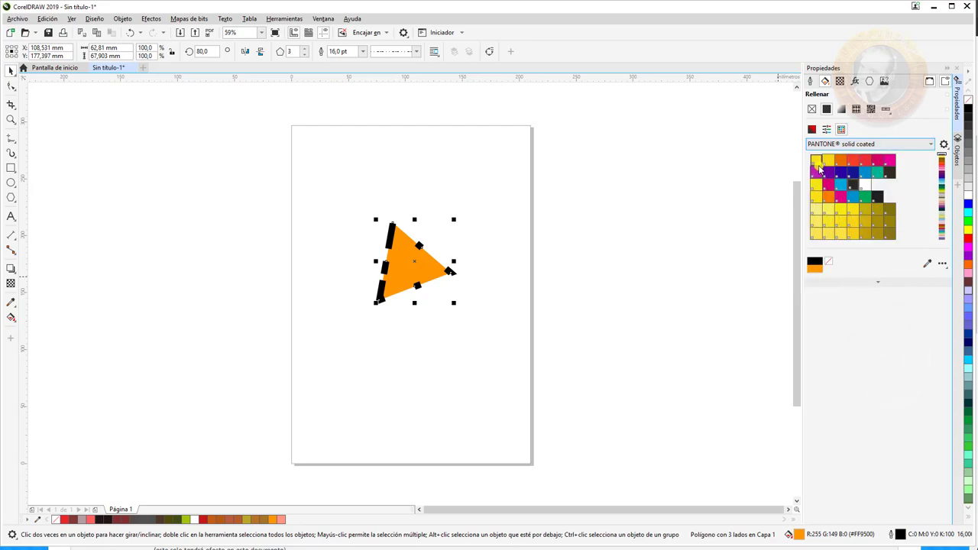
{"action": "left_click", "coordinate": [818, 167]}
{"action": "left_click", "coordinate": [840, 160]}
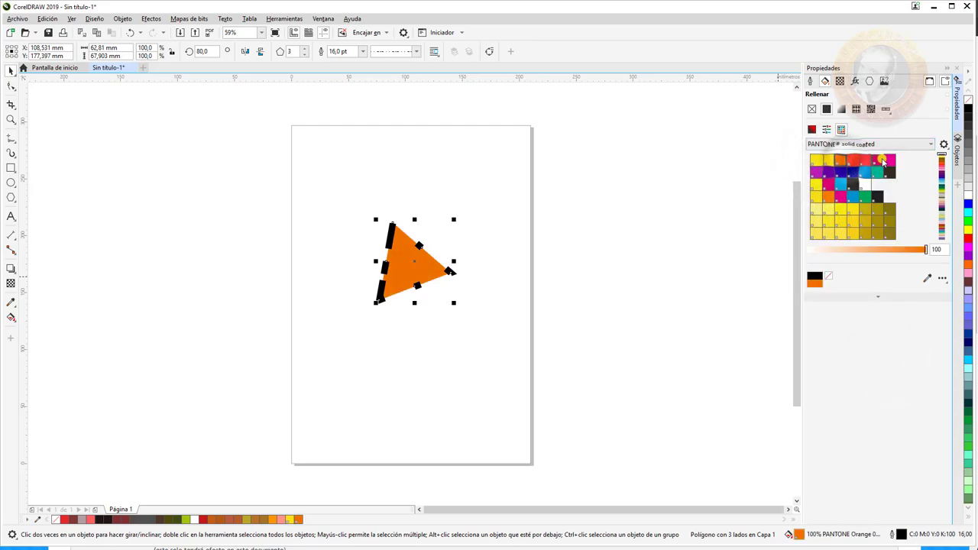
{"action": "left_click_drag", "start_coordinate": [923, 250], "coordinate": [806, 255]}
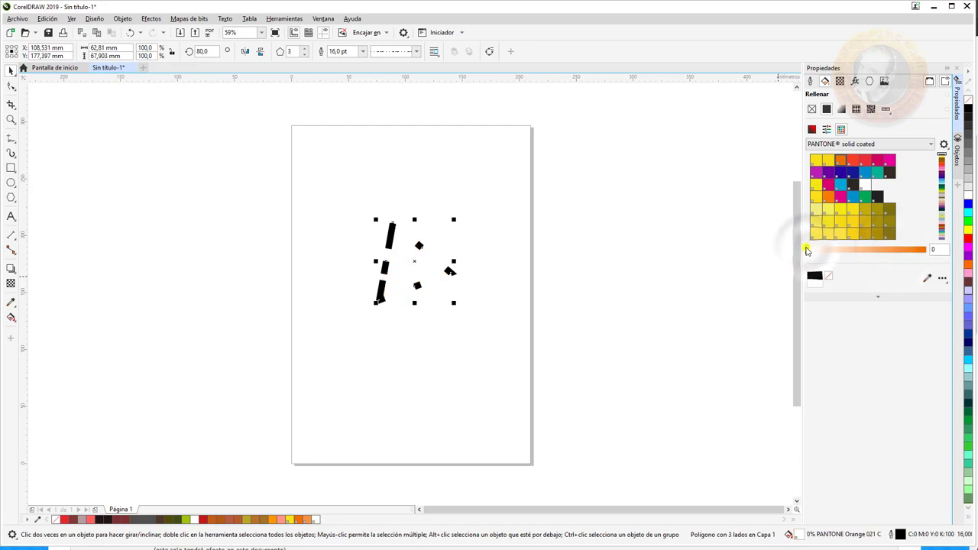
{"action": "left_click_drag", "start_coordinate": [807, 250], "coordinate": [926, 250]}
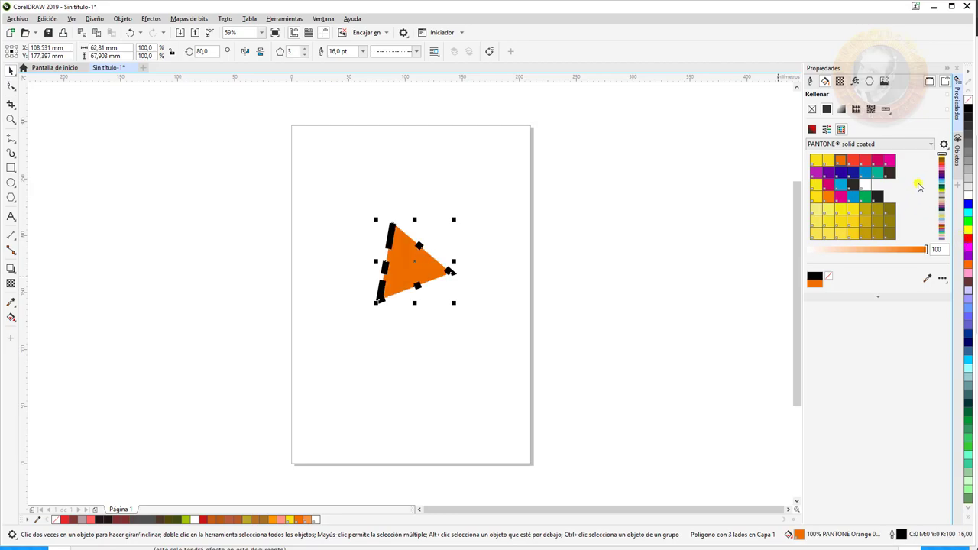
Browse the different color ranges of the PANTONE solid coated palette.
{"action": "left_click", "coordinate": [947, 183]}
{"action": "left_click", "coordinate": [945, 195]}
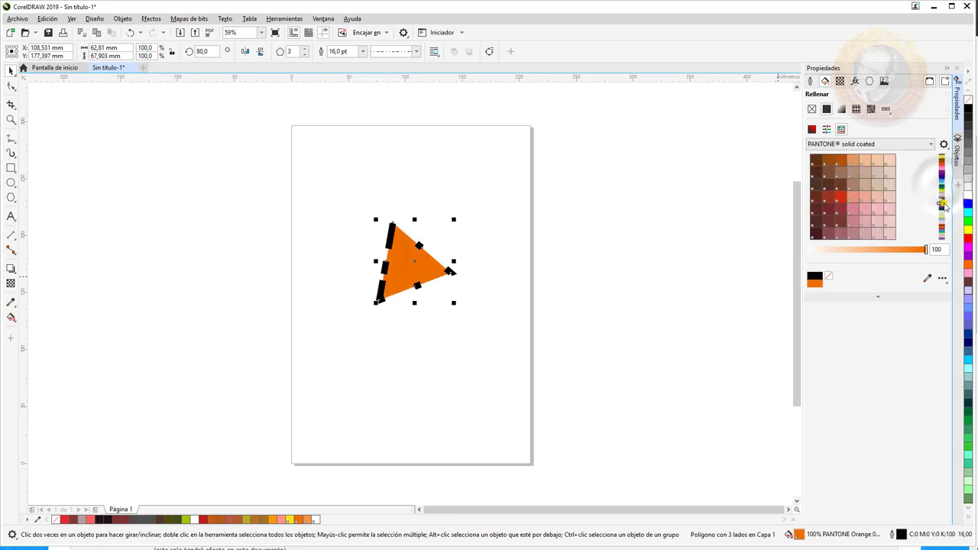
{"action": "left_click", "coordinate": [945, 203]}
{"action": "left_click", "coordinate": [945, 220]}
{"action": "left_click", "coordinate": [944, 209]}
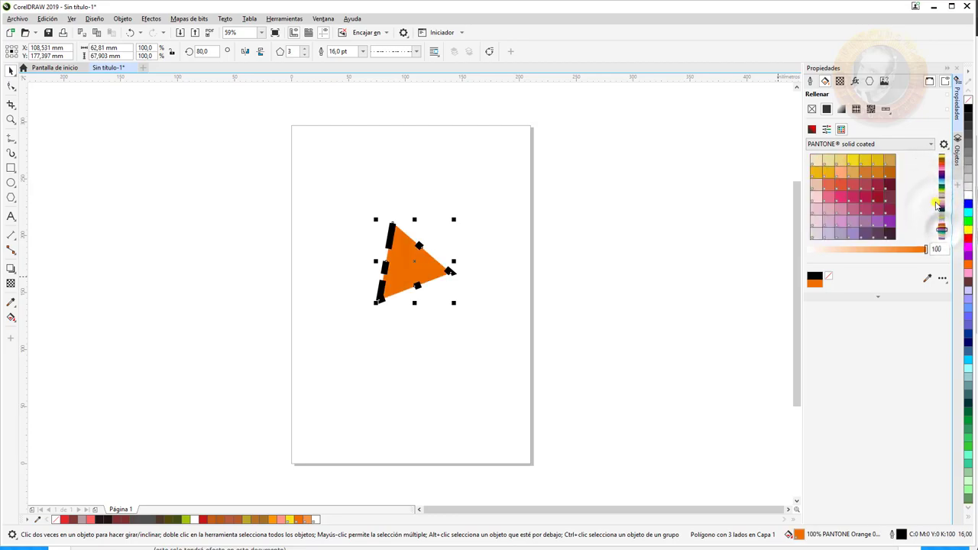
{"action": "left_click", "coordinate": [942, 198]}
{"action": "left_click", "coordinate": [943, 181]}
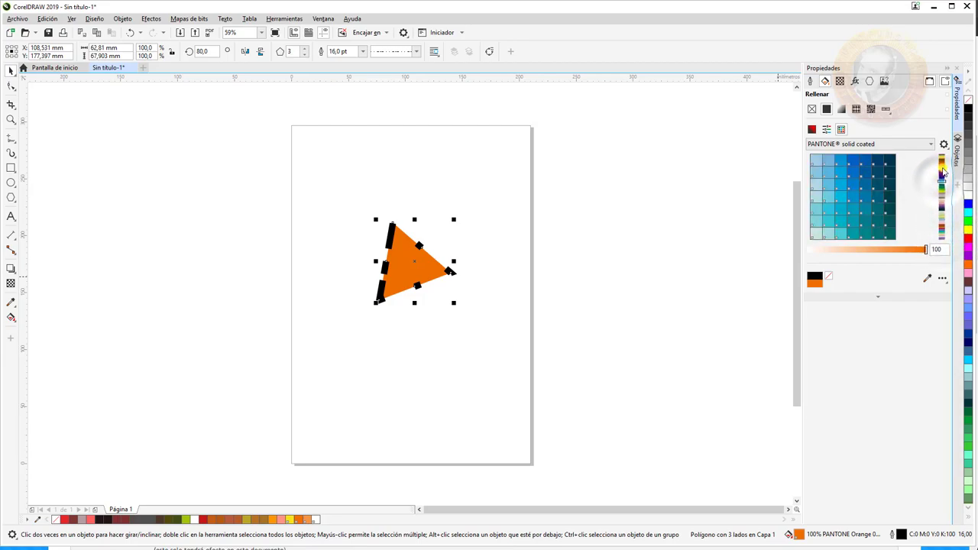
Apply a gradient fill to the triangle using the preset with a dark blue central band from all available content.
{"action": "left_click", "coordinate": [840, 110]}
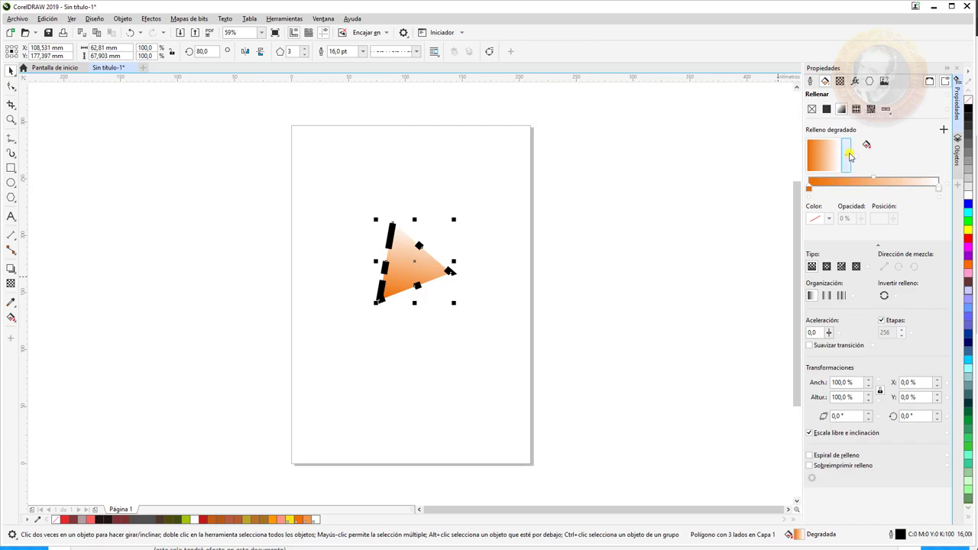
{"action": "left_click", "coordinate": [848, 156]}
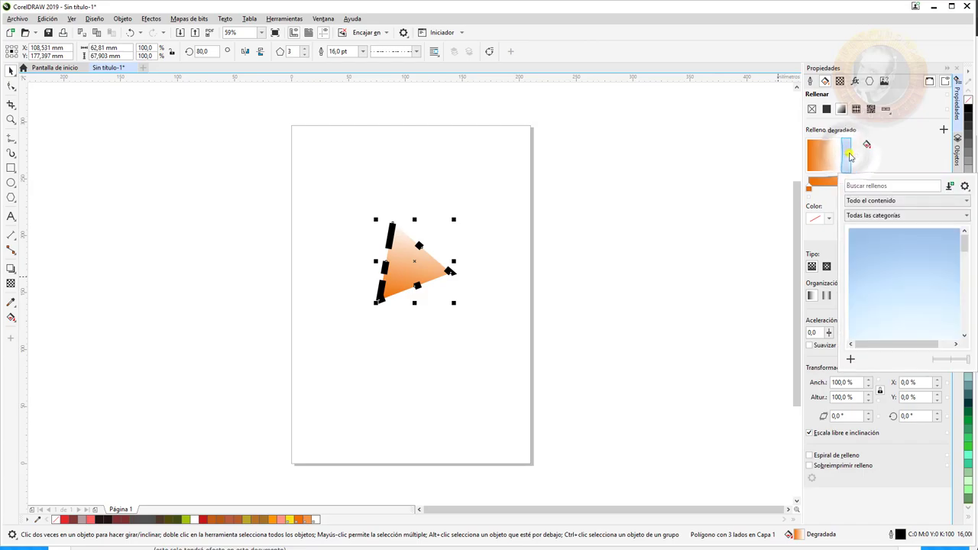
{"action": "left_click", "coordinate": [886, 200]}
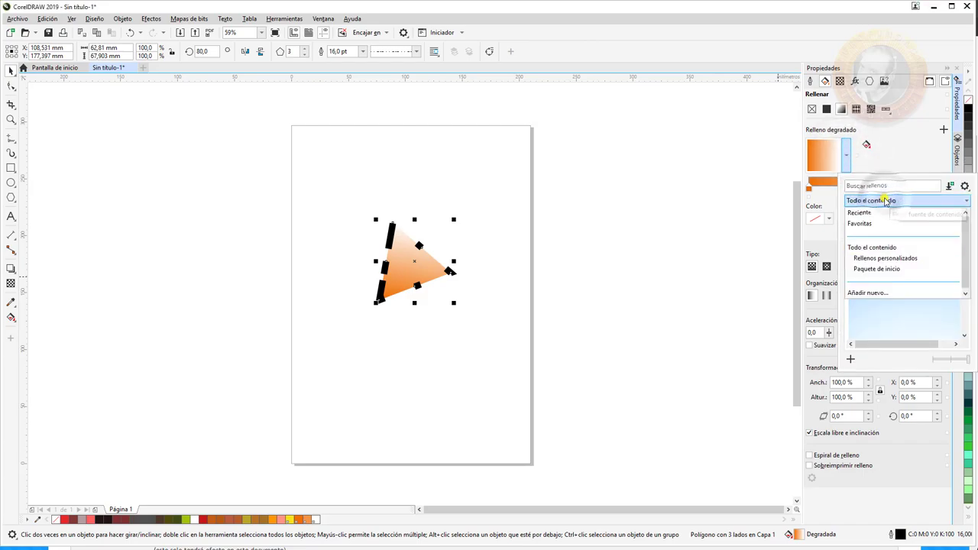
{"action": "left_click", "coordinate": [886, 249]}
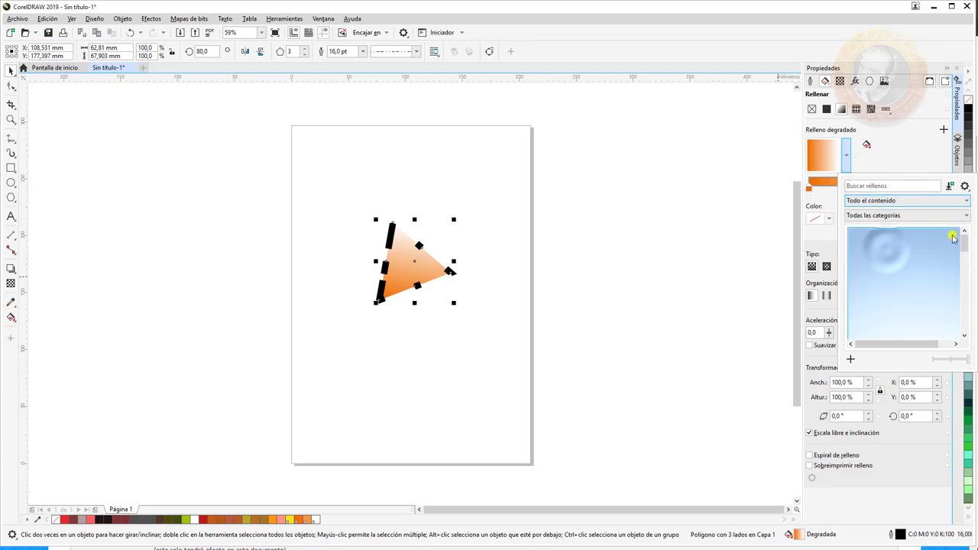
{"action": "scroll", "coordinate": [966, 299], "scroll_direction": "up", "scroll_amount": 3}
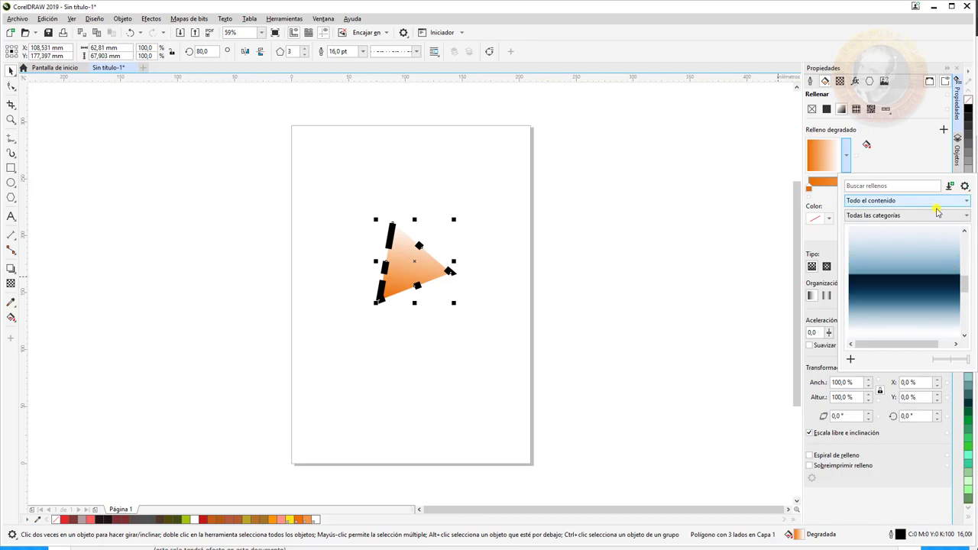
{"action": "double_click", "coordinate": [943, 278]}
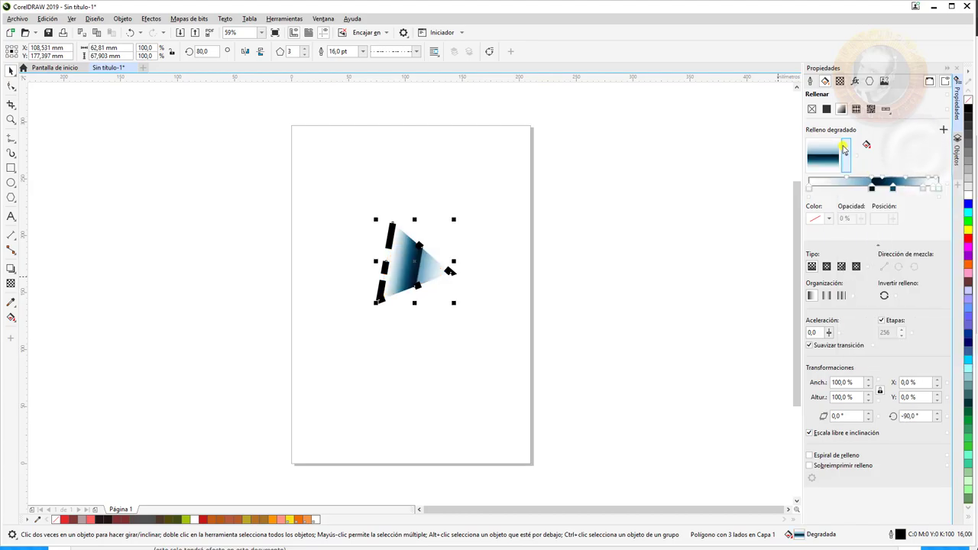
Recolor the gradient's dark blue node at the 65% position to bright magenta.
{"action": "left_click", "coordinate": [848, 164]}
{"action": "left_click", "coordinate": [812, 188]}
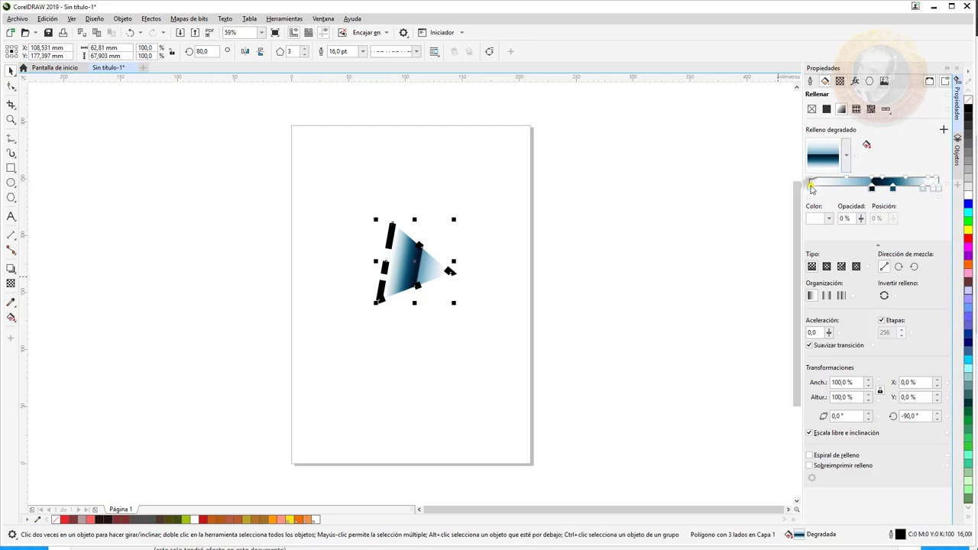
{"action": "left_click", "coordinate": [892, 188]}
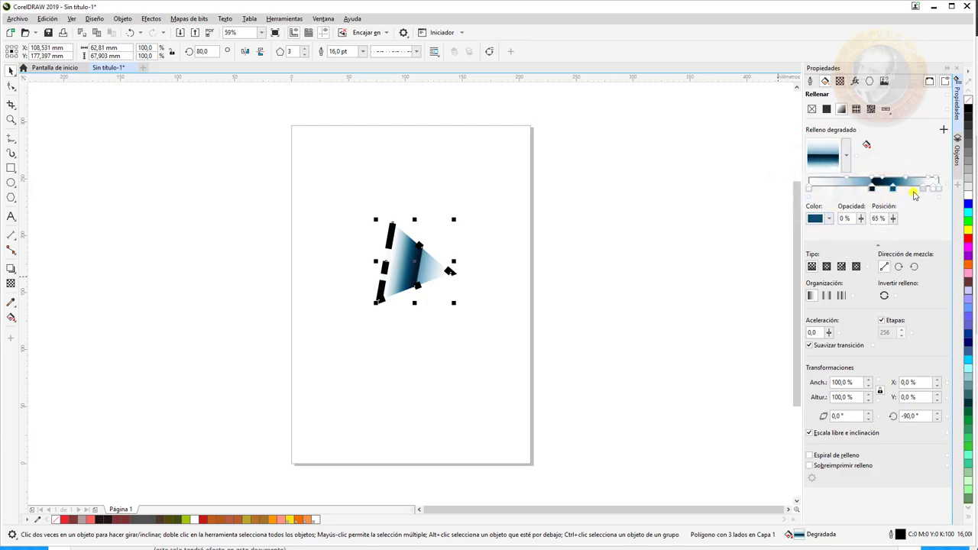
{"action": "left_click", "coordinate": [830, 217]}
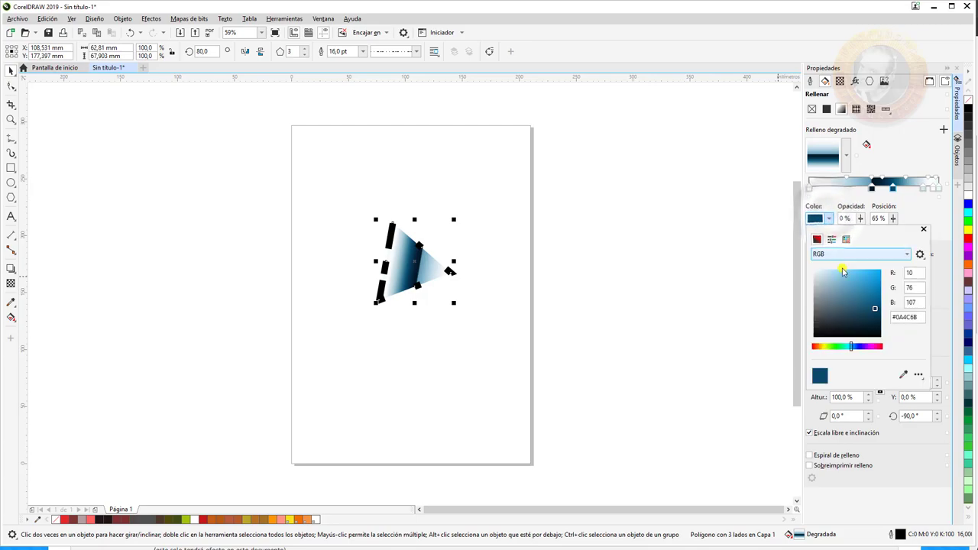
{"action": "left_click", "coordinate": [872, 349]}
{"action": "left_click_drag", "start_coordinate": [843, 308], "coordinate": [922, 222]}
{"action": "left_click", "coordinate": [921, 211]}
Add a gradient node at the 41% position and set its color to purplish pink #9C1A73.
{"action": "double_click", "coordinate": [862, 183]}
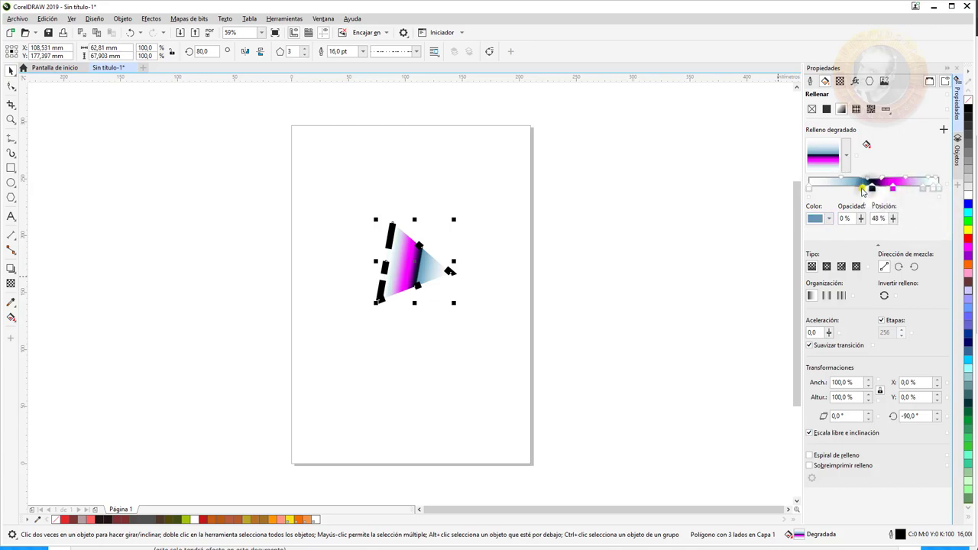
{"action": "left_click", "coordinate": [831, 218]}
{"action": "left_click_drag", "start_coordinate": [866, 353], "coordinate": [875, 348]}
{"action": "left_click", "coordinate": [869, 295]}
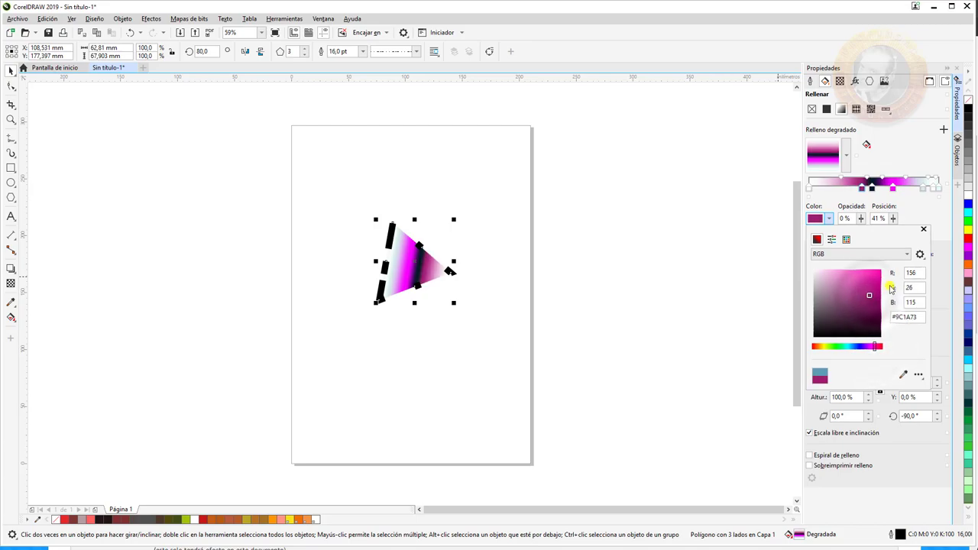
Recolor the gradient's pale node at the 88% position to light violet.
{"action": "left_click", "coordinate": [911, 207]}
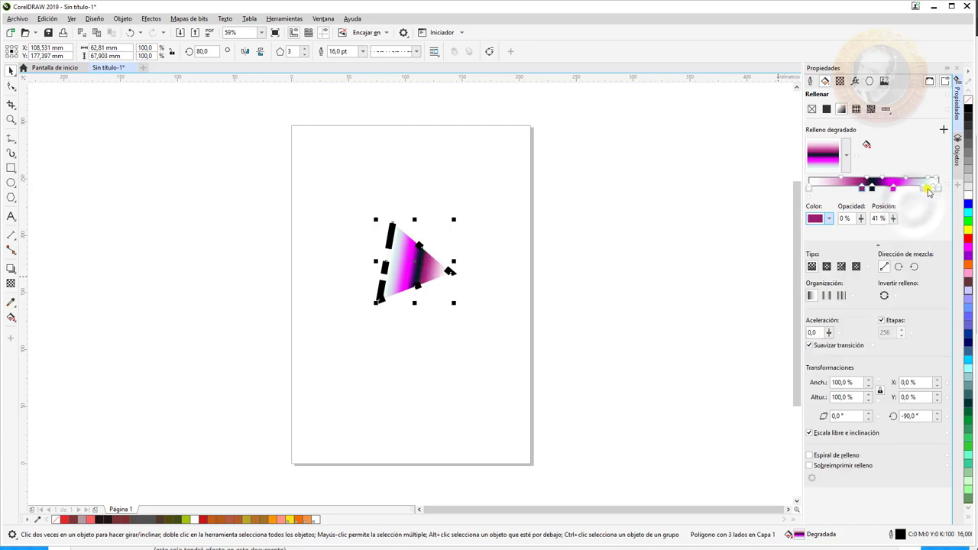
{"action": "left_click", "coordinate": [923, 187]}
{"action": "left_click", "coordinate": [829, 218]}
{"action": "left_click", "coordinate": [831, 219]}
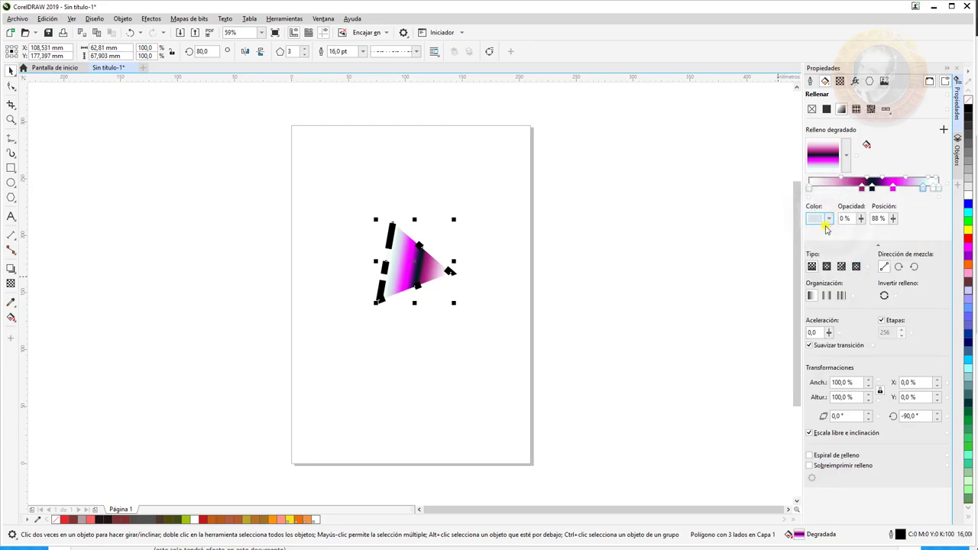
{"action": "left_click", "coordinate": [830, 218]}
{"action": "left_click", "coordinate": [868, 347]}
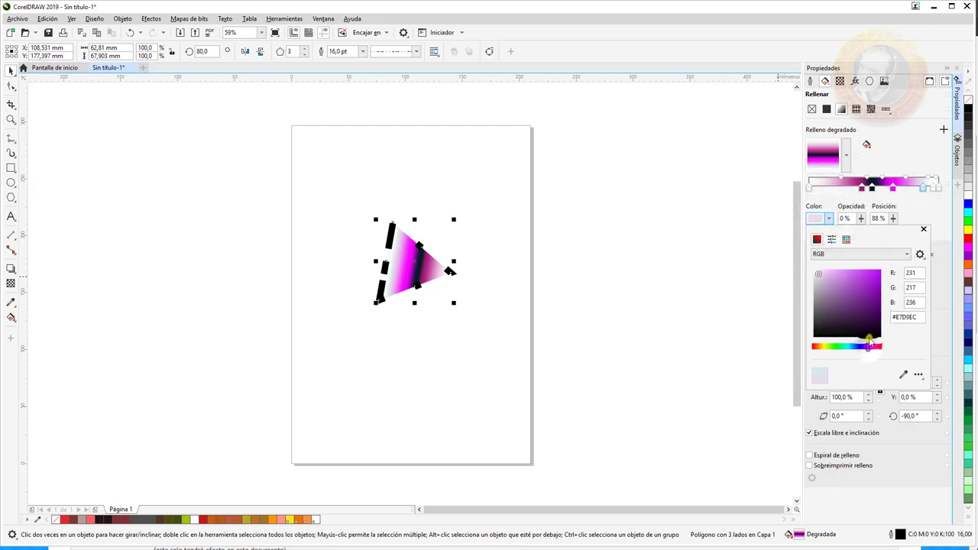
{"action": "left_click", "coordinate": [860, 273]}
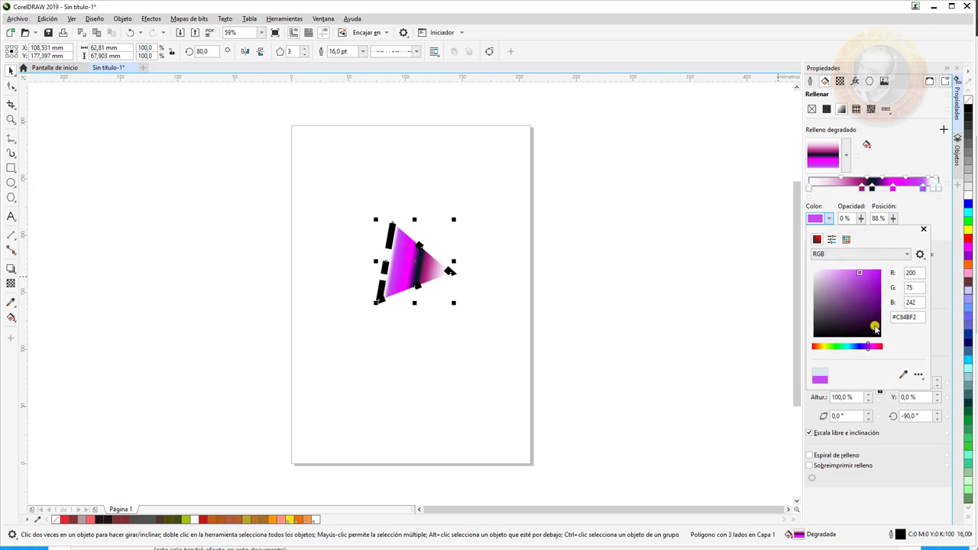
{"action": "left_click", "coordinate": [840, 271]}
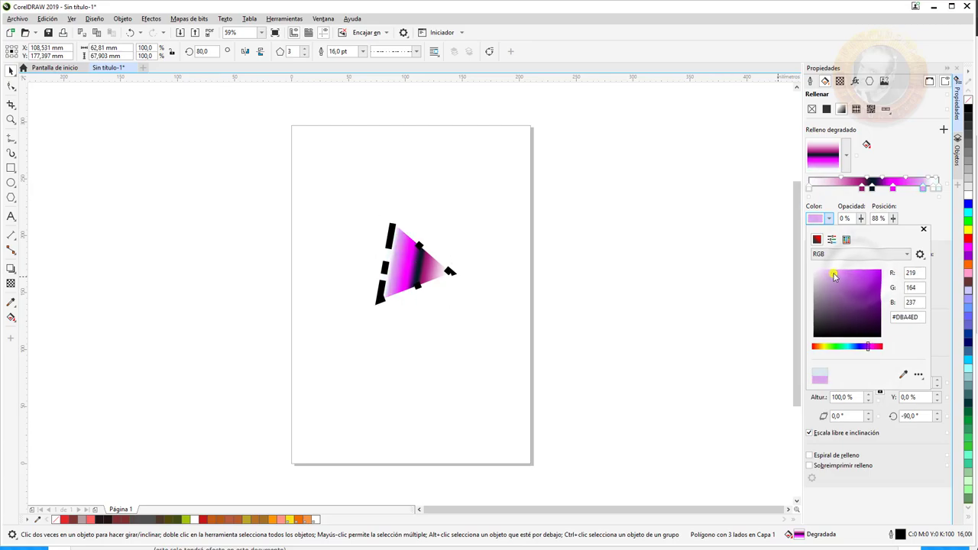
{"action": "left_click", "coordinate": [914, 216]}
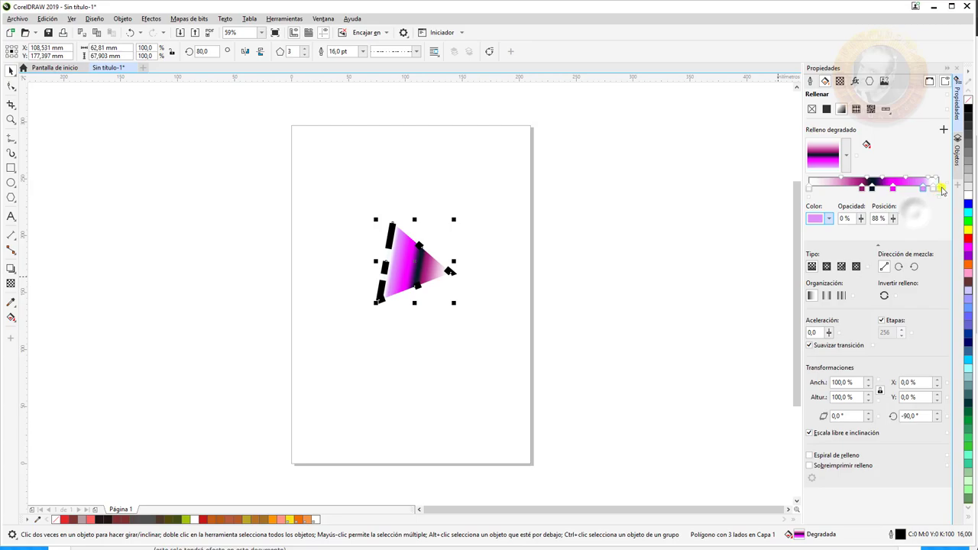
Recolor the gradient's dark node at the 49% position to crimson.
{"action": "left_click", "coordinate": [933, 188]}
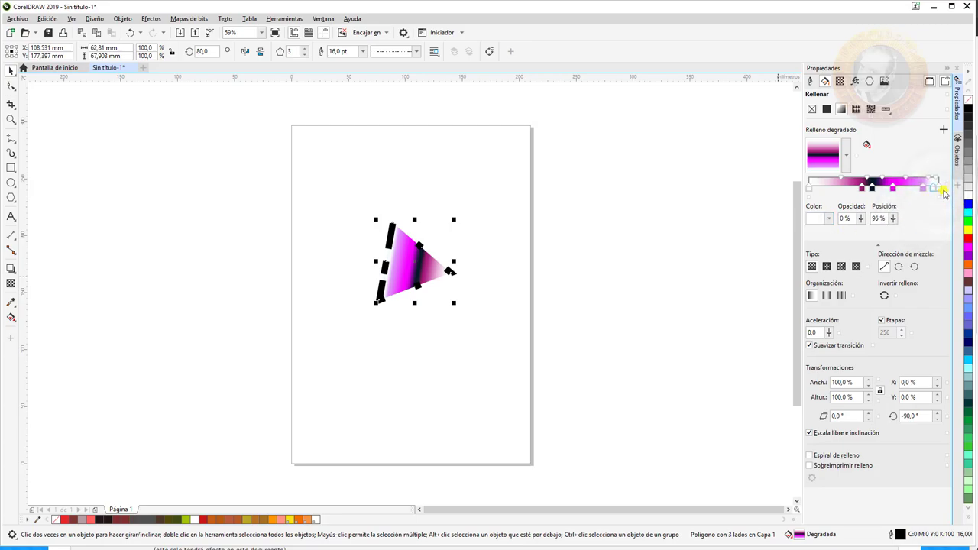
{"action": "left_click", "coordinate": [874, 190]}
{"action": "left_click", "coordinate": [829, 218]}
{"action": "left_click", "coordinate": [878, 302]}
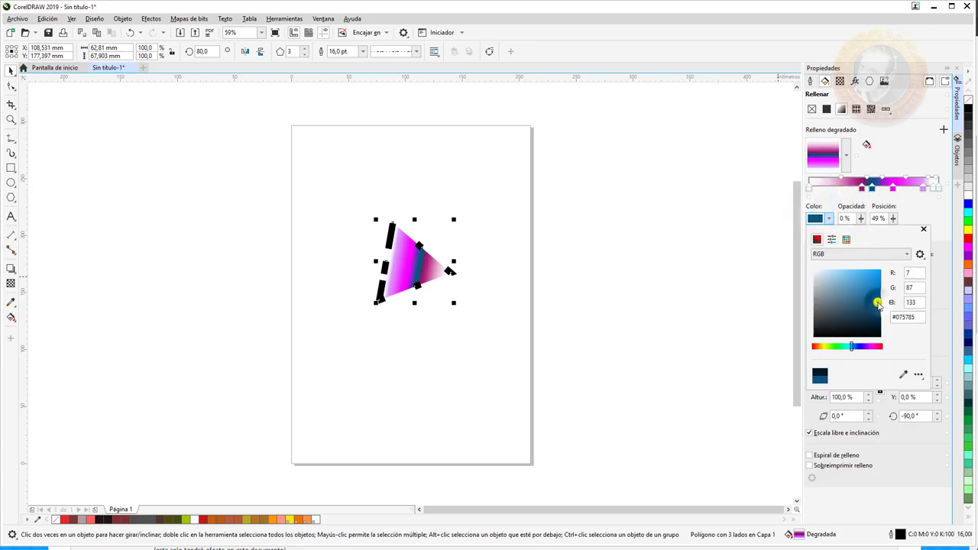
{"action": "left_click", "coordinate": [868, 346]}
{"action": "left_click", "coordinate": [876, 345]}
{"action": "left_click", "coordinate": [860, 291]}
{"action": "left_click", "coordinate": [928, 215]}
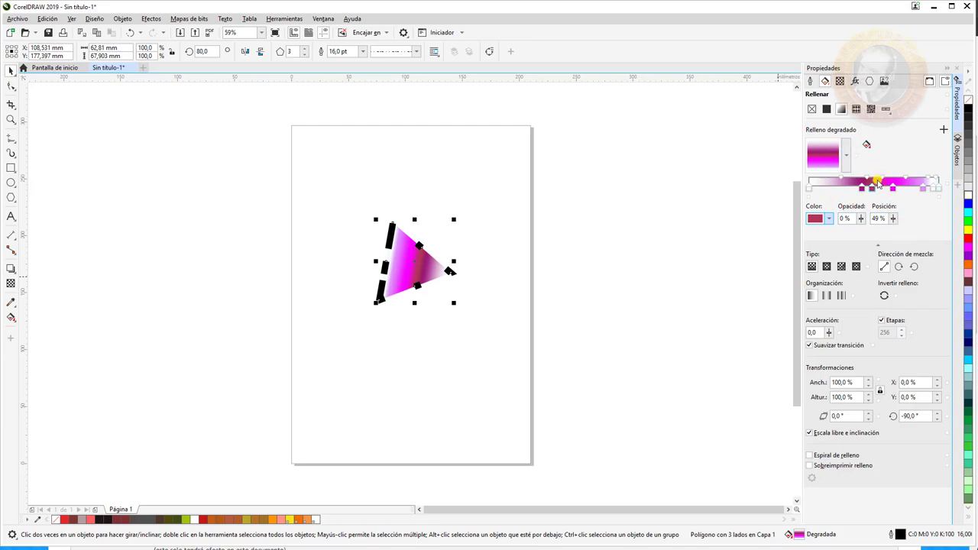
Save the customized gradient as a fill titled 789 in a new category named "mi de".
{"action": "left_click", "coordinate": [944, 131]}
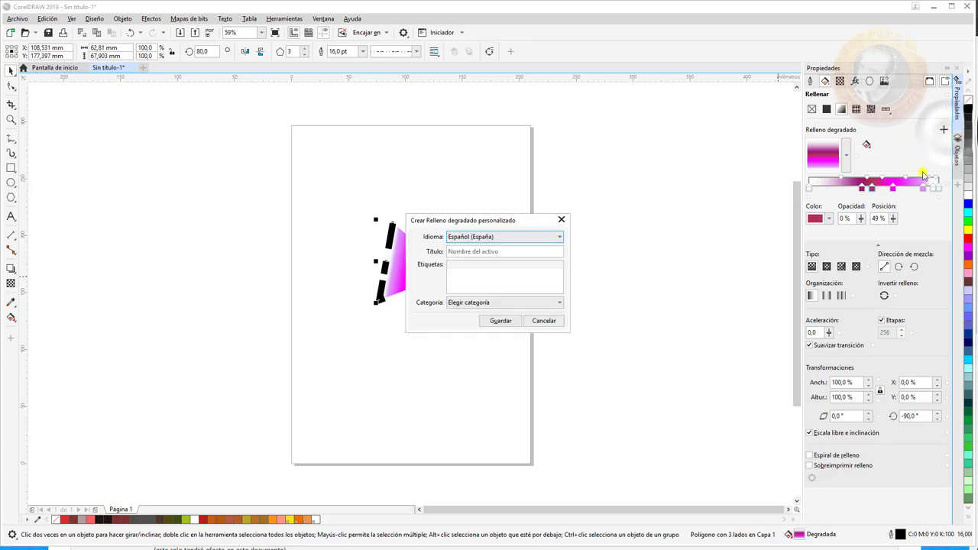
{"action": "left_click", "coordinate": [483, 251]}
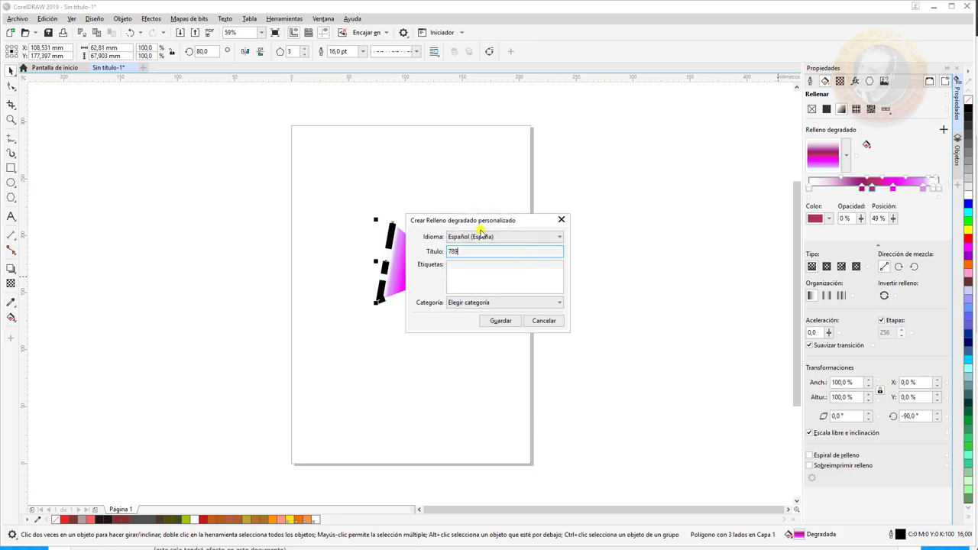
{"action": "left_click", "coordinate": [531, 303]}
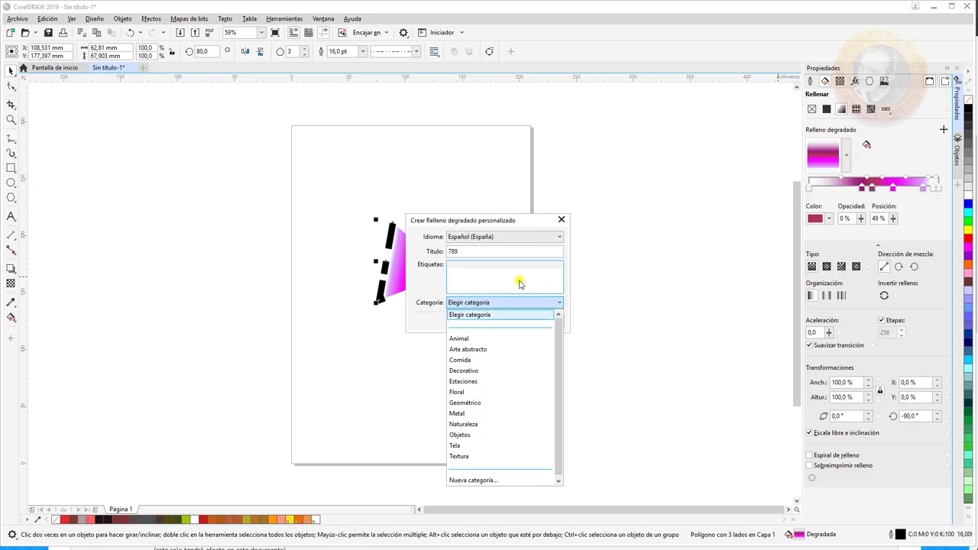
{"action": "left_click", "coordinate": [486, 481]}
{"action": "left_click", "coordinate": [453, 317]}
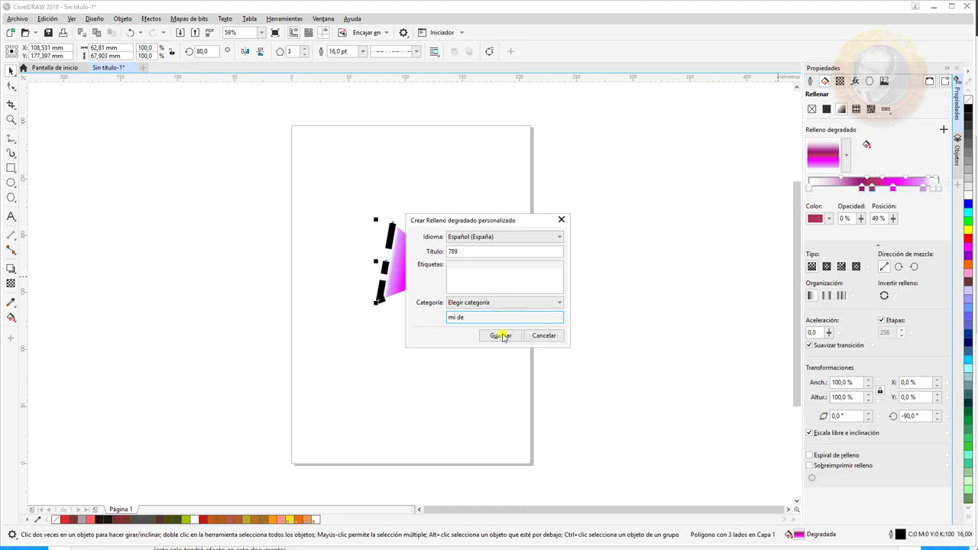
{"action": "left_click", "coordinate": [502, 335]}
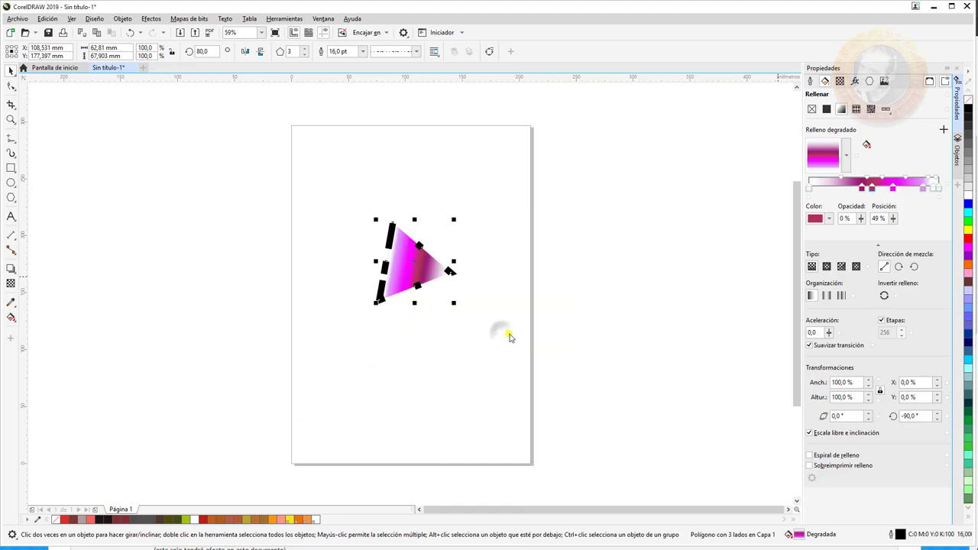
Browse the gradient fill presets by category, including Arte abstracto, Estaciones, mi de, Textura and Sin categorizar.
{"action": "left_click", "coordinate": [847, 155]}
{"action": "left_click_drag", "start_coordinate": [968, 294], "coordinate": [966, 238]}
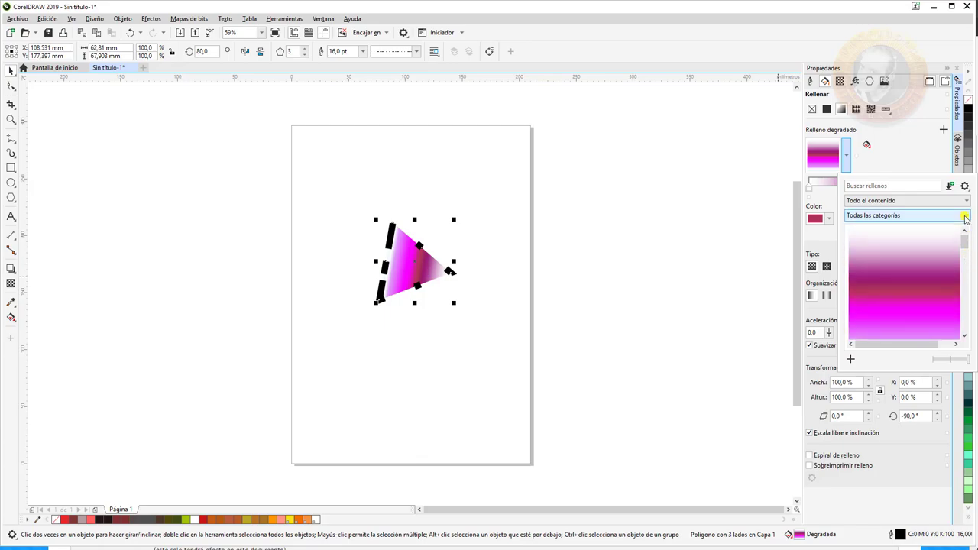
{"action": "left_click", "coordinate": [964, 217]}
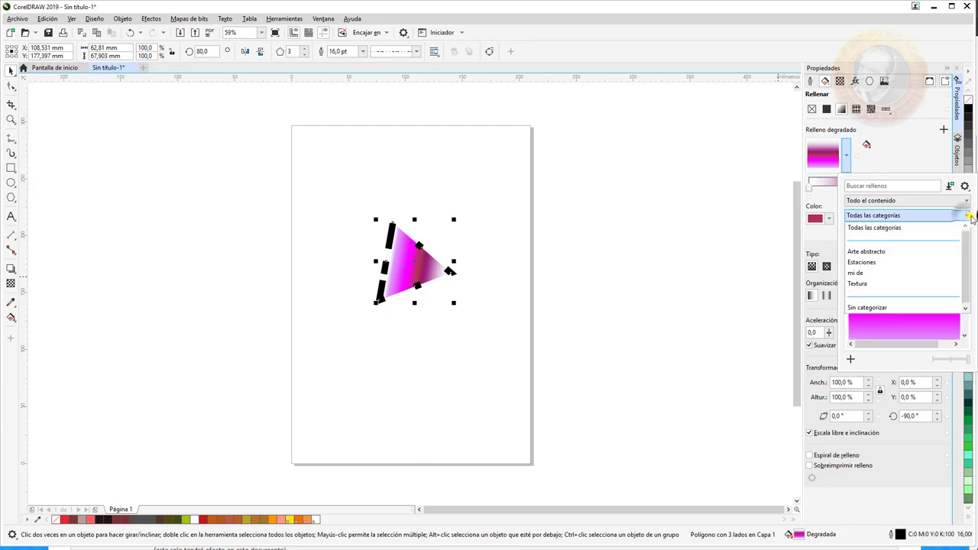
{"action": "left_click", "coordinate": [893, 252]}
{"action": "left_click_drag", "start_coordinate": [966, 269], "coordinate": [954, 224]}
{"action": "left_click", "coordinate": [952, 216]}
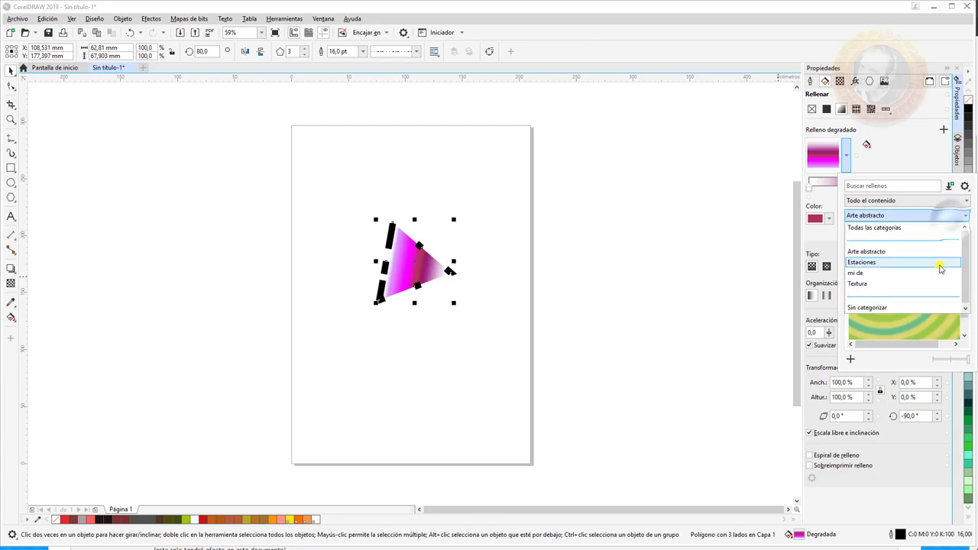
{"action": "left_click", "coordinate": [941, 264]}
{"action": "left_click_drag", "start_coordinate": [965, 282], "coordinate": [963, 327]}
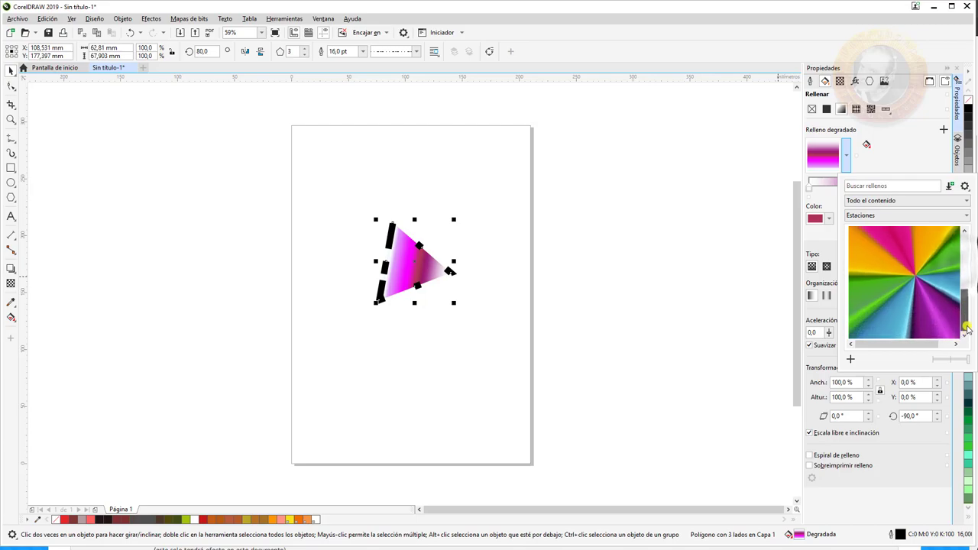
{"action": "left_click", "coordinate": [947, 216]}
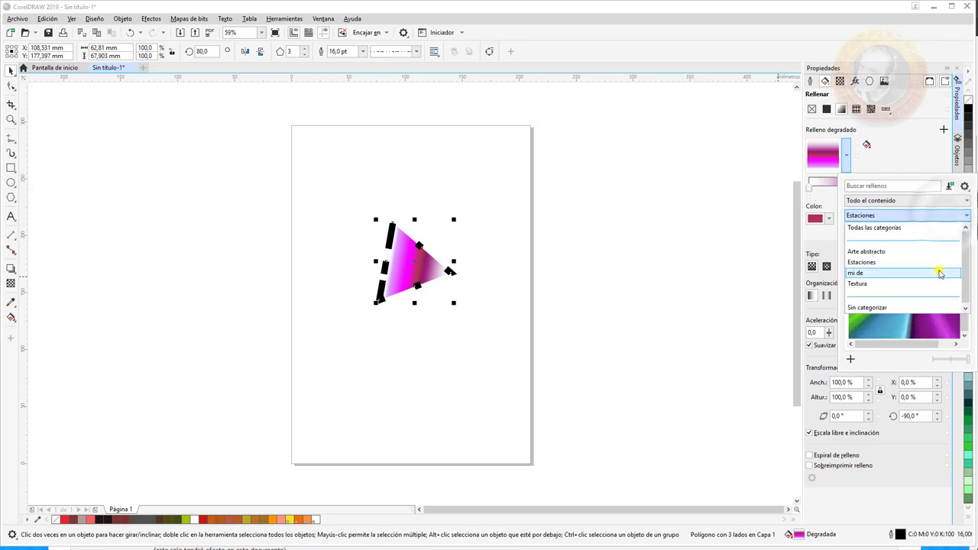
{"action": "left_click", "coordinate": [940, 274]}
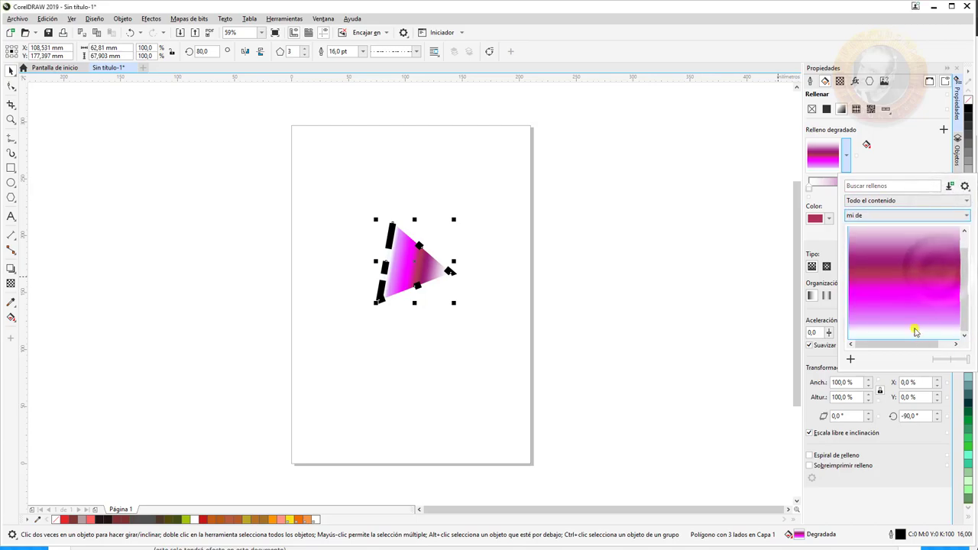
{"action": "left_click", "coordinate": [964, 217]}
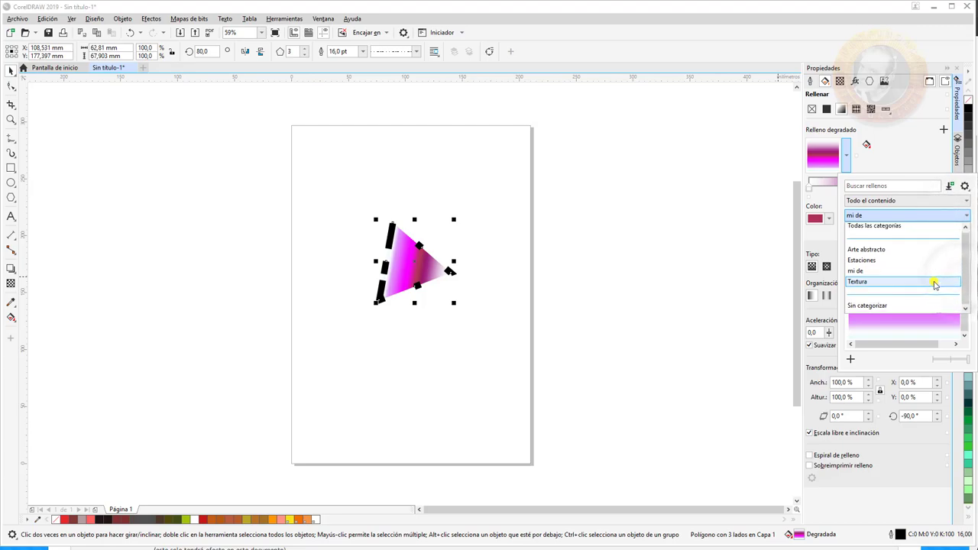
{"action": "left_click", "coordinate": [939, 286]}
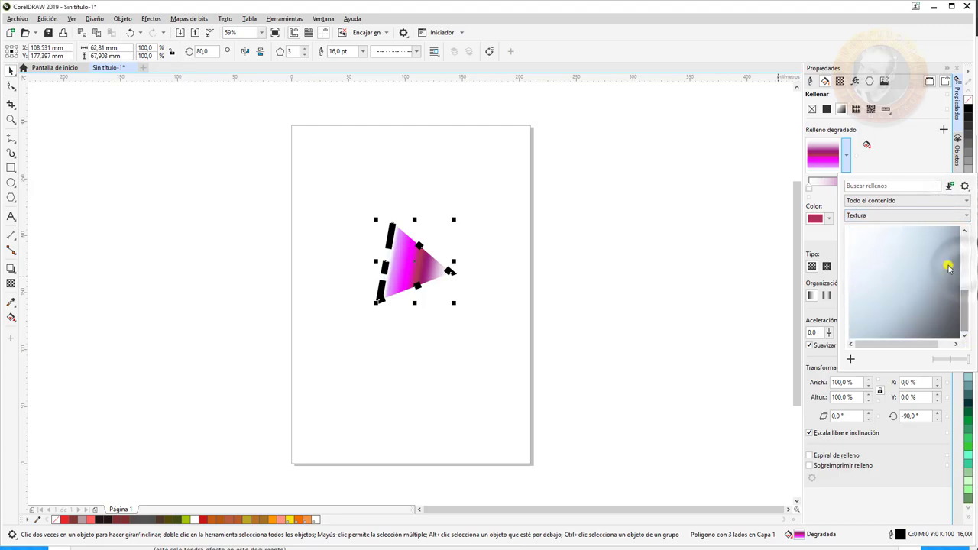
{"action": "left_click", "coordinate": [934, 216]}
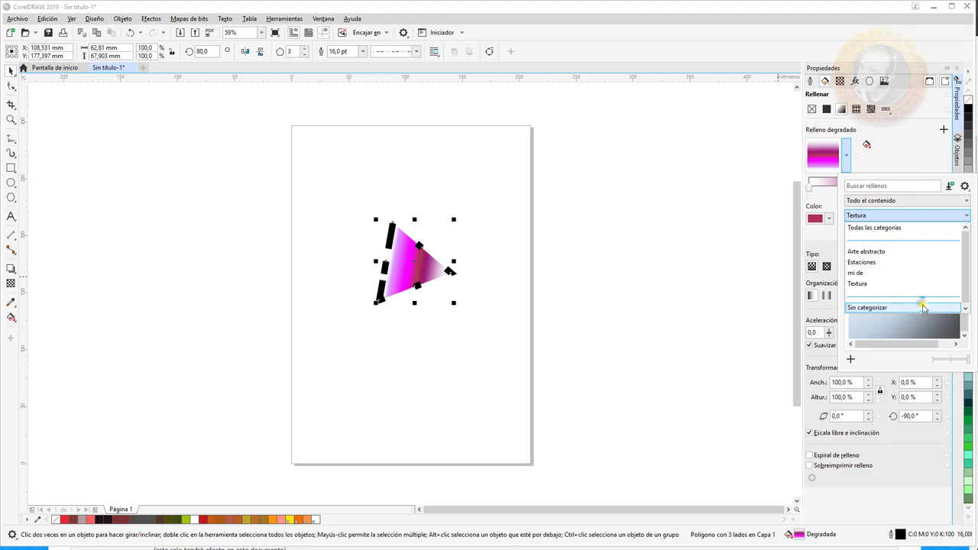
{"action": "left_click", "coordinate": [922, 307]}
{"action": "left_click", "coordinate": [930, 216]}
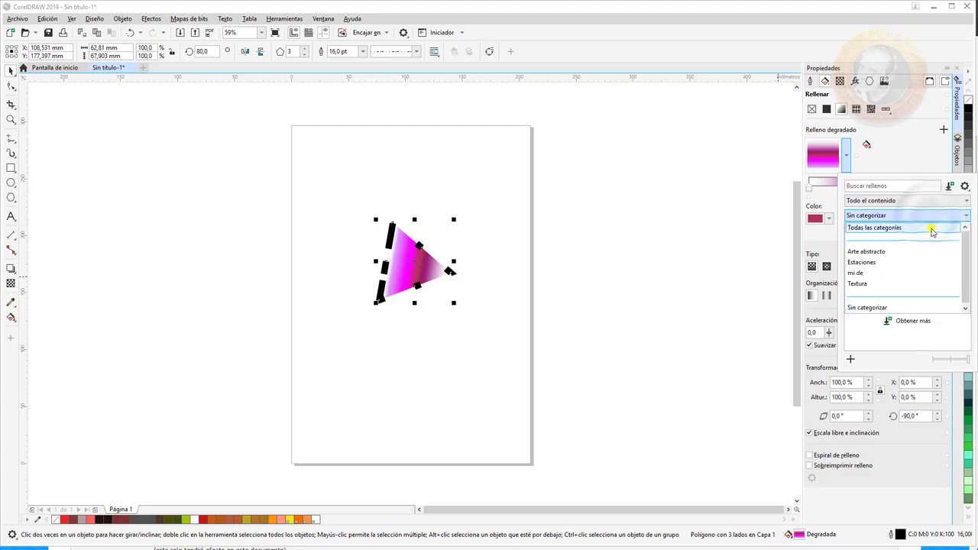
{"action": "left_click", "coordinate": [928, 228]}
{"action": "left_click", "coordinate": [964, 339]}
{"action": "left_click", "coordinate": [965, 340]}
{"action": "left_click", "coordinate": [965, 339]}
{"action": "left_click", "coordinate": [965, 339]}
Inspect the fill library's Starter pack folder and the window for getting more fills, without choosing anything.
{"action": "left_click", "coordinate": [964, 185]}
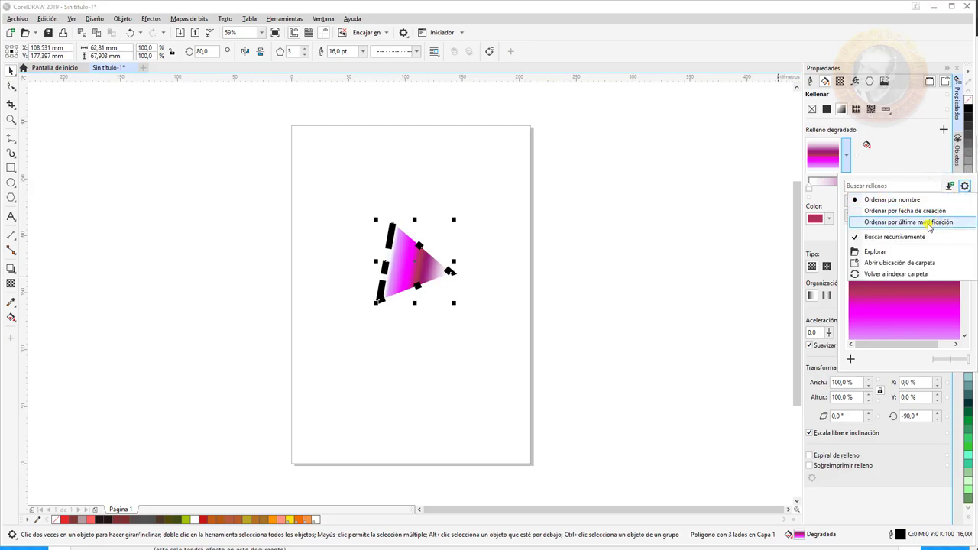
{"action": "left_click", "coordinate": [886, 251]}
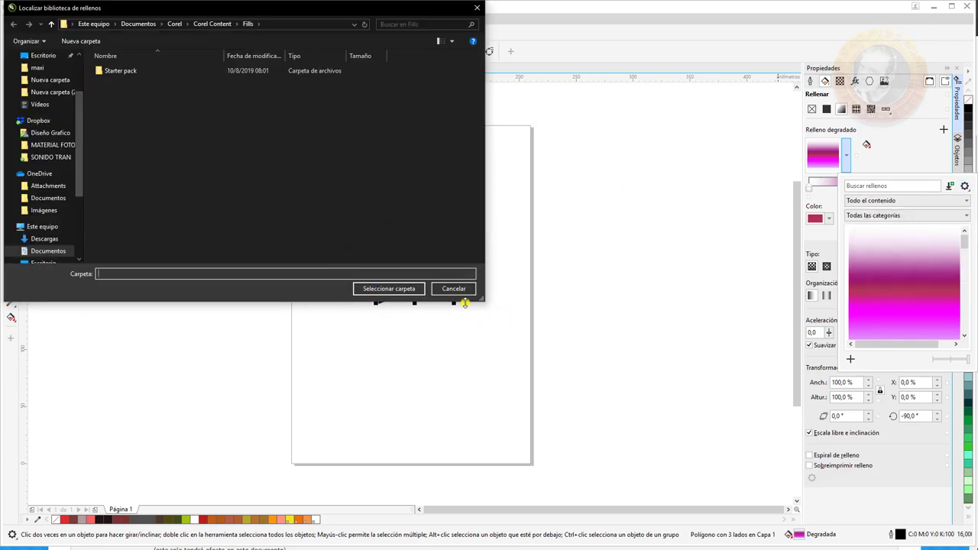
{"action": "double_click", "coordinate": [117, 71]}
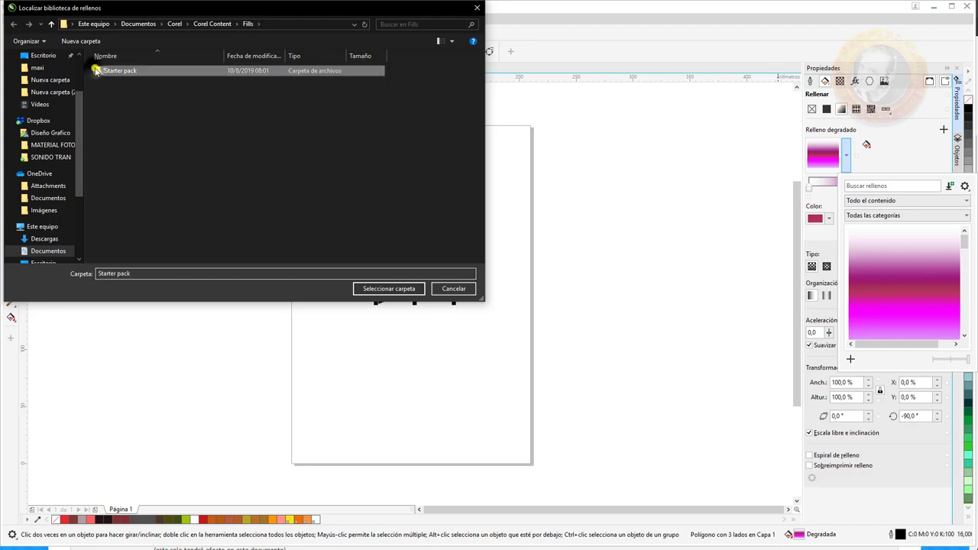
{"action": "left_click", "coordinate": [457, 288]}
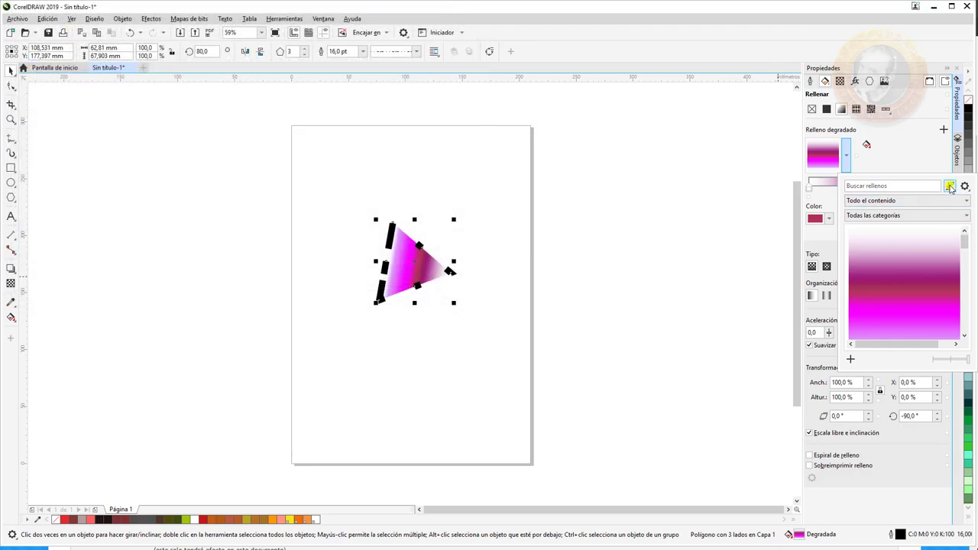
{"action": "left_click", "coordinate": [951, 187]}
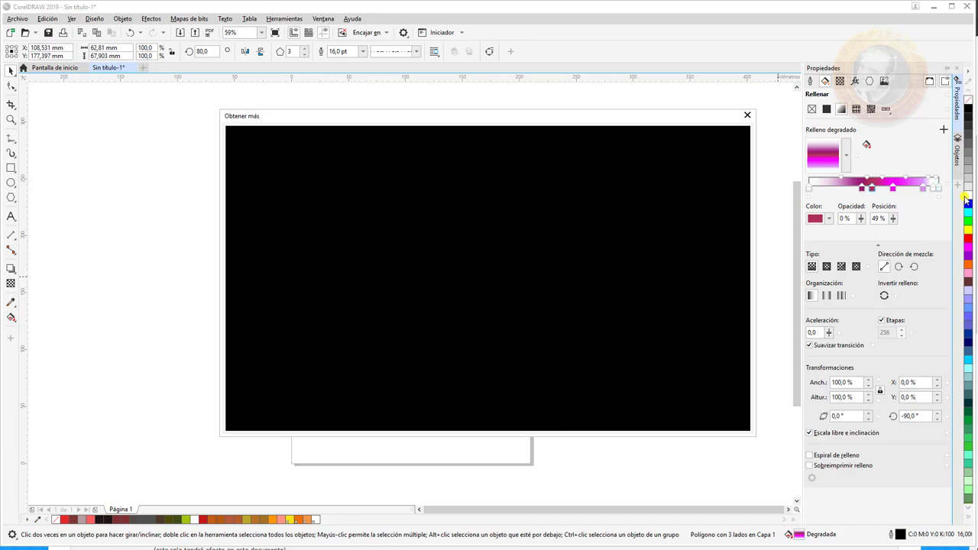
{"action": "left_click", "coordinate": [744, 116]}
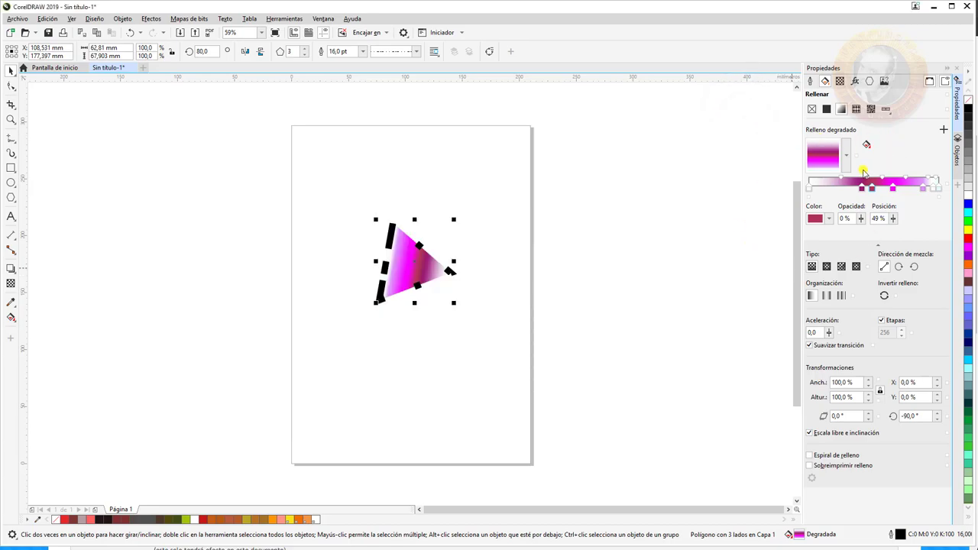
Move the gradient's purplish pink node from the 41% position to 29%.
{"action": "left_click_drag", "start_coordinate": [864, 193], "coordinate": [848, 190]}
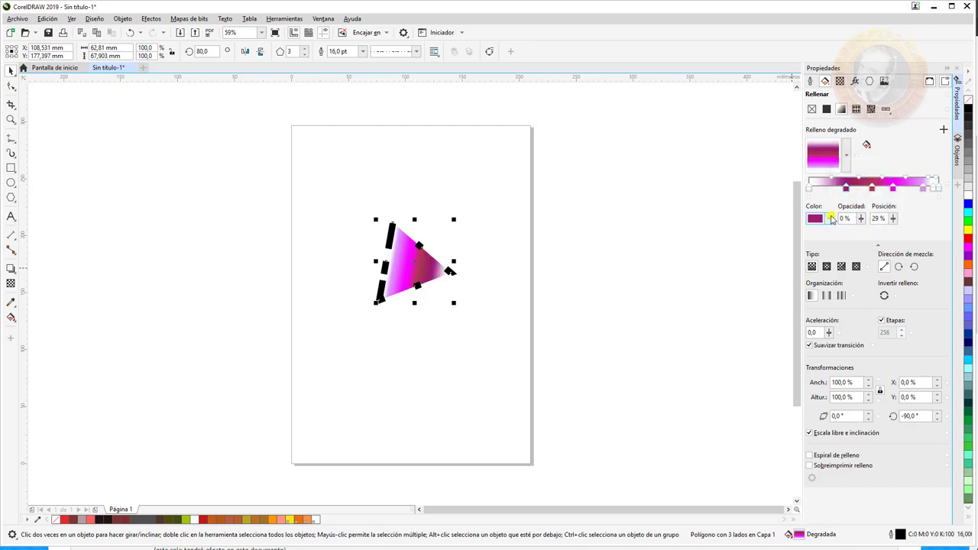
Try an opacity value of 100% on the gradient node at the 29% position and return it to 0%.
{"action": "left_click", "coordinate": [861, 219]}
{"action": "left_click", "coordinate": [862, 220]}
{"action": "left_click", "coordinate": [864, 220]}
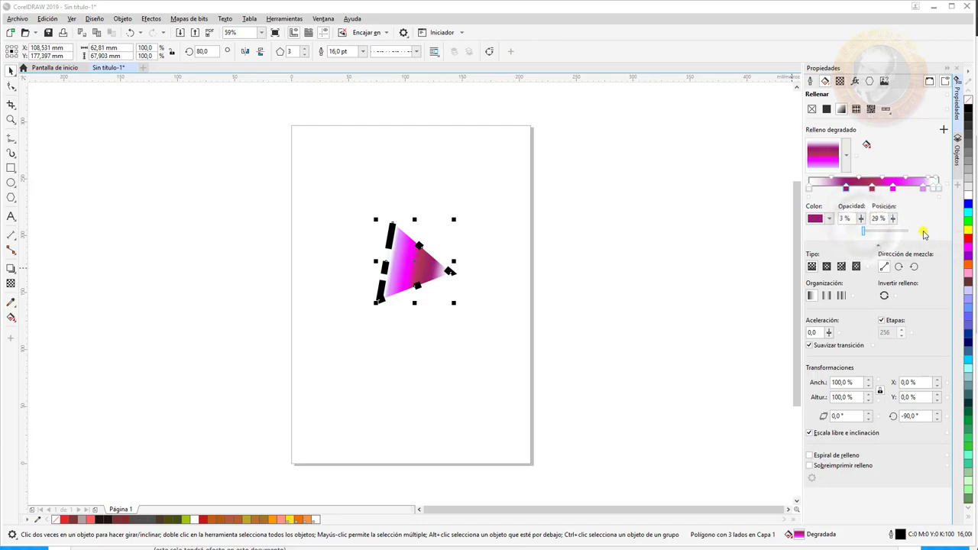
{"action": "left_click", "coordinate": [878, 232]}
{"action": "left_click", "coordinate": [860, 220]}
{"action": "left_click", "coordinate": [860, 232]}
{"action": "left_click_drag", "start_coordinate": [861, 234], "coordinate": [940, 227]}
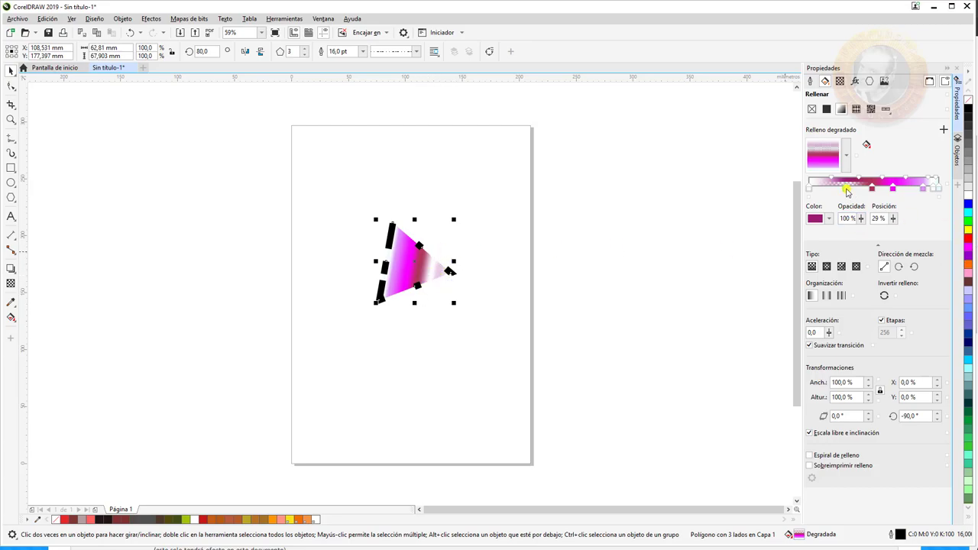
{"action": "left_click_drag", "start_coordinate": [860, 223], "coordinate": [773, 239]}
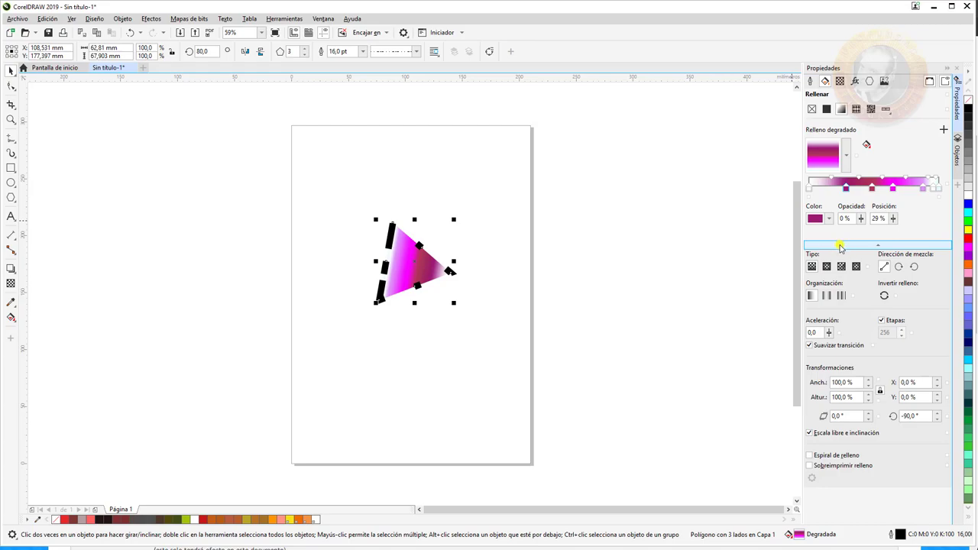
Change the triangle's gradient type to elliptical.
{"action": "left_click", "coordinate": [826, 267]}
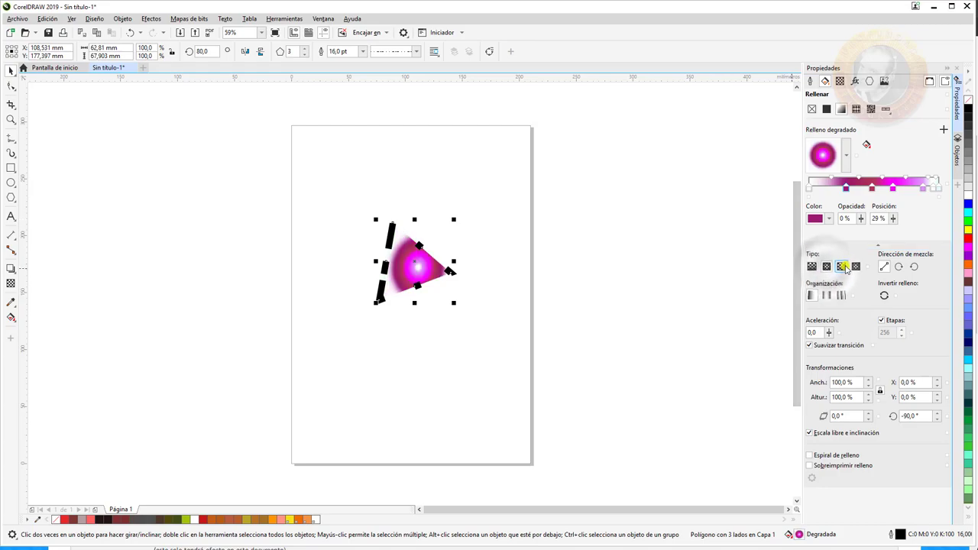
Try the rectangular, elliptical and linear gradient types on the triangle, and settle on the conical gradient.
{"action": "left_click", "coordinate": [856, 267]}
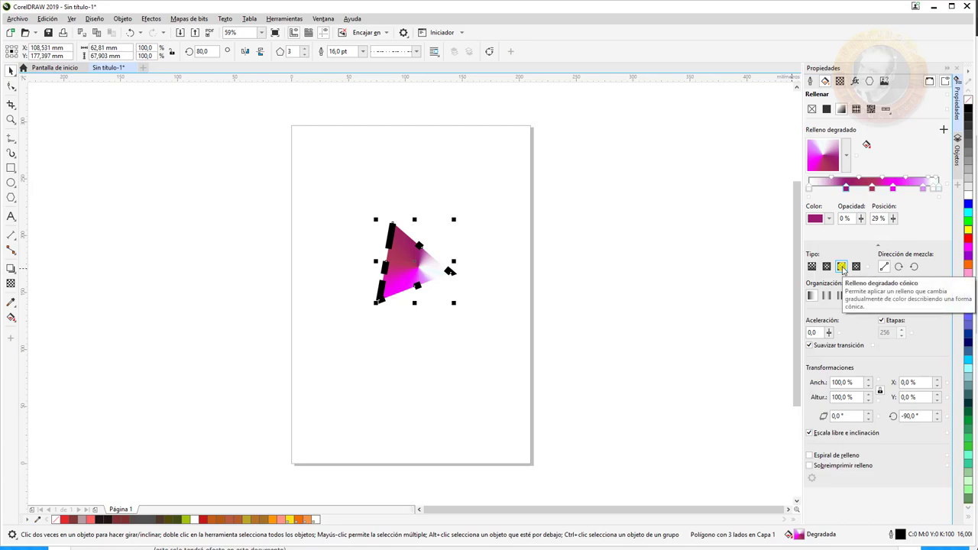
{"action": "left_click", "coordinate": [855, 267]}
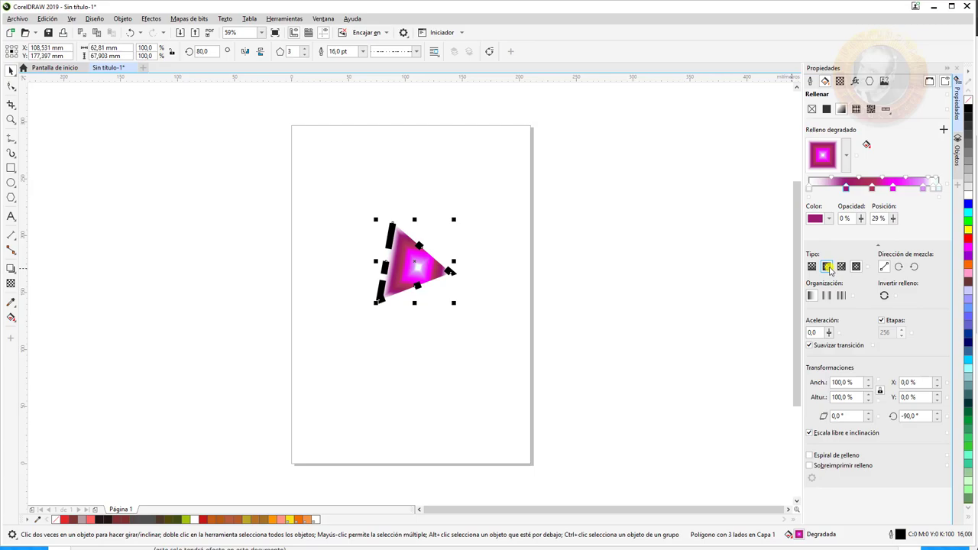
{"action": "left_click", "coordinate": [827, 267]}
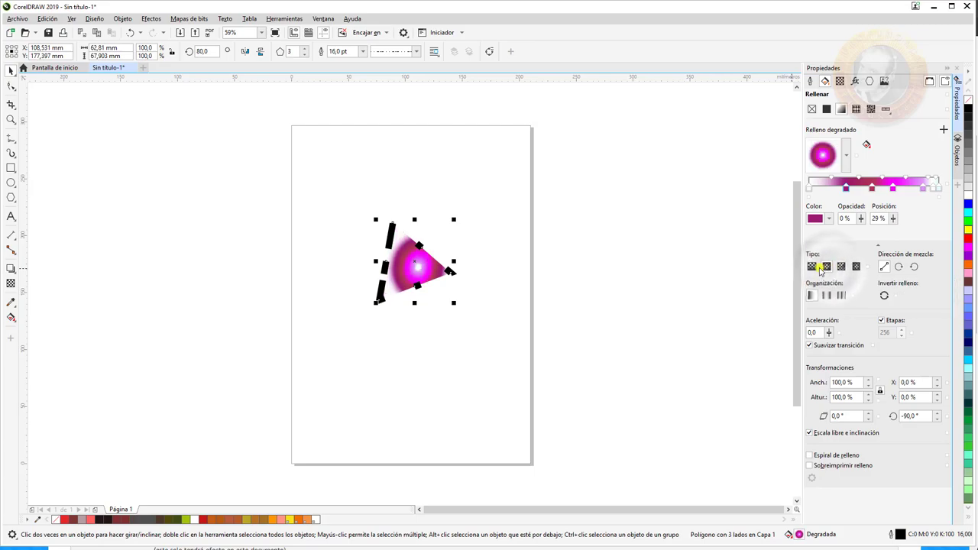
{"action": "left_click", "coordinate": [813, 267]}
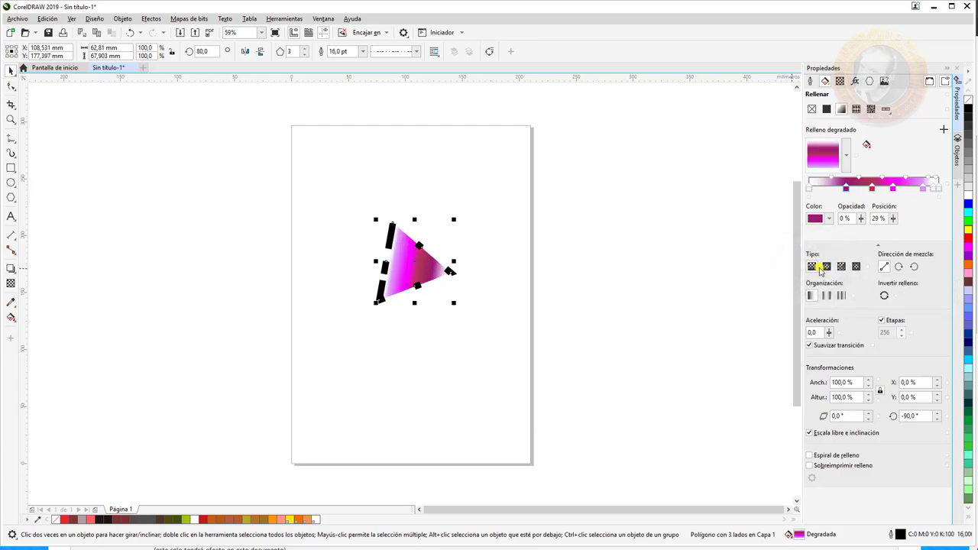
{"action": "left_click", "coordinate": [840, 266]}
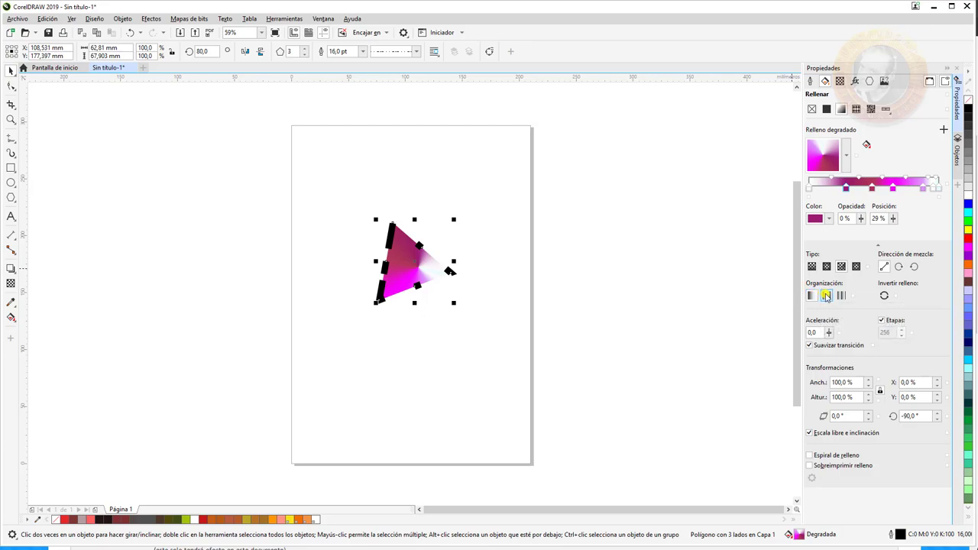
Mirror the triangle's conical gradient, try the Repetir arrangement, and return to the mirrored arrangement.
{"action": "left_click", "coordinate": [826, 296]}
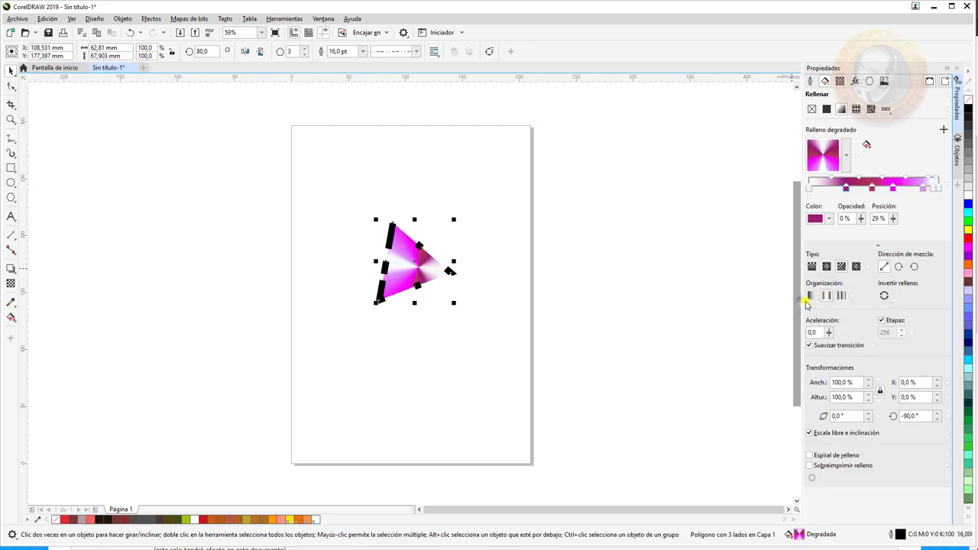
{"action": "left_click", "coordinate": [826, 296]}
{"action": "left_click", "coordinate": [826, 296]}
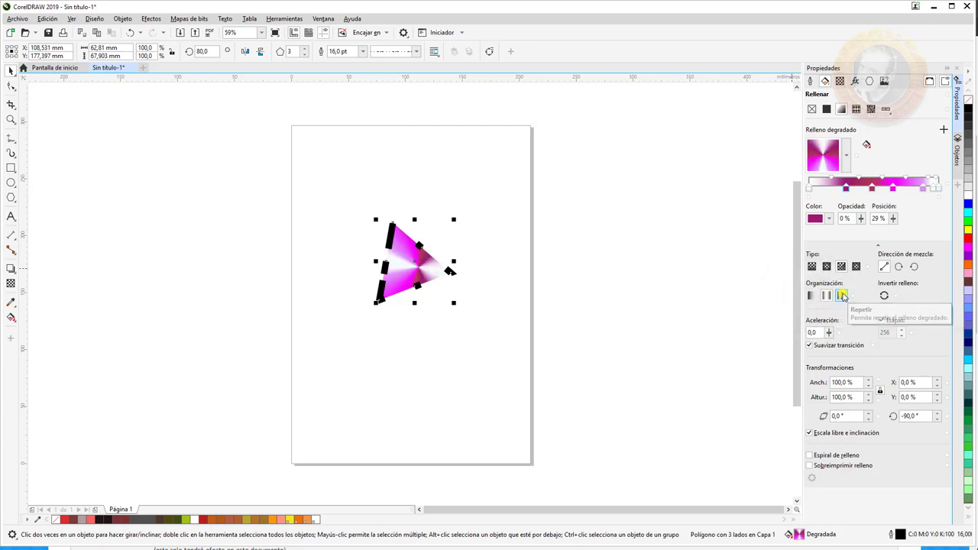
{"action": "left_click", "coordinate": [841, 296]}
{"action": "left_click", "coordinate": [835, 296]}
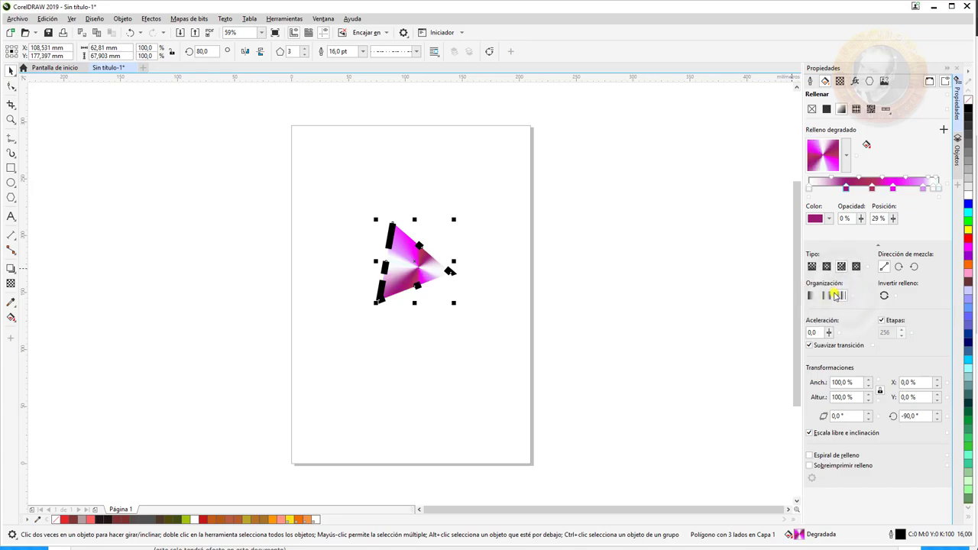
{"action": "left_click", "coordinate": [827, 296]}
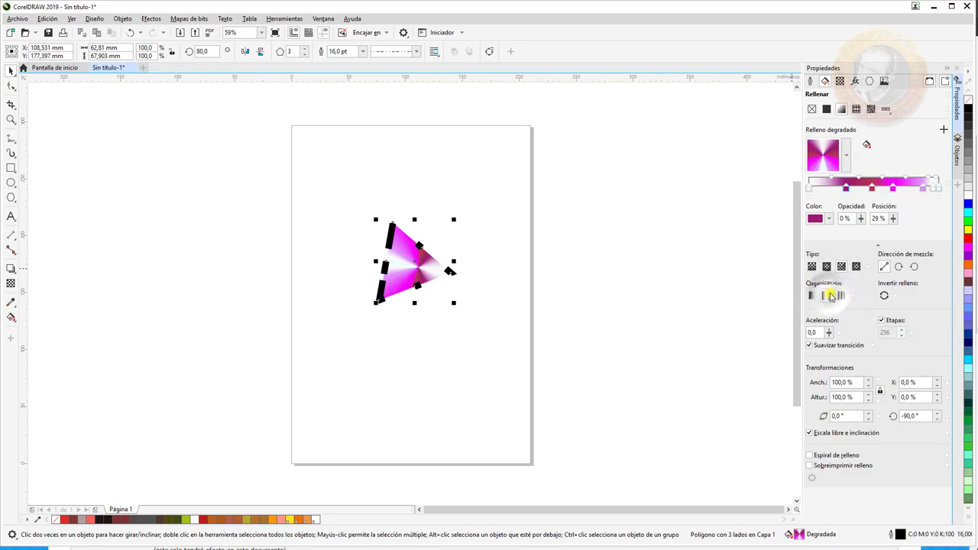
Try reversing the gradient and changing its blend direction, and restore the original order and the linear blend.
{"action": "left_click", "coordinate": [884, 295]}
{"action": "left_click", "coordinate": [884, 296]}
{"action": "left_click", "coordinate": [883, 296]}
{"action": "left_click", "coordinate": [884, 296]}
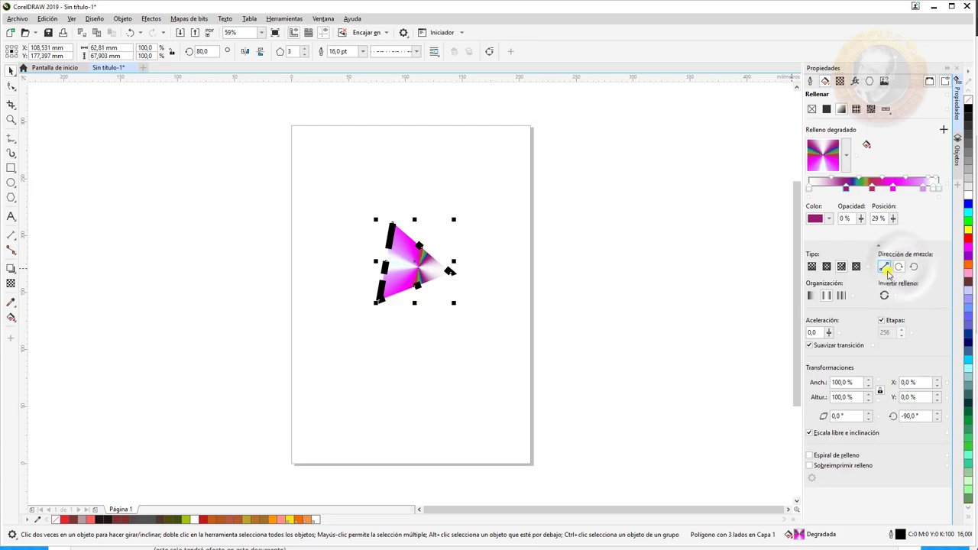
{"action": "left_click", "coordinate": [913, 266]}
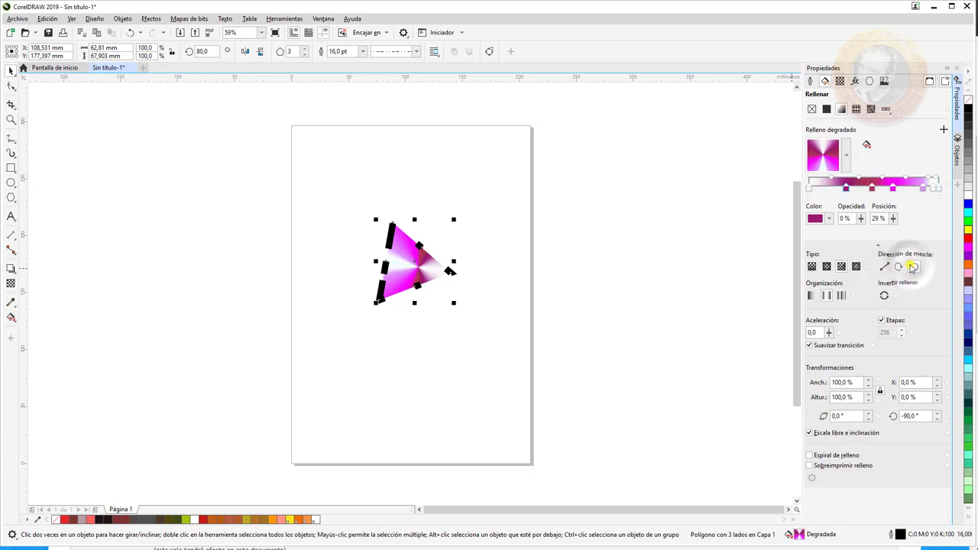
{"action": "left_click", "coordinate": [883, 267]}
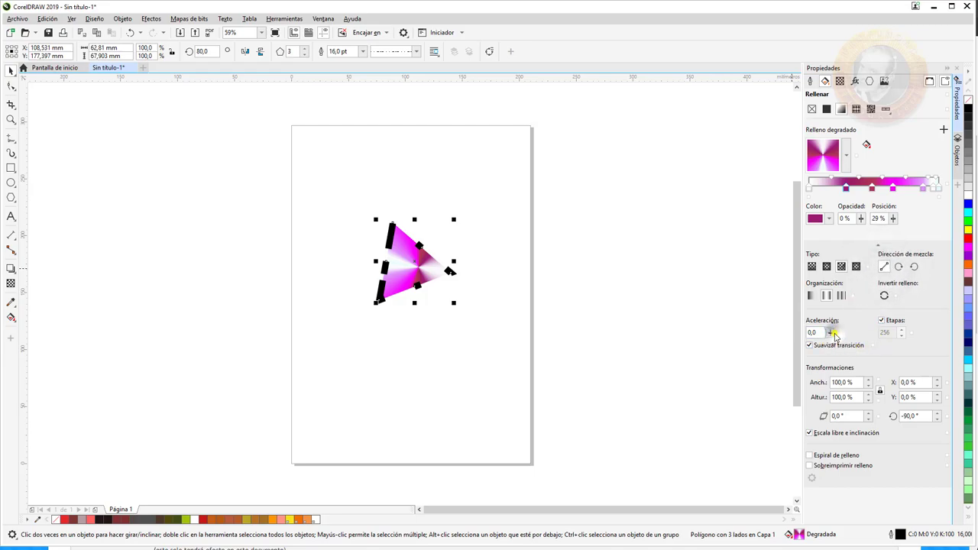
Try gradient acceleration values of 100, -100, -69 and -16 on the triangle's fill.
{"action": "left_click_drag", "start_coordinate": [831, 333], "coordinate": [933, 326]}
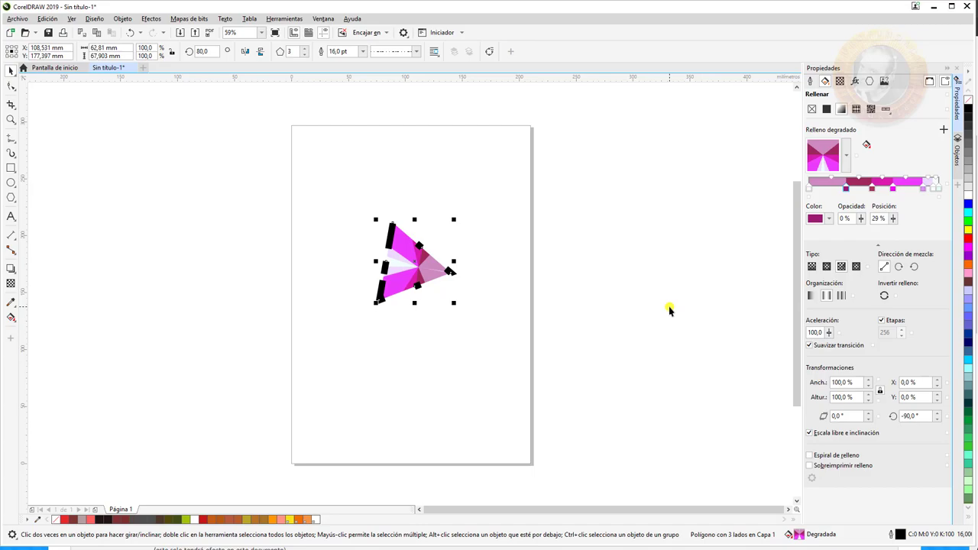
{"action": "left_click", "coordinate": [830, 333]}
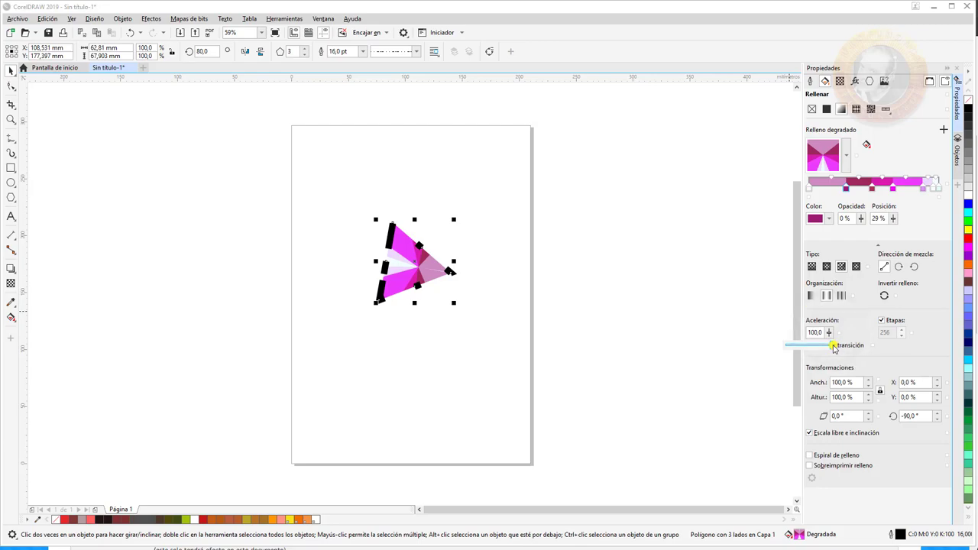
{"action": "left_click_drag", "start_coordinate": [830, 345], "coordinate": [763, 353]}
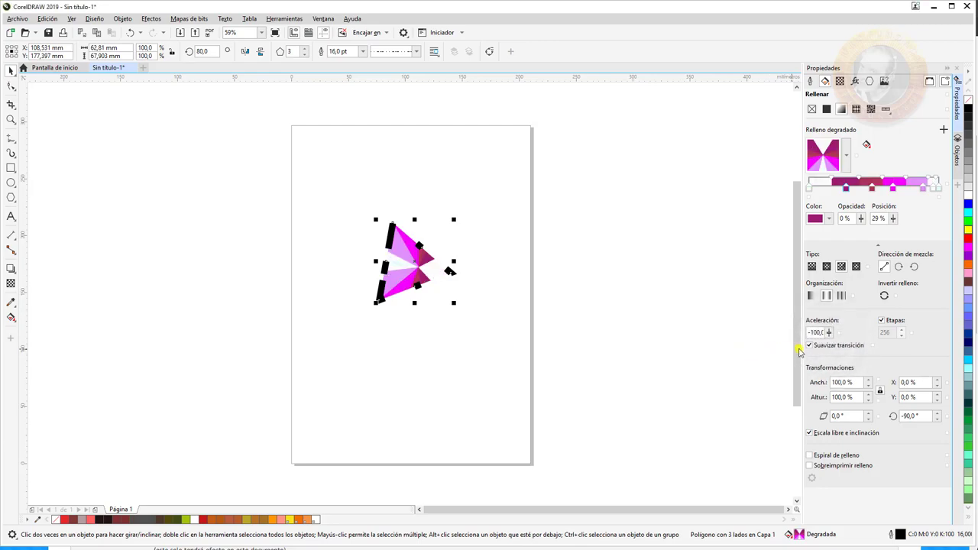
{"action": "left_click", "coordinate": [829, 333]}
{"action": "left_click_drag", "start_coordinate": [830, 343], "coordinate": [835, 344]}
{"action": "left_click", "coordinate": [843, 346]}
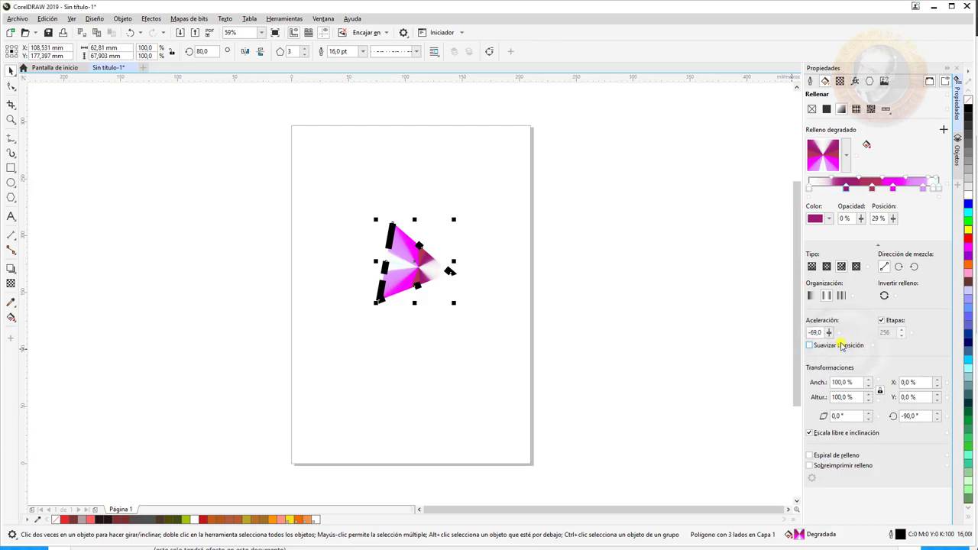
{"action": "left_click", "coordinate": [830, 333]}
{"action": "left_click_drag", "start_coordinate": [832, 345], "coordinate": [843, 348]}
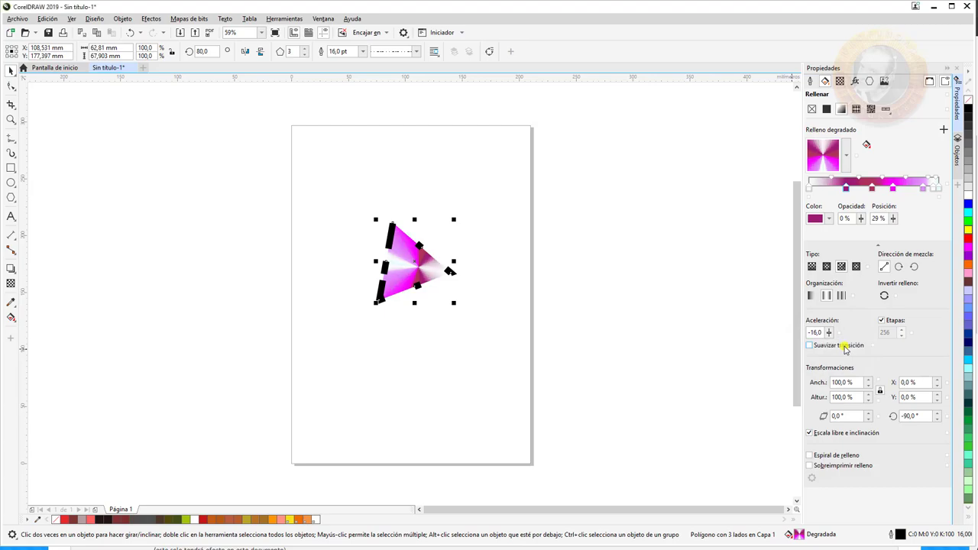
Set the gradient's acceleration to 100.
{"action": "left_click", "coordinate": [829, 332]}
{"action": "left_click_drag", "start_coordinate": [836, 345], "coordinate": [886, 342]}
{"action": "left_click", "coordinate": [828, 333]}
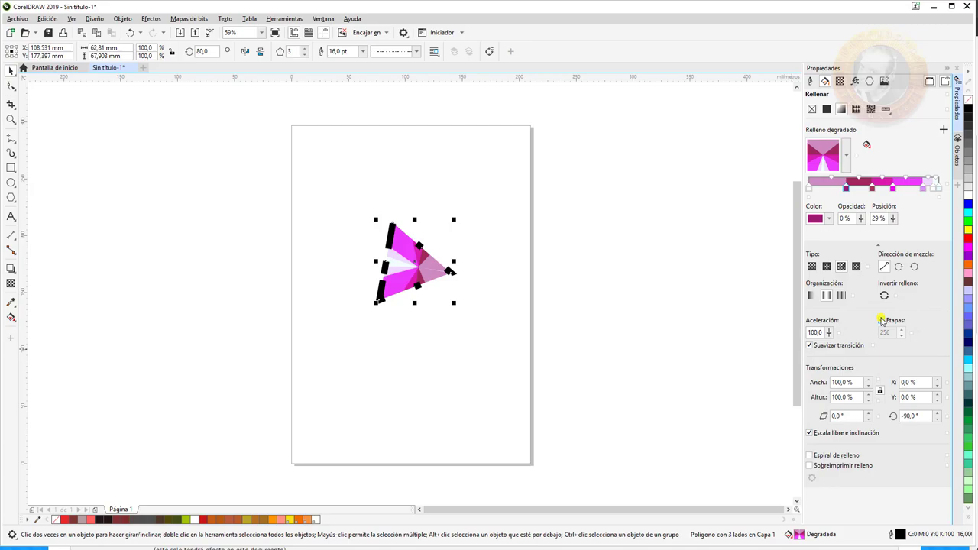
Disable the default steps option, try 16 gradient steps, and restore 256 steps with the option left off.
{"action": "left_click", "coordinate": [882, 320]}
{"action": "left_click", "coordinate": [901, 336]}
{"action": "left_click", "coordinate": [901, 336]}
{"action": "left_click", "coordinate": [902, 336]}
{"action": "left_click", "coordinate": [901, 336]}
{"action": "double_click", "coordinate": [889, 332]}
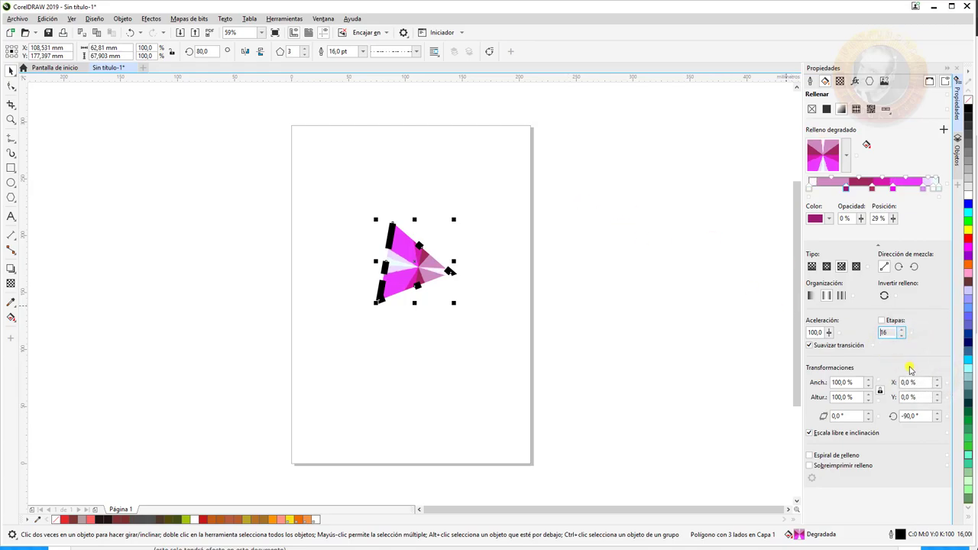
{"action": "left_click", "coordinate": [882, 321]}
{"action": "left_click", "coordinate": [883, 320]}
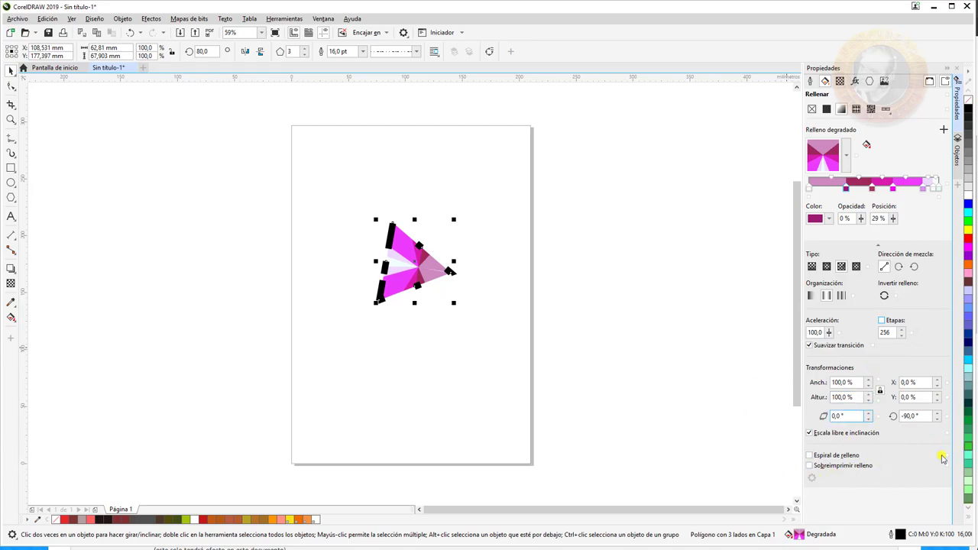
Enable the Espiral de relleno option for the triangle and disable it again.
{"action": "left_click", "coordinate": [811, 455]}
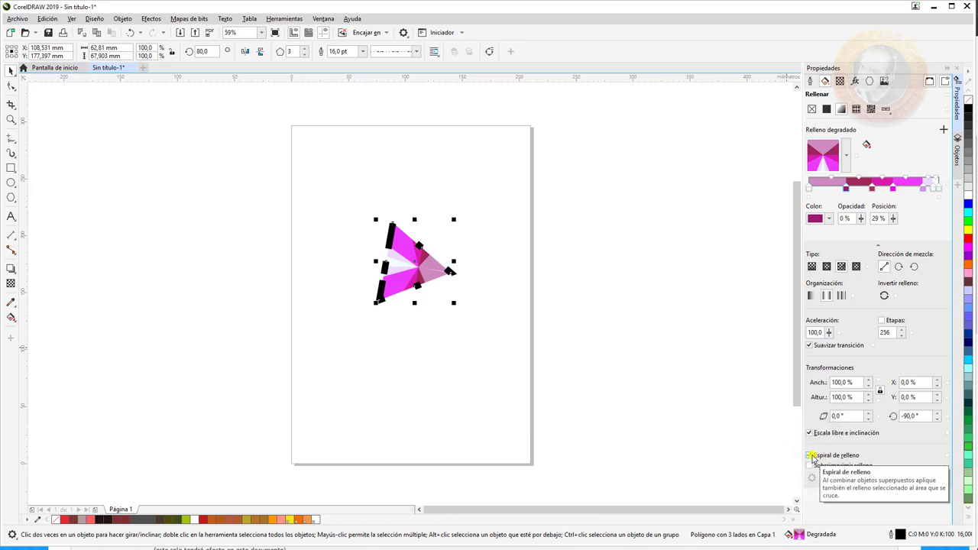
{"action": "left_click", "coordinate": [811, 455]}
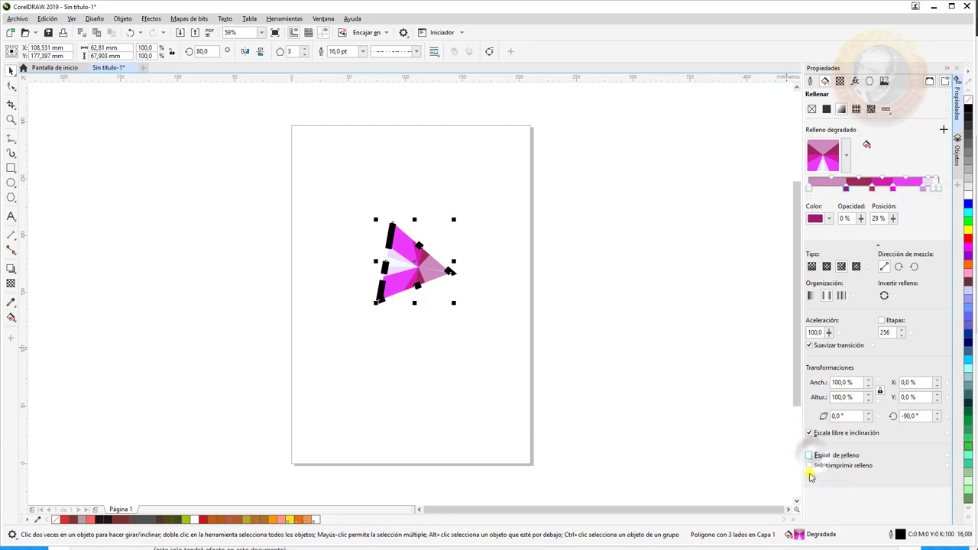
Change the triangle's fill to a vector pattern, using the multicoloured dots pattern from the Arte abstracto category.
{"action": "left_click", "coordinate": [855, 109]}
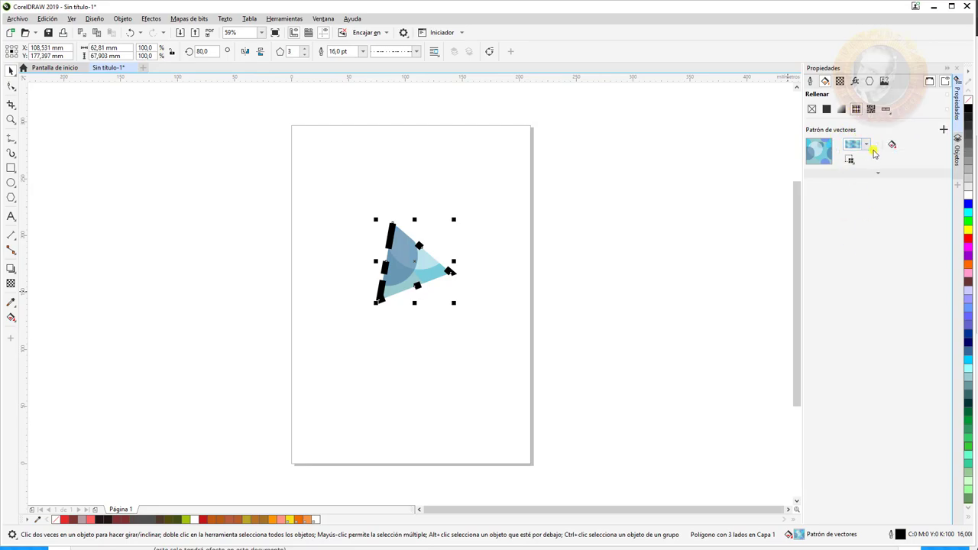
{"action": "left_click", "coordinate": [868, 146]}
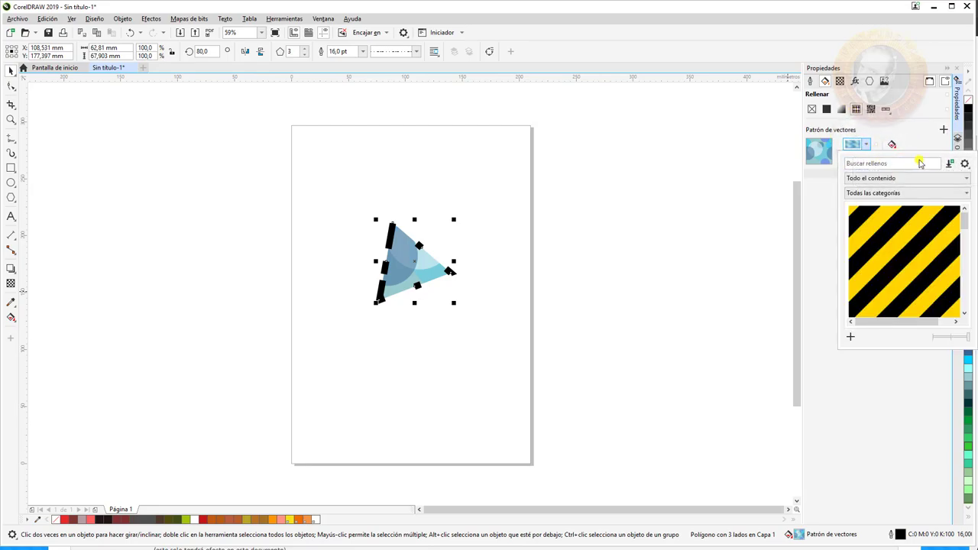
{"action": "left_click", "coordinate": [966, 195]}
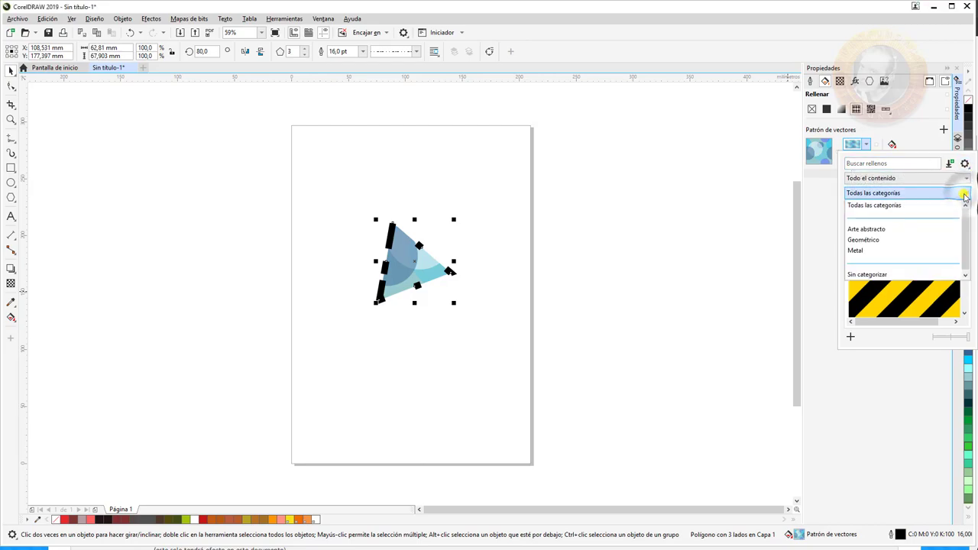
{"action": "left_click", "coordinate": [882, 230]}
{"action": "left_click_drag", "start_coordinate": [968, 272], "coordinate": [964, 306]}
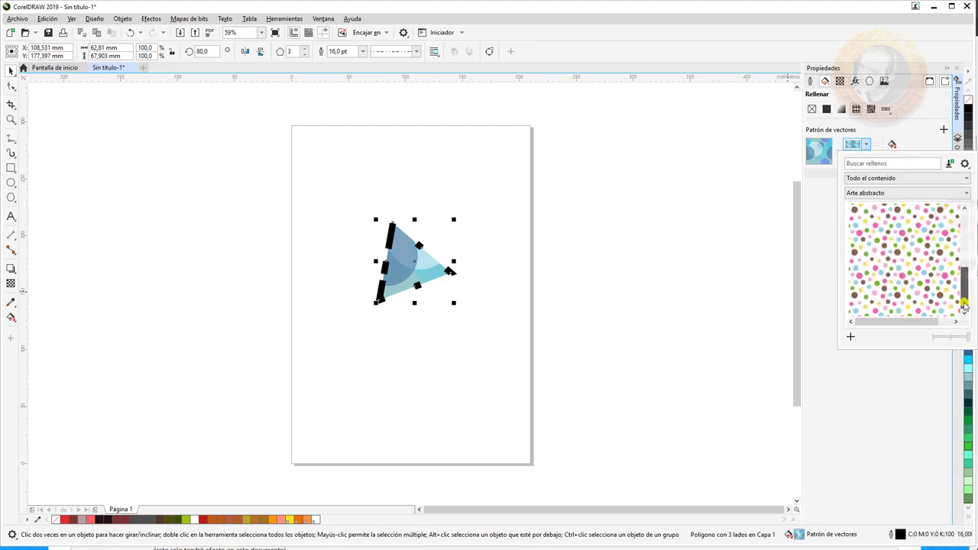
{"action": "left_click", "coordinate": [916, 279]}
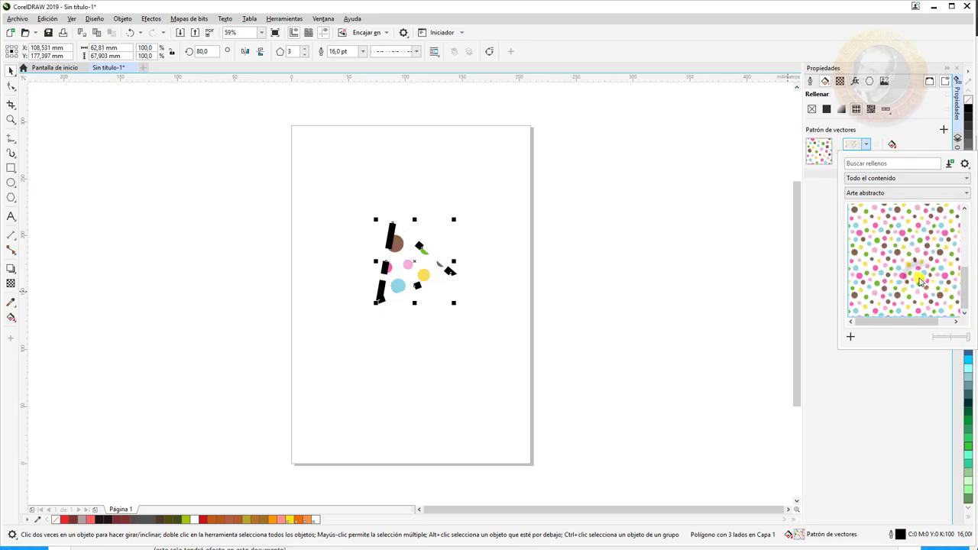
Show all pattern categories and fill the triangle with the chain-link fence vector pattern.
{"action": "left_click", "coordinate": [956, 193]}
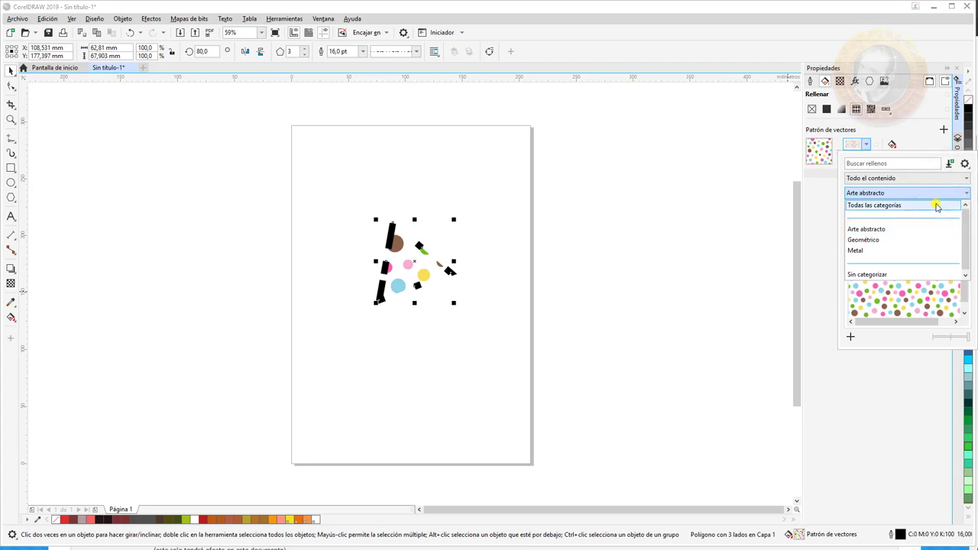
{"action": "left_click", "coordinate": [937, 207]}
{"action": "left_click_drag", "start_coordinate": [972, 218], "coordinate": [964, 238]}
{"action": "left_click", "coordinate": [937, 253]}
{"action": "left_click", "coordinate": [955, 253]}
{"action": "scroll", "coordinate": [959, 249], "scroll_direction": "up", "scroll_amount": 1}
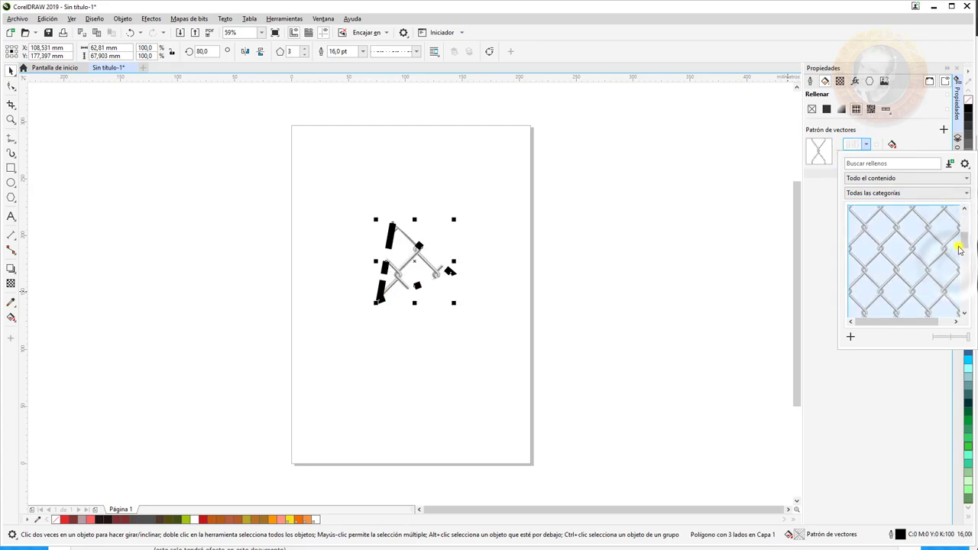
{"action": "left_click", "coordinate": [898, 409]}
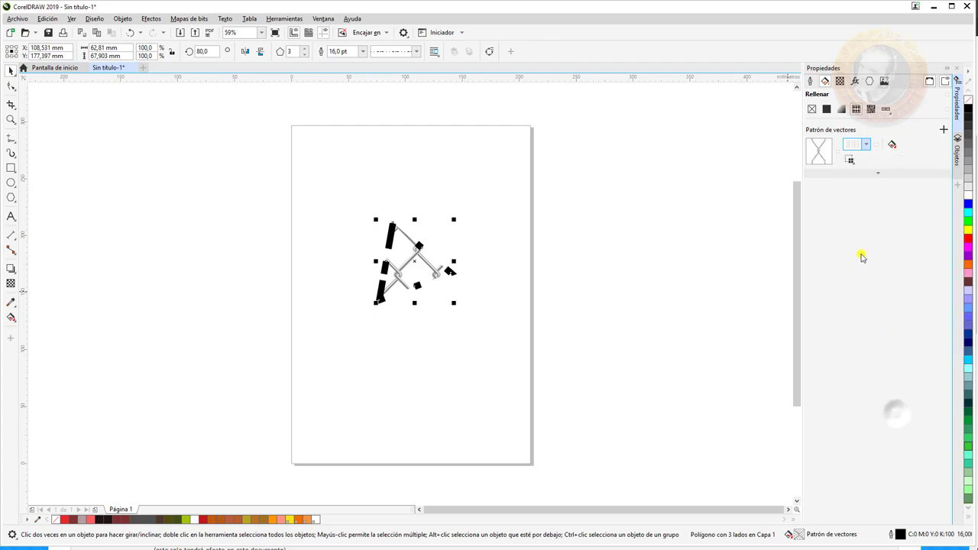
{"action": "left_click", "coordinate": [868, 145]}
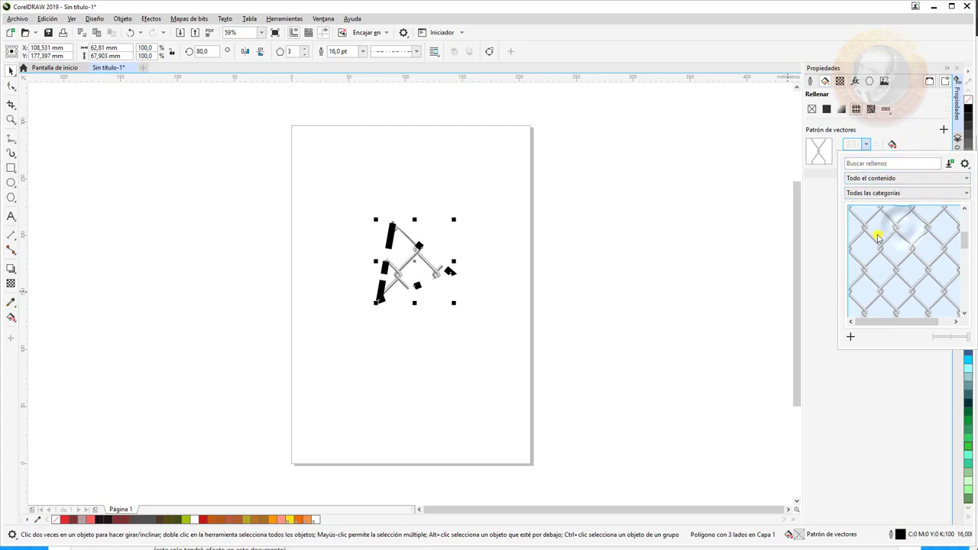
{"action": "left_click", "coordinate": [902, 229]}
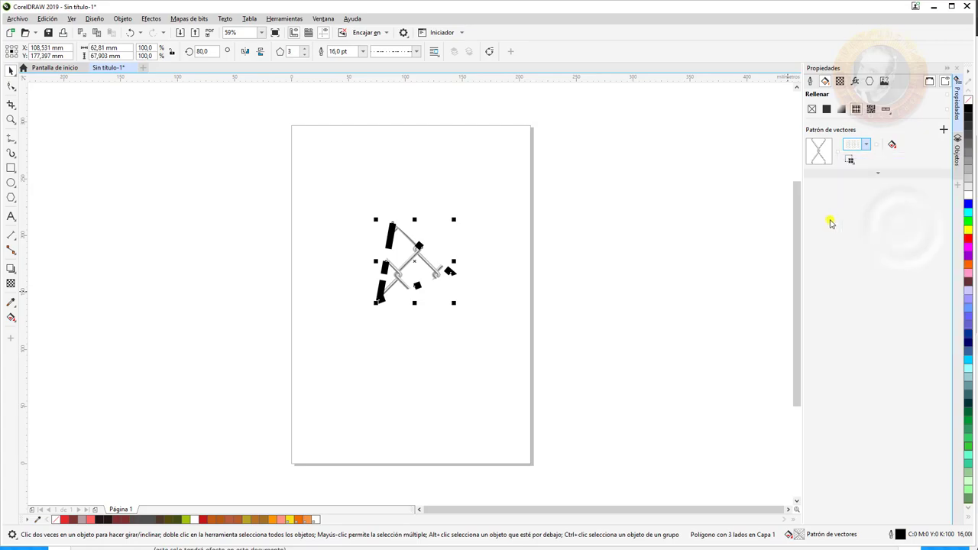
{"action": "left_click", "coordinate": [849, 160]}
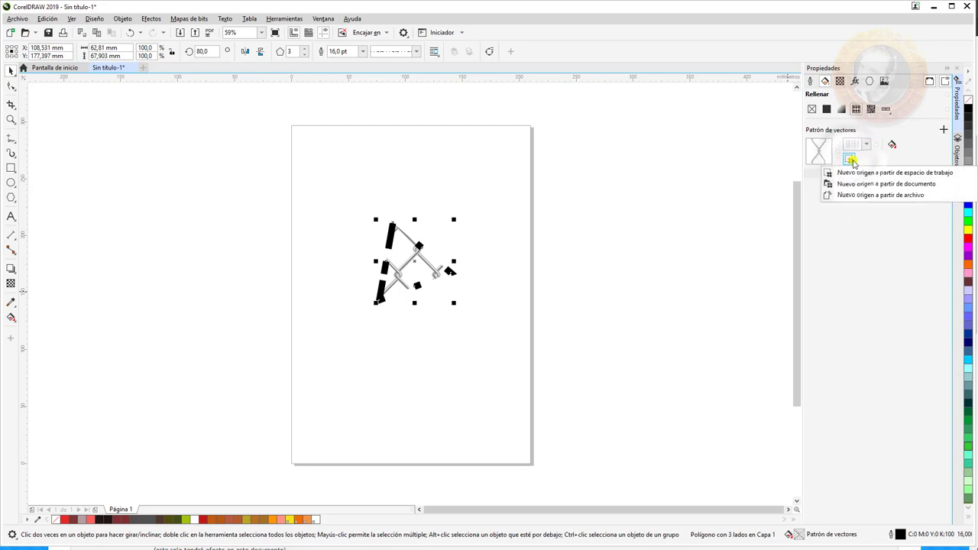
{"action": "left_click", "coordinate": [861, 197]}
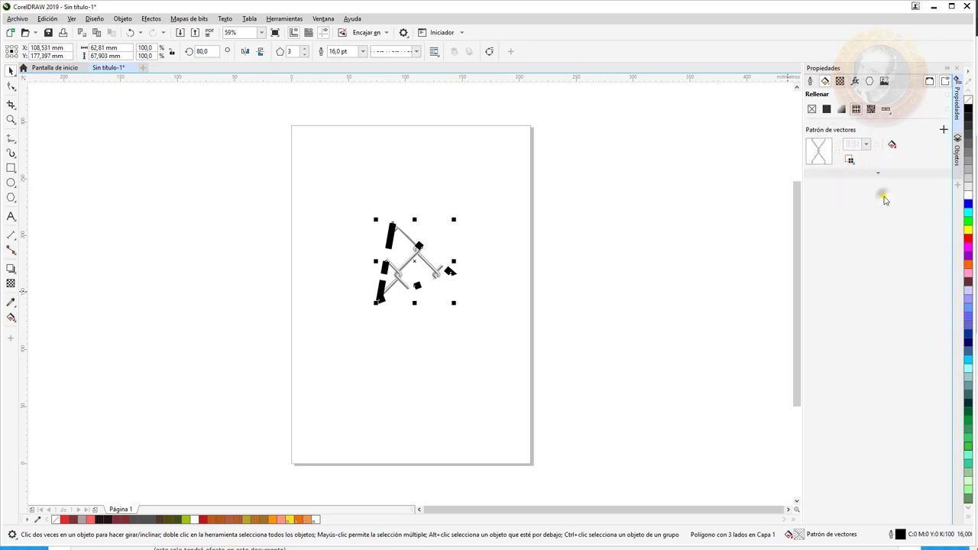
{"action": "left_click", "coordinate": [850, 160]}
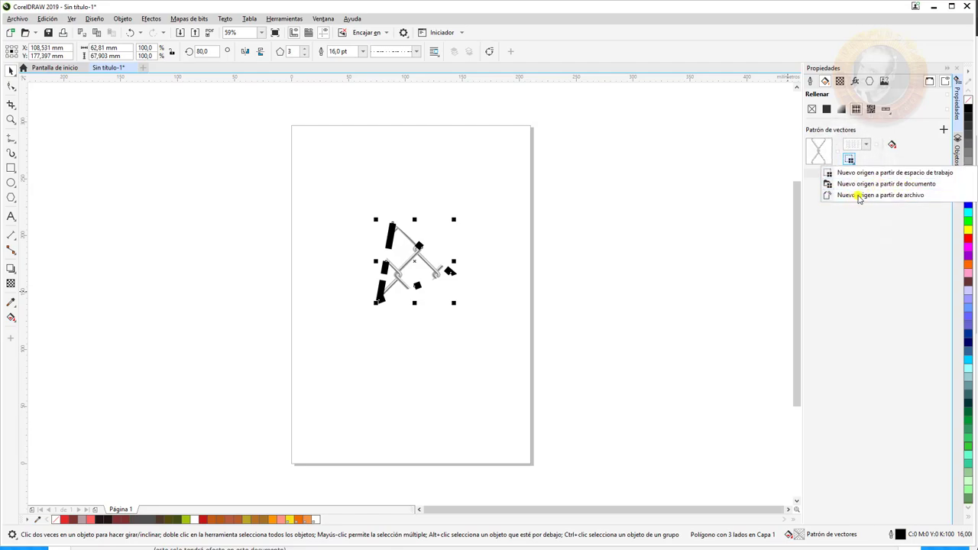
{"action": "left_click", "coordinate": [905, 195]}
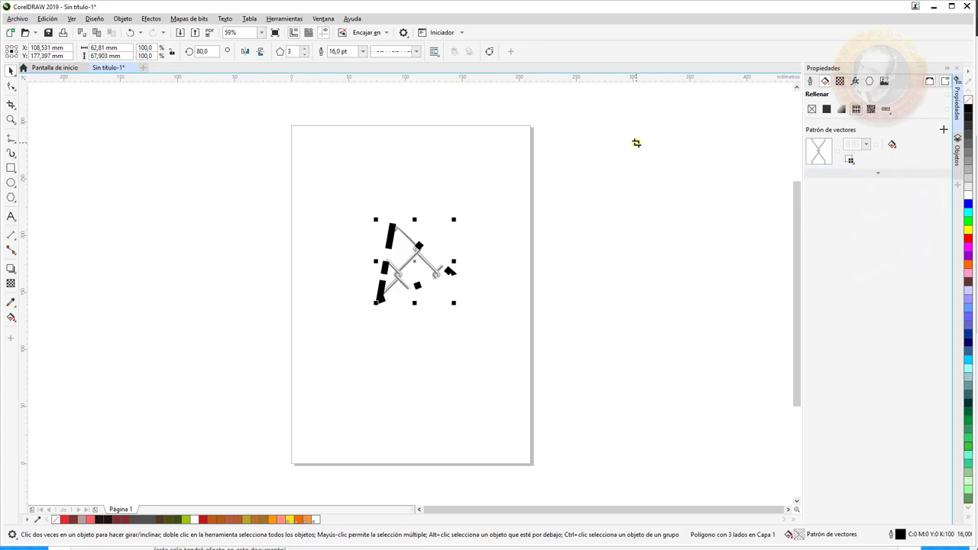
Enlarge and slightly skew the chain-link vector pattern inside the triangle with the interactive fill handles.
{"action": "left_click", "coordinate": [890, 145]}
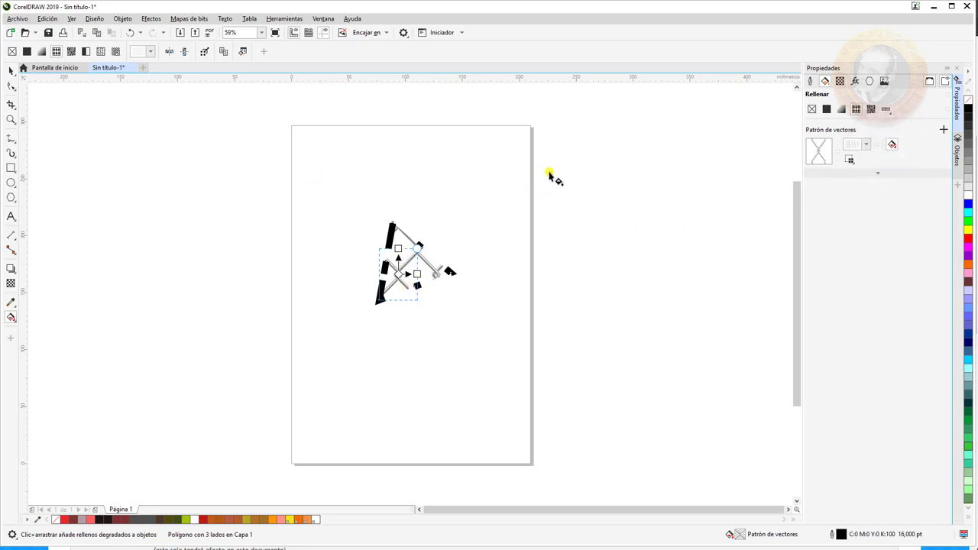
{"action": "left_click", "coordinate": [892, 146]}
{"action": "mouse_move", "coordinate": [464, 267]}
{"action": "left_mouse_down"}
{"action": "mouse_move", "coordinate": [489, 262]}
{"action": "mouse_move", "coordinate": [437, 271]}
{"action": "mouse_move", "coordinate": [401, 229]}
{"action": "left_mouse_up"}
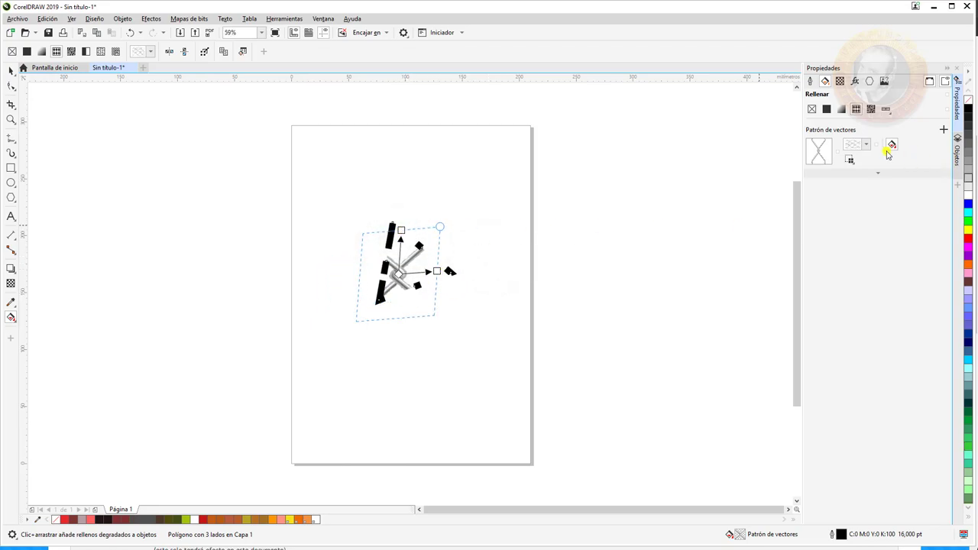
View the options for creating a custom vector pattern fill, and leave without saving one.
{"action": "left_click", "coordinate": [850, 159]}
{"action": "left_click", "coordinate": [859, 158]}
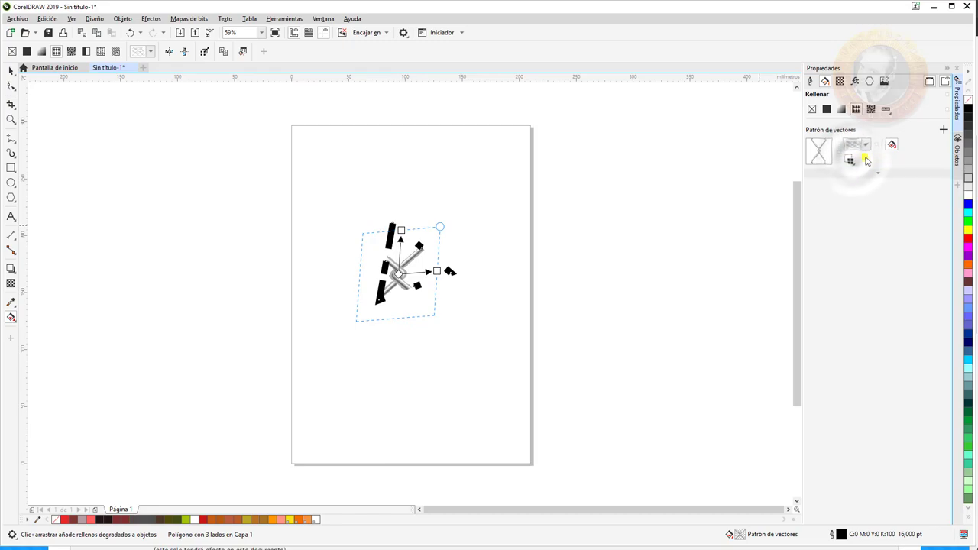
{"action": "left_click", "coordinate": [944, 130]}
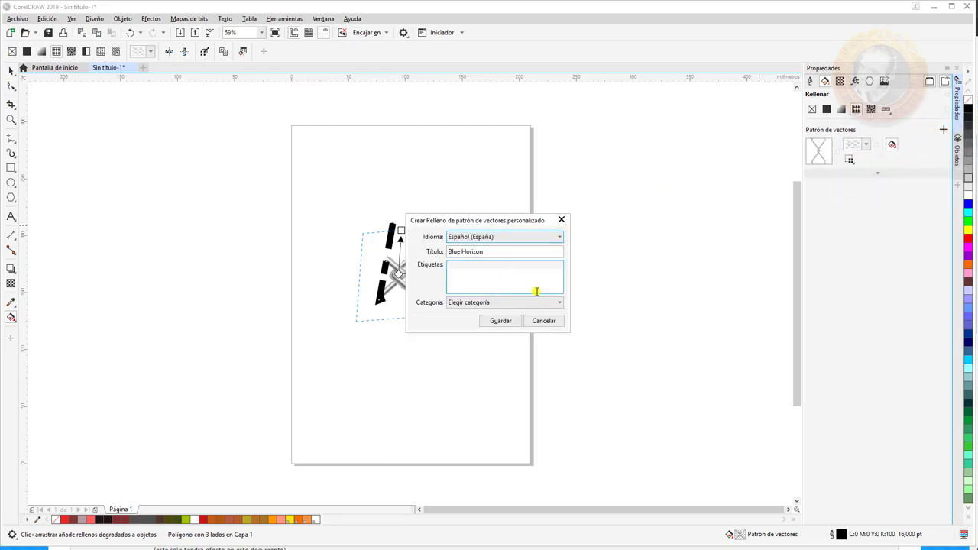
{"action": "left_click", "coordinate": [555, 320]}
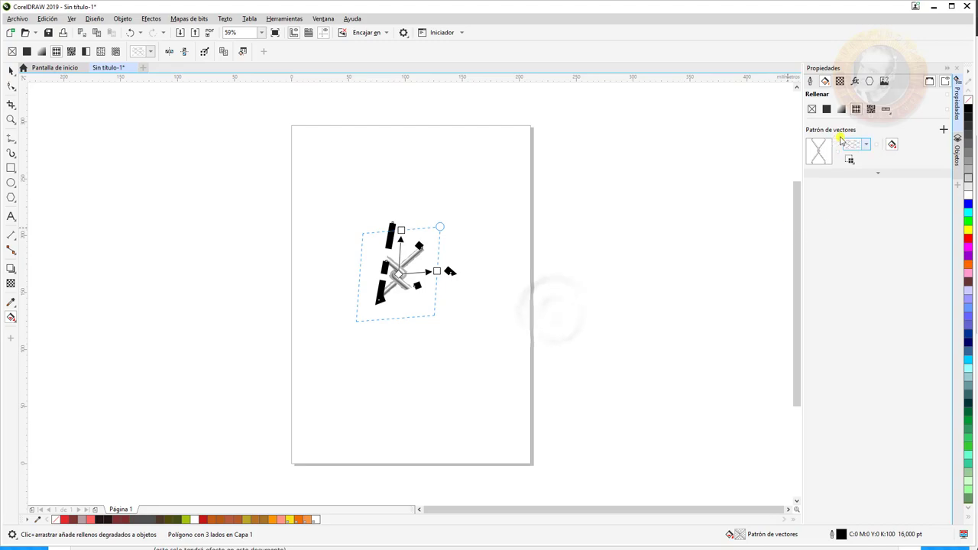
Change the triangle's fill to a bitmap pattern, using the green grass pattern.
{"action": "left_click", "coordinate": [869, 111]}
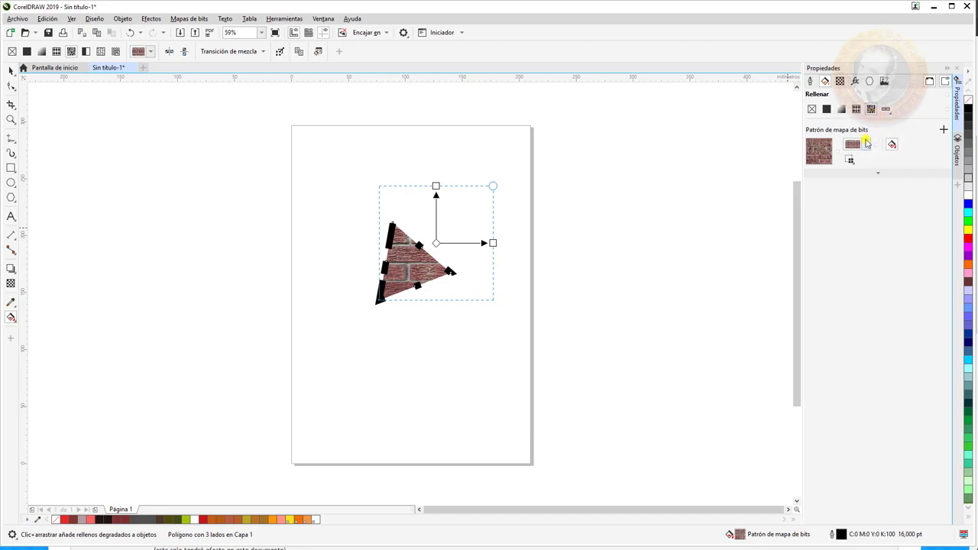
{"action": "left_click", "coordinate": [866, 144]}
{"action": "left_click_drag", "start_coordinate": [966, 223], "coordinate": [975, 310]}
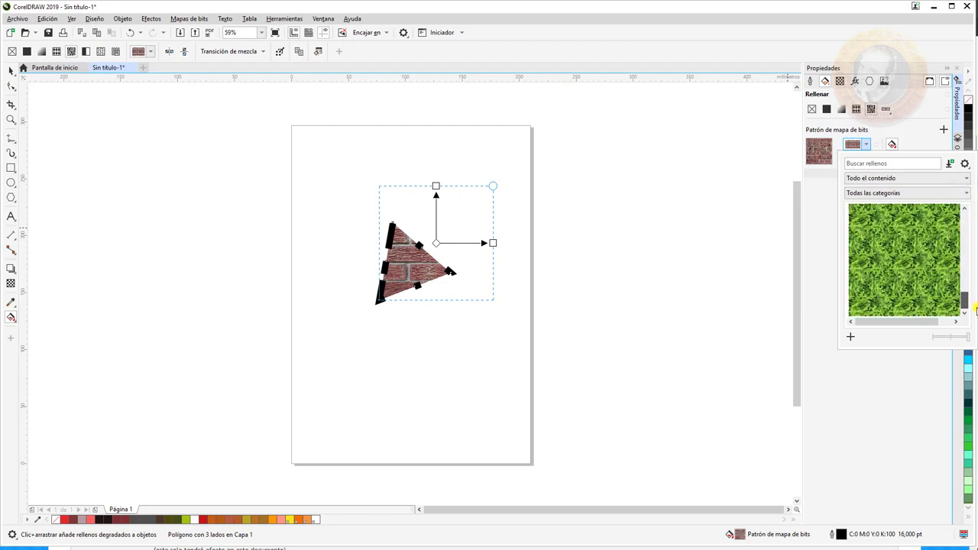
{"action": "left_click", "coordinate": [936, 275]}
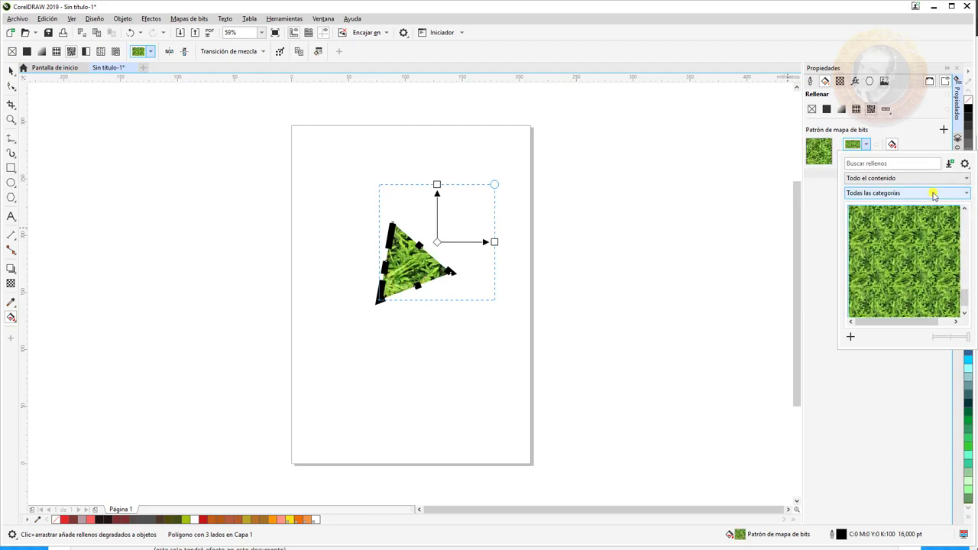
{"action": "left_click", "coordinate": [895, 394]}
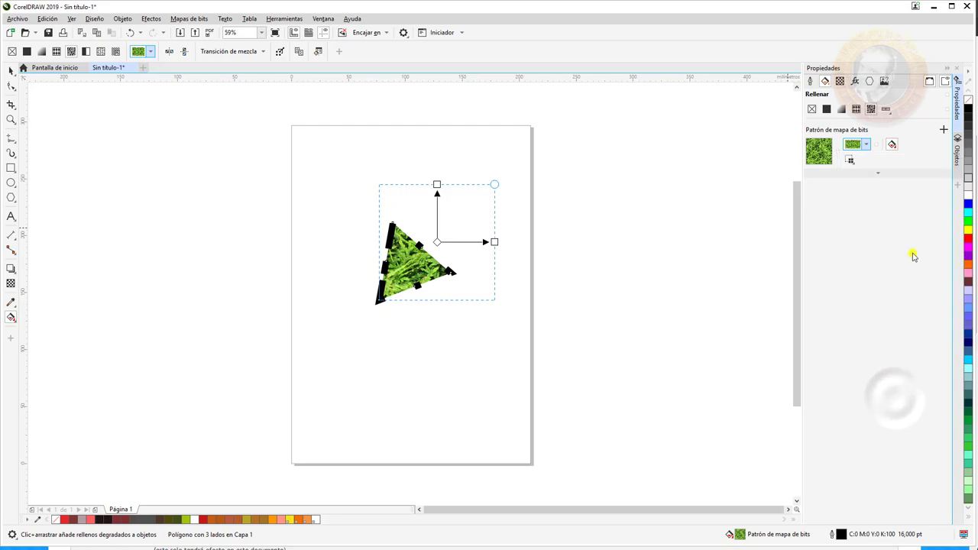
Load a portrait photo from file as the bitmap pattern and reposition it so the face fills the triangle.
{"action": "left_click", "coordinate": [849, 161]}
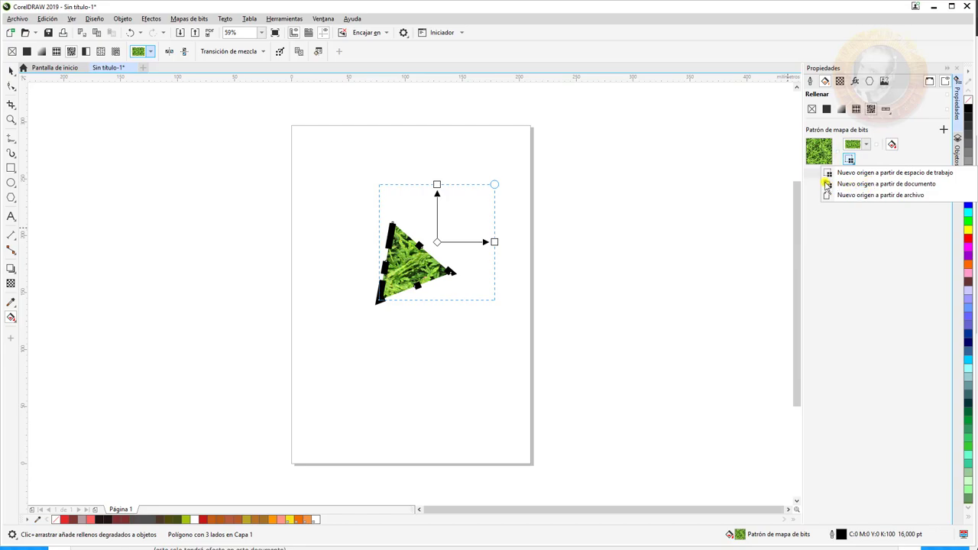
{"action": "left_click", "coordinate": [863, 195]}
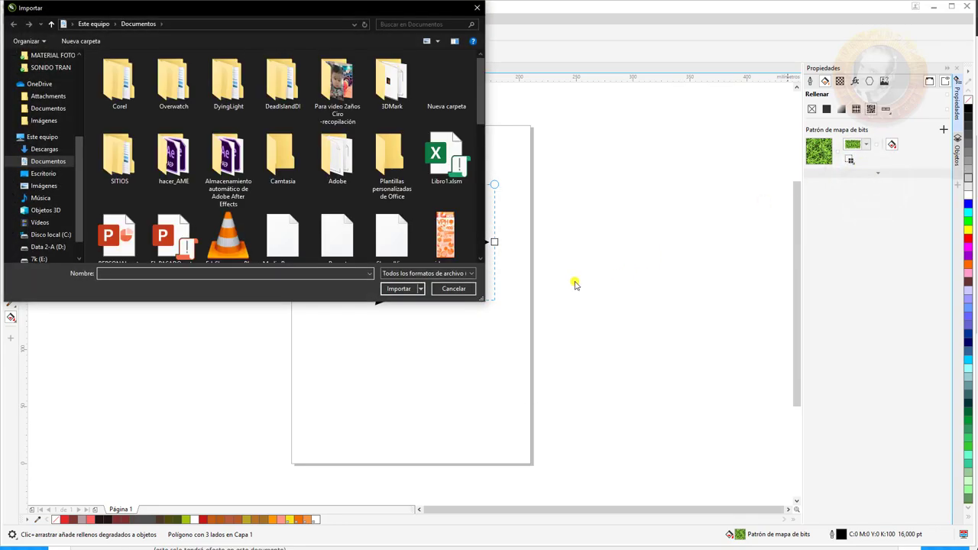
{"action": "scroll", "coordinate": [386, 197], "scroll_direction": "down", "scroll_amount": 5}
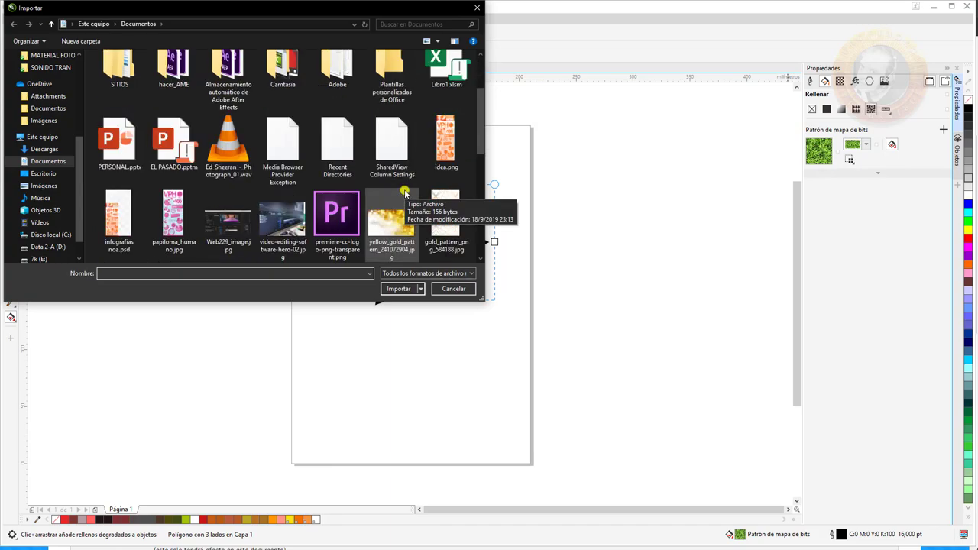
{"action": "double_click", "coordinate": [176, 206]}
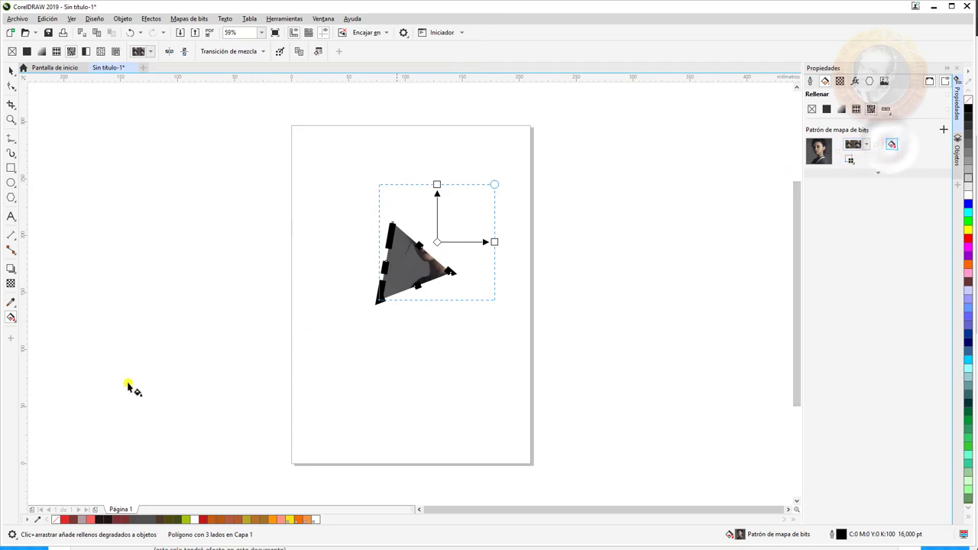
{"action": "left_click", "coordinate": [892, 144]}
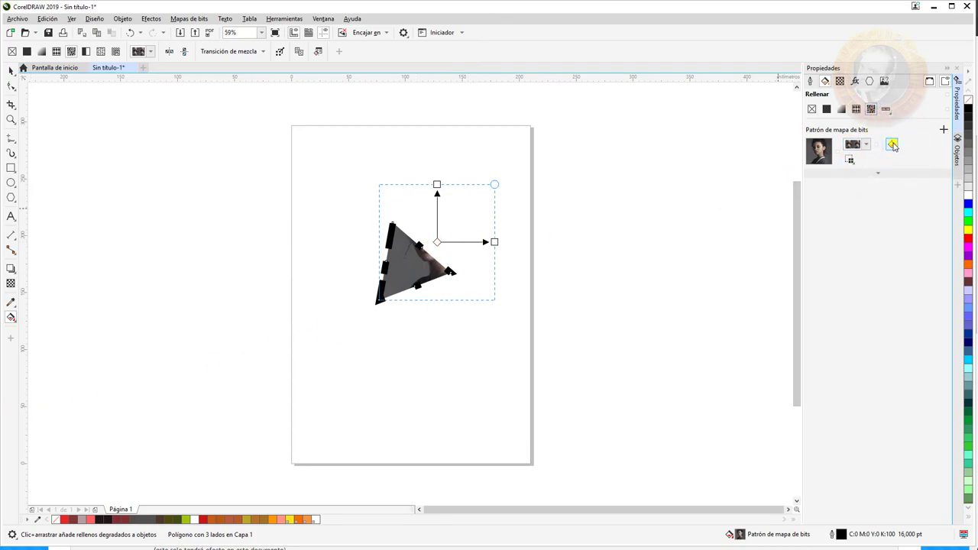
{"action": "left_click_drag", "start_coordinate": [437, 243], "coordinate": [413, 277]}
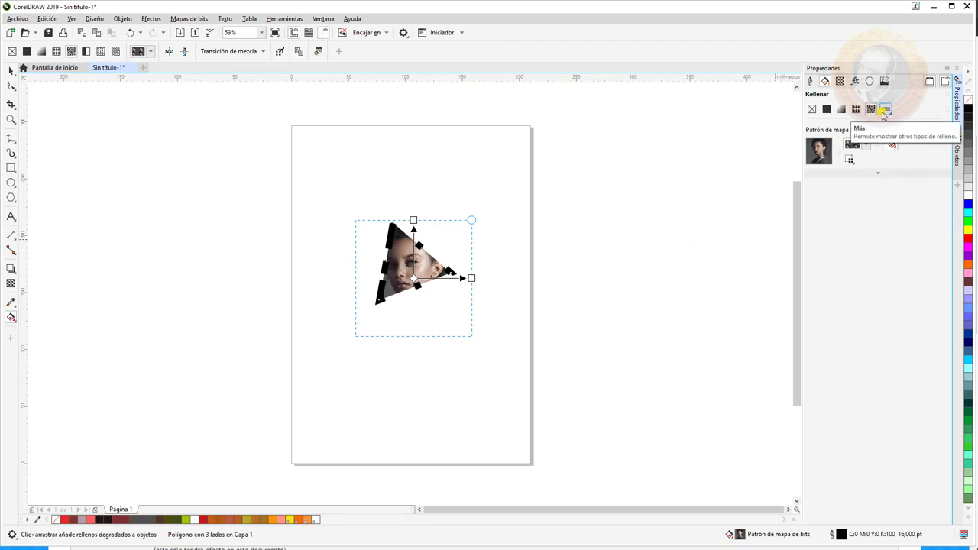
Change the triangle's fill to a two-colour pattern with nested L-shaped stripes.
{"action": "left_click", "coordinate": [883, 112]}
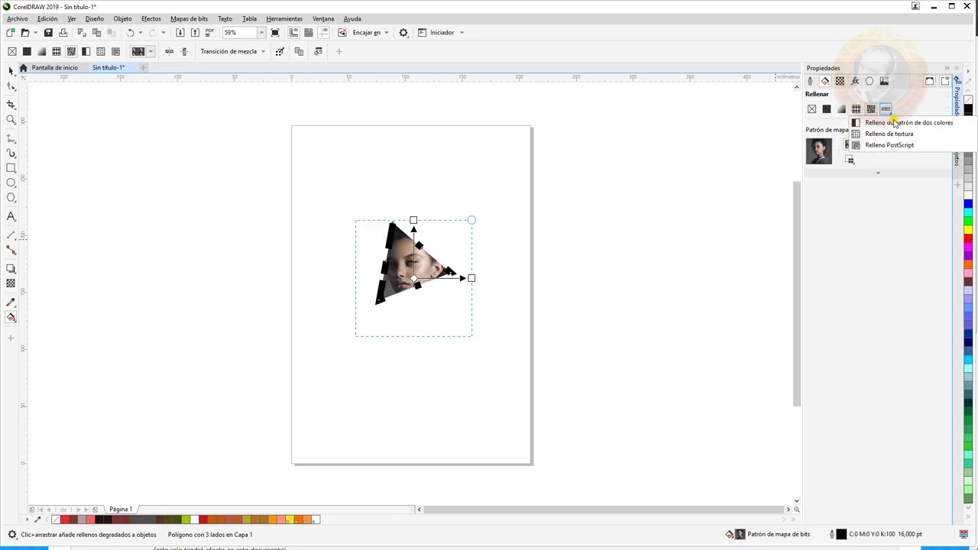
{"action": "left_click", "coordinate": [895, 123]}
{"action": "left_click", "coordinate": [810, 153]}
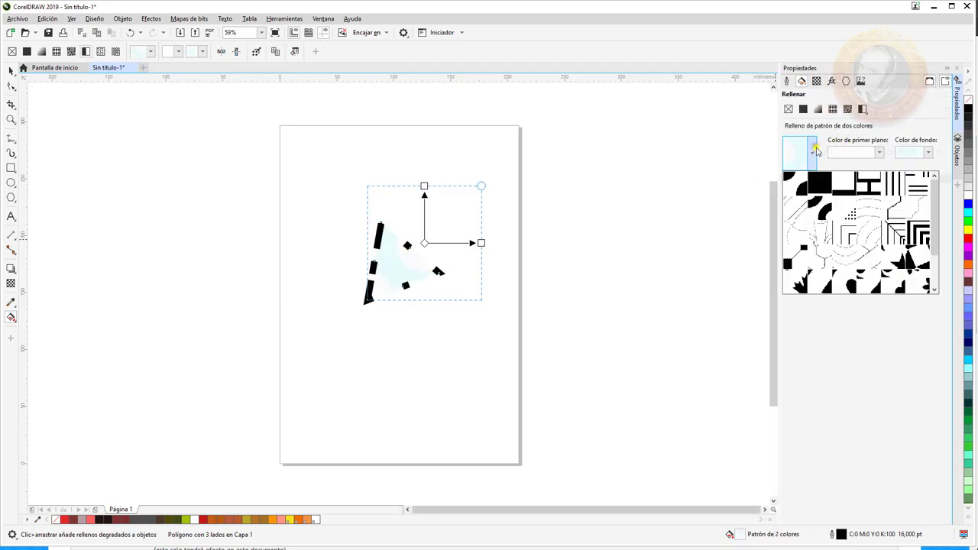
{"action": "left_click", "coordinate": [915, 235]}
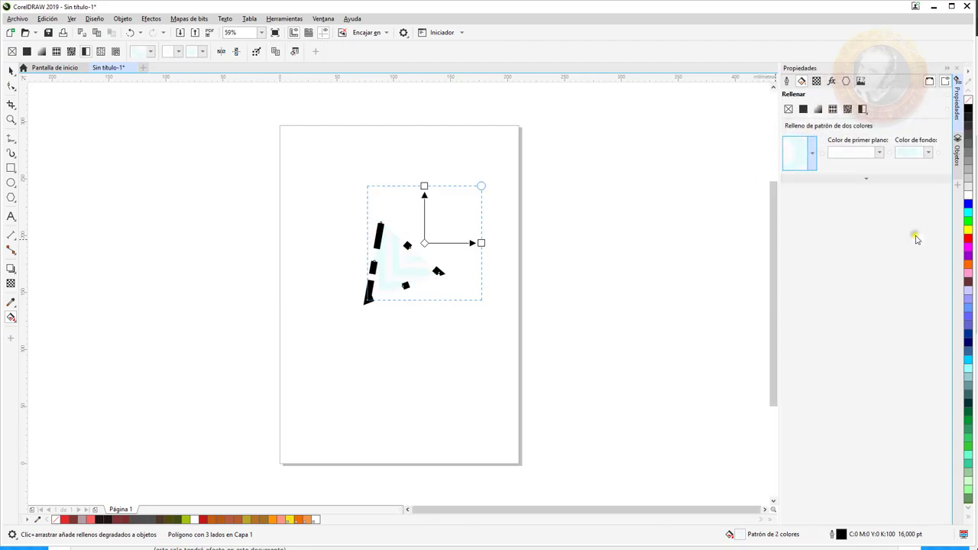
Set the two-colour pattern's foreground to red #BA3F3F and its background to a dark magenta (C0 M45 Y16 K46).
{"action": "left_click", "coordinate": [880, 153]}
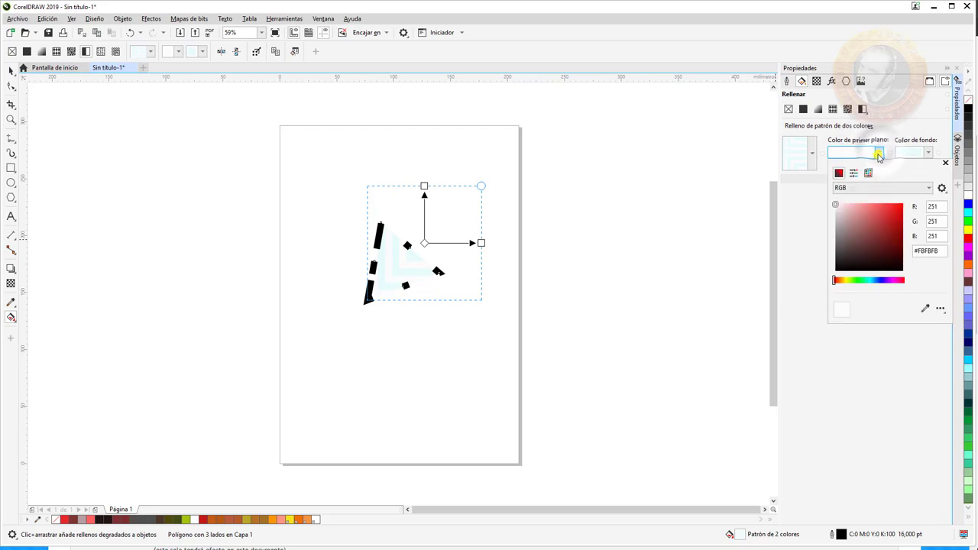
{"action": "left_click", "coordinate": [879, 221]}
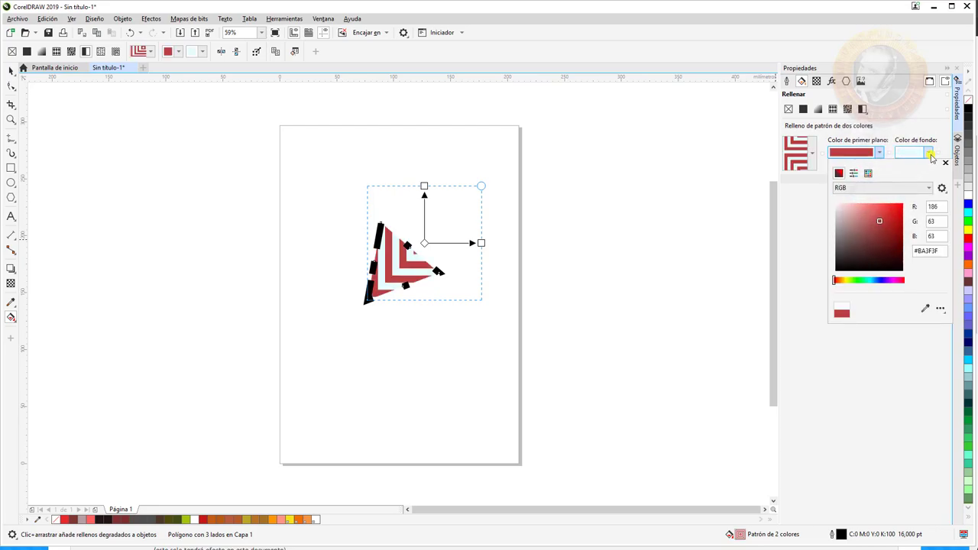
{"action": "left_click", "coordinate": [929, 152]}
{"action": "left_click", "coordinate": [929, 153]}
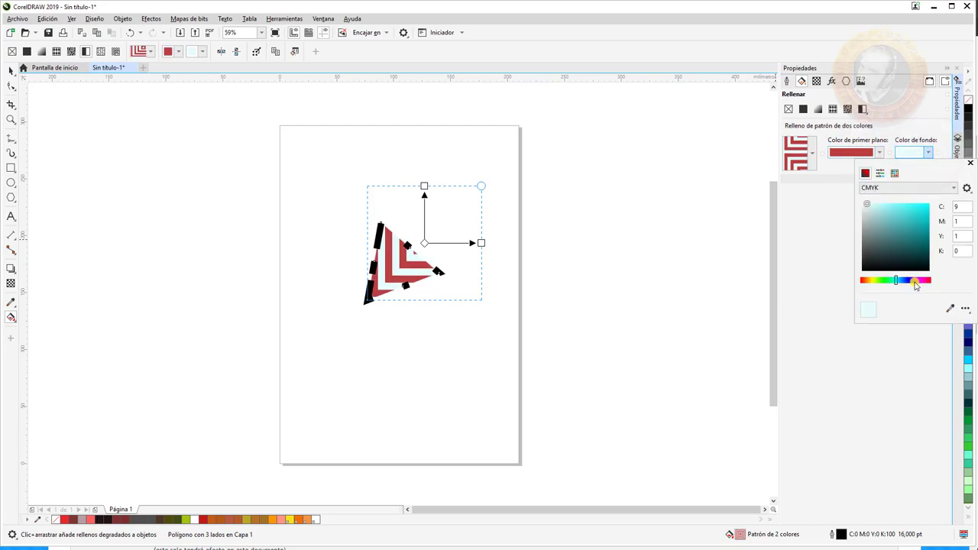
{"action": "left_click_drag", "start_coordinate": [914, 284], "coordinate": [924, 281]}
{"action": "left_click", "coordinate": [920, 233]}
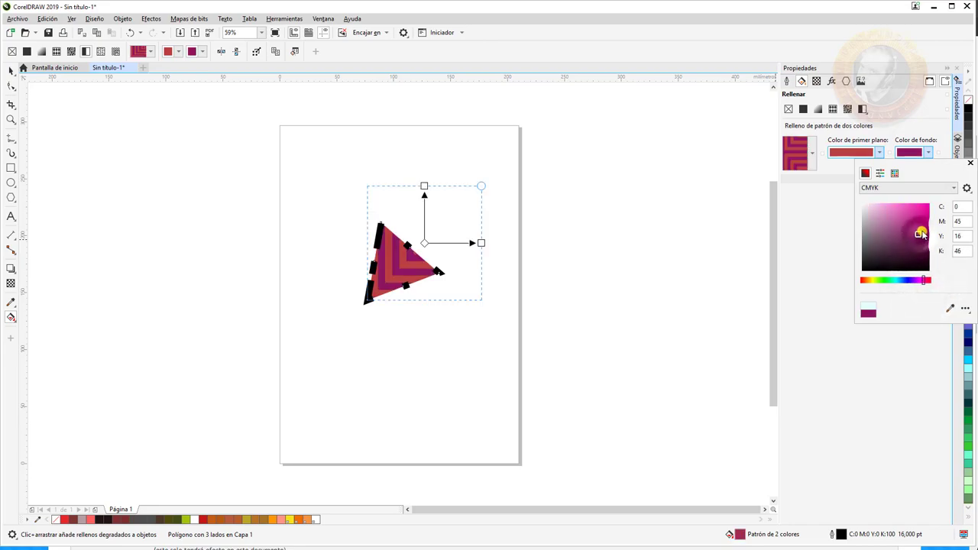
{"action": "left_click", "coordinate": [906, 330]}
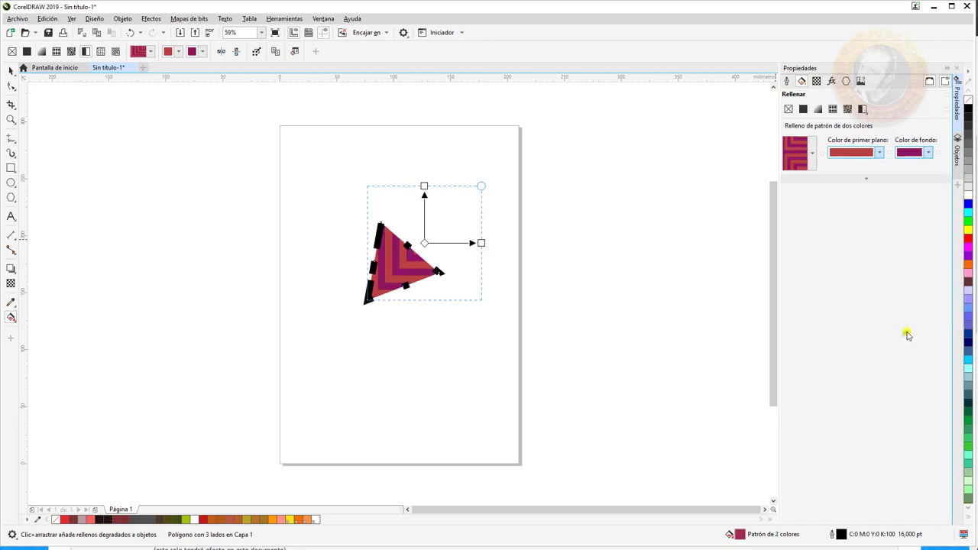
Change the triangle's fill to a texture fill from the Muestras library.
{"action": "left_click", "coordinate": [862, 109]}
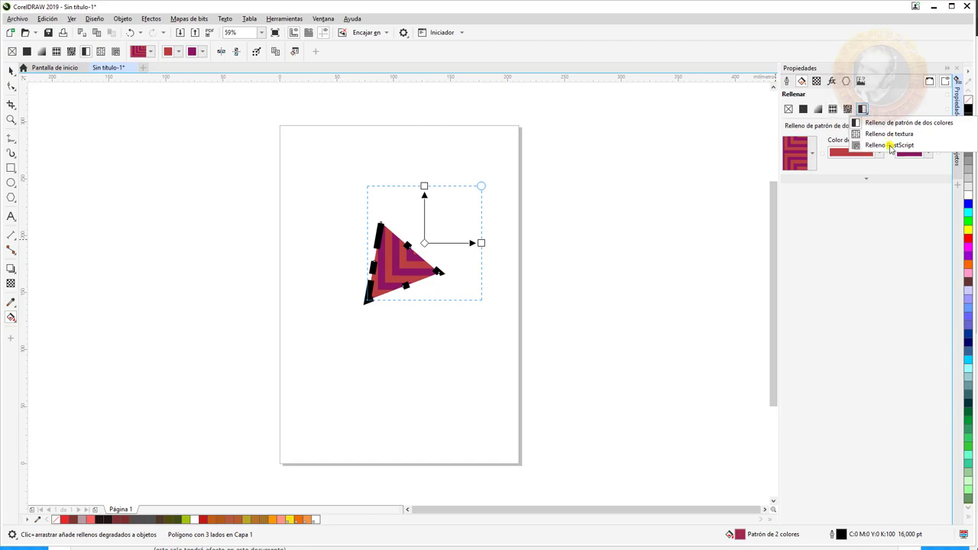
{"action": "left_click", "coordinate": [873, 135]}
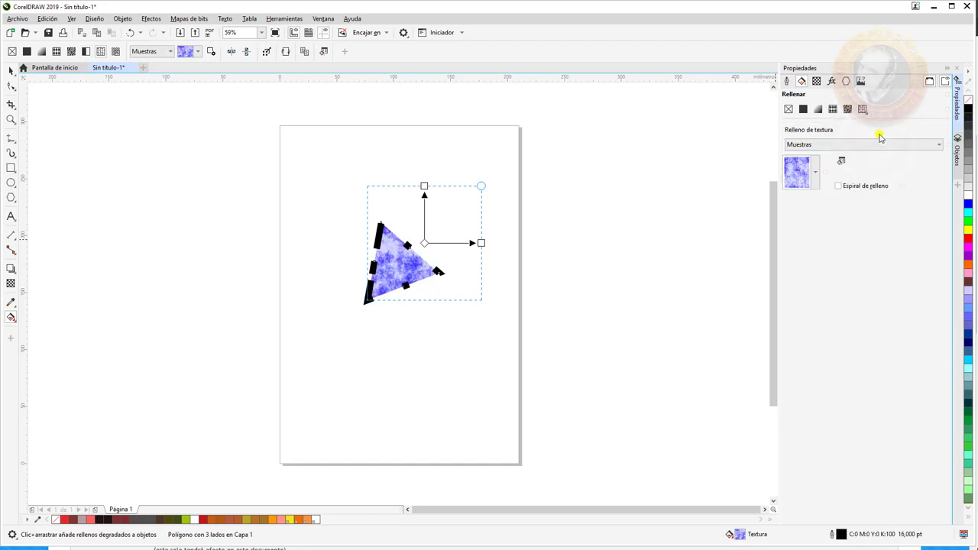
{"action": "left_click", "coordinate": [815, 173]}
{"action": "left_click", "coordinate": [816, 172]}
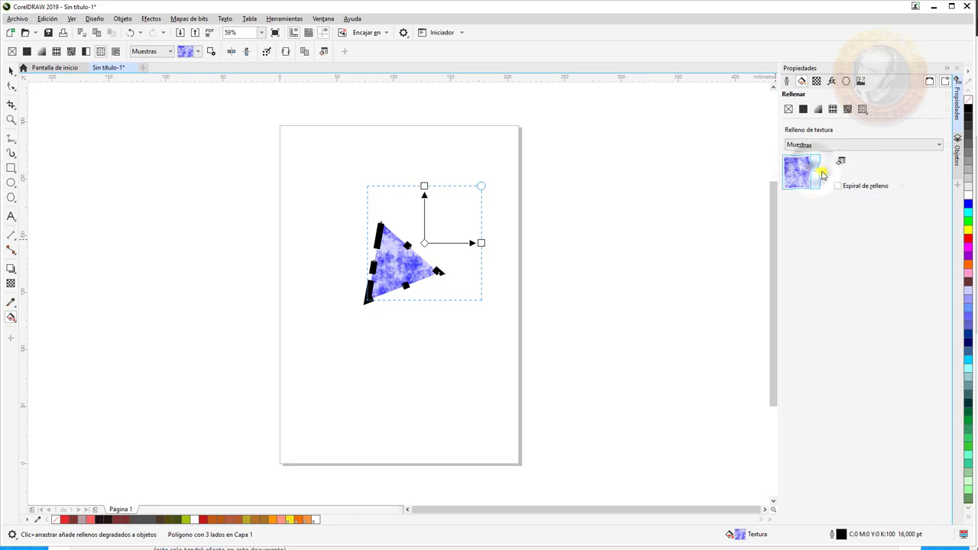
Examine the content sources and categories offered for texture fills.
{"action": "left_click", "coordinate": [816, 173]}
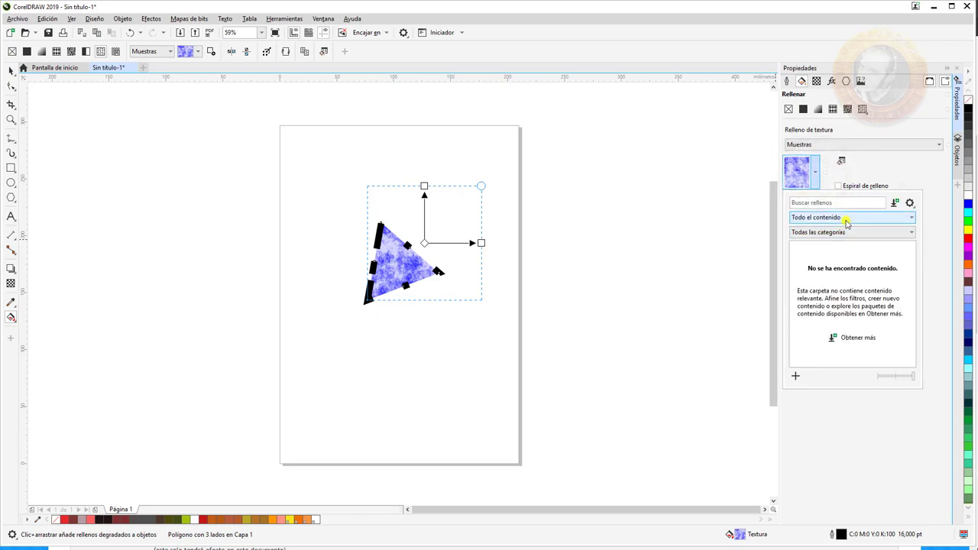
{"action": "left_click", "coordinate": [847, 218]}
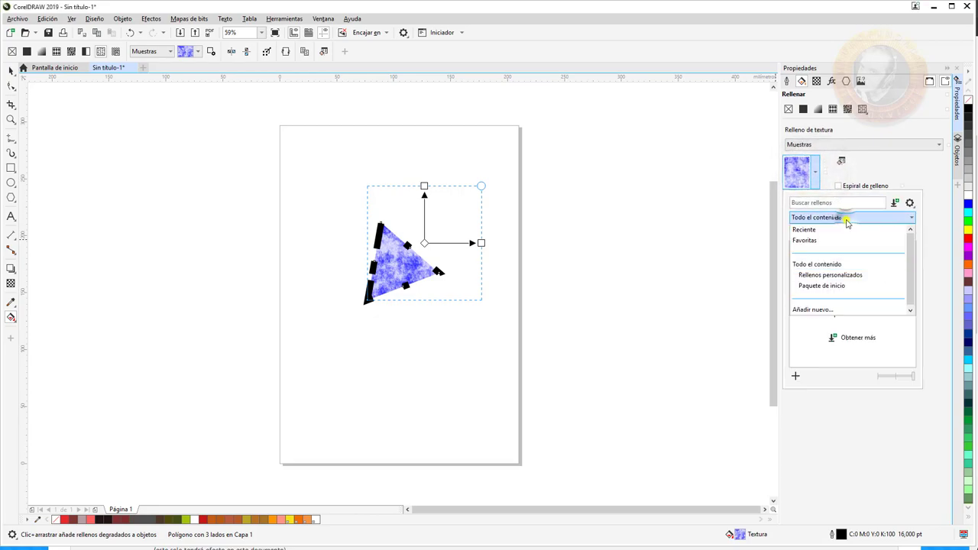
{"action": "left_click", "coordinate": [891, 273]}
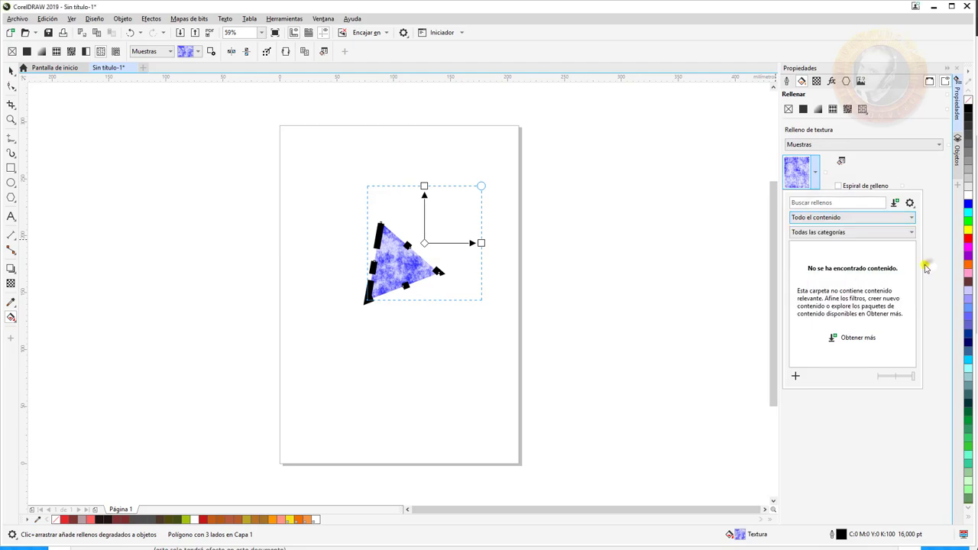
{"action": "left_click", "coordinate": [889, 234]}
{"action": "left_click", "coordinate": [879, 238]}
{"action": "left_click", "coordinate": [858, 179]}
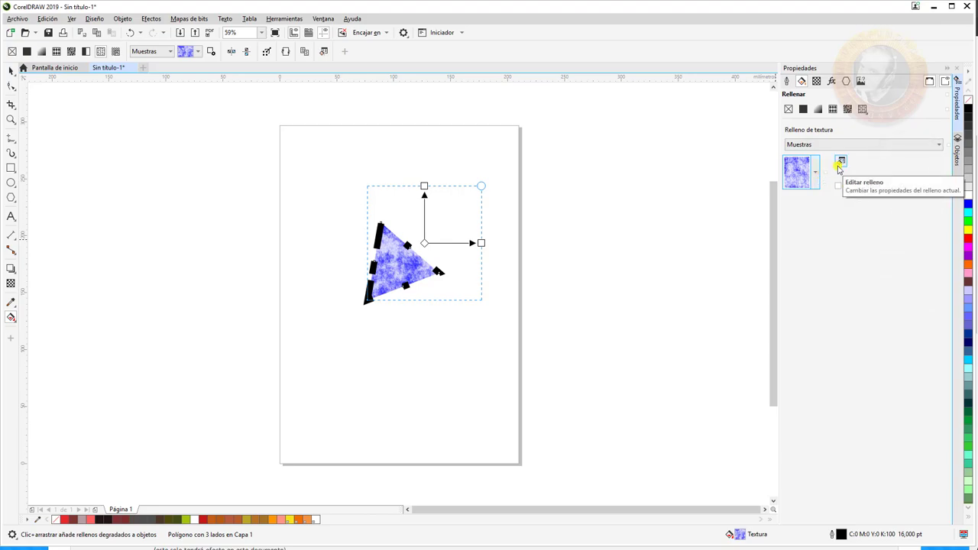
Try the Muestras 5 and Muestras 6 texture libraries on the triangle's fill.
{"action": "left_click", "coordinate": [840, 185]}
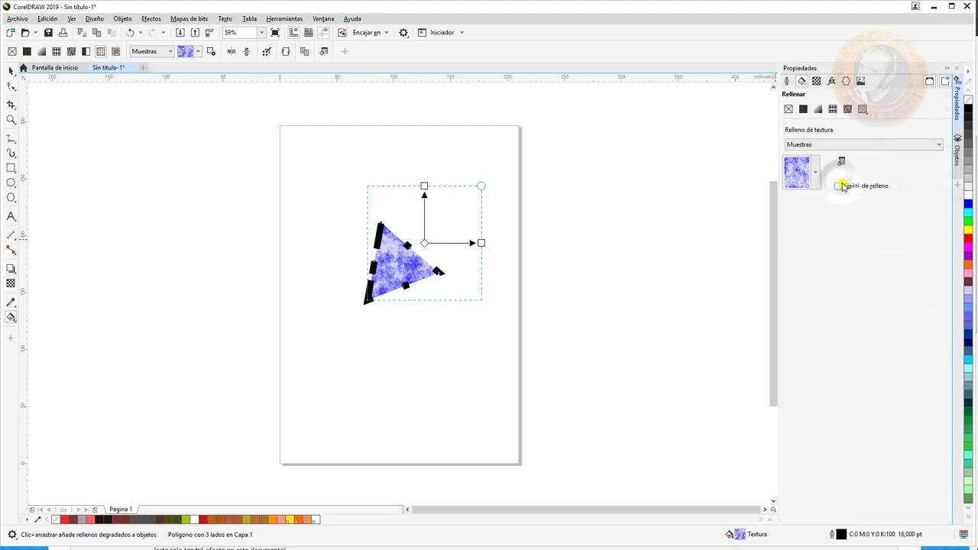
{"action": "left_click", "coordinate": [895, 145]}
{"action": "left_click", "coordinate": [875, 162]}
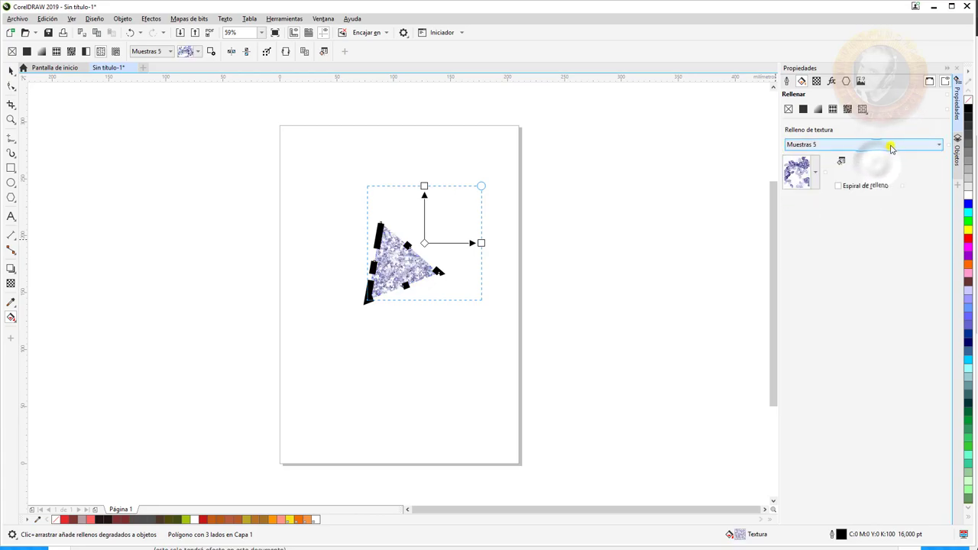
{"action": "left_click", "coordinate": [890, 146]}
{"action": "left_click", "coordinate": [879, 169]}
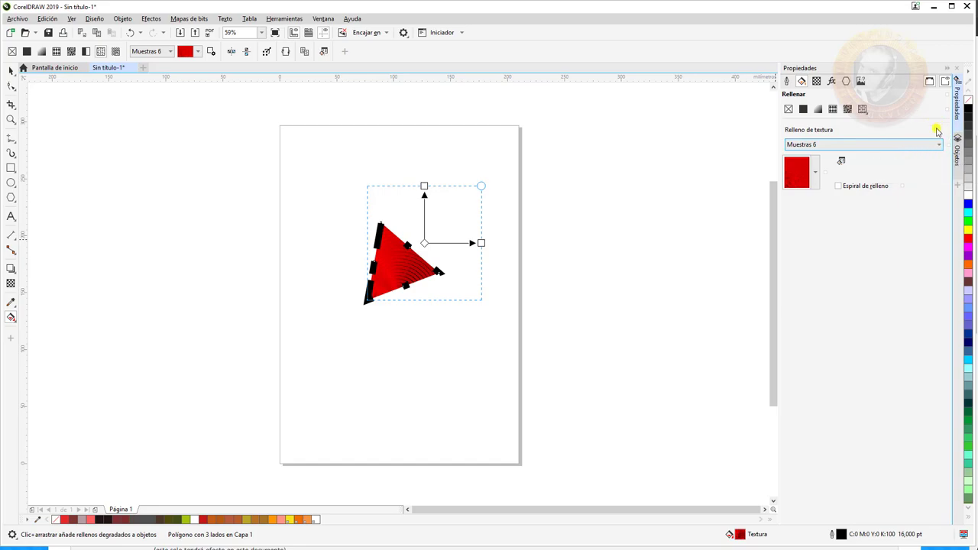
Change the triangle's fill to a PostScript fill and try the Alfombra and CírculosColor patterns.
{"action": "left_click", "coordinate": [862, 110]}
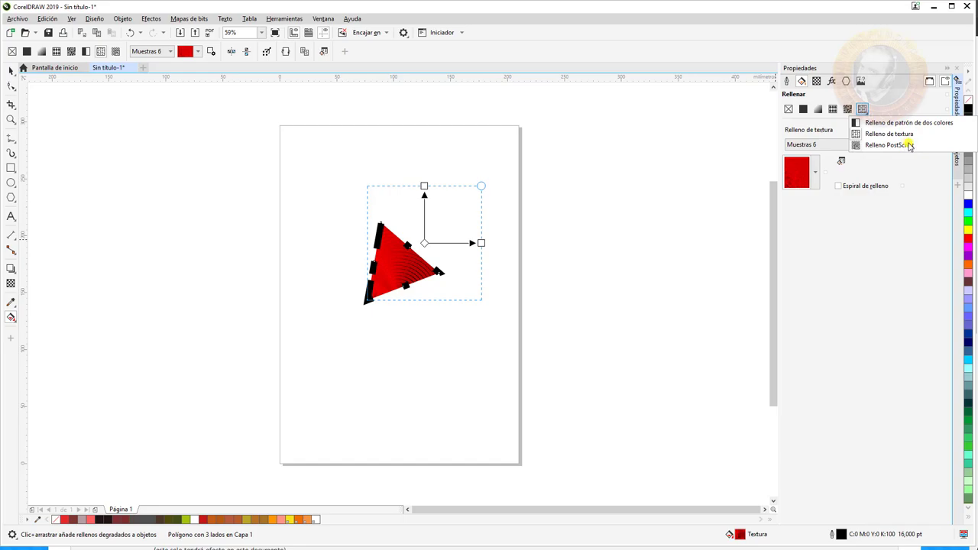
{"action": "left_click", "coordinate": [909, 145]}
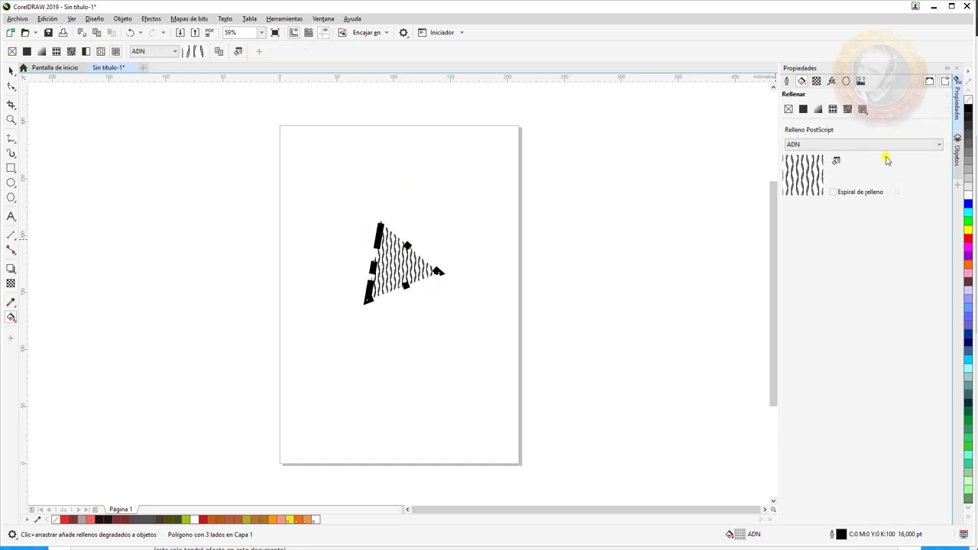
{"action": "left_click", "coordinate": [848, 145]}
{"action": "left_click", "coordinate": [849, 163]}
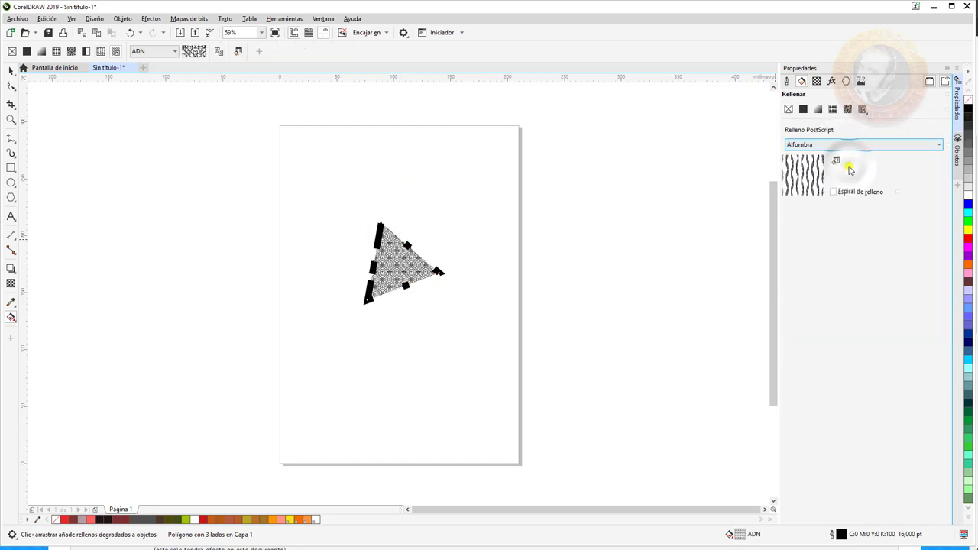
{"action": "left_click", "coordinate": [878, 145]}
{"action": "left_click", "coordinate": [859, 210]}
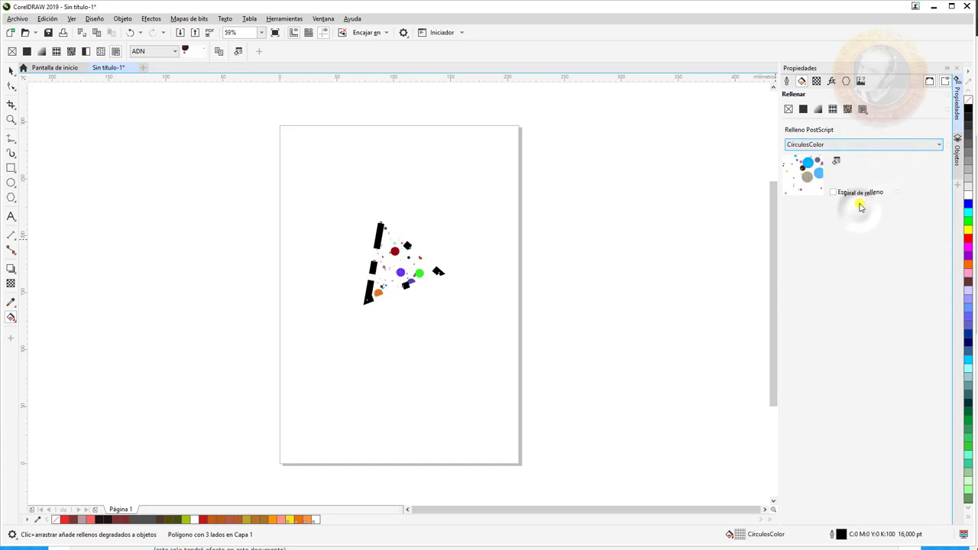
Set the triangle's PostScript fill pattern to Estrellas.
{"action": "left_click", "coordinate": [833, 145]}
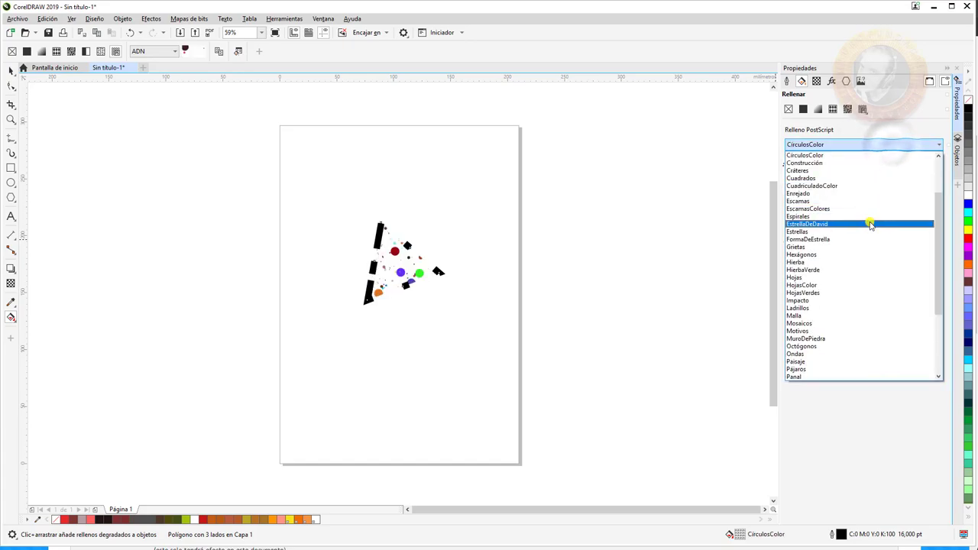
{"action": "left_click", "coordinate": [889, 221]}
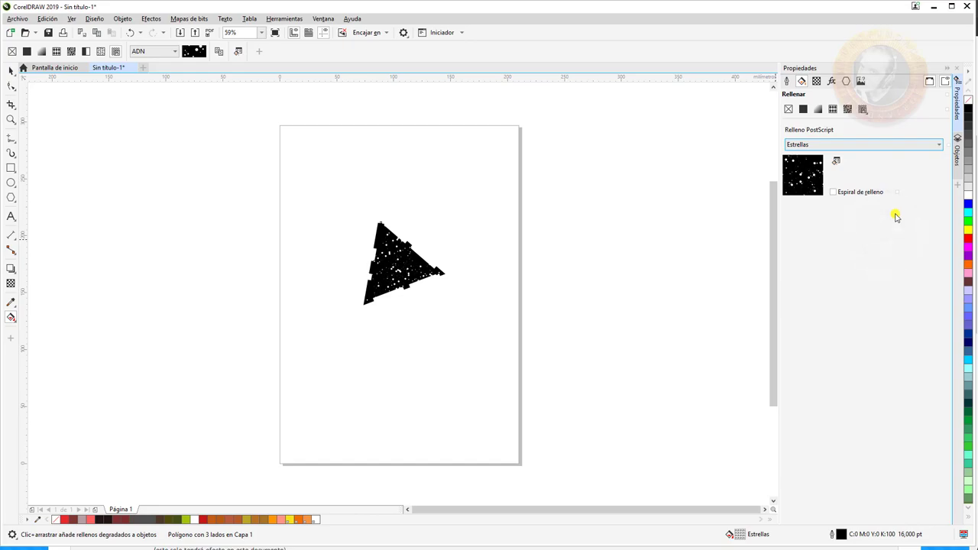
{"action": "left_click", "coordinate": [854, 265]}
Draw a five-pointed star about 58 × 57 mm over the page's upper-left corner and give it a gradient fill.
{"action": "left_click", "coordinate": [12, 196]}
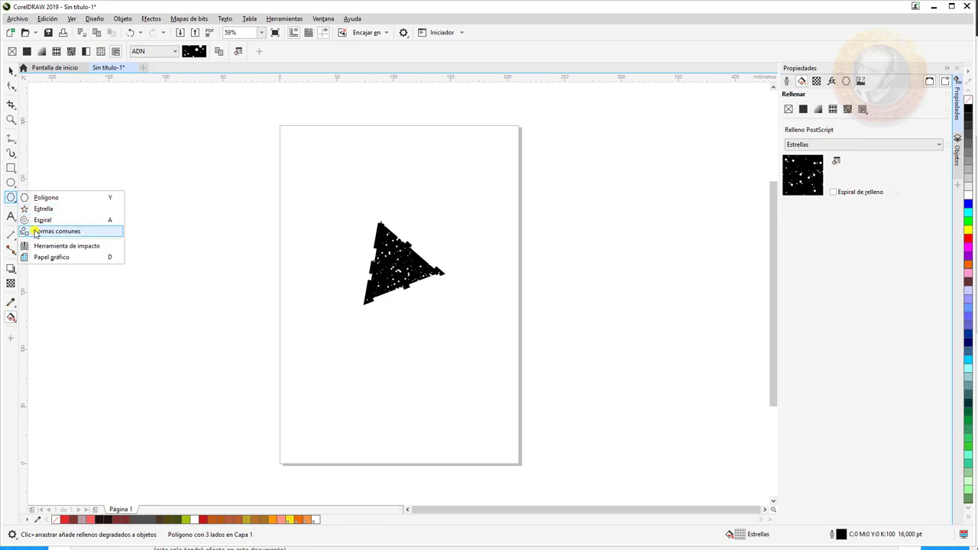
{"action": "left_click", "coordinate": [42, 208]}
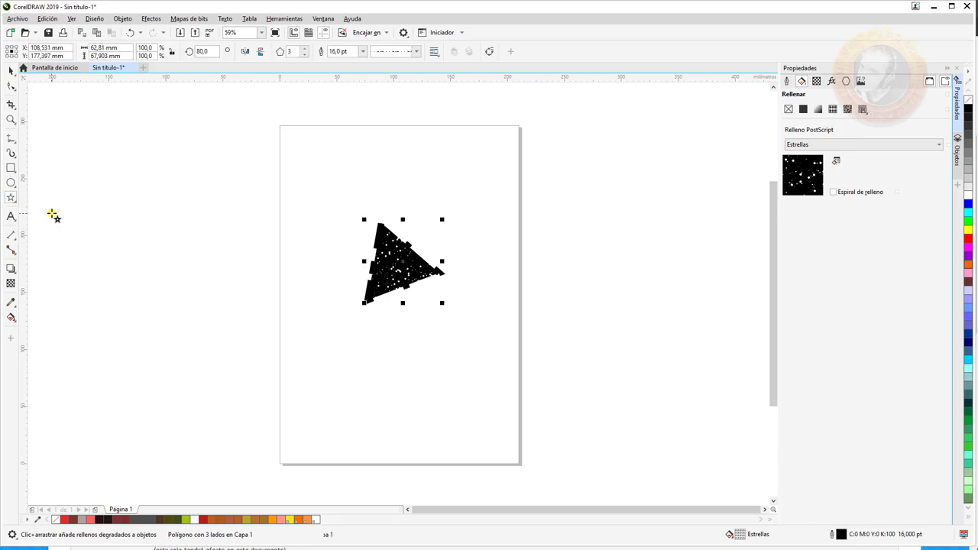
{"action": "left_click_drag", "start_coordinate": [242, 130], "coordinate": [315, 201]}
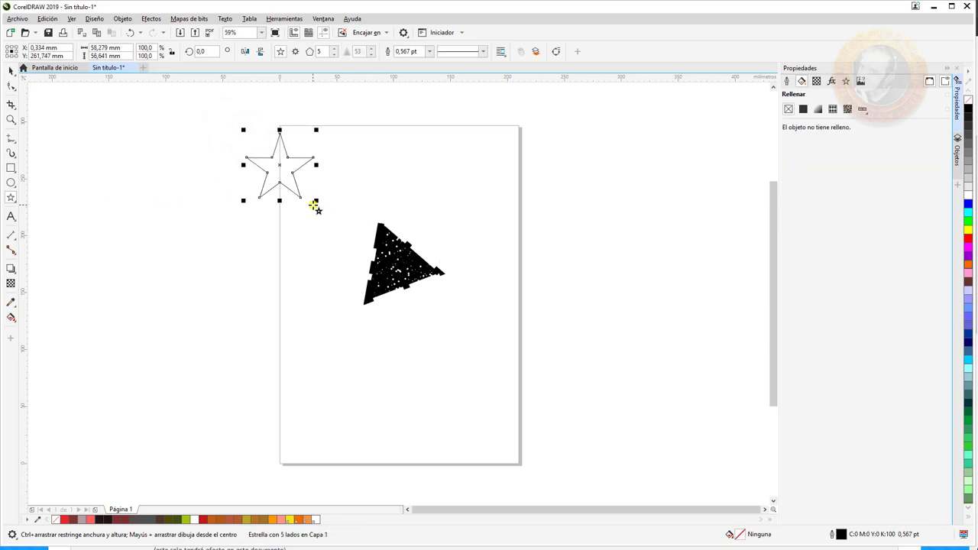
{"action": "left_click", "coordinate": [818, 110]}
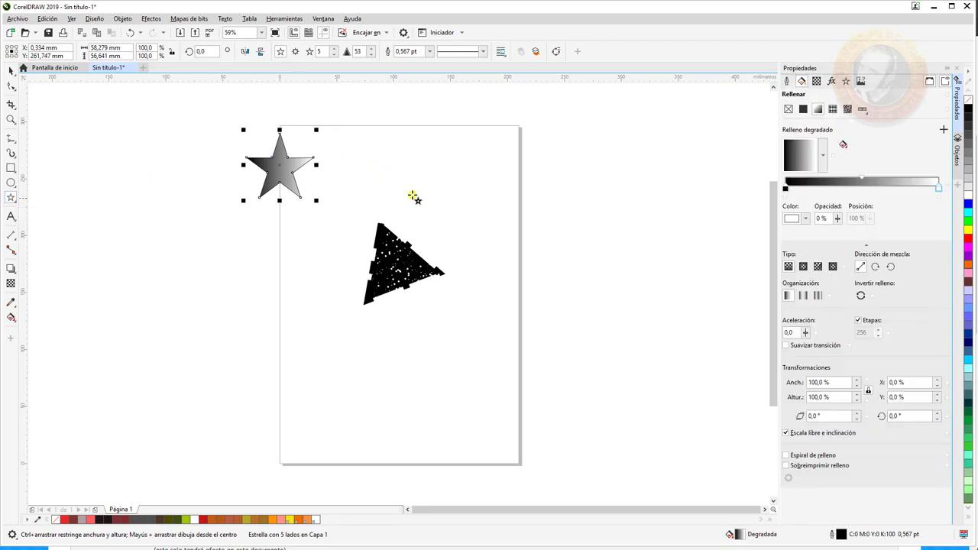
Set the star's number of points to 9.
{"action": "left_click", "coordinate": [335, 55]}
{"action": "left_click", "coordinate": [336, 54]}
{"action": "left_click", "coordinate": [335, 48]}
{"action": "left_click", "coordinate": [335, 48]}
{"action": "left_click", "coordinate": [335, 48]}
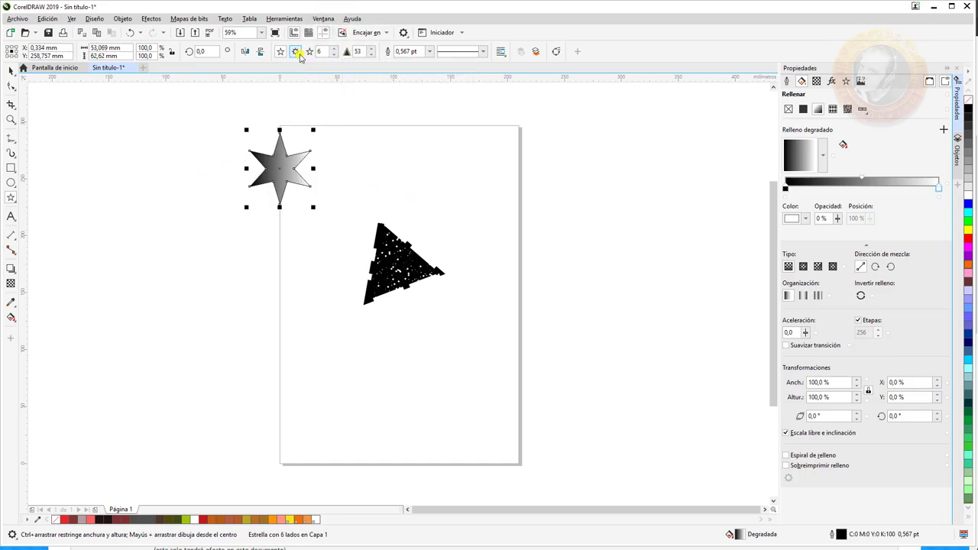
{"action": "left_click", "coordinate": [335, 50]}
{"action": "left_click", "coordinate": [336, 50]}
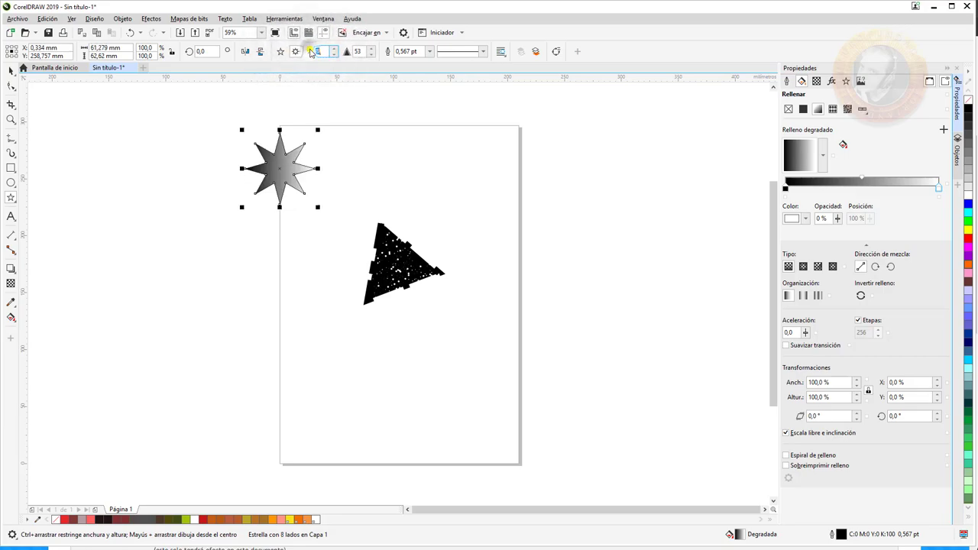
{"action": "left_click", "coordinate": [334, 48]}
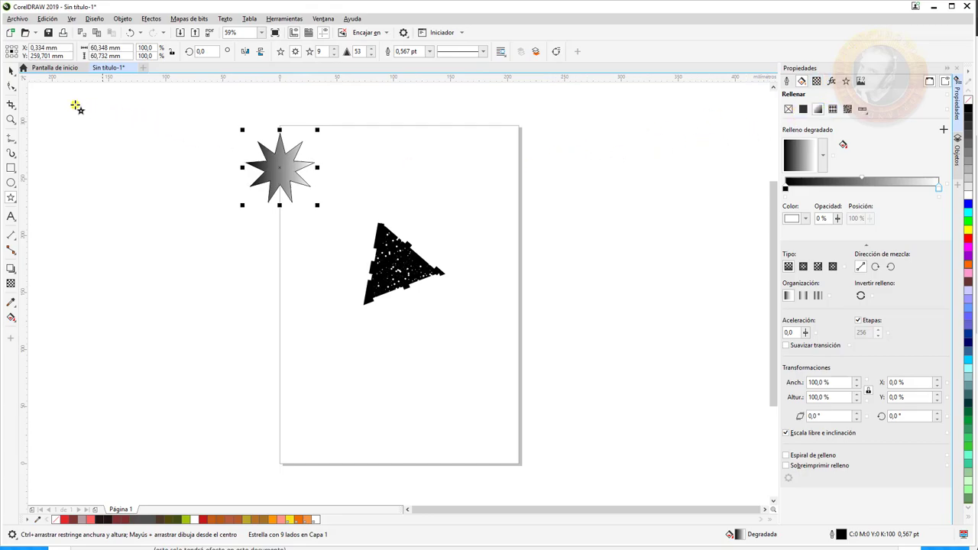
Move the star on top of the triangle and show its transparency properties.
{"action": "left_click", "coordinate": [12, 71]}
{"action": "left_click_drag", "start_coordinate": [281, 171], "coordinate": [398, 273]}
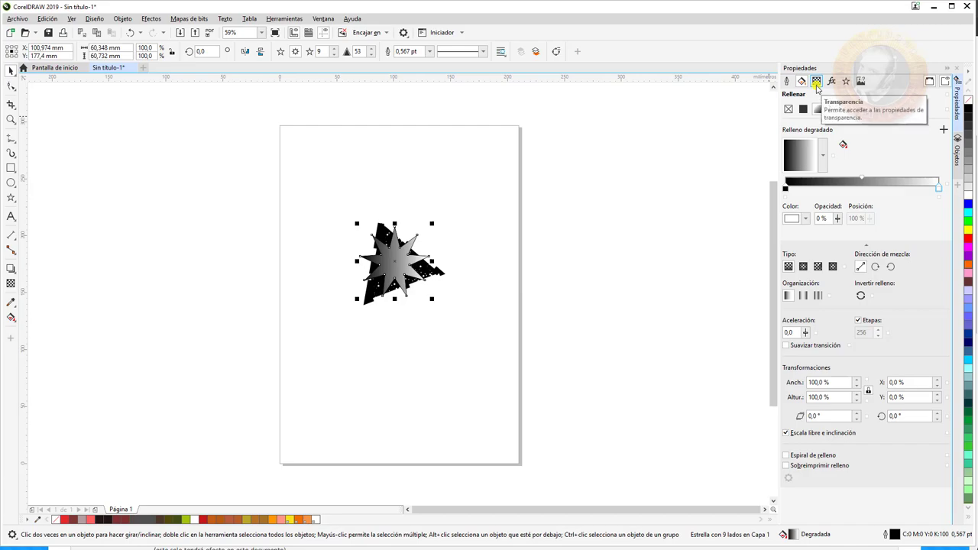
{"action": "left_click", "coordinate": [816, 82]}
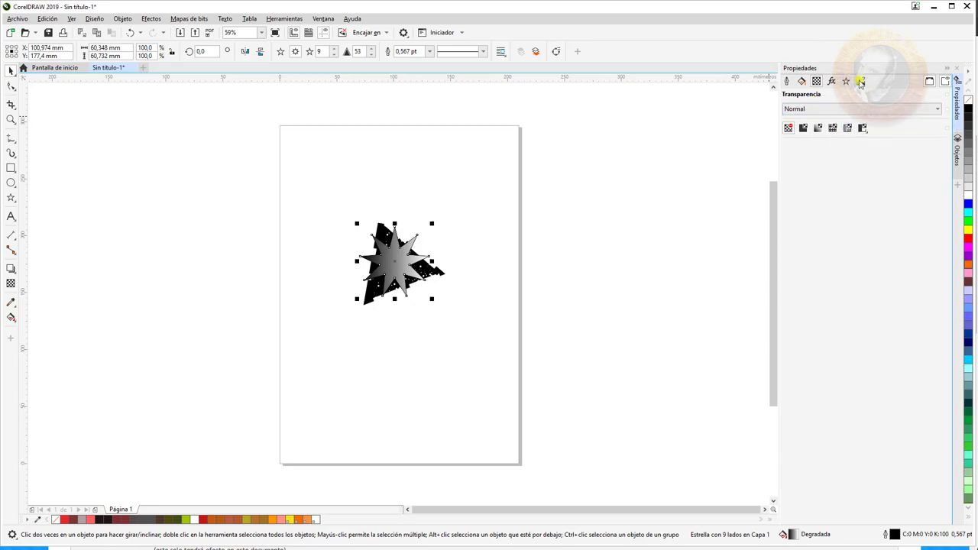
{"action": "left_click", "coordinate": [323, 18]}
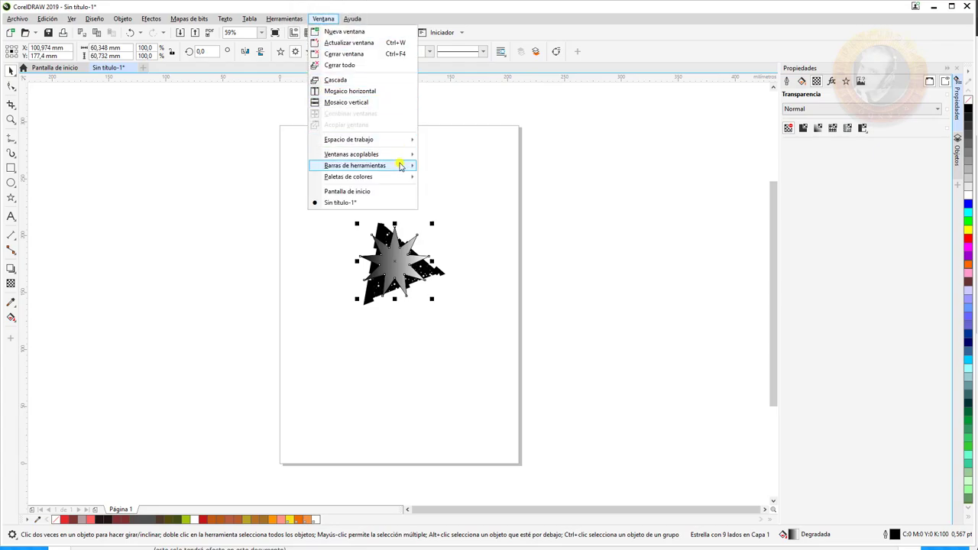
{"action": "mouse_move", "coordinate": [397, 155]}
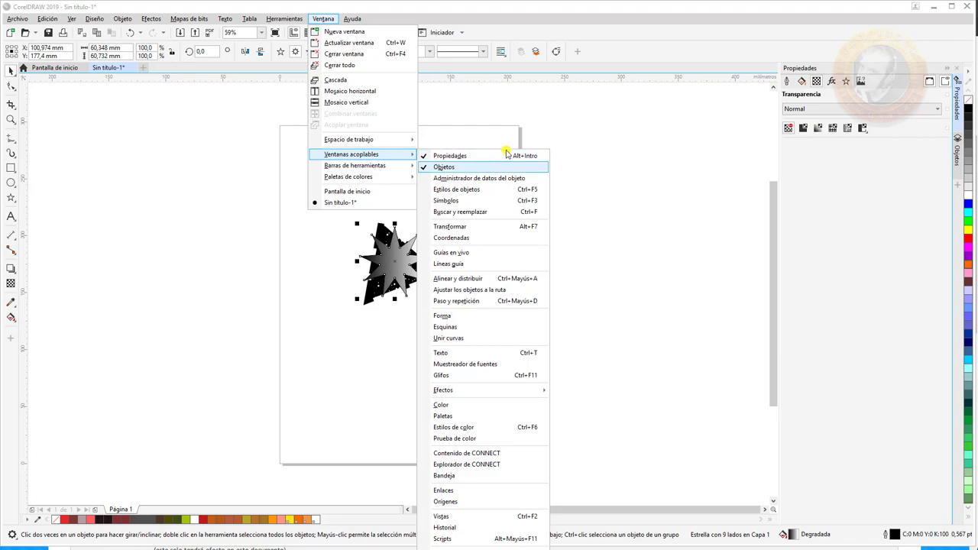
{"action": "left_click", "coordinate": [812, 208]}
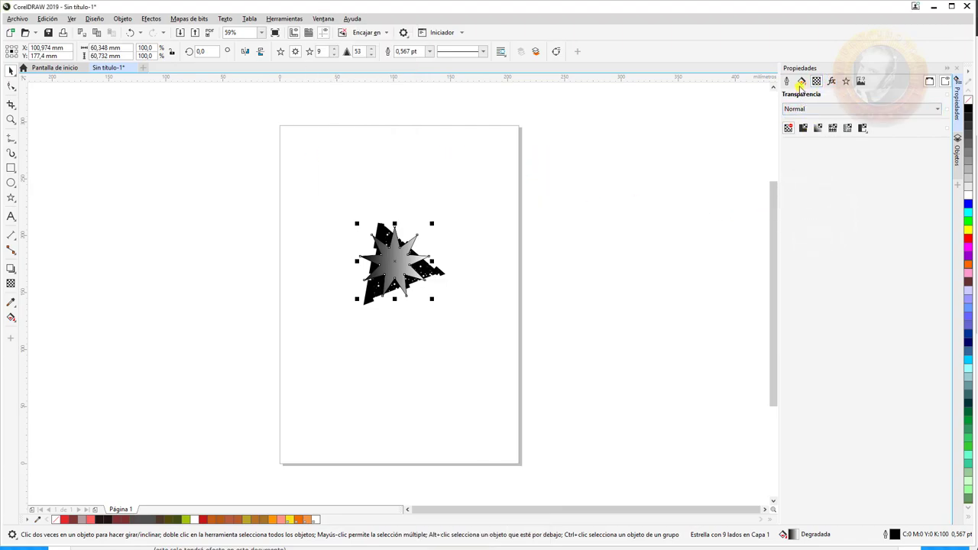
Try the Multiplicar, Luminosidad and Añadir merge modes on the star's transparency.
{"action": "left_click", "coordinate": [814, 110]}
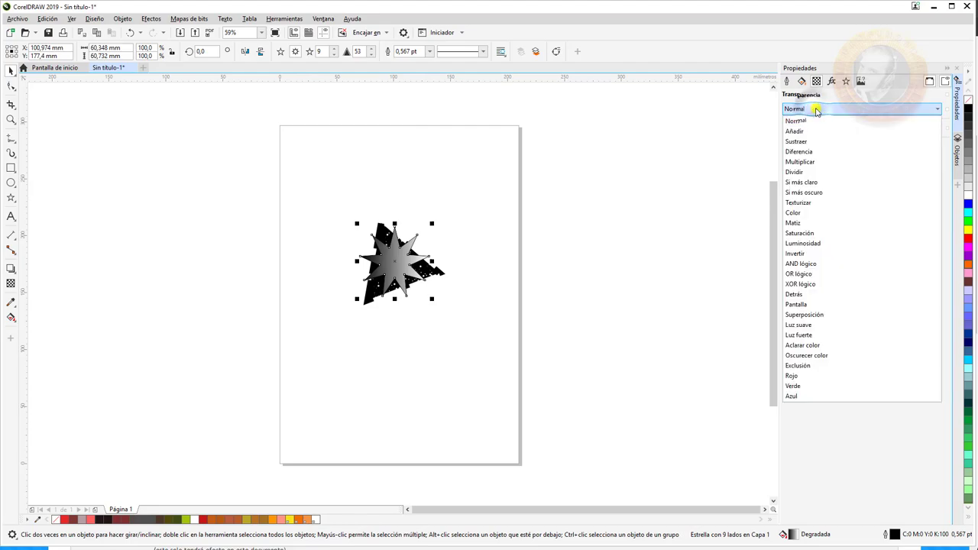
{"action": "left_click", "coordinate": [816, 162]}
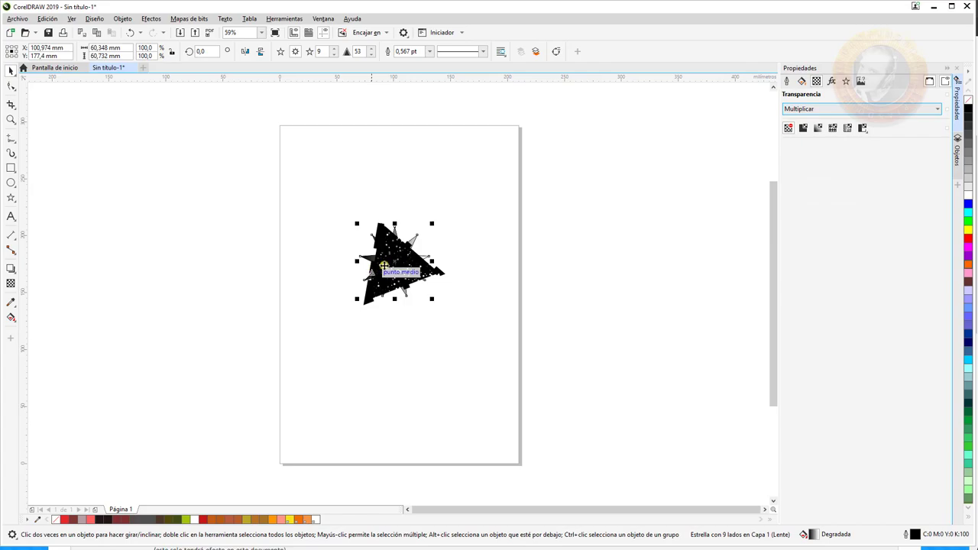
{"action": "left_click", "coordinate": [815, 109]}
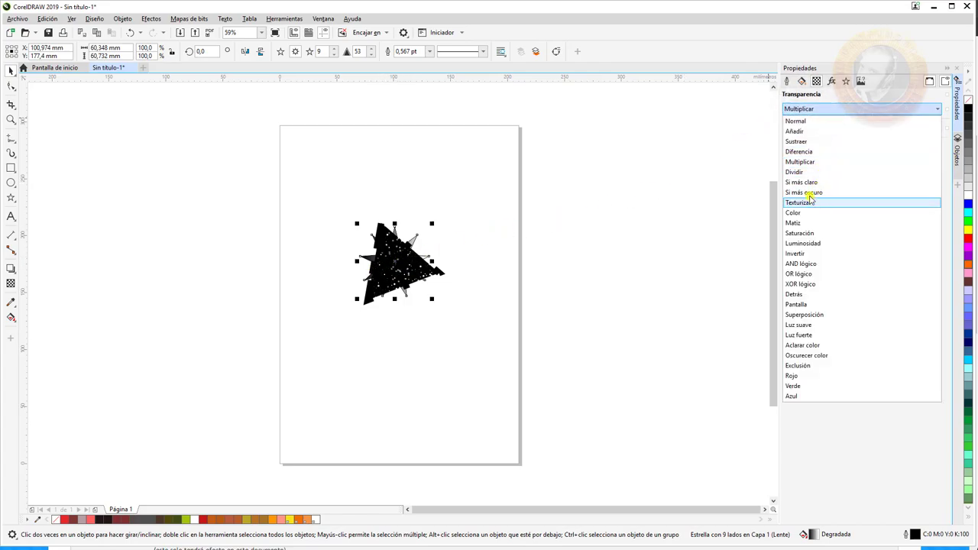
{"action": "left_click", "coordinate": [803, 244]}
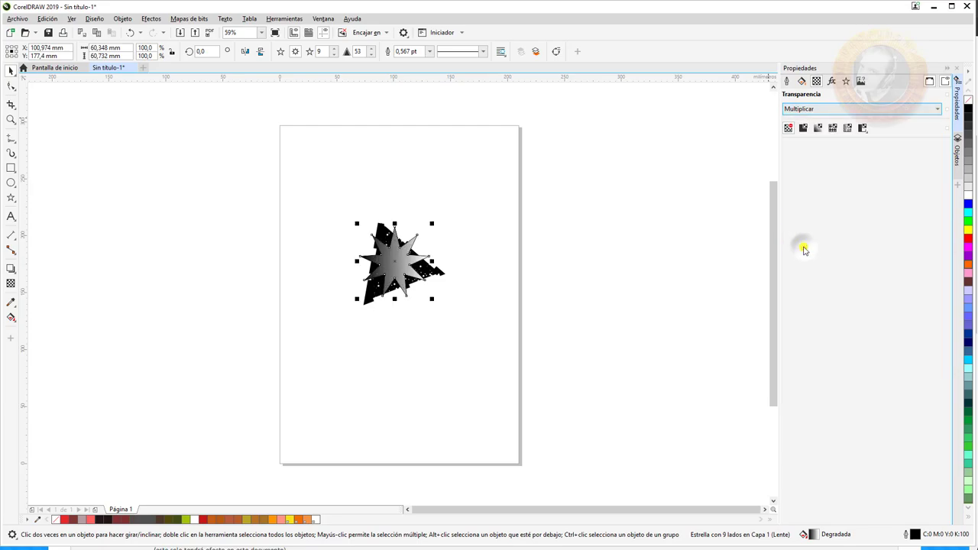
{"action": "left_click", "coordinate": [804, 110]}
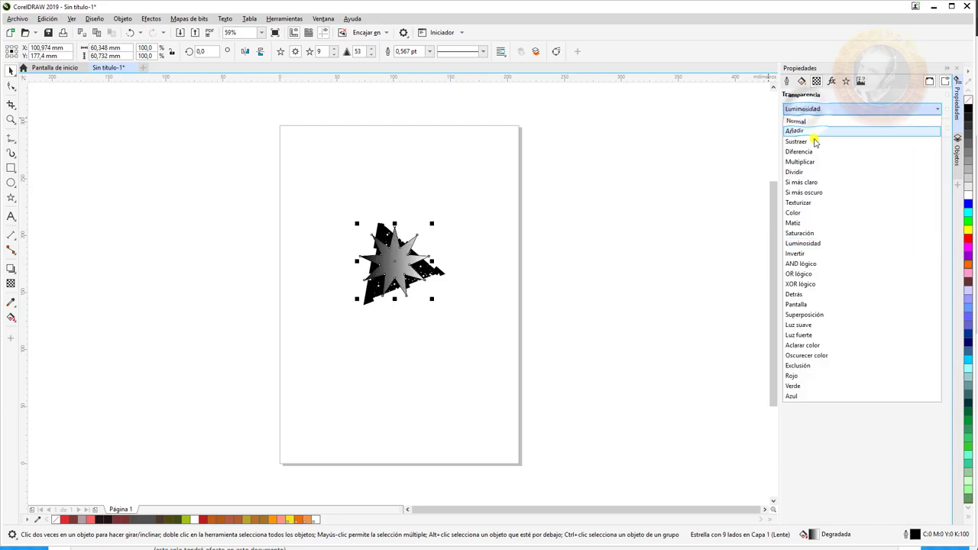
{"action": "left_click", "coordinate": [808, 131]}
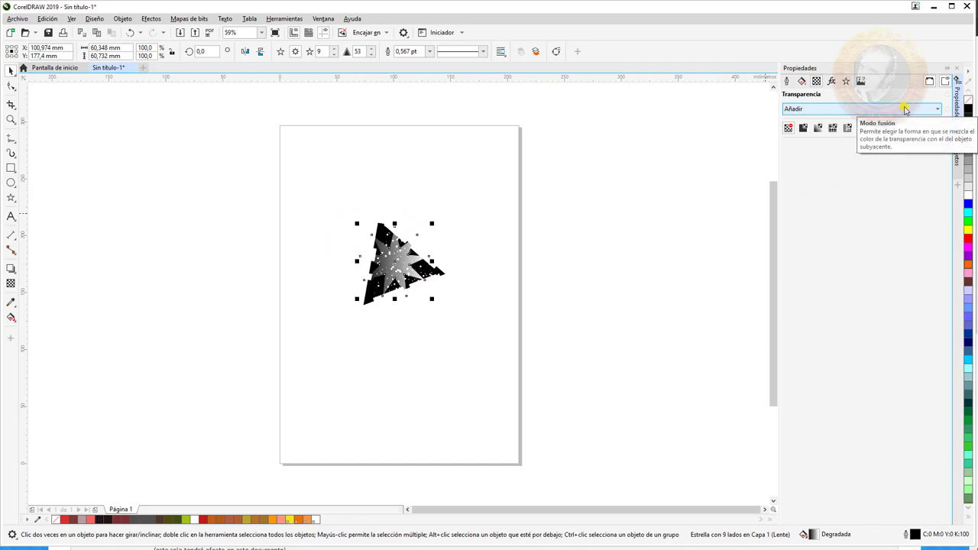
Try uniform transparency on the star, then apply gradient transparency using the preset with magenta bands.
{"action": "left_click", "coordinate": [802, 129]}
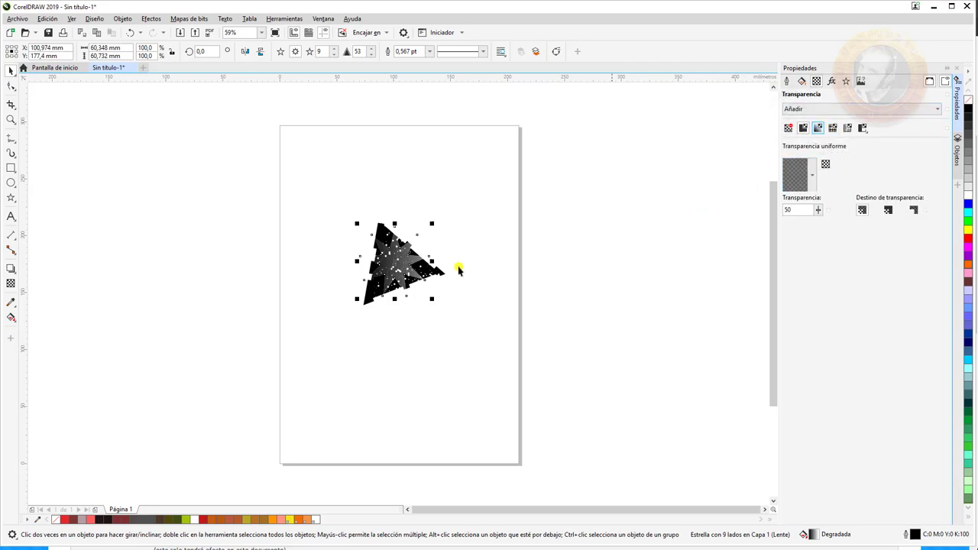
{"action": "left_click", "coordinate": [817, 127]}
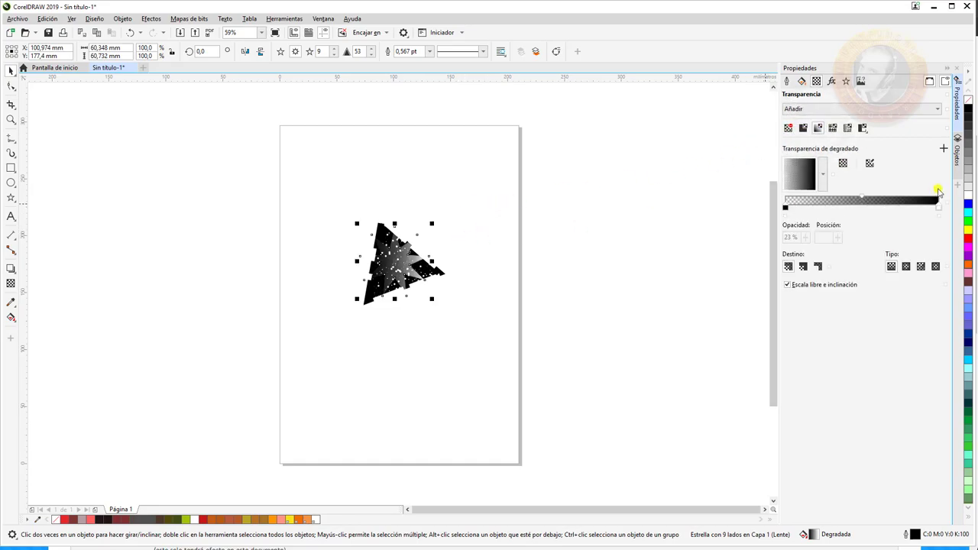
{"action": "left_click", "coordinate": [824, 175]}
{"action": "left_click", "coordinate": [875, 303]}
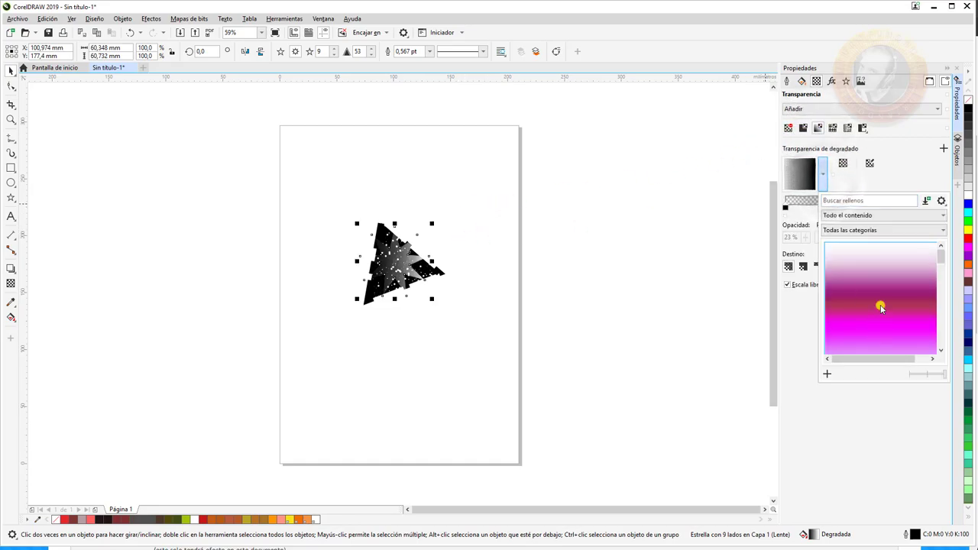
{"action": "left_click", "coordinate": [838, 398]}
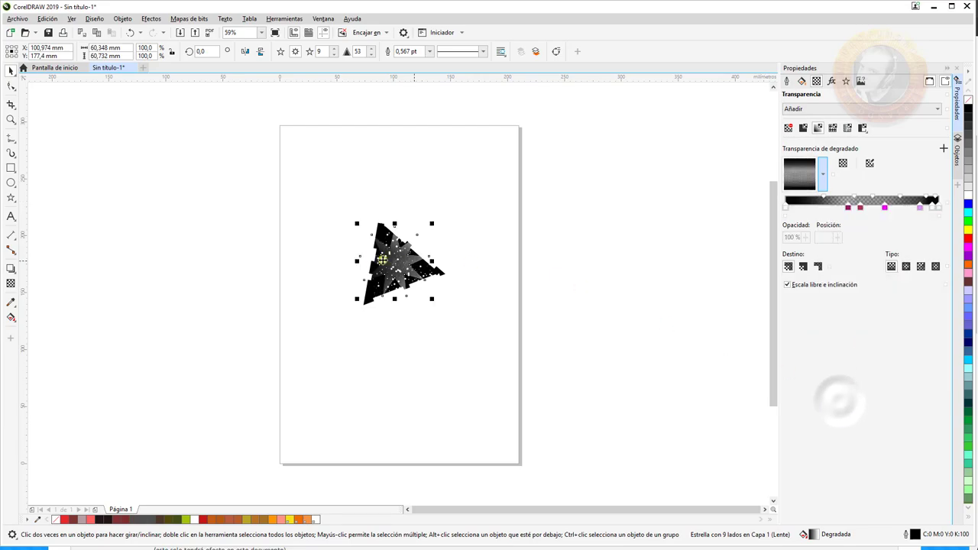
Try a vector pattern transparency on the star with the Normal merge mode.
{"action": "left_click", "coordinate": [832, 128]}
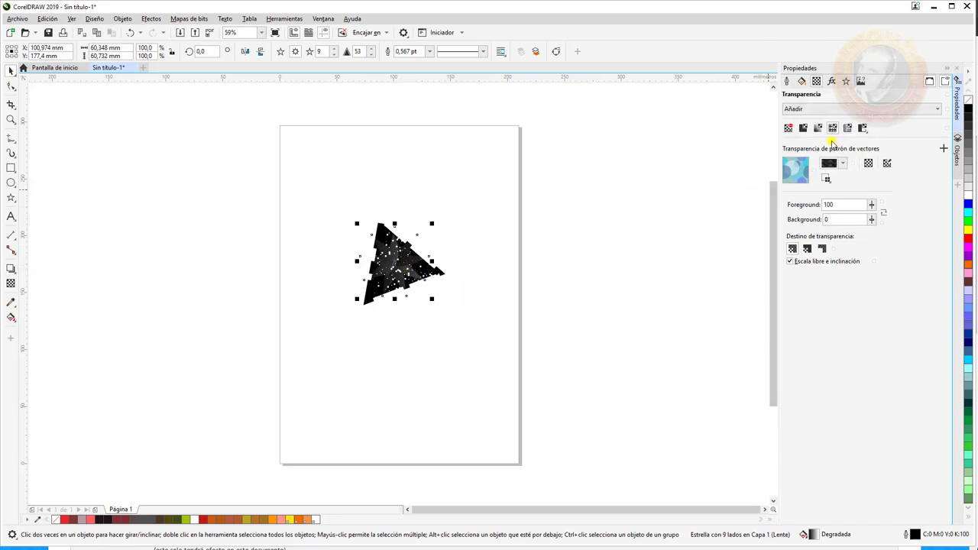
{"action": "left_click", "coordinate": [808, 111]}
{"action": "left_click", "coordinate": [802, 118]}
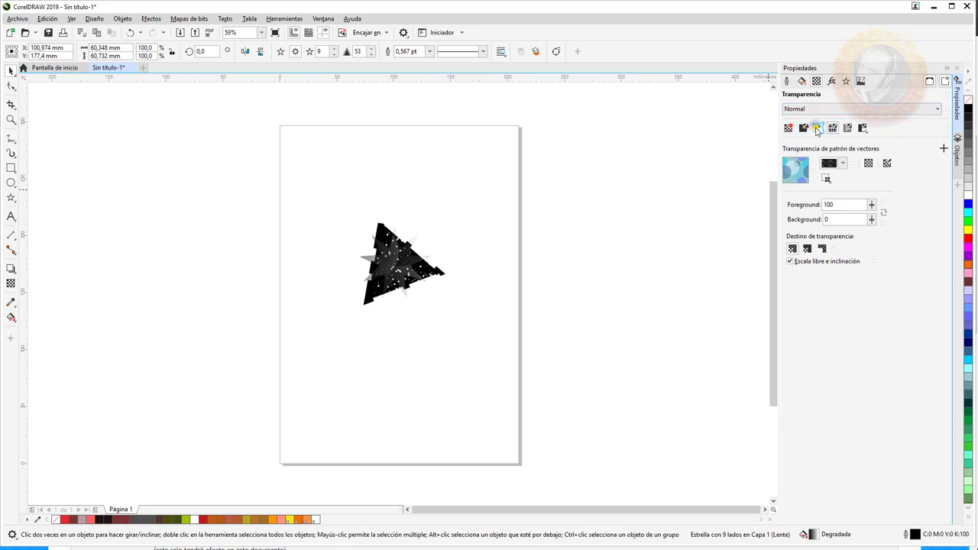
Switch the star's transparency to gradient and set its merge mode to Si más oscuro.
{"action": "left_click", "coordinate": [816, 128]}
{"action": "left_click", "coordinate": [830, 110]}
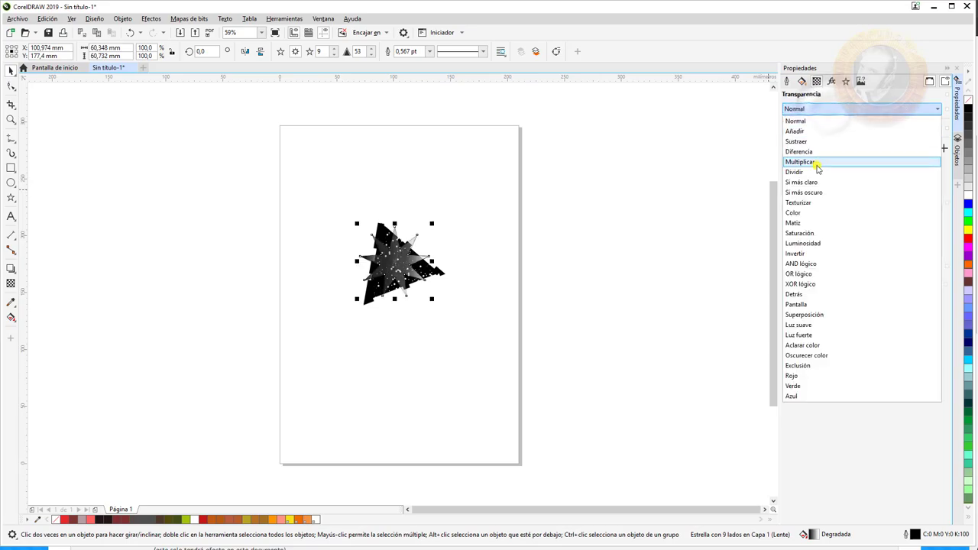
{"action": "left_click", "coordinate": [820, 193]}
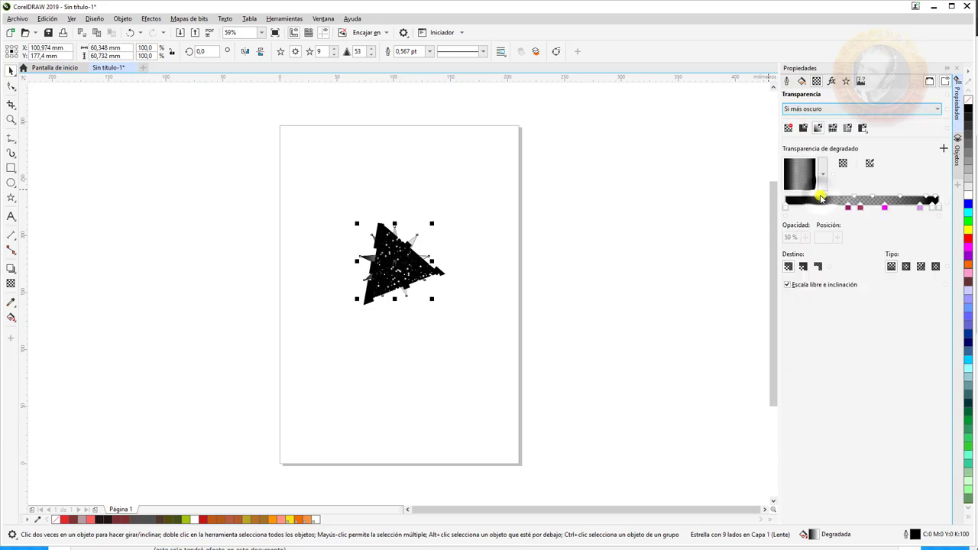
Set the star's transparency merge mode to Pantalla and look through the bitmap effect categories available for it.
{"action": "left_click", "coordinate": [833, 109]}
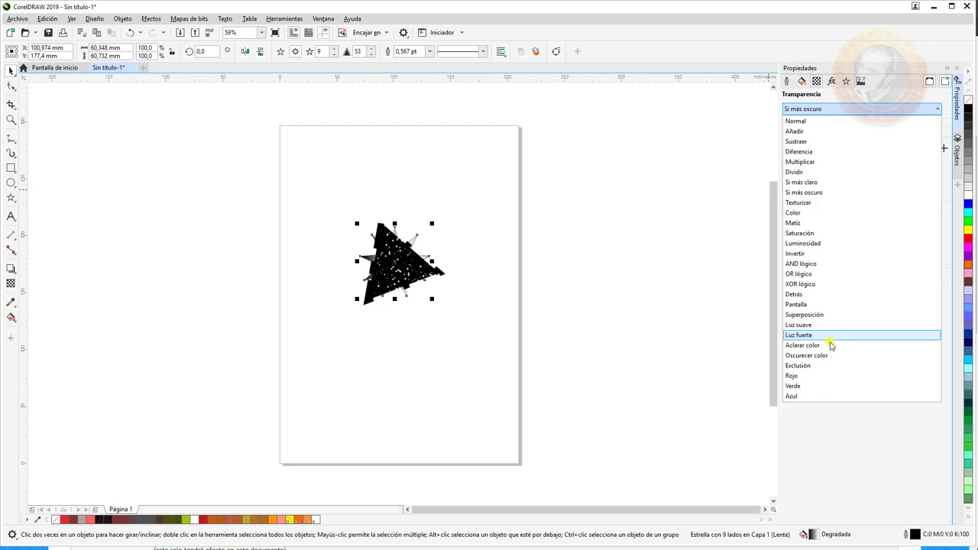
{"action": "left_click", "coordinate": [792, 304]}
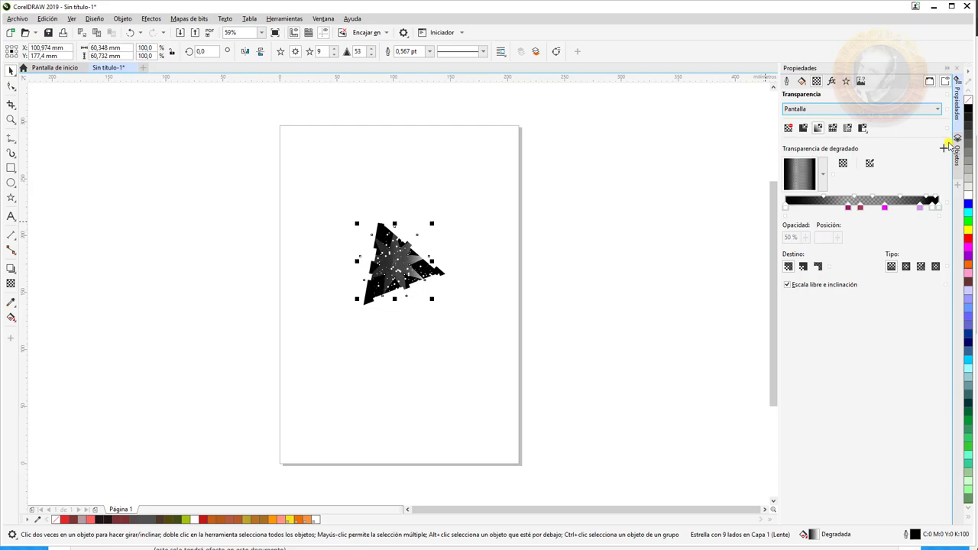
{"action": "left_click", "coordinate": [835, 82]}
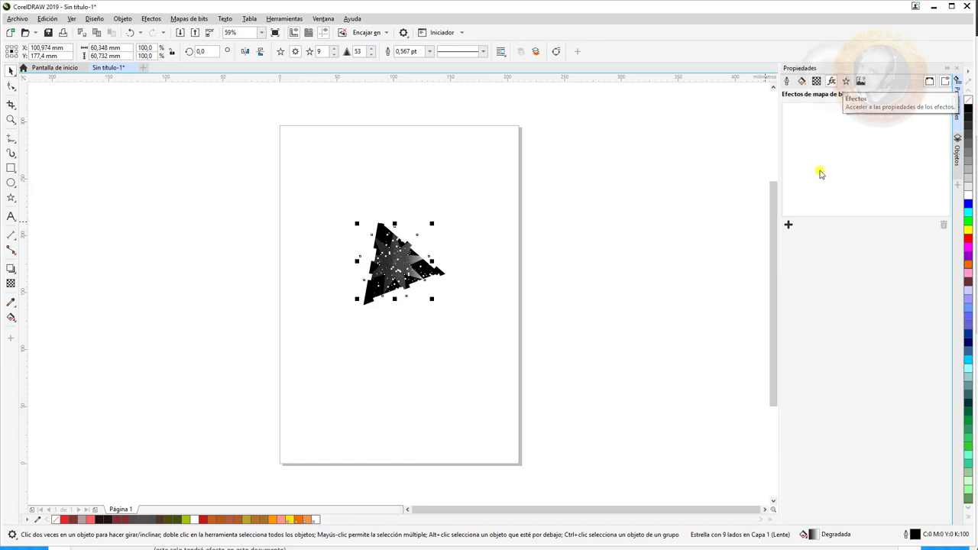
{"action": "left_click", "coordinate": [788, 224]}
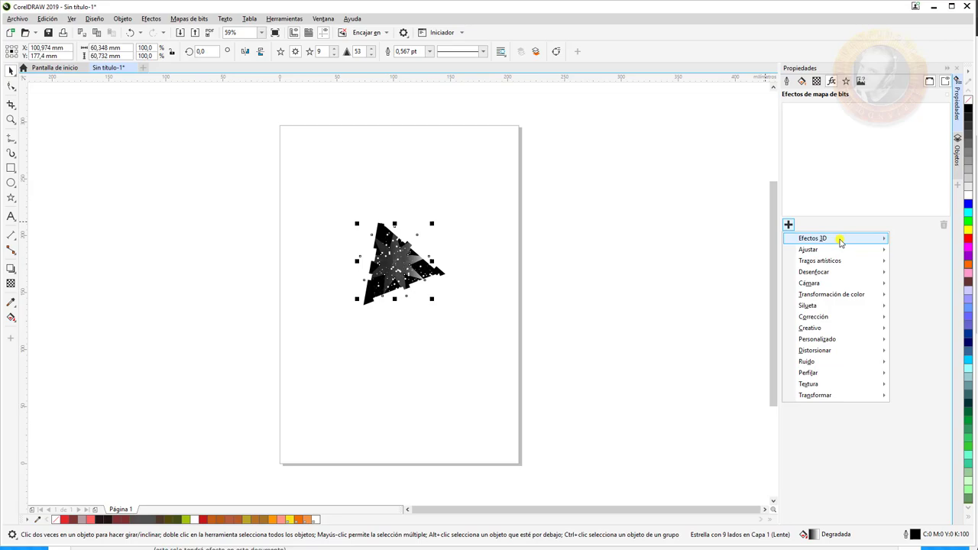
{"action": "mouse_move", "coordinate": [840, 241]}
{"action": "left_click", "coordinate": [917, 232]}
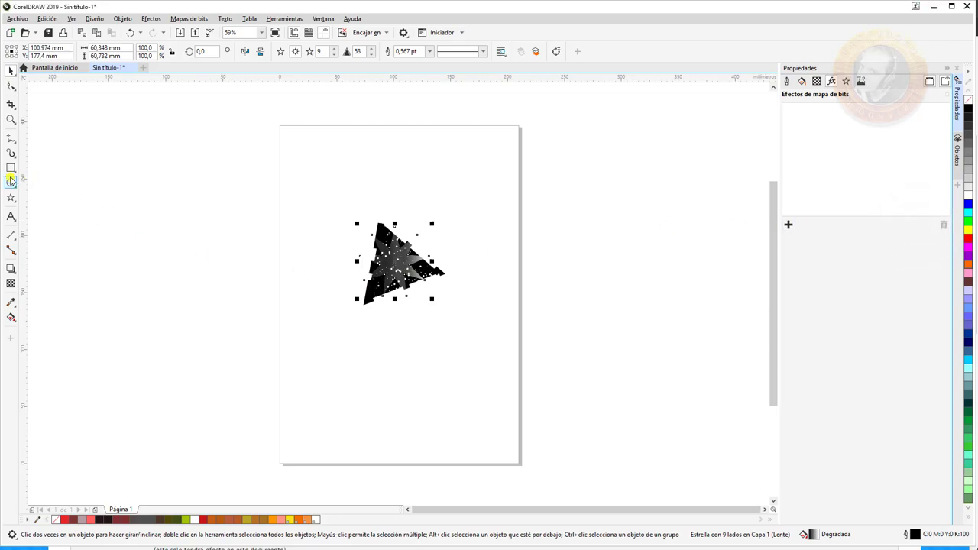
Draw a heart from the common shapes, about 108 by 103 mm, on the upper part of the page over the star.
{"action": "left_click", "coordinate": [11, 198]}
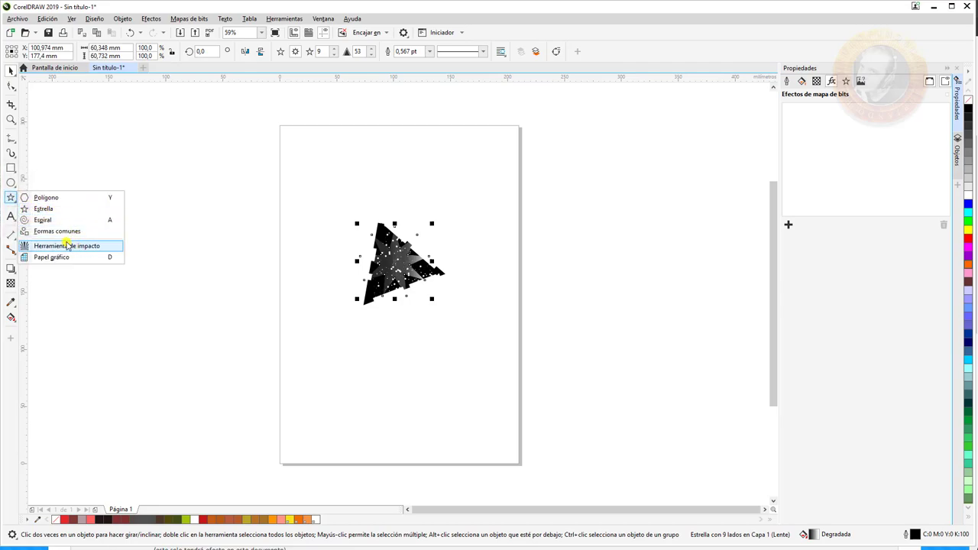
{"action": "left_click", "coordinate": [50, 231]}
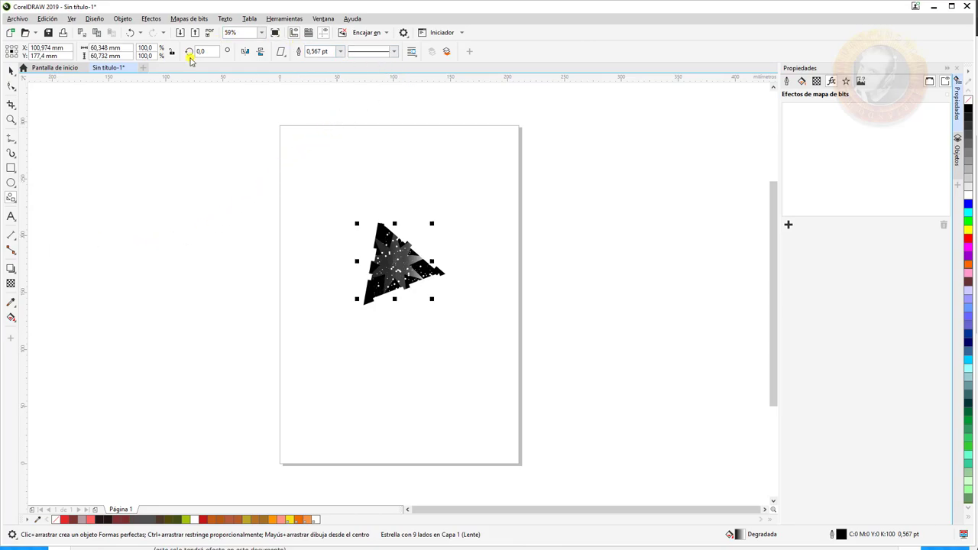
{"action": "left_click", "coordinate": [281, 53]}
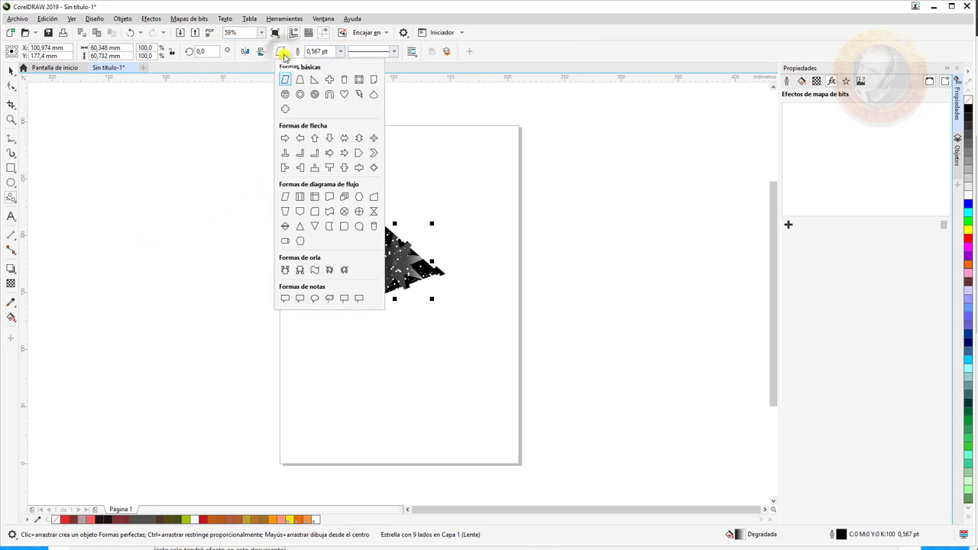
{"action": "left_click", "coordinate": [344, 95]}
{"action": "left_click_drag", "start_coordinate": [352, 157], "coordinate": [476, 275]}
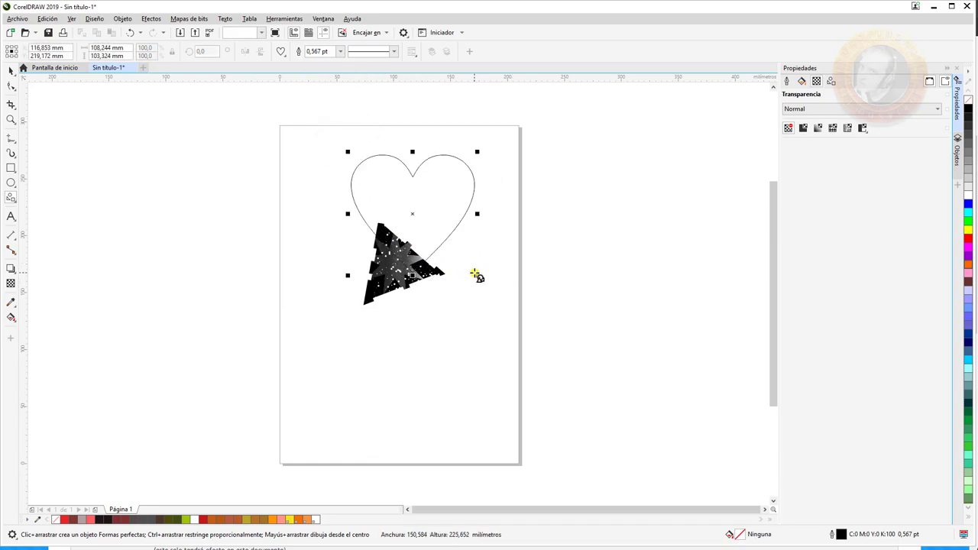
Give the heart a gradient fill using the preset with magenta bands.
{"action": "left_click", "coordinate": [801, 81]}
{"action": "left_click", "coordinate": [817, 109]}
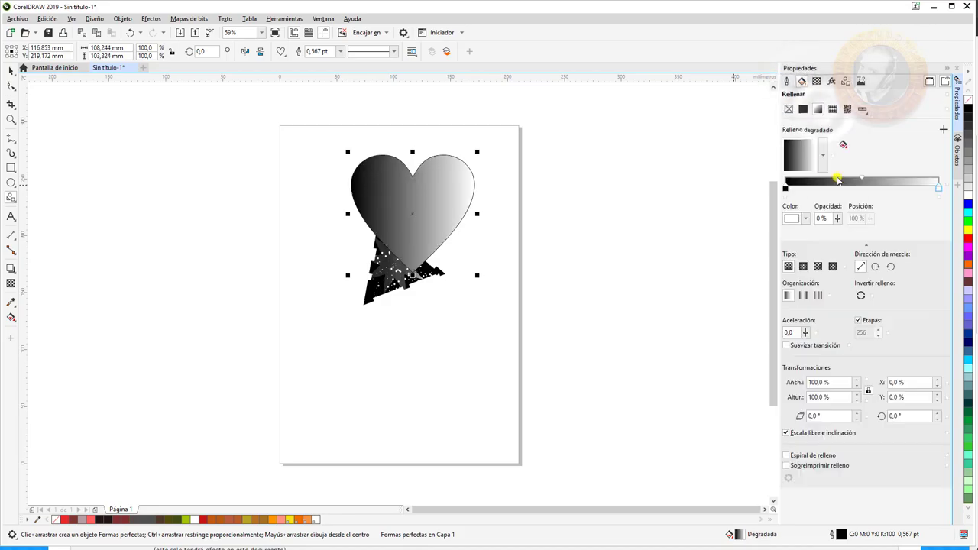
{"action": "left_click", "coordinate": [823, 157]}
{"action": "double_click", "coordinate": [876, 280]}
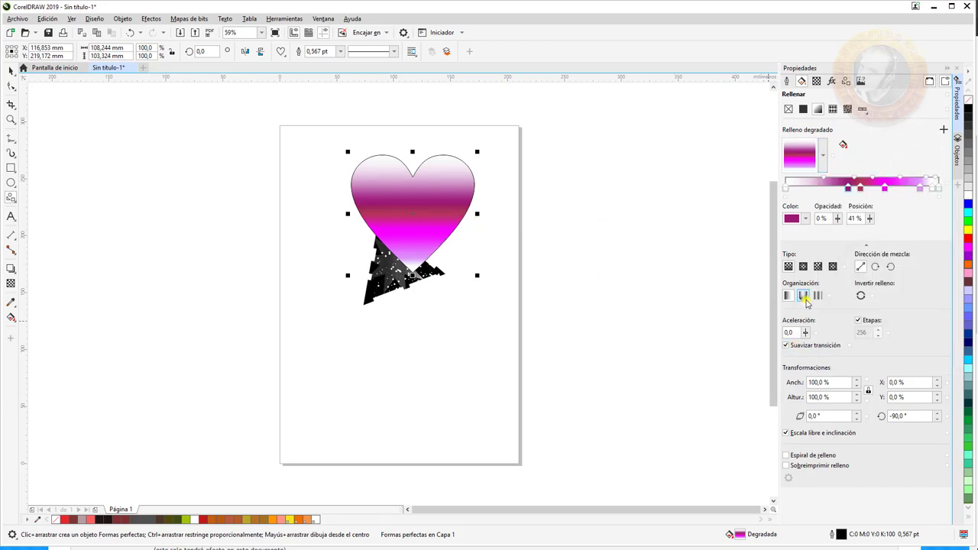
Try the elliptical gradient on the heart, then make it conical with an acceleration of 100.
{"action": "left_click", "coordinate": [802, 265]}
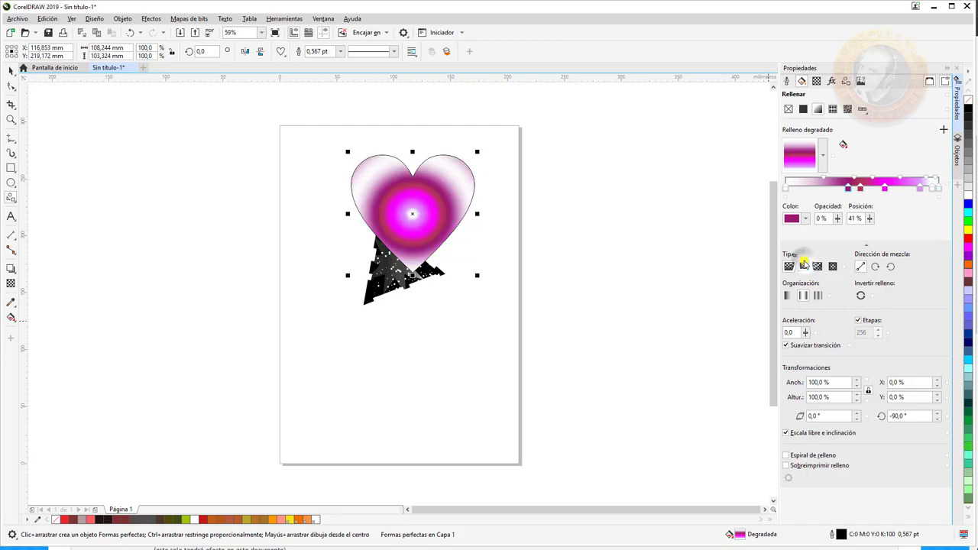
{"action": "left_click", "coordinate": [818, 266]}
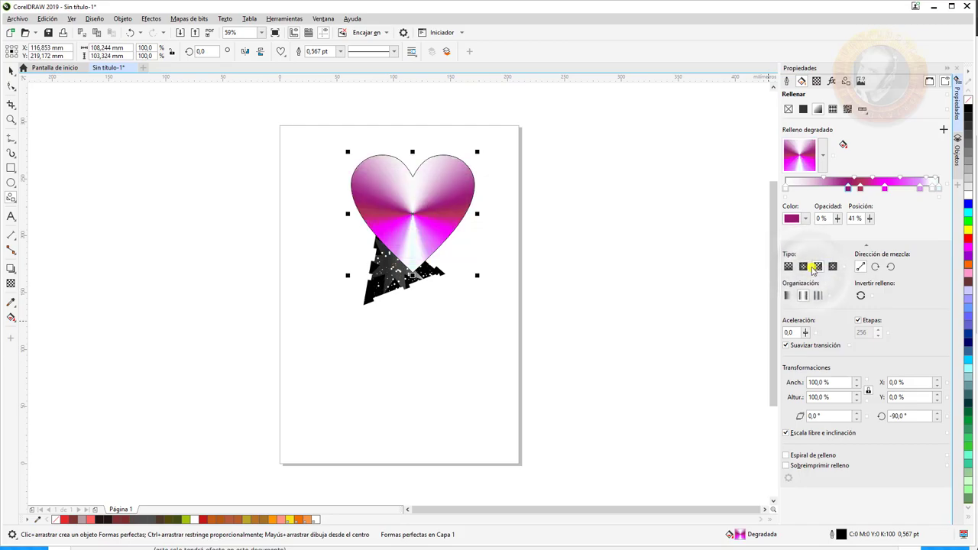
{"action": "left_click_drag", "start_coordinate": [806, 334], "coordinate": [857, 343]}
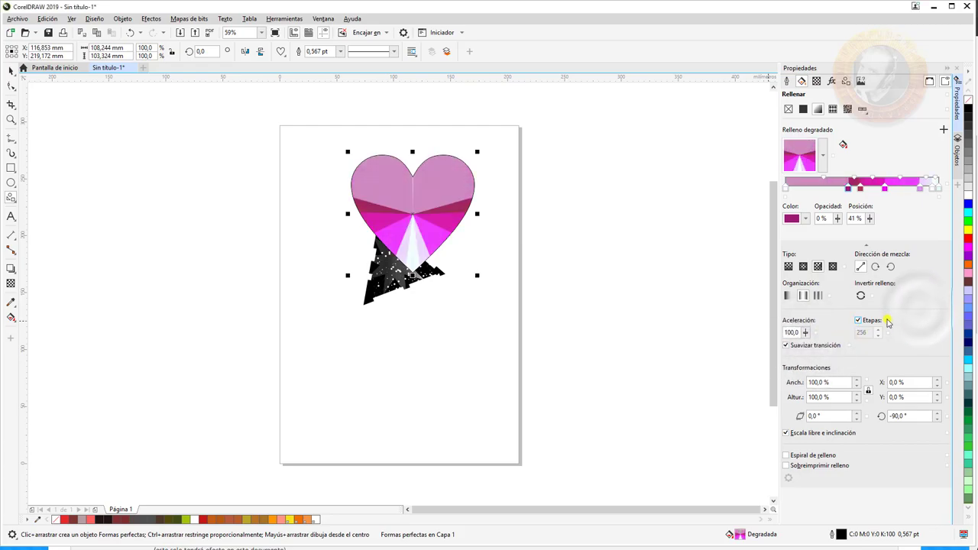
Try the Cubista artistic stroke effect on the heart and discard it.
{"action": "left_click", "coordinate": [830, 82]}
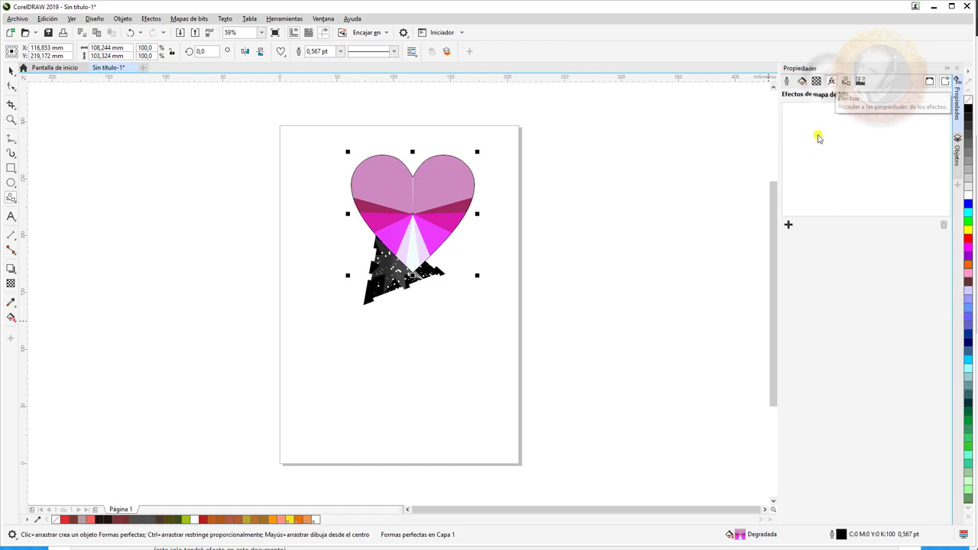
{"action": "left_click", "coordinate": [787, 226]}
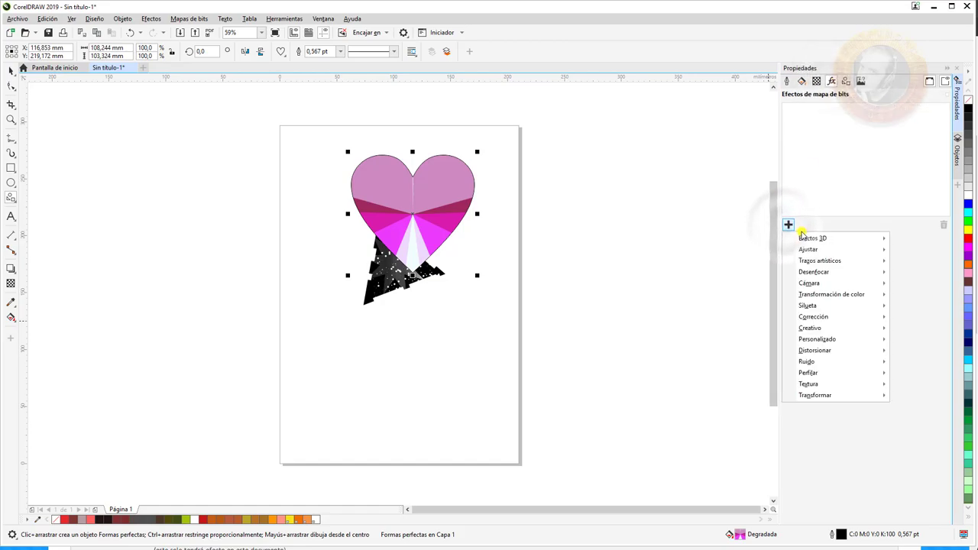
{"action": "mouse_move", "coordinate": [837, 261]}
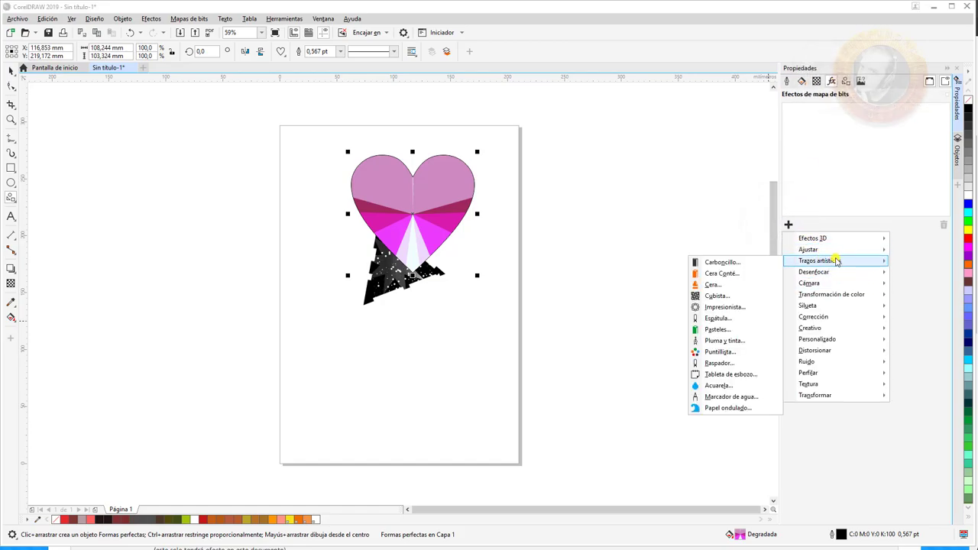
{"action": "left_click", "coordinate": [735, 298]}
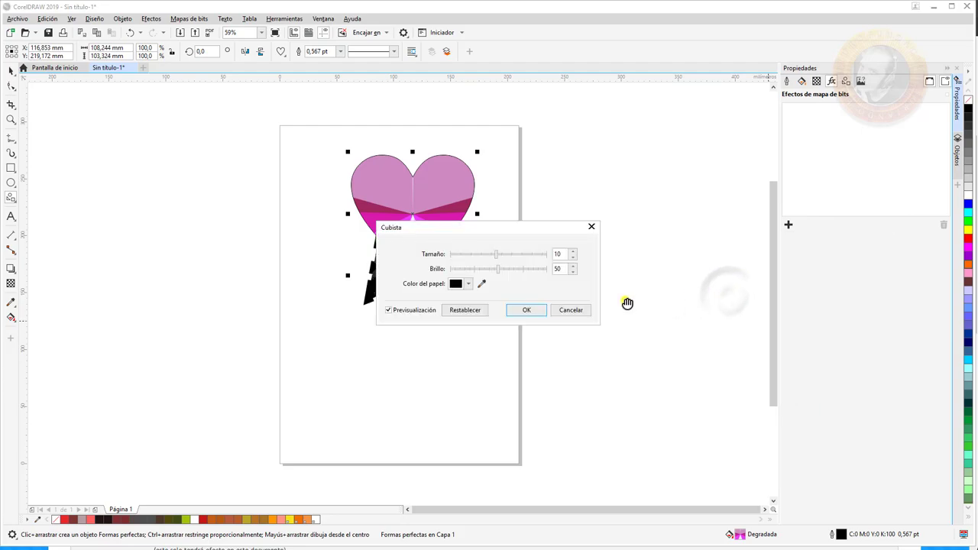
{"action": "left_click_drag", "start_coordinate": [480, 227], "coordinate": [621, 194]}
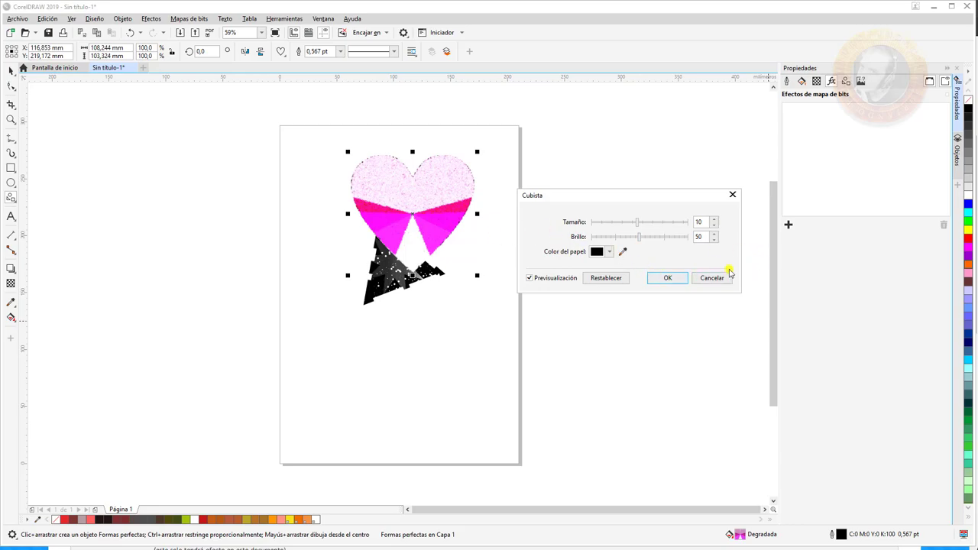
{"action": "left_click", "coordinate": [716, 278]}
Try the Relieve 3D effect on the heart with a depth of 9 and discard it.
{"action": "left_click", "coordinate": [789, 224]}
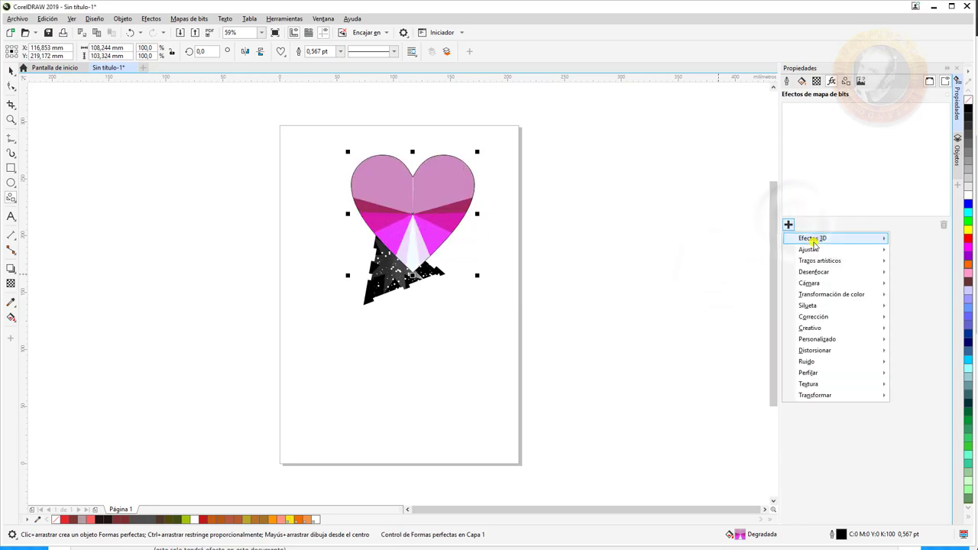
{"action": "mouse_move", "coordinate": [810, 241]}
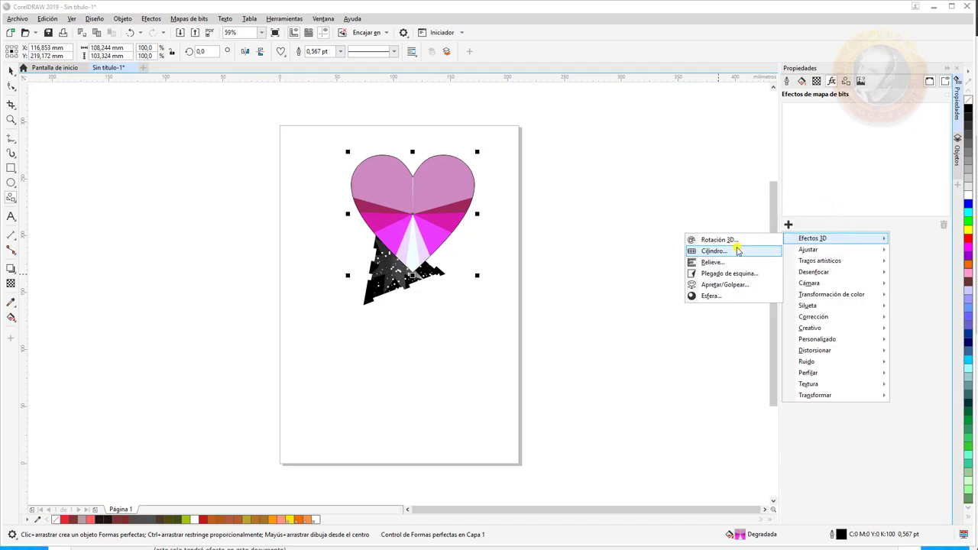
{"action": "left_click", "coordinate": [738, 265]}
{"action": "left_click_drag", "start_coordinate": [526, 203], "coordinate": [645, 204]}
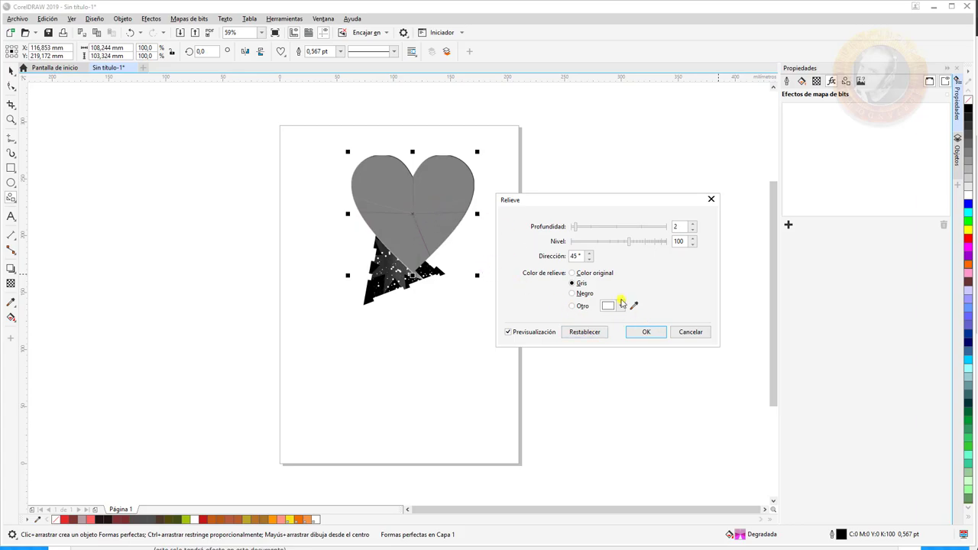
{"action": "left_click", "coordinate": [612, 227]}
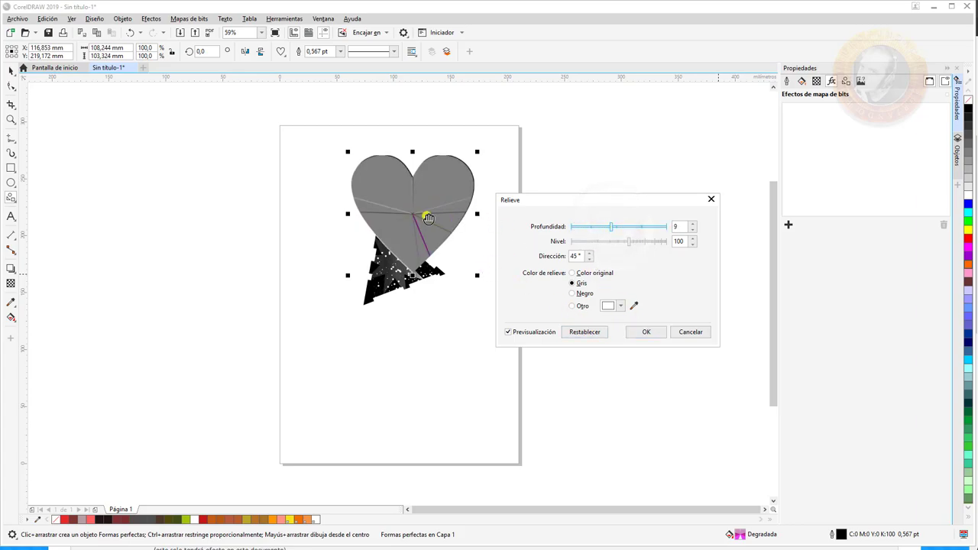
{"action": "left_click", "coordinate": [687, 333]}
Try the Cilindro 3D effect on the heart in horizontal mode at 73 percent.
{"action": "left_click", "coordinate": [789, 224]}
{"action": "mouse_move", "coordinate": [810, 238]}
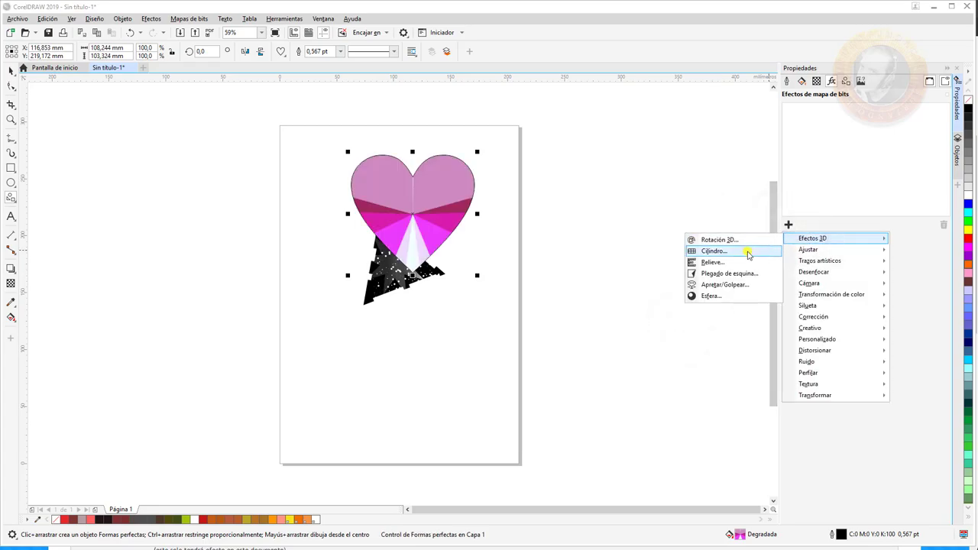
{"action": "left_click", "coordinate": [747, 251]}
{"action": "left_click_drag", "start_coordinate": [493, 318], "coordinate": [497, 318]}
{"action": "left_click_drag", "start_coordinate": [482, 192], "coordinate": [634, 175]}
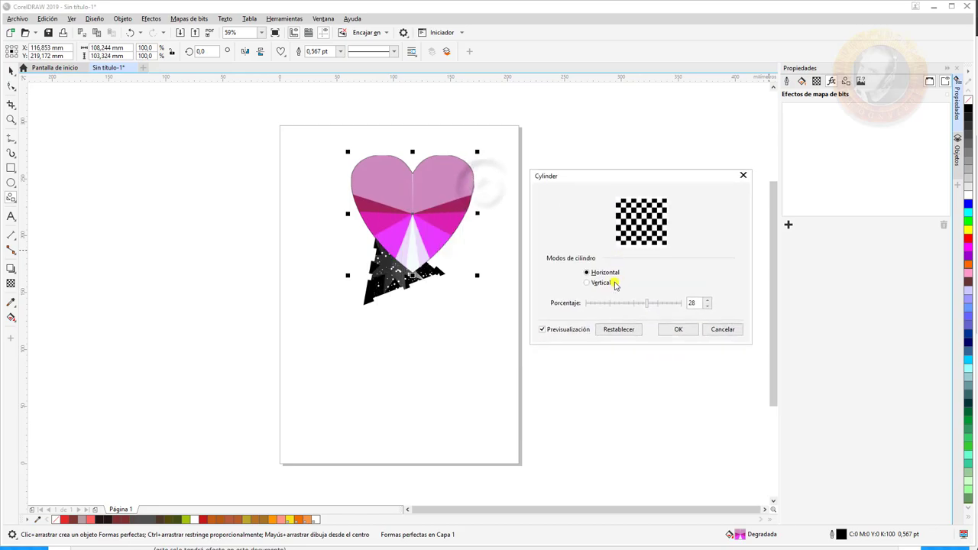
{"action": "left_click_drag", "start_coordinate": [651, 303], "coordinate": [670, 303]}
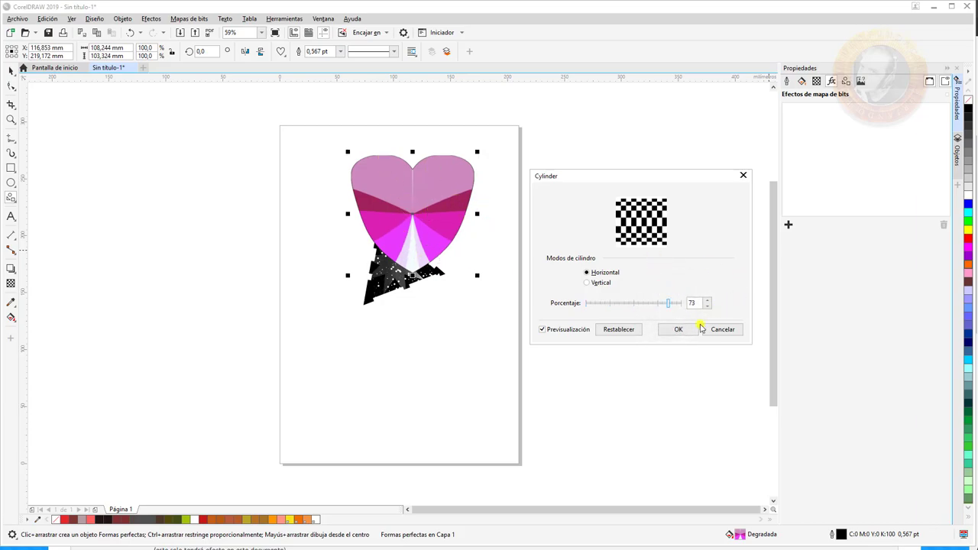
Switch the cylinder effect to vertical mode, compare the heart with the preview off and on, and discard the effect.
{"action": "left_click", "coordinate": [596, 284]}
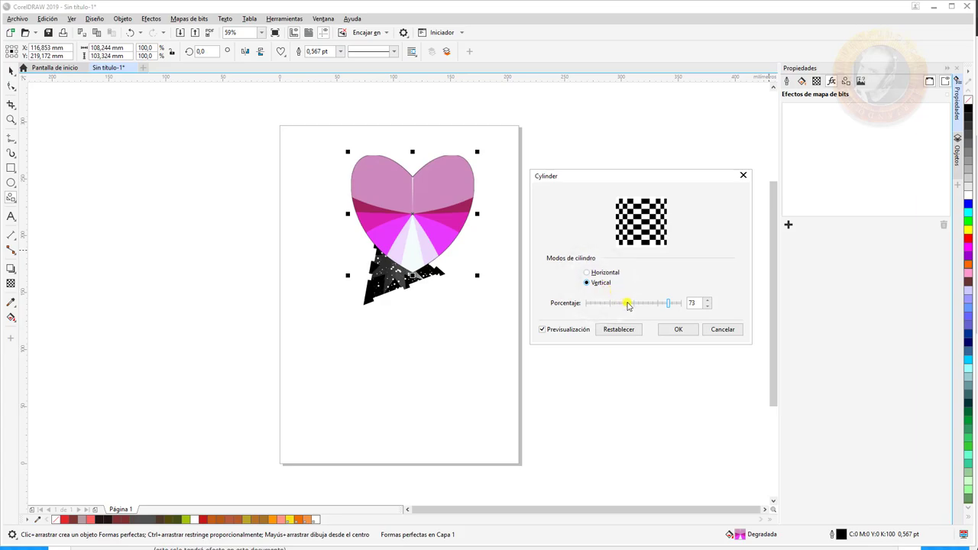
{"action": "left_click", "coordinate": [542, 330]}
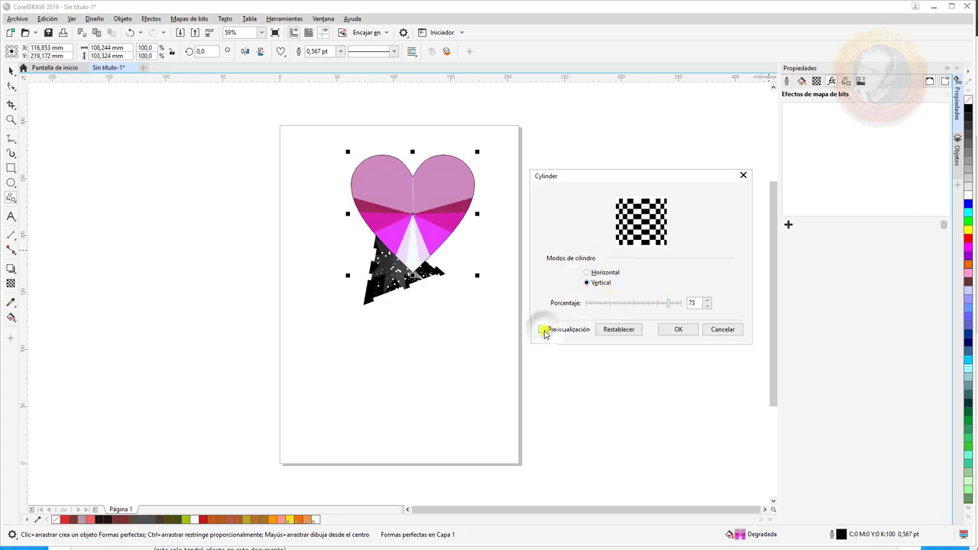
{"action": "left_click", "coordinate": [543, 330]}
{"action": "left_click", "coordinate": [542, 330]}
{"action": "left_click", "coordinate": [542, 330]}
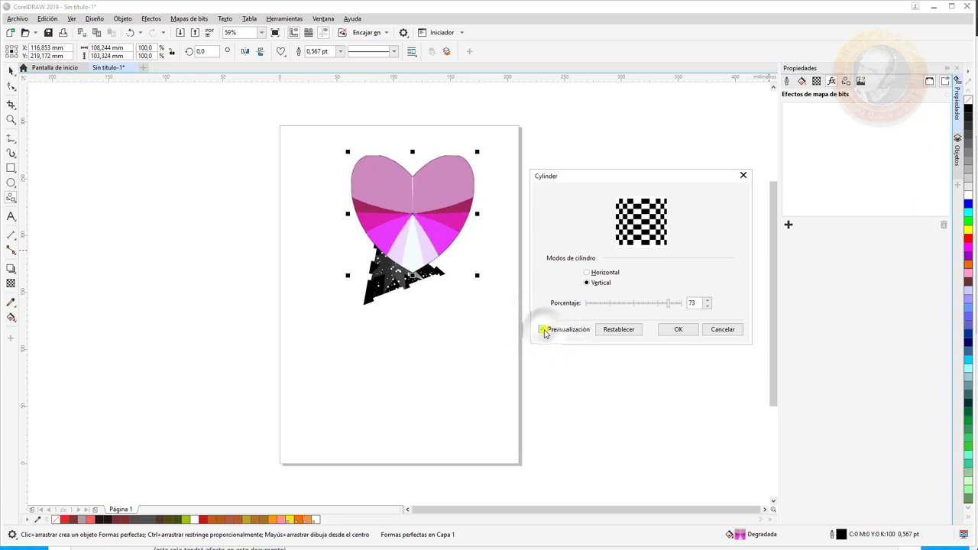
{"action": "left_click", "coordinate": [723, 328]}
Try the Plegado de esquina 3D effect on the heart, comparing opaque with transparent paper and horizontal with vertical direction.
{"action": "left_click", "coordinate": [789, 225]}
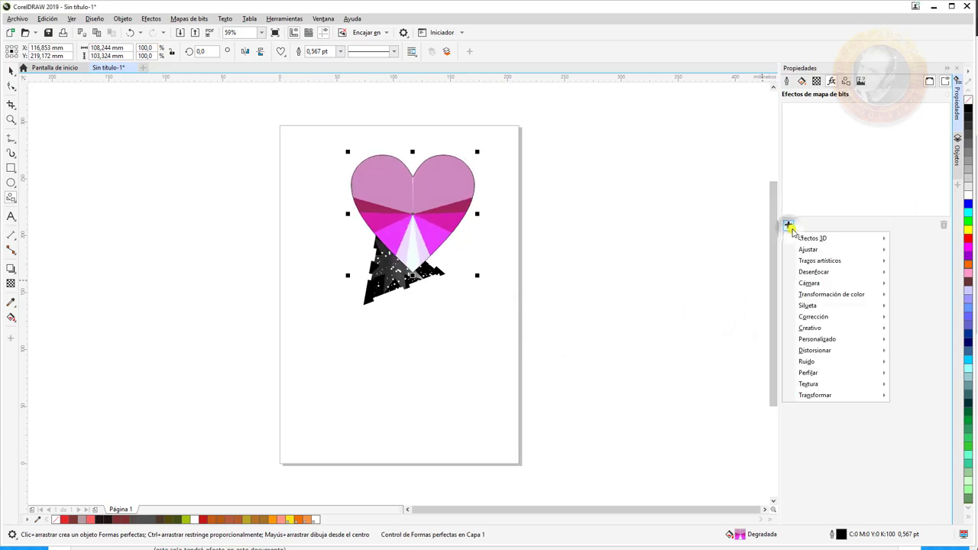
{"action": "mouse_move", "coordinate": [808, 238]}
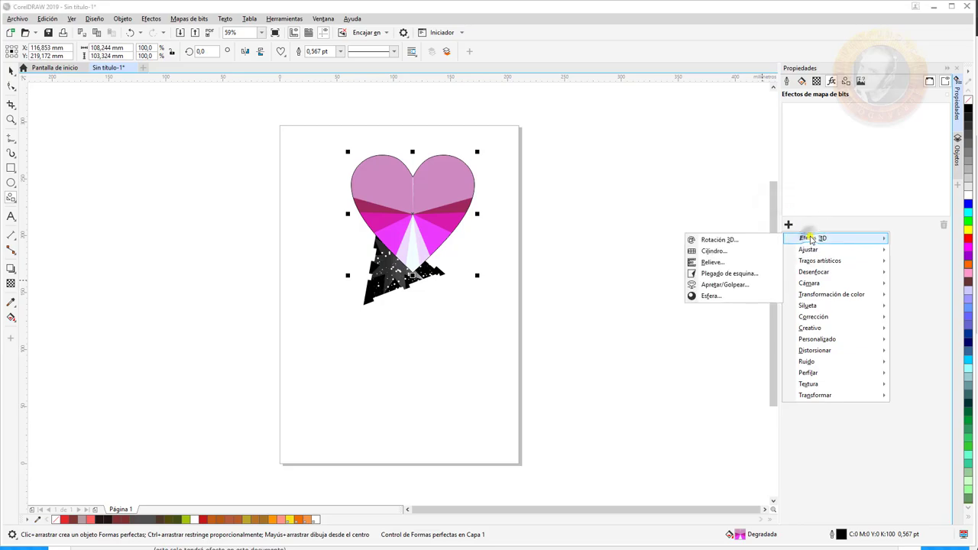
{"action": "left_click", "coordinate": [730, 274]}
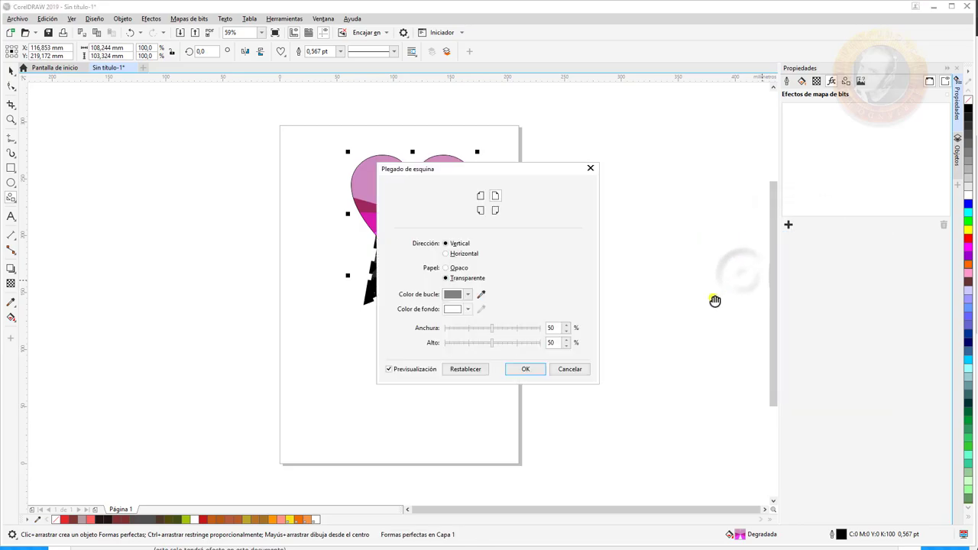
{"action": "left_click_drag", "start_coordinate": [454, 173], "coordinate": [591, 157]}
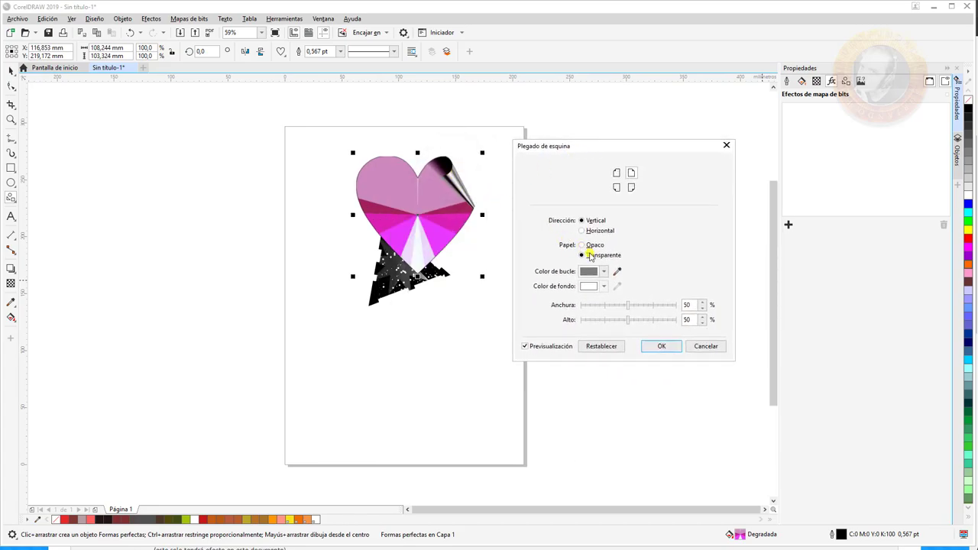
{"action": "left_click", "coordinate": [605, 271]}
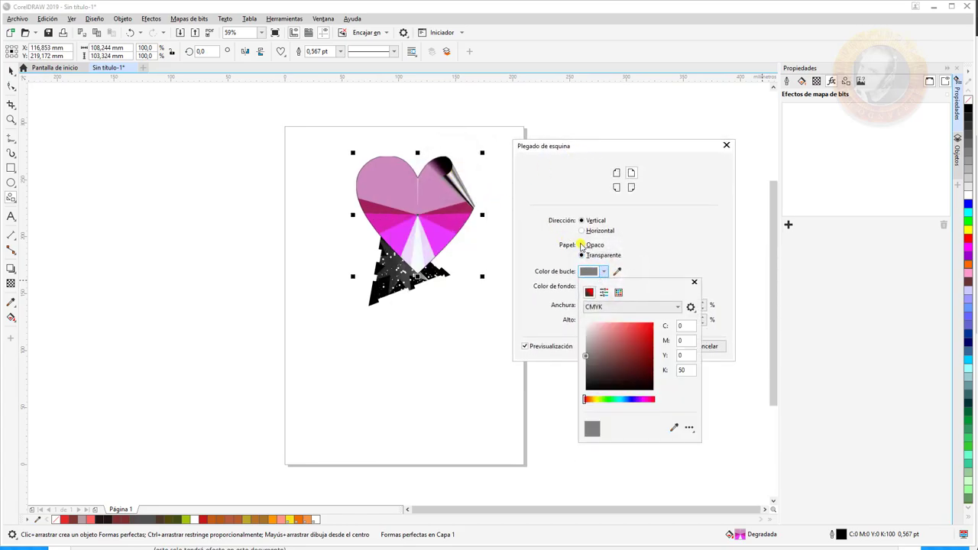
{"action": "left_click", "coordinate": [582, 246]}
{"action": "left_click", "coordinate": [582, 245]}
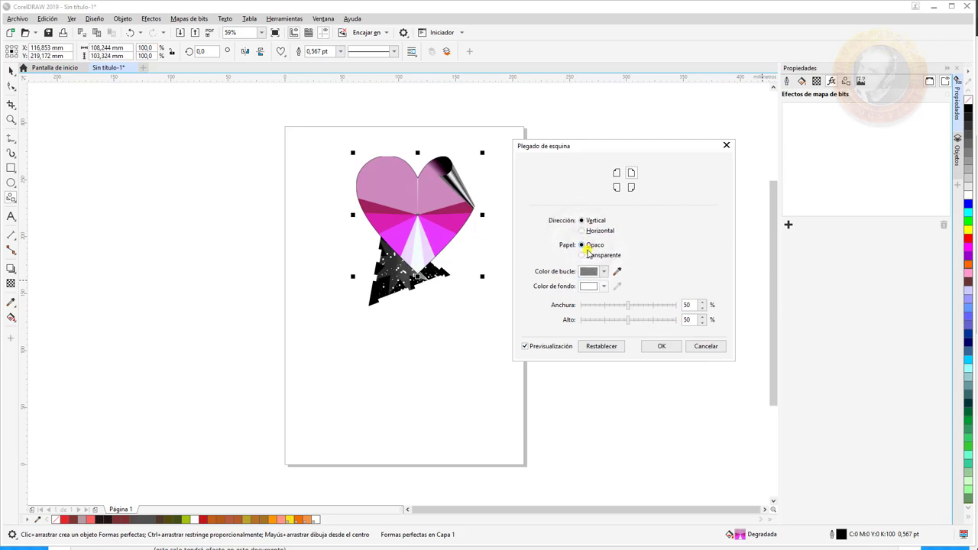
{"action": "left_click", "coordinate": [582, 245]}
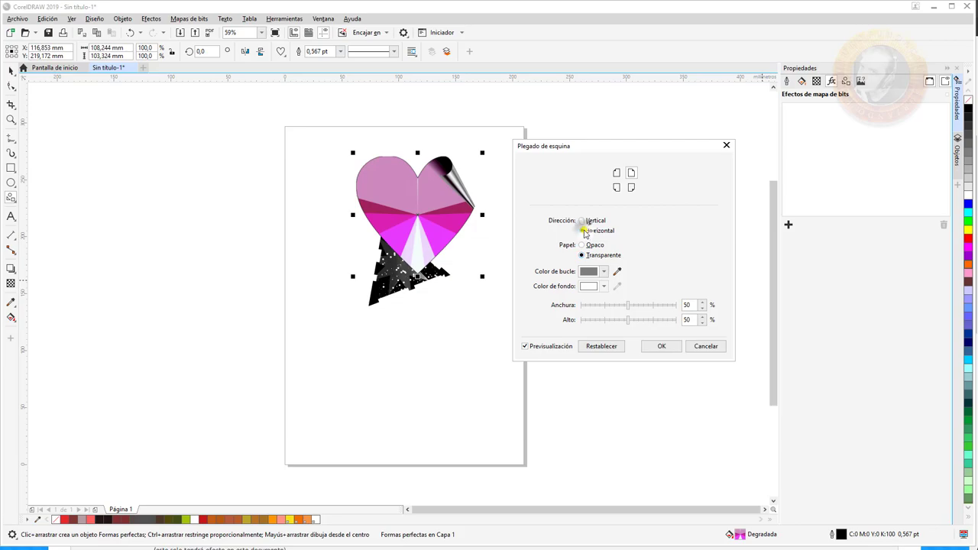
{"action": "left_click", "coordinate": [582, 220]}
Try a white curl colour with 64 percent width and 43 percent height for the corner fold, and discard the effect.
{"action": "left_click", "coordinate": [603, 272]}
{"action": "left_click_drag", "start_coordinate": [593, 339], "coordinate": [574, 308]}
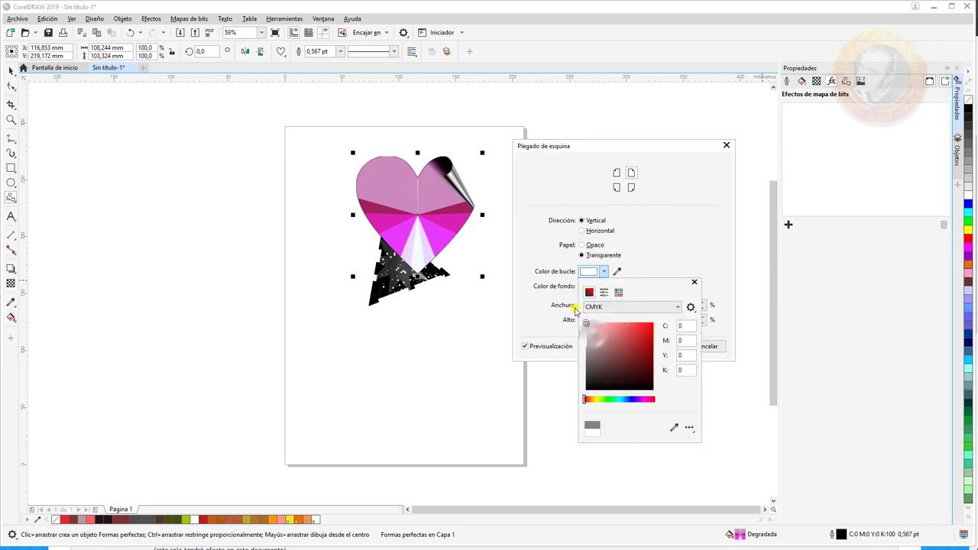
{"action": "left_click", "coordinate": [654, 236]}
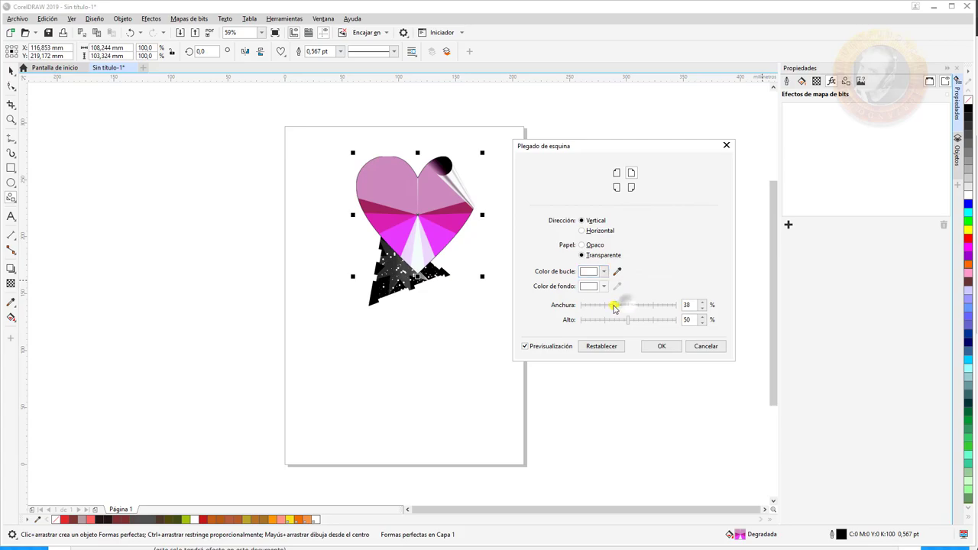
{"action": "left_click_drag", "start_coordinate": [616, 306], "coordinate": [602, 307]}
{"action": "left_click", "coordinate": [639, 305]}
{"action": "left_click", "coordinate": [623, 321]}
{"action": "left_click", "coordinate": [620, 321]}
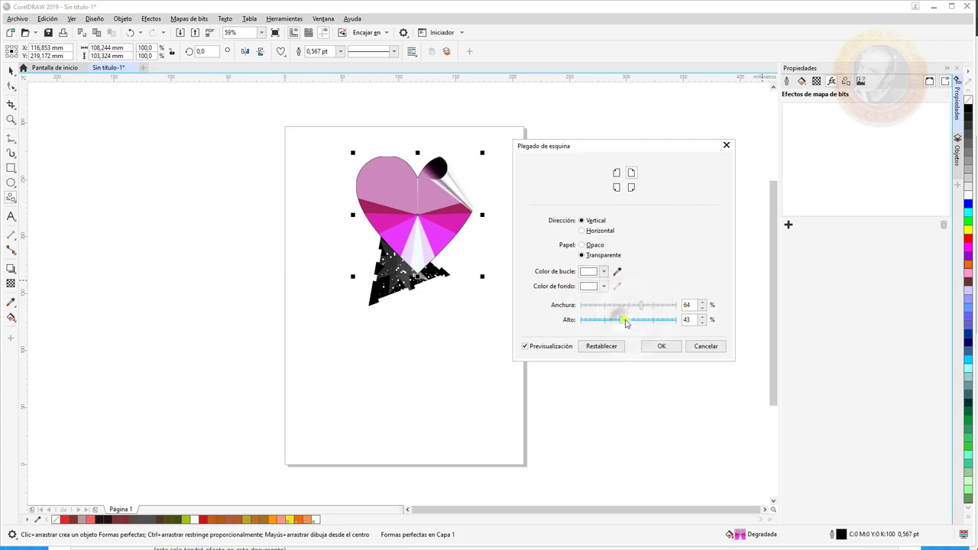
{"action": "left_click", "coordinate": [707, 346]}
Try the Apretar/Golpear 3D effect on the heart with a value of -1 and discard it.
{"action": "left_click", "coordinate": [789, 226]}
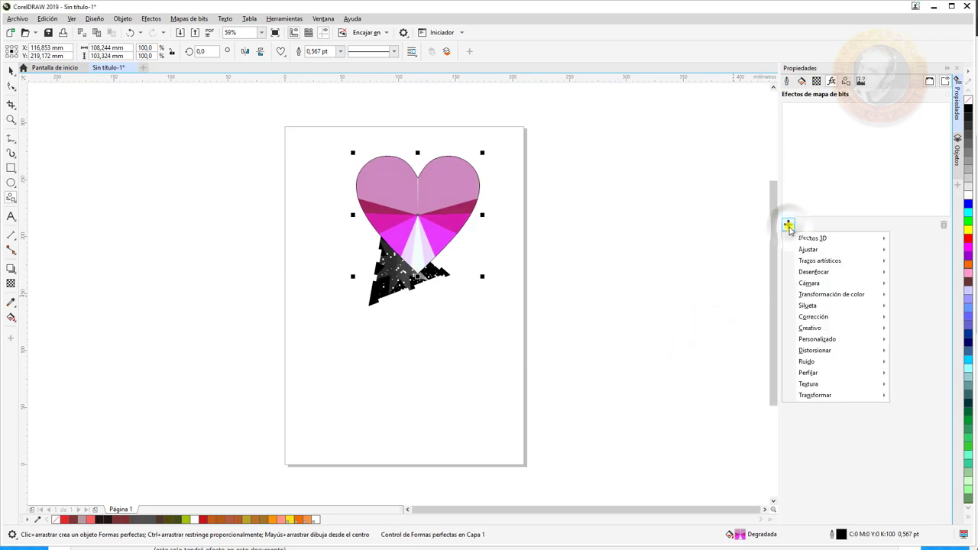
{"action": "mouse_move", "coordinate": [801, 243]}
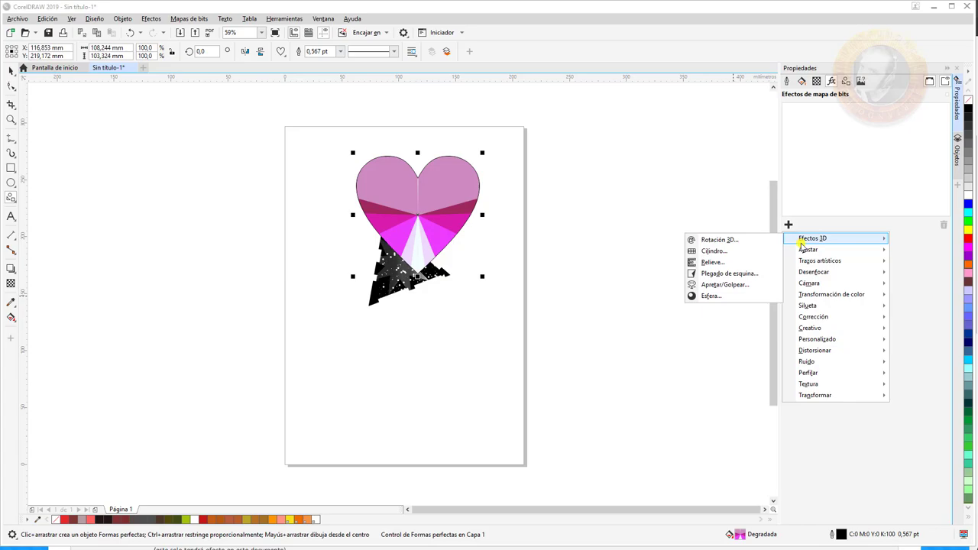
{"action": "left_click", "coordinate": [720, 285]}
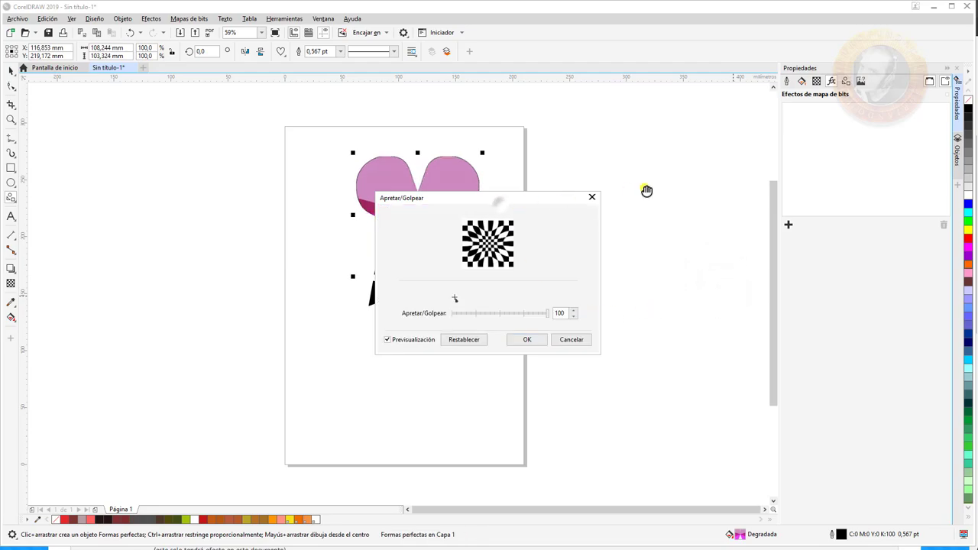
{"action": "left_click_drag", "start_coordinate": [535, 201], "coordinate": [674, 176]}
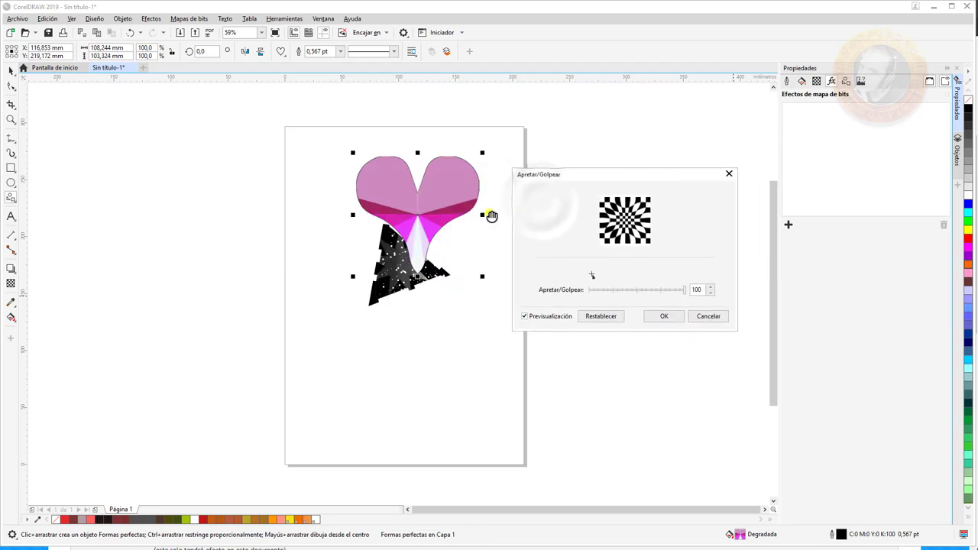
{"action": "left_click_drag", "start_coordinate": [654, 293], "coordinate": [614, 293]}
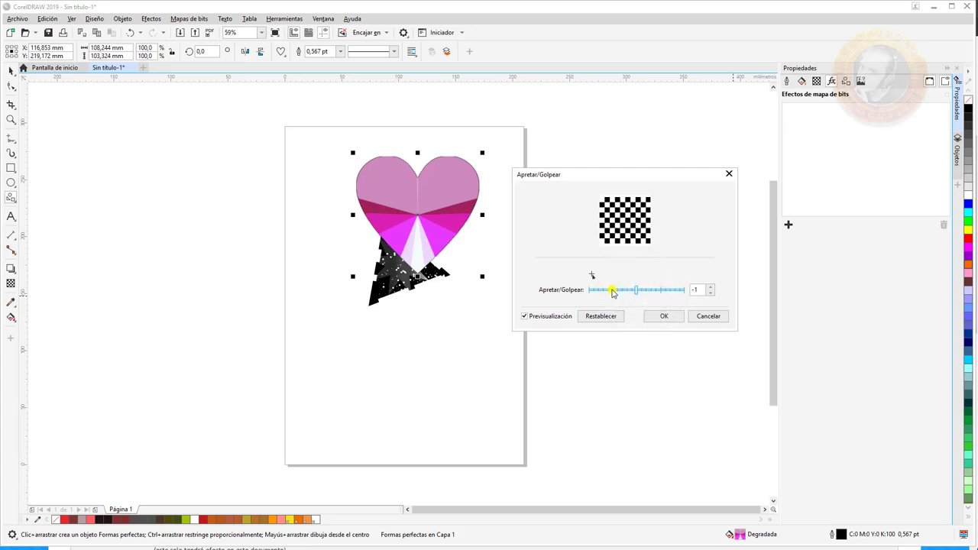
{"action": "left_click", "coordinate": [708, 316]}
Try the Esfera 3D effect on the heart at 76 percent, optimized for speed, and discard it.
{"action": "left_click", "coordinate": [788, 225]}
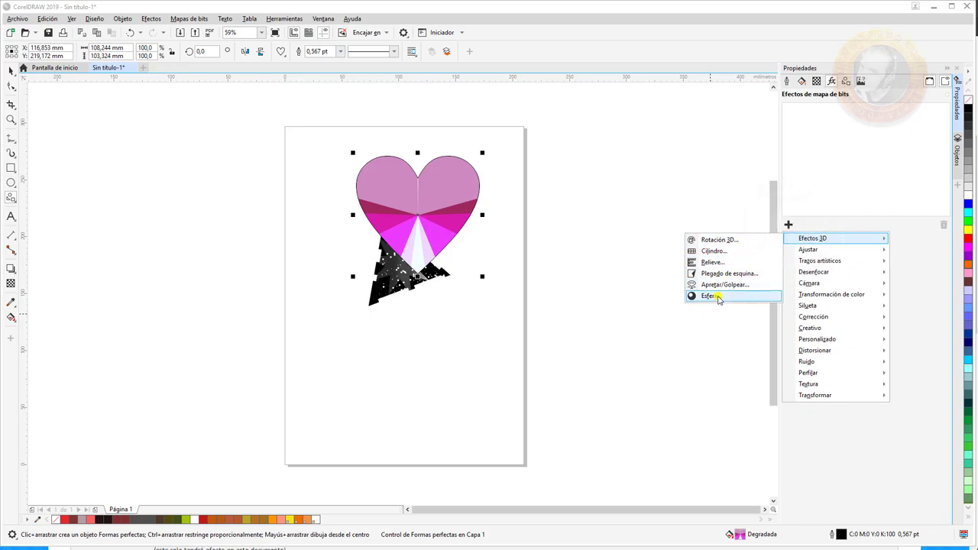
{"action": "left_click", "coordinate": [718, 298]}
{"action": "left_click_drag", "start_coordinate": [547, 193], "coordinate": [718, 196]}
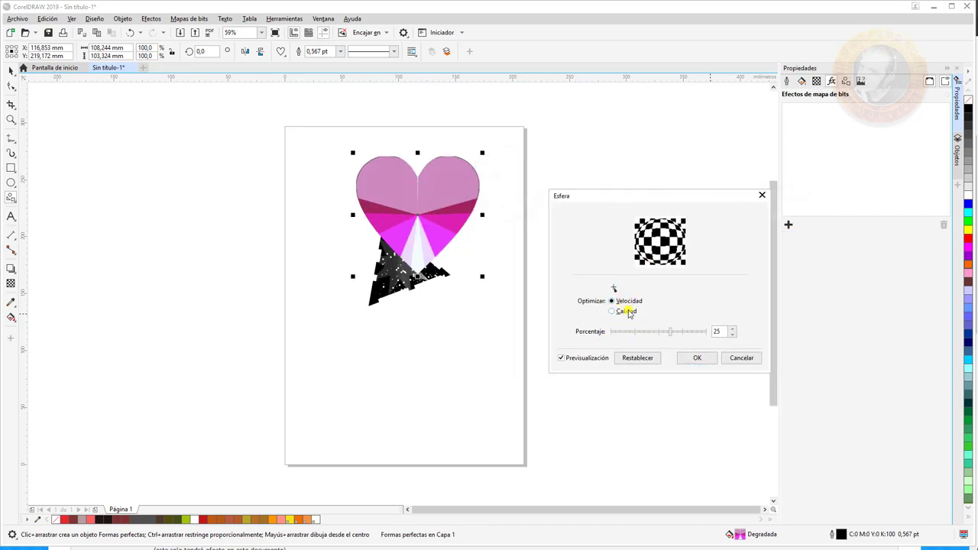
{"action": "left_click", "coordinate": [638, 303]}
{"action": "left_click_drag", "start_coordinate": [669, 331], "coordinate": [694, 331]}
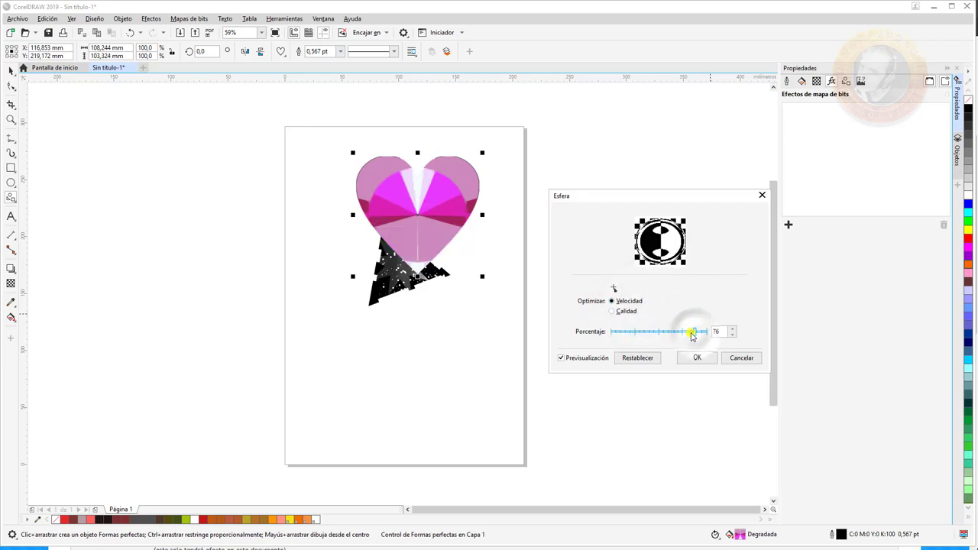
{"action": "left_click", "coordinate": [678, 331]}
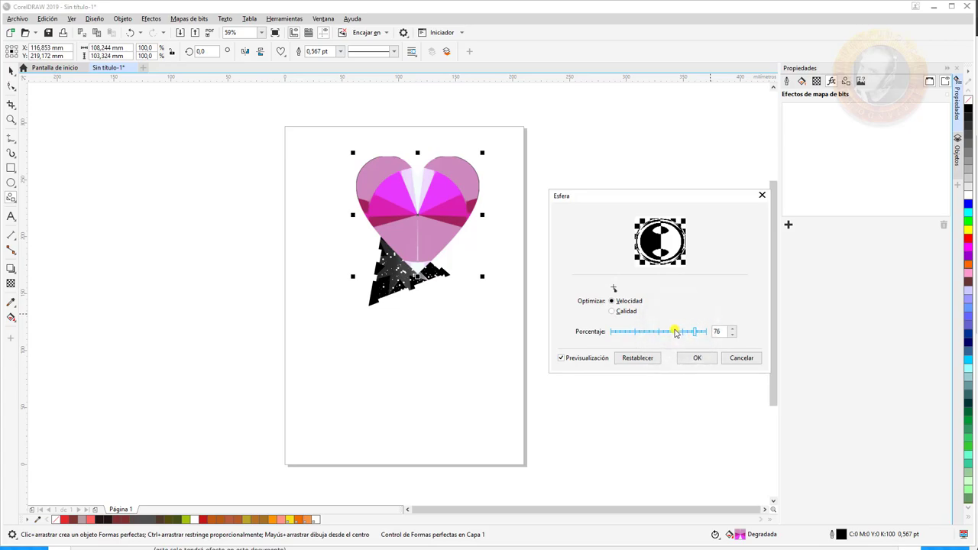
{"action": "left_click", "coordinate": [741, 356]}
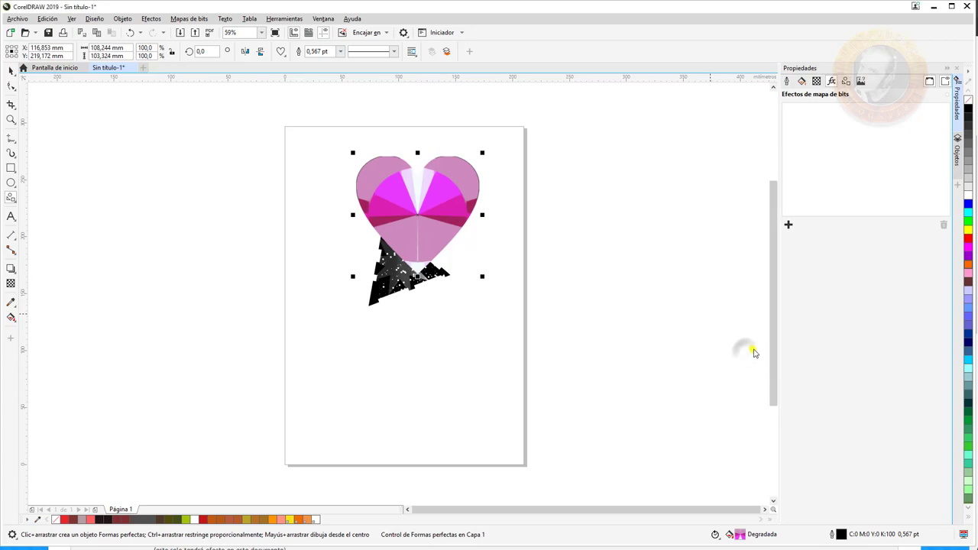
Apply the Ajuste automático adjustment to the heart.
{"action": "left_click", "coordinate": [788, 224]}
{"action": "mouse_move", "coordinate": [815, 252]}
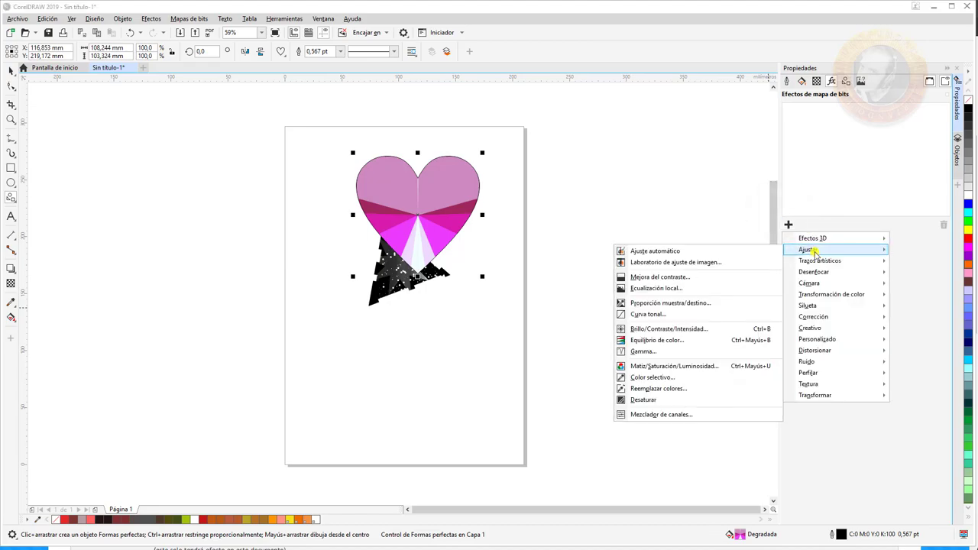
{"action": "left_click", "coordinate": [651, 252]}
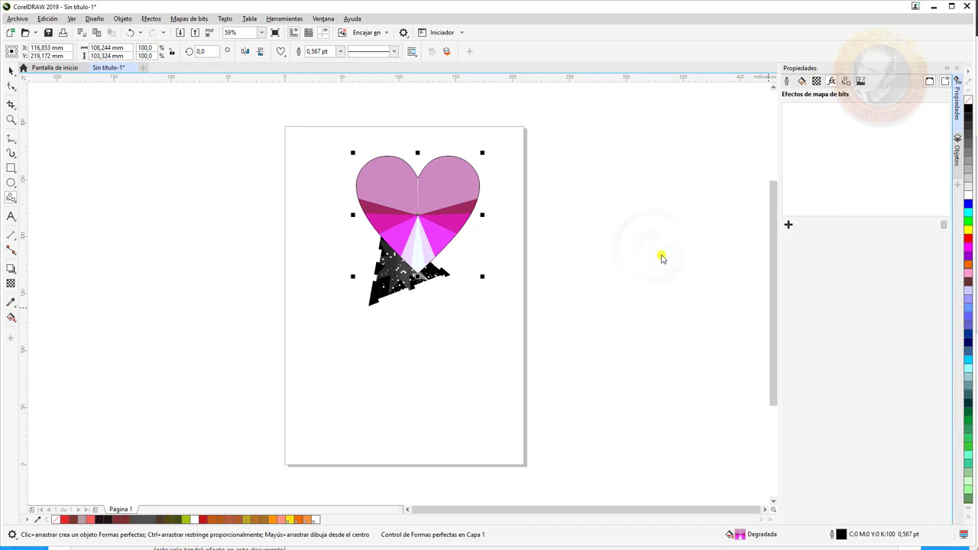
Try contrast enhancement on the heart with the output range maximum at 120, restore it to 255, and discard the adjustment.
{"action": "left_click", "coordinate": [788, 224]}
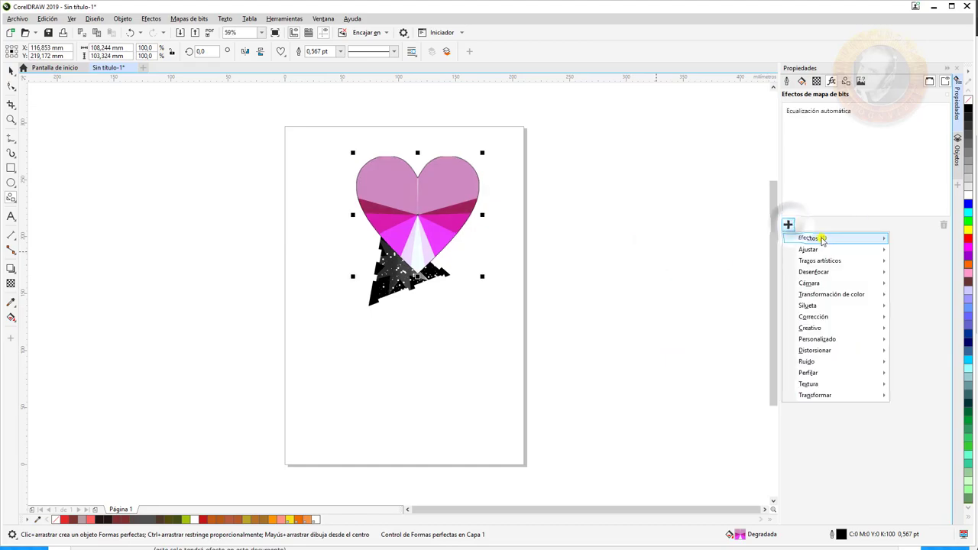
{"action": "mouse_move", "coordinate": [812, 251]}
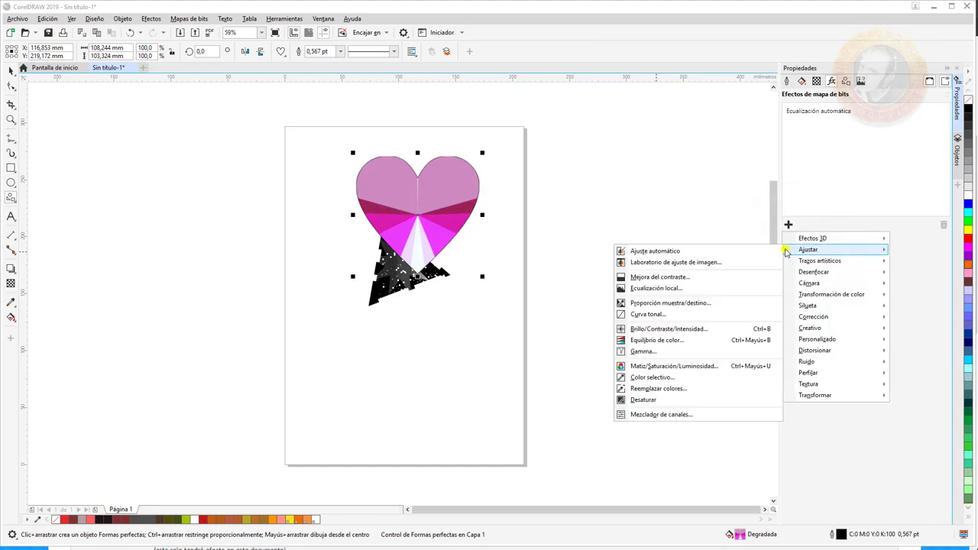
{"action": "left_click", "coordinate": [650, 278]}
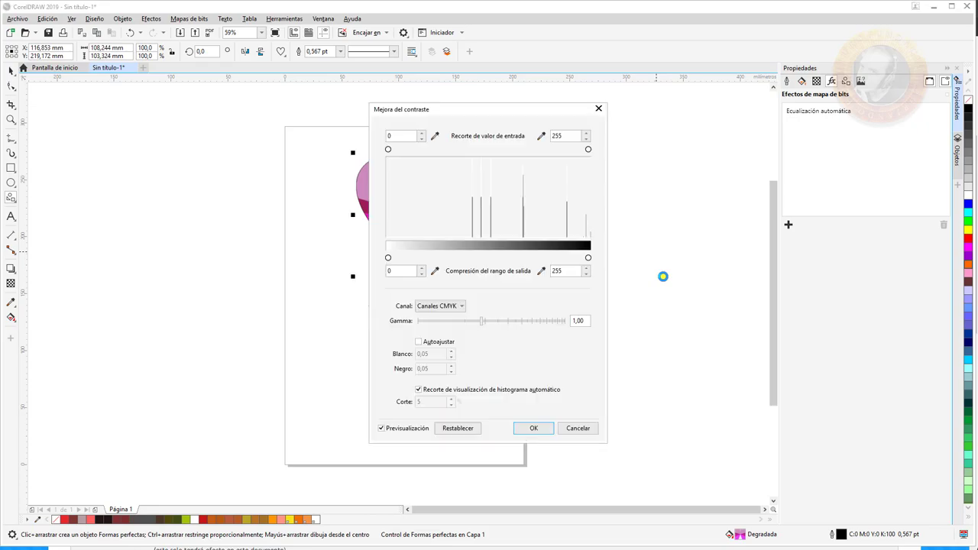
{"action": "left_click_drag", "start_coordinate": [480, 114], "coordinate": [711, 89]}
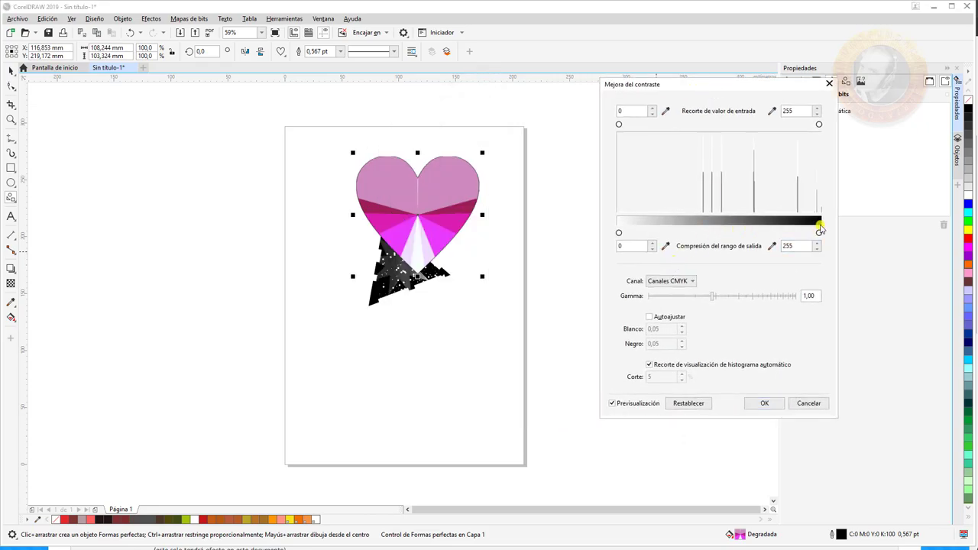
{"action": "left_click_drag", "start_coordinate": [821, 233], "coordinate": [713, 233]}
{"action": "mouse_move", "coordinate": [628, 234]}
{"action": "left_mouse_down"}
{"action": "mouse_move", "coordinate": [654, 227]}
{"action": "mouse_move", "coordinate": [615, 234]}
{"action": "left_mouse_up"}
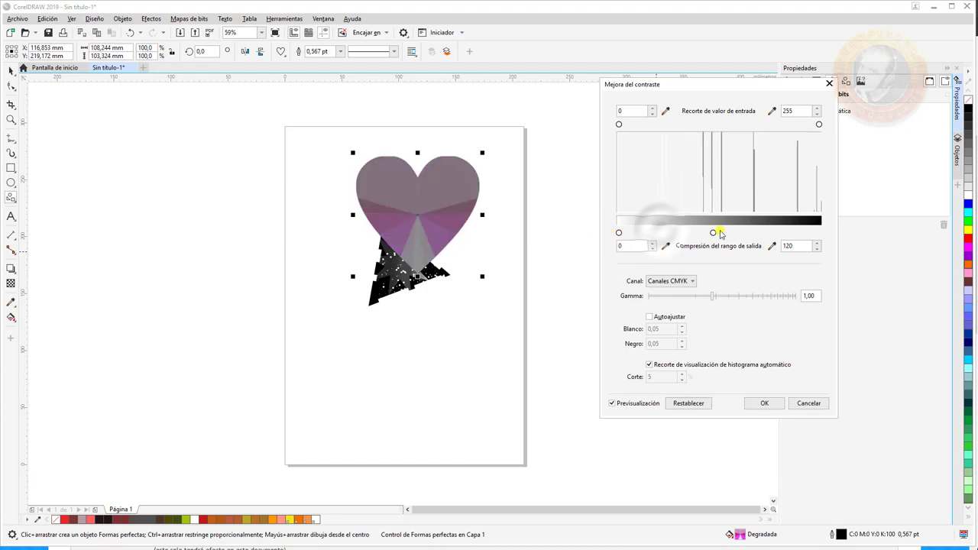
{"action": "left_click_drag", "start_coordinate": [714, 233], "coordinate": [818, 233]}
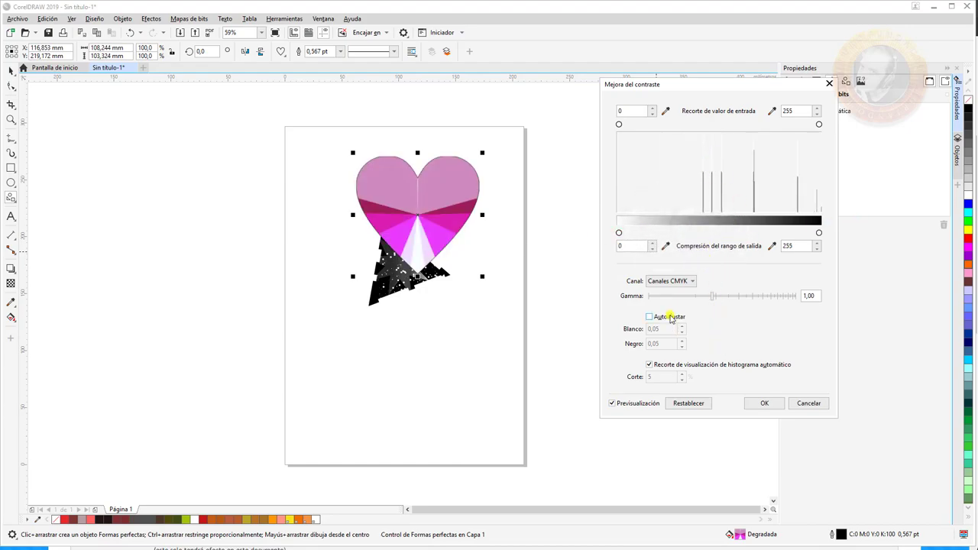
{"action": "left_click", "coordinate": [809, 404]}
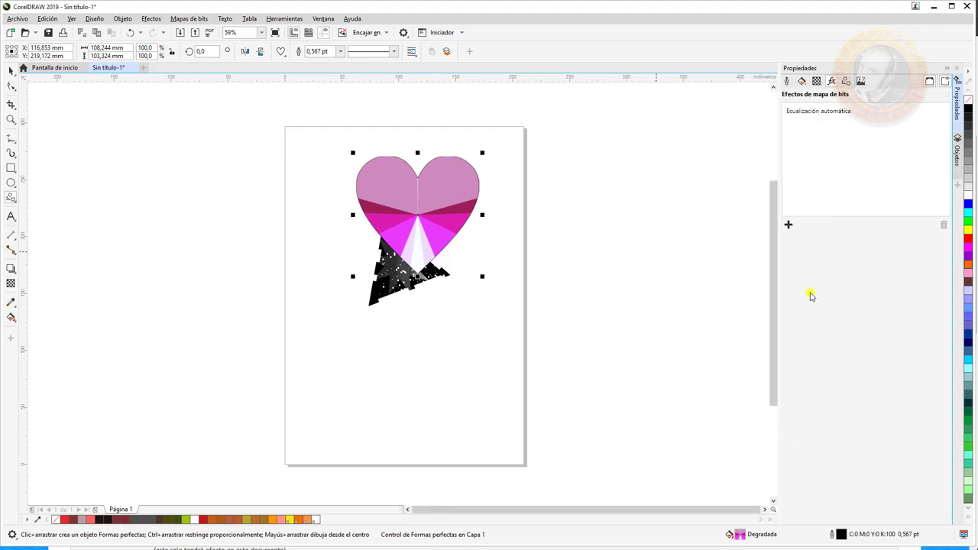
Try a Brillo/Contraste/Intensidad adjustment on the heart with brightness 6, contrast -6 and intensity 71, and discard it.
{"action": "left_click", "coordinate": [789, 225]}
{"action": "mouse_move", "coordinate": [808, 249]}
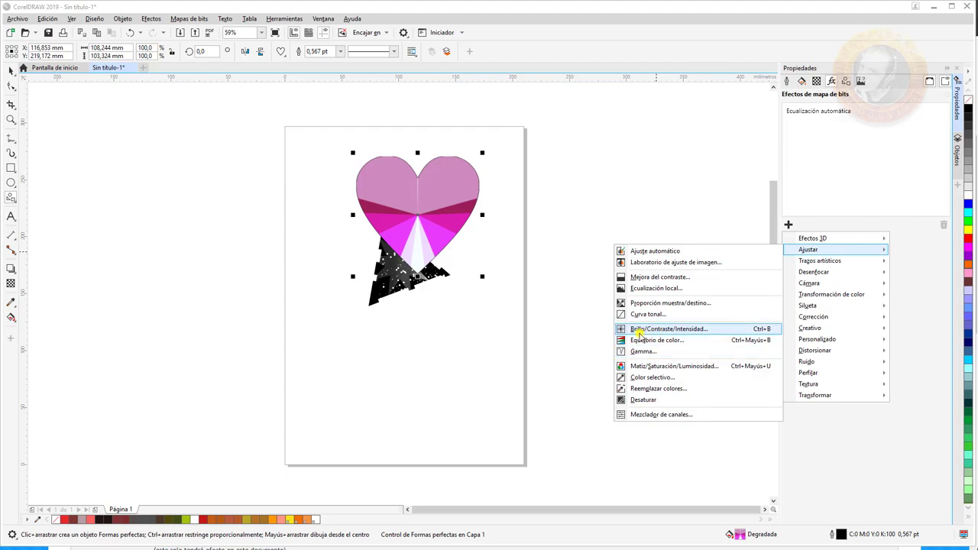
{"action": "left_click", "coordinate": [680, 328]}
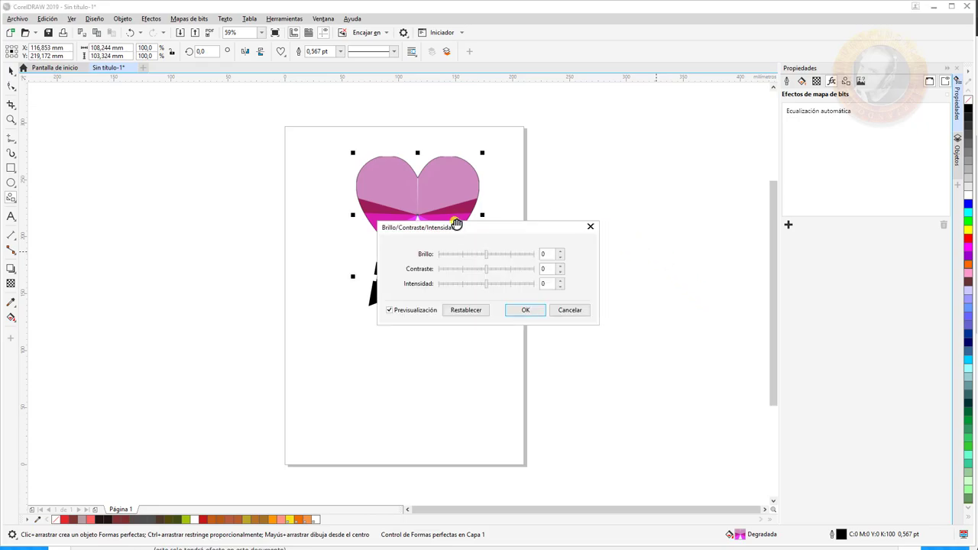
{"action": "left_click_drag", "start_coordinate": [466, 229], "coordinate": [631, 251]}
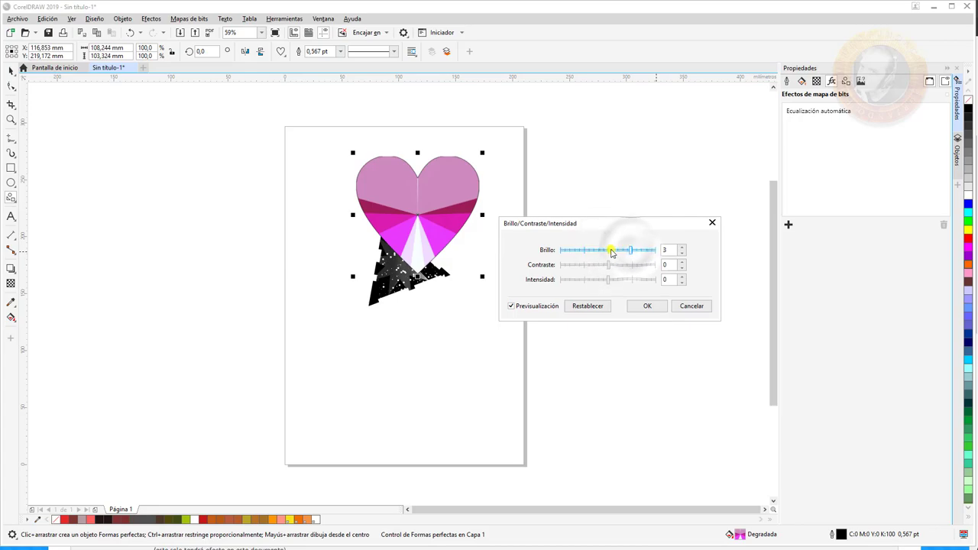
{"action": "left_click_drag", "start_coordinate": [608, 265], "coordinate": [581, 269]}
{"action": "left_click_drag", "start_coordinate": [584, 268], "coordinate": [641, 279]}
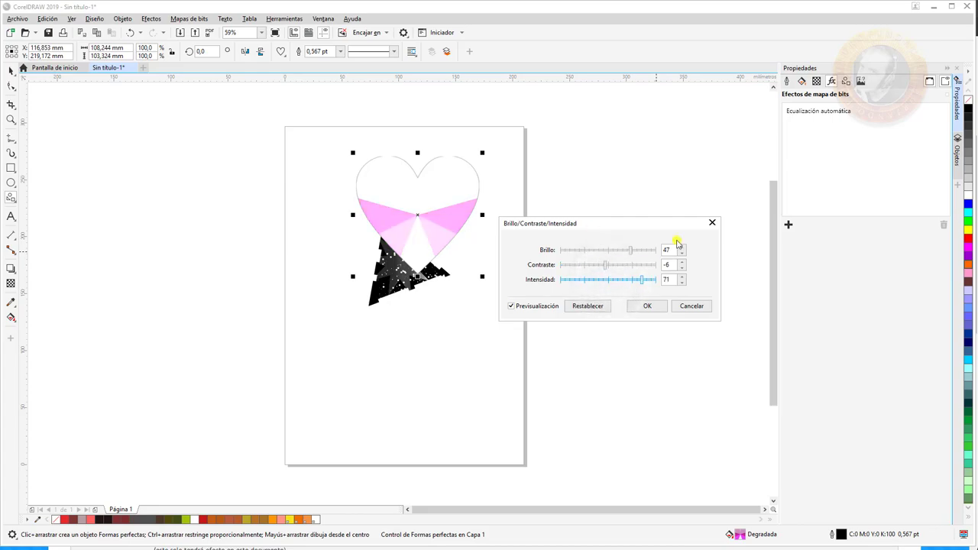
{"action": "left_click_drag", "start_coordinate": [631, 252], "coordinate": [612, 252]}
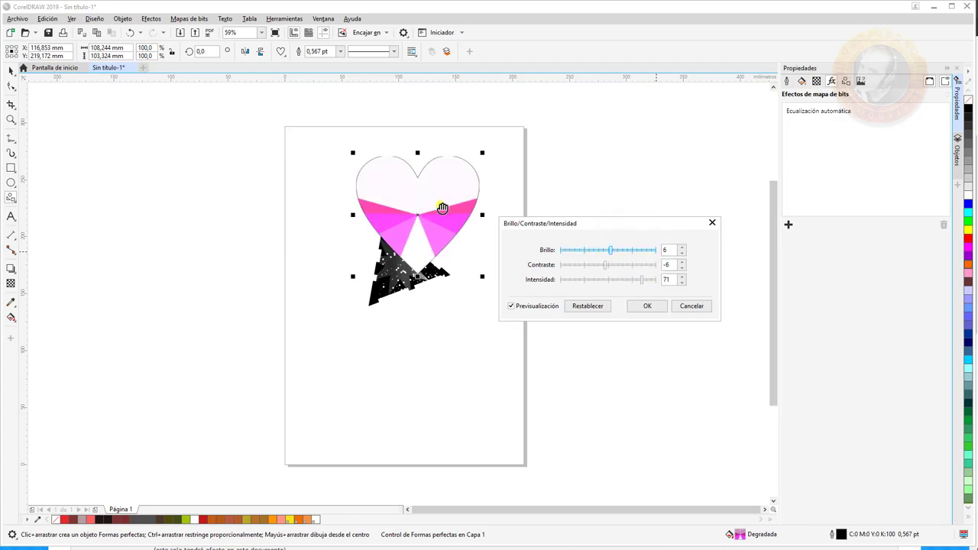
{"action": "left_click", "coordinate": [689, 306]}
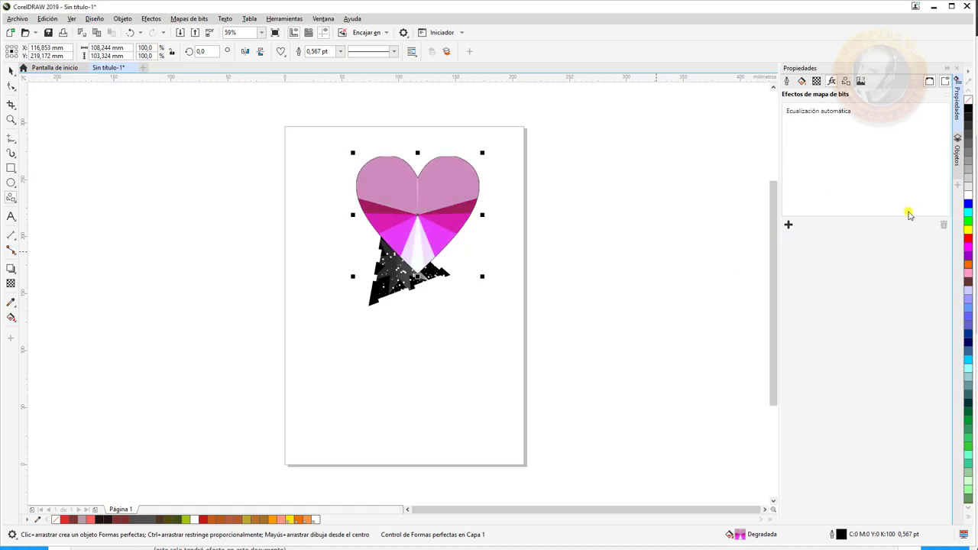
Try the Desaturar adjustment on the heart and undo it.
{"action": "left_click", "coordinate": [788, 226]}
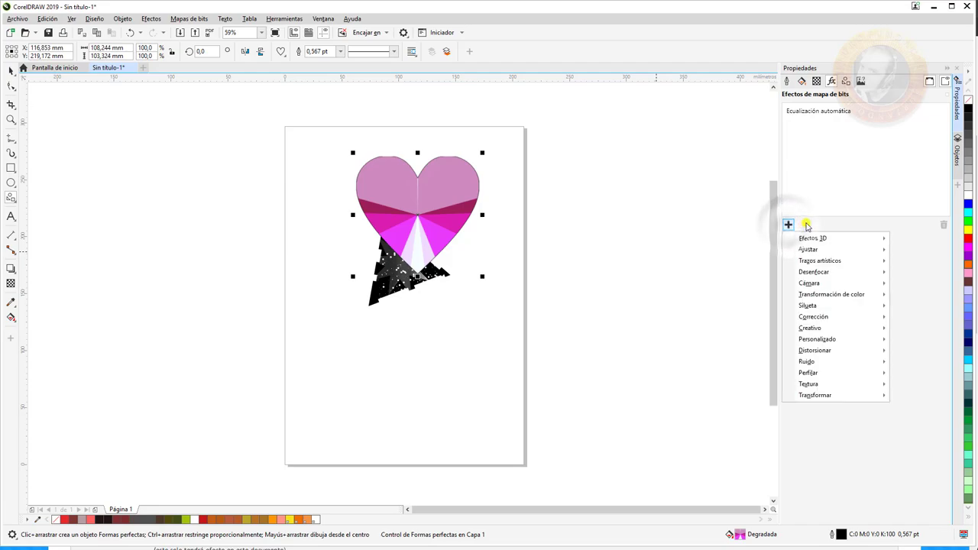
{"action": "mouse_move", "coordinate": [831, 249]}
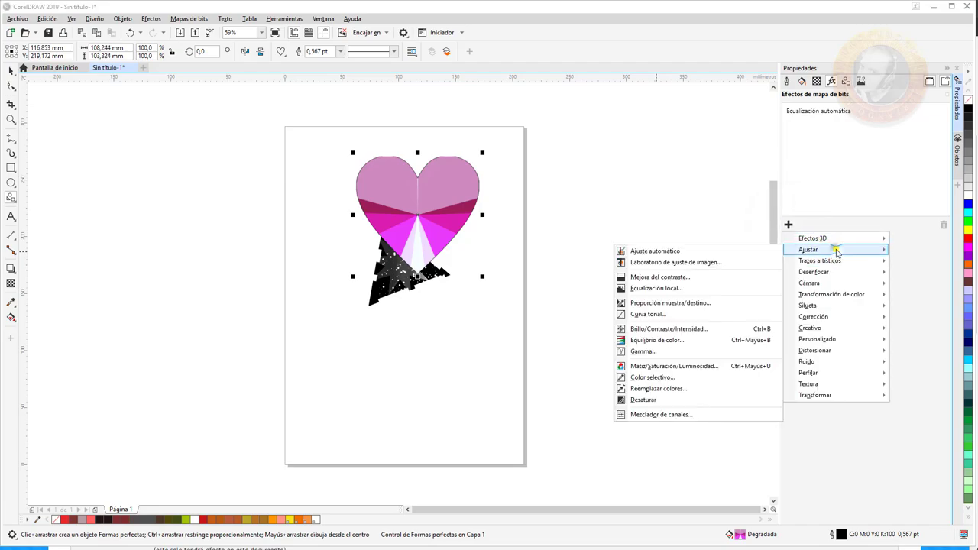
{"action": "left_click", "coordinate": [643, 399]}
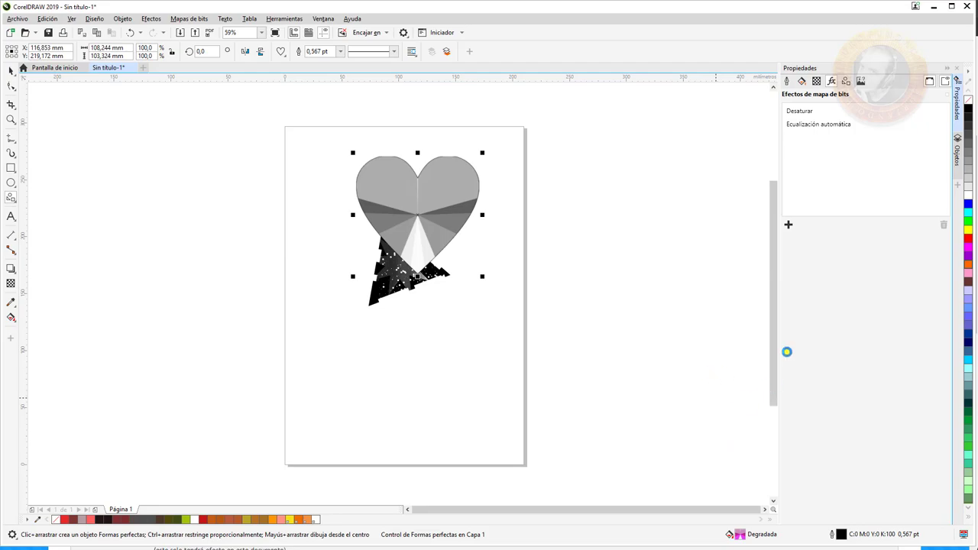
{"action": "key", "text": "ctrl+z"}
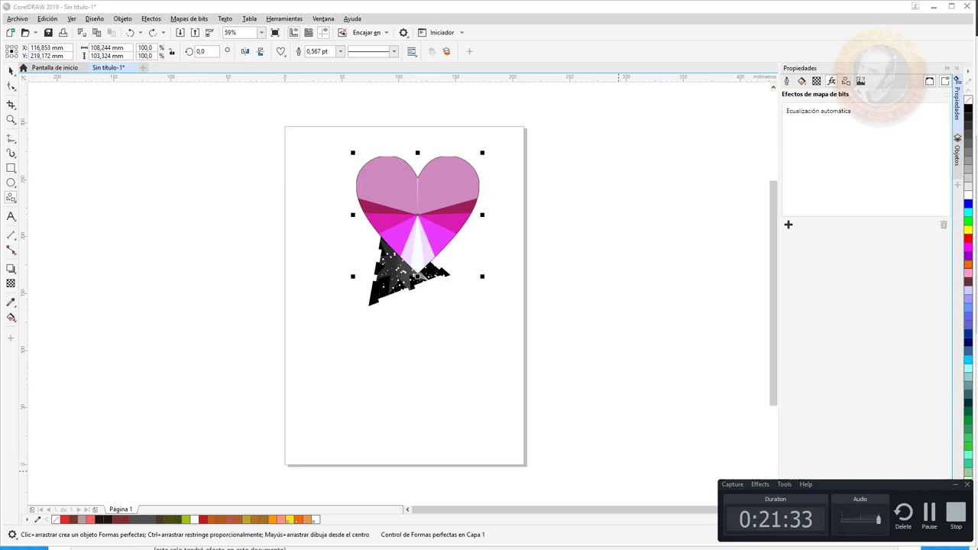
Try an Equilibrio de colores adjustment on the heart with the Cian–Rojo channel at 51.
{"action": "left_click", "coordinate": [788, 225]}
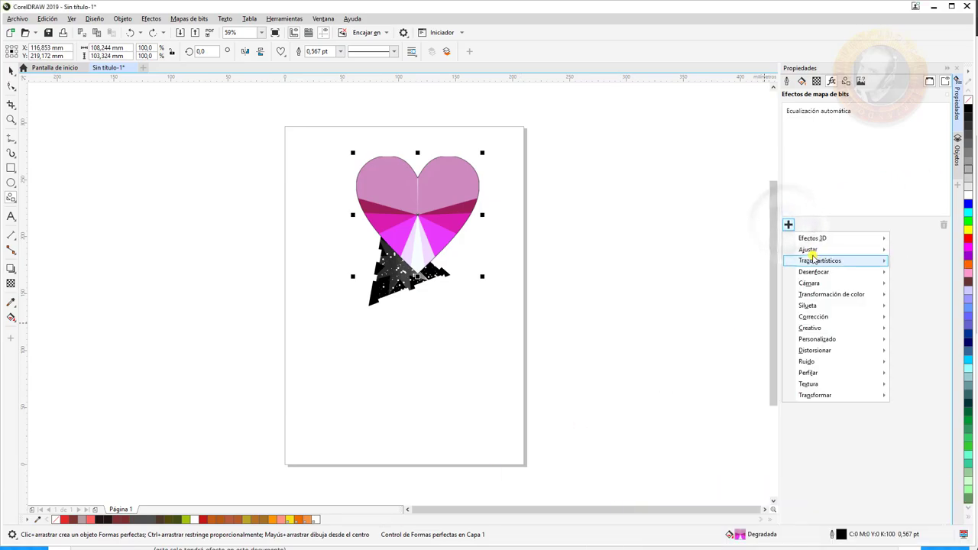
{"action": "mouse_move", "coordinate": [806, 252]}
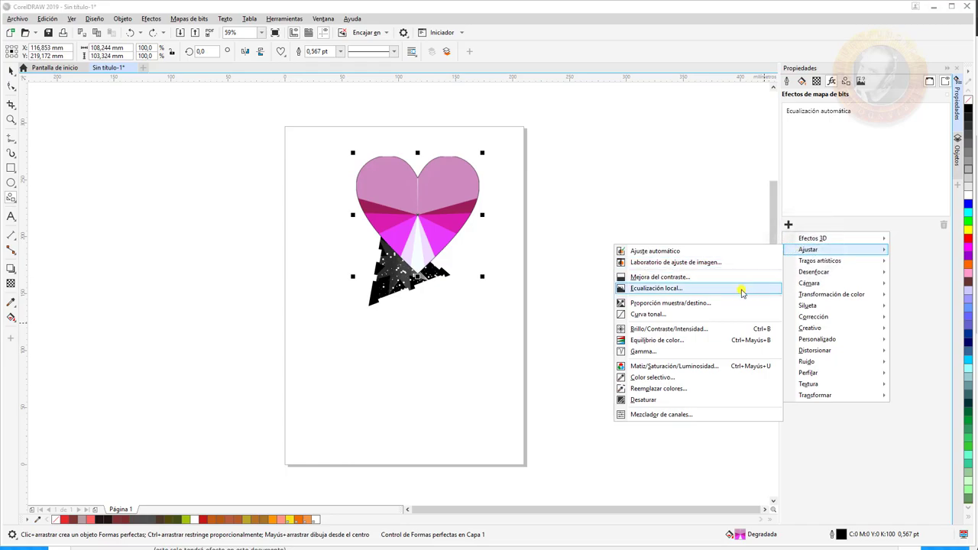
{"action": "left_click", "coordinate": [668, 341]}
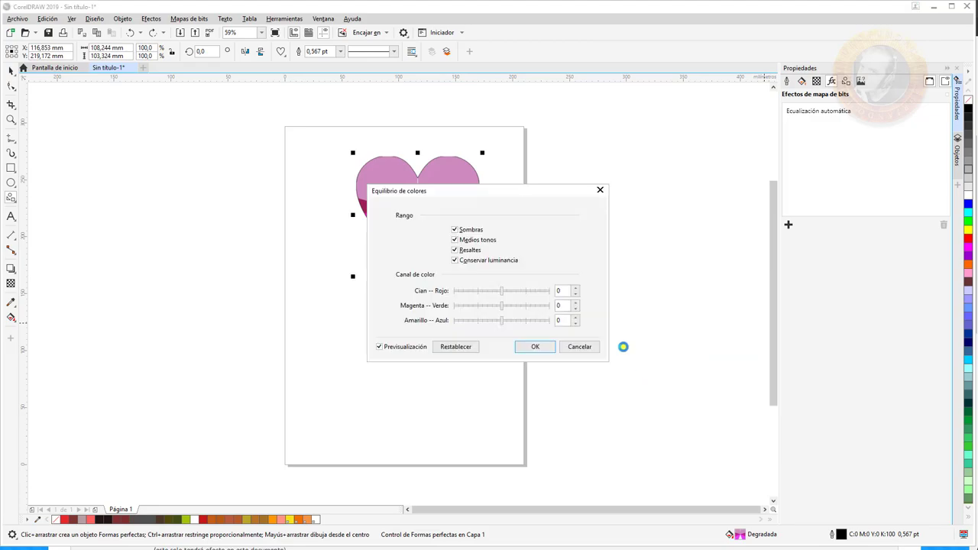
{"action": "left_click_drag", "start_coordinate": [489, 188], "coordinate": [652, 183]}
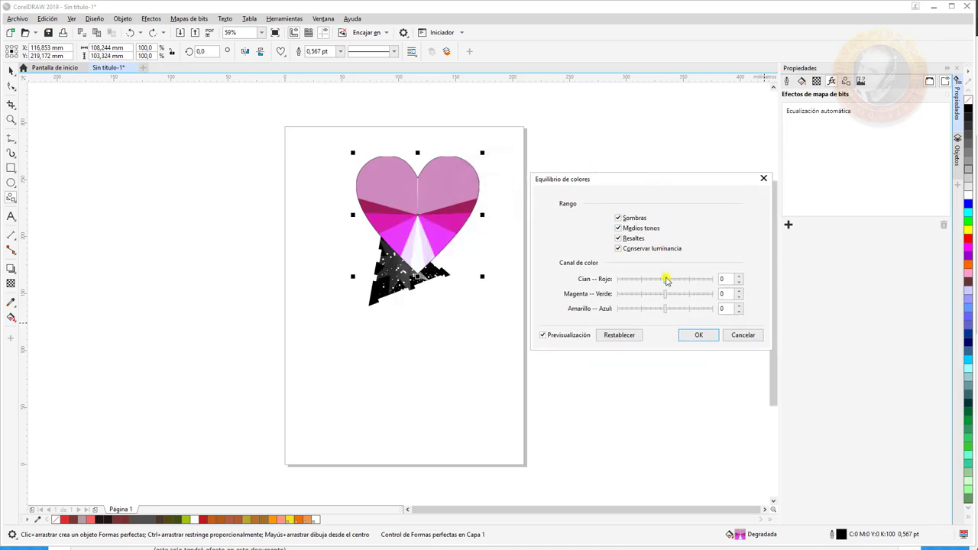
{"action": "left_click_drag", "start_coordinate": [665, 280], "coordinate": [690, 281]}
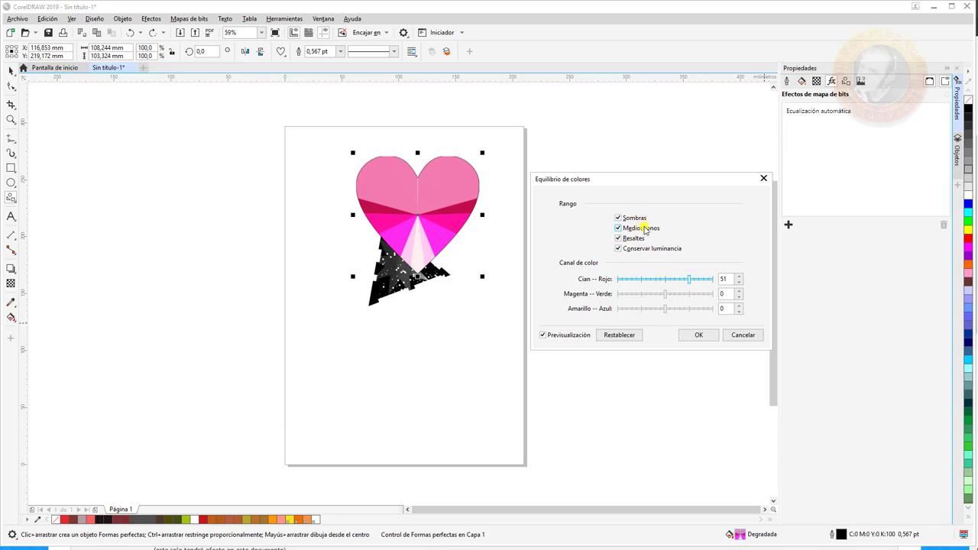
Limit the colour balance to Sombras without Conservar luminancia, try Cian–Rojo at -88, and discard the adjustment.
{"action": "left_click", "coordinate": [617, 228]}
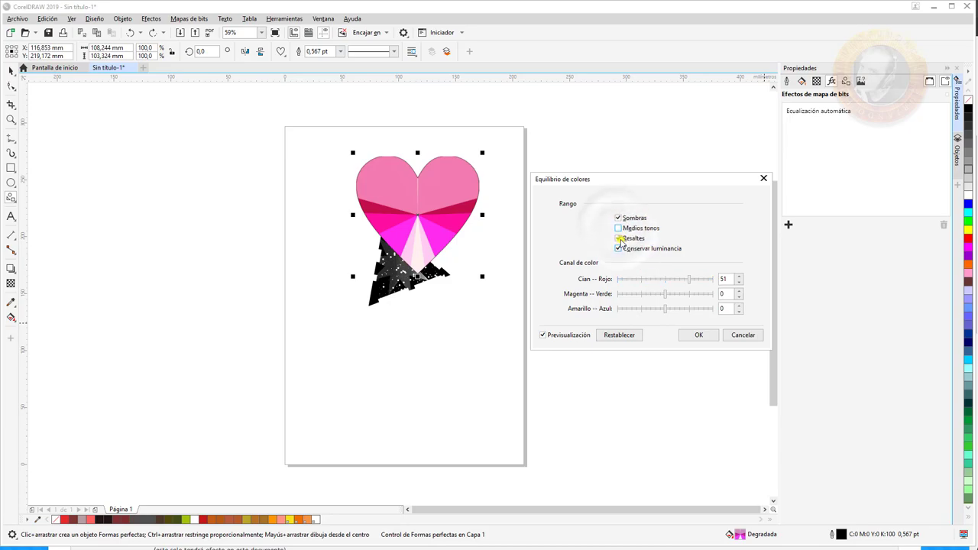
{"action": "left_click", "coordinate": [619, 238]}
{"action": "left_click", "coordinate": [619, 249]}
{"action": "left_click_drag", "start_coordinate": [690, 280], "coordinate": [618, 279]}
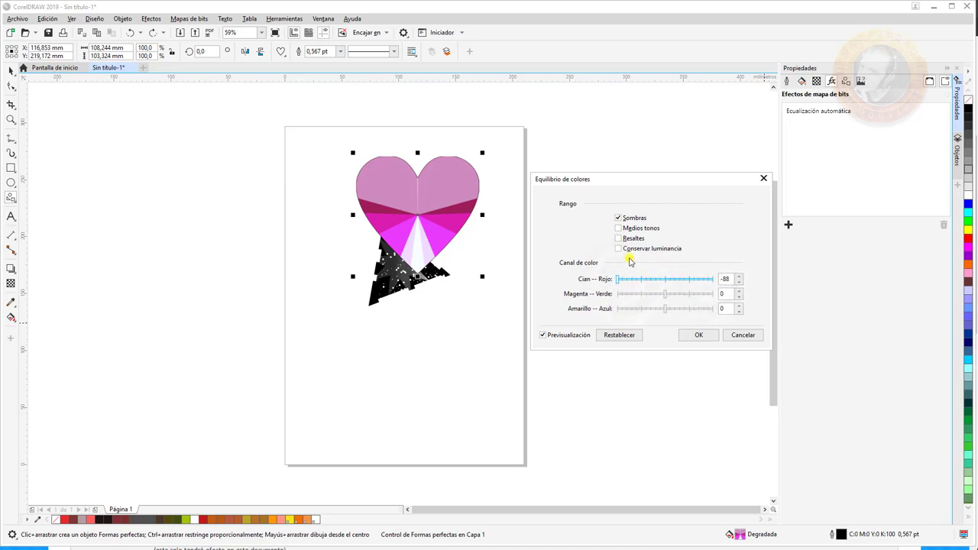
{"action": "left_click", "coordinate": [741, 334]}
{"action": "left_click", "coordinate": [742, 334]}
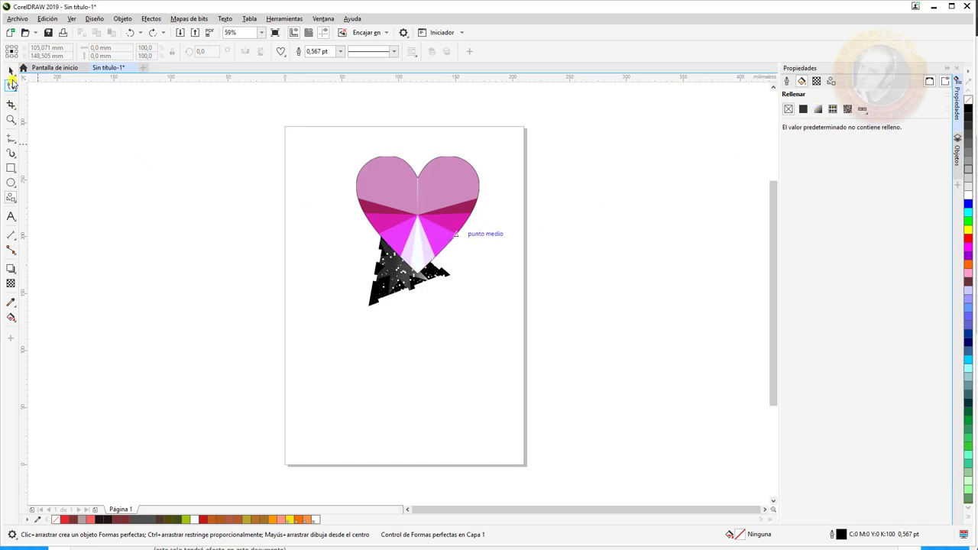
Reselect the heart, try the Puntillista artistic stroke on it at size 9, and discard the effect.
{"action": "left_click", "coordinate": [10, 70]}
{"action": "left_click", "coordinate": [451, 201]}
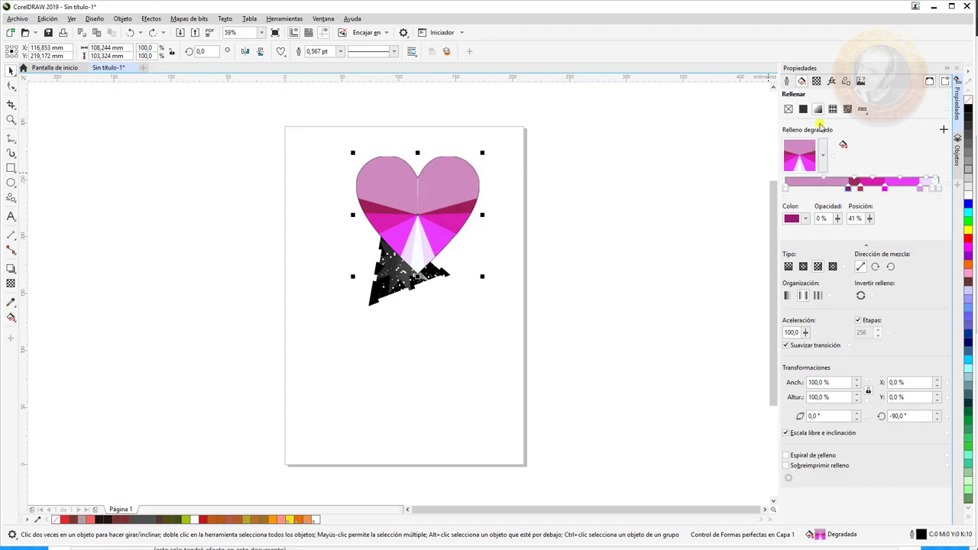
{"action": "left_click", "coordinate": [832, 82]}
{"action": "left_click", "coordinate": [788, 224]}
{"action": "mouse_move", "coordinate": [821, 261]}
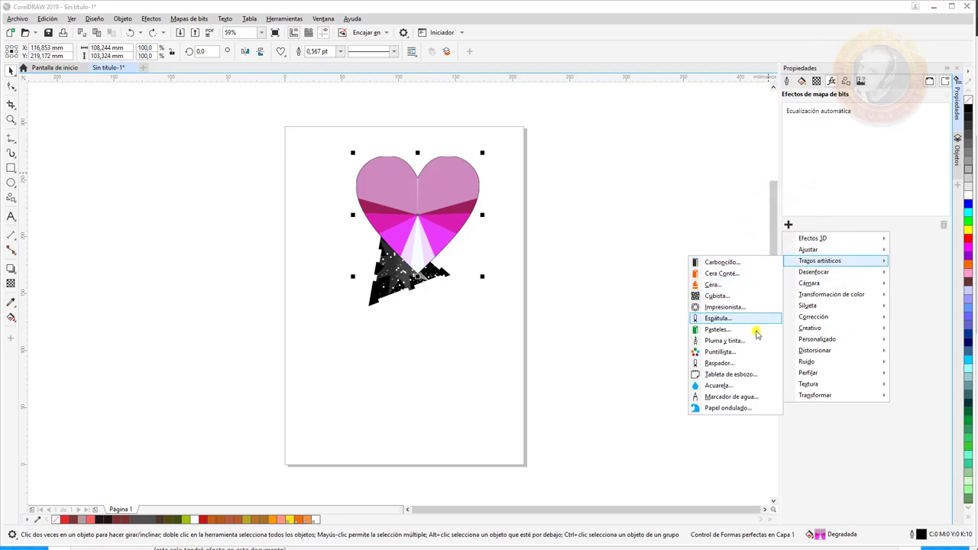
{"action": "left_click", "coordinate": [721, 352]}
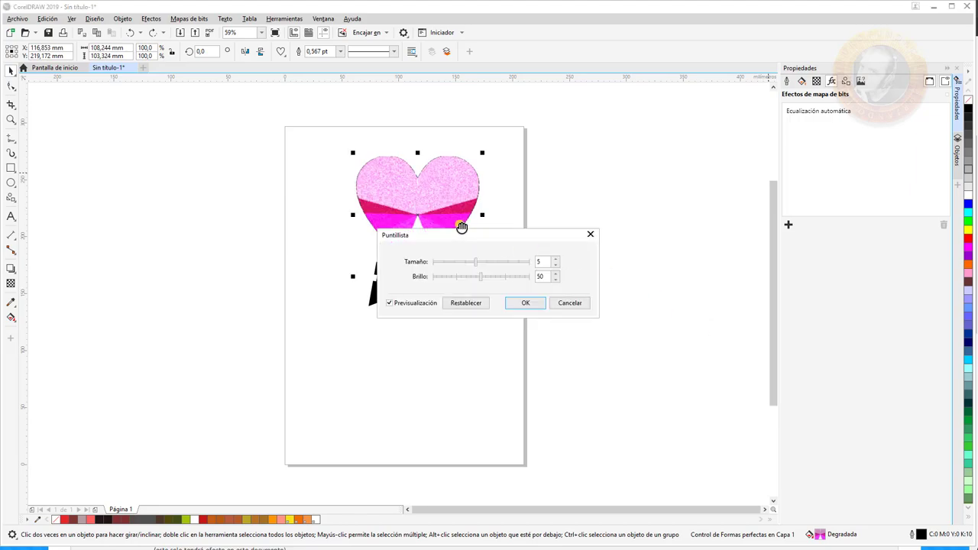
{"action": "left_click_drag", "start_coordinate": [483, 239], "coordinate": [660, 233]}
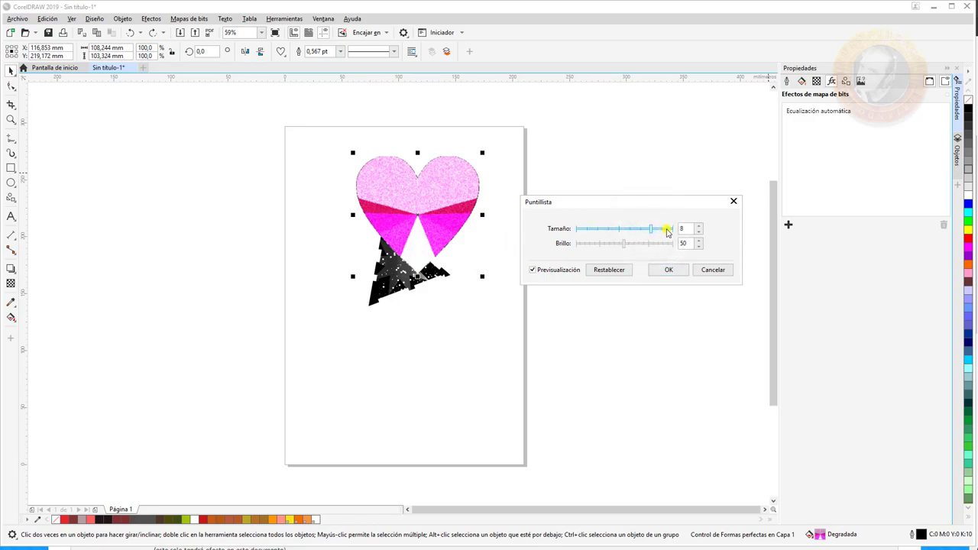
{"action": "left_click_drag", "start_coordinate": [667, 231], "coordinate": [679, 227]}
{"action": "left_click", "coordinate": [535, 272]}
{"action": "left_click", "coordinate": [535, 271]}
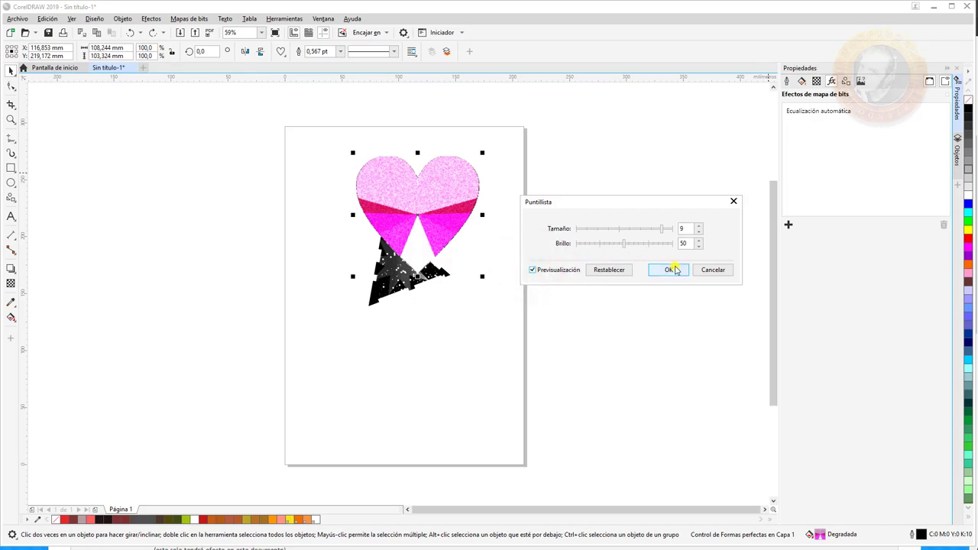
{"action": "left_click", "coordinate": [713, 270]}
Try a Desenfoque gaussiano on the heart with a radius of 20,7 pixels and discard it.
{"action": "left_click", "coordinate": [795, 227]}
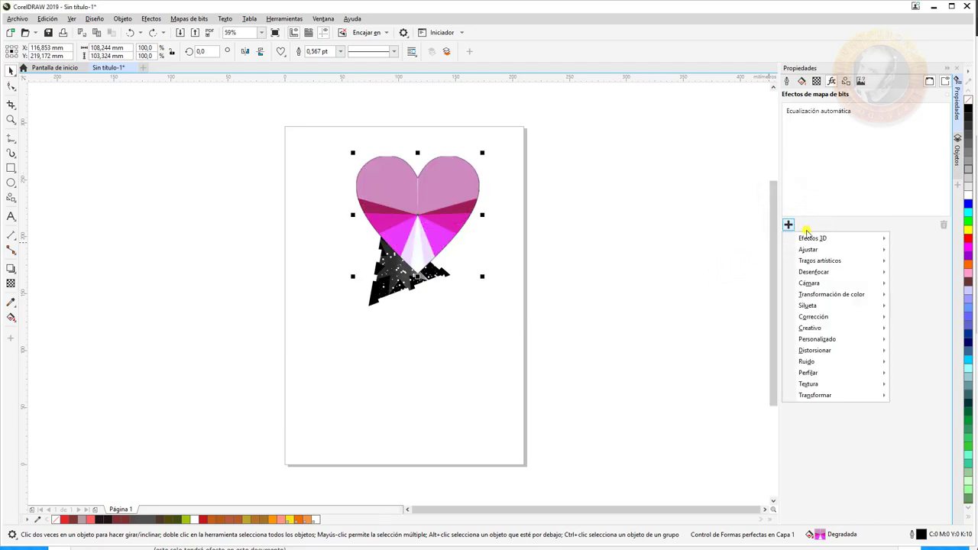
{"action": "mouse_move", "coordinate": [848, 305]}
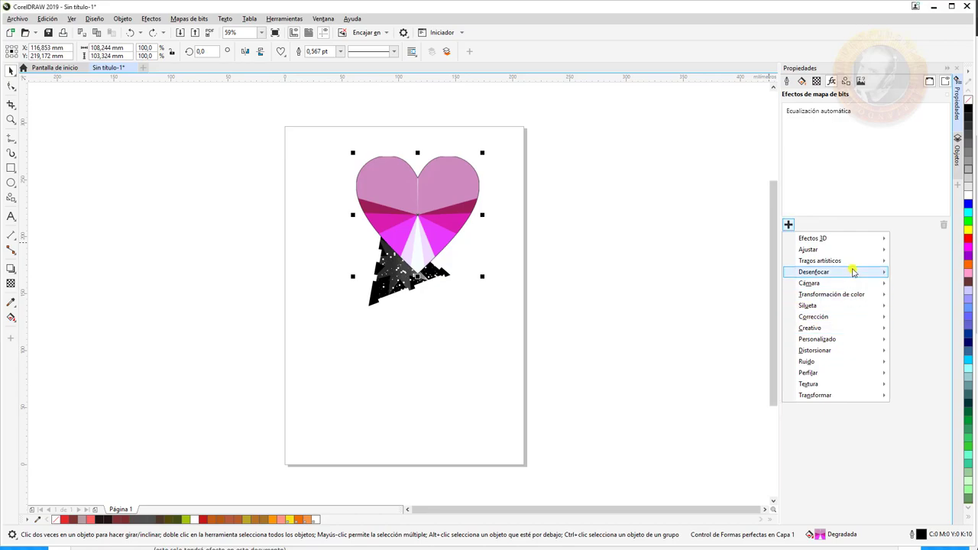
{"action": "mouse_move", "coordinate": [855, 272]}
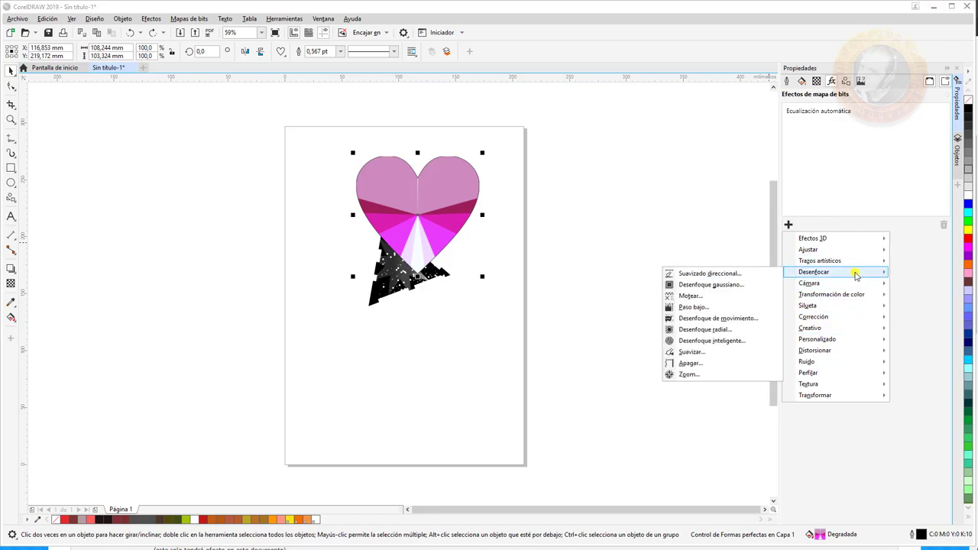
{"action": "left_click", "coordinate": [735, 285]}
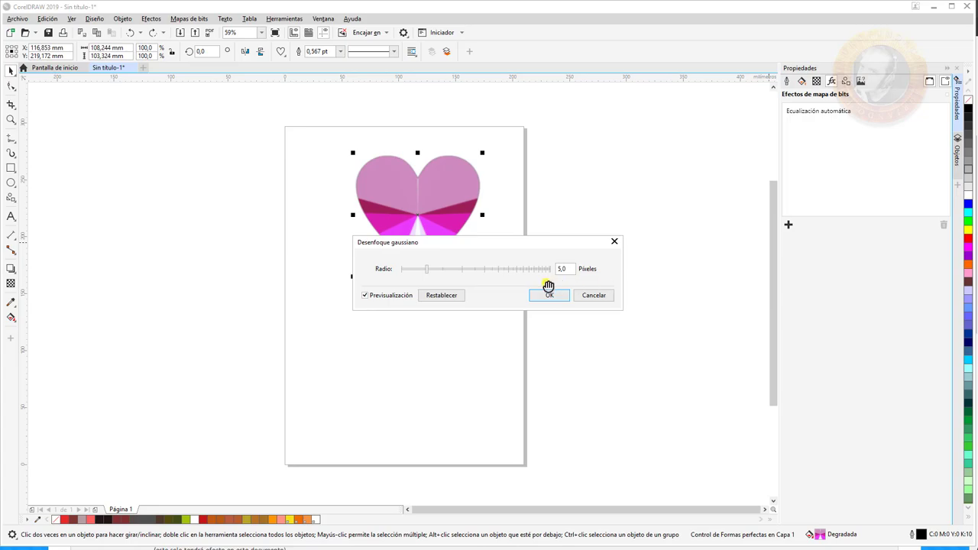
{"action": "left_click_drag", "start_coordinate": [493, 243], "coordinate": [698, 231]}
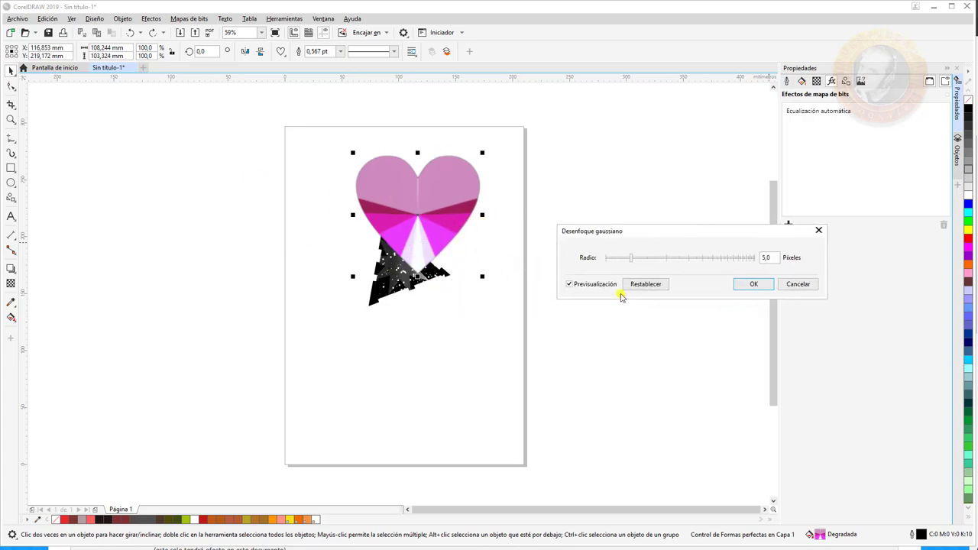
{"action": "left_click_drag", "start_coordinate": [668, 261], "coordinate": [723, 257]}
{"action": "left_click", "coordinate": [798, 283]}
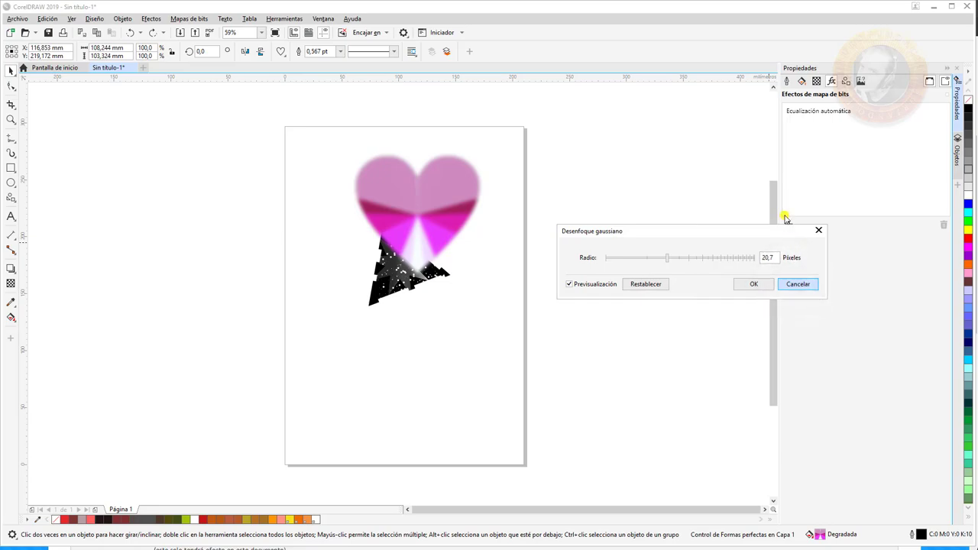
{"action": "left_click", "coordinate": [799, 284]}
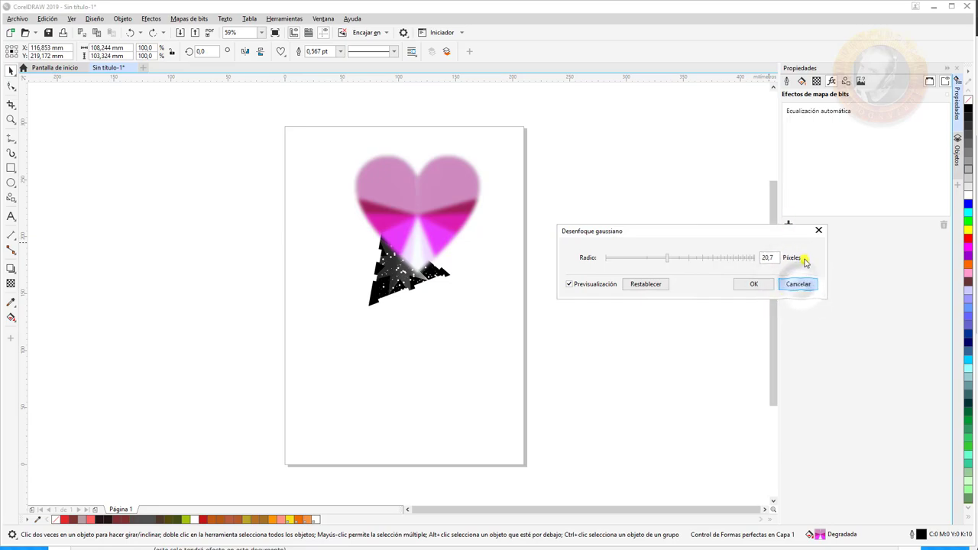
Try the creative Vórtice effect on the heart with the De pinceladas style at size 22.
{"action": "left_click", "coordinate": [788, 224]}
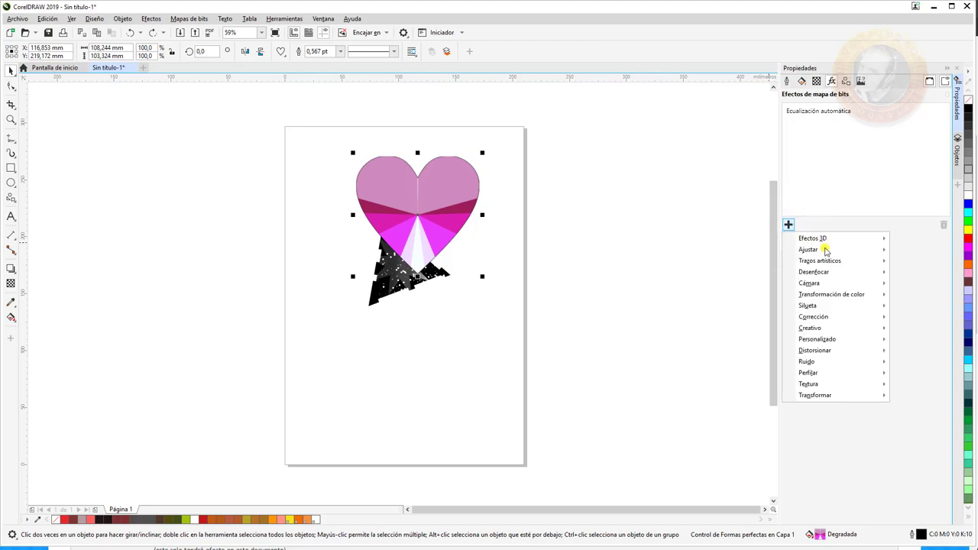
{"action": "mouse_move", "coordinate": [849, 286]}
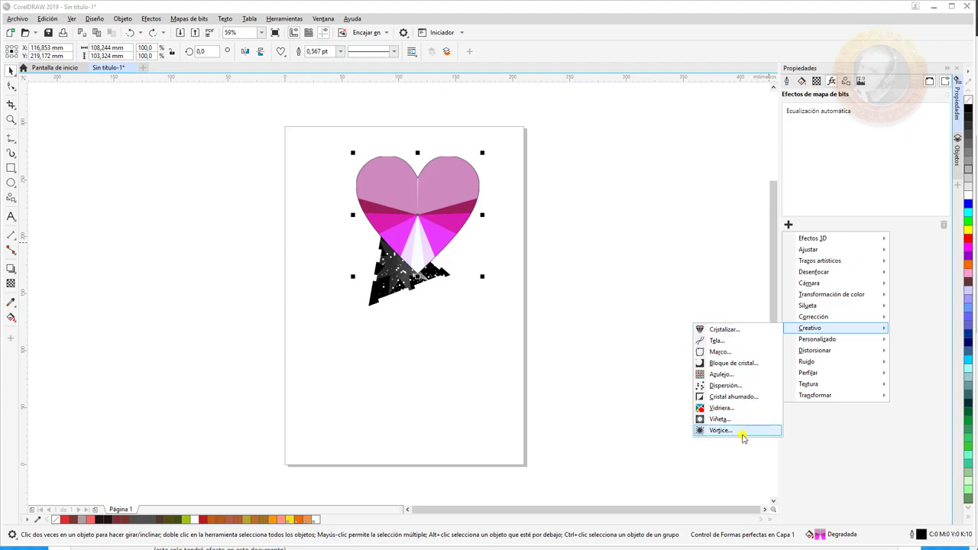
{"action": "left_click", "coordinate": [718, 430]}
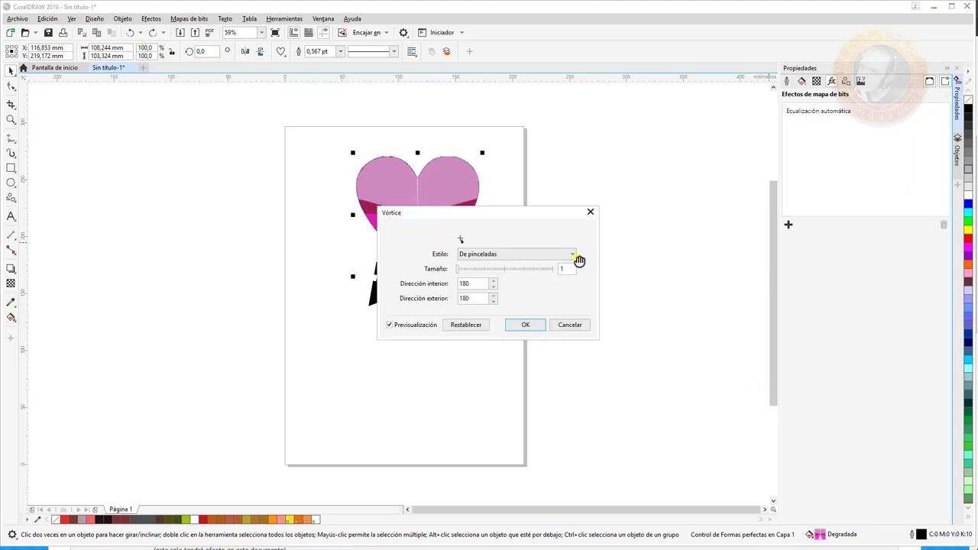
{"action": "left_click_drag", "start_coordinate": [484, 212], "coordinate": [602, 247]}
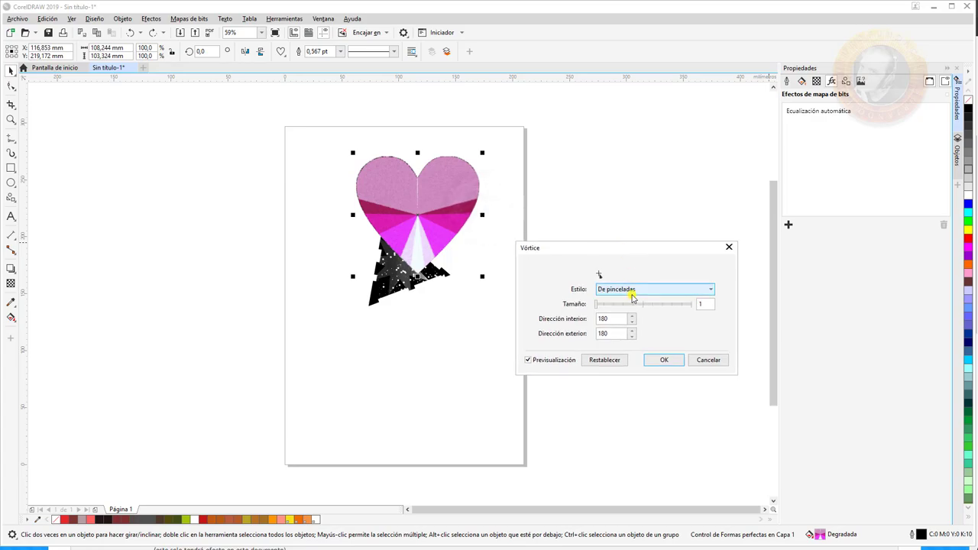
{"action": "left_click", "coordinate": [634, 303]}
{"action": "left_click", "coordinate": [633, 303]}
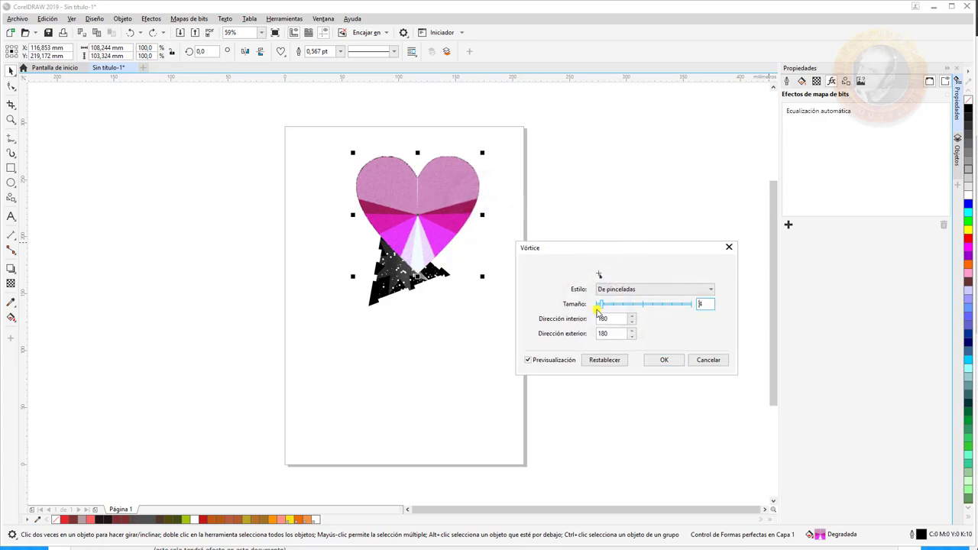
{"action": "left_click_drag", "start_coordinate": [605, 307], "coordinate": [643, 298]}
Try the Vórtice effect's Grueso style with inner direction 179, discard the effect, and reselect the heart.
{"action": "left_click", "coordinate": [646, 292]}
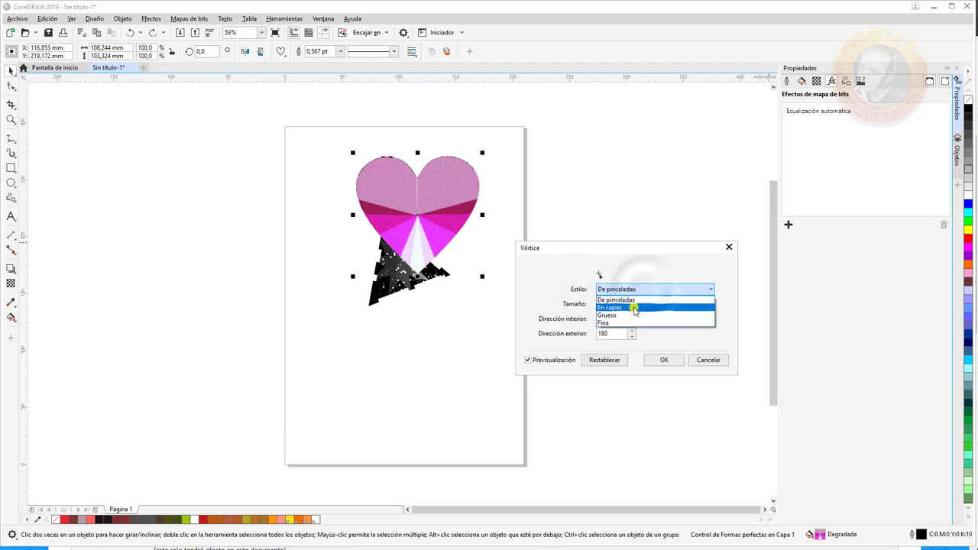
{"action": "left_click", "coordinate": [633, 315]}
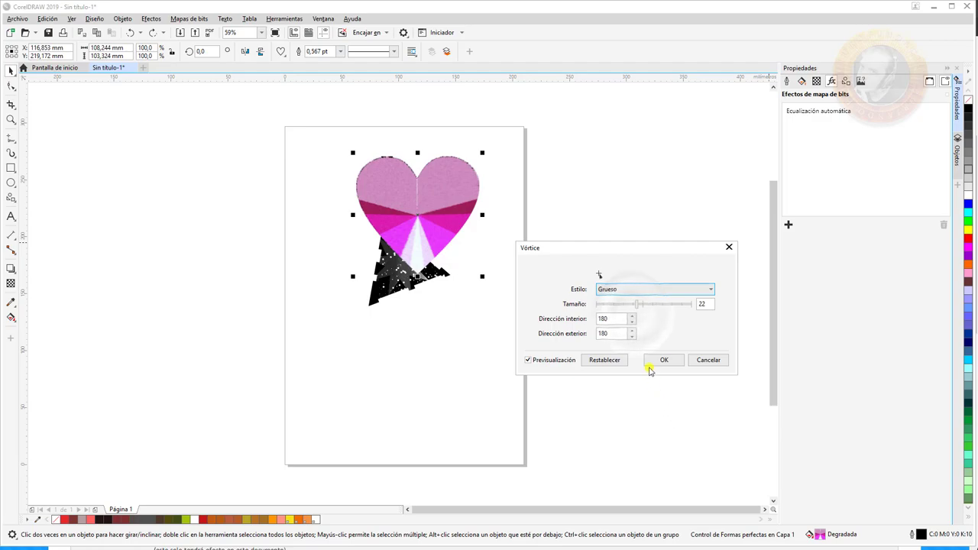
{"action": "left_click", "coordinate": [631, 322]}
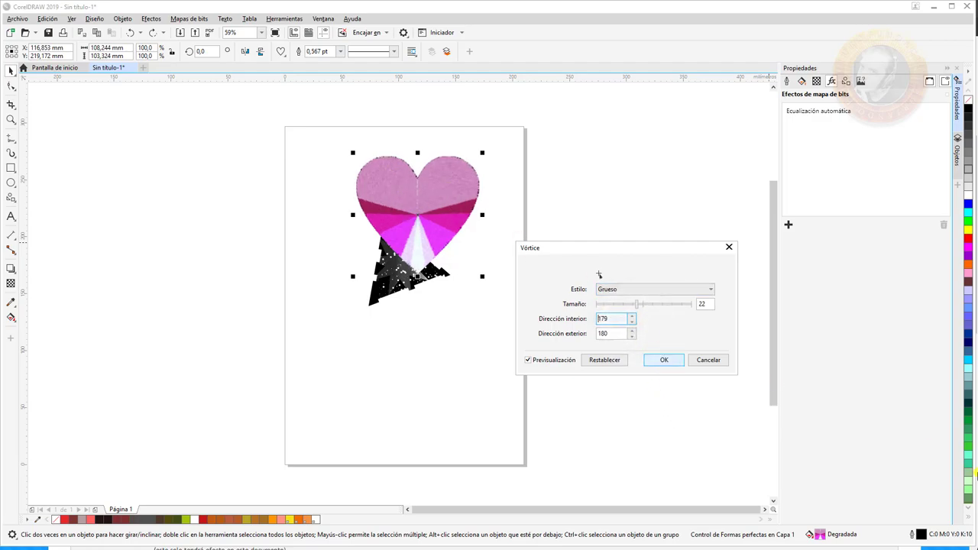
{"action": "left_click", "coordinate": [709, 362]}
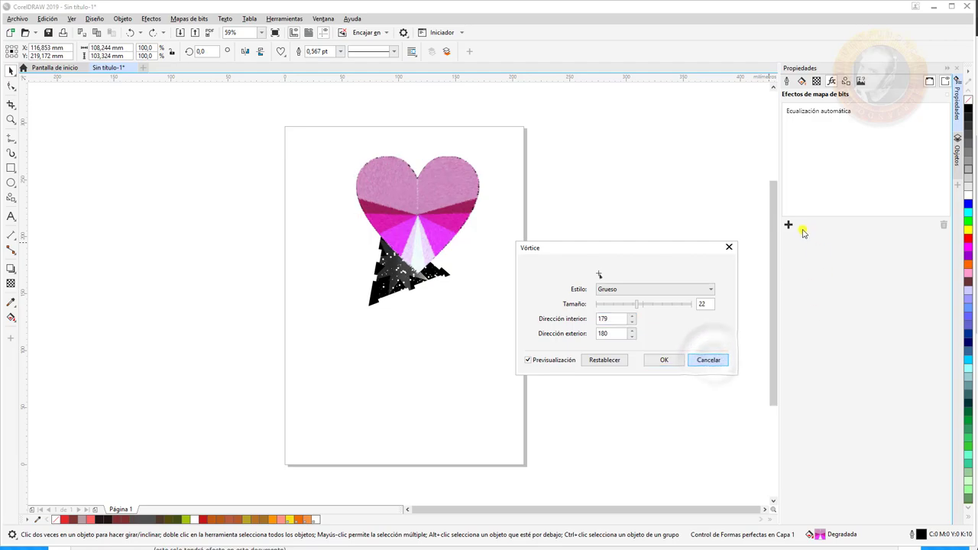
{"action": "left_click", "coordinate": [700, 363]}
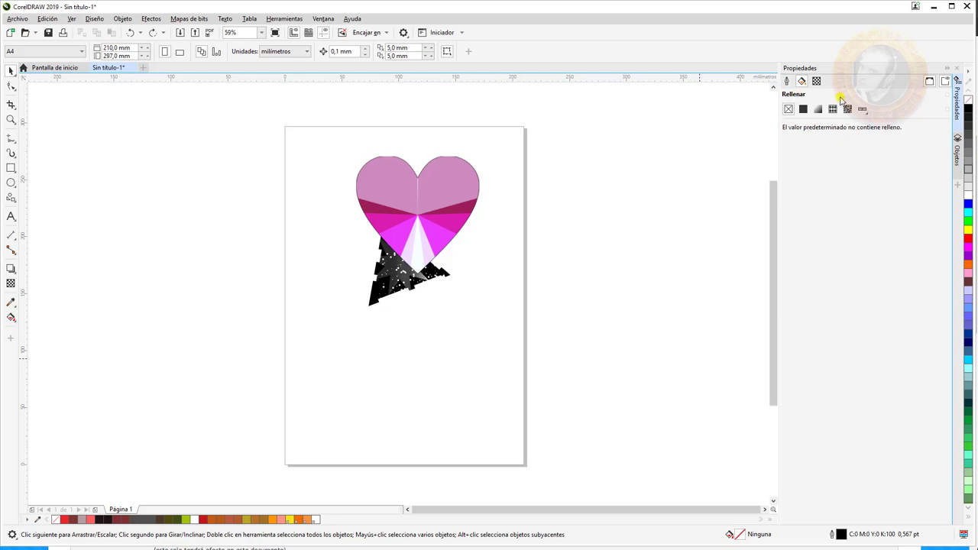
{"action": "left_click", "coordinate": [390, 202]}
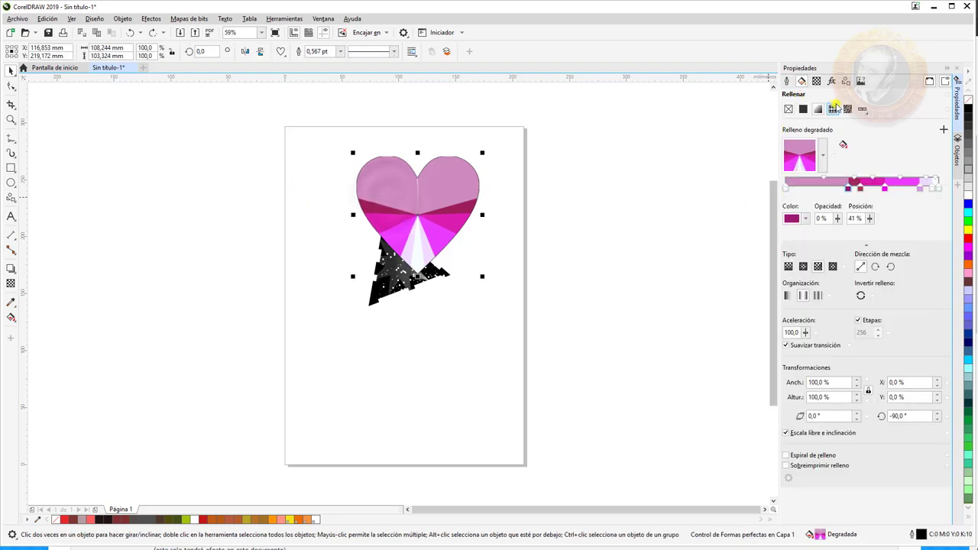
Review the heart's bitmap effect categories, its Formas perfectas properties, and its summary with the paragraph text wrapping options.
{"action": "left_click", "coordinate": [831, 82]}
{"action": "left_click", "coordinate": [788, 224]}
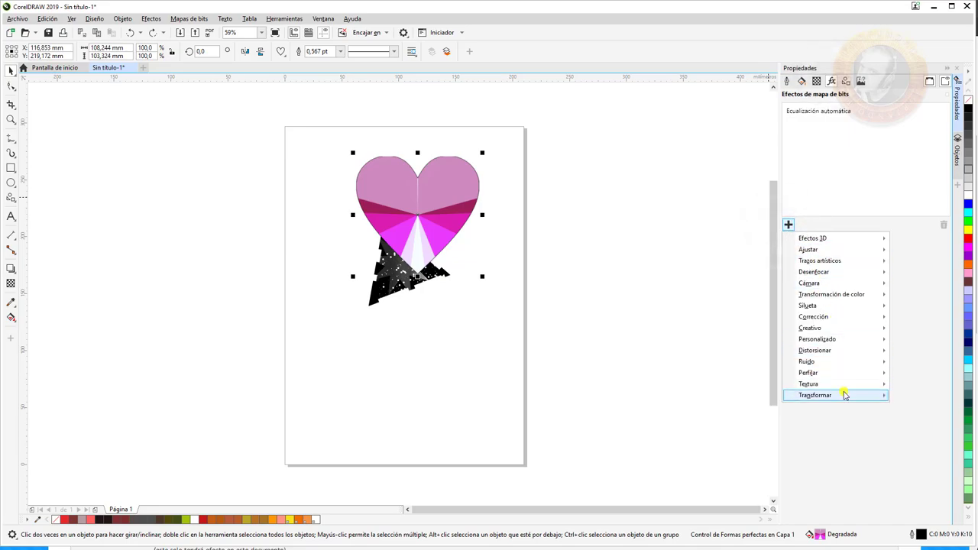
{"action": "mouse_move", "coordinate": [841, 395]}
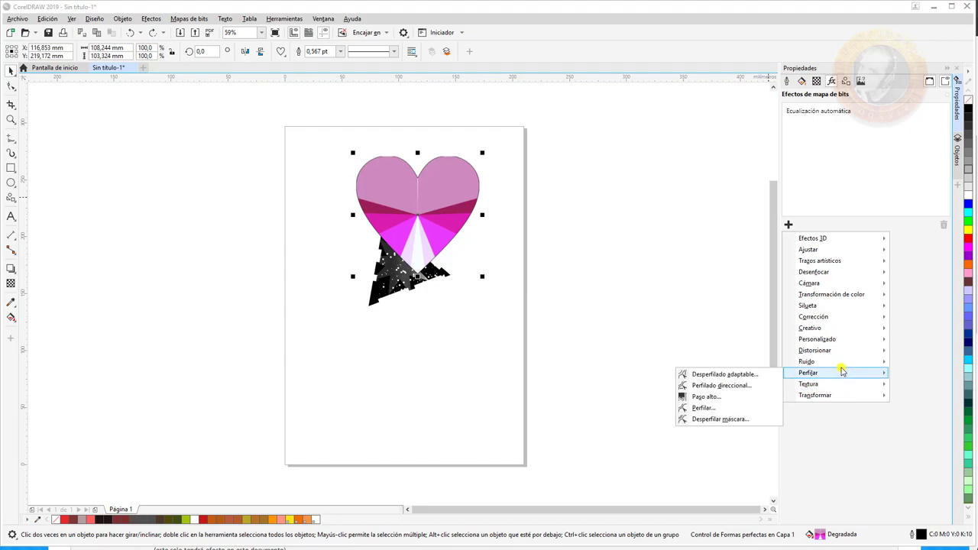
{"action": "mouse_move", "coordinate": [832, 308]}
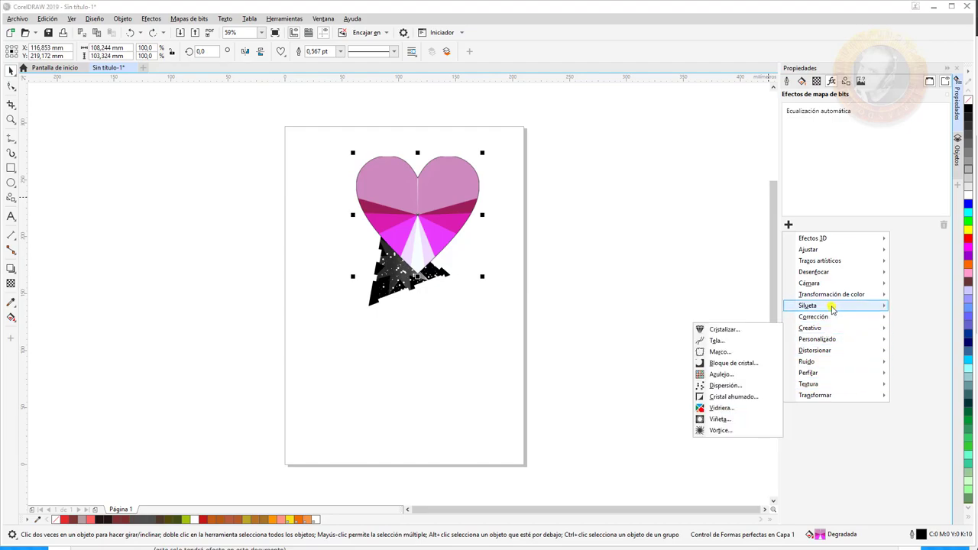
{"action": "left_click", "coordinate": [914, 241]}
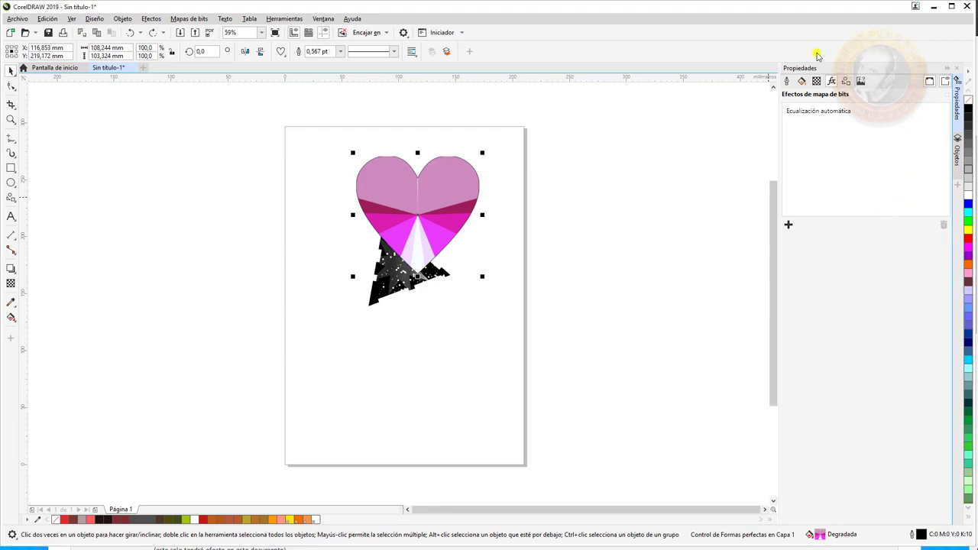
{"action": "left_click", "coordinate": [861, 82]}
{"action": "left_click", "coordinate": [879, 208]}
{"action": "left_click", "coordinate": [879, 211]}
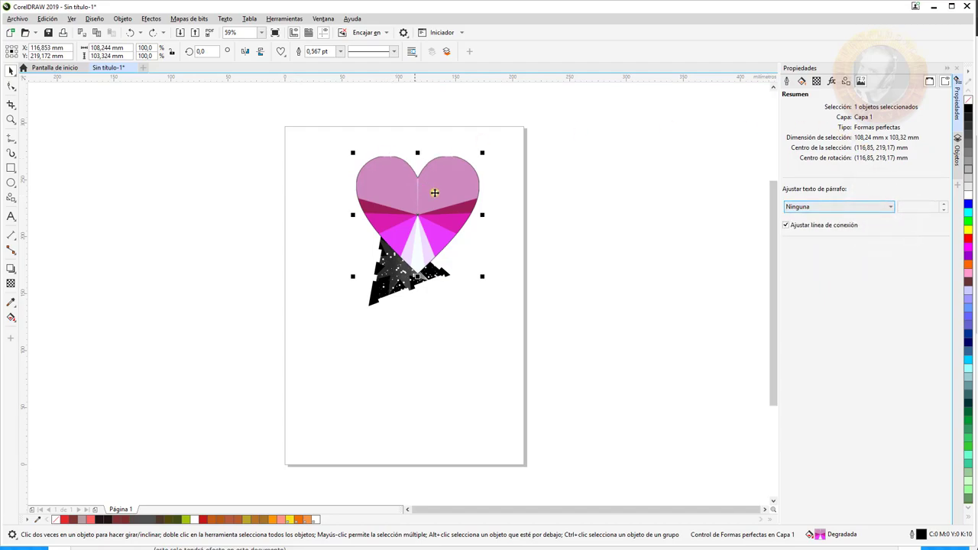
{"action": "left_click", "coordinate": [851, 85]}
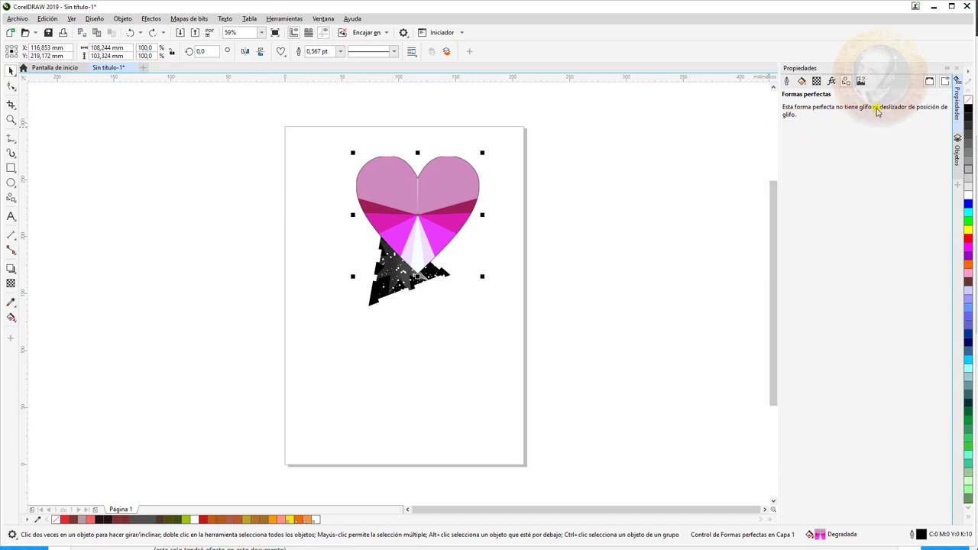
{"action": "left_click", "coordinate": [862, 82]}
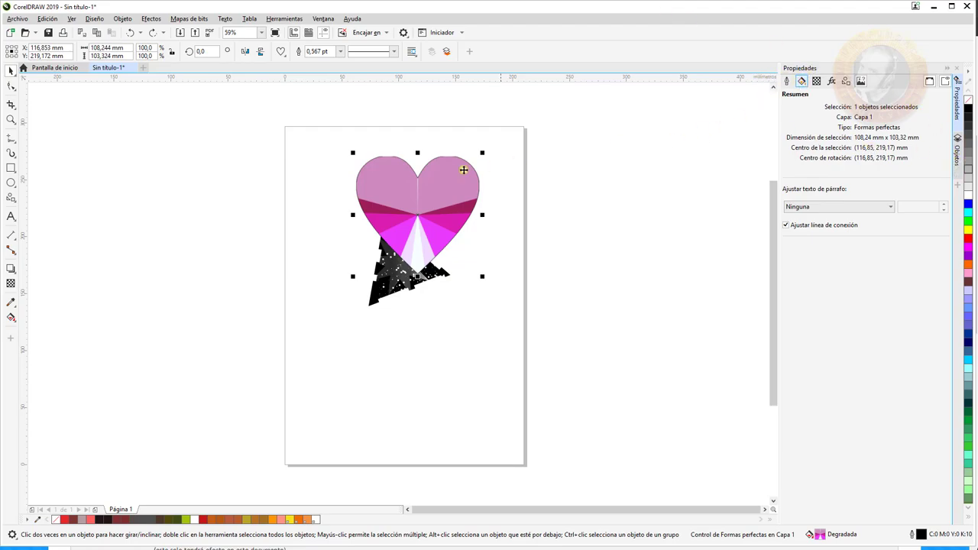
Move the heart down over the black shape and scale it to about 59 × 56 mm.
{"action": "left_click_drag", "start_coordinate": [440, 216], "coordinate": [466, 289]}
{"action": "left_click_drag", "start_coordinate": [509, 352], "coordinate": [437, 274]}
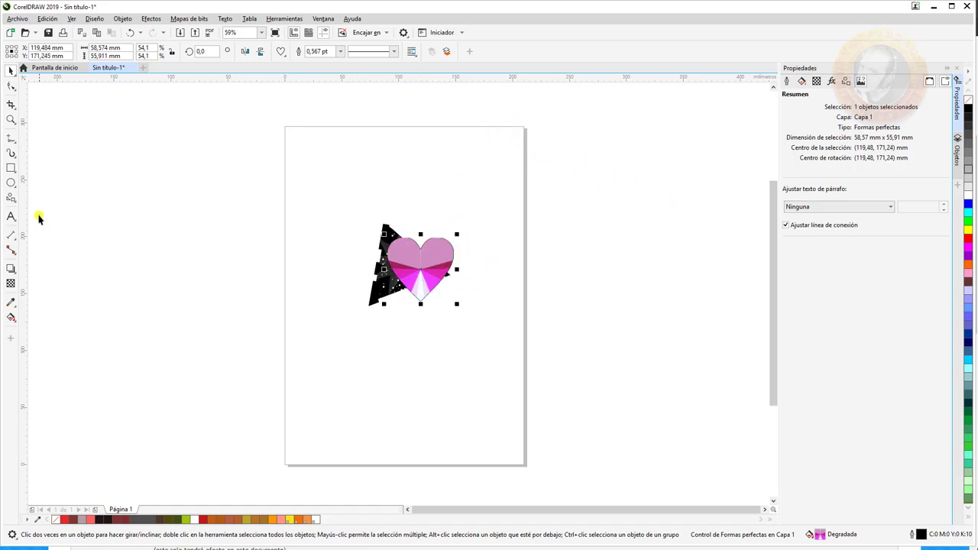
Draw a four-revolution spiral about 76 × 63 mm overlapping the black shape and the heart.
{"action": "left_click", "coordinate": [14, 198]}
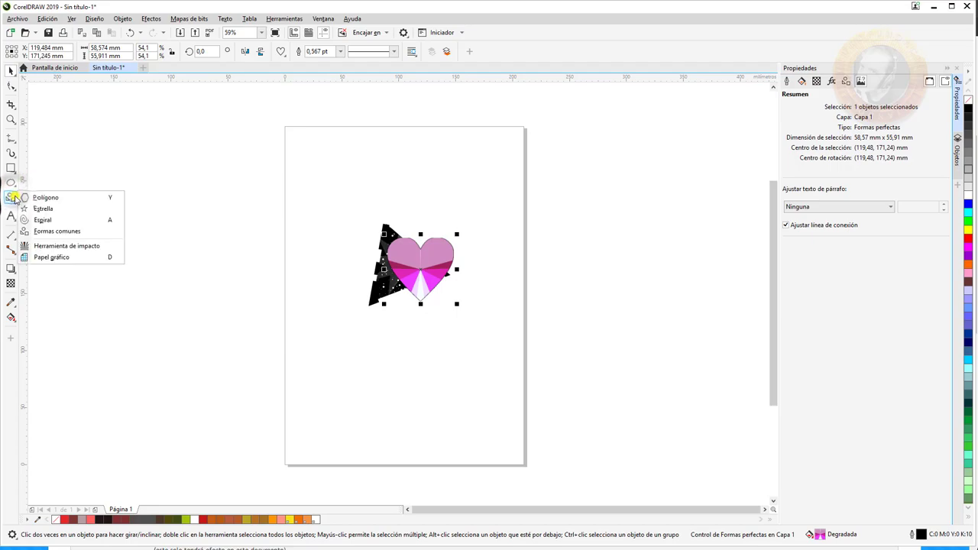
{"action": "left_click", "coordinate": [64, 220]}
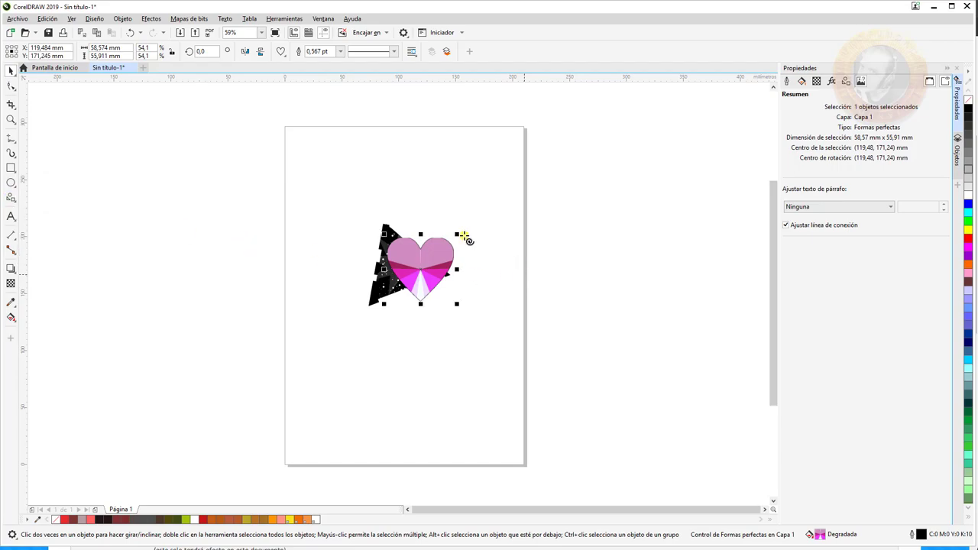
{"action": "left_click_drag", "start_coordinate": [340, 211], "coordinate": [426, 284]}
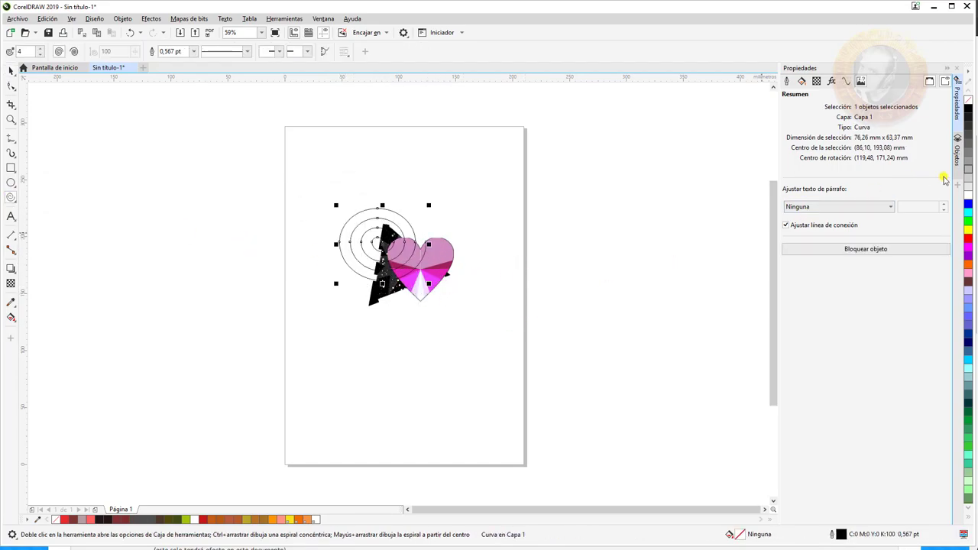
Set the spiral's outline width to 24 pt.
{"action": "left_click", "coordinate": [787, 81]}
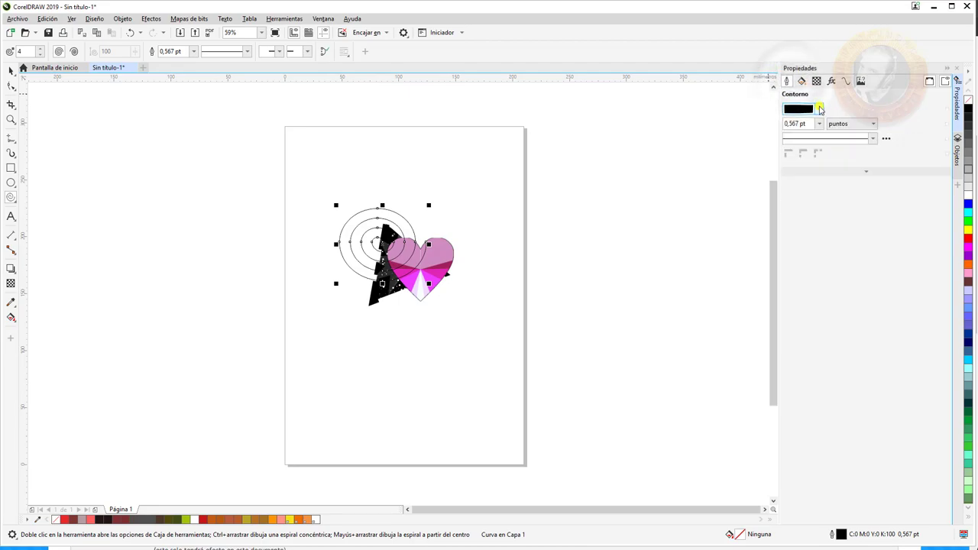
{"action": "left_click", "coordinate": [818, 123]}
{"action": "left_click", "coordinate": [803, 233]}
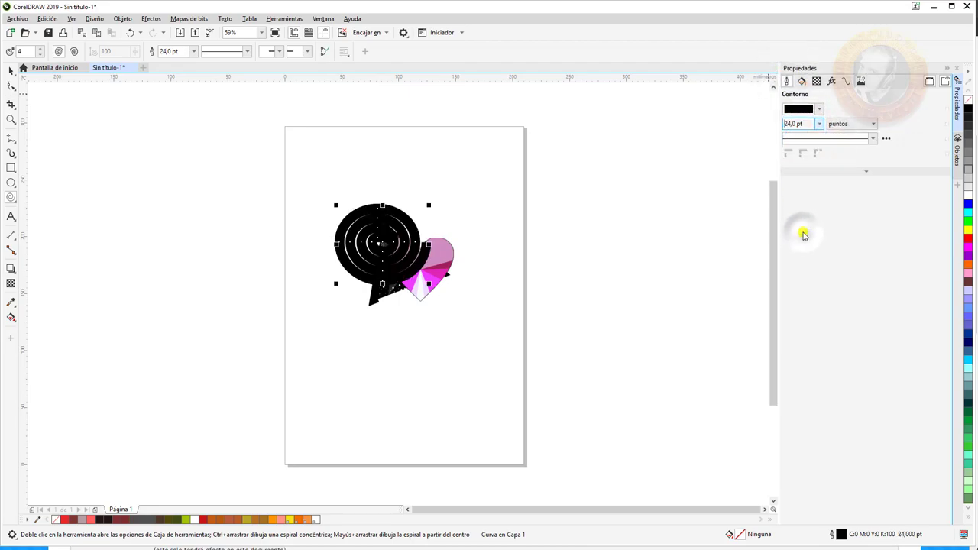
Give the spiral a gradient fill using the white, purple and magenta preset from the fill library.
{"action": "left_click", "coordinate": [801, 80]}
{"action": "left_click", "coordinate": [817, 108]}
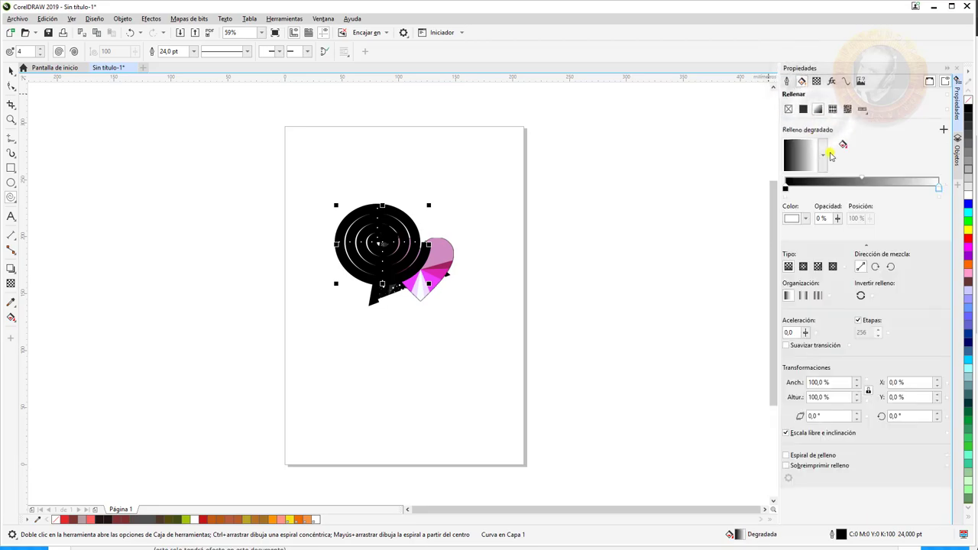
{"action": "left_click", "coordinate": [823, 156]}
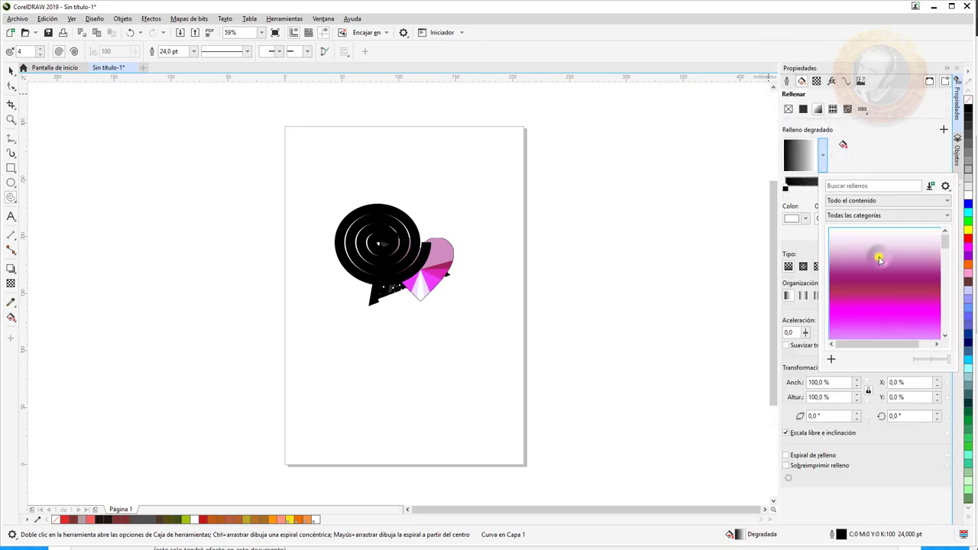
{"action": "left_click", "coordinate": [876, 256]}
{"action": "left_click", "coordinate": [883, 136]}
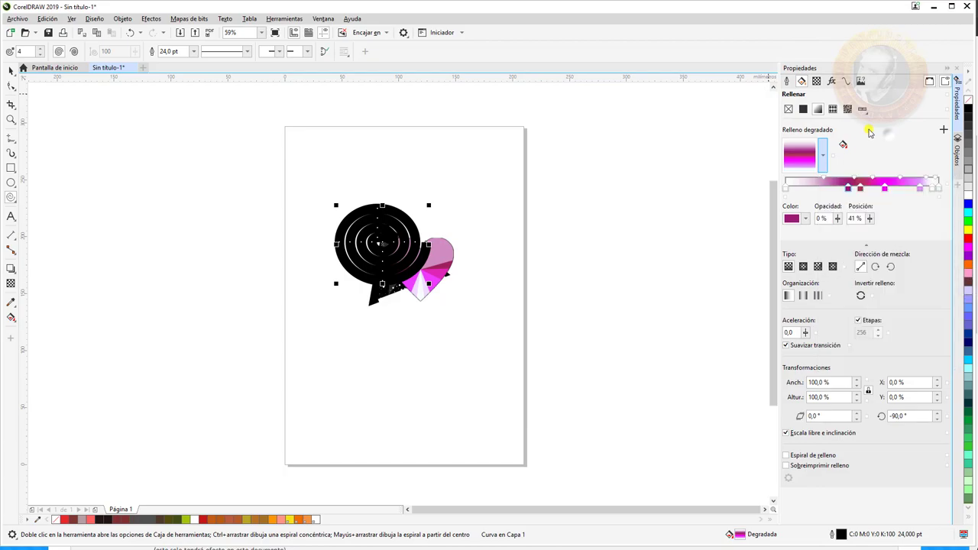
Try the spiral with no outline and with outline widths of 0,5 pt and 1,0 pt.
{"action": "left_click", "coordinate": [787, 80]}
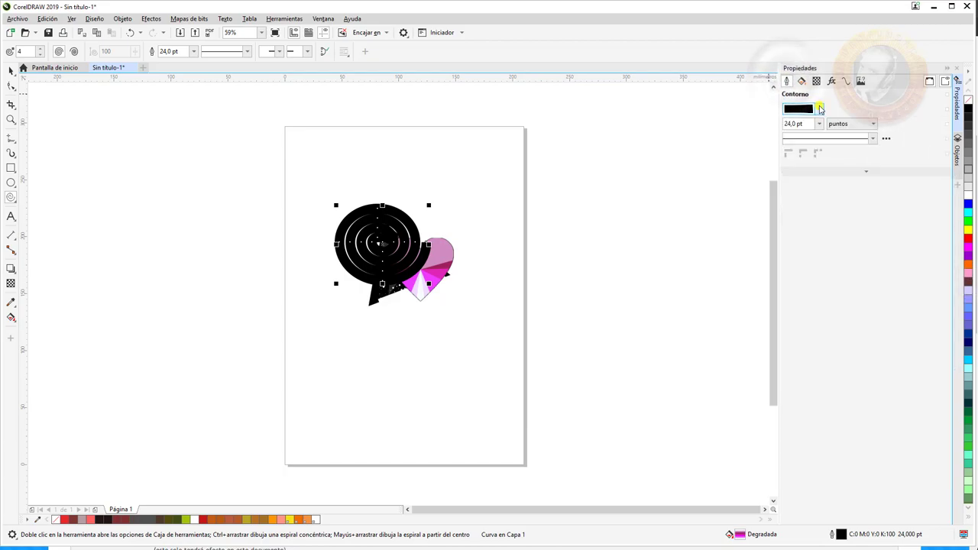
{"action": "left_click", "coordinate": [817, 113]}
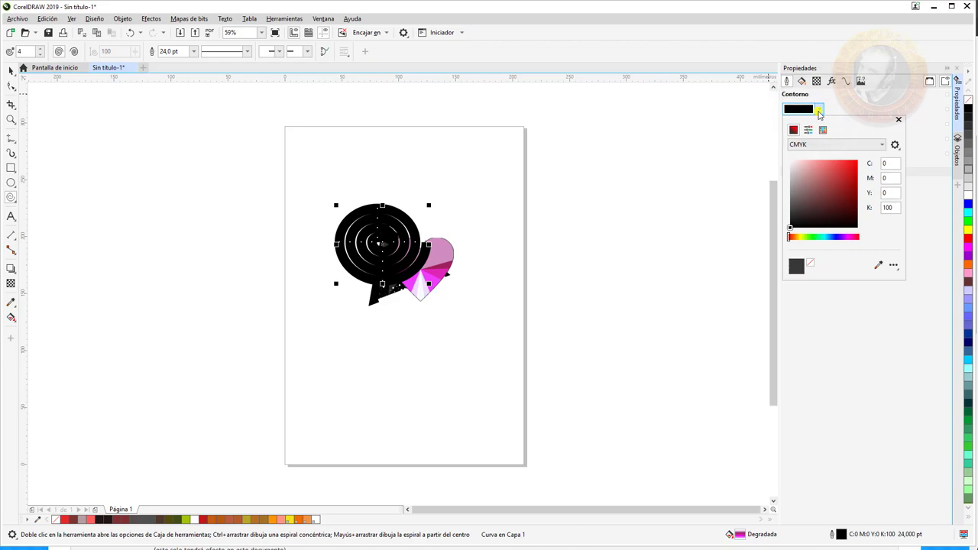
{"action": "left_click", "coordinate": [818, 110]}
{"action": "left_click", "coordinate": [819, 123]}
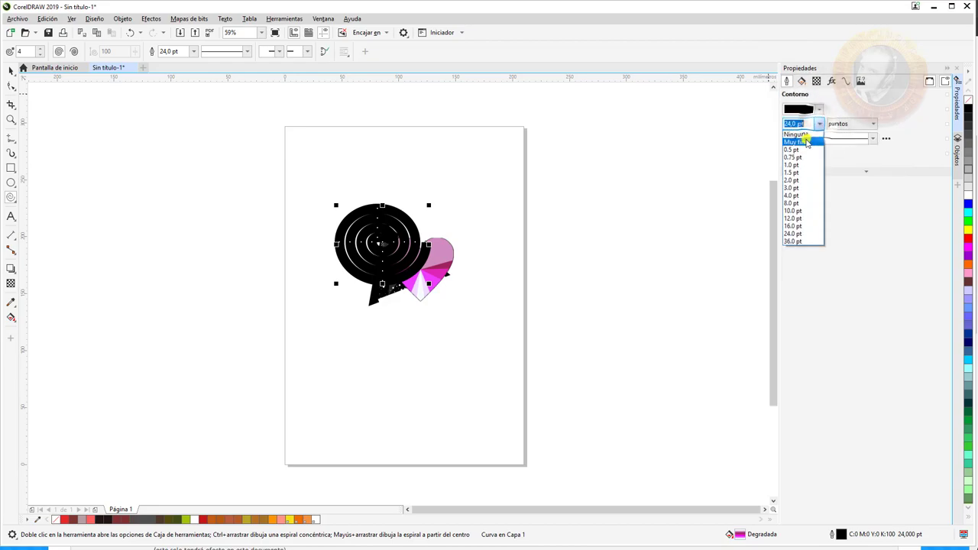
{"action": "left_click", "coordinate": [802, 131]}
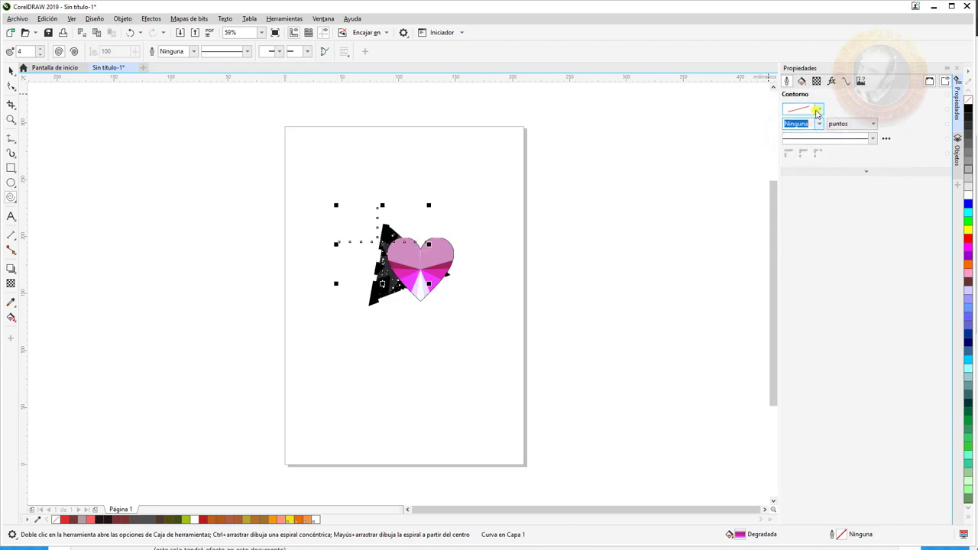
{"action": "left_click", "coordinate": [819, 123]}
{"action": "left_click", "coordinate": [811, 152]}
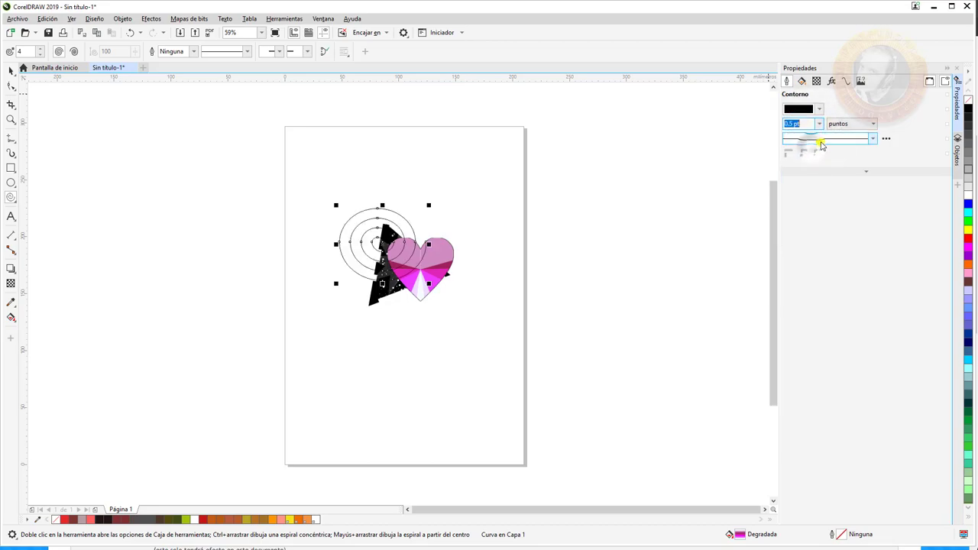
{"action": "left_click", "coordinate": [818, 124]}
{"action": "left_click", "coordinate": [803, 160]}
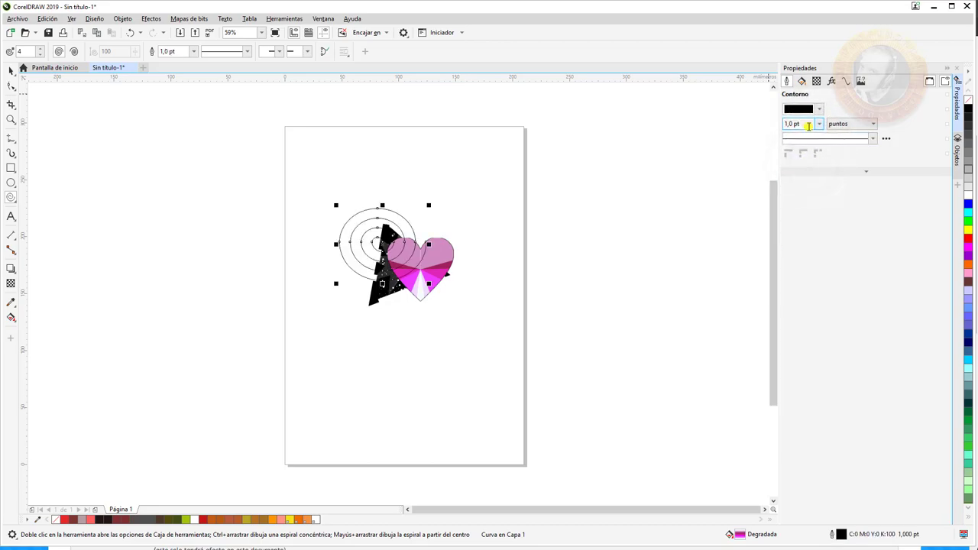
Set the spiral's outline width to 12 pt and its colour to C:0 M:43 Y:43 K:24.
{"action": "left_click", "coordinate": [818, 126]}
{"action": "left_click", "coordinate": [812, 219]}
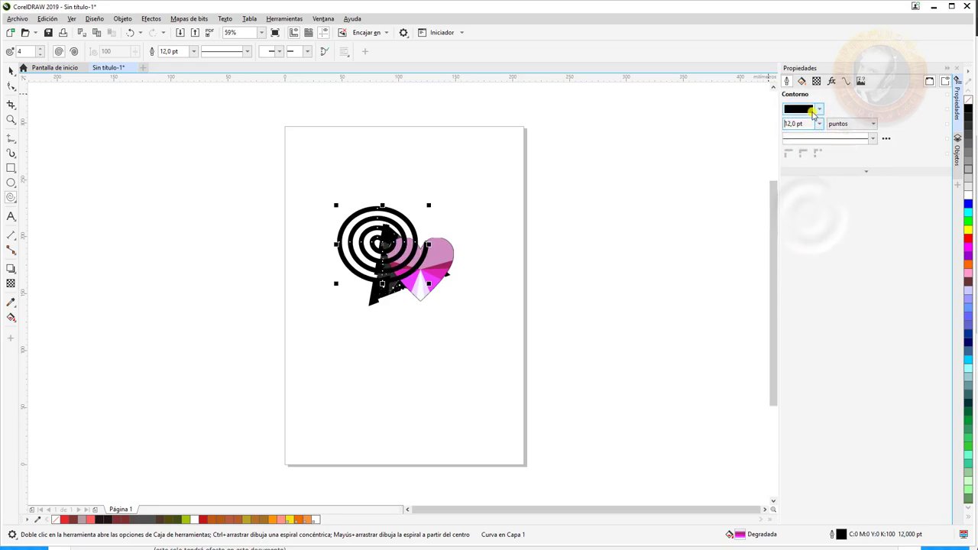
{"action": "left_click", "coordinate": [818, 109]}
{"action": "left_click", "coordinate": [827, 177]}
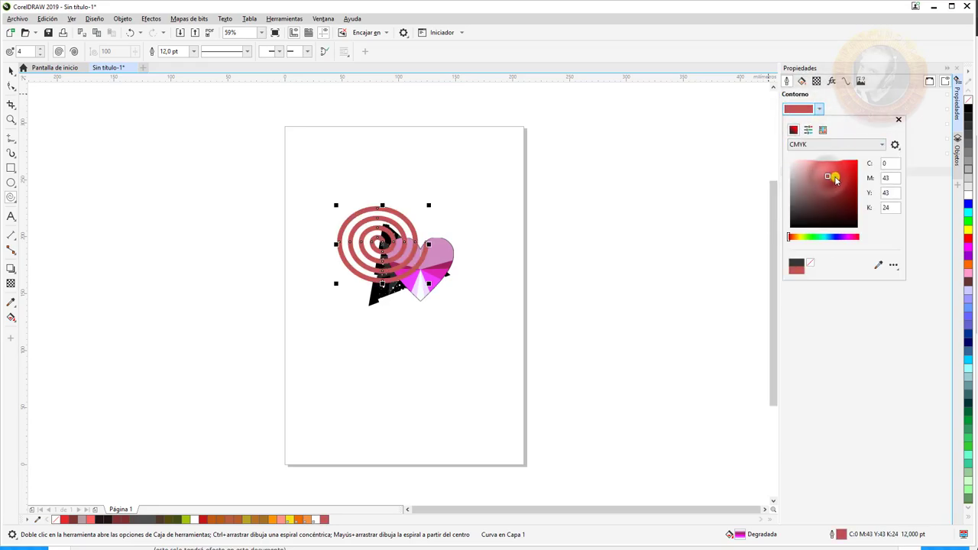
{"action": "left_click", "coordinate": [561, 325]}
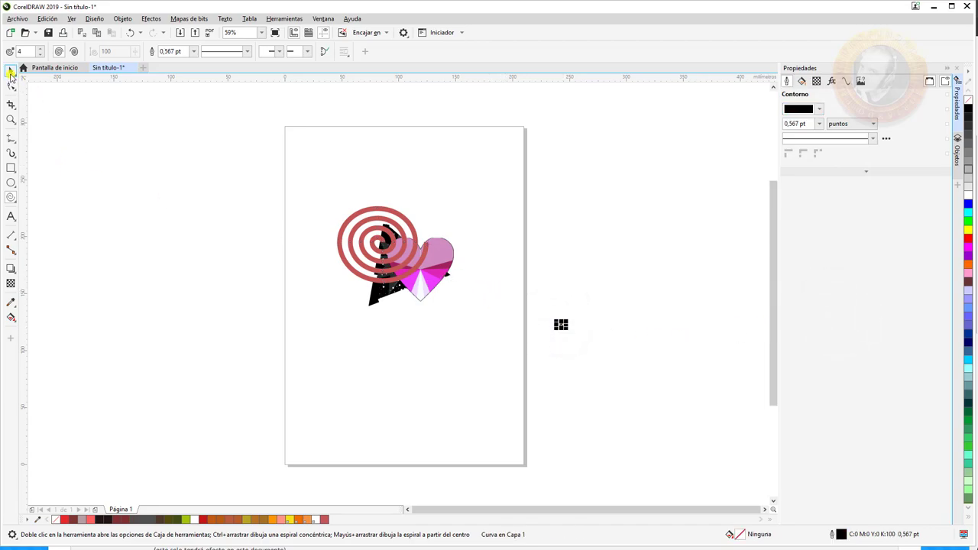
{"action": "left_click", "coordinate": [11, 70]}
{"action": "left_click", "coordinate": [560, 325]}
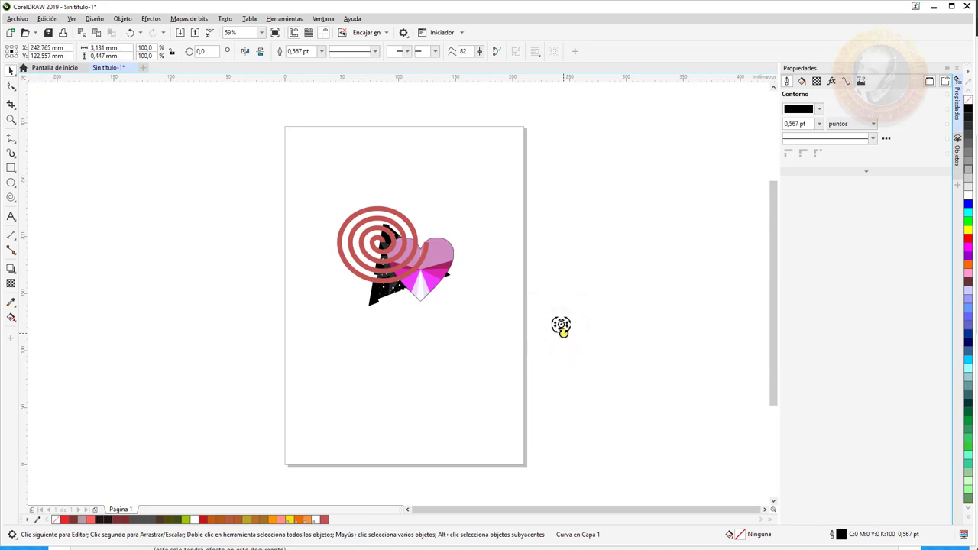
{"action": "left_click", "coordinate": [560, 326]}
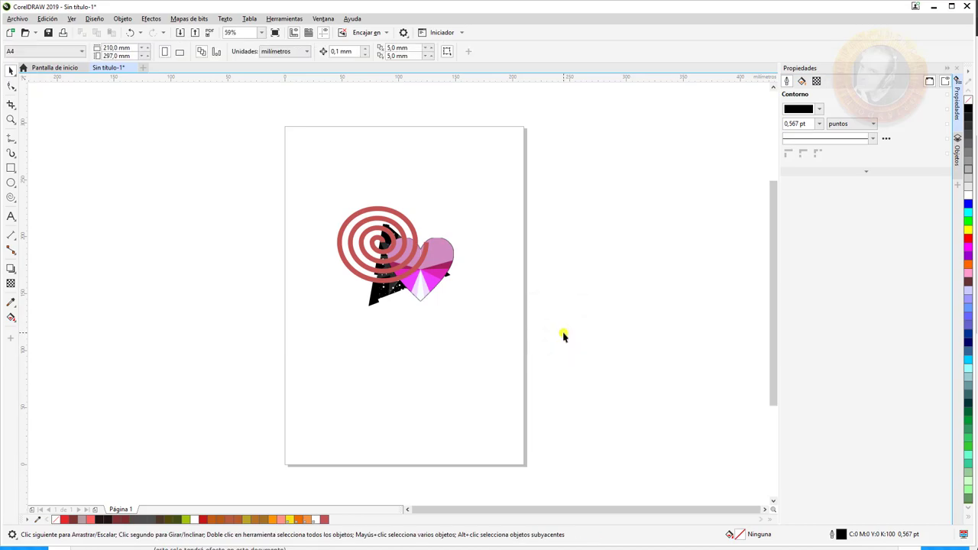
Draw a large Radial impact effect with the Herramienta de impacto and move its centre over the spiral and heart.
{"action": "left_click", "coordinate": [12, 200]}
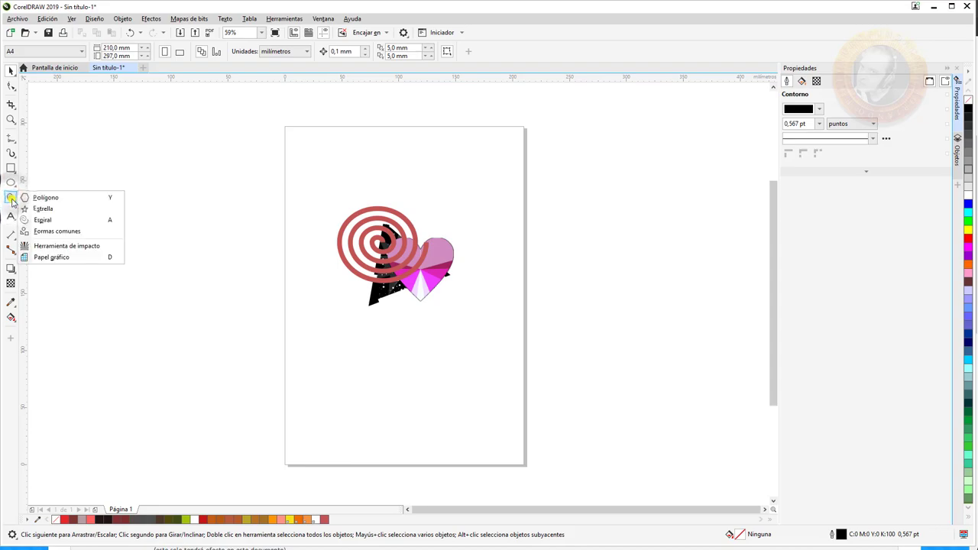
{"action": "left_click", "coordinate": [67, 246]}
{"action": "left_click_drag", "start_coordinate": [286, 125], "coordinate": [386, 292]}
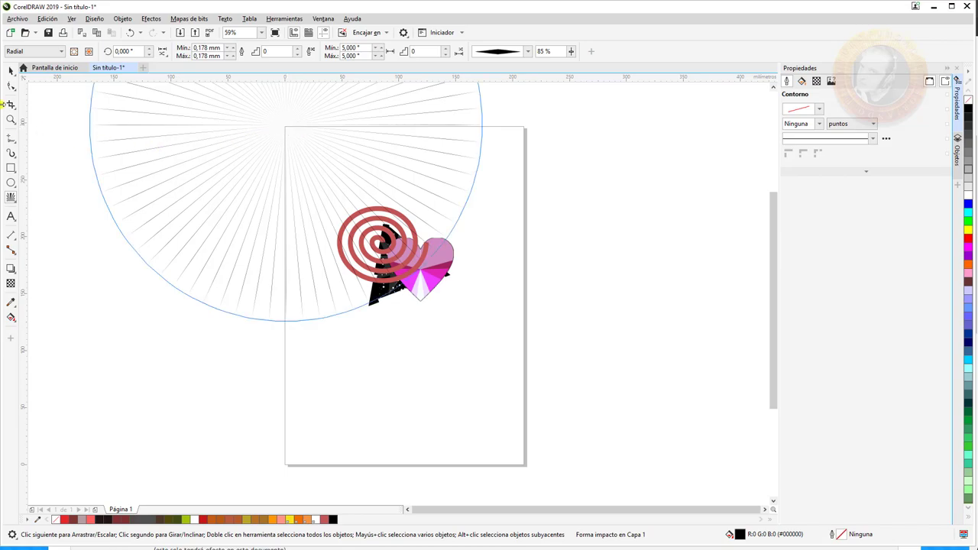
{"action": "left_click", "coordinate": [11, 71]}
{"action": "left_click_drag", "start_coordinate": [225, 135], "coordinate": [370, 251]}
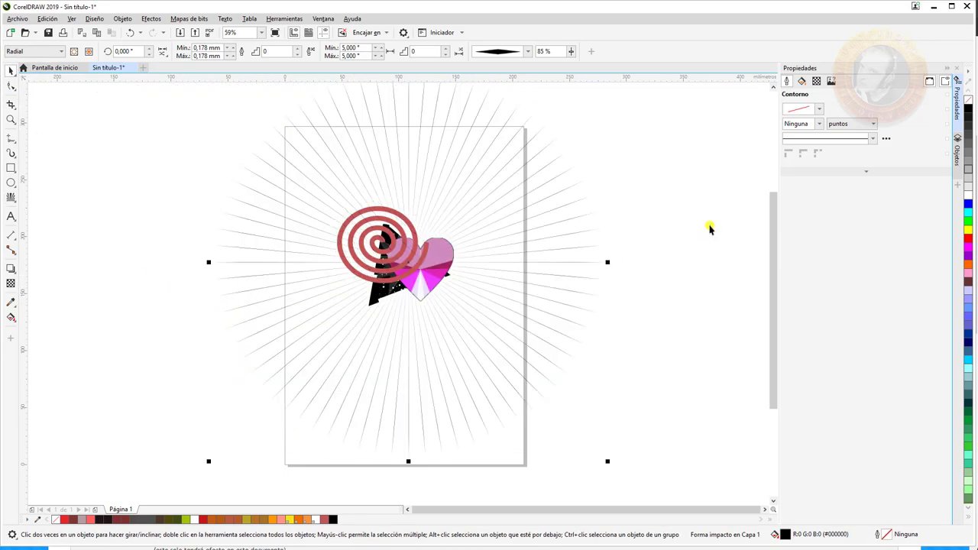
Try the Paralelo style on the impact effect and return it to Radial.
{"action": "left_click", "coordinate": [60, 52]}
{"action": "left_click", "coordinate": [20, 63]}
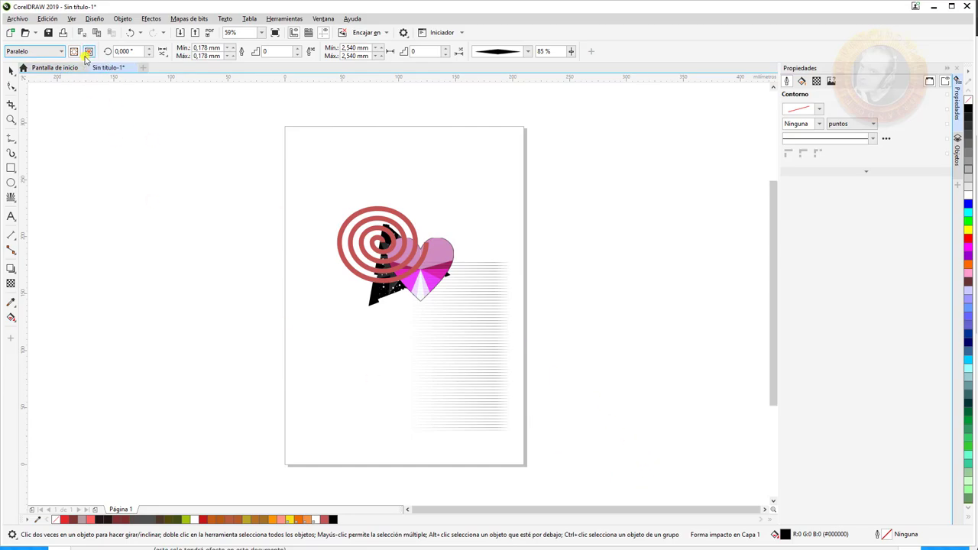
{"action": "left_click", "coordinate": [64, 51]}
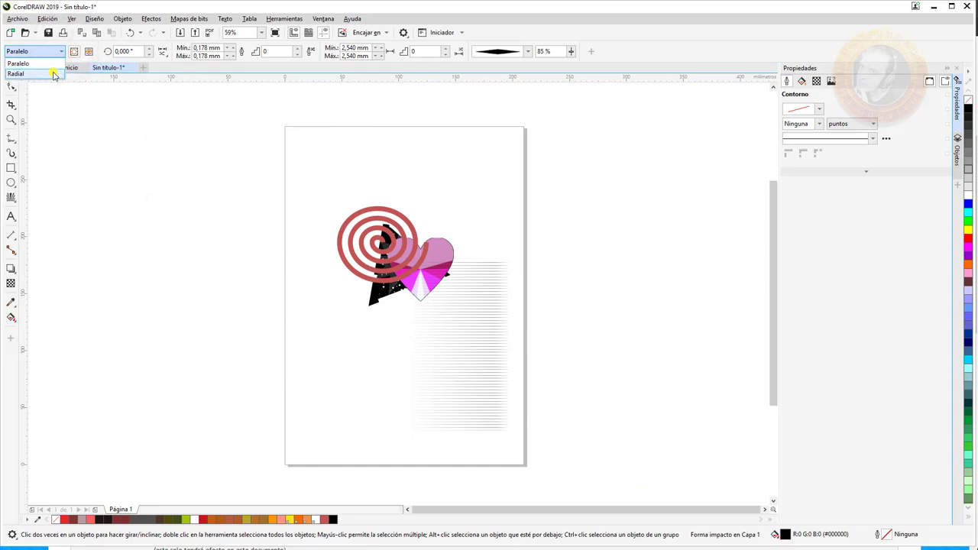
{"action": "left_click", "coordinate": [15, 73]}
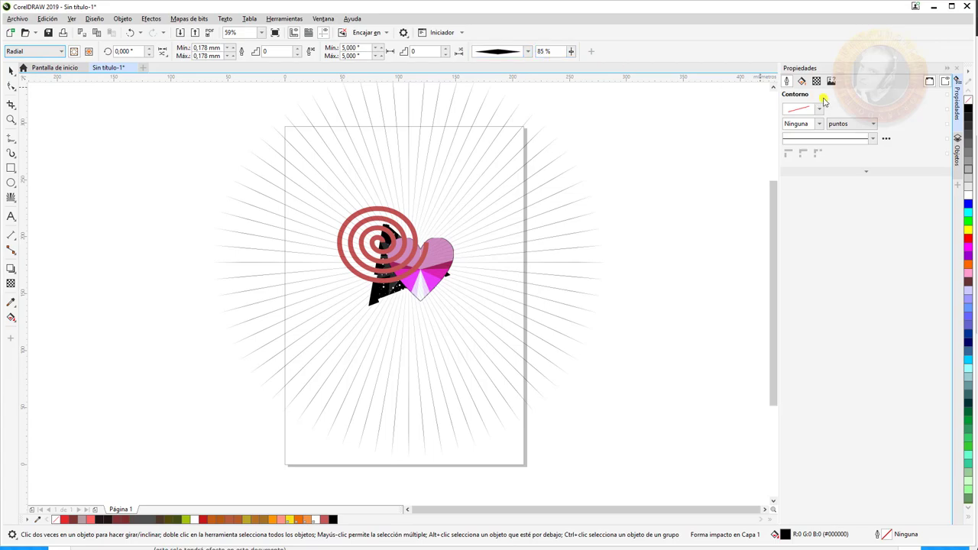
Give the radial impact lines a 0,5 pt outline and a red RGB fill of #D91F1F.
{"action": "left_click", "coordinate": [817, 123]}
{"action": "left_click", "coordinate": [814, 150]}
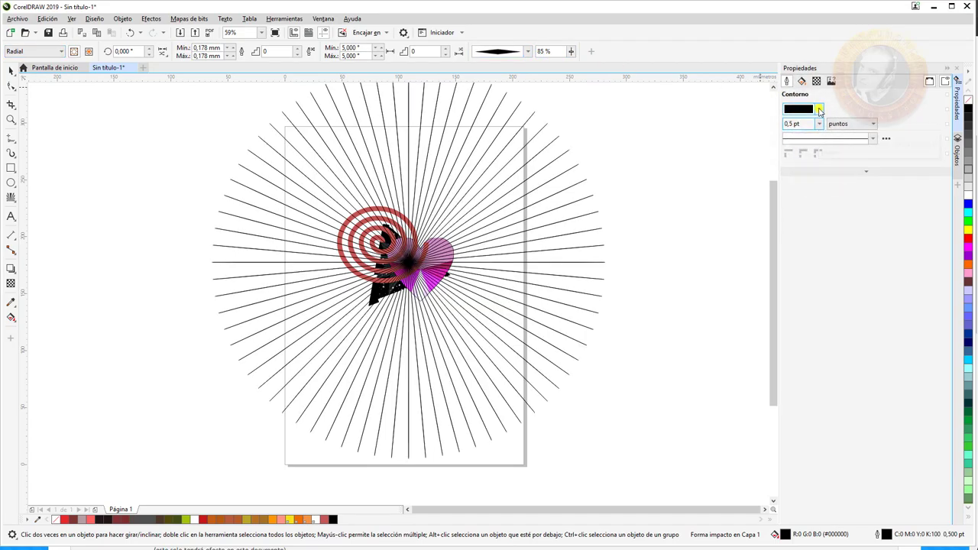
{"action": "left_click", "coordinate": [799, 82]}
{"action": "mouse_move", "coordinate": [810, 178]}
{"action": "left_mouse_down"}
{"action": "mouse_move", "coordinate": [812, 191]}
{"action": "mouse_move", "coordinate": [845, 168]}
{"action": "left_mouse_up"}
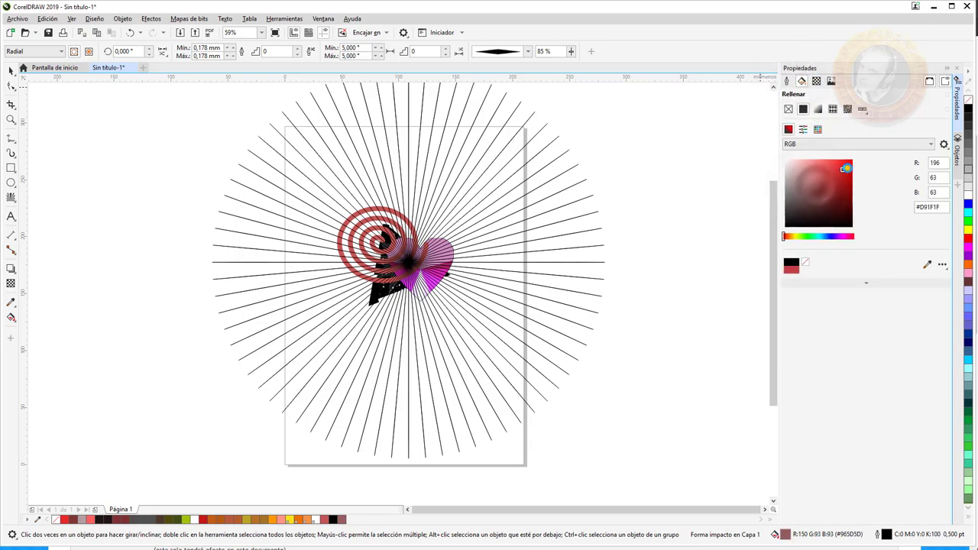
{"action": "left_click", "coordinate": [816, 81]}
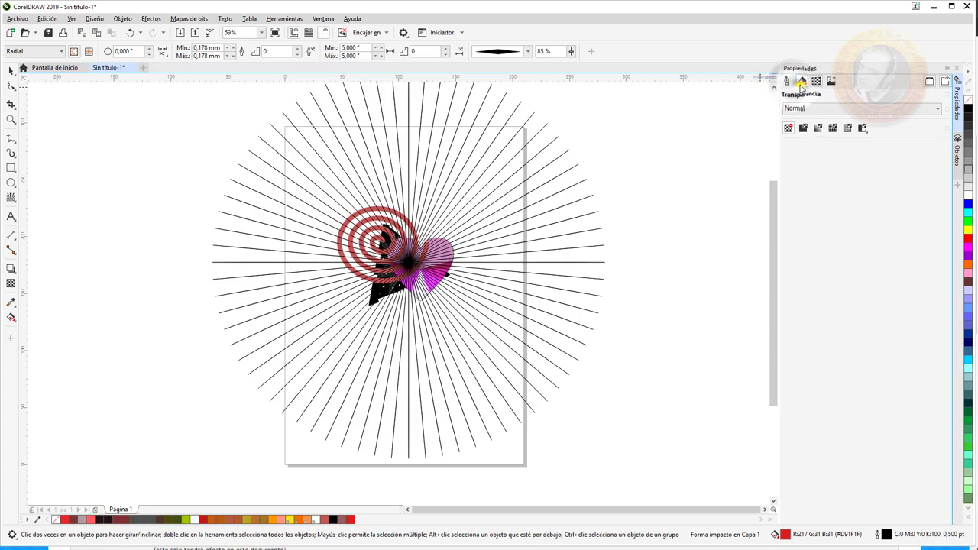
{"action": "left_click", "coordinate": [801, 82]}
{"action": "left_click", "coordinate": [826, 145]}
{"action": "left_click", "coordinate": [825, 145]}
{"action": "left_click", "coordinate": [786, 81]}
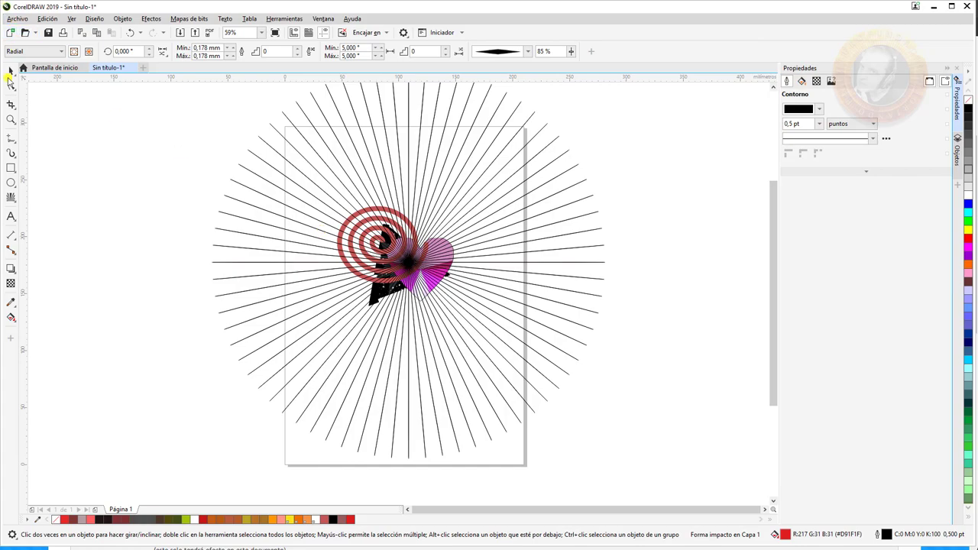
Delete the radial impact-line object covering the page and the other shapes.
{"action": "left_click", "coordinate": [17, 72]}
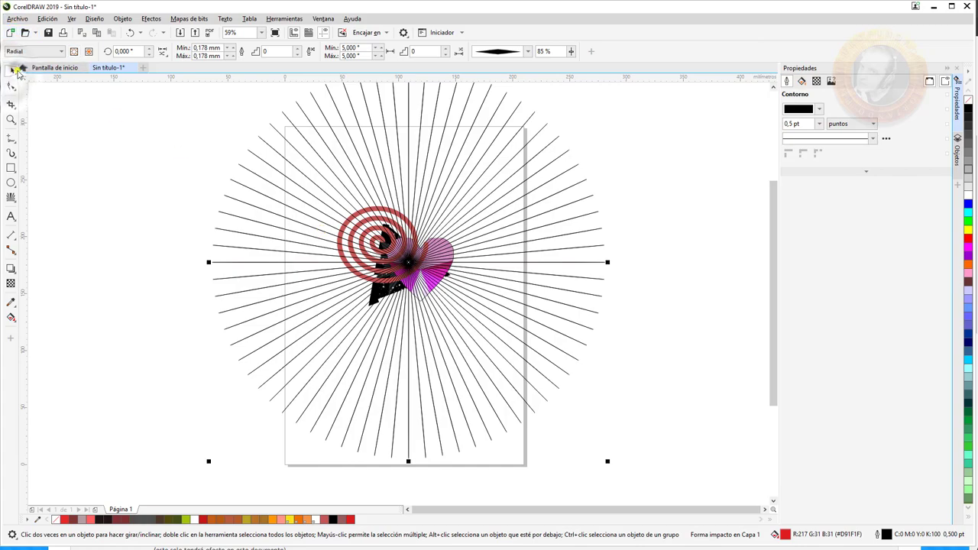
{"action": "left_click", "coordinate": [546, 182]}
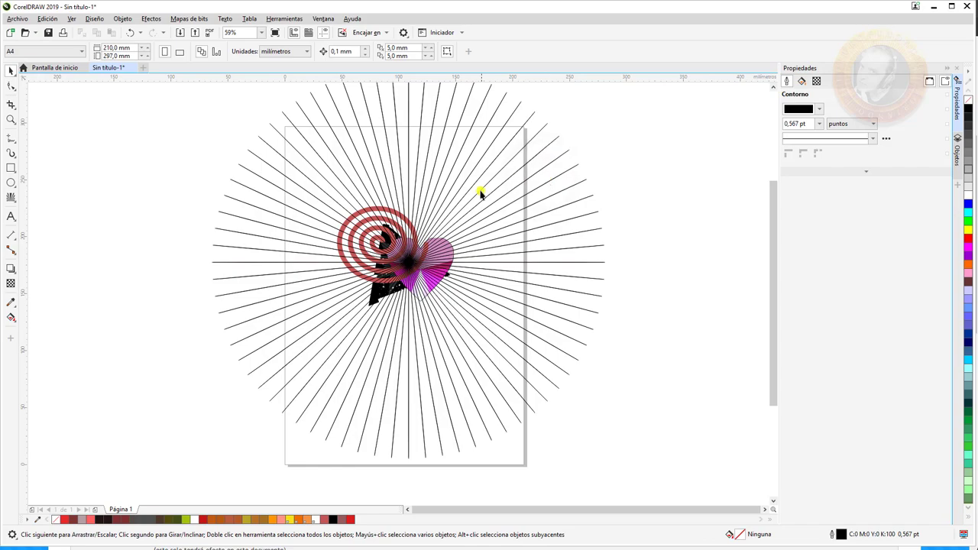
{"action": "left_click_drag", "start_coordinate": [469, 258], "coordinate": [609, 225]}
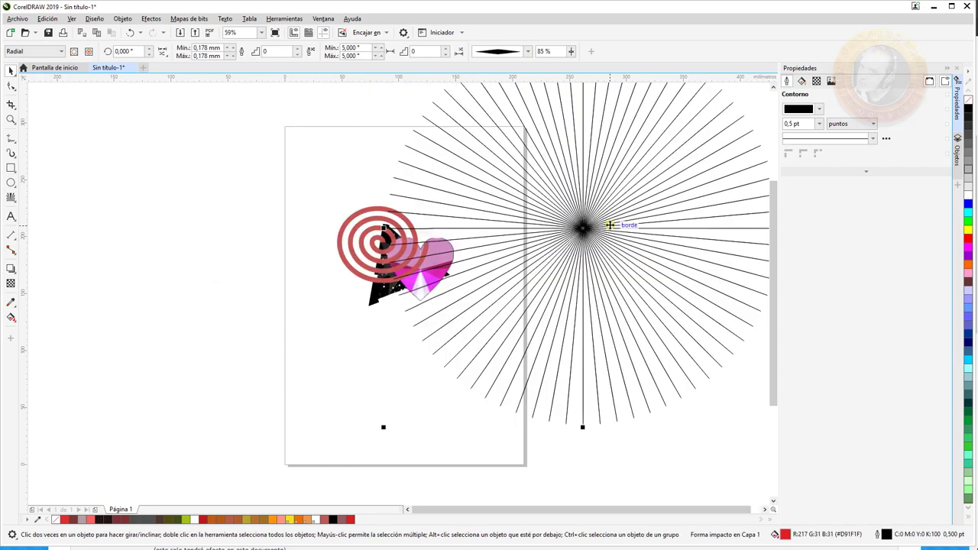
{"action": "key", "text": "Delete"}
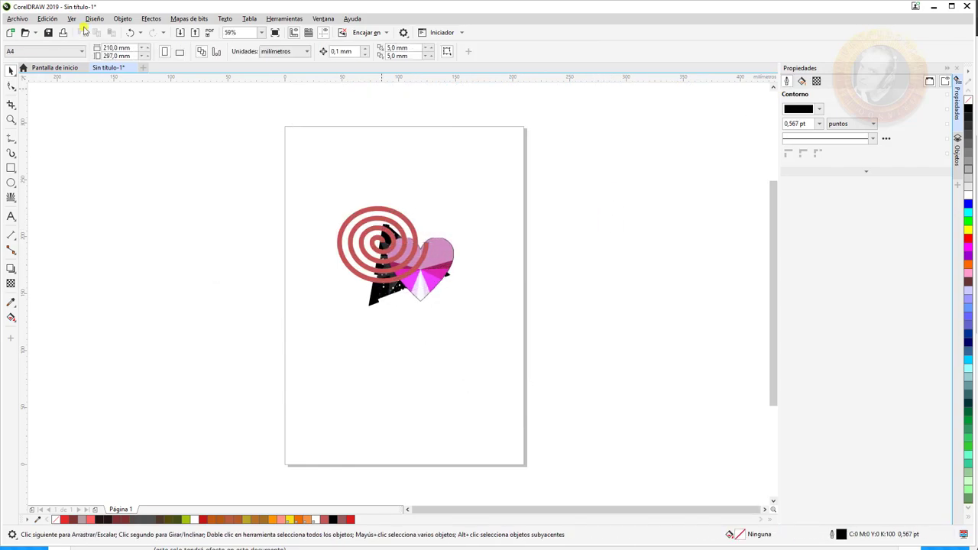
Draw a rectangle about 58 × 30 mm below the spiral and give it a uniform black fill.
{"action": "left_click", "coordinate": [11, 168]}
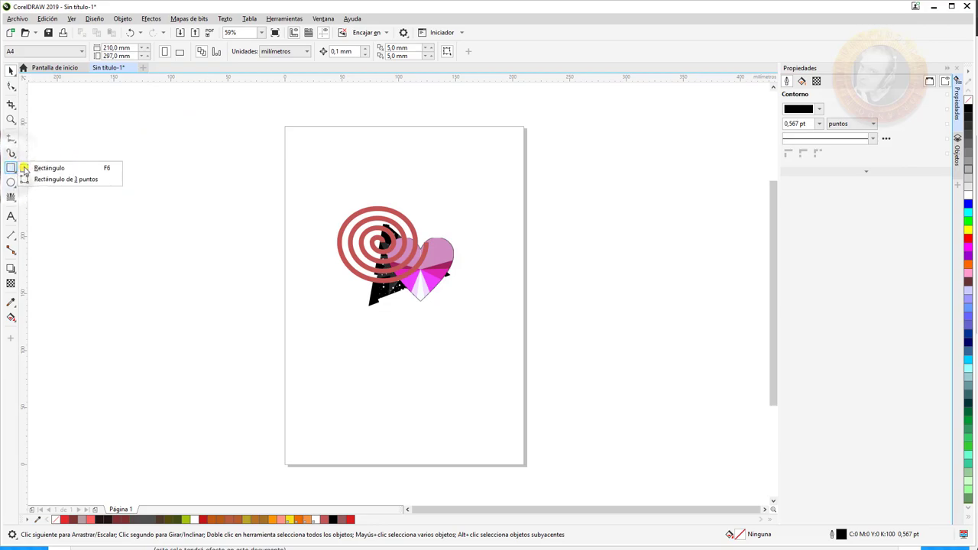
{"action": "left_click", "coordinate": [42, 164]}
{"action": "left_click_drag", "start_coordinate": [330, 283], "coordinate": [402, 320]}
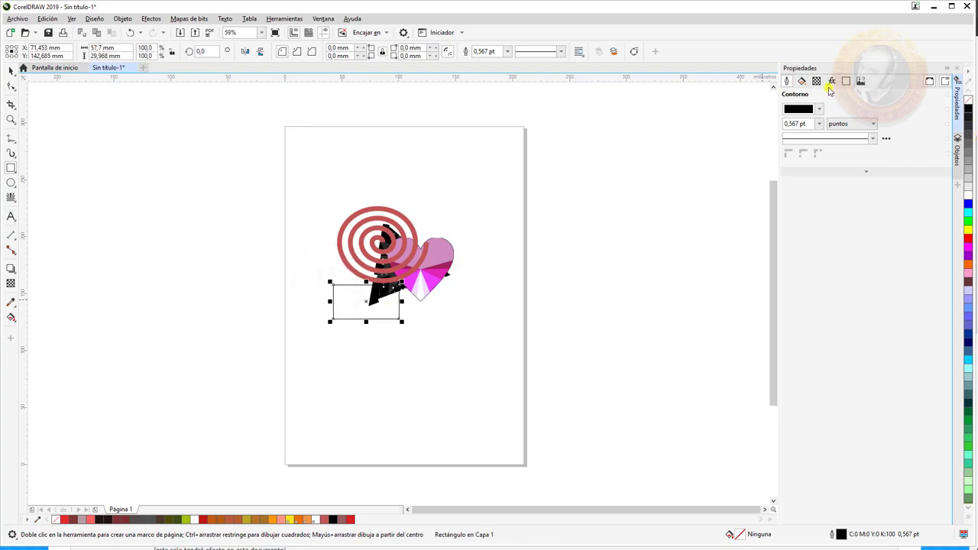
{"action": "left_click", "coordinate": [804, 82]}
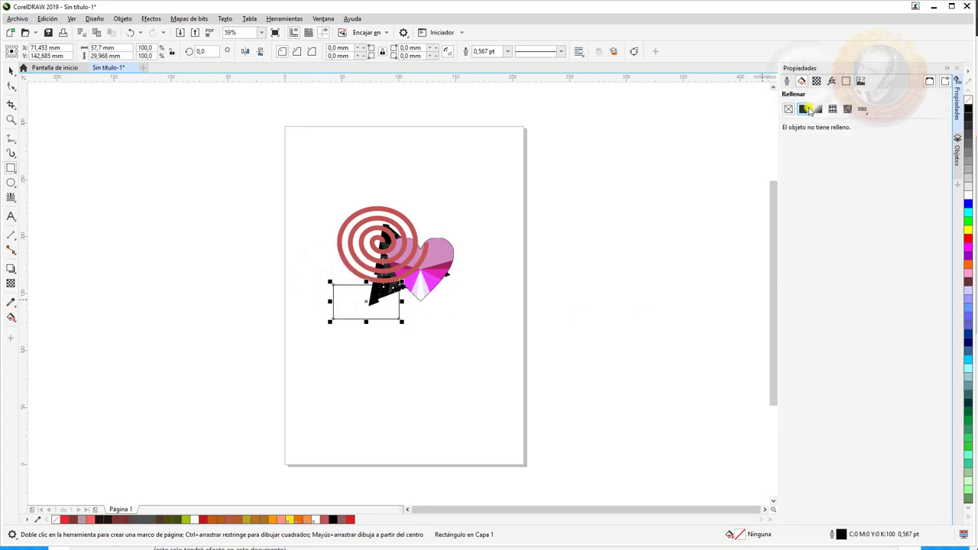
{"action": "left_click", "coordinate": [802, 109]}
{"action": "left_click", "coordinate": [573, 238]}
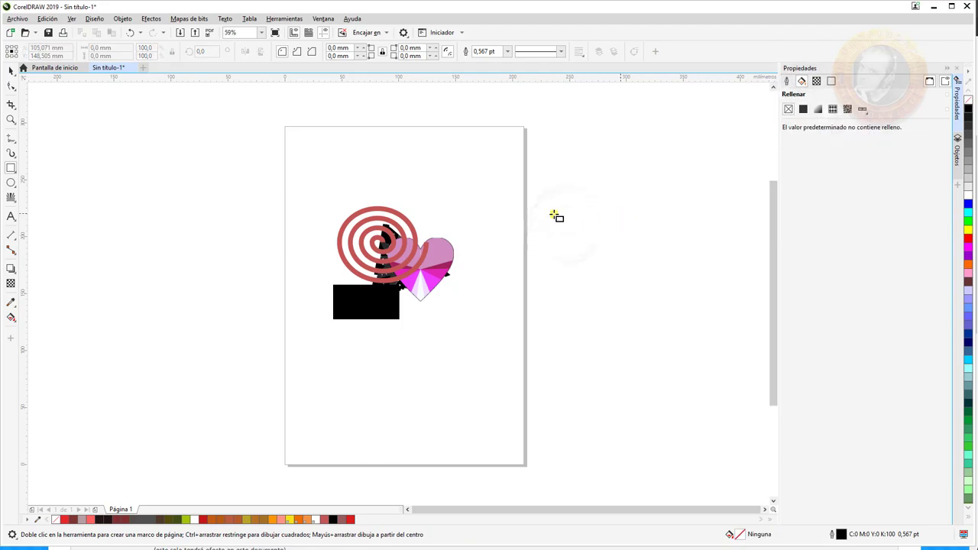
Draw an ellipse about 51 × 44 mm over the spiral's left part and apply the default blue vector pattern fill.
{"action": "left_click", "coordinate": [13, 173]}
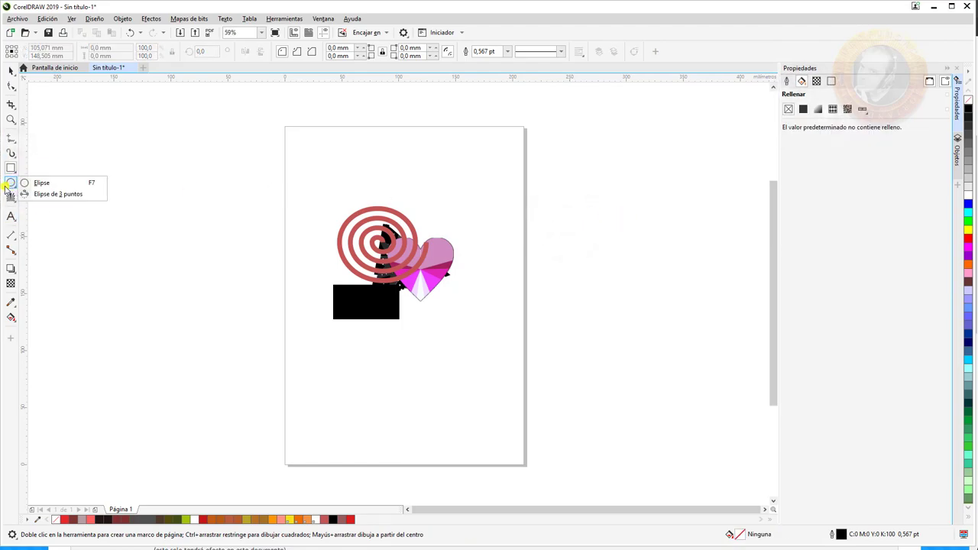
{"action": "left_click", "coordinate": [34, 185]}
{"action": "key", "text": "F7"}
{"action": "left_click_drag", "start_coordinate": [319, 214], "coordinate": [382, 266]}
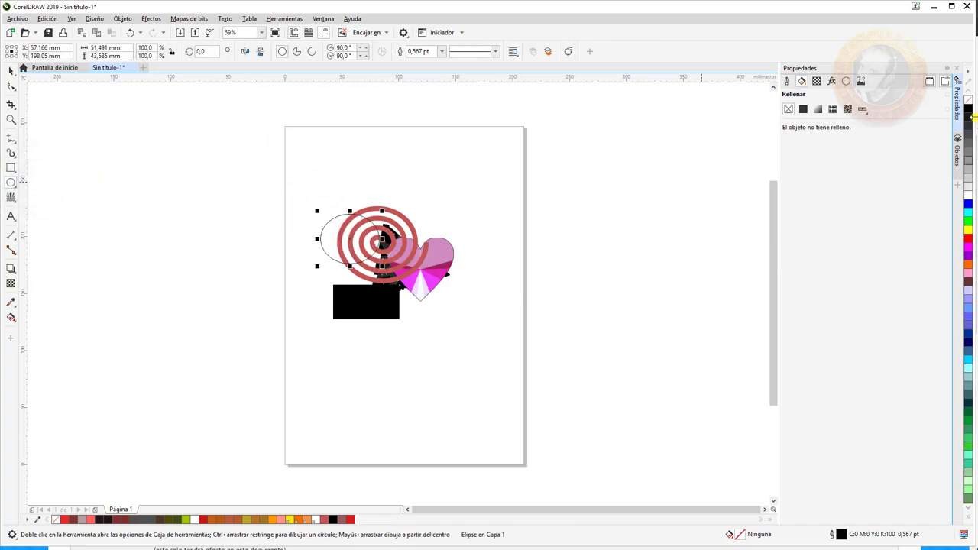
{"action": "left_click", "coordinate": [819, 109]}
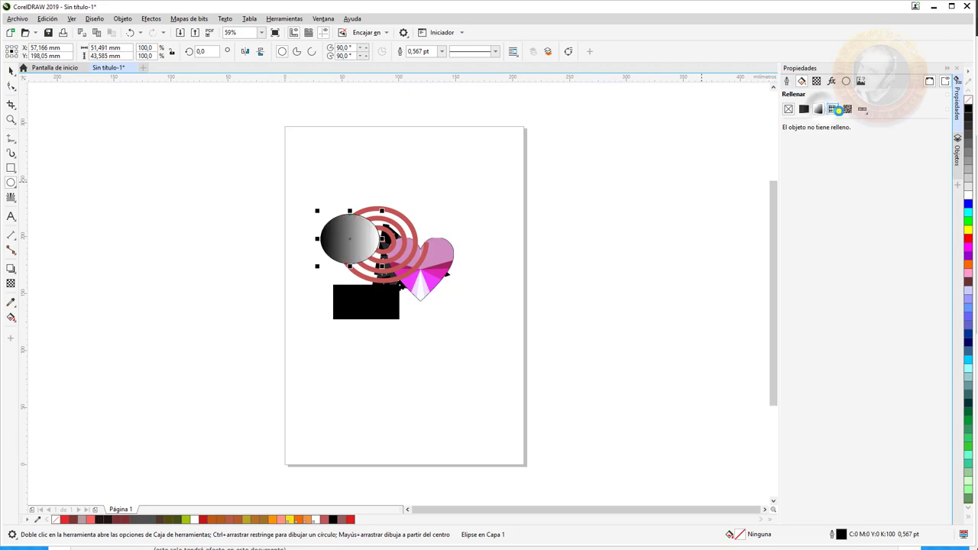
{"action": "left_click", "coordinate": [831, 108]}
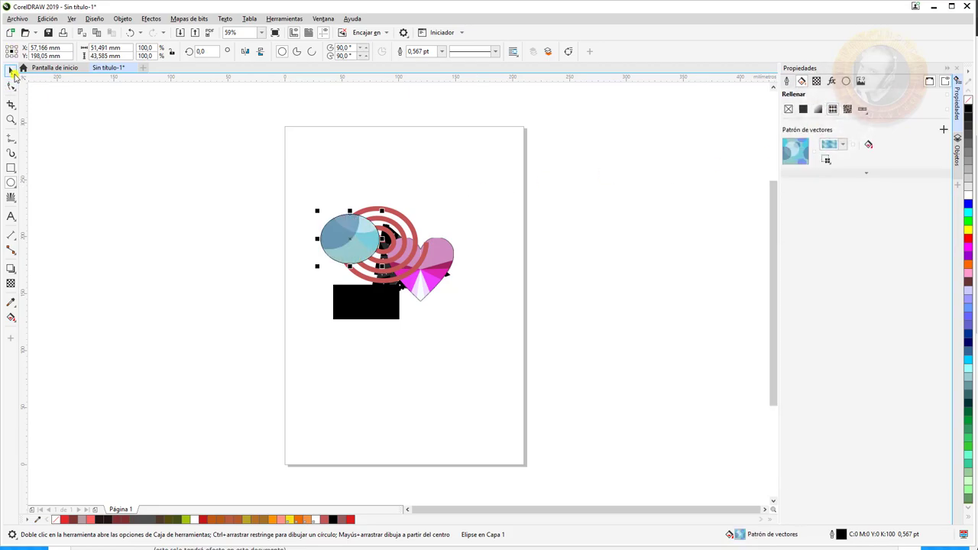
{"action": "left_click", "coordinate": [11, 69]}
{"action": "left_click", "coordinate": [265, 184]}
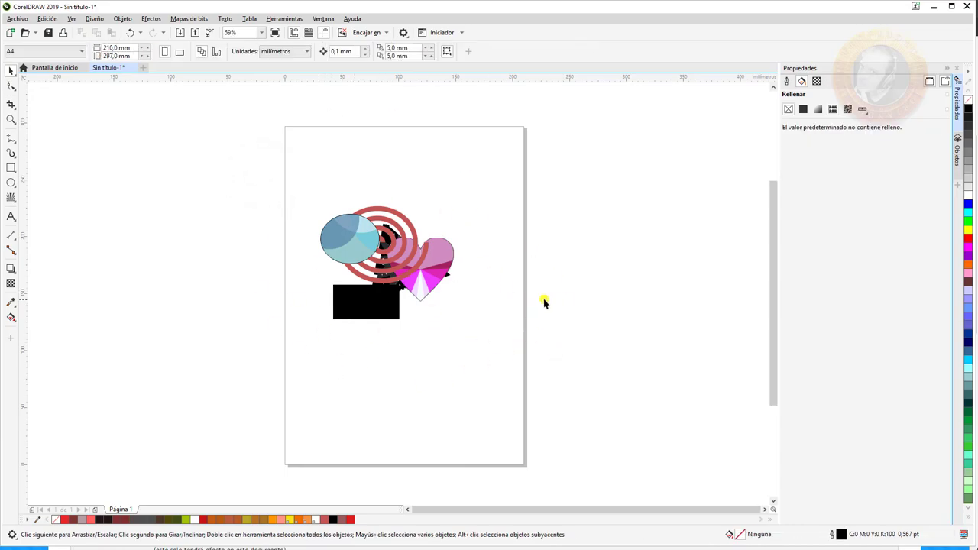
Select all the shapes on the page and examine how they are listed under Capa 1 in the document's object list.
{"action": "left_click_drag", "start_coordinate": [300, 181], "coordinate": [478, 373]}
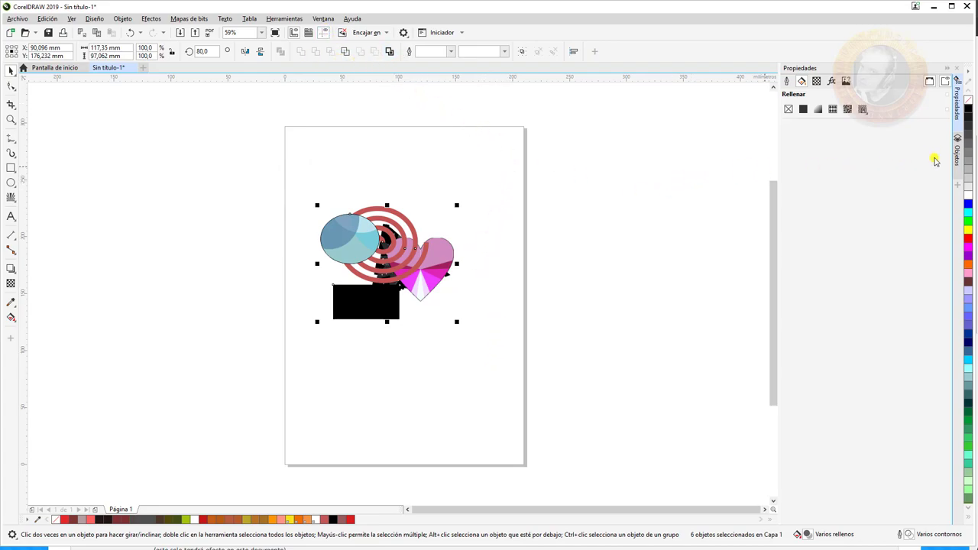
{"action": "left_click", "coordinate": [324, 18]}
{"action": "mouse_move", "coordinate": [379, 161]}
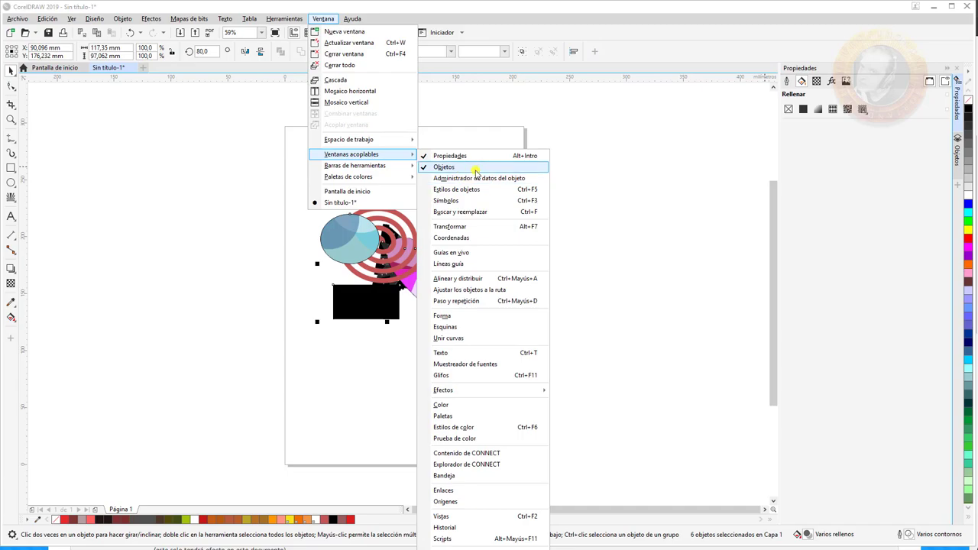
{"action": "left_click", "coordinate": [955, 156]}
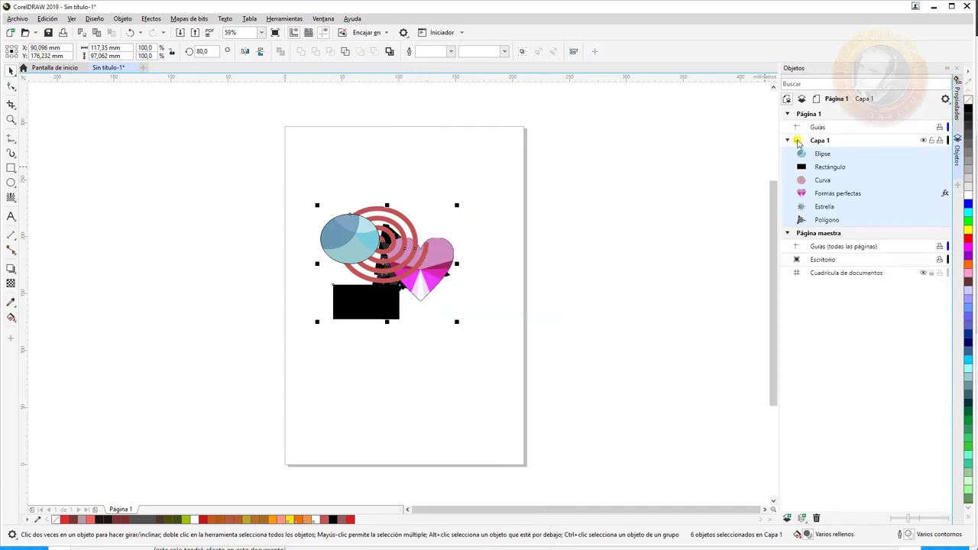
{"action": "left_click", "coordinate": [787, 142]}
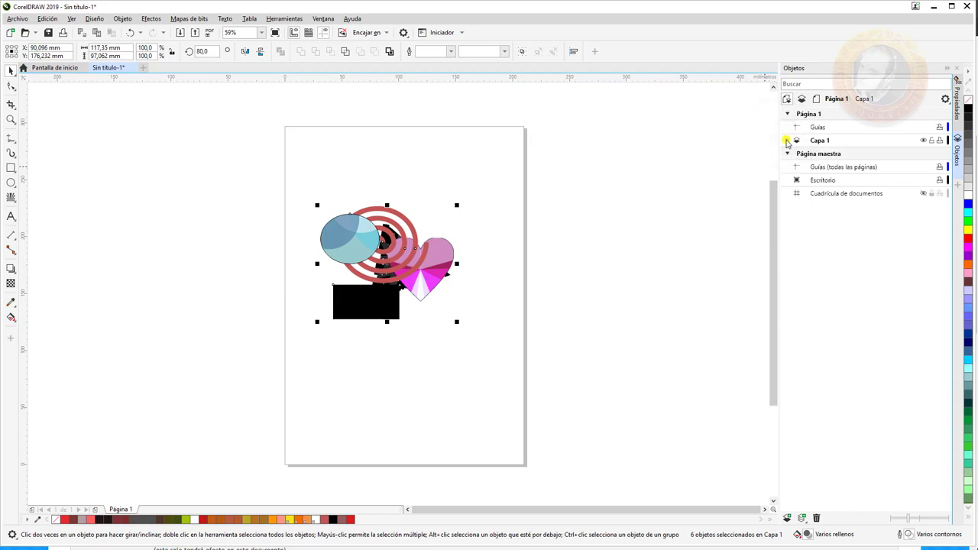
{"action": "left_click", "coordinate": [787, 141]}
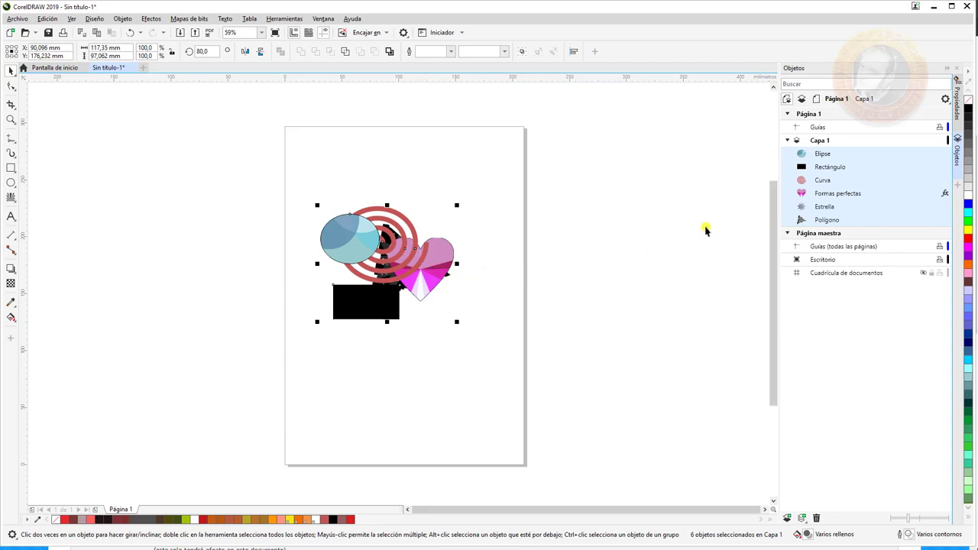
Spread the overlapping shapes apart: ellipse left of the page, spiral at the upper left, heart at the upper right, triangle below the heart.
{"action": "left_click", "coordinate": [824, 154]}
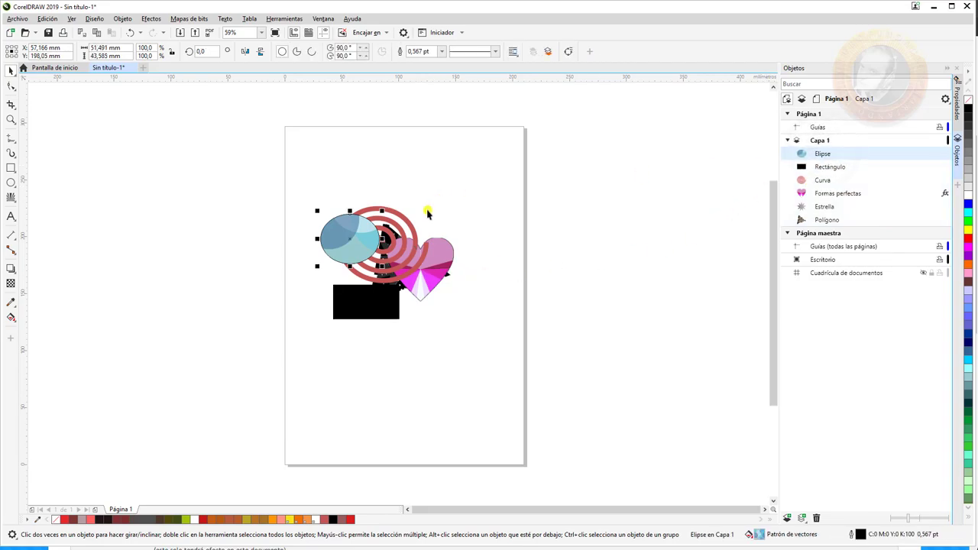
{"action": "left_click_drag", "start_coordinate": [330, 255], "coordinate": [222, 249]}
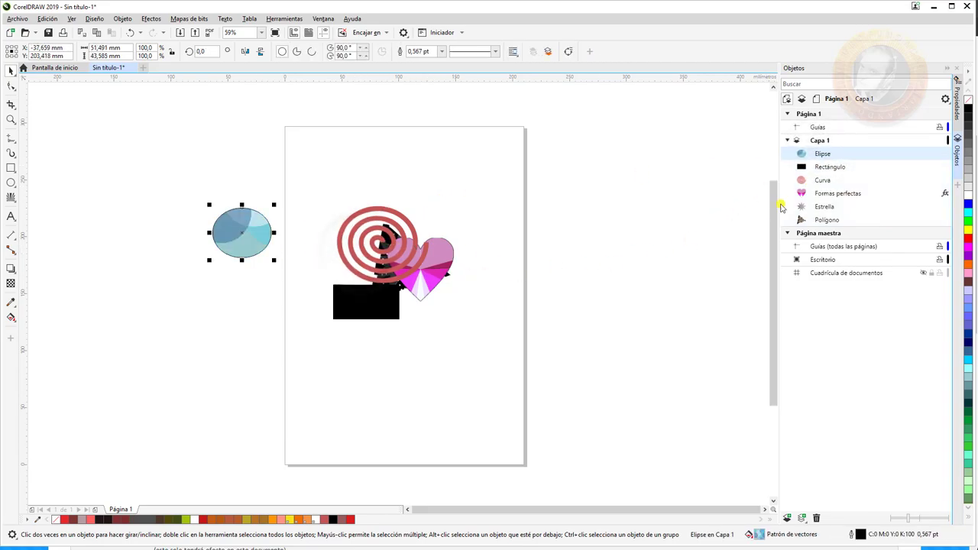
{"action": "left_click", "coordinate": [826, 180]}
{"action": "left_click", "coordinate": [453, 231]}
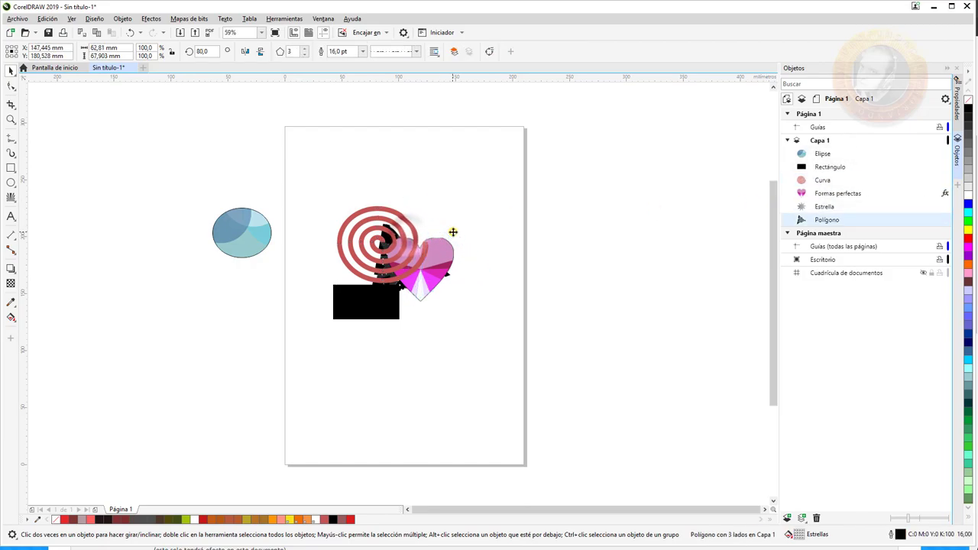
{"action": "left_click_drag", "start_coordinate": [439, 248], "coordinate": [512, 174]}
{"action": "left_click_drag", "start_coordinate": [405, 255], "coordinate": [367, 191]}
{"action": "left_click_drag", "start_coordinate": [463, 262], "coordinate": [489, 281]}
{"action": "left_click", "coordinate": [417, 264]}
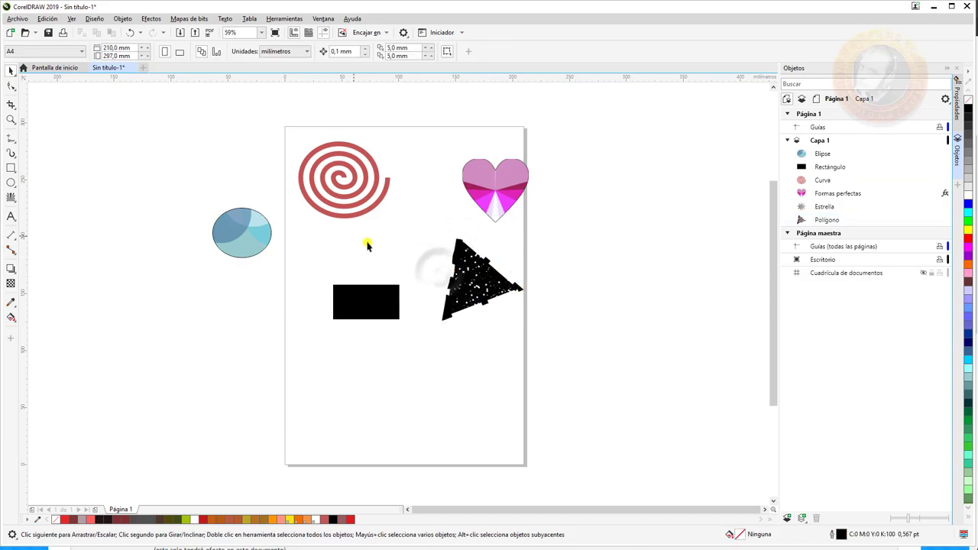
Move the nine-pointed star from the page's middle onto the heart.
{"action": "left_click", "coordinate": [808, 210]}
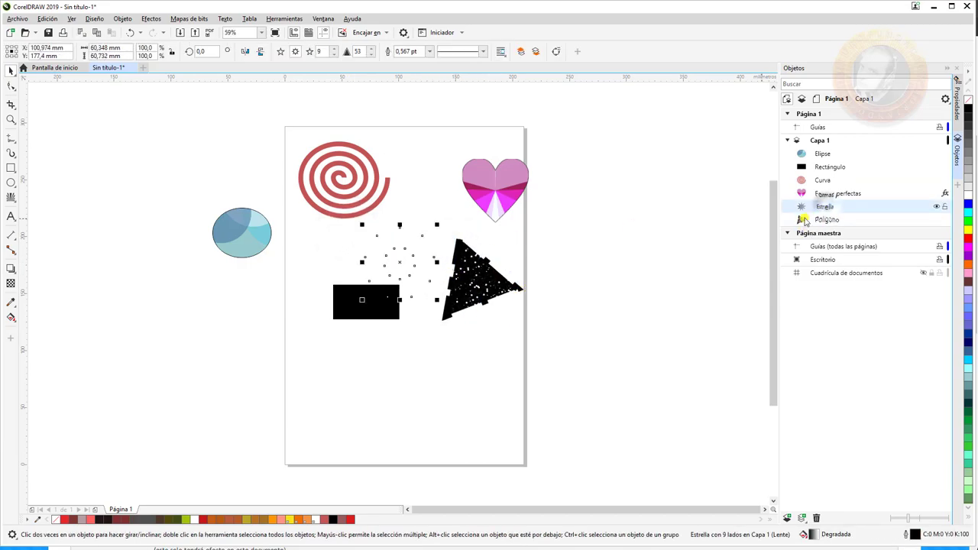
{"action": "left_click_drag", "start_coordinate": [395, 247], "coordinate": [494, 168]}
{"action": "left_click", "coordinate": [593, 168]}
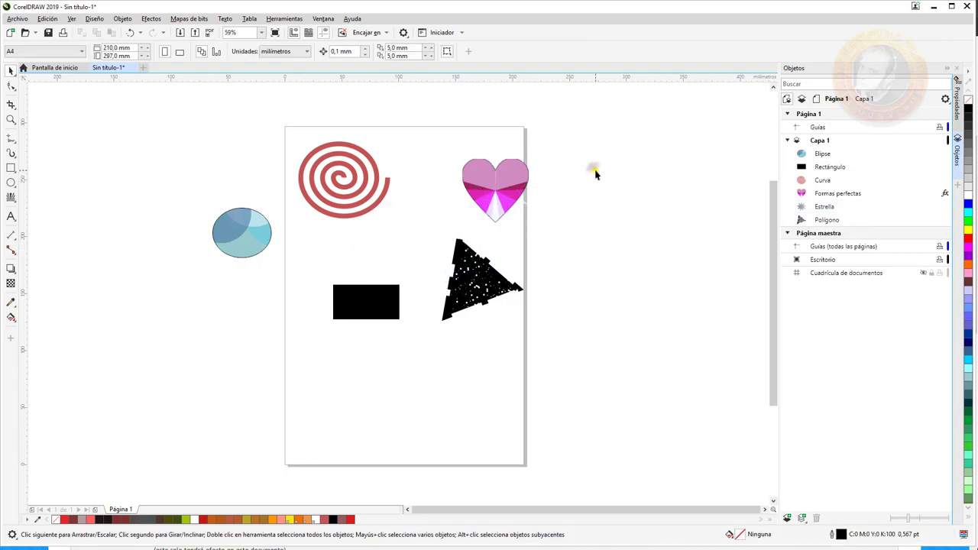
Reorder the objects of Capa 1 so that Estrella is stacked directly above Formas perfectas.
{"action": "left_click", "coordinate": [825, 208]}
{"action": "left_click_drag", "start_coordinate": [828, 210], "coordinate": [823, 193]}
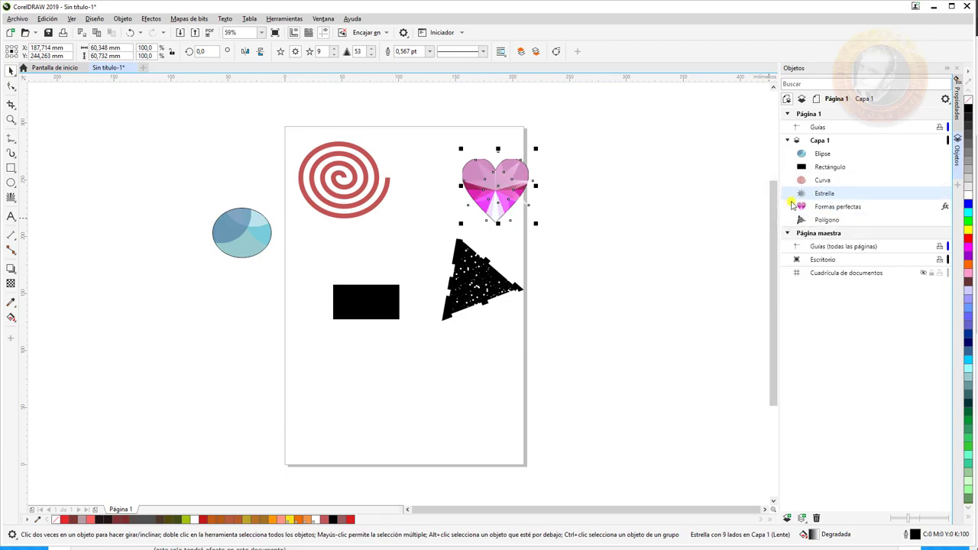
{"action": "left_click_drag", "start_coordinate": [820, 204], "coordinate": [831, 208]}
{"action": "left_click", "coordinate": [829, 195]}
{"action": "left_click", "coordinate": [590, 167]}
Rename the heart object Formas perfectas as "cora".
{"action": "left_click_drag", "start_coordinate": [443, 135], "coordinate": [558, 232]}
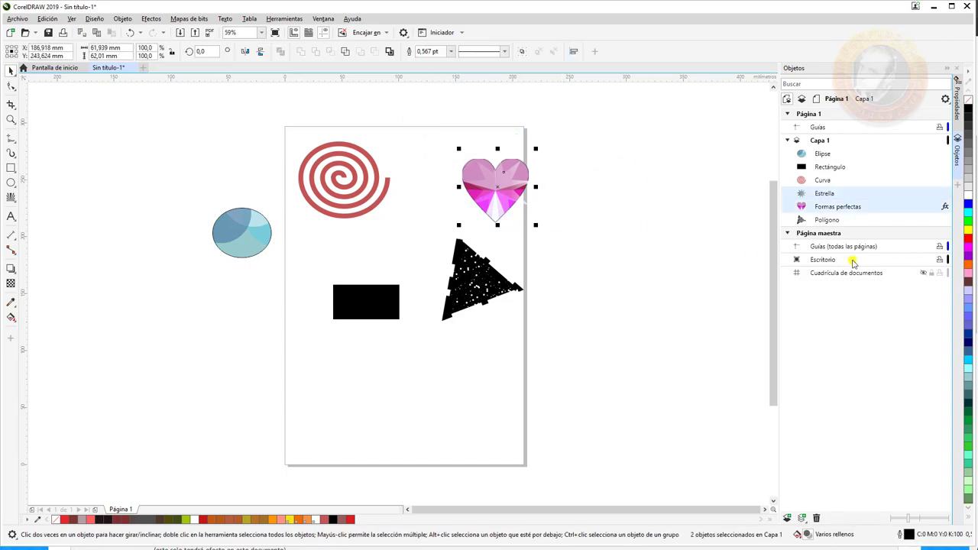
{"action": "left_click", "coordinate": [834, 209]}
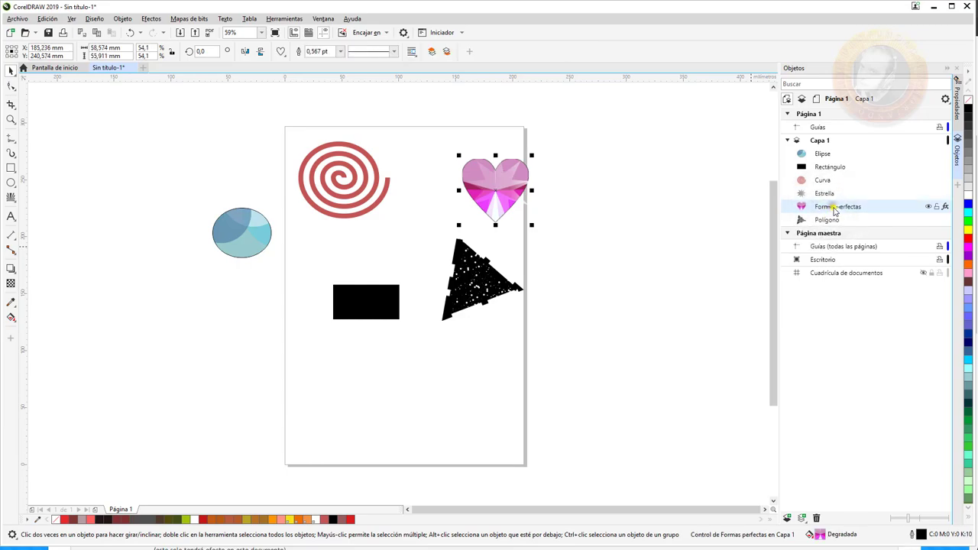
{"action": "double_click", "coordinate": [834, 209]}
{"action": "type", "text": "c"}
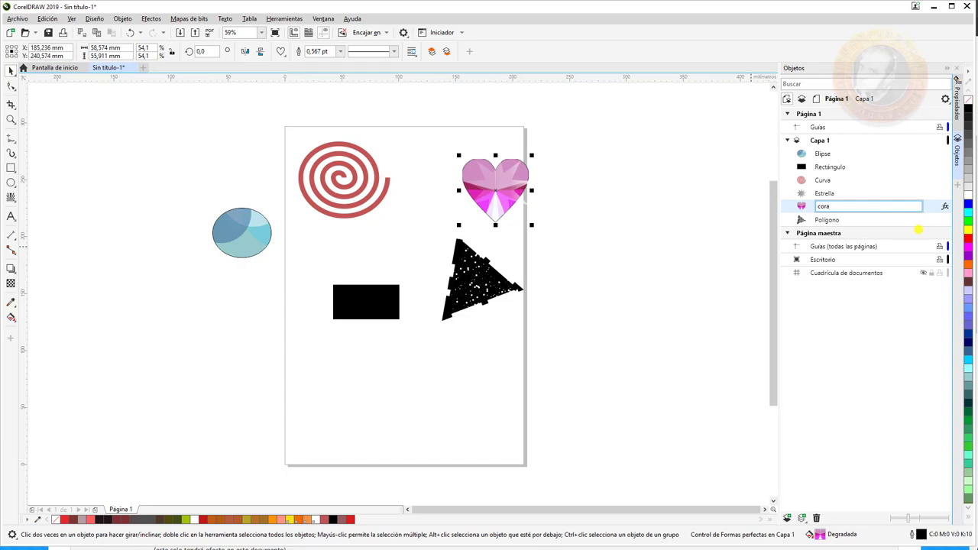
{"action": "type", "text": "ora"}
Try simplifying the overlapping star and heart, and undo it.
{"action": "left_click_drag", "start_coordinate": [435, 143], "coordinate": [565, 229]}
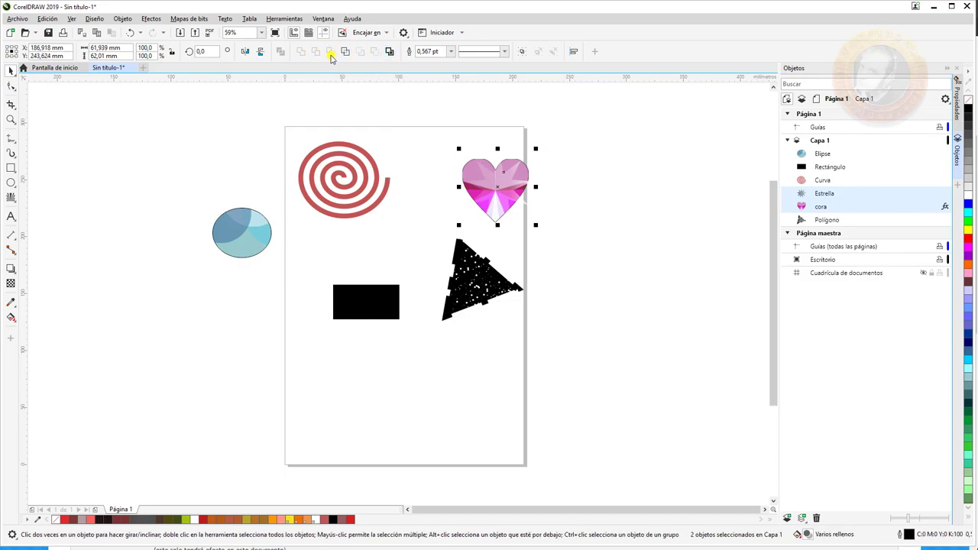
{"action": "left_click", "coordinate": [345, 54]}
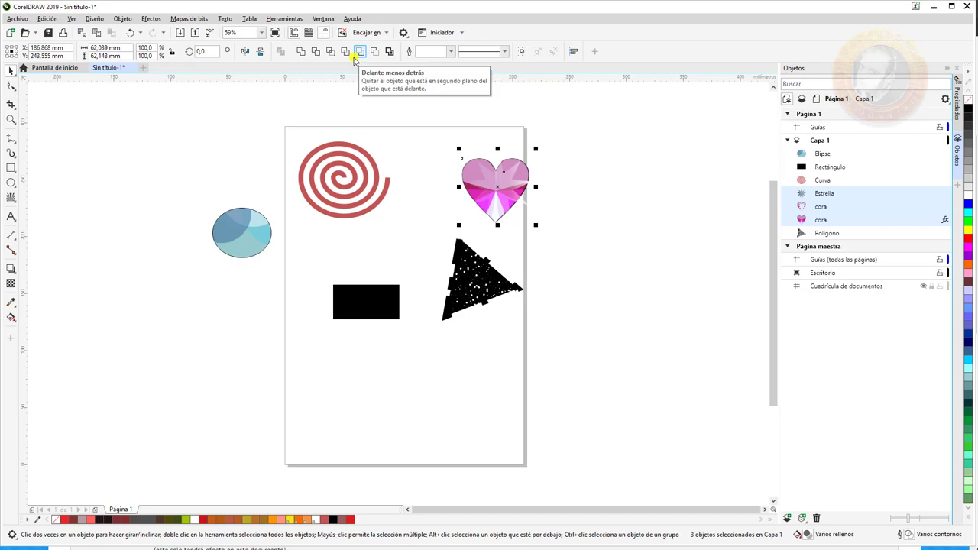
{"action": "left_click", "coordinate": [354, 58]}
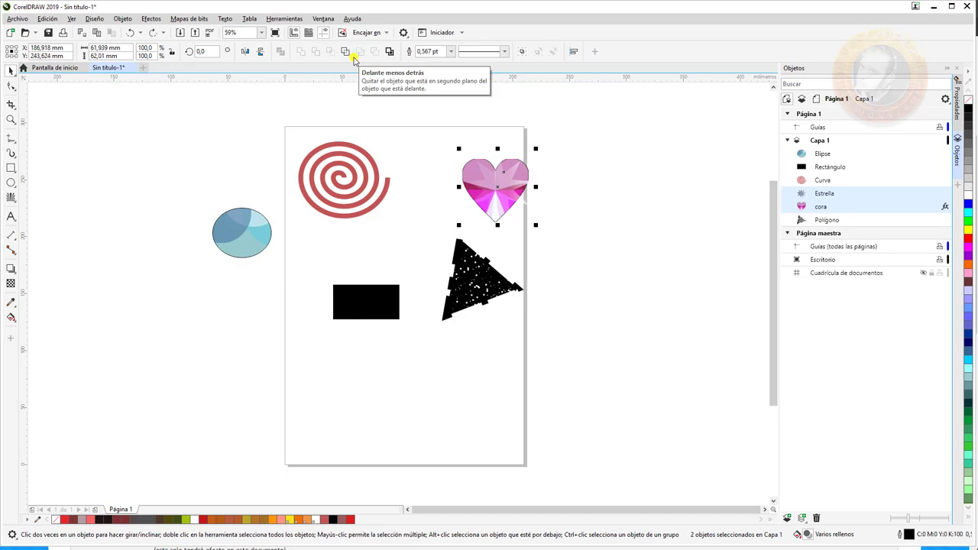
Move the starry triangle so it overlaps the black rectangle, and select both shapes.
{"action": "left_click", "coordinate": [477, 279]}
{"action": "left_click_drag", "start_coordinate": [494, 287], "coordinate": [385, 313]}
{"action": "left_click", "coordinate": [308, 249]}
{"action": "left_click_drag", "start_coordinate": [324, 273], "coordinate": [416, 387]}
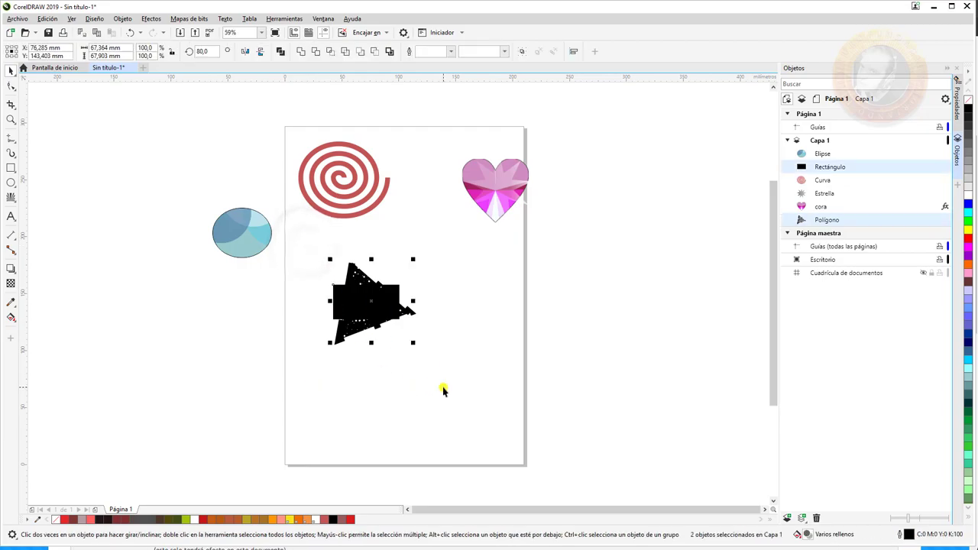
Try combining the selected triangle and rectangle, undo it, and weld them into one shape instead.
{"action": "left_click", "coordinate": [281, 51]}
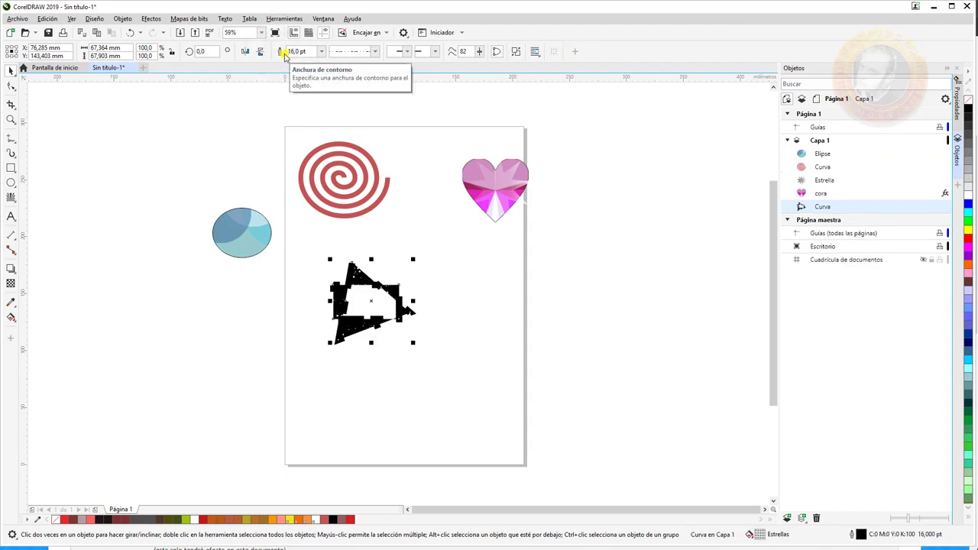
{"action": "key", "text": "ctrl+z"}
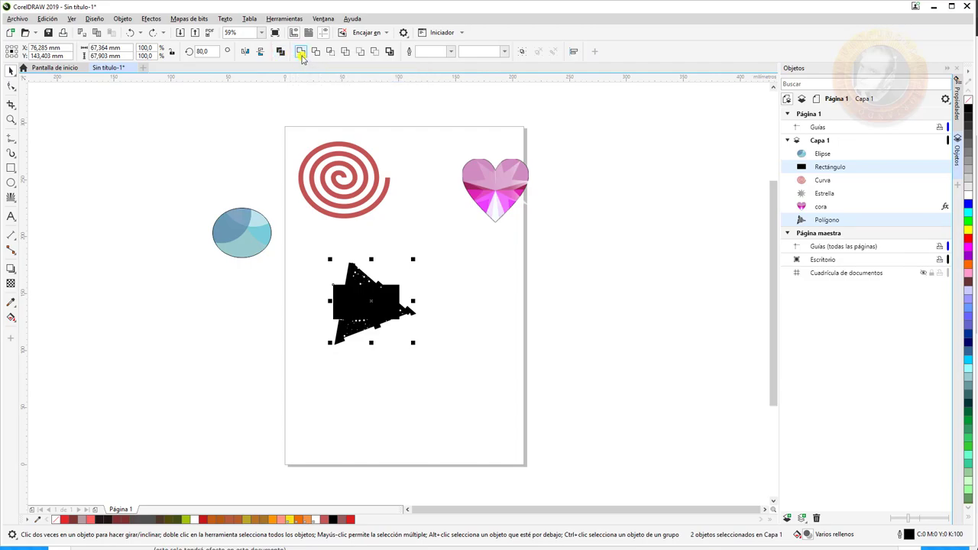
{"action": "left_click", "coordinate": [301, 52]}
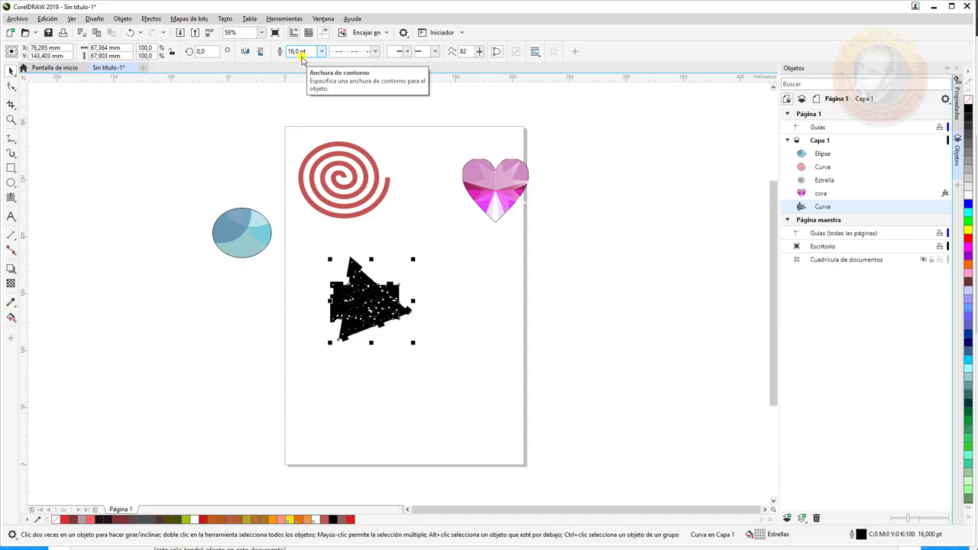
Undo the weld, move the starry triangle aside, and place the black rectangle partly behind the ellipse with both selected.
{"action": "key", "text": "ctrl+z"}
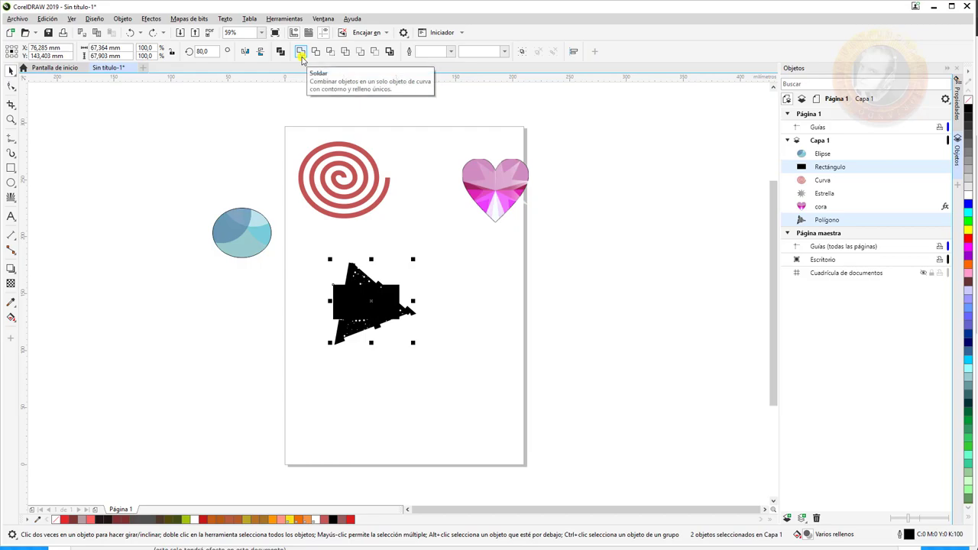
{"action": "left_click", "coordinate": [370, 297]}
{"action": "left_click_drag", "start_coordinate": [371, 296], "coordinate": [314, 350]}
{"action": "left_click_drag", "start_coordinate": [395, 345], "coordinate": [226, 246]}
{"action": "left_click_drag", "start_coordinate": [175, 167], "coordinate": [276, 276]}
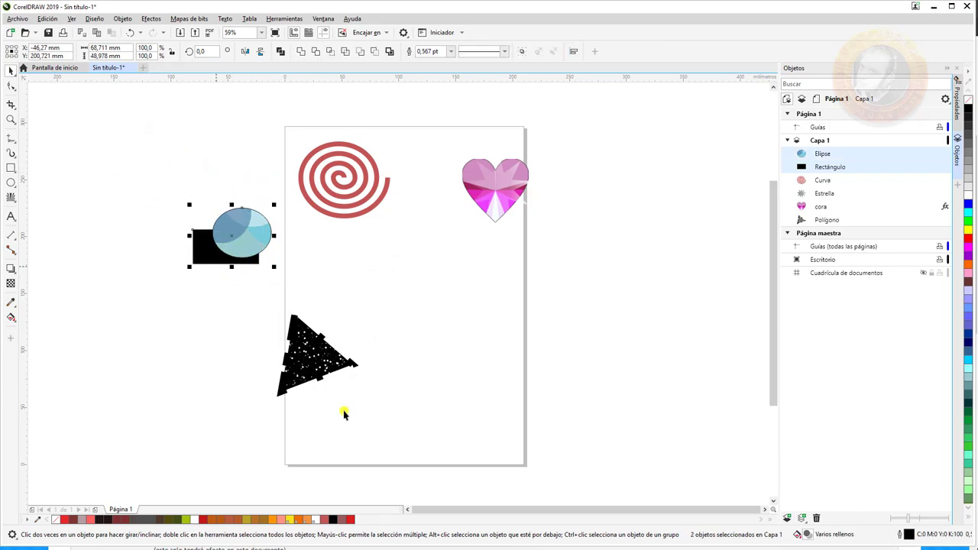
Try creating a boundary around the ellipse and rectangle, move the outline beside the spiral, and undo both actions.
{"action": "left_click", "coordinate": [391, 52]}
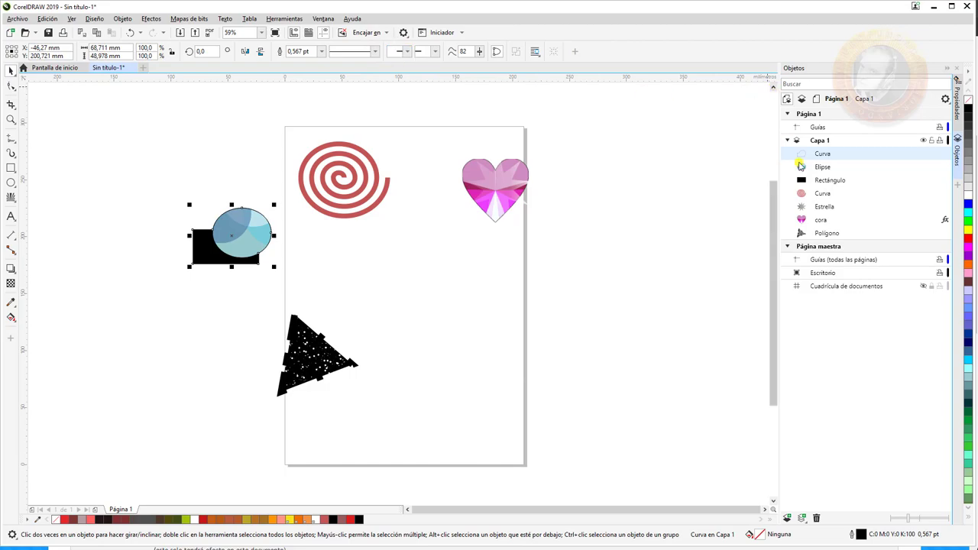
{"action": "left_click_drag", "start_coordinate": [260, 240], "coordinate": [432, 228]}
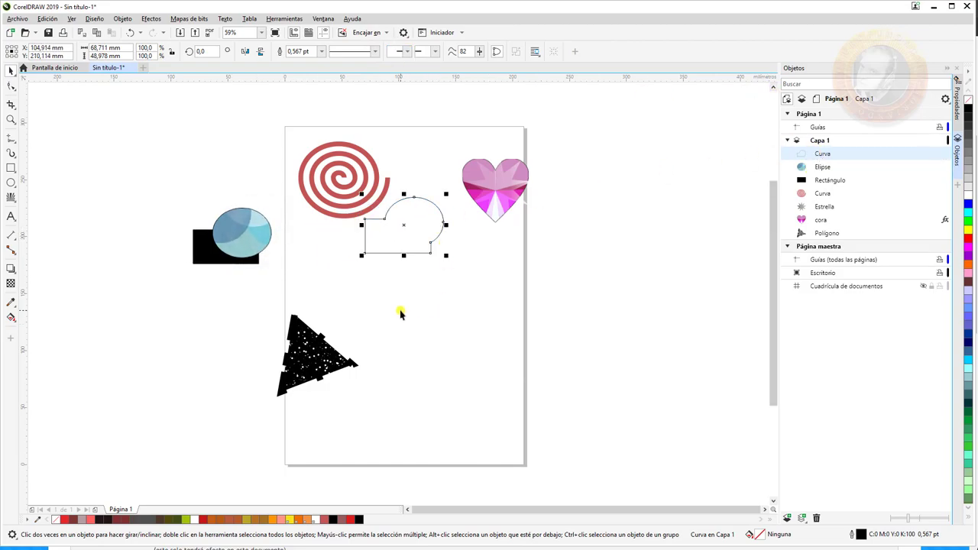
{"action": "key", "text": "ctrl+z"}
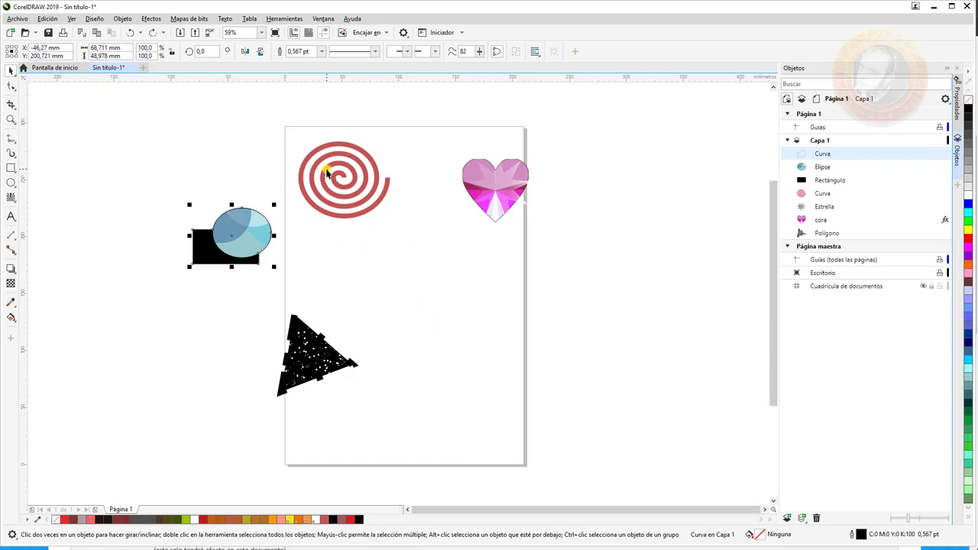
{"action": "key", "text": "ctrl+z"}
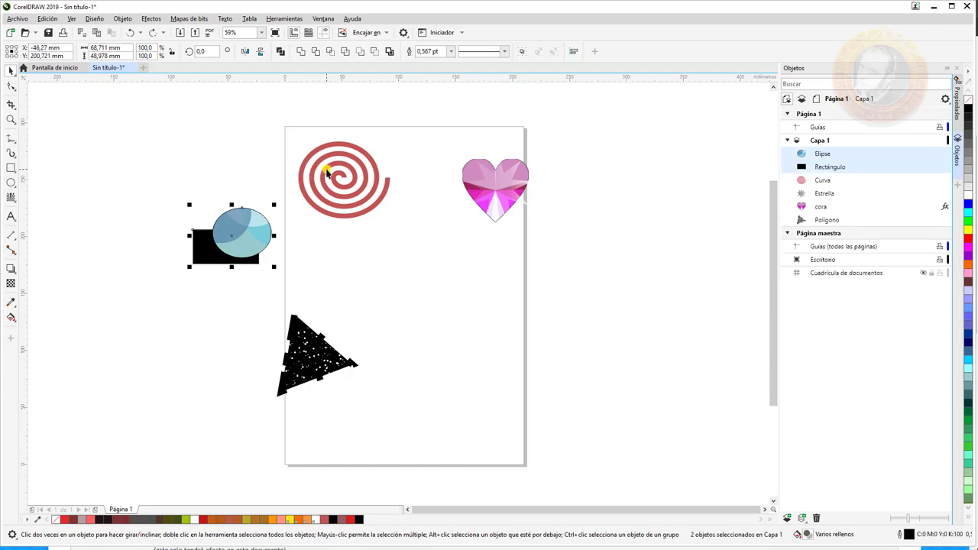
Try subtracting front from back and then back from front on the ellipse and rectangle, undoing each result.
{"action": "left_click", "coordinate": [374, 51]}
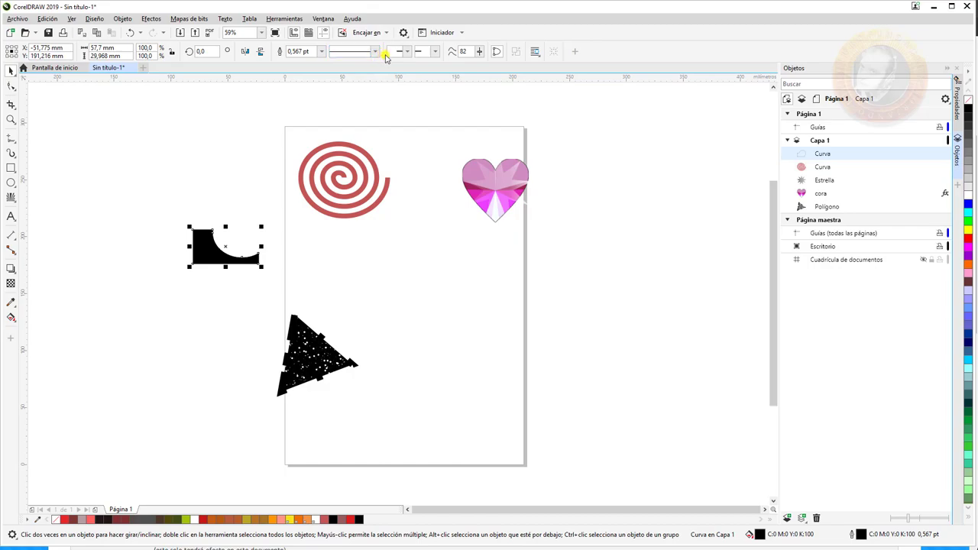
{"action": "key", "text": "ctrl+z"}
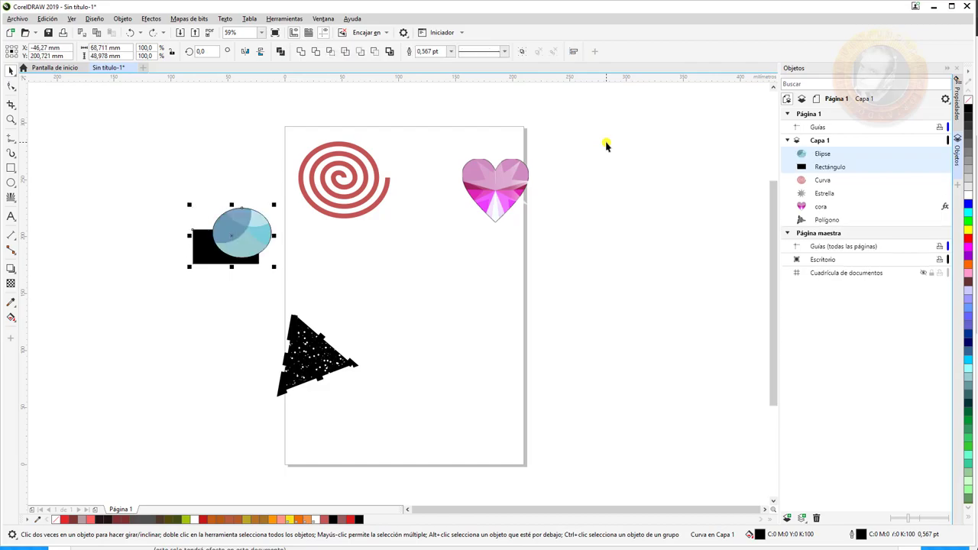
{"action": "left_click", "coordinate": [821, 155]}
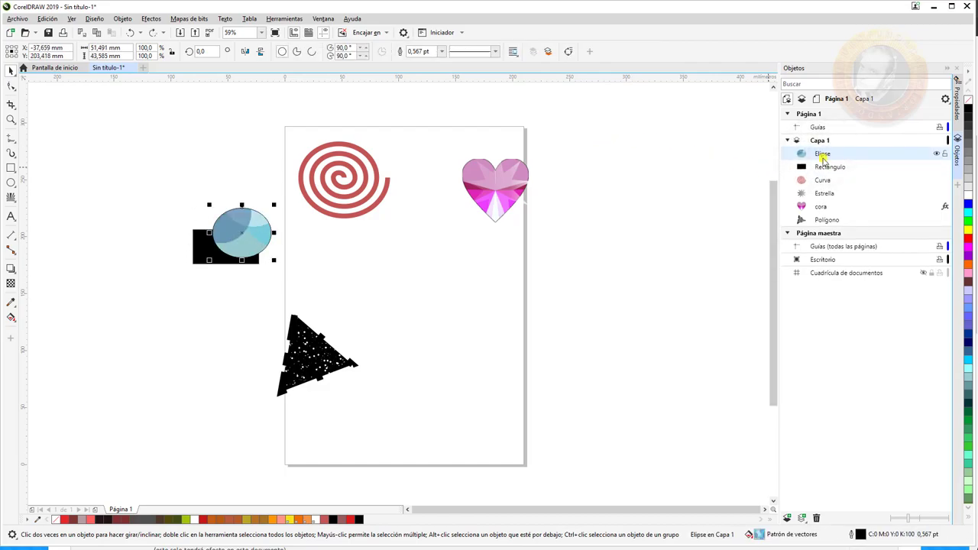
{"action": "left_click", "coordinate": [828, 166]}
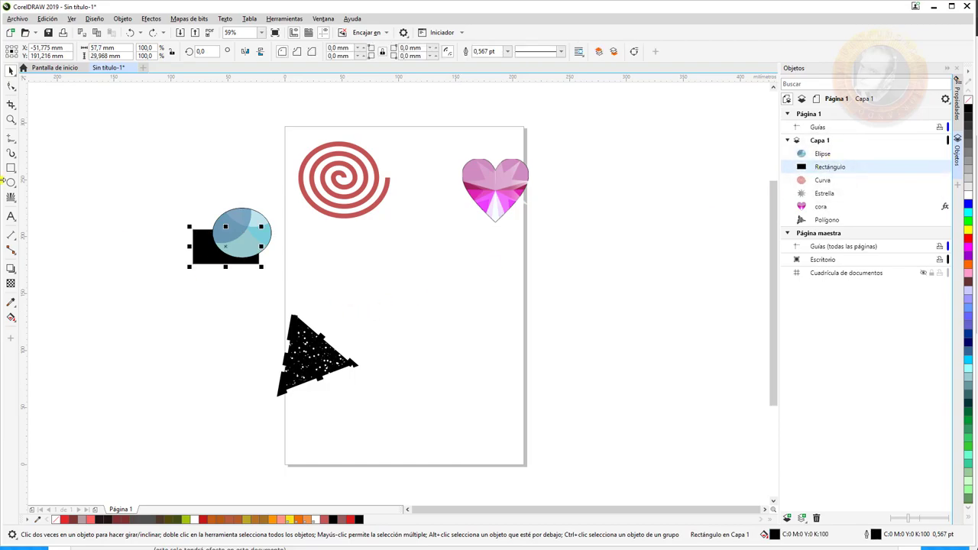
{"action": "left_click_drag", "start_coordinate": [145, 161], "coordinate": [276, 284]}
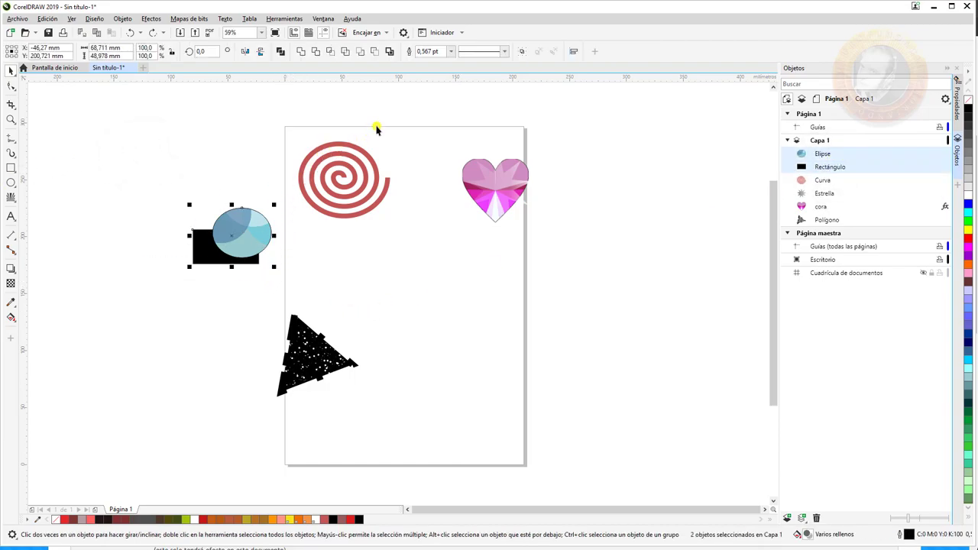
{"action": "left_click", "coordinate": [360, 51]}
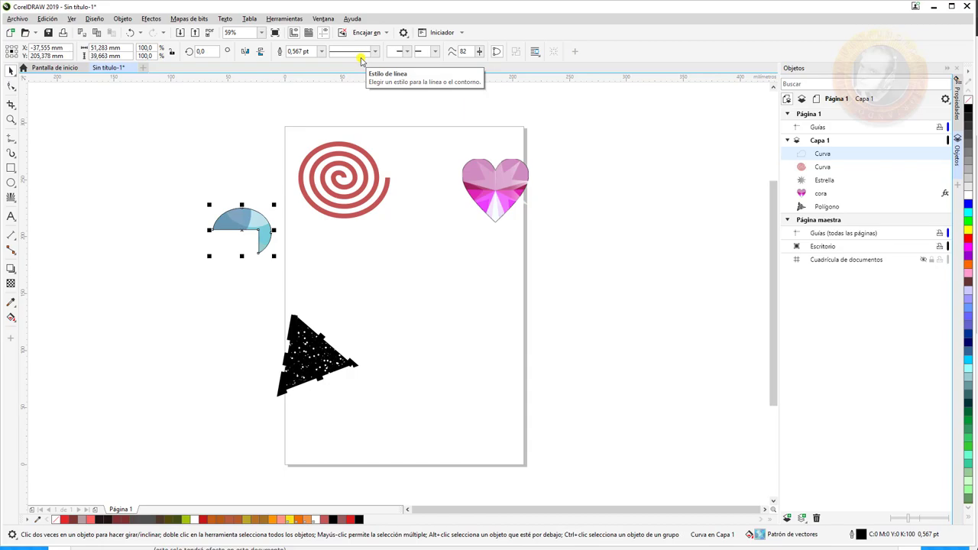
{"action": "key", "text": "ctrl+z"}
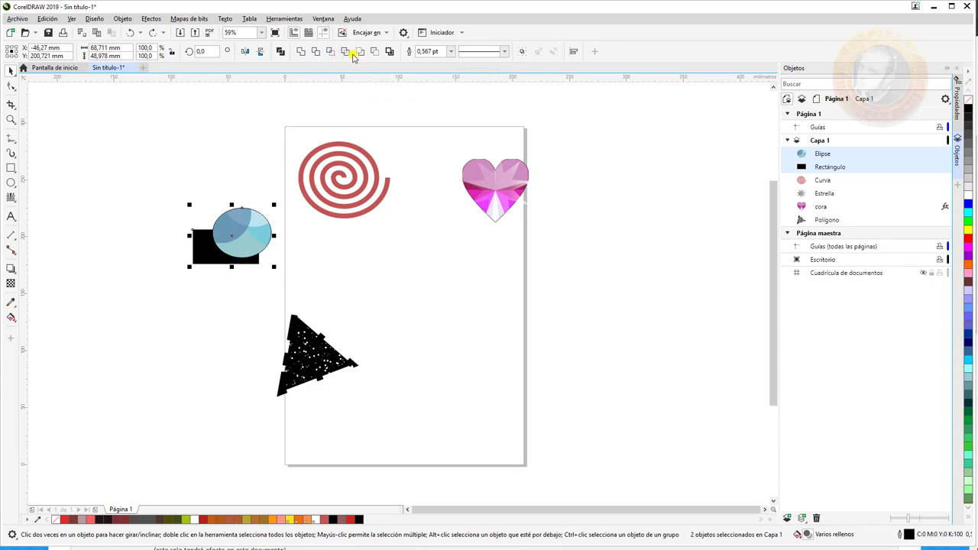
Try simplifying the overlapping ellipse and rectangle, move the ellipse away to check the cut, and undo it.
{"action": "left_click", "coordinate": [345, 54]}
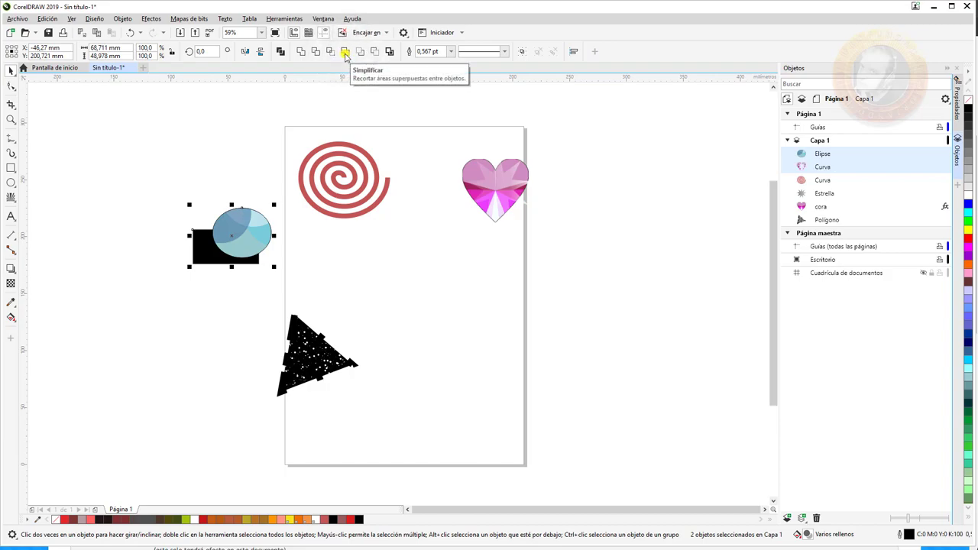
{"action": "left_click", "coordinate": [821, 167]}
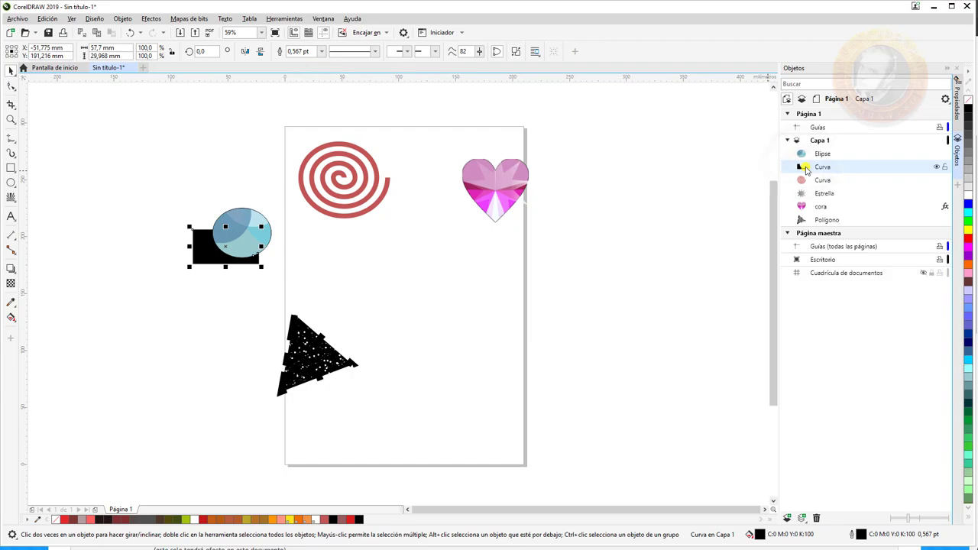
{"action": "left_click", "coordinate": [821, 153]}
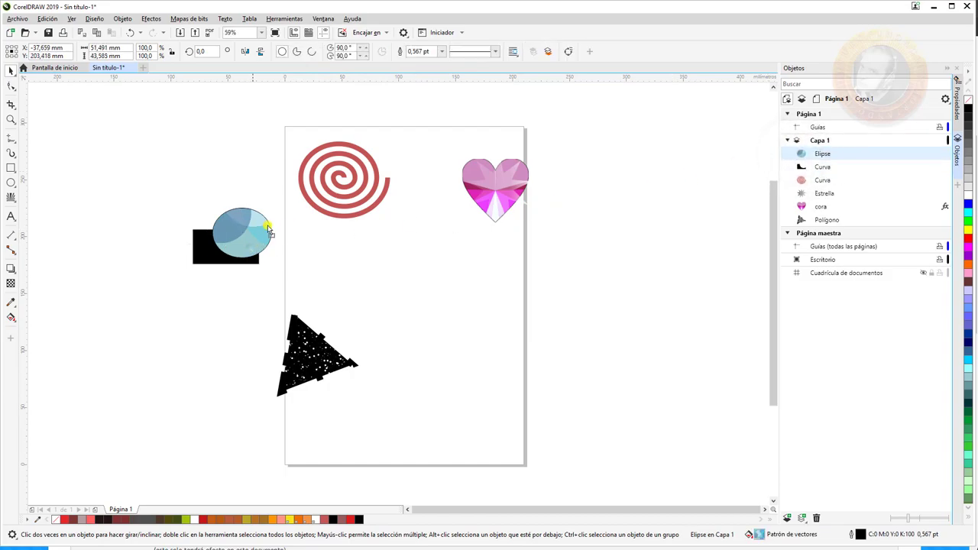
{"action": "left_click_drag", "start_coordinate": [251, 246], "coordinate": [278, 212]}
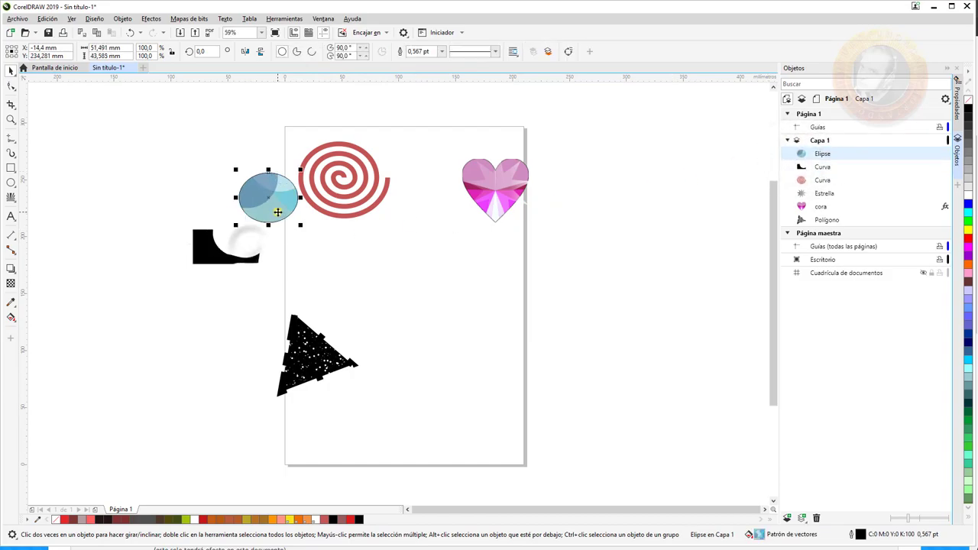
{"action": "left_click_drag", "start_coordinate": [223, 231], "coordinate": [221, 227]}
{"action": "left_click", "coordinate": [221, 227], "text": "shift"}
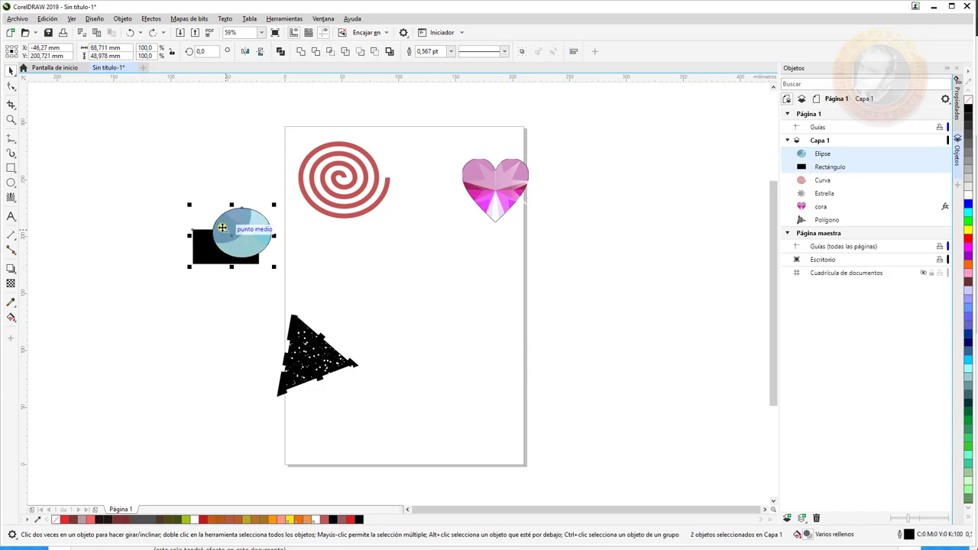
Try trimming the rectangle with the ellipse, move the two pieces apart, and undo everything back to the overlapping shapes.
{"action": "left_click", "coordinate": [317, 52]}
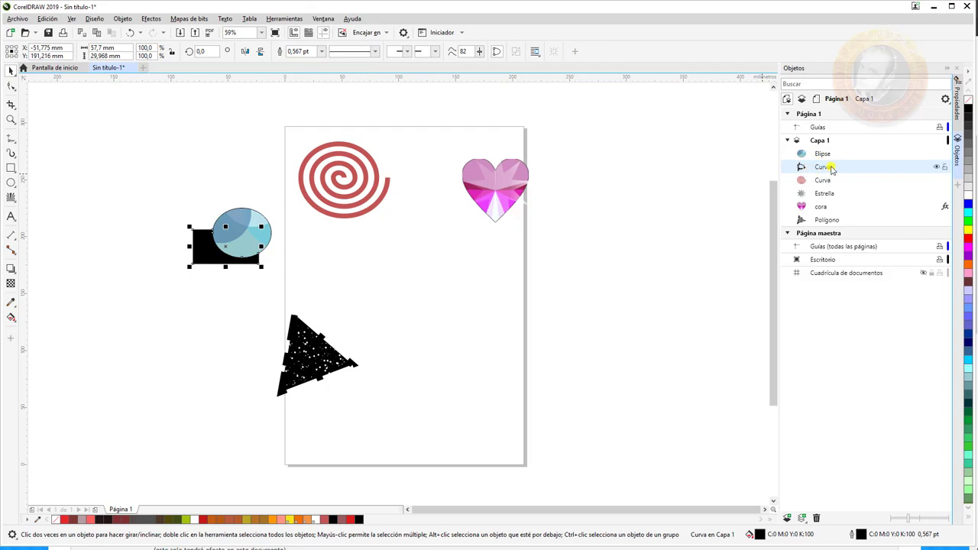
{"action": "left_click_drag", "start_coordinate": [257, 238], "coordinate": [468, 238]}
{"action": "left_click_drag", "start_coordinate": [205, 258], "coordinate": [214, 283]}
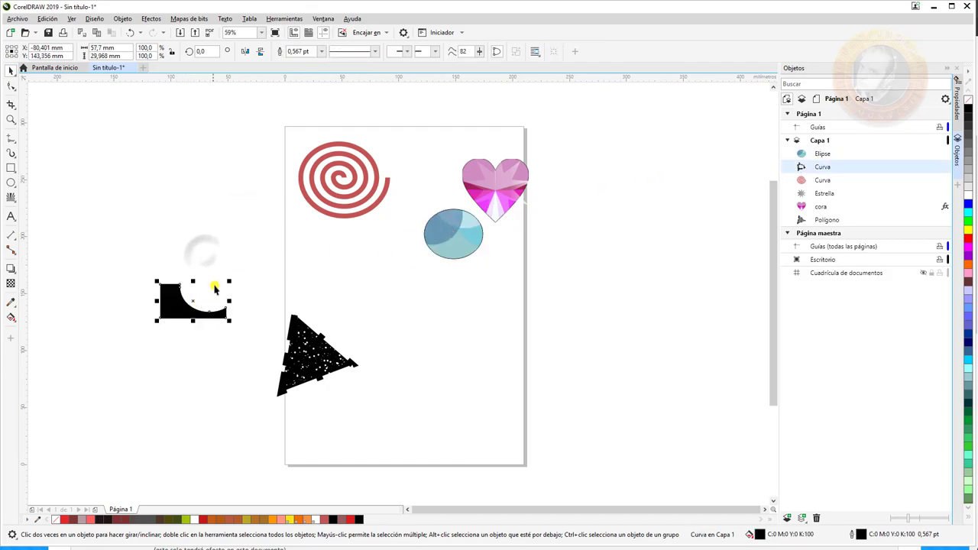
{"action": "key", "text": "ctrl+z"}
{"action": "key", "text": "ctrl+z"}
{"action": "key", "text": "ctrl+z"}
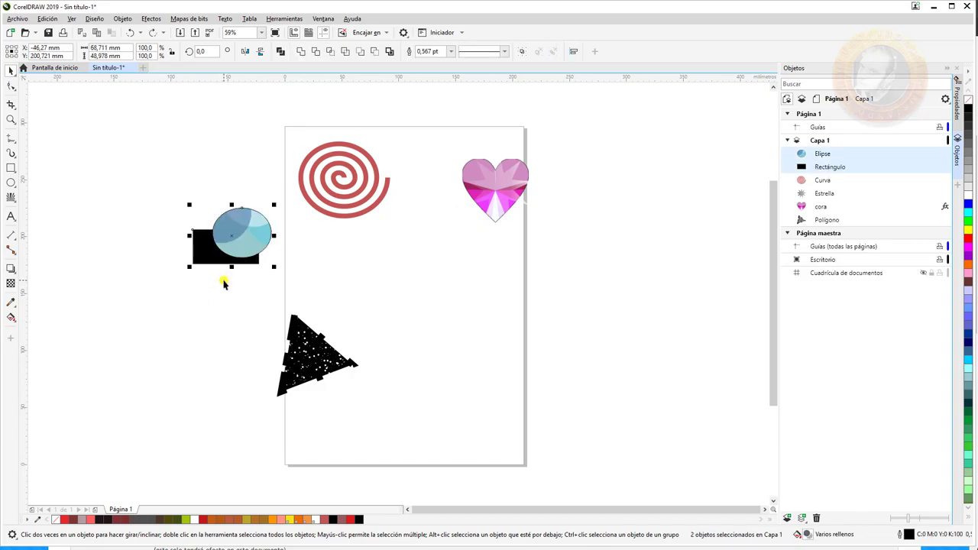
Try welding the ellipse and rectangle, undo it, and combine them into one curve instead.
{"action": "left_click", "coordinate": [302, 52]}
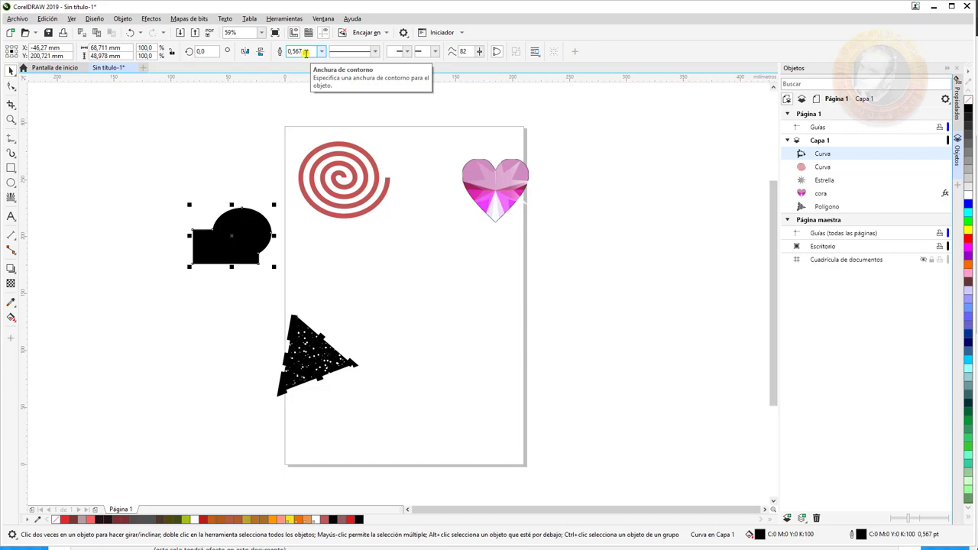
{"action": "key", "text": "ctrl+z"}
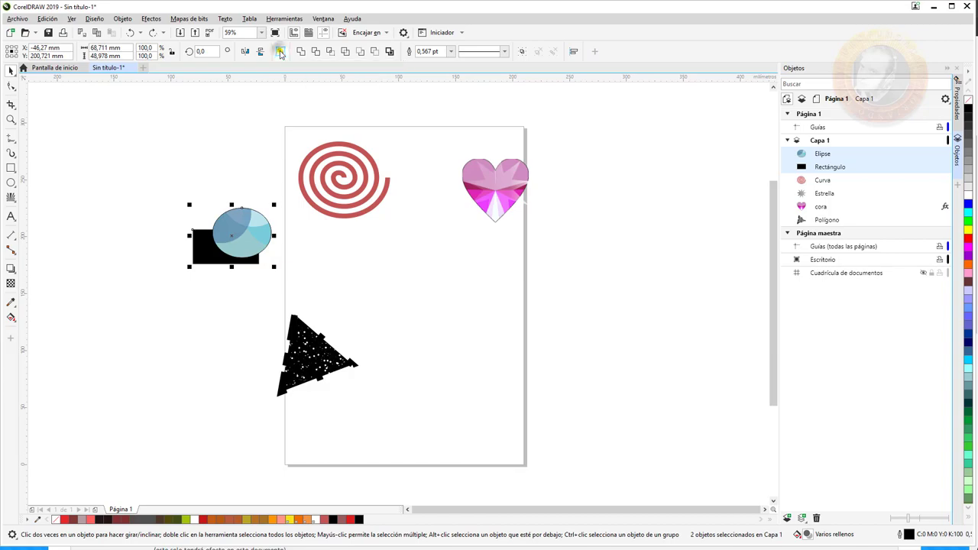
{"action": "left_click", "coordinate": [281, 51]}
{"action": "left_click", "coordinate": [229, 174]}
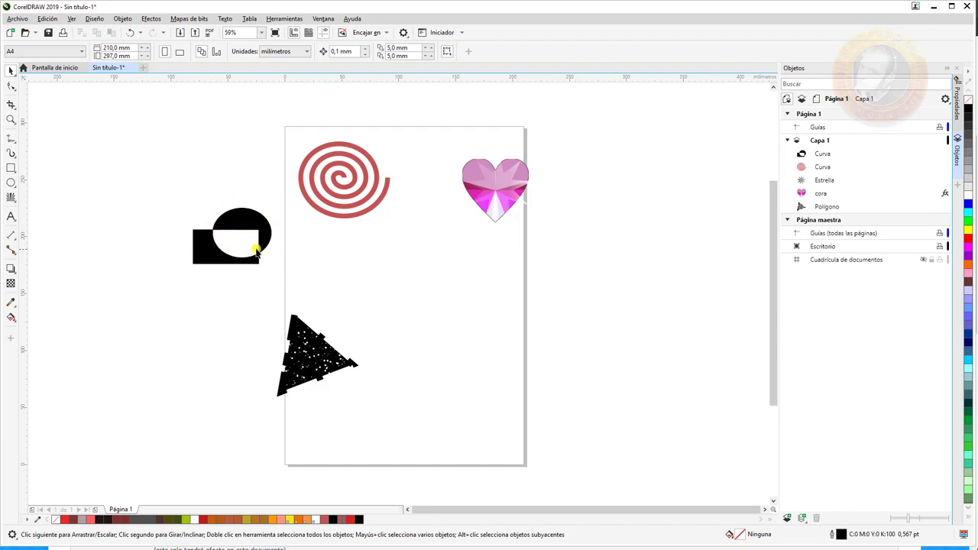
Apply a black-to-white gradient fill to the combined ellipse and rectangle curve.
{"action": "left_click", "coordinate": [822, 155]}
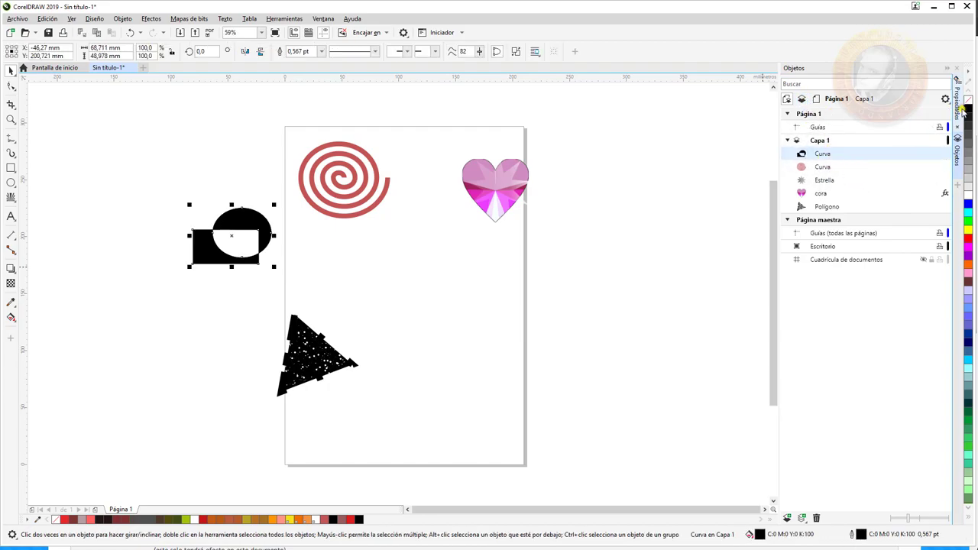
{"action": "left_click", "coordinate": [957, 102]}
{"action": "left_click", "coordinate": [818, 110]}
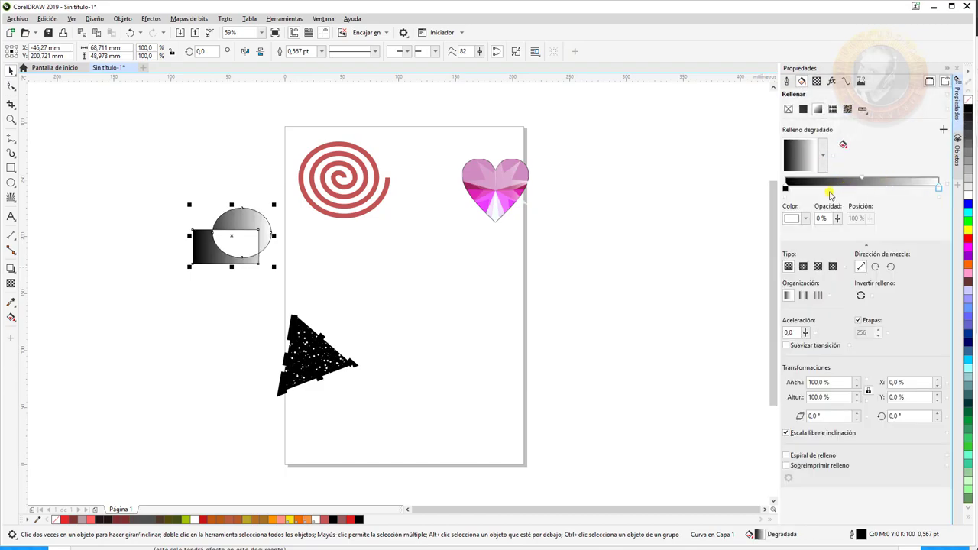
{"action": "left_click", "coordinate": [196, 115]}
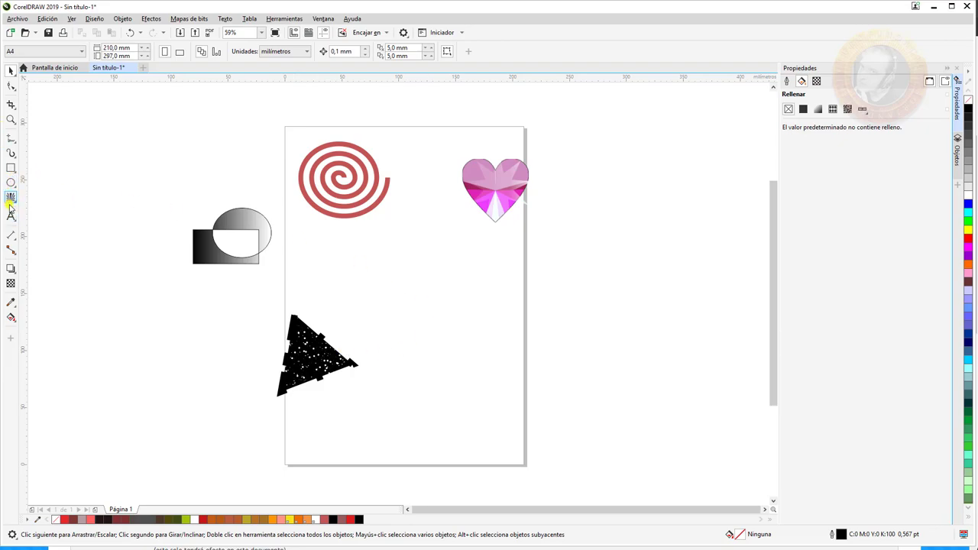
Draw a freehand S-shaped Artistic Media stroke ending in a curl, to the right of the page.
{"action": "left_click", "coordinate": [12, 155]}
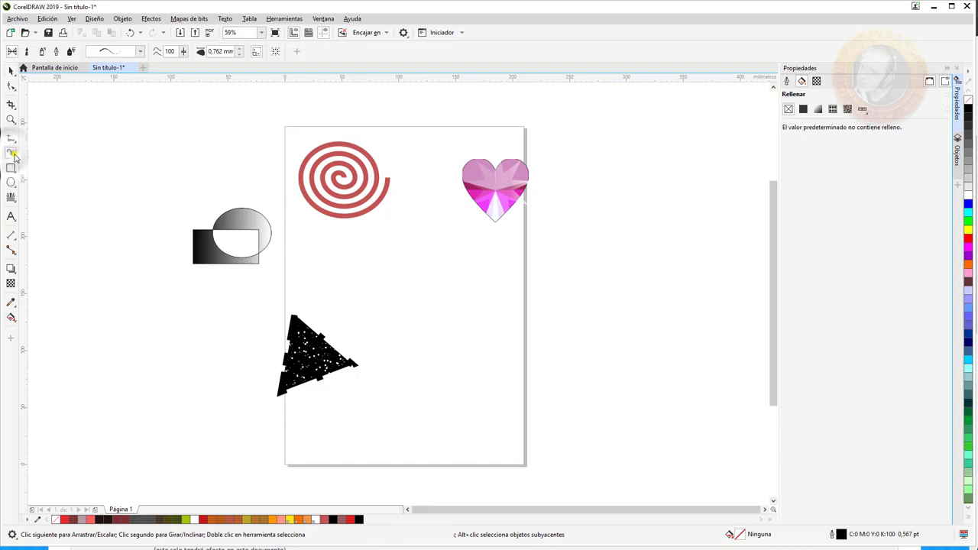
{"action": "right_click", "coordinate": [12, 155]}
{"action": "key", "text": "Escape"}
{"action": "left_click", "coordinate": [14, 155]}
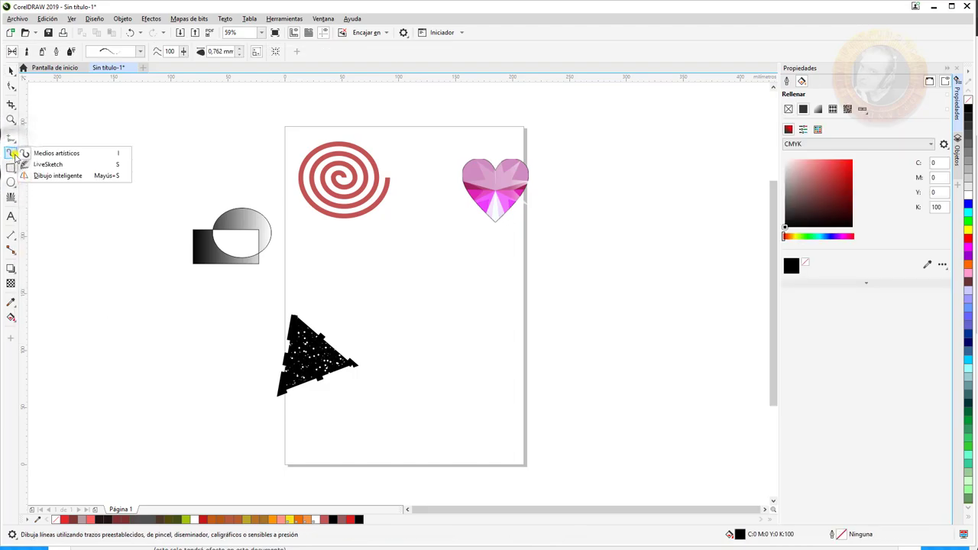
{"action": "left_click", "coordinate": [66, 155]}
{"action": "mouse_move", "coordinate": [649, 155]}
{"action": "left_mouse_down"}
{"action": "mouse_move", "coordinate": [626, 166]}
{"action": "mouse_move", "coordinate": [629, 198]}
{"action": "mouse_move", "coordinate": [670, 236]}
{"action": "mouse_move", "coordinate": [678, 304]}
{"action": "mouse_move", "coordinate": [638, 328]}
{"action": "mouse_move", "coordinate": [605, 292]}
{"action": "mouse_move", "coordinate": [613, 276]}
{"action": "mouse_move", "coordinate": [631, 295]}
{"action": "left_mouse_up"}
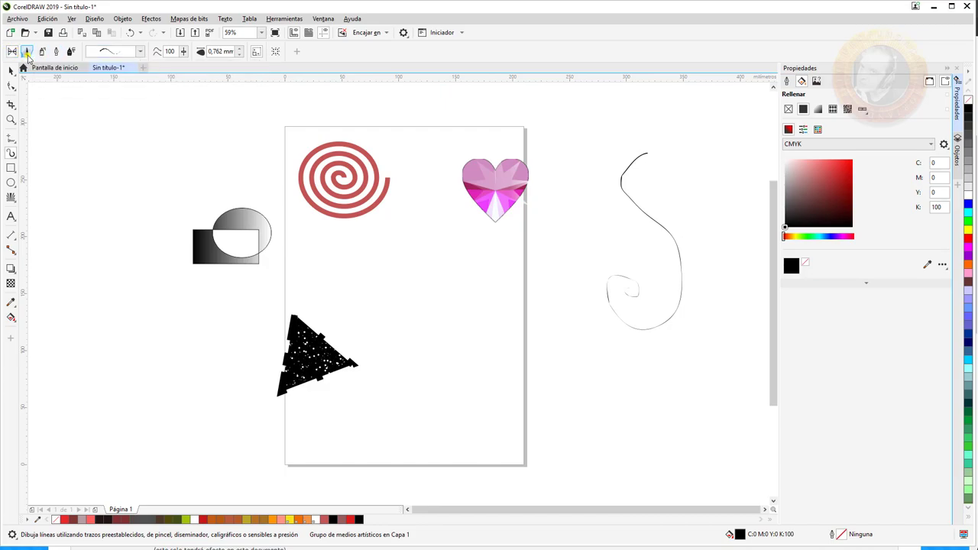
Switch Artistic Media to the Sprayer with the Pinceladas category, try a stroke left of the page, and undo it.
{"action": "left_click", "coordinate": [43, 52]}
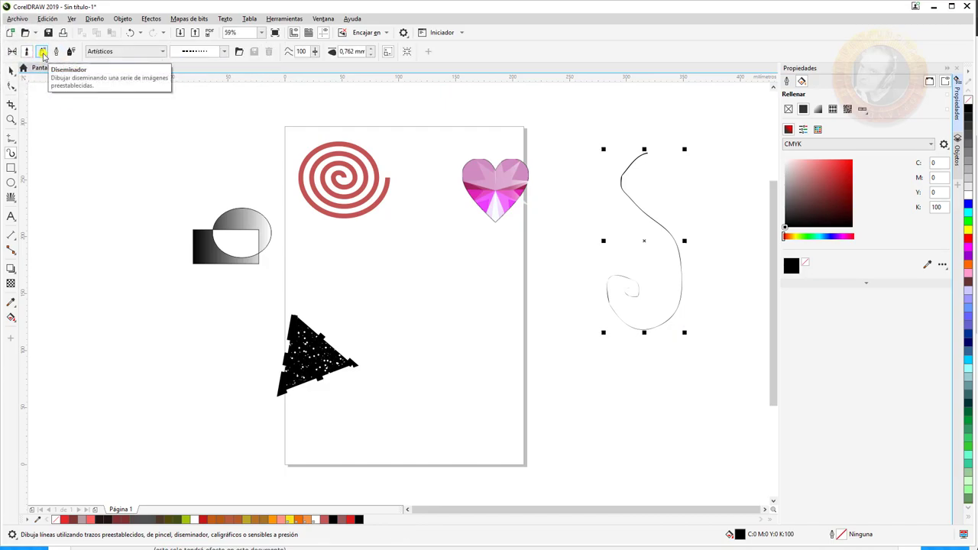
{"action": "mouse_move", "coordinate": [165, 124]}
{"action": "left_mouse_down"}
{"action": "mouse_move", "coordinate": [84, 216]}
{"action": "mouse_move", "coordinate": [161, 313]}
{"action": "left_mouse_up"}
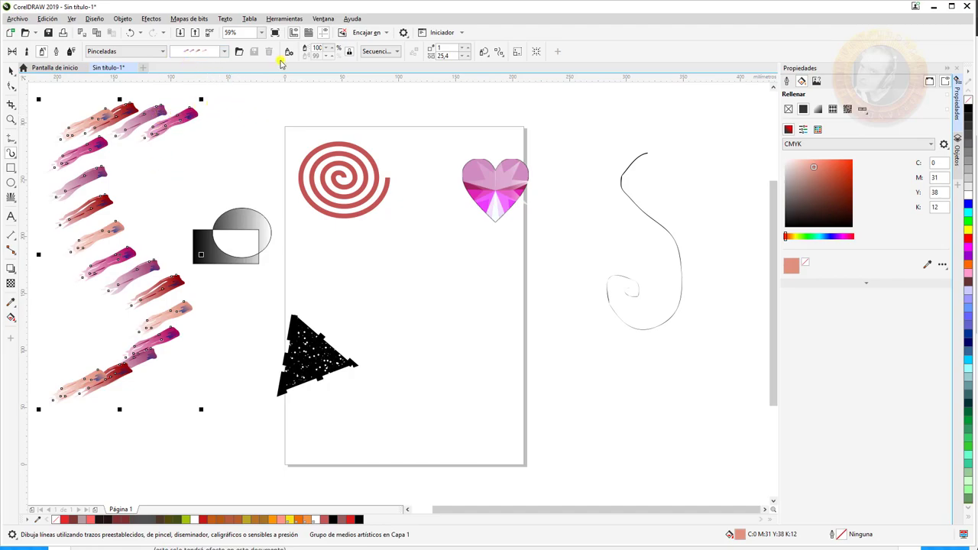
{"action": "key", "text": "ctrl+z"}
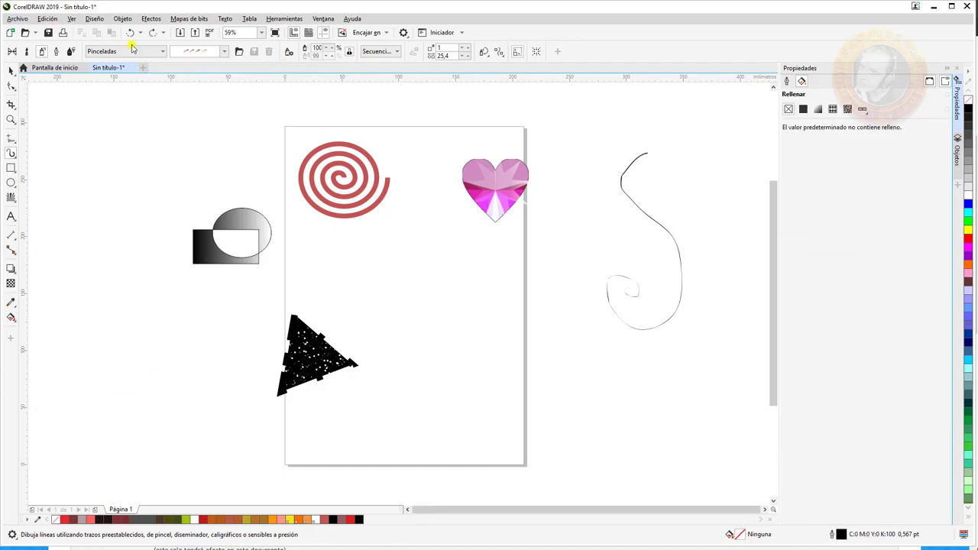
Pick the multicoloured swirl spray pattern from the Pinceladas category and spray a stroke over the heart.
{"action": "left_click", "coordinate": [225, 51]}
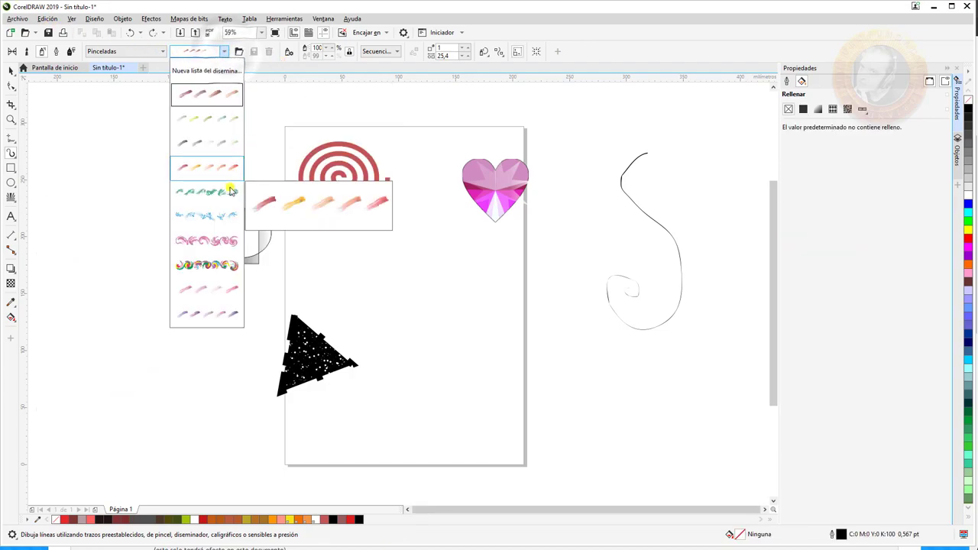
{"action": "left_click", "coordinate": [236, 264]}
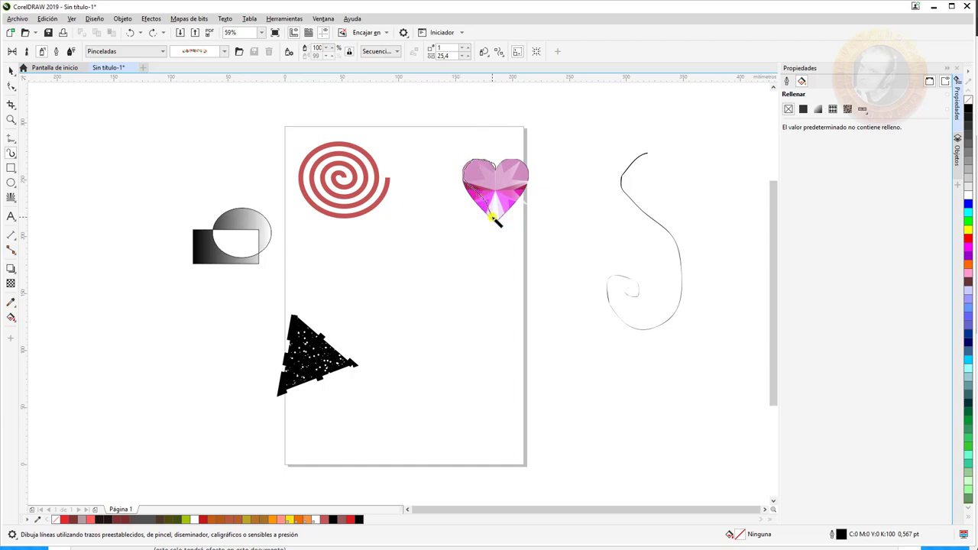
{"action": "mouse_move", "coordinate": [504, 211]}
{"action": "left_mouse_down"}
{"action": "mouse_move", "coordinate": [522, 186]}
{"action": "mouse_move", "coordinate": [496, 164]}
{"action": "left_mouse_up"}
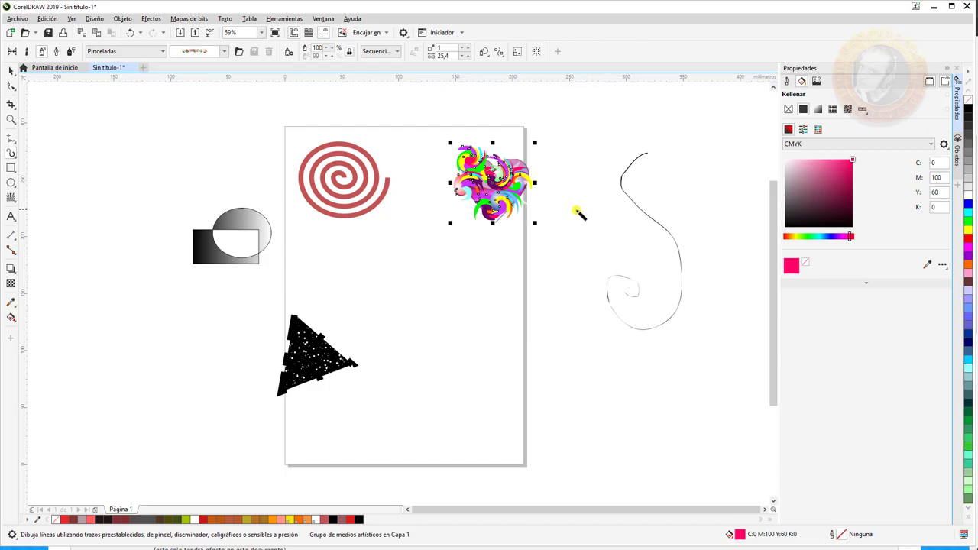
Try a vector pattern fill and a pink-to-white gradient fill on the sprayed swirls, and display their outline properties.
{"action": "left_click", "coordinate": [833, 110]}
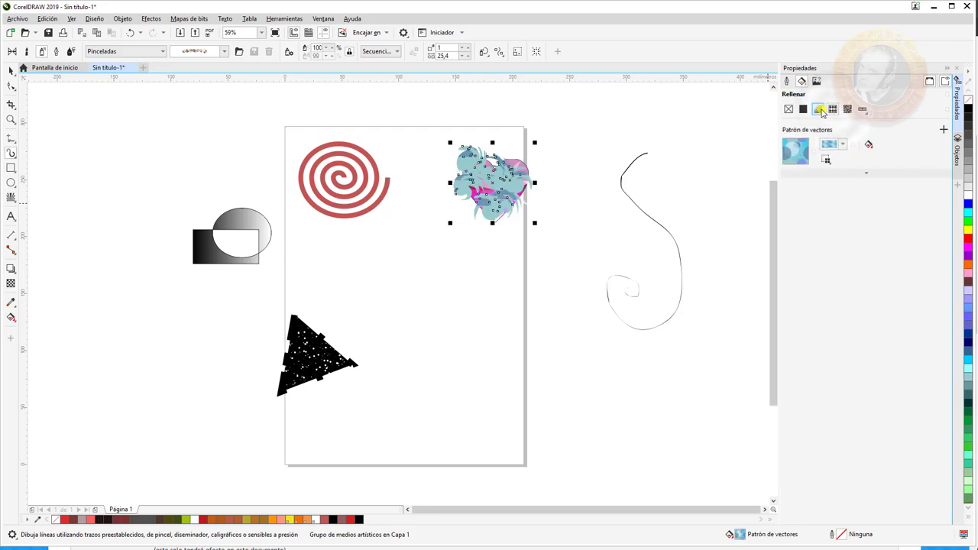
{"action": "left_click", "coordinate": [819, 110]}
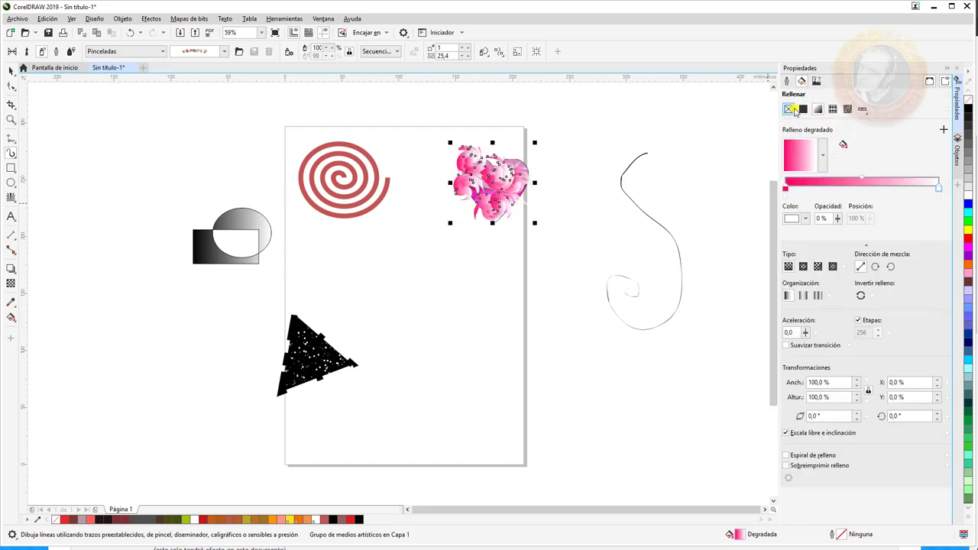
{"action": "left_click", "coordinate": [815, 82]}
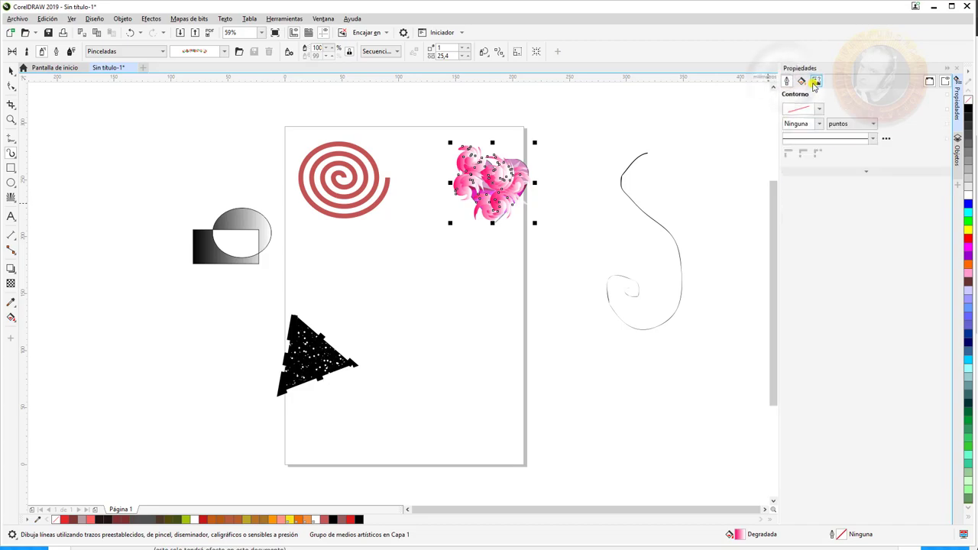
{"action": "left_click", "coordinate": [786, 82]}
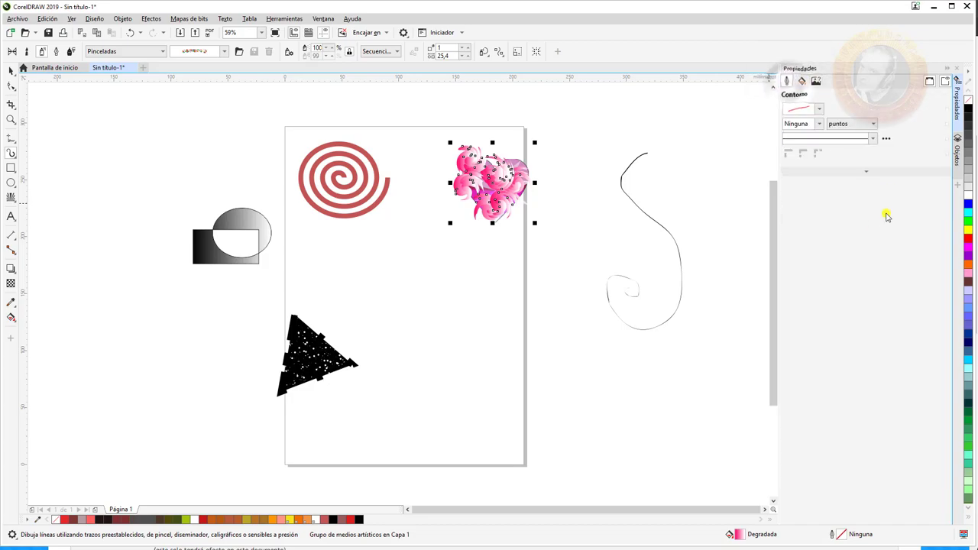
Show the document's object list and select the sprayed artistic media group in it.
{"action": "left_click", "coordinate": [958, 149]}
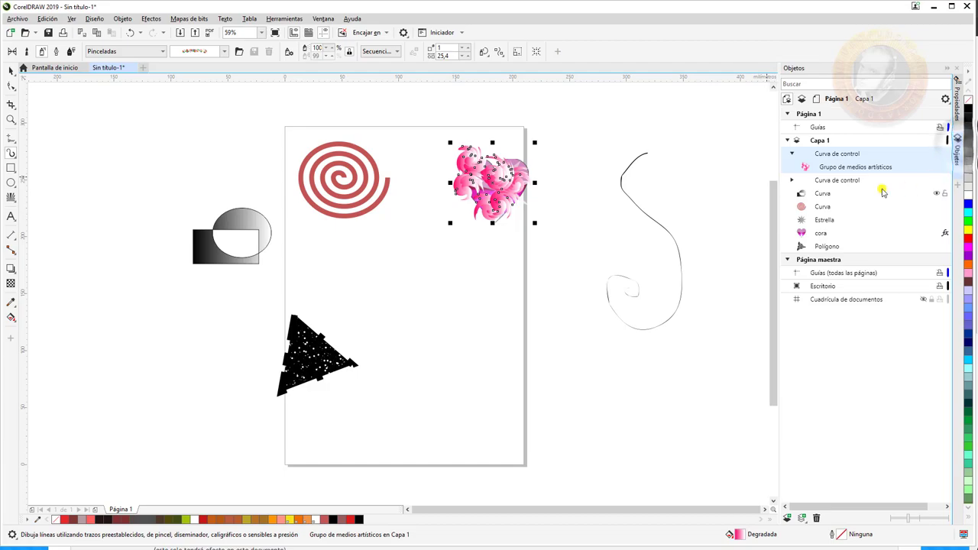
{"action": "left_click", "coordinate": [844, 206]}
{"action": "left_click", "coordinate": [844, 168]}
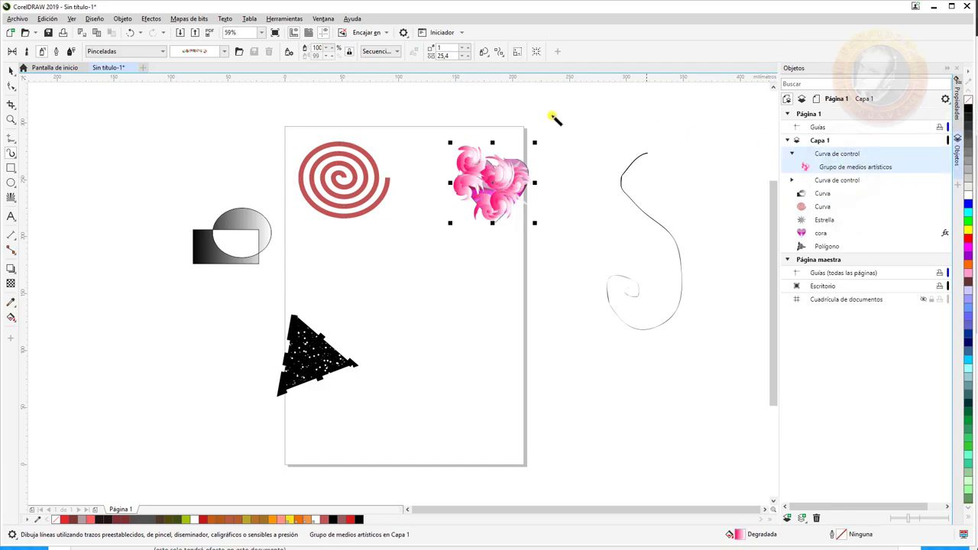
Select the heart together with the swirls over it, try creating a boundary curve around them, and undo it.
{"action": "left_click", "coordinate": [433, 128]}
{"action": "left_click", "coordinate": [10, 70]}
{"action": "left_click_drag", "start_coordinate": [422, 123], "coordinate": [540, 235]}
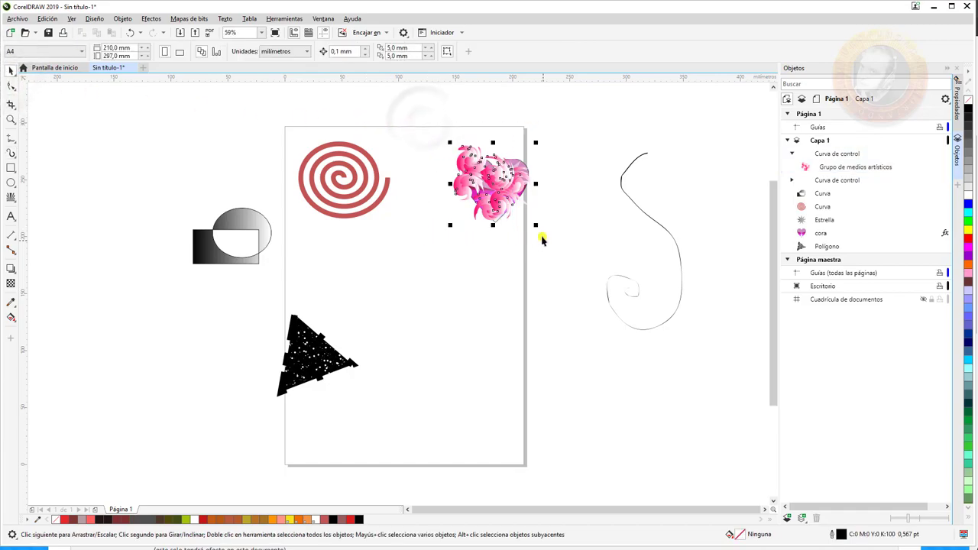
{"action": "left_click", "coordinate": [390, 52]}
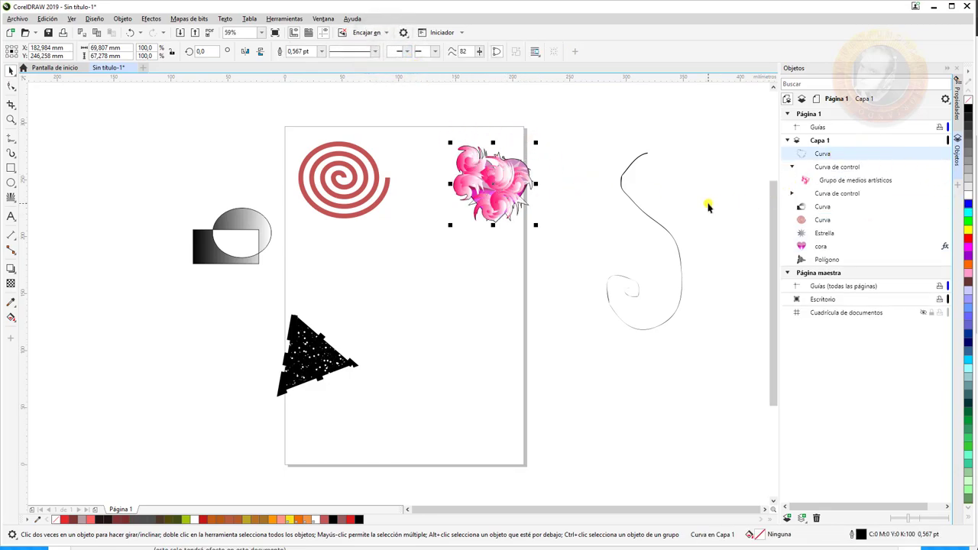
{"action": "key", "text": "ctrl+z"}
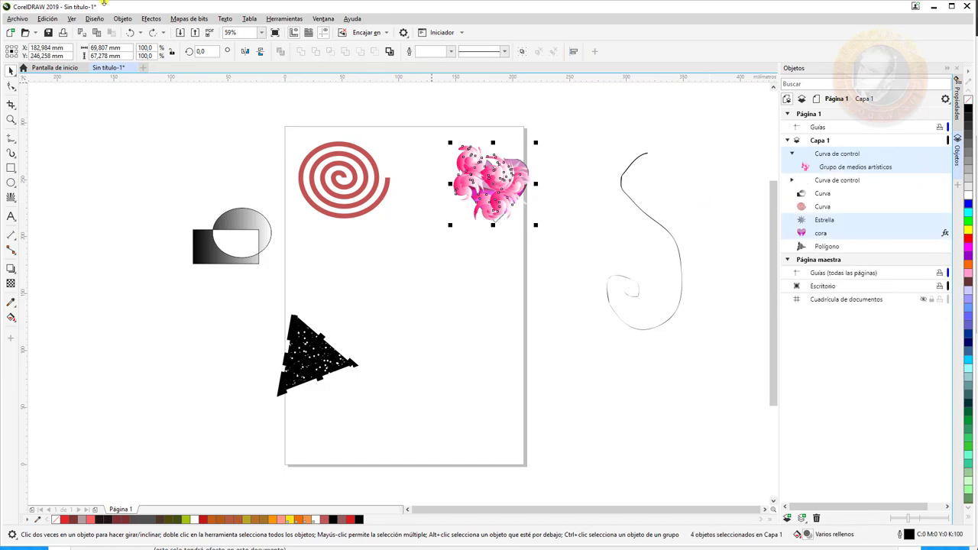
{"action": "left_click", "coordinate": [224, 149]}
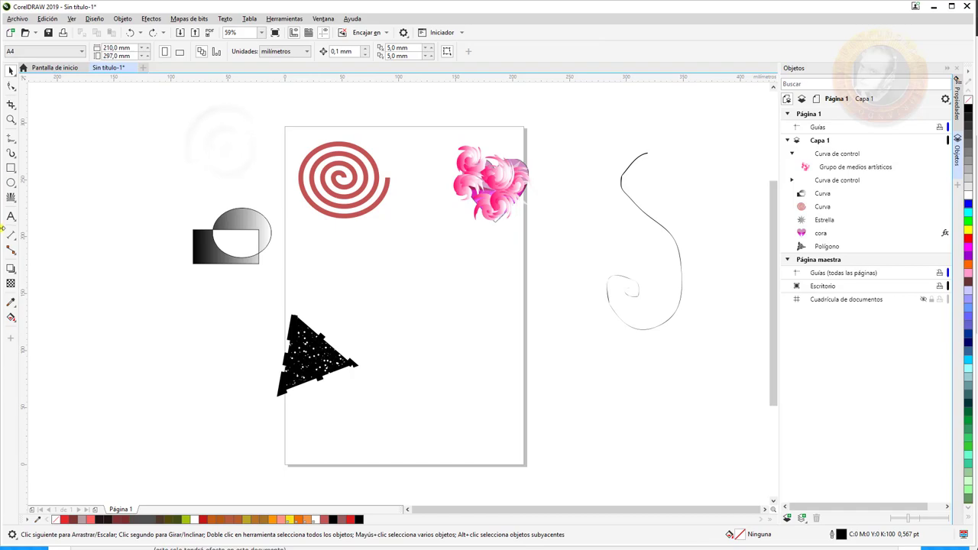
Draw a freehand S-shaped stroke ending in a hook, left of the page, with Artistic Media in Calligraphic mode.
{"action": "left_click", "coordinate": [9, 165]}
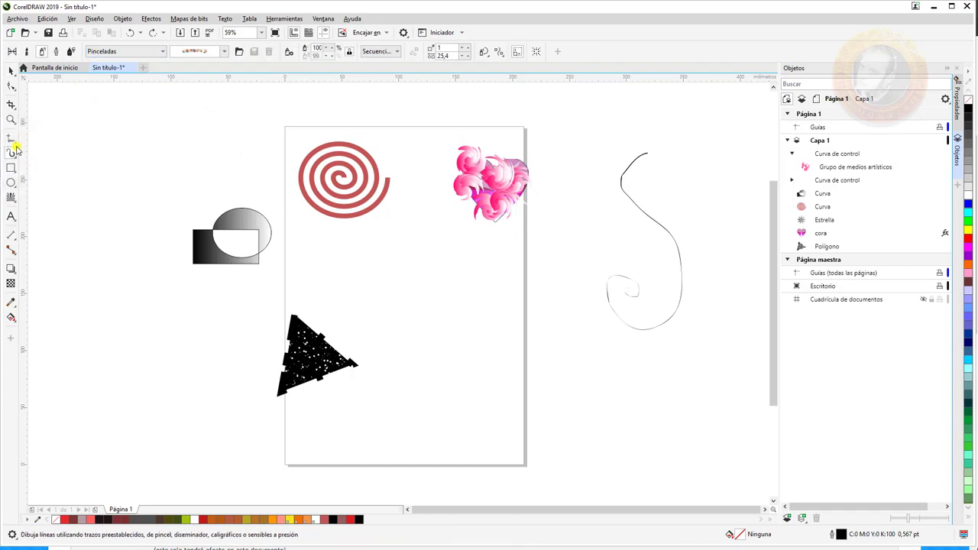
{"action": "right_click", "coordinate": [12, 153]}
{"action": "left_click", "coordinate": [12, 153]}
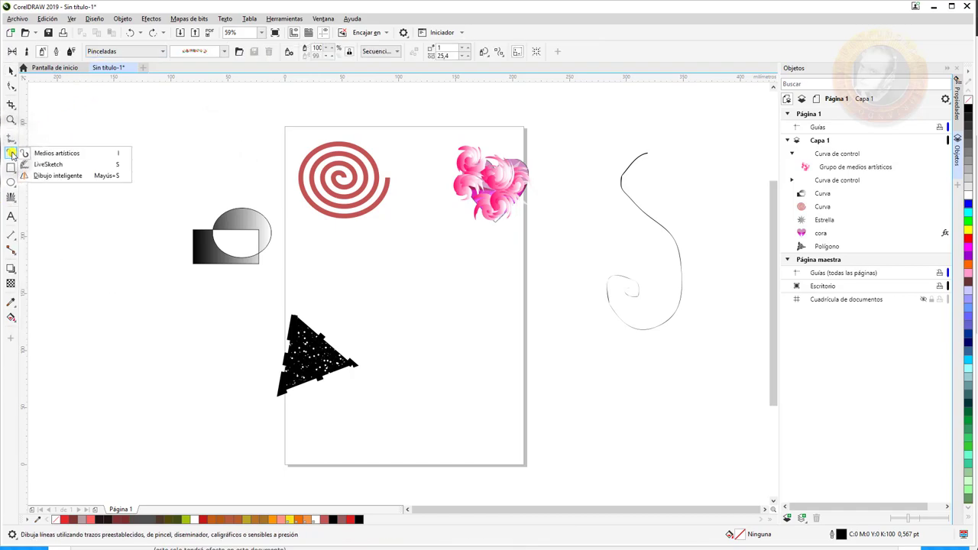
{"action": "left_click", "coordinate": [46, 153]}
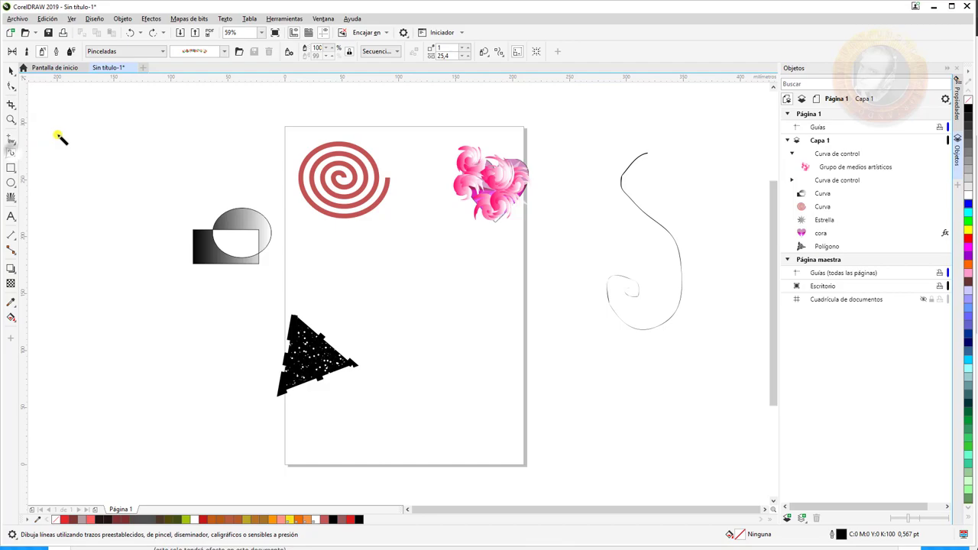
{"action": "left_click", "coordinate": [56, 52]}
{"action": "mouse_move", "coordinate": [153, 145]}
{"action": "left_mouse_down"}
{"action": "mouse_move", "coordinate": [116, 143]}
{"action": "mouse_move", "coordinate": [140, 198]}
{"action": "mouse_move", "coordinate": [136, 232]}
{"action": "mouse_move", "coordinate": [122, 240]}
{"action": "mouse_move", "coordinate": [78, 227]}
{"action": "mouse_move", "coordinate": [90, 204]}
{"action": "left_mouse_up"}
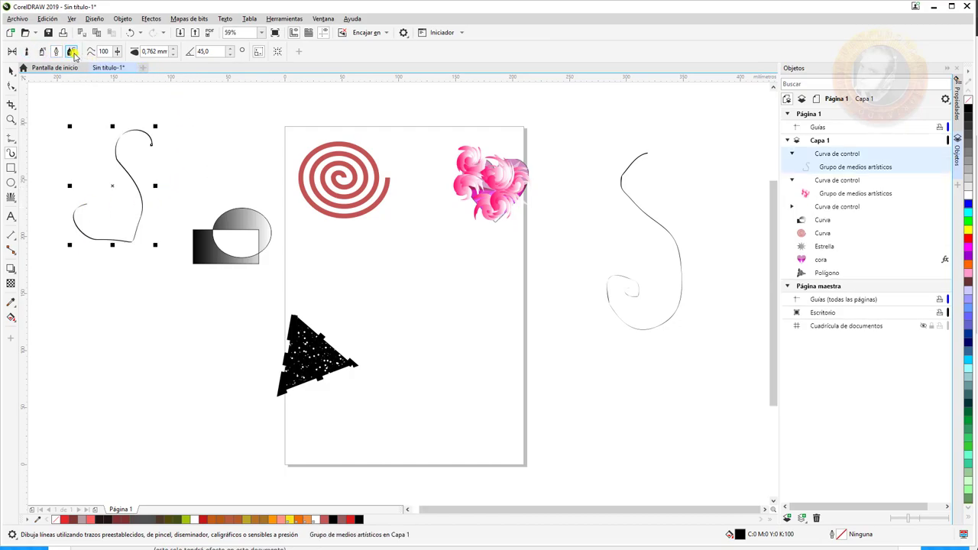
Switch Artistic Media to Brush mode with the Sensuales category and draw a large S-shaped stroke on the lower half of the page.
{"action": "left_click", "coordinate": [29, 53]}
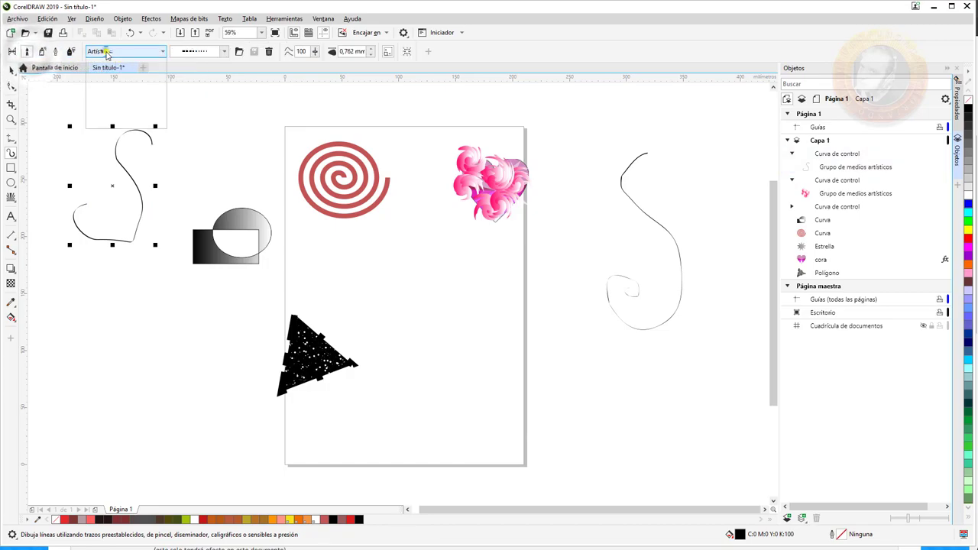
{"action": "left_click", "coordinate": [110, 52]}
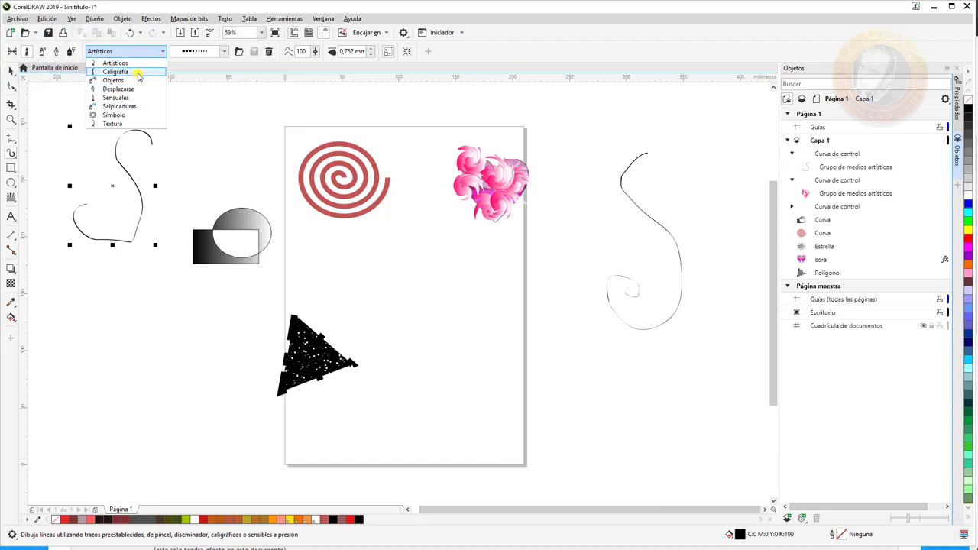
{"action": "left_click", "coordinate": [141, 98]}
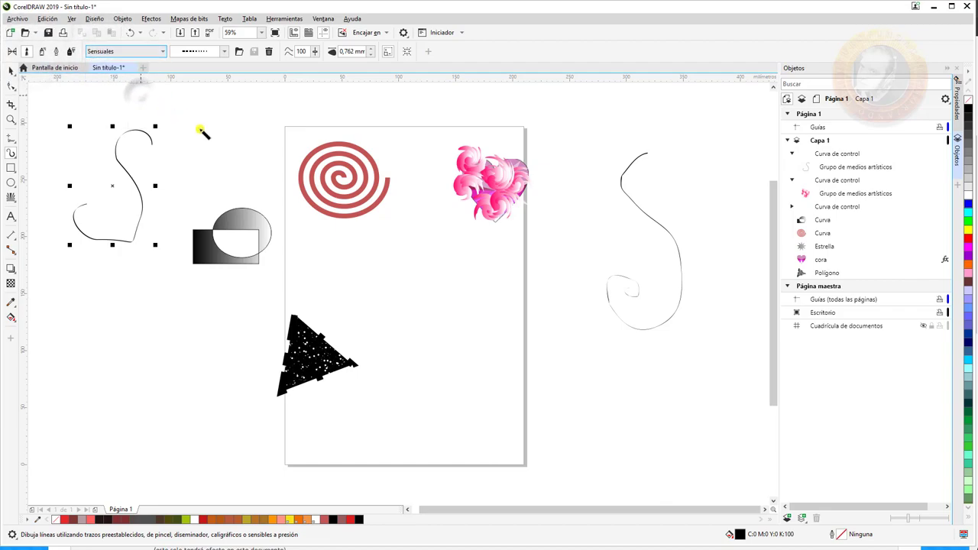
{"action": "mouse_move", "coordinate": [481, 288]}
{"action": "left_mouse_down"}
{"action": "mouse_move", "coordinate": [446, 284]}
{"action": "mouse_move", "coordinate": [424, 314]}
{"action": "mouse_move", "coordinate": [493, 340]}
{"action": "mouse_move", "coordinate": [508, 374]}
{"action": "mouse_move", "coordinate": [425, 398]}
{"action": "mouse_move", "coordinate": [391, 372]}
{"action": "left_mouse_up"}
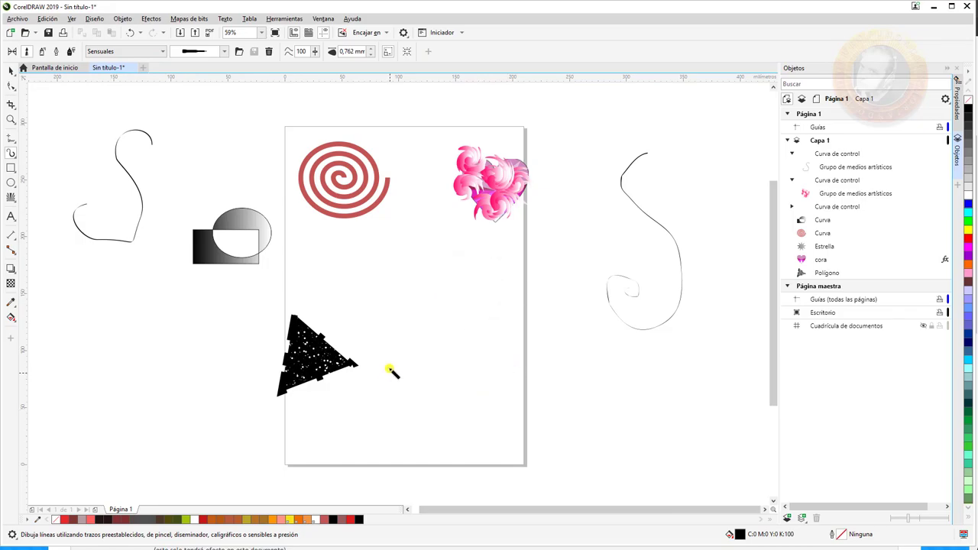
Choose another Sensuales brush and draw an S stroke below the combined curve and a near-vertical stroke beneath the spiral.
{"action": "left_click", "coordinate": [226, 51]}
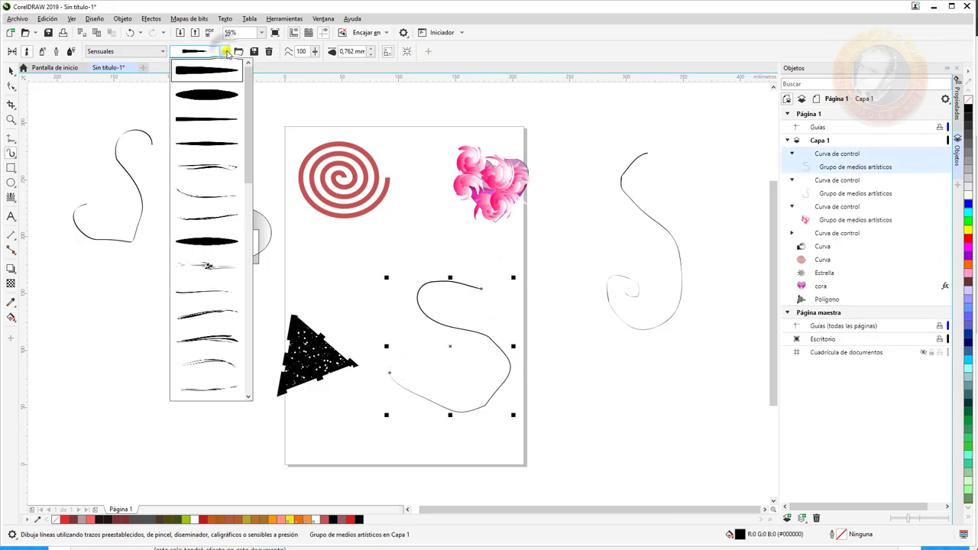
{"action": "left_click", "coordinate": [221, 327]}
{"action": "mouse_move", "coordinate": [220, 325]}
{"action": "left_mouse_down"}
{"action": "mouse_move", "coordinate": [180, 323]}
{"action": "mouse_move", "coordinate": [219, 430]}
{"action": "mouse_move", "coordinate": [61, 497]}
{"action": "left_mouse_up"}
{"action": "left_click_drag", "start_coordinate": [336, 227], "coordinate": [352, 357]}
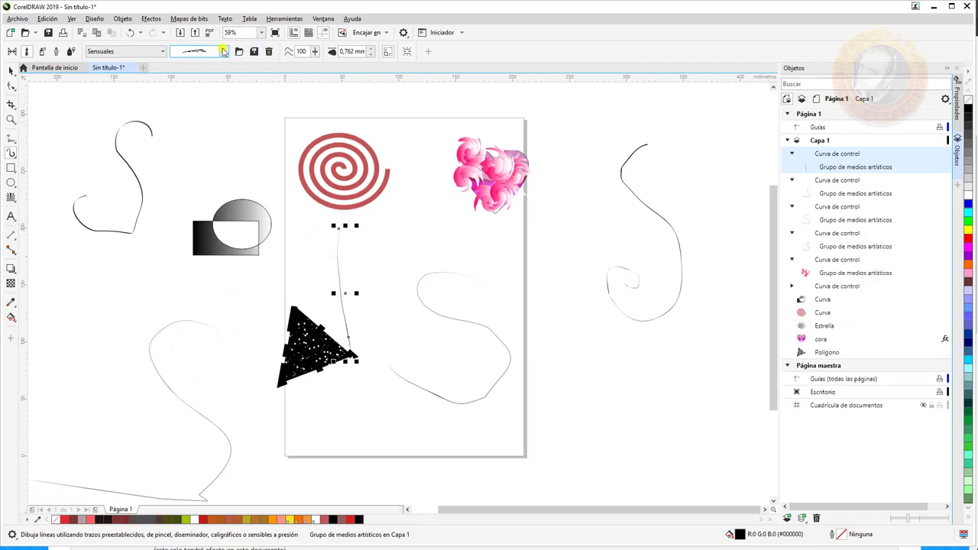
Set the freehand smoothing to 94 and draw an S-shaped brush stroke above the combined ellipse and rectangle.
{"action": "left_click", "coordinate": [314, 51]}
{"action": "left_click", "coordinate": [289, 65]}
{"action": "mouse_move", "coordinate": [269, 100]}
{"action": "left_mouse_down"}
{"action": "mouse_move", "coordinate": [234, 121]}
{"action": "mouse_move", "coordinate": [260, 162]}
{"action": "mouse_move", "coordinate": [181, 187]}
{"action": "left_mouse_up"}
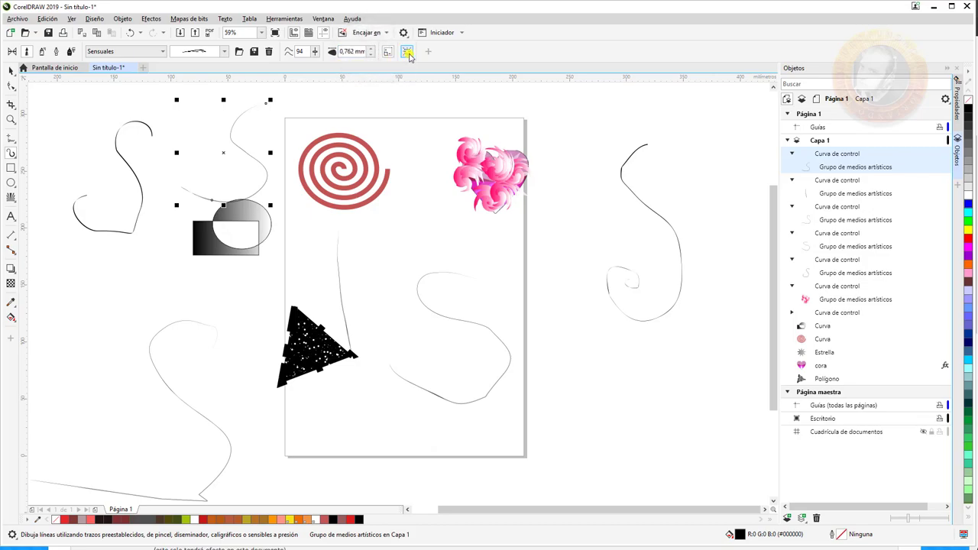
Switch Artistic Media to Expression mode and draw two long curved strokes right of the page and one long stroke at its left.
{"action": "left_click", "coordinate": [68, 52]}
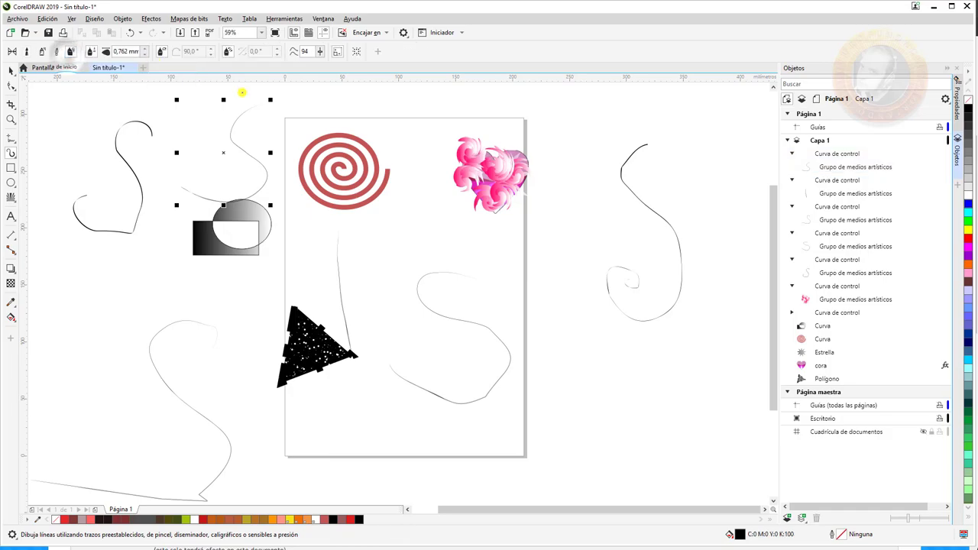
{"action": "mouse_move", "coordinate": [689, 161]}
{"action": "left_mouse_down"}
{"action": "mouse_move", "coordinate": [726, 226]}
{"action": "mouse_move", "coordinate": [731, 293]}
{"action": "mouse_move", "coordinate": [686, 366]}
{"action": "left_mouse_up"}
{"action": "mouse_move", "coordinate": [602, 145]}
{"action": "left_mouse_down"}
{"action": "mouse_move", "coordinate": [578, 182]}
{"action": "mouse_move", "coordinate": [601, 298]}
{"action": "mouse_move", "coordinate": [599, 377]}
{"action": "mouse_move", "coordinate": [550, 346]}
{"action": "mouse_move", "coordinate": [552, 312]}
{"action": "left_mouse_up"}
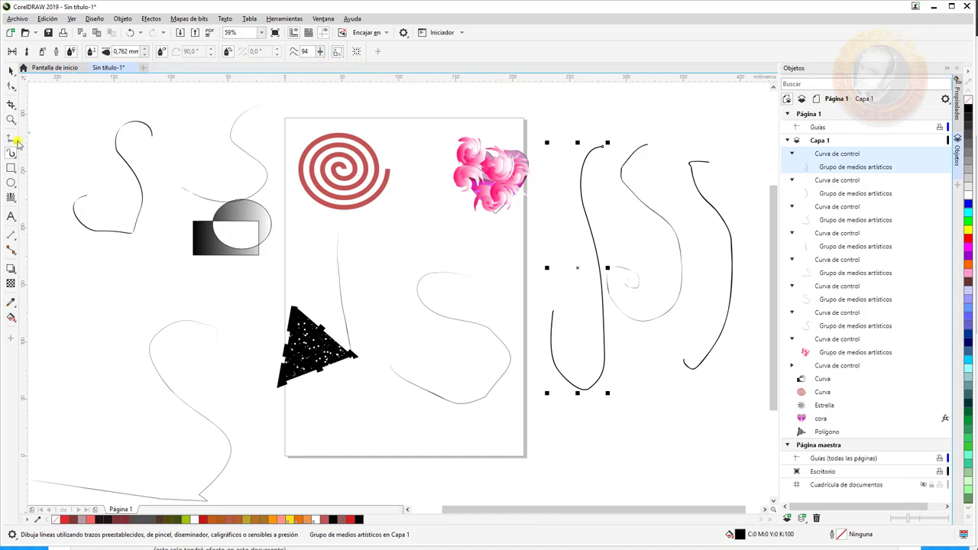
{"action": "left_click", "coordinate": [98, 54]}
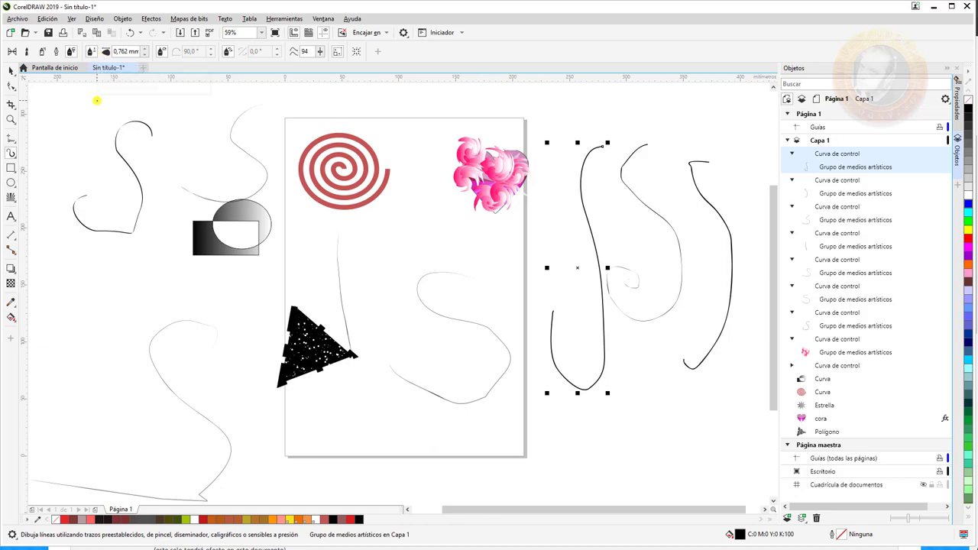
{"action": "left_click", "coordinate": [93, 105]}
{"action": "mouse_move", "coordinate": [92, 105]}
{"action": "left_mouse_down"}
{"action": "mouse_move", "coordinate": [115, 251]}
{"action": "mouse_move", "coordinate": [101, 419]}
{"action": "left_mouse_up"}
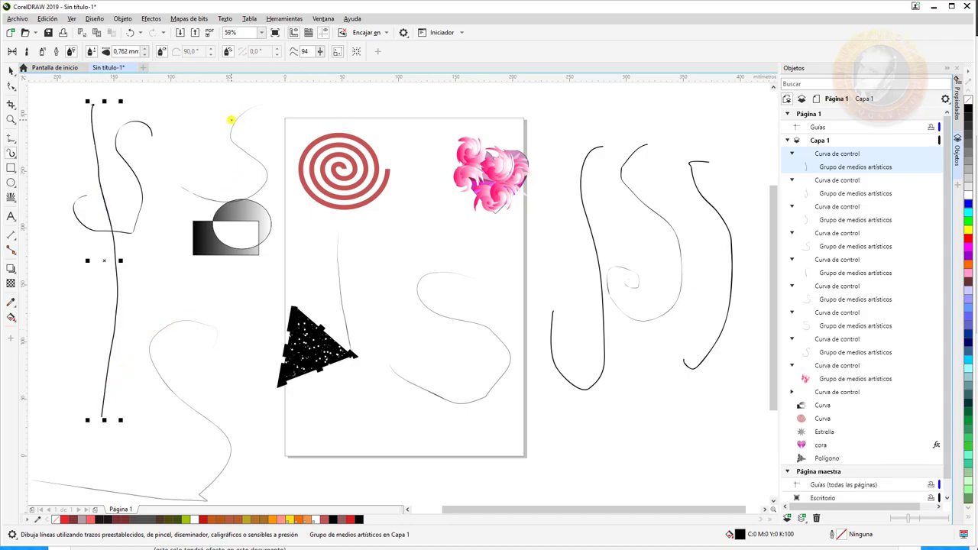
Undo all the Artistic Media strokes, including the swirls over the heart and the curled S to the right of the page.
{"action": "key", "text": "ctrl+z"}
{"action": "key", "text": "ctrl+z"}
{"action": "key", "text": "ctrl+z"}
{"action": "key", "text": "ctrl+z"}
{"action": "key", "text": "ctrl+z"}
{"action": "key", "text": "ctrl+z"}
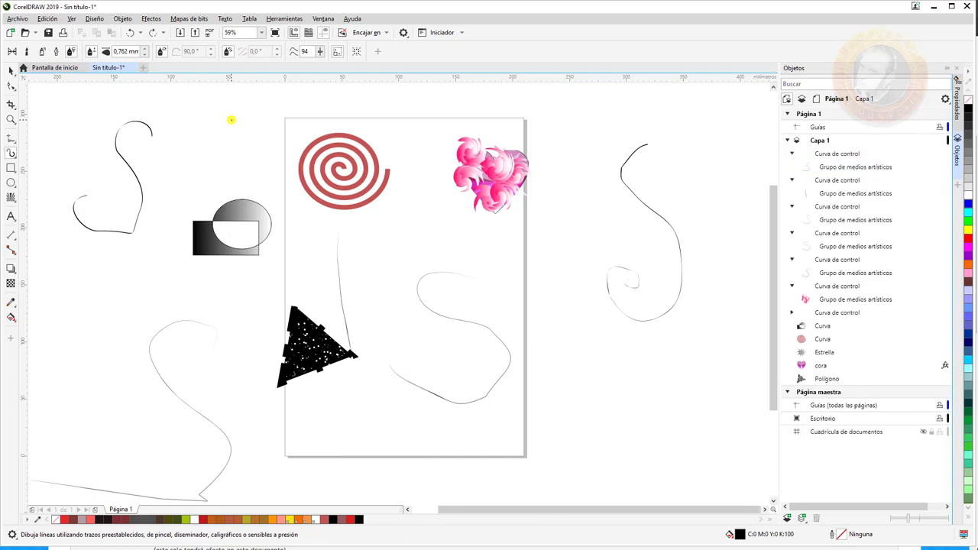
{"action": "key", "text": "ctrl+z"}
{"action": "key", "text": "ctrl+z"}
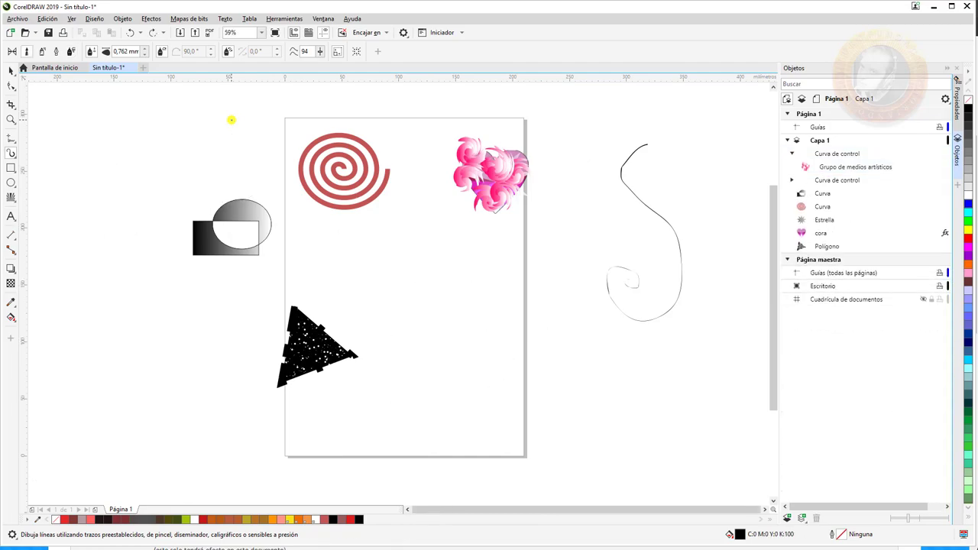
{"action": "key", "text": "ctrl+z"}
{"action": "key", "text": "ctrl+z"}
{"action": "key", "text": "ctrl+z"}
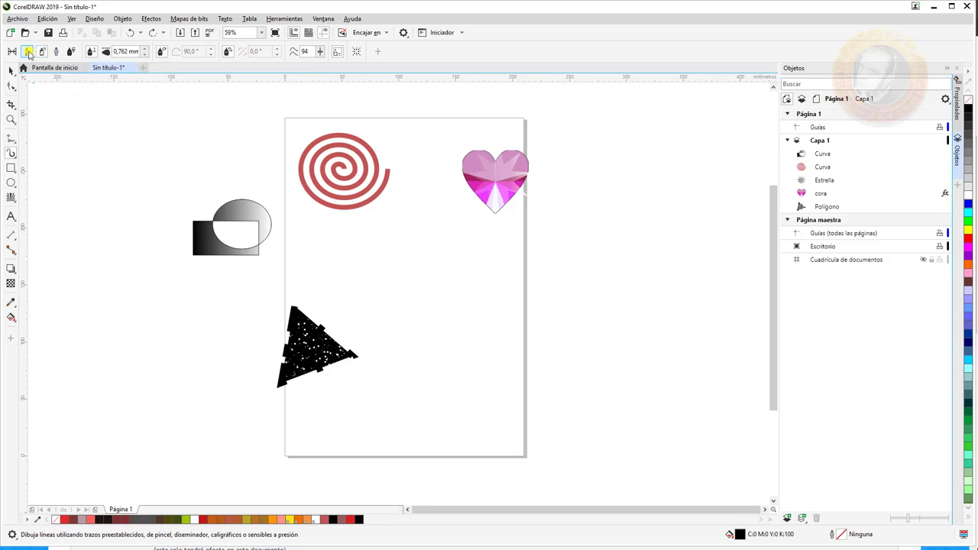
Spray wrapped candies from the Comida category over the spiral and in a long diagonal right of the heart, and undo both strokes.
{"action": "left_click", "coordinate": [43, 51]}
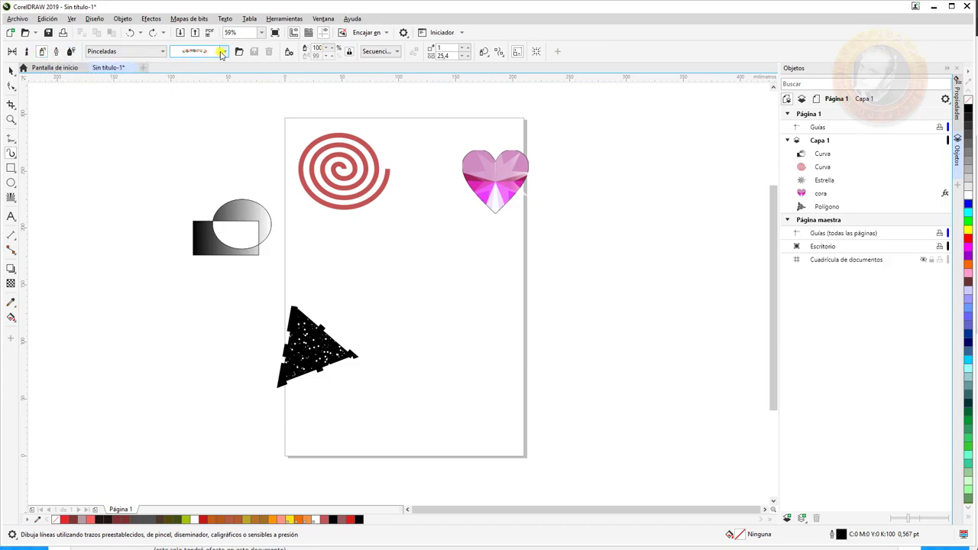
{"action": "left_click", "coordinate": [146, 51]}
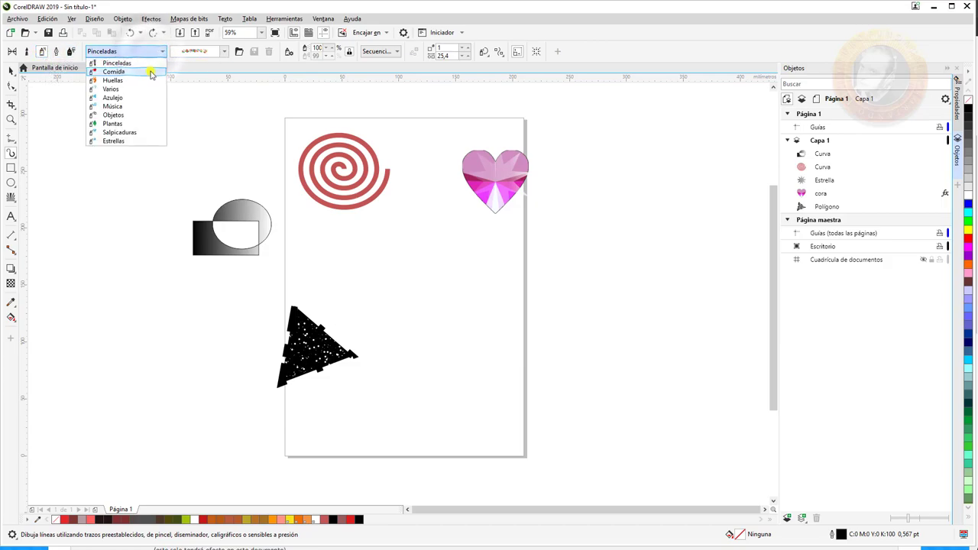
{"action": "left_click", "coordinate": [145, 72]}
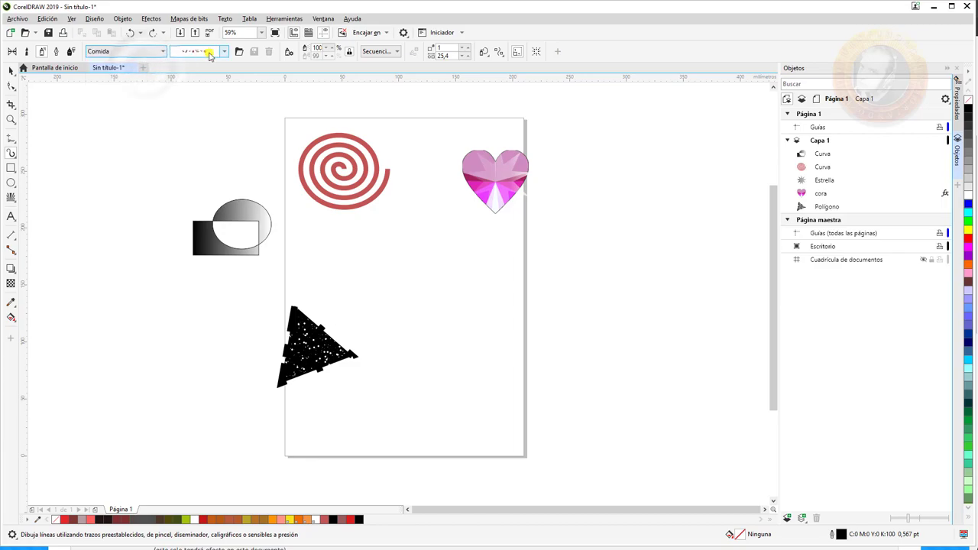
{"action": "left_click", "coordinate": [220, 52]}
{"action": "left_click", "coordinate": [207, 241]}
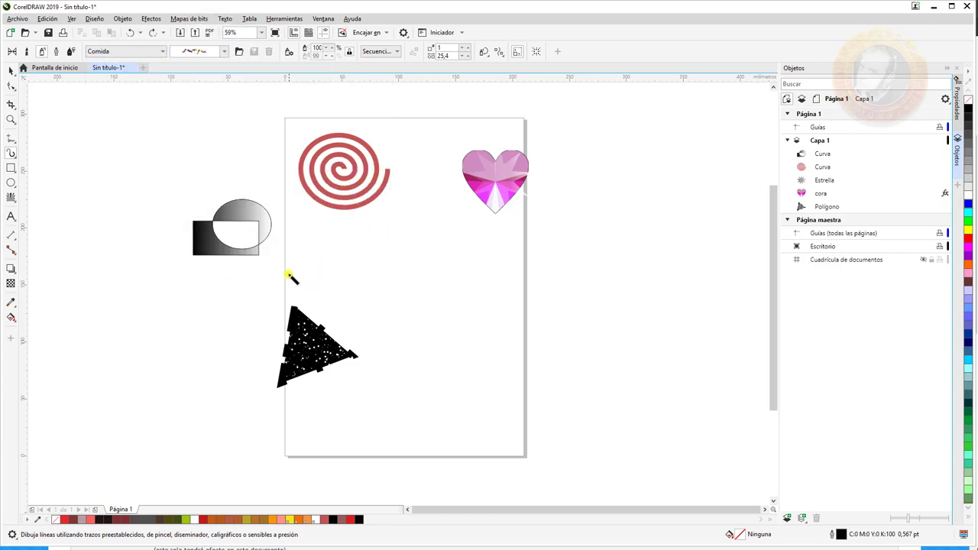
{"action": "left_click_drag", "start_coordinate": [340, 168], "coordinate": [343, 161]}
{"action": "left_click_drag", "start_coordinate": [344, 221], "coordinate": [346, 220]}
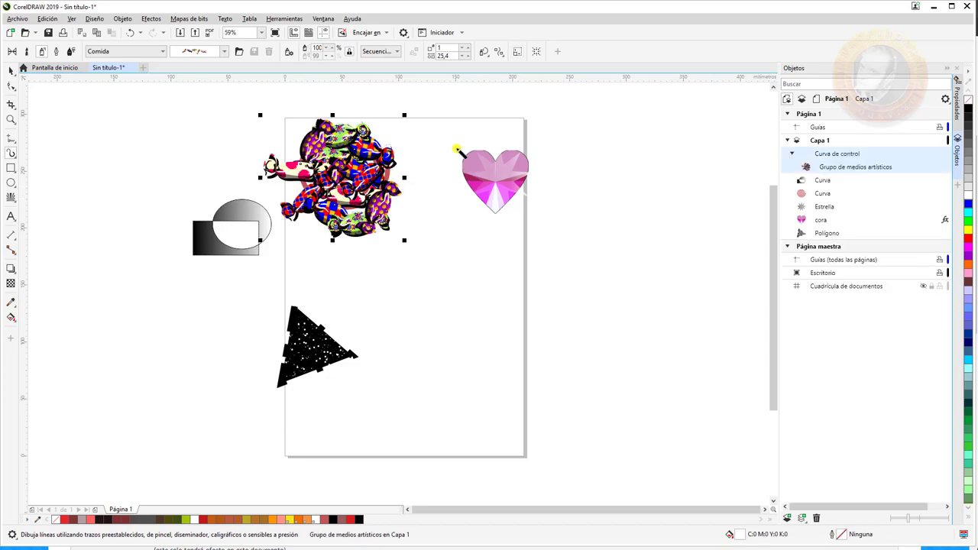
{"action": "left_click_drag", "start_coordinate": [668, 145], "coordinate": [455, 500]}
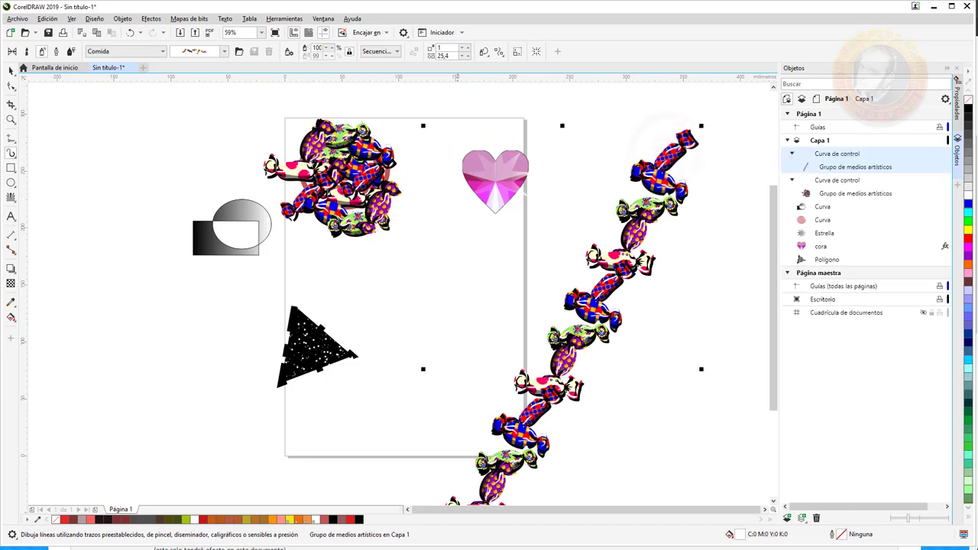
{"action": "key", "text": "ctrl+z"}
{"action": "key", "text": "ctrl+z"}
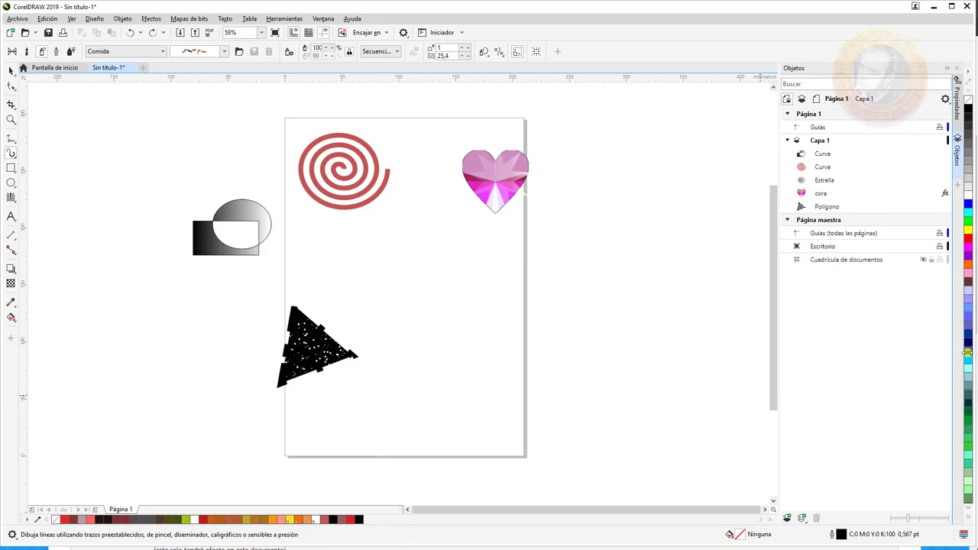
Sketch an open wavy outline above the combined ellipse and rectangle and a long hooked curve right of the page with LiveSketch.
{"action": "right_click", "coordinate": [14, 156]}
{"action": "key", "text": "Escape"}
{"action": "left_click", "coordinate": [14, 156]}
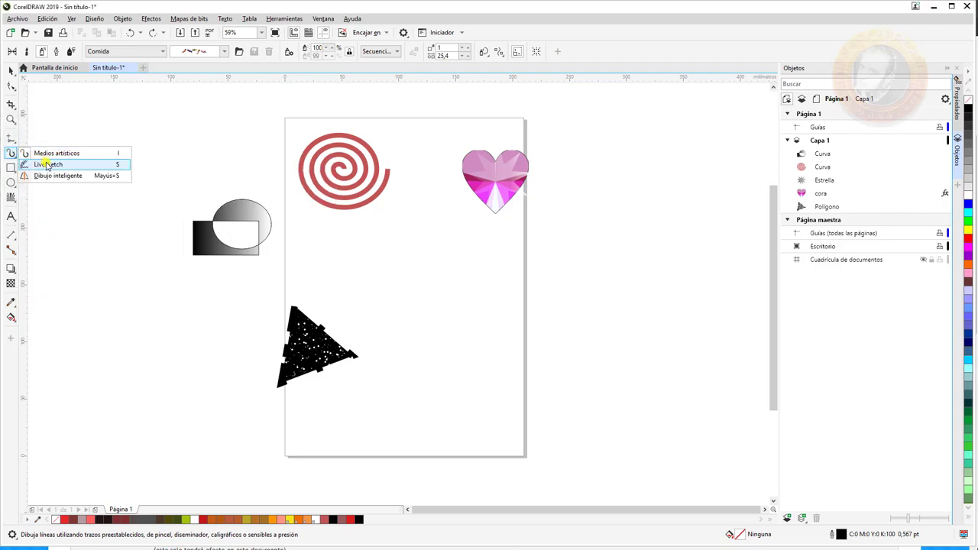
{"action": "left_click", "coordinate": [48, 166]}
{"action": "mouse_move", "coordinate": [153, 131]}
{"action": "left_mouse_down"}
{"action": "mouse_move", "coordinate": [111, 154]}
{"action": "mouse_move", "coordinate": [124, 189]}
{"action": "mouse_move", "coordinate": [115, 221]}
{"action": "mouse_move", "coordinate": [136, 251]}
{"action": "mouse_move", "coordinate": [158, 229]}
{"action": "mouse_move", "coordinate": [184, 160]}
{"action": "left_mouse_up"}
{"action": "mouse_move", "coordinate": [711, 119]}
{"action": "left_mouse_down"}
{"action": "mouse_move", "coordinate": [704, 171]}
{"action": "mouse_move", "coordinate": [739, 219]}
{"action": "mouse_move", "coordinate": [731, 313]}
{"action": "mouse_move", "coordinate": [672, 352]}
{"action": "mouse_move", "coordinate": [702, 299]}
{"action": "left_mouse_up"}
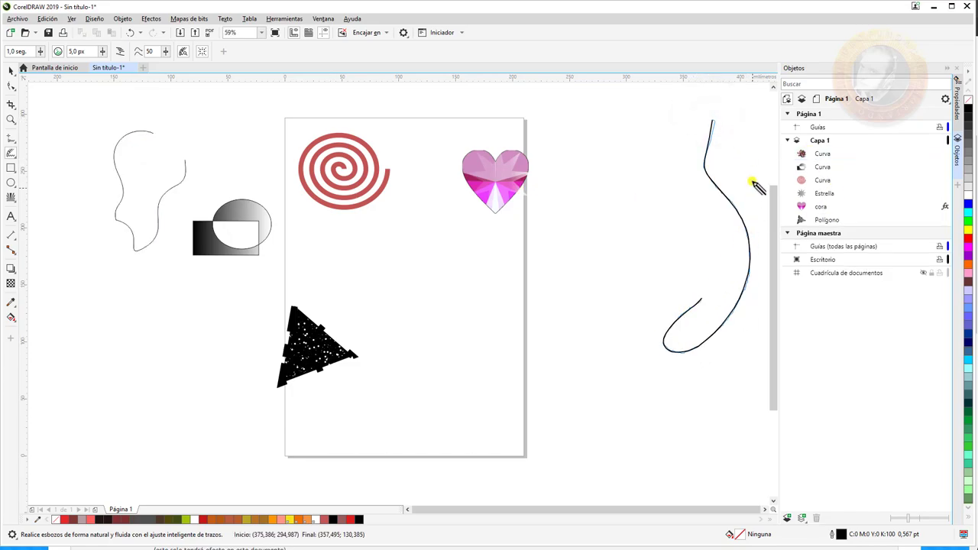
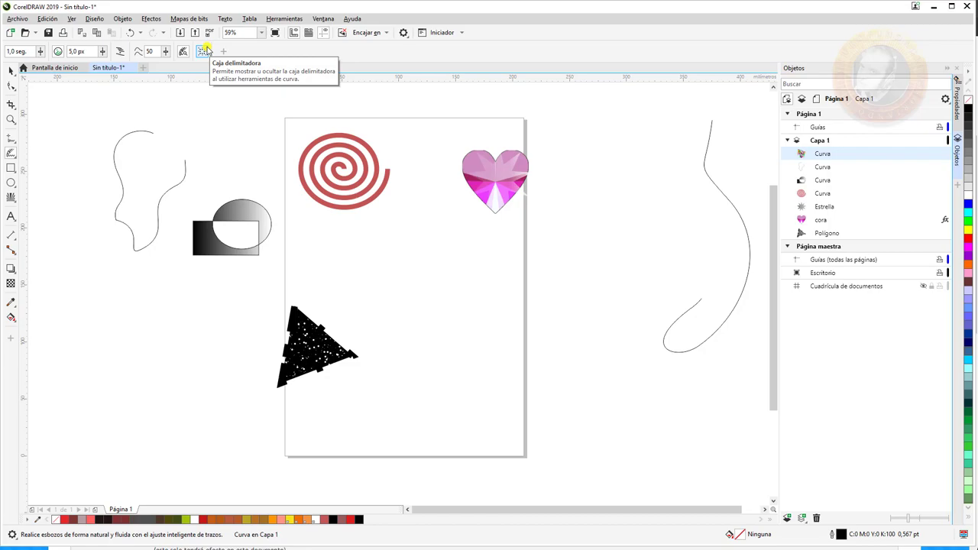
Set the LiveSketch smoothing to 100 and sketch a looping curve about 208 by 192 mm over the page's lower right edge.
{"action": "left_click", "coordinate": [167, 53]}
{"action": "left_click_drag", "start_coordinate": [172, 68], "coordinate": [196, 67]}
{"action": "mouse_move", "coordinate": [620, 292]}
{"action": "left_mouse_down"}
{"action": "mouse_move", "coordinate": [561, 255]}
{"action": "mouse_move", "coordinate": [456, 426]}
{"action": "left_mouse_up"}
{"action": "left_click_drag", "start_coordinate": [486, 362], "coordinate": [534, 321]}
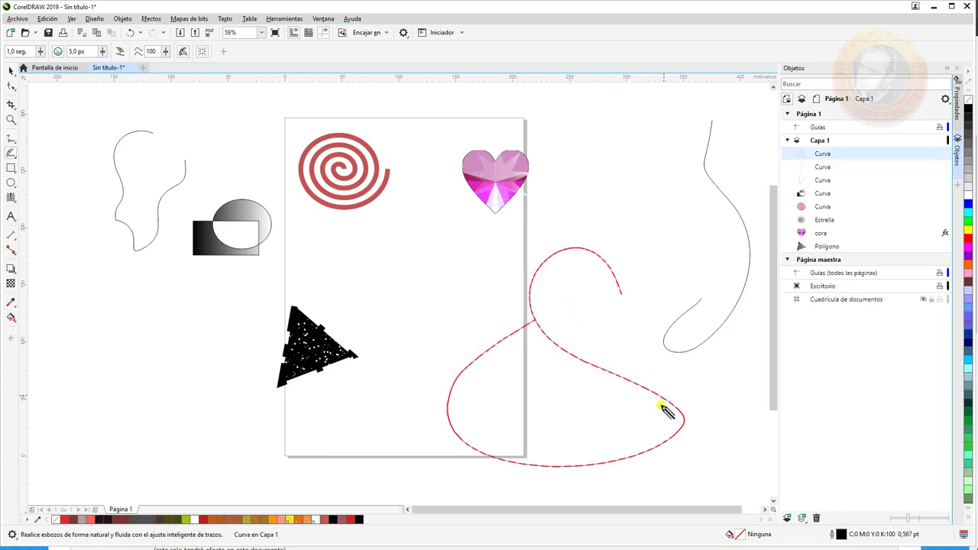
Set the LiveSketch smoothing to 63 and the curve distance to 0.0 px, cancelling the prompt to save the document.
{"action": "left_click_drag", "start_coordinate": [163, 55], "coordinate": [107, 58]}
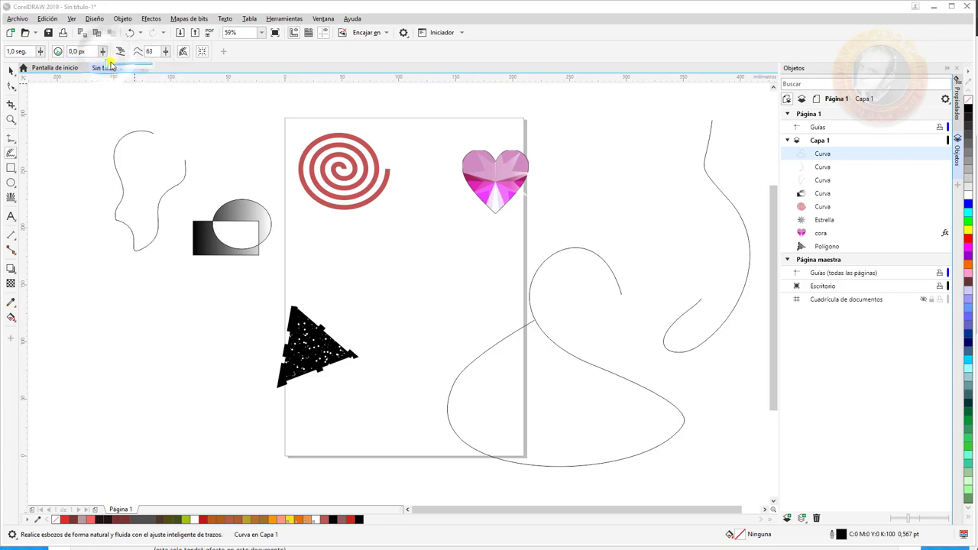
{"action": "left_click", "coordinate": [131, 67]}
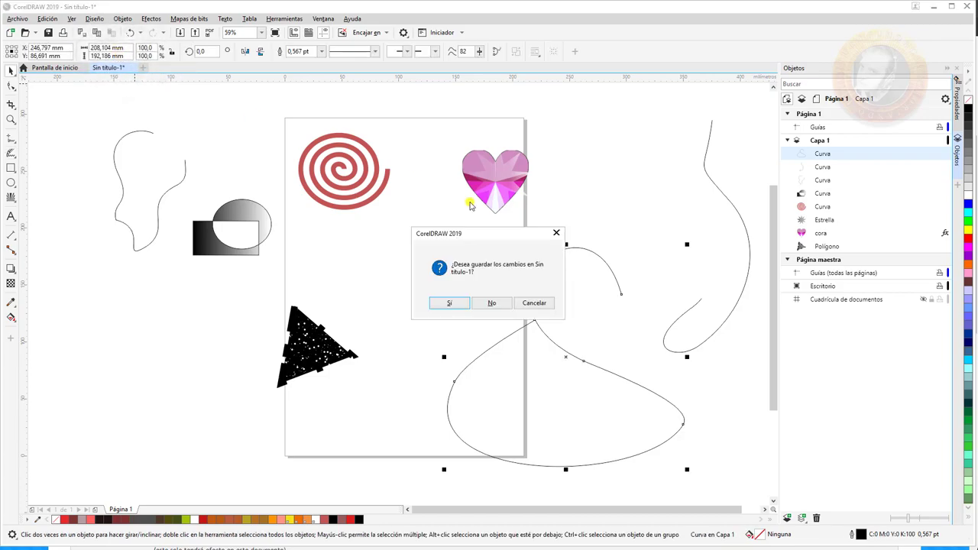
{"action": "left_click", "coordinate": [549, 303]}
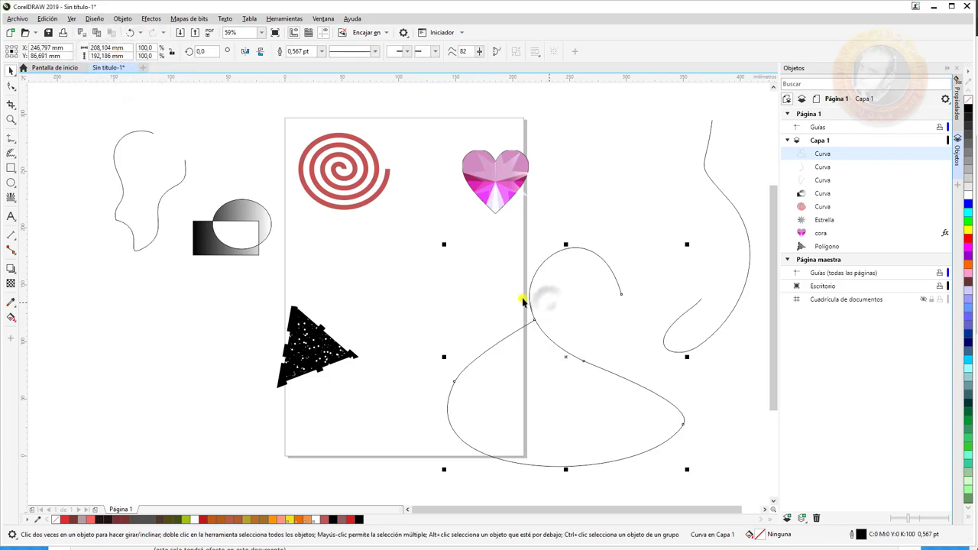
{"action": "left_click", "coordinate": [50, 123]}
{"action": "left_click", "coordinate": [11, 153]}
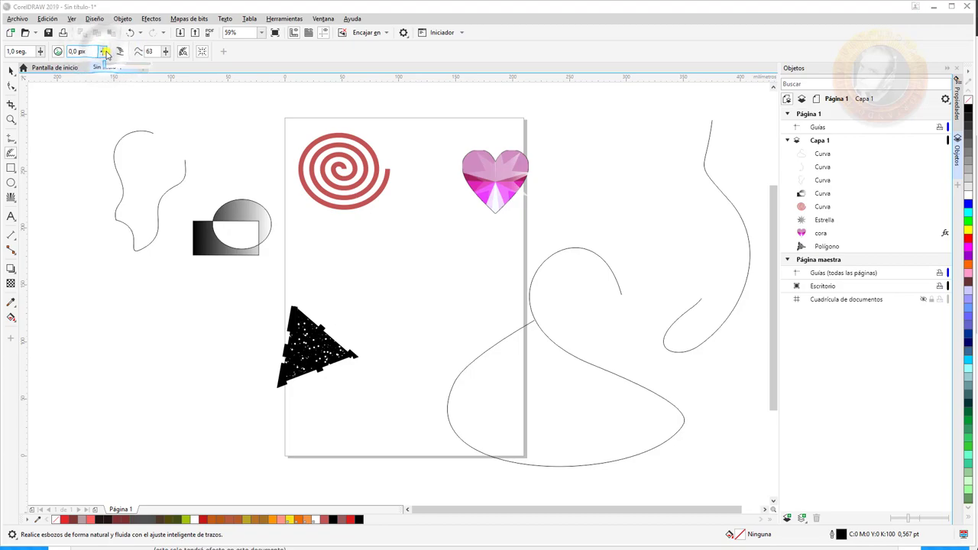
Merge the split-off start page back into the document tabs and close it, keeping the drawing open.
{"action": "left_click_drag", "start_coordinate": [111, 67], "coordinate": [109, 64]}
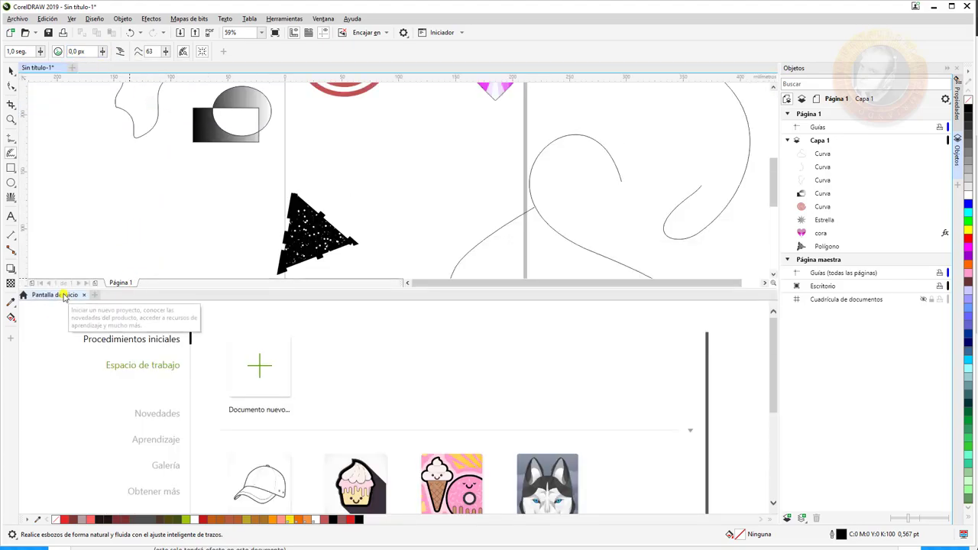
{"action": "left_click_drag", "start_coordinate": [153, 297], "coordinate": [89, 72]}
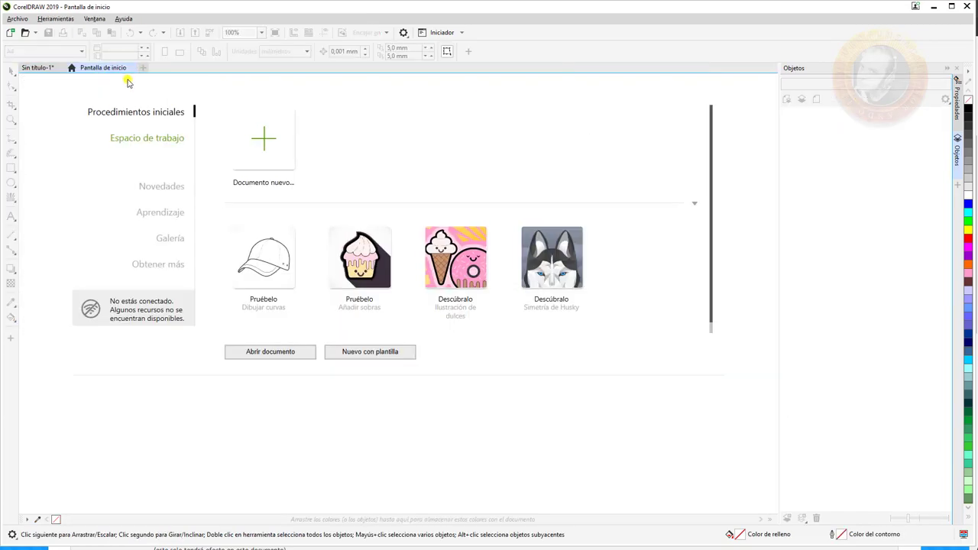
{"action": "left_click", "coordinate": [40, 68]}
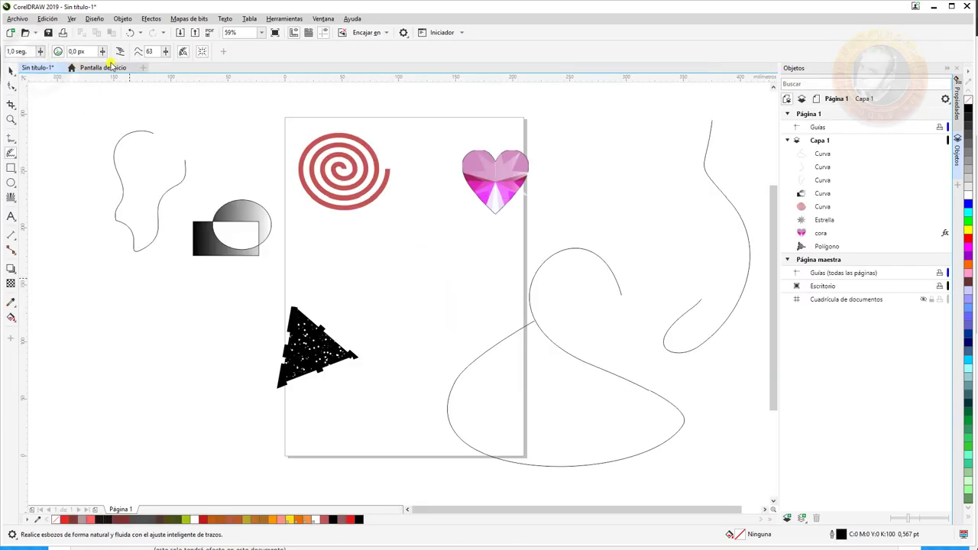
{"action": "left_click", "coordinate": [132, 68]}
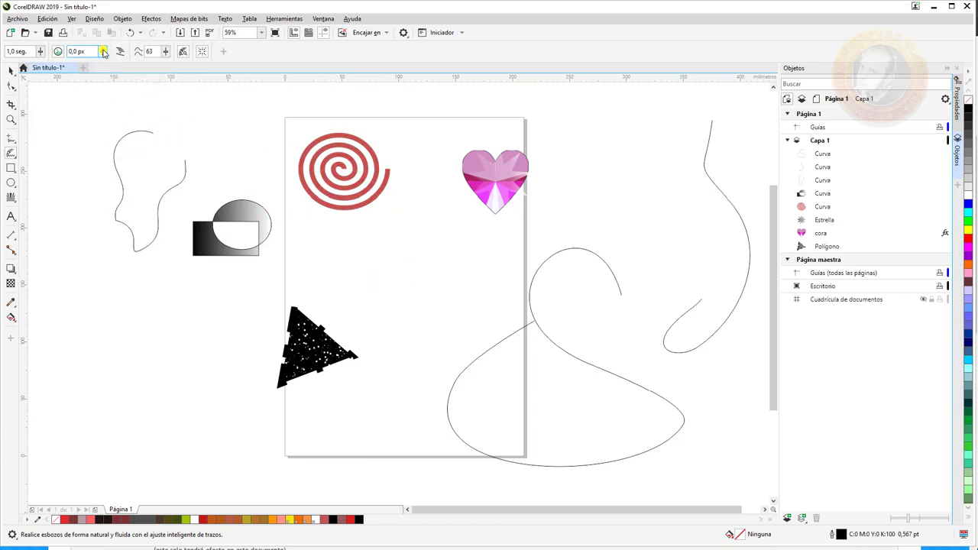
Set the LiveSketch curve distance to 7.0 px and sketch several overlapping flowing lines between the heart and the black triangle.
{"action": "double_click", "coordinate": [76, 51]}
{"action": "key", "text": "Return"}
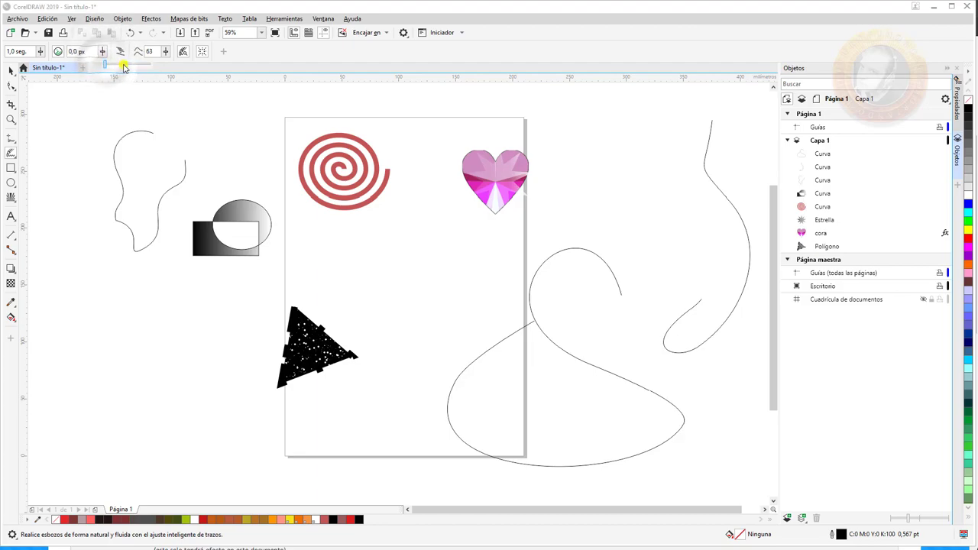
{"action": "double_click", "coordinate": [76, 51]}
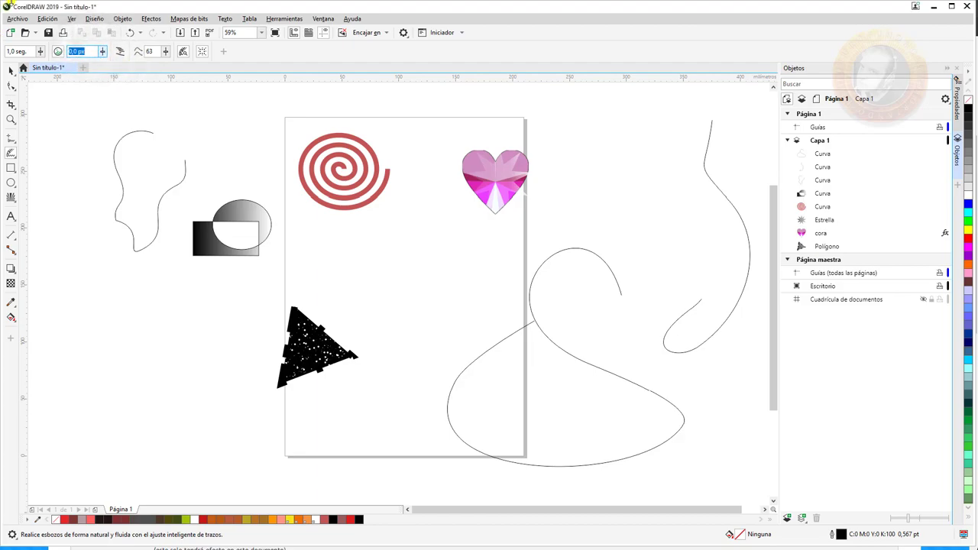
{"action": "left_click_drag", "start_coordinate": [443, 249], "coordinate": [456, 313]}
{"action": "left_click_drag", "start_coordinate": [367, 360], "coordinate": [377, 361]}
{"action": "left_click_drag", "start_coordinate": [378, 291], "coordinate": [411, 307]}
{"action": "left_click_drag", "start_coordinate": [495, 208], "coordinate": [431, 399]}
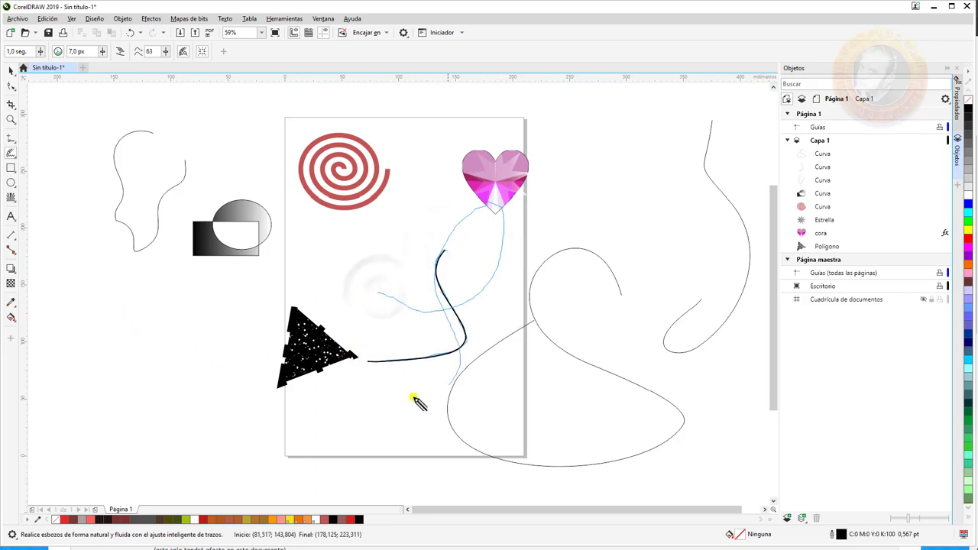
{"action": "mouse_move", "coordinate": [443, 182]}
{"action": "left_mouse_down"}
{"action": "mouse_move", "coordinate": [404, 216]}
{"action": "mouse_move", "coordinate": [375, 394]}
{"action": "left_mouse_up"}
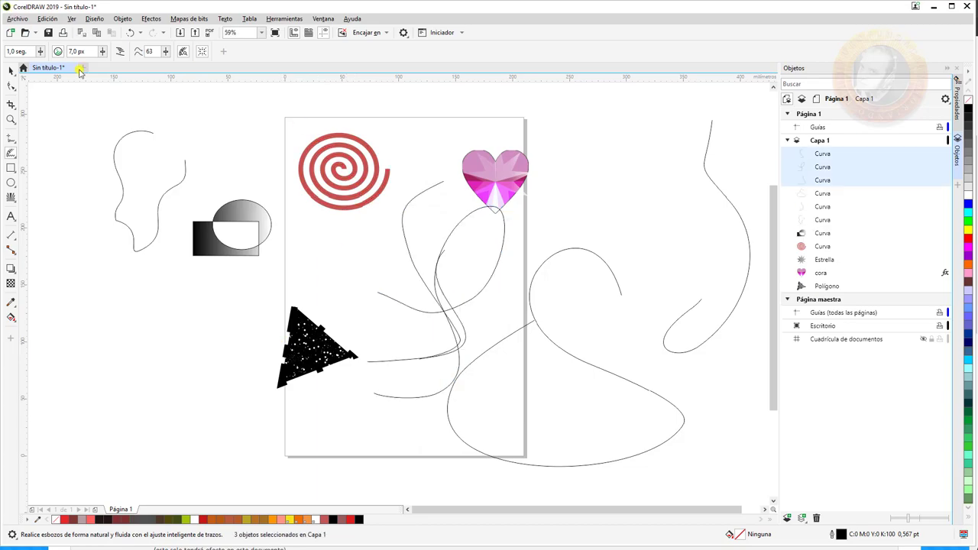
Draw a closed triangle about 157 by 115 mm with the Pen tool, left of the page below the combined ellipse and rectangle.
{"action": "left_click", "coordinate": [13, 140]}
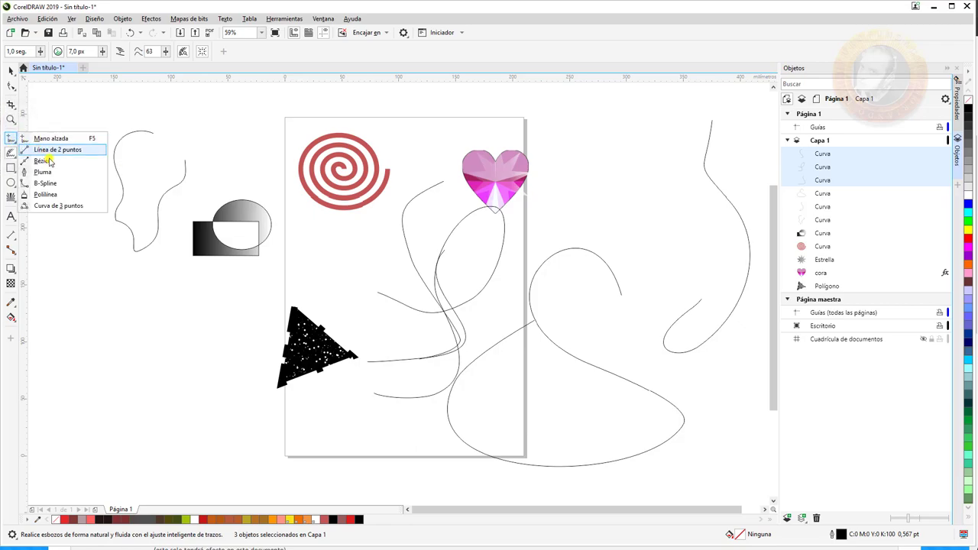
{"action": "left_click", "coordinate": [55, 174]}
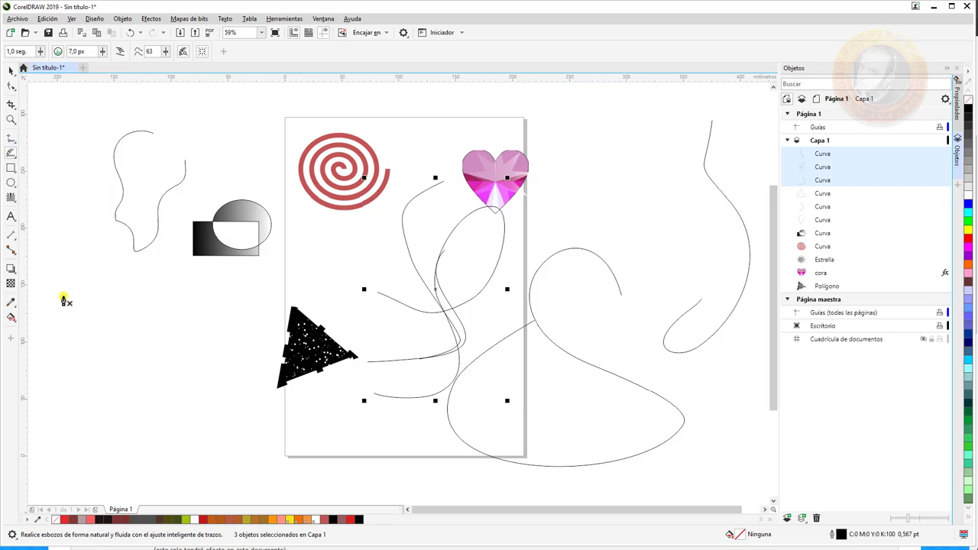
{"action": "left_click", "coordinate": [48, 409]}
{"action": "left_click", "coordinate": [122, 278]}
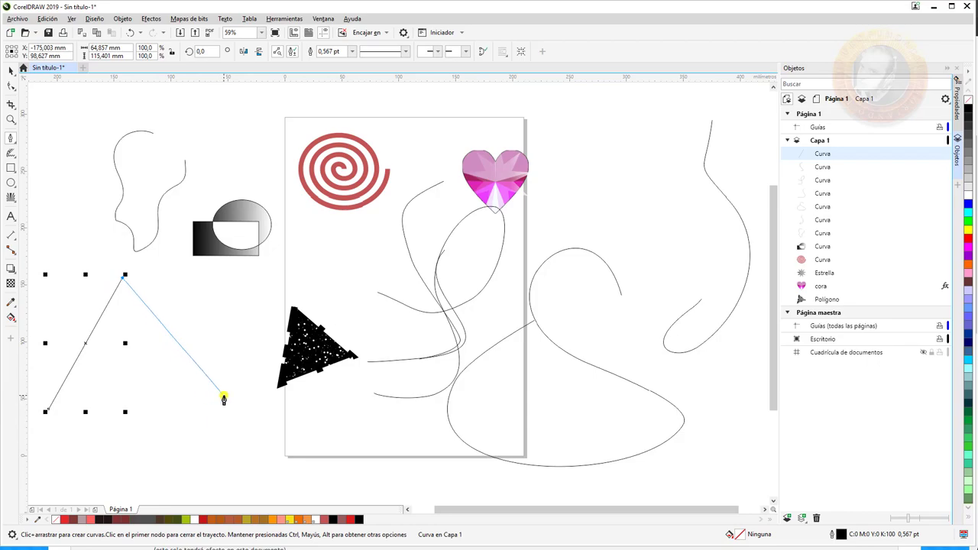
{"action": "left_click", "coordinate": [227, 406]}
{"action": "left_click", "coordinate": [48, 409]}
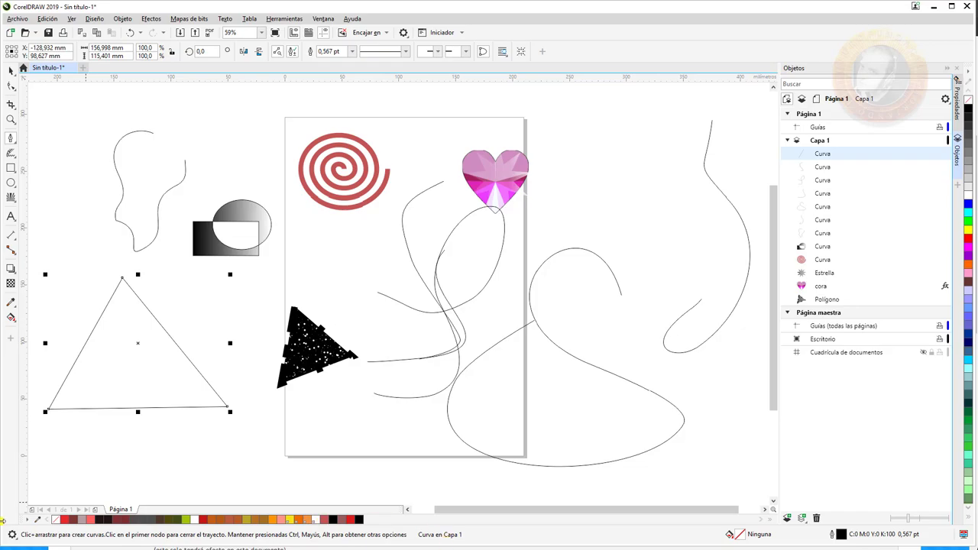
Draw a closed trapezoid with a narrow top, about 97 by 48 mm, right of the heart.
{"action": "left_click", "coordinate": [618, 124]}
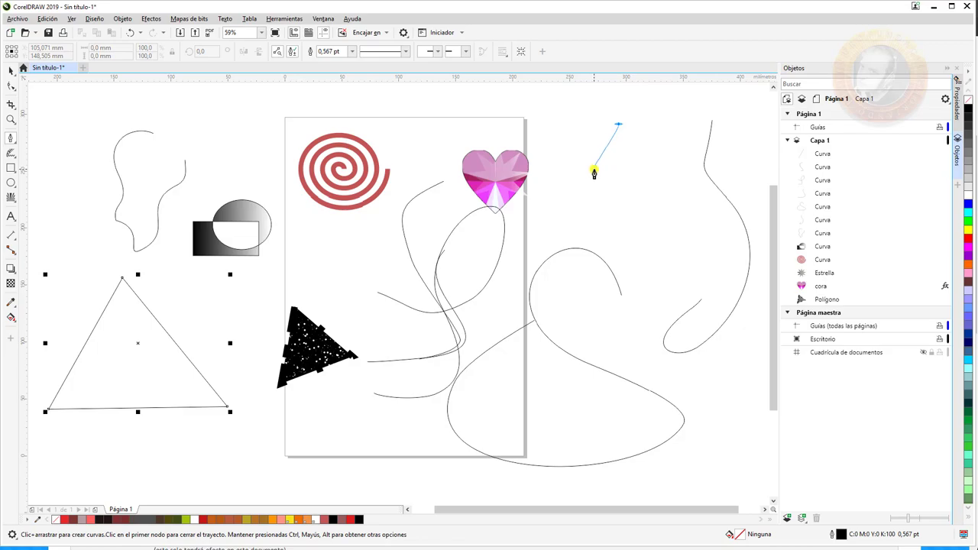
{"action": "left_click", "coordinate": [585, 180]}
{"action": "left_click", "coordinate": [700, 180]}
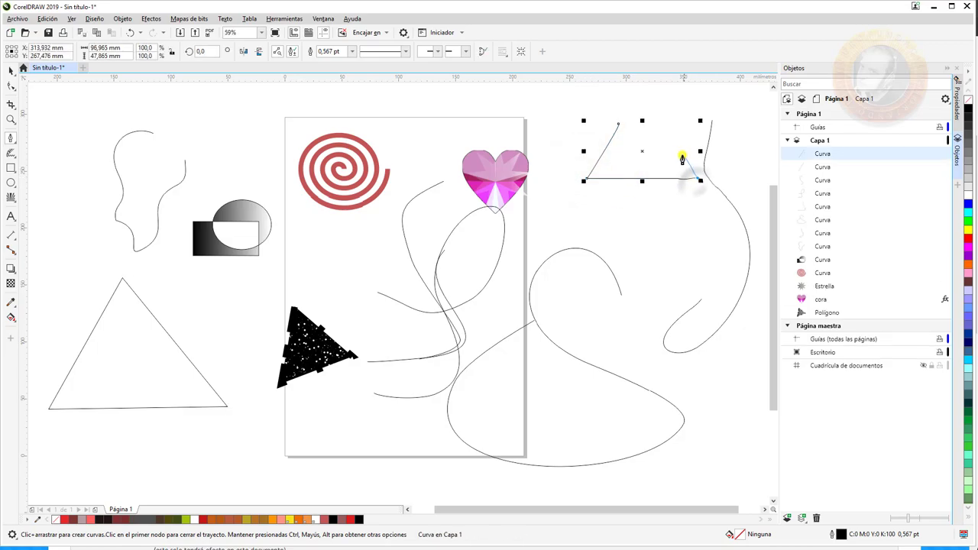
{"action": "left_click", "coordinate": [641, 122]}
{"action": "left_click", "coordinate": [618, 124]}
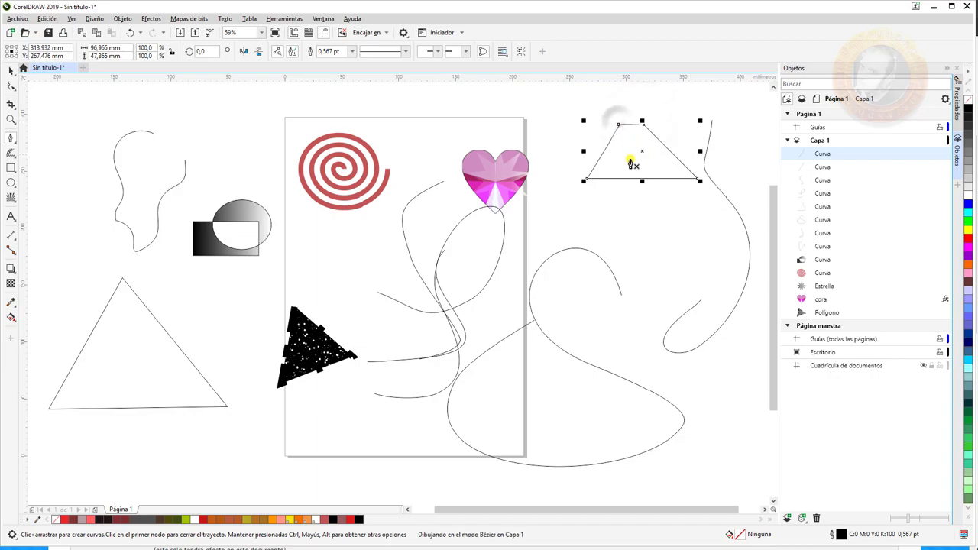
Draw a closed irregular quadrilateral about 81 by 63 mm below the trapezoid.
{"action": "left_click", "coordinate": [661, 213]}
{"action": "left_click", "coordinate": [630, 252]}
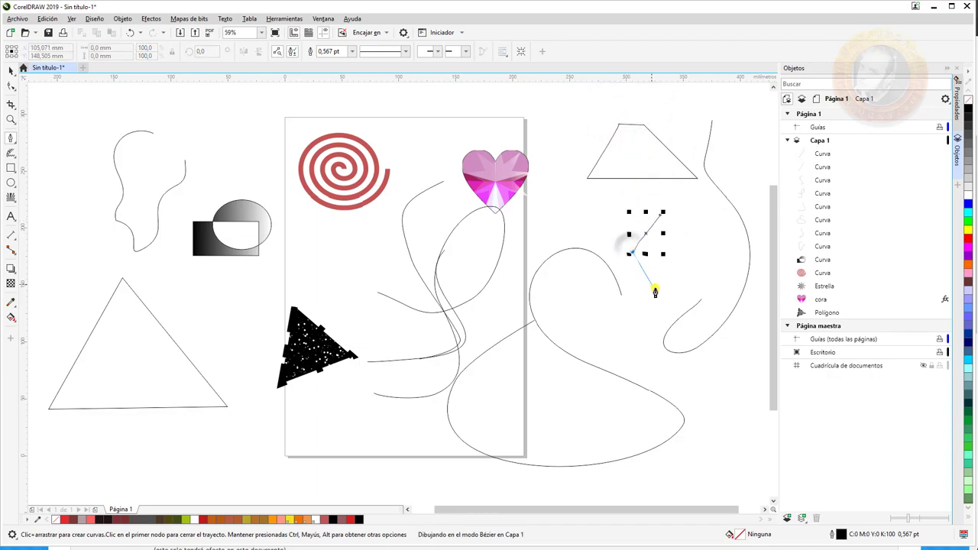
{"action": "left_click", "coordinate": [723, 288]}
{"action": "left_click", "coordinate": [723, 233]}
{"action": "left_click", "coordinate": [661, 214]}
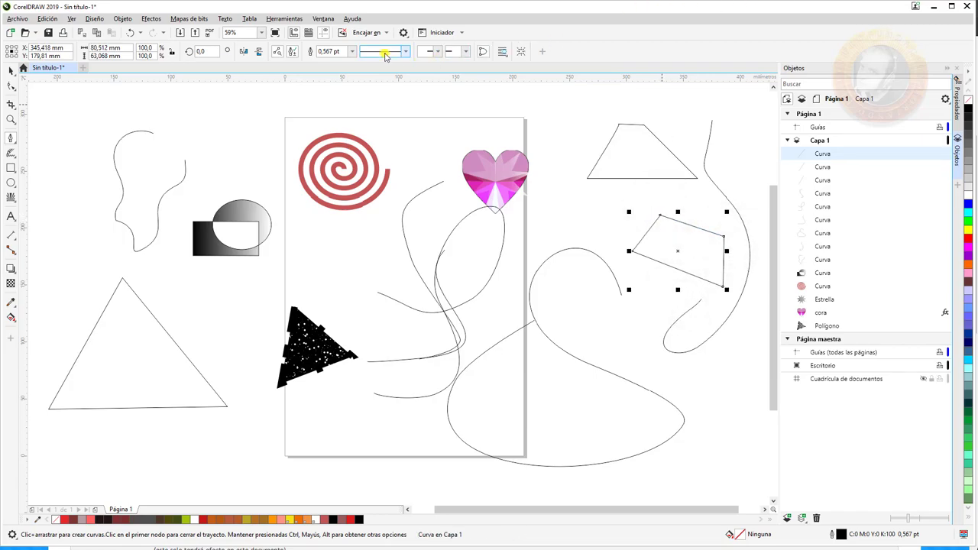
Draw a closed B-Spline curve about 262 by 140 mm around the spiral and most of the heart.
{"action": "left_click", "coordinate": [11, 138]}
{"action": "left_click", "coordinate": [11, 138]}
{"action": "left_click", "coordinate": [11, 138]}
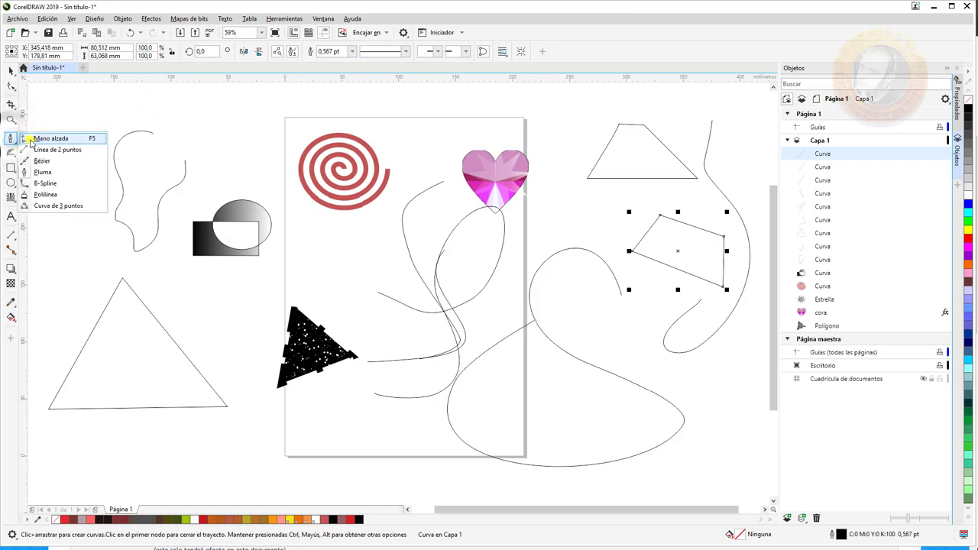
{"action": "left_click", "coordinate": [54, 183]}
{"action": "left_click", "coordinate": [219, 153]}
{"action": "left_click", "coordinate": [314, 239]}
{"action": "left_click", "coordinate": [413, 242]}
{"action": "left_click", "coordinate": [542, 178]}
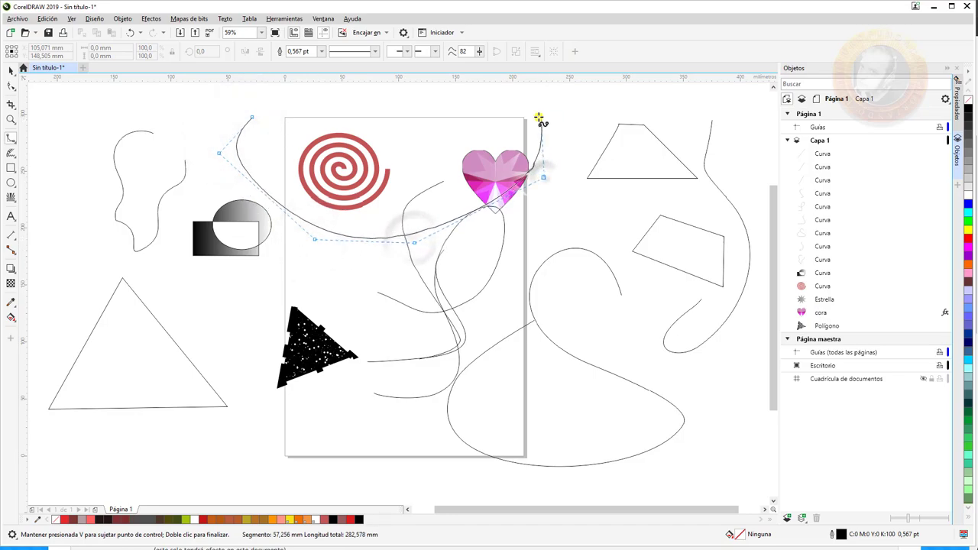
{"action": "left_click", "coordinate": [538, 118]}
{"action": "left_click", "coordinate": [343, 81]}
{"action": "double_click", "coordinate": [255, 139]}
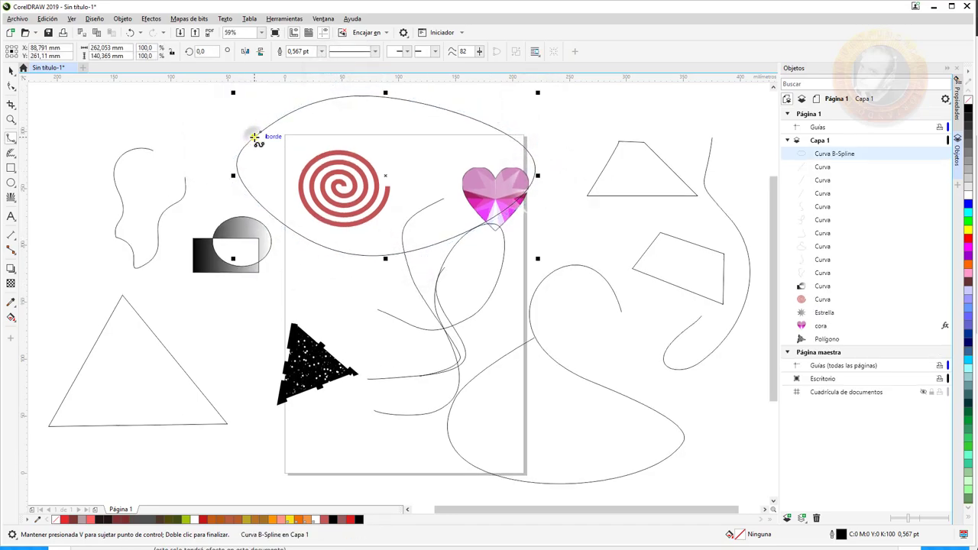
Create a new one-page A4 document and draw a closed B-Spline curve about 377 by 178 mm across the page.
{"action": "left_click", "coordinate": [83, 68]}
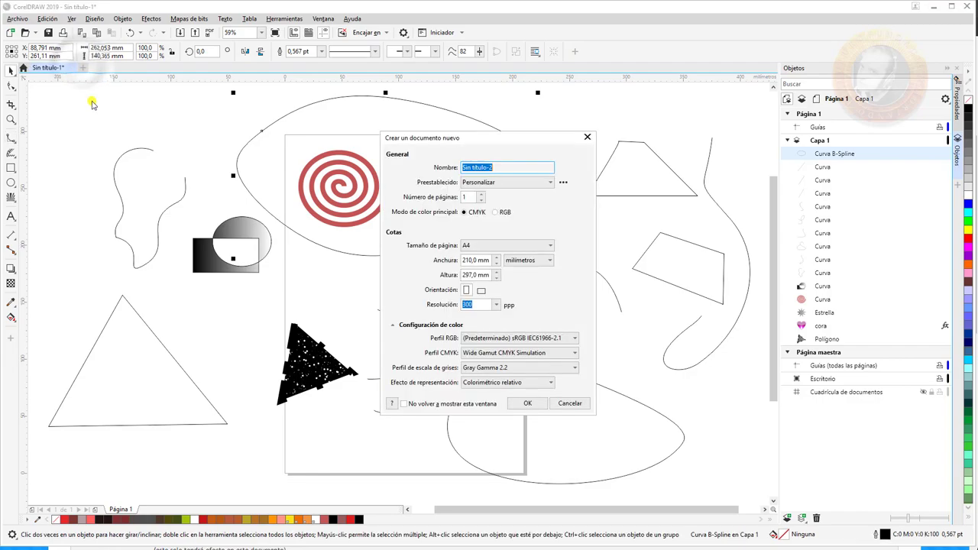
{"action": "left_click", "coordinate": [530, 403]}
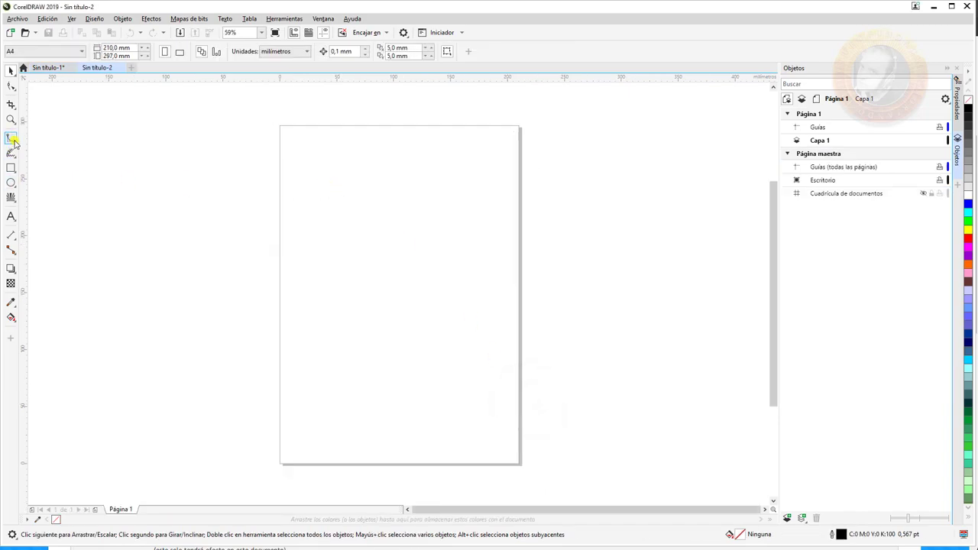
{"action": "left_click", "coordinate": [11, 138]}
{"action": "left_click", "coordinate": [316, 162]}
{"action": "left_click_drag", "start_coordinate": [194, 230], "coordinate": [215, 303]}
{"action": "left_click", "coordinate": [234, 330]}
{"action": "left_click", "coordinate": [644, 401]}
{"action": "left_click", "coordinate": [661, 277]}
{"action": "left_click", "coordinate": [502, 167]}
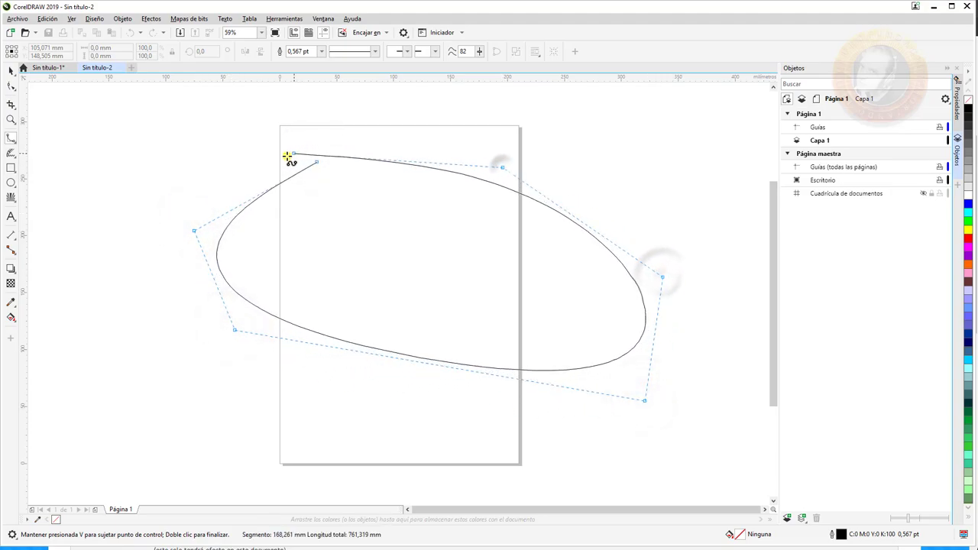
{"action": "left_click", "coordinate": [316, 161]}
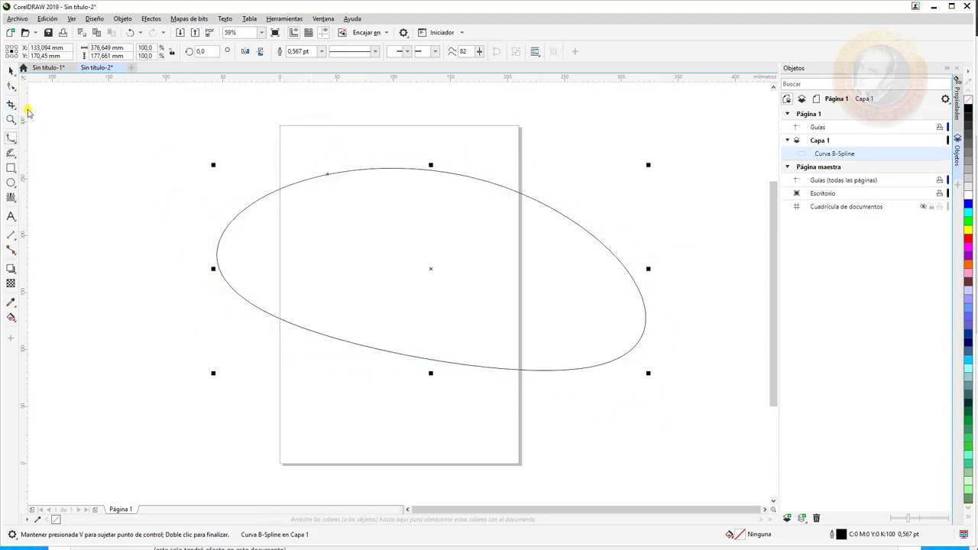
Draw a steep 2-point line about 322 mm long, left of the page and the B-Spline curve.
{"action": "left_click", "coordinate": [11, 141]}
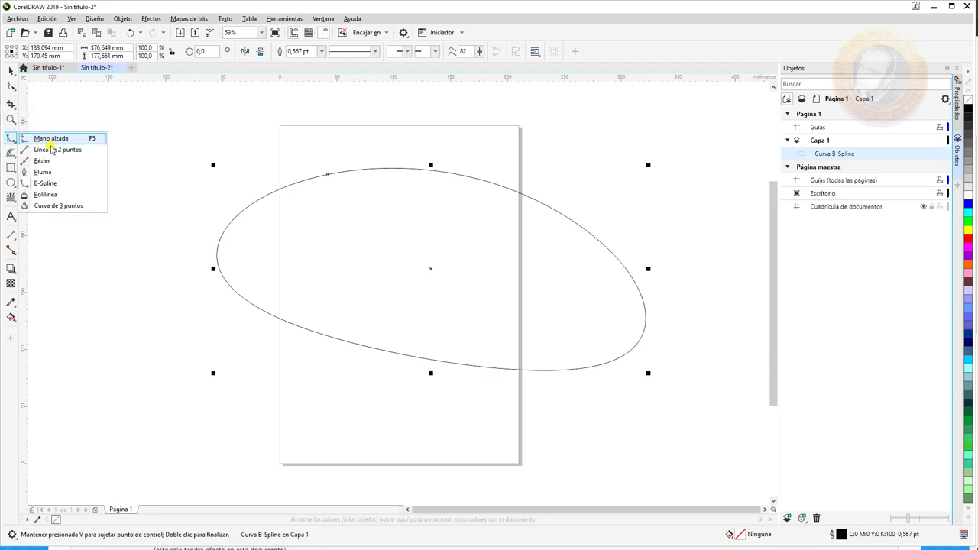
{"action": "left_click", "coordinate": [58, 150]}
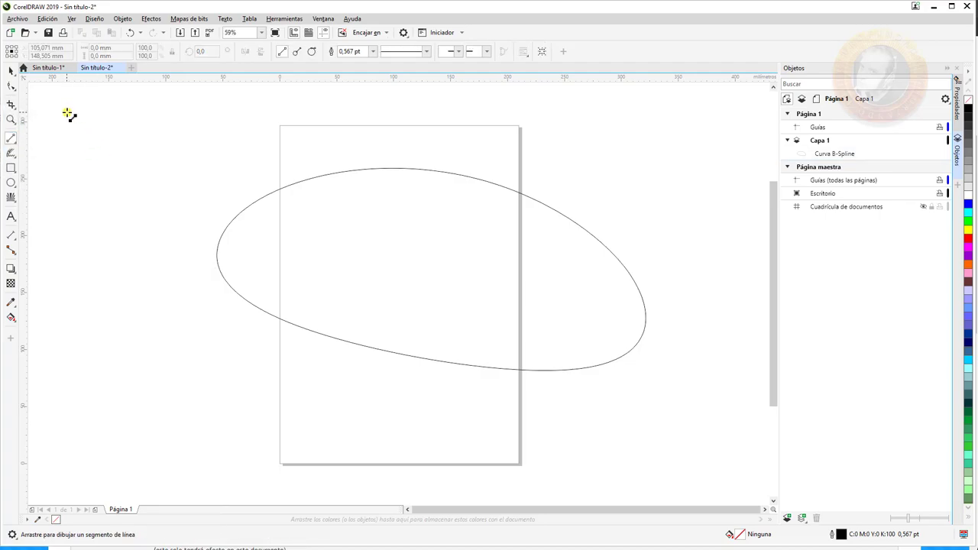
{"action": "left_click_drag", "start_coordinate": [237, 478], "coordinate": [114, 128]}
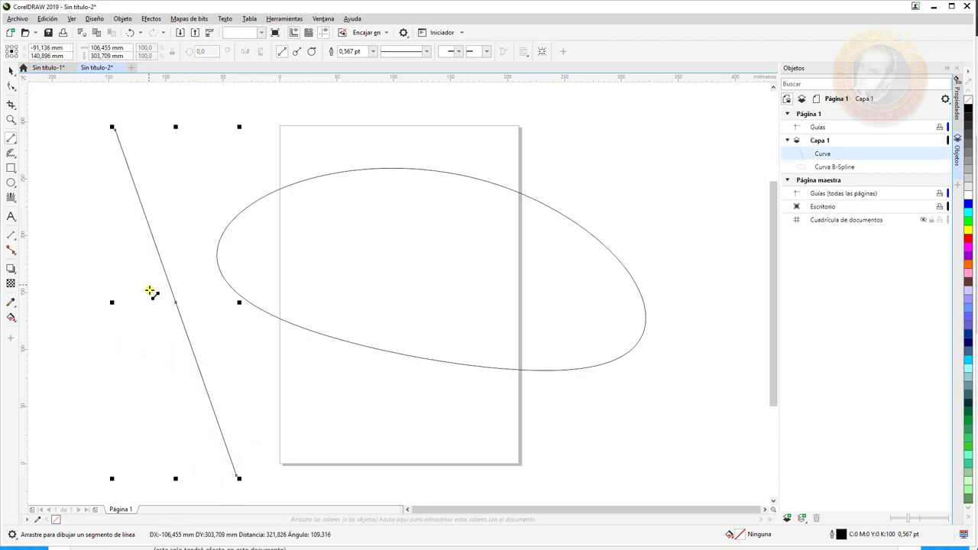
Draw a closed, hook-shaped freehand curve about 114 by 308 mm, right of the page.
{"action": "left_click", "coordinate": [13, 137]}
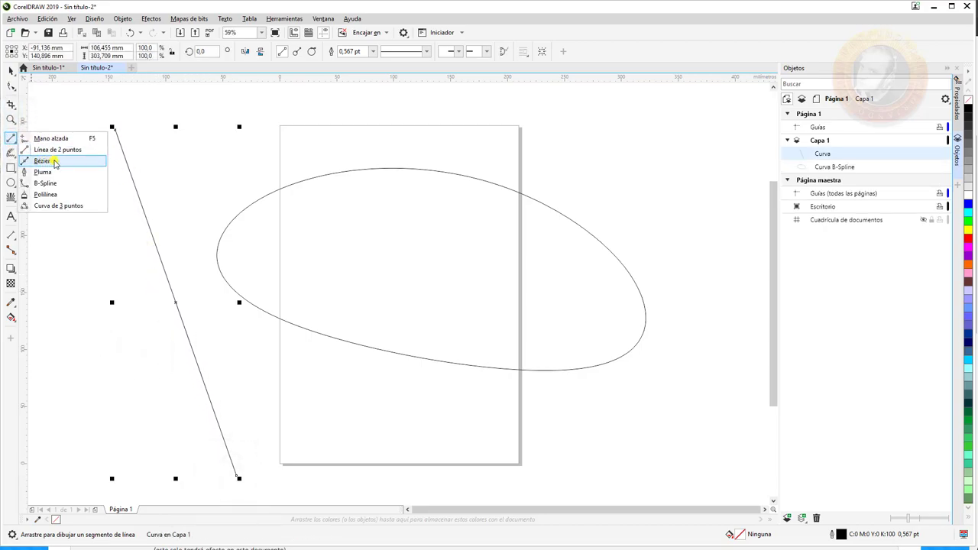
{"action": "left_click", "coordinate": [66, 149]}
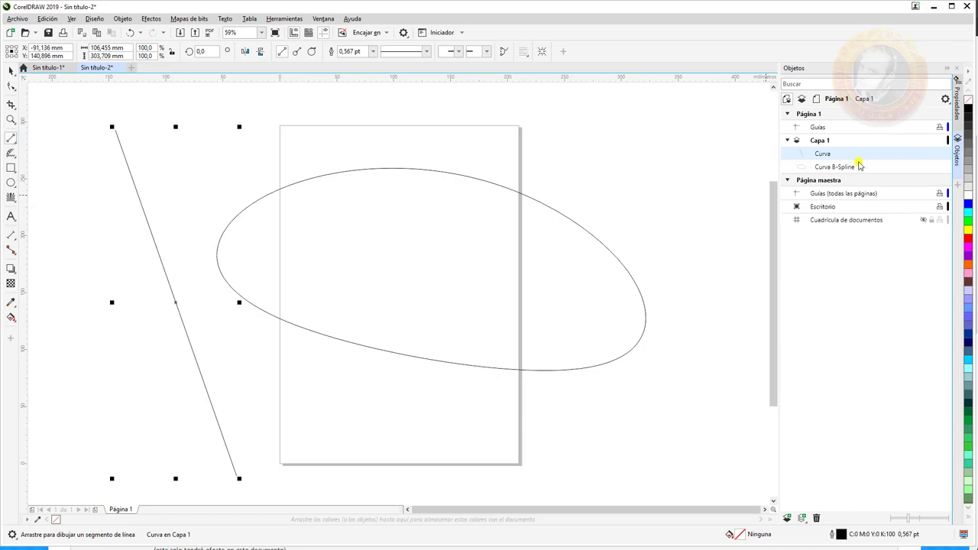
{"action": "key", "text": "F5"}
{"action": "mouse_move", "coordinate": [691, 138]}
{"action": "left_mouse_down"}
{"action": "mouse_move", "coordinate": [755, 306]}
{"action": "mouse_move", "coordinate": [682, 420]}
{"action": "left_mouse_up"}
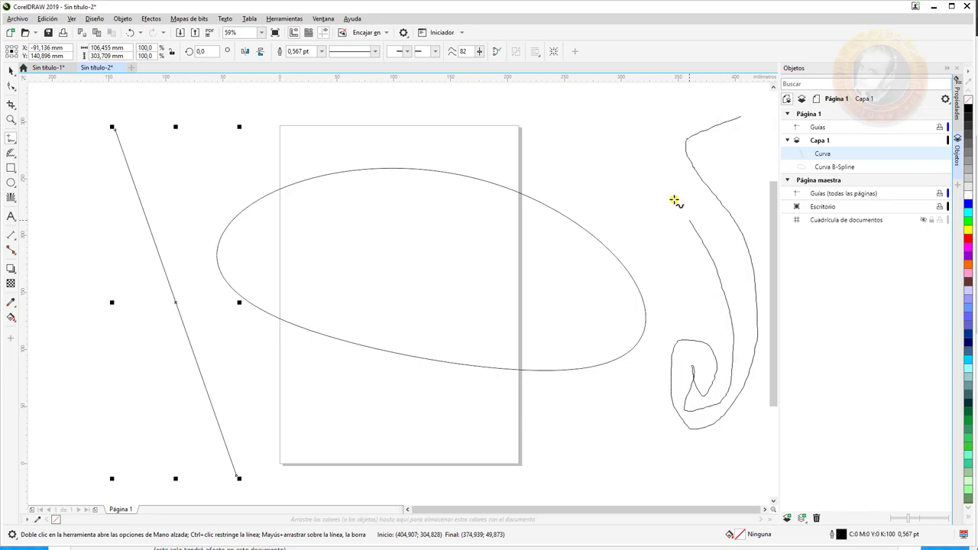
{"action": "left_click_drag", "start_coordinate": [734, 119], "coordinate": [738, 118]}
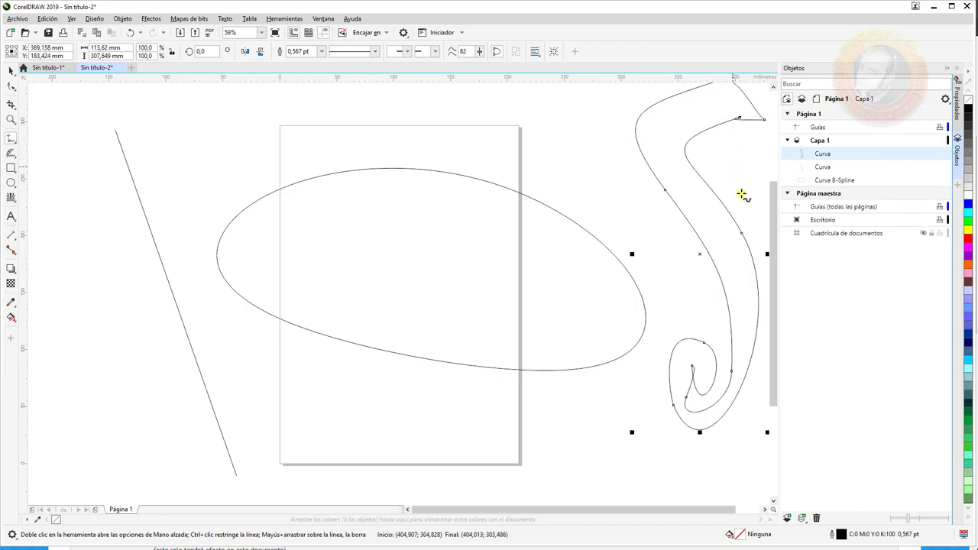
Draw a long closed polyline shape about 330 by 46 mm across the page's upper edge, mixing freehand and straight segments.
{"action": "left_click", "coordinate": [12, 142]}
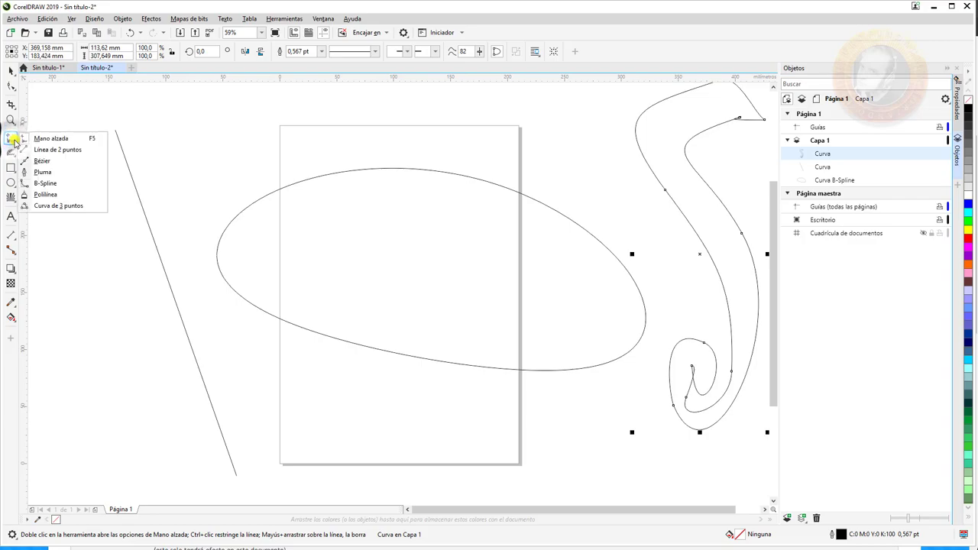
{"action": "left_click", "coordinate": [46, 195]}
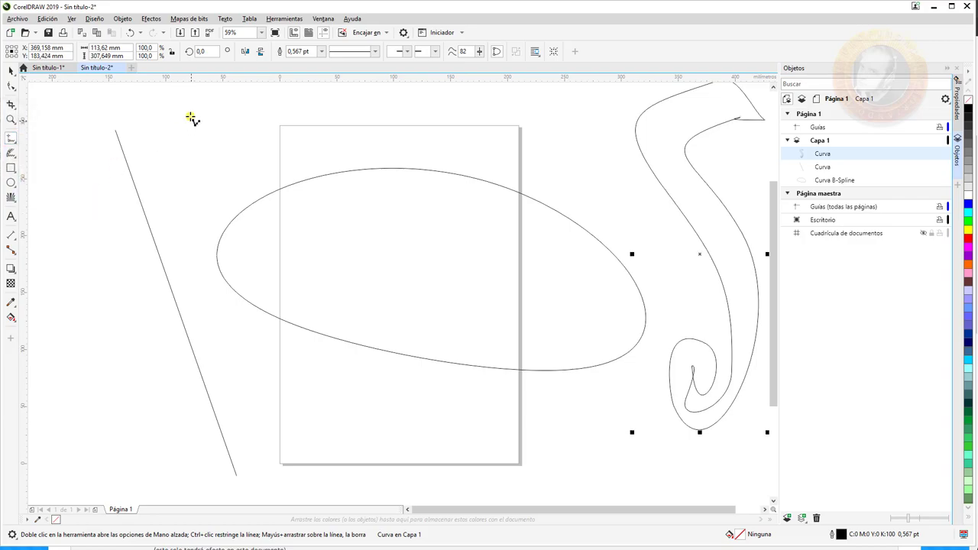
{"action": "left_click_drag", "start_coordinate": [180, 98], "coordinate": [392, 120]}
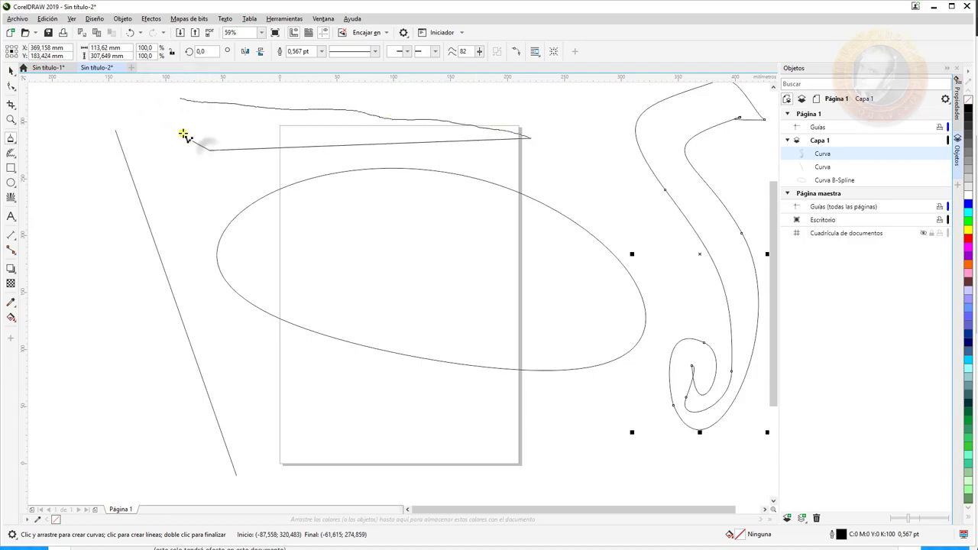
{"action": "left_click", "coordinate": [155, 109]}
{"action": "left_click", "coordinate": [182, 97]}
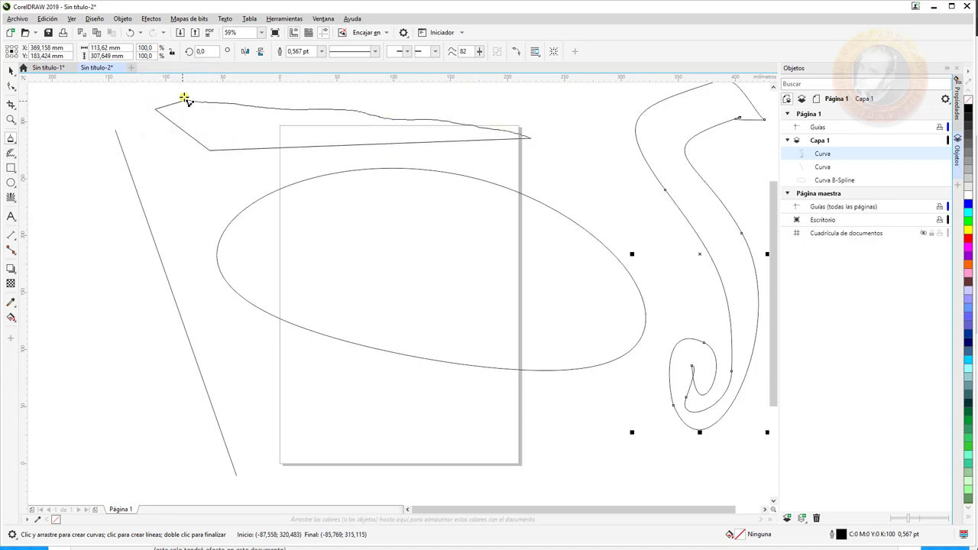
{"action": "double_click", "coordinate": [180, 100]}
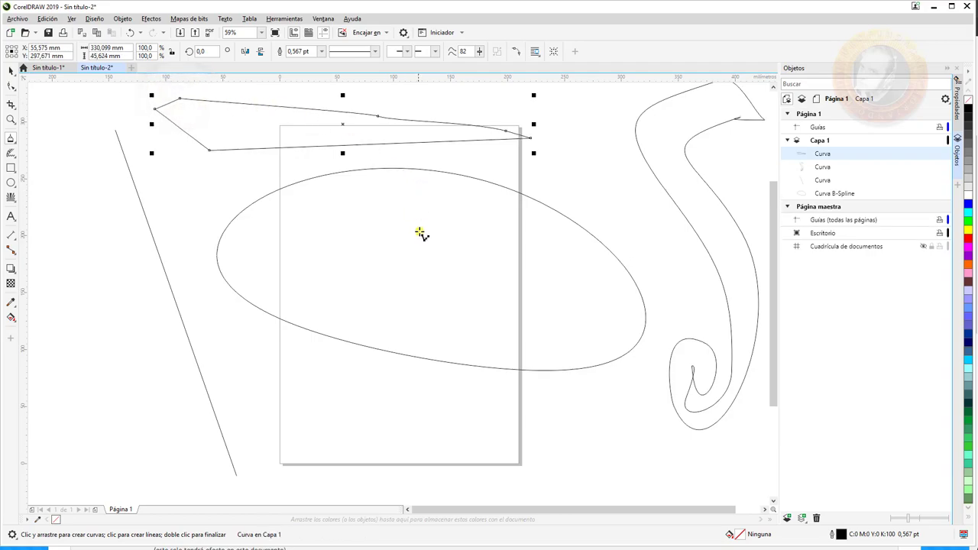
Draw a closed, irregular polyline shape about 186 by 171 mm over the right part of the B-Spline curve.
{"action": "left_click_drag", "start_coordinate": [601, 188], "coordinate": [605, 191]}
{"action": "left_click", "coordinate": [595, 383]}
{"action": "left_click", "coordinate": [395, 357]}
{"action": "left_click", "coordinate": [429, 202]}
{"action": "left_click", "coordinate": [540, 250]}
{"action": "mouse_move", "coordinate": [418, 289]}
{"action": "left_mouse_down"}
{"action": "mouse_move", "coordinate": [447, 338]}
{"action": "mouse_move", "coordinate": [576, 308]}
{"action": "left_mouse_up"}
{"action": "left_click", "coordinate": [570, 197]}
{"action": "double_click", "coordinate": [605, 189]}
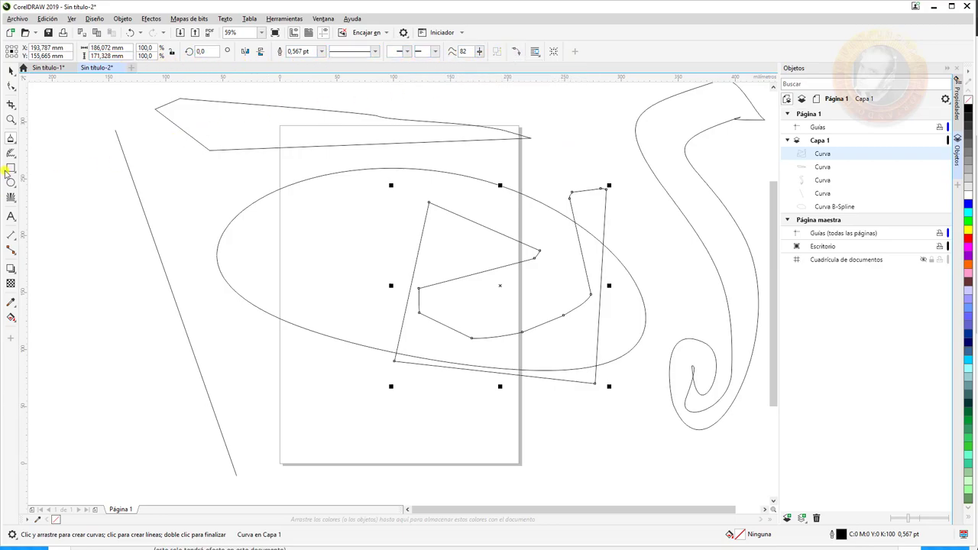
Draw a 3-point curve about 119 by 238 mm, left of the slanted straight line.
{"action": "left_click", "coordinate": [13, 137]}
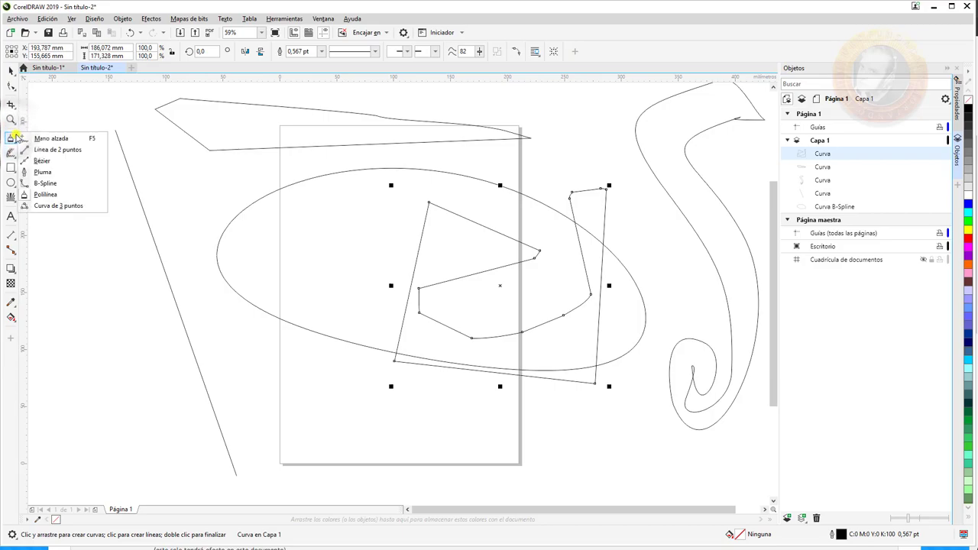
{"action": "left_click", "coordinate": [67, 207]}
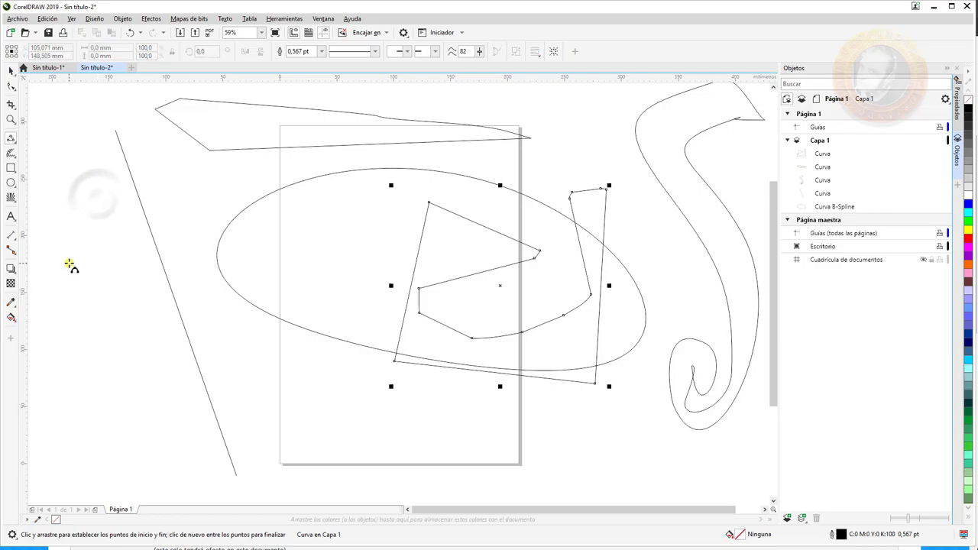
{"action": "left_click_drag", "start_coordinate": [77, 140], "coordinate": [67, 319]}
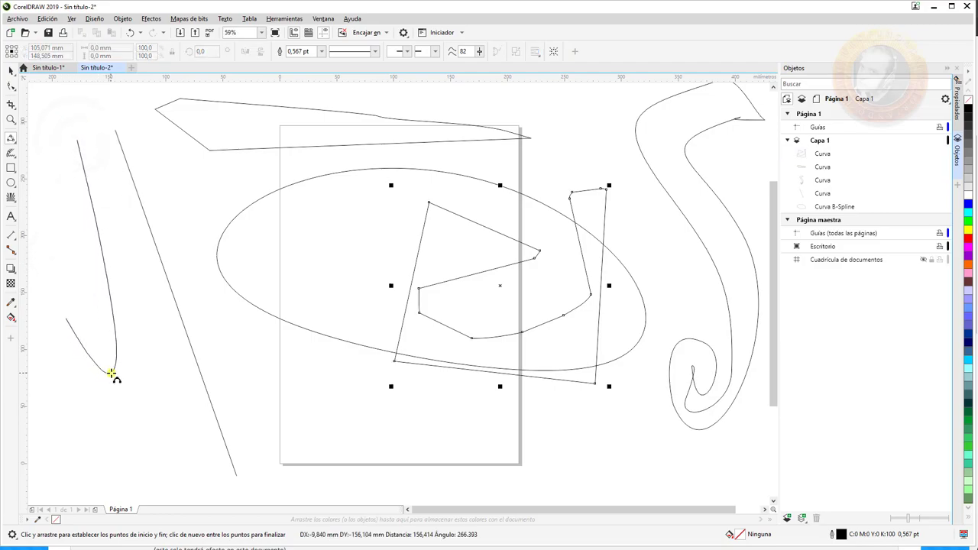
{"action": "left_click", "coordinate": [191, 409]}
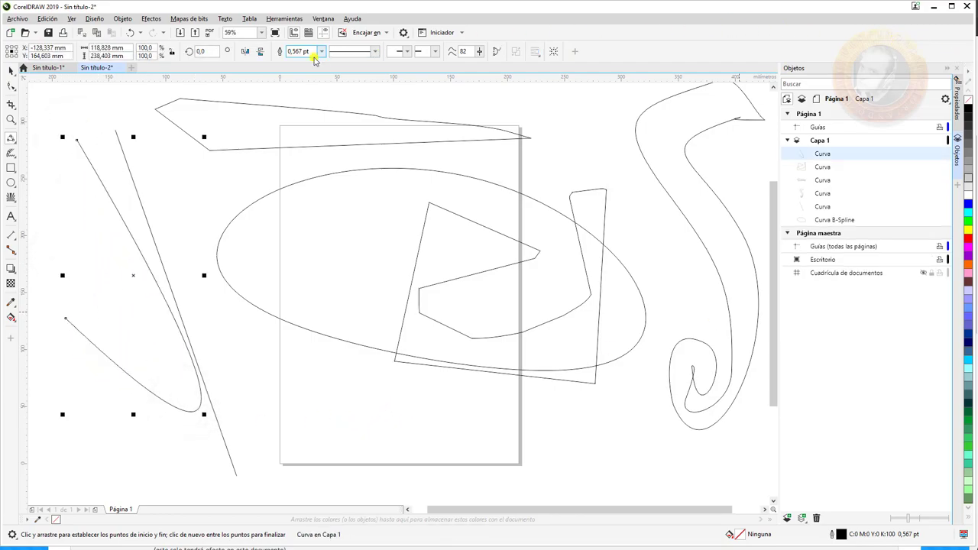
Create another new document and draw a narrow arch about 15 by 71 mm with the 3-Point Curve tool at the page's upper edge.
{"action": "left_click", "coordinate": [133, 68]}
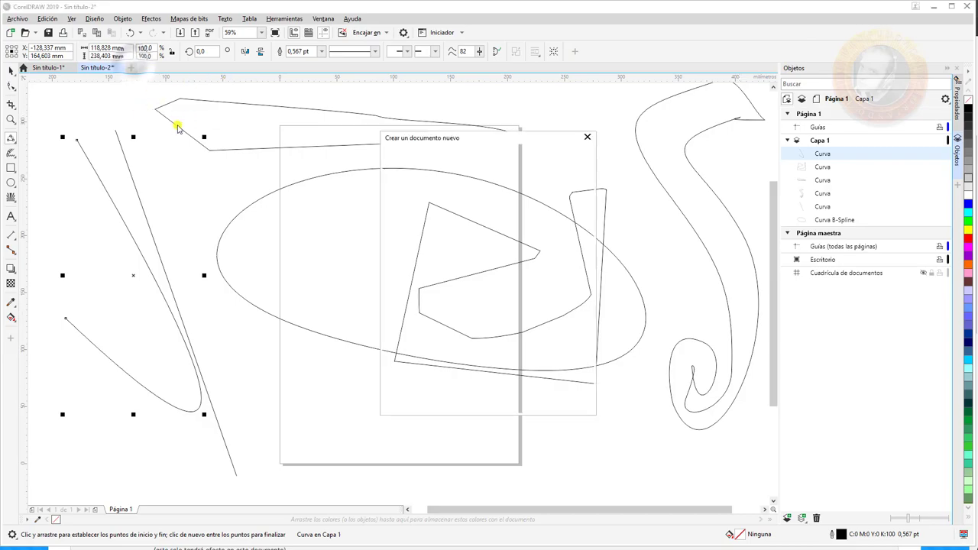
{"action": "left_click", "coordinate": [527, 405]}
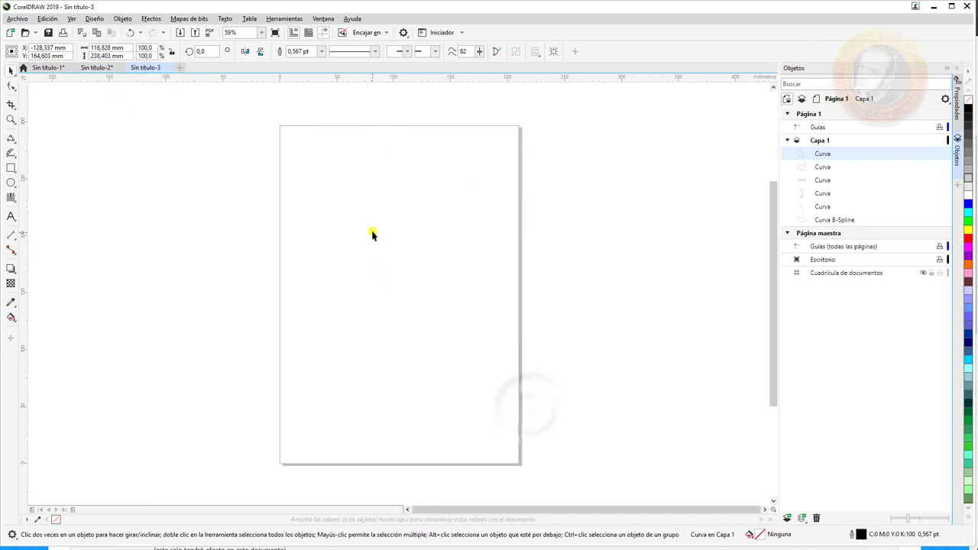
{"action": "left_click", "coordinate": [11, 140]}
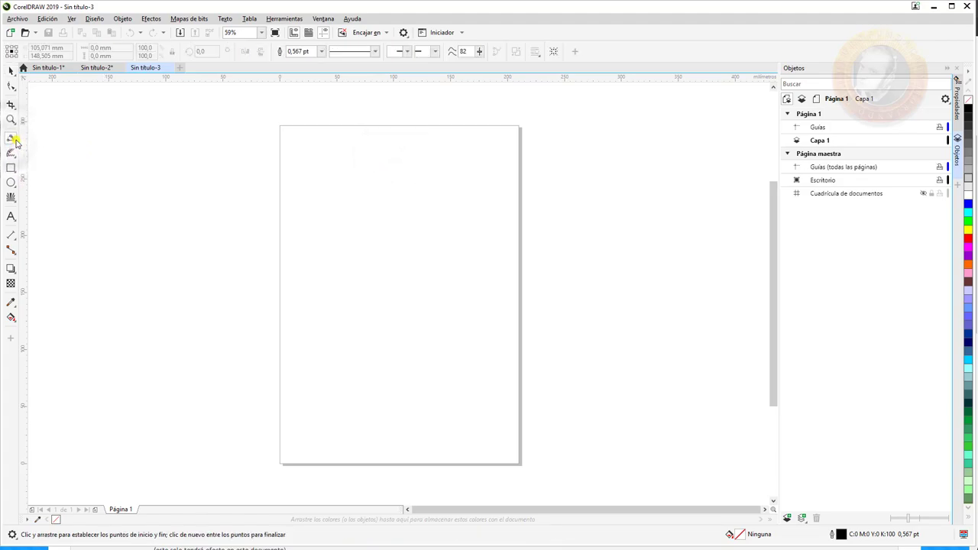
{"action": "right_click", "coordinate": [11, 142]}
{"action": "left_click", "coordinate": [11, 147]}
{"action": "left_click", "coordinate": [14, 143]}
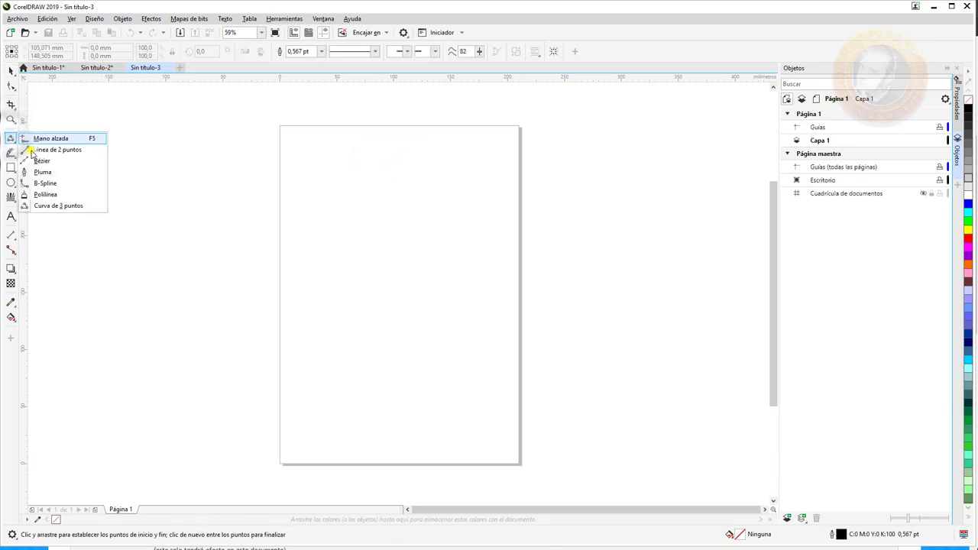
{"action": "left_click", "coordinate": [46, 201]}
{"action": "left_click_drag", "start_coordinate": [464, 184], "coordinate": [478, 164]}
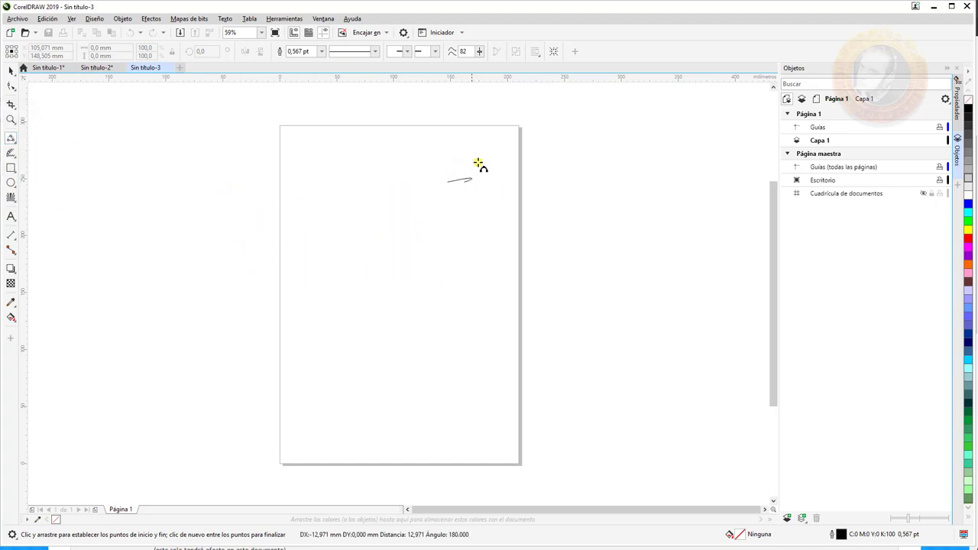
{"action": "left_click", "coordinate": [455, 102]}
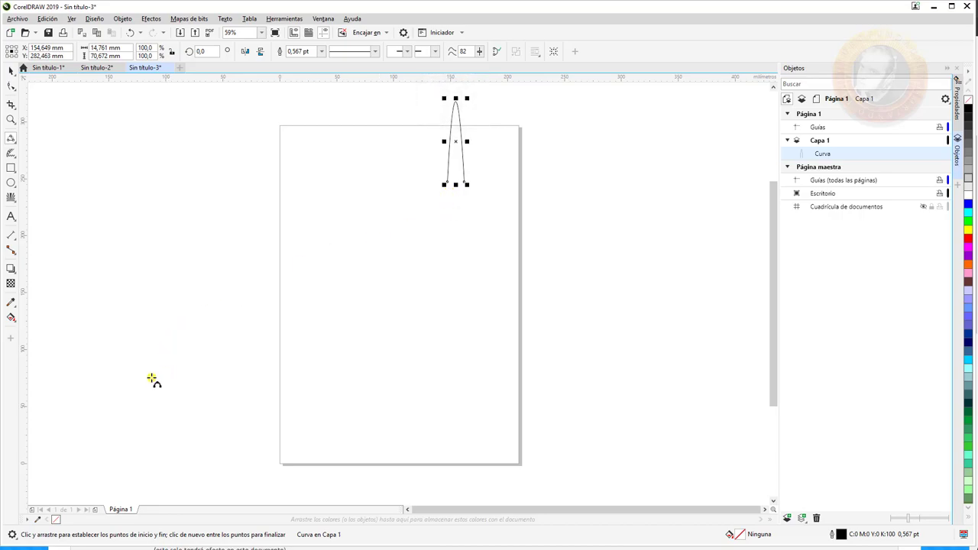
Draw a wide 3-point curve about 230 by 175 mm that starts left of the page and bulges into its centre.
{"action": "left_click_drag", "start_coordinate": [165, 290], "coordinate": [330, 436]}
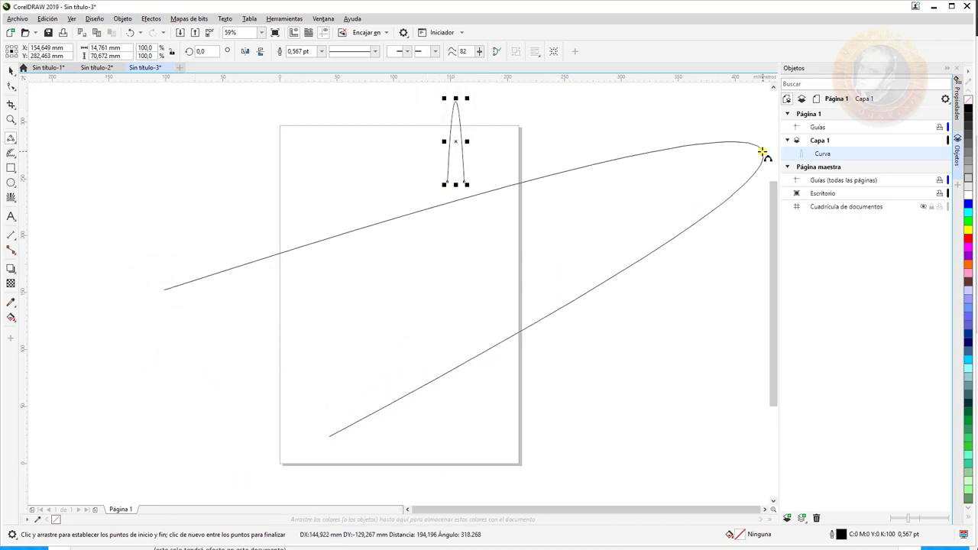
{"action": "left_click", "coordinate": [420, 256]}
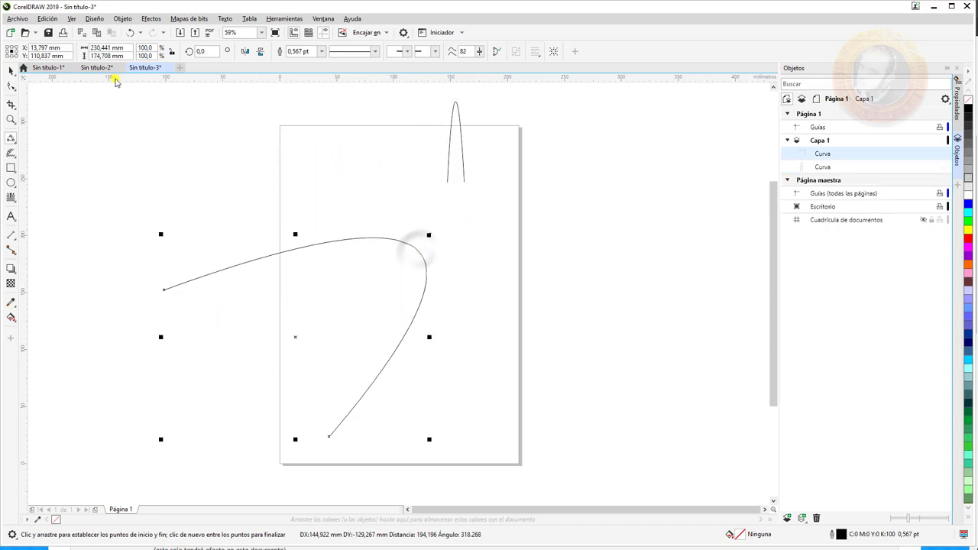
Draw a large closed Bézier shape over the page's right edge, with curved left and lower sides and straight segments at its upper right.
{"action": "right_click", "coordinate": [10, 139]}
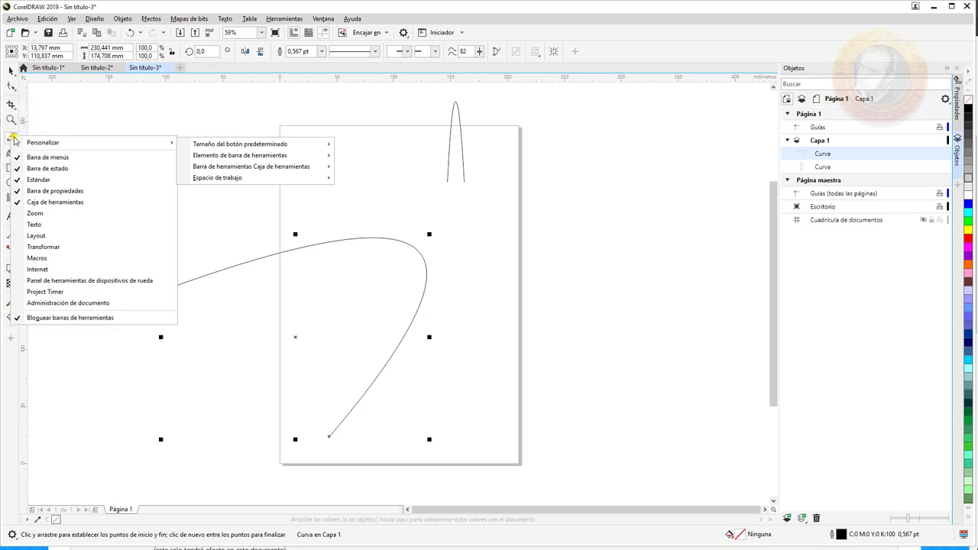
{"action": "left_click", "coordinate": [14, 141]}
{"action": "left_click", "coordinate": [11, 139]}
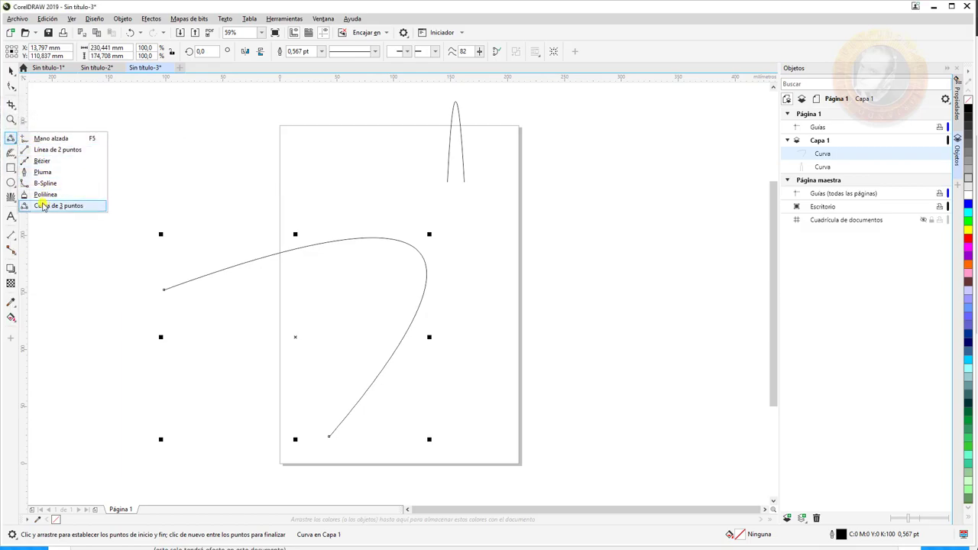
{"action": "left_click", "coordinate": [42, 161]}
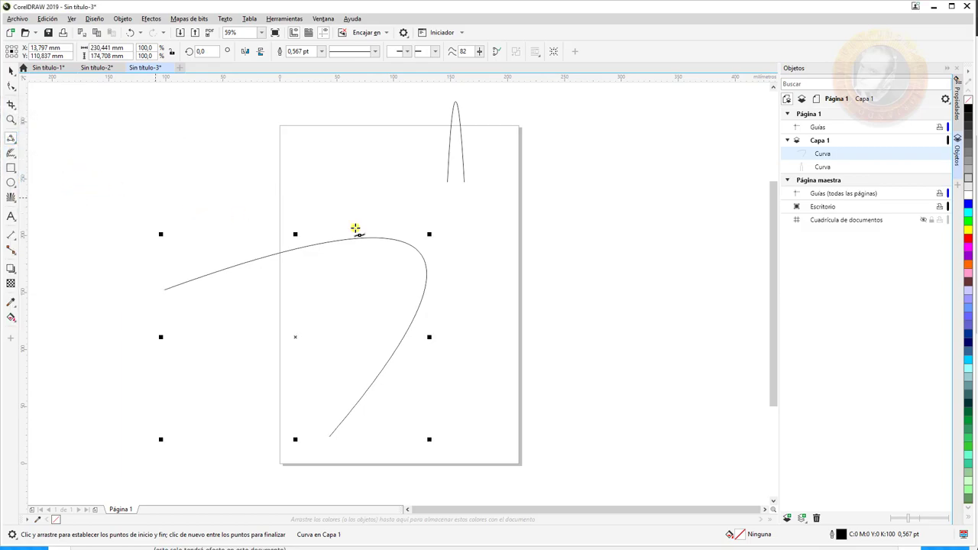
{"action": "left_click", "coordinate": [605, 141]}
{"action": "left_click_drag", "start_coordinate": [570, 195], "coordinate": [522, 204]}
{"action": "scroll", "coordinate": [563, 257], "scroll_direction": "up", "scroll_amount": 1}
{"action": "left_click", "coordinate": [504, 304]}
{"action": "left_click_drag", "start_coordinate": [573, 436], "coordinate": [699, 435]}
{"action": "left_click", "coordinate": [698, 327]}
{"action": "left_click_drag", "start_coordinate": [702, 249], "coordinate": [707, 231]}
{"action": "left_click", "coordinate": [680, 194]}
{"action": "left_click", "coordinate": [640, 128]}
{"action": "left_click", "coordinate": [568, 104]}
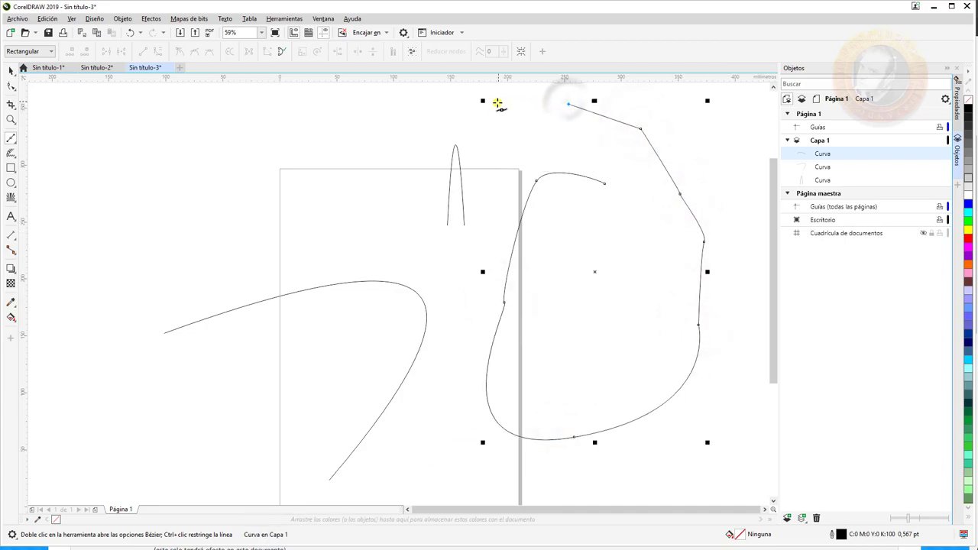
{"action": "left_click", "coordinate": [604, 184]}
Draw a closed leaf-like Bézier shape about 154 by 91 mm, left of the page's upper part, with one straight side and curved remaining sides.
{"action": "left_click", "coordinate": [251, 125]}
{"action": "left_click", "coordinate": [129, 165]}
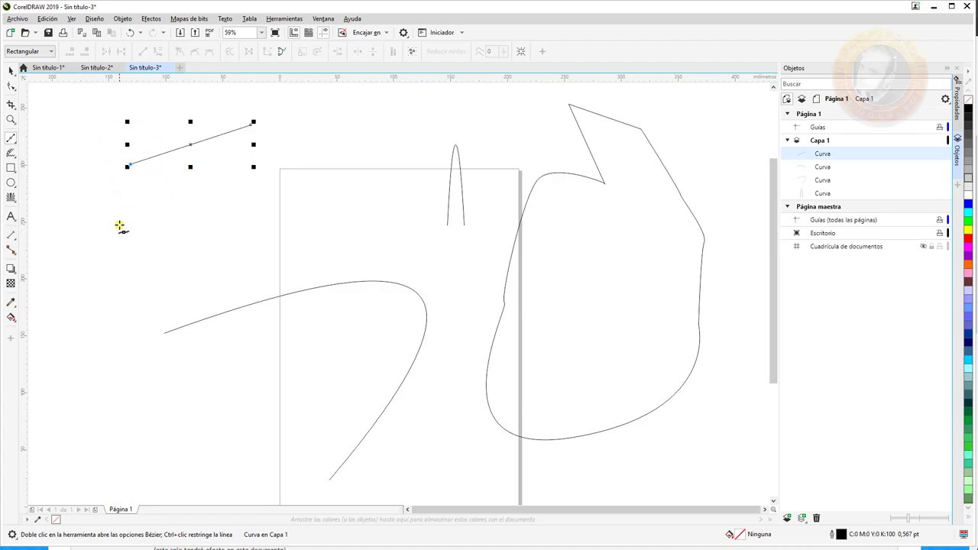
{"action": "left_click_drag", "start_coordinate": [92, 228], "coordinate": [110, 267]}
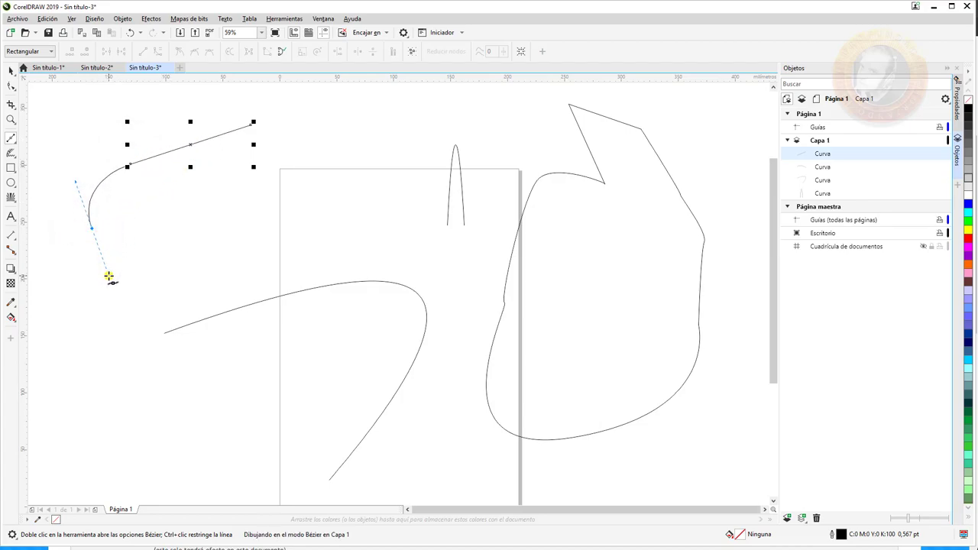
{"action": "left_click_drag", "start_coordinate": [241, 226], "coordinate": [155, 205]}
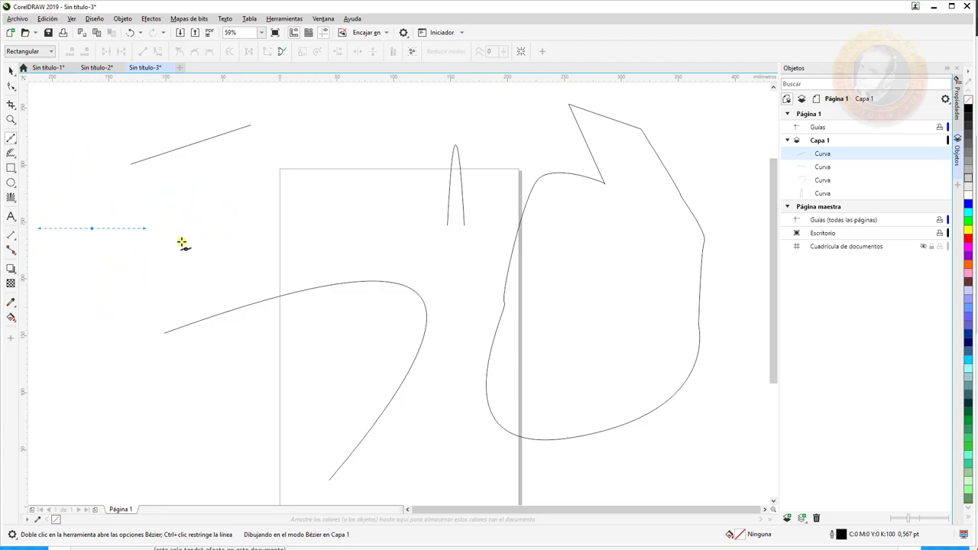
{"action": "left_click", "coordinate": [252, 125]}
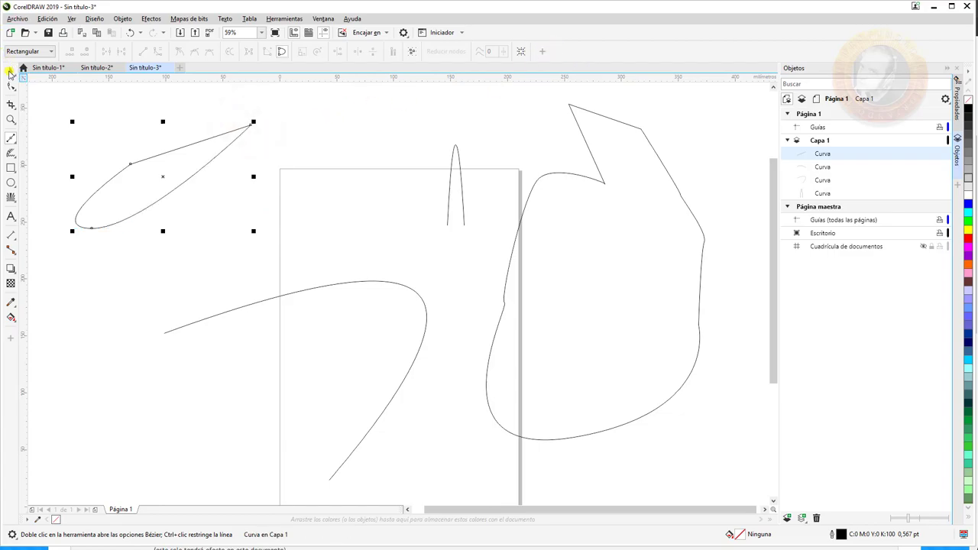
Give the leaf-like Bézier shape a black-to-white gradient fill and deselect it.
{"action": "left_click", "coordinate": [11, 72]}
{"action": "left_click", "coordinate": [264, 352]}
{"action": "left_click", "coordinate": [170, 159]}
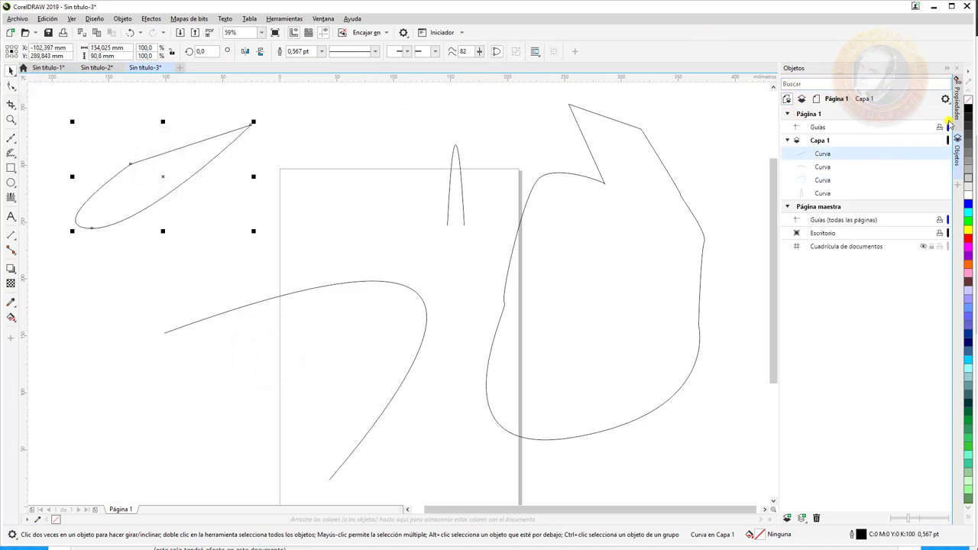
{"action": "left_click", "coordinate": [958, 107]}
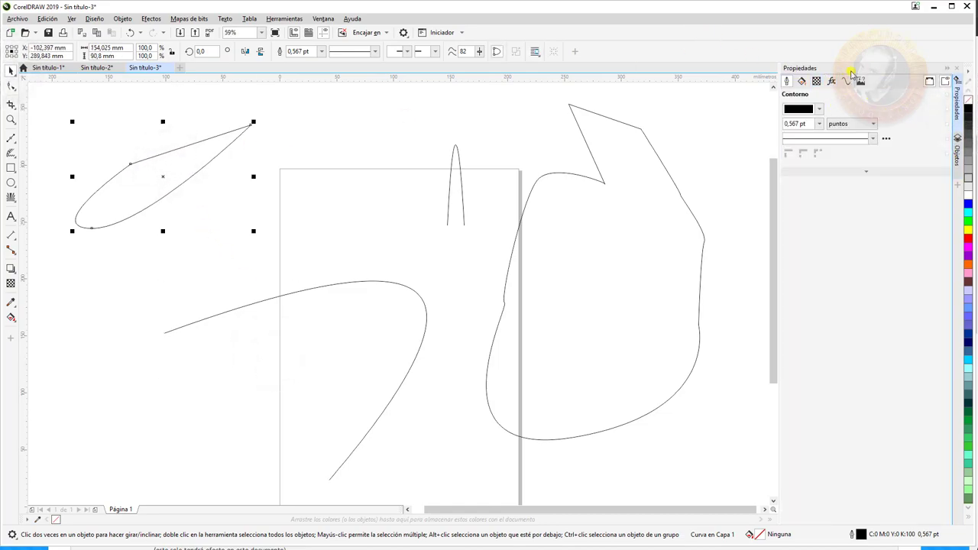
{"action": "left_click", "coordinate": [844, 82]}
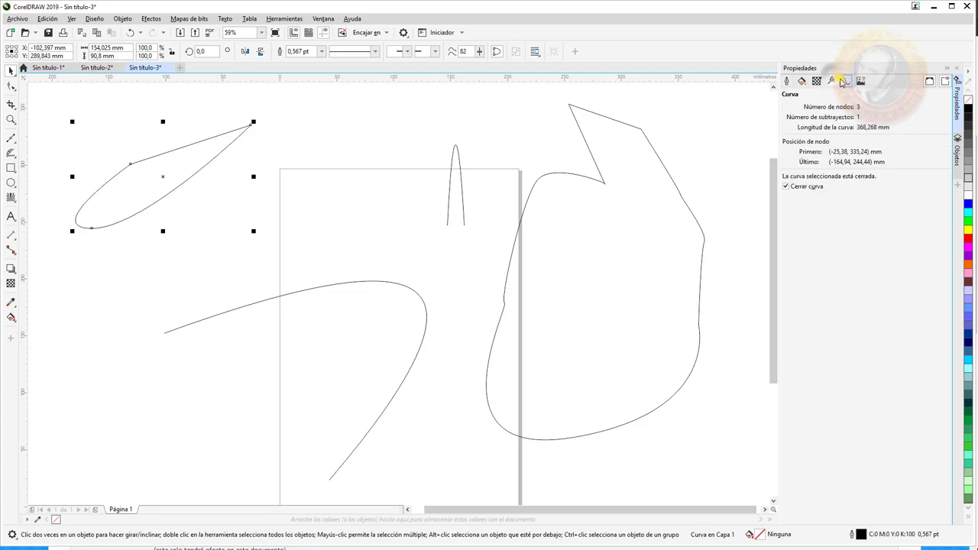
{"action": "left_click", "coordinate": [801, 81]}
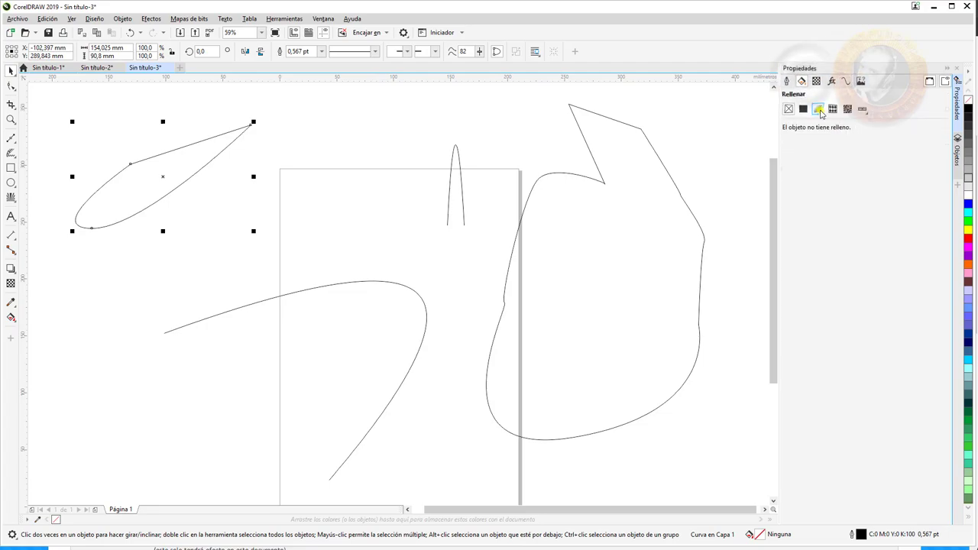
{"action": "left_click", "coordinate": [814, 109]}
{"action": "left_click", "coordinate": [736, 107]}
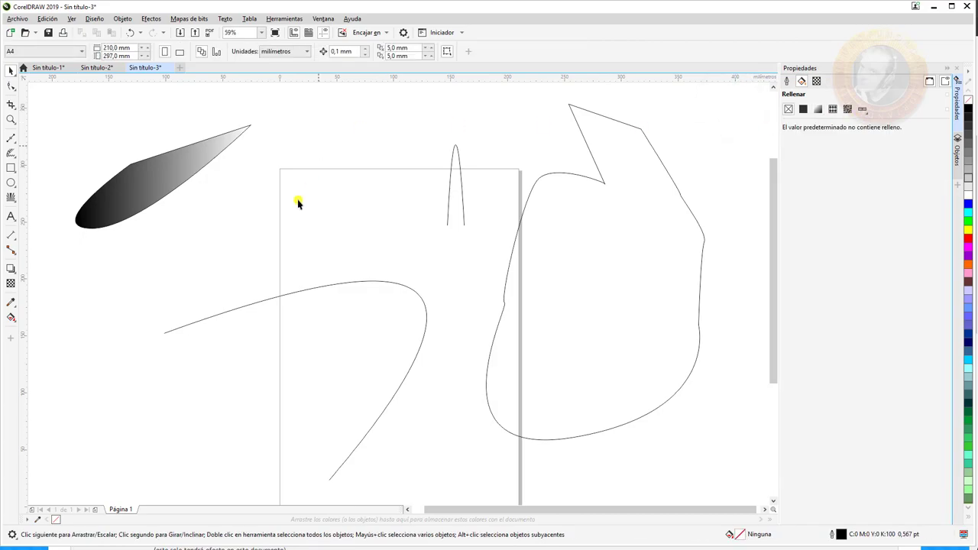
Create another new document and draw a heart about 127 by 102 mm on the page with the Common Shapes tool.
{"action": "left_click", "coordinate": [180, 67]}
{"action": "left_click", "coordinate": [535, 406]}
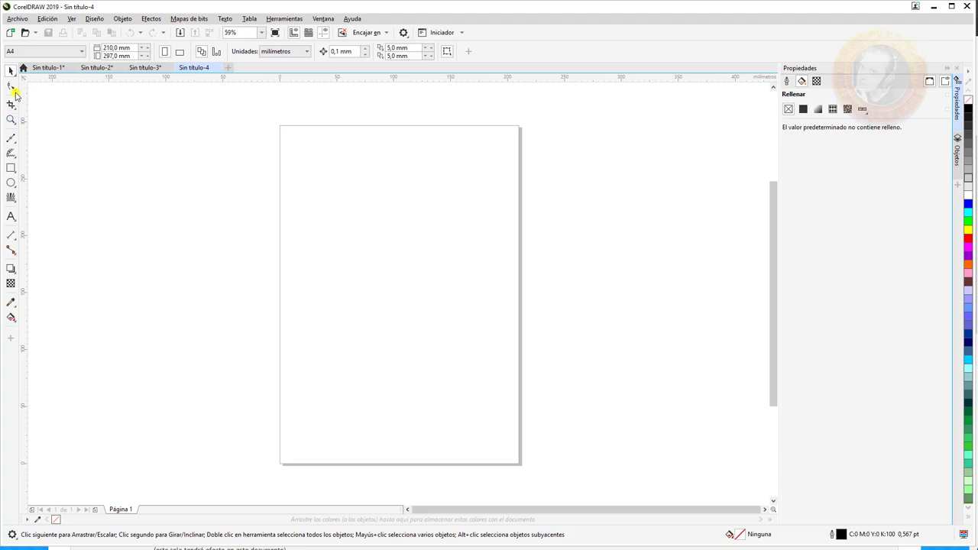
{"action": "left_click", "coordinate": [12, 92]}
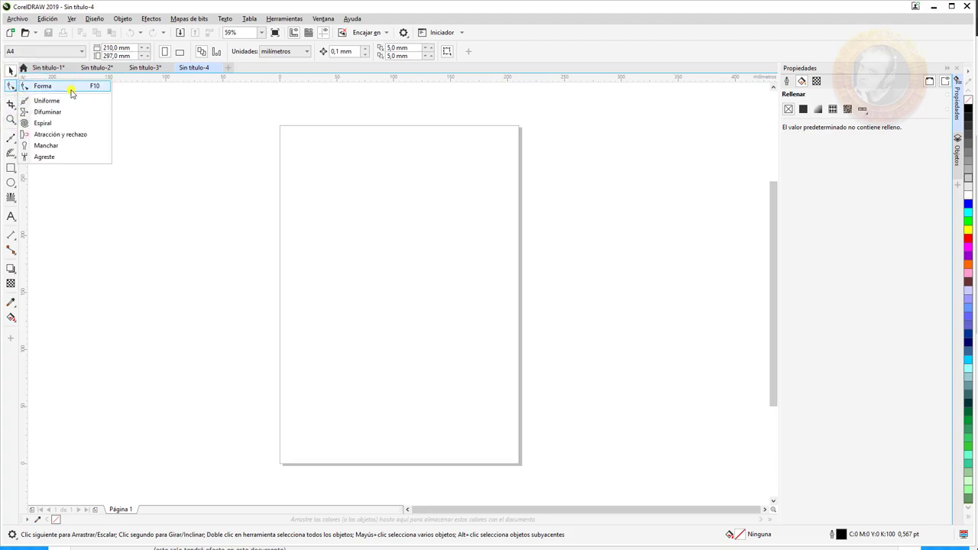
{"action": "left_click", "coordinate": [76, 189]}
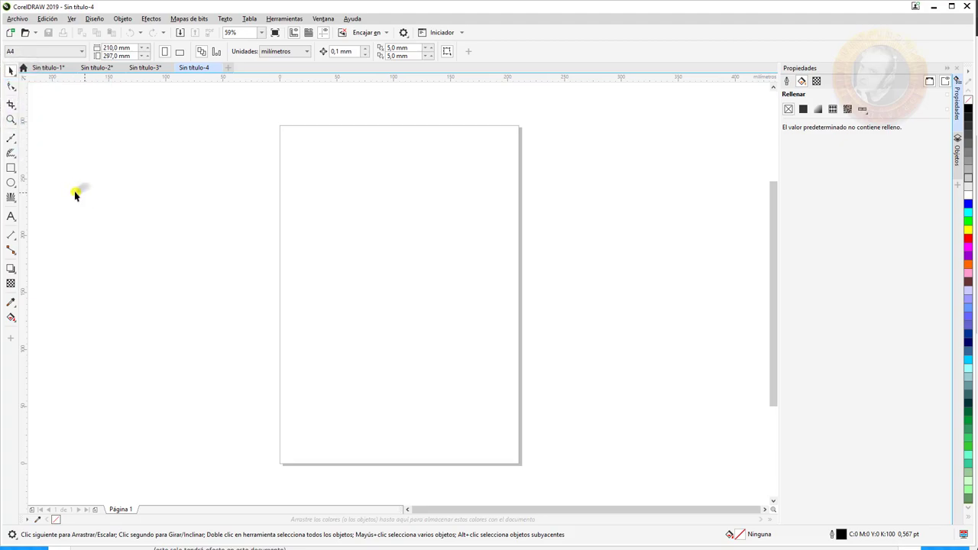
{"action": "left_click", "coordinate": [12, 183]}
{"action": "left_click", "coordinate": [10, 197]}
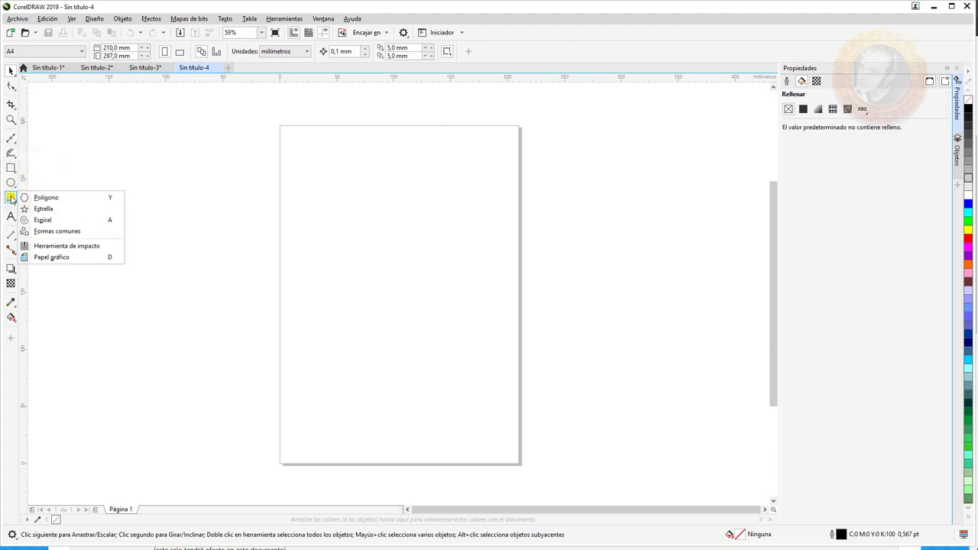
{"action": "key", "text": "Escape"}
{"action": "left_click", "coordinate": [65, 236]}
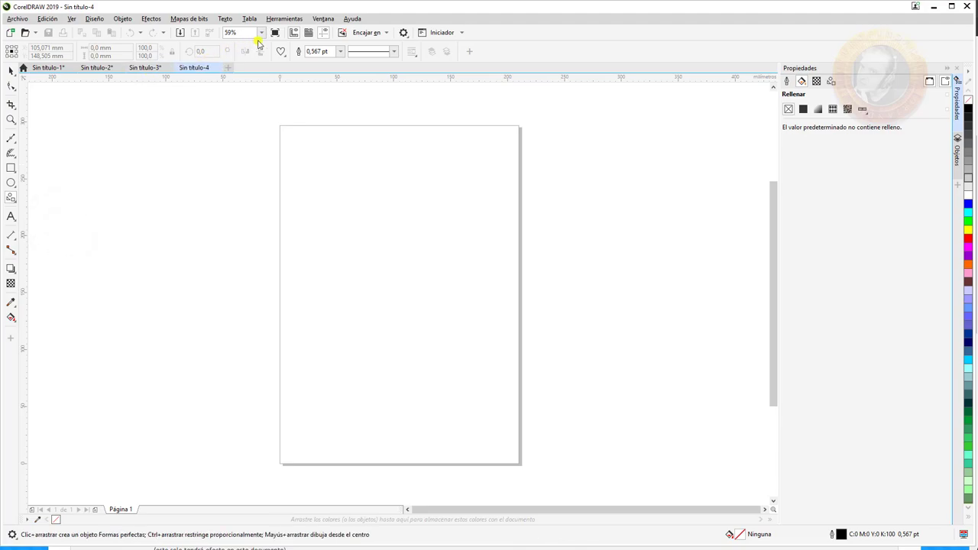
{"action": "left_click", "coordinate": [281, 51]}
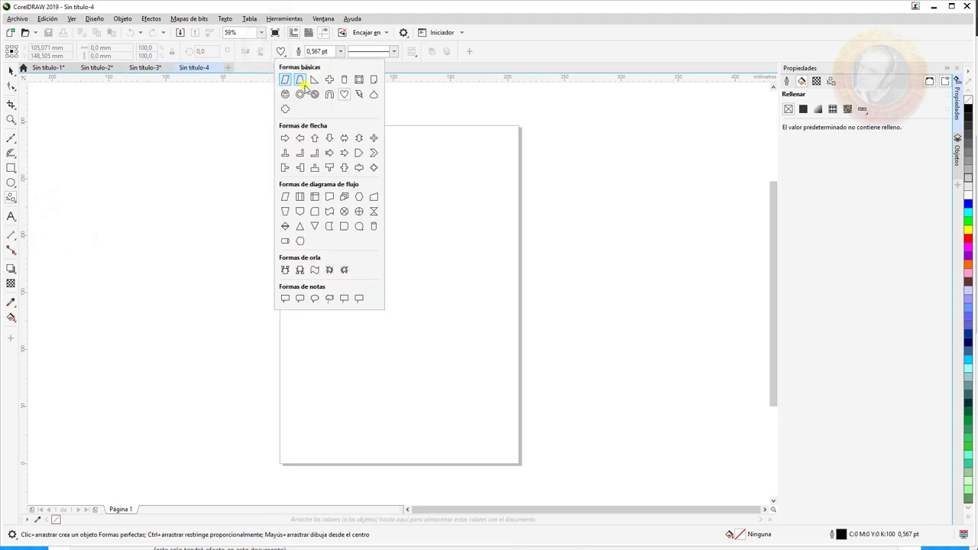
{"action": "left_click", "coordinate": [342, 99]}
{"action": "left_click_drag", "start_coordinate": [326, 200], "coordinate": [472, 318]}
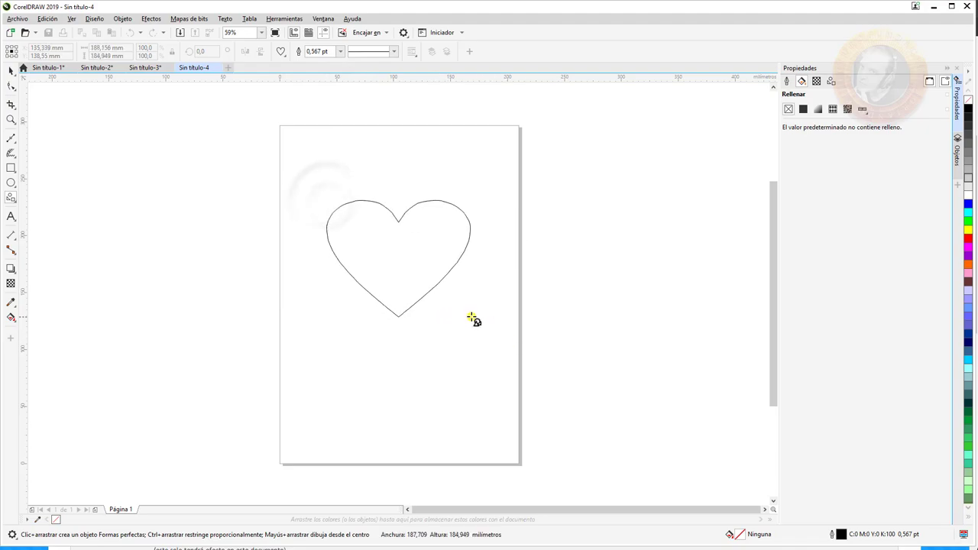
Apply a gradient fill to the heart using the preset with horizontal white, purple and magenta bands.
{"action": "left_click", "coordinate": [817, 108]}
{"action": "left_click", "coordinate": [823, 155]}
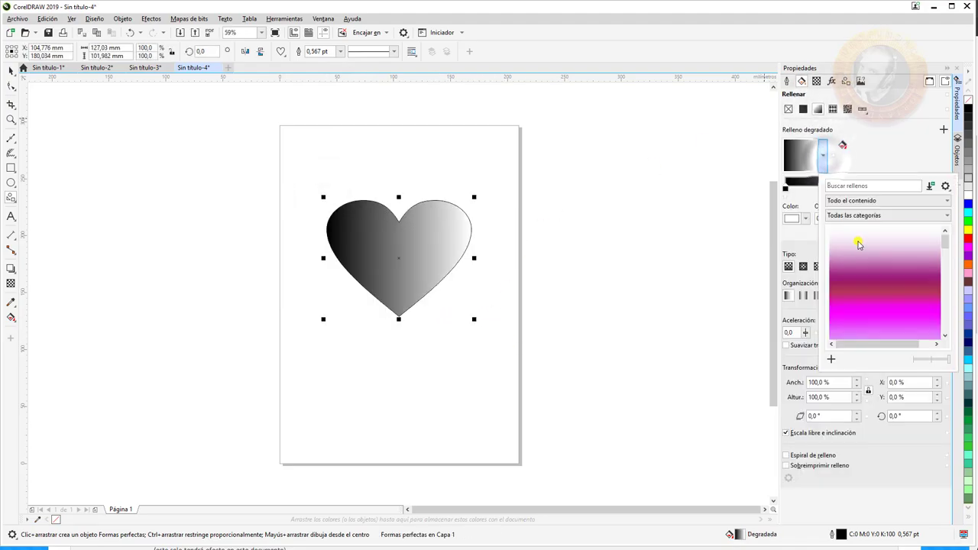
{"action": "left_click", "coordinate": [855, 243]}
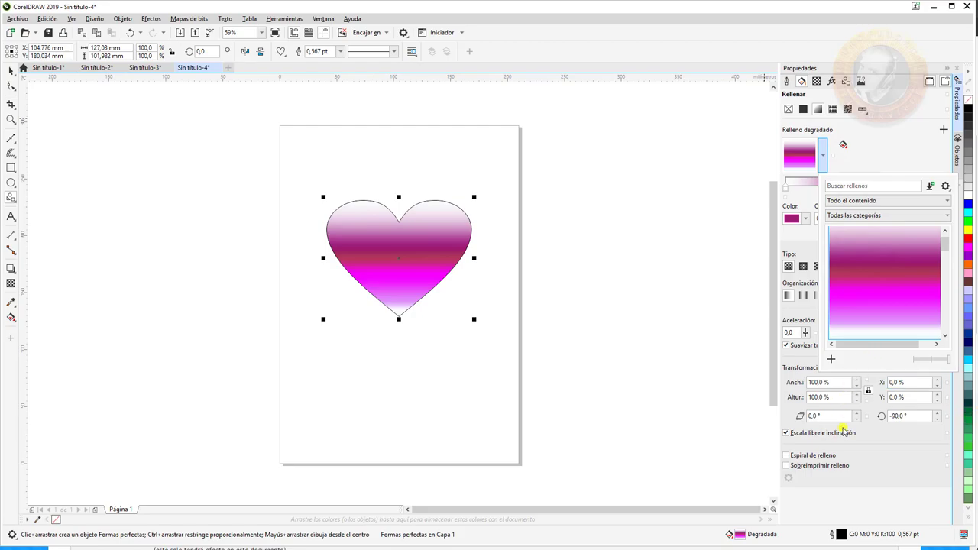
{"action": "left_click", "coordinate": [894, 433]}
Set the acceleration of the heart's gradient to 100 and its type to conical.
{"action": "left_click", "coordinate": [804, 332]}
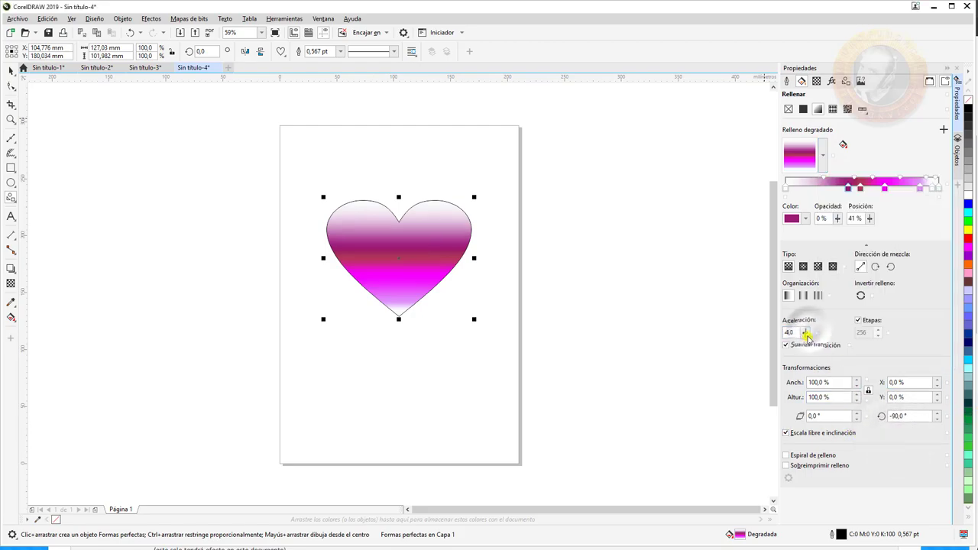
{"action": "left_click", "coordinate": [805, 332]}
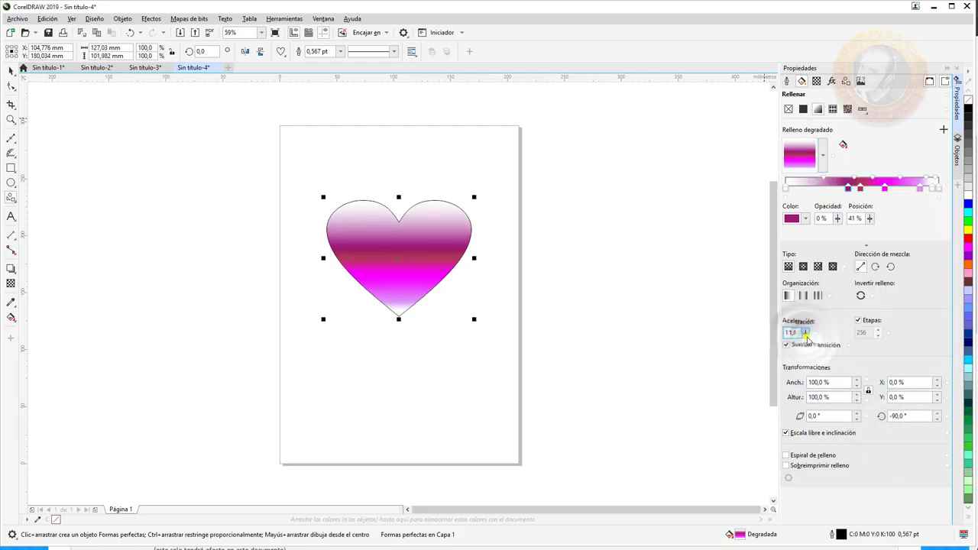
{"action": "left_click_drag", "start_coordinate": [808, 340], "coordinate": [837, 344]}
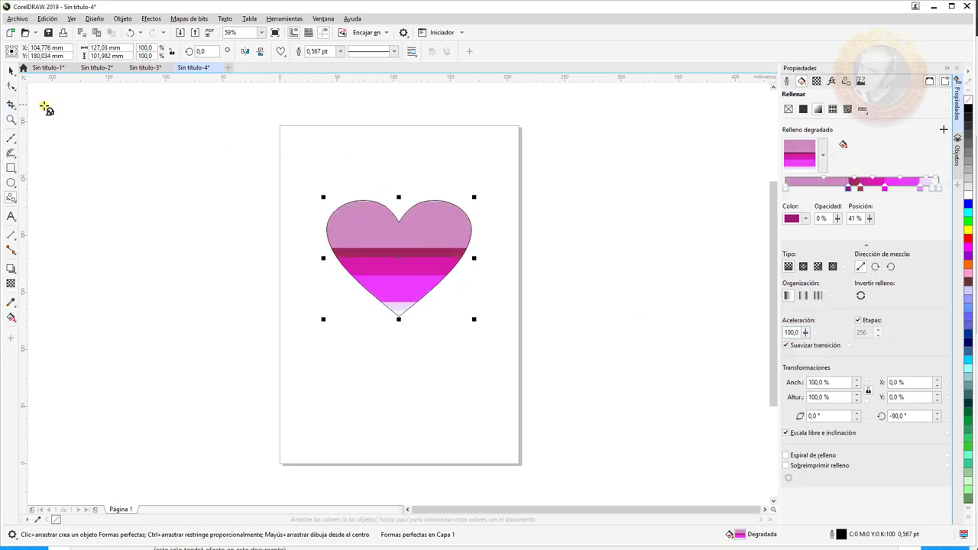
{"action": "left_click", "coordinate": [818, 295]}
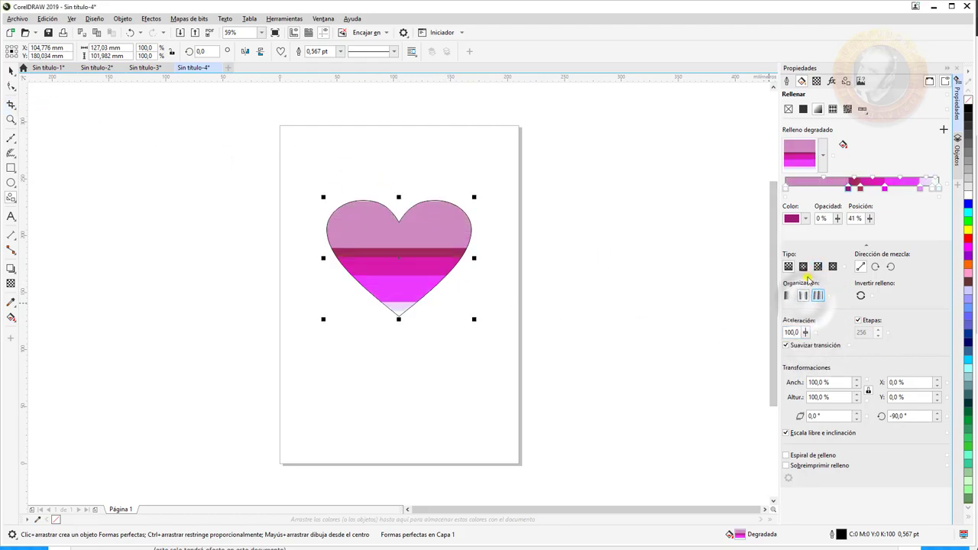
{"action": "left_click", "coordinate": [803, 266]}
{"action": "left_click", "coordinate": [833, 266]}
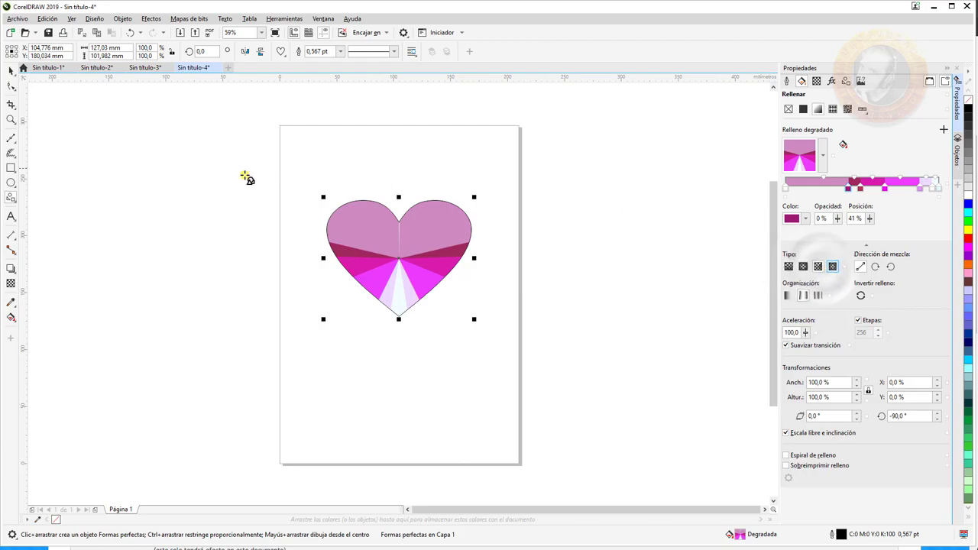
{"action": "left_click", "coordinate": [13, 74]}
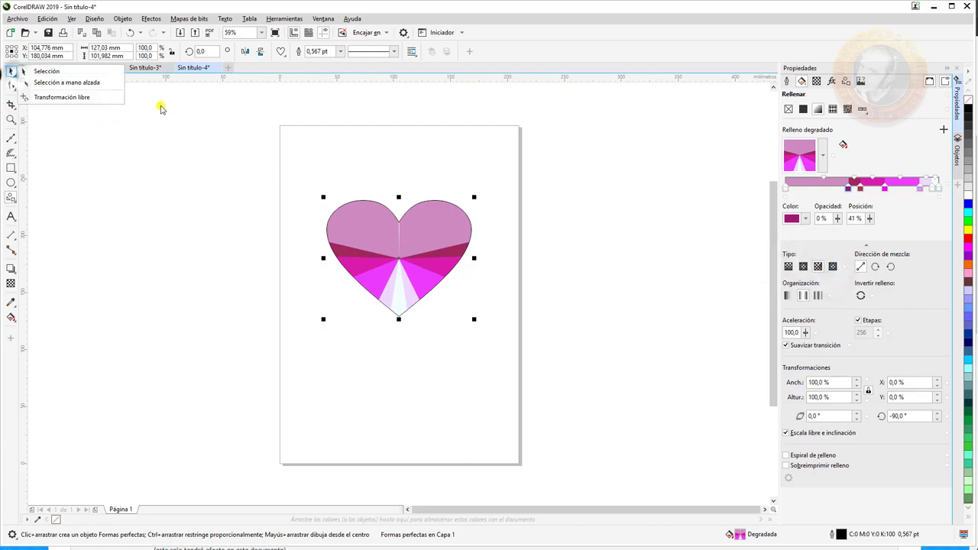
{"action": "left_click", "coordinate": [277, 142]}
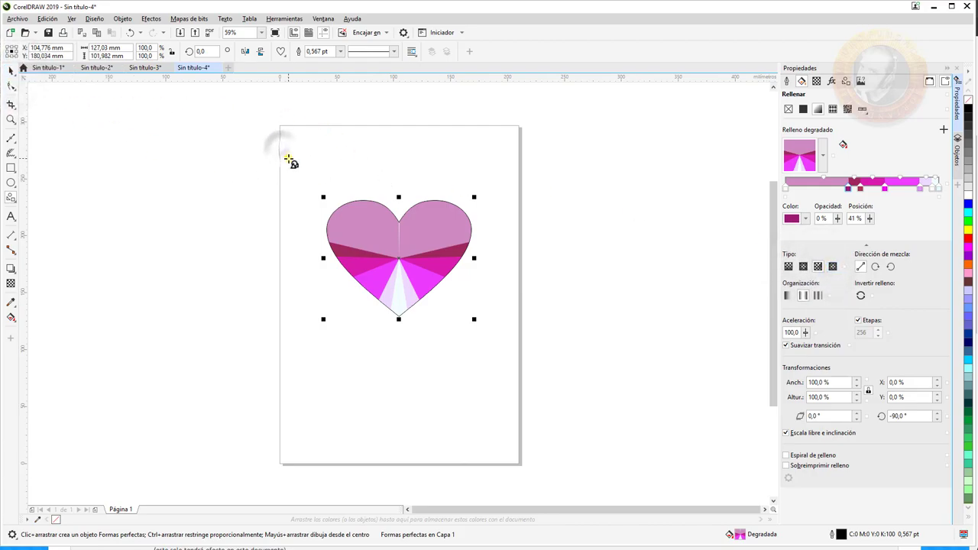
{"action": "left_click", "coordinate": [14, 90]}
{"action": "left_click", "coordinate": [23, 90]}
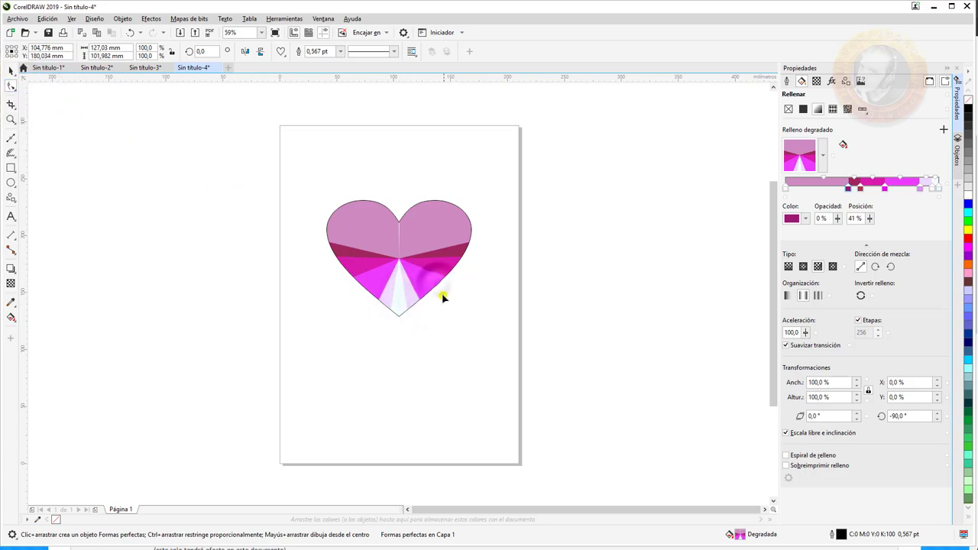
{"action": "double_click", "coordinate": [12, 69]}
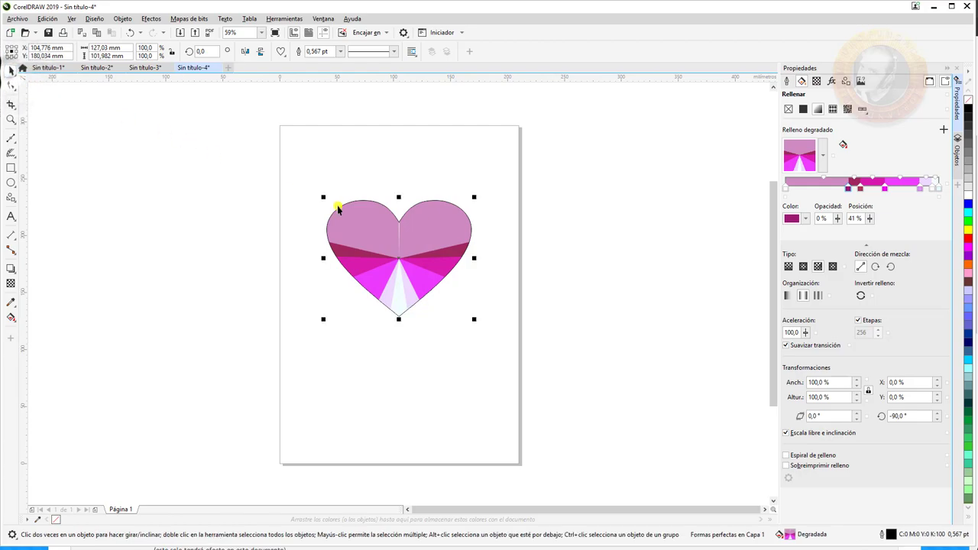
{"action": "left_click", "coordinate": [455, 237]}
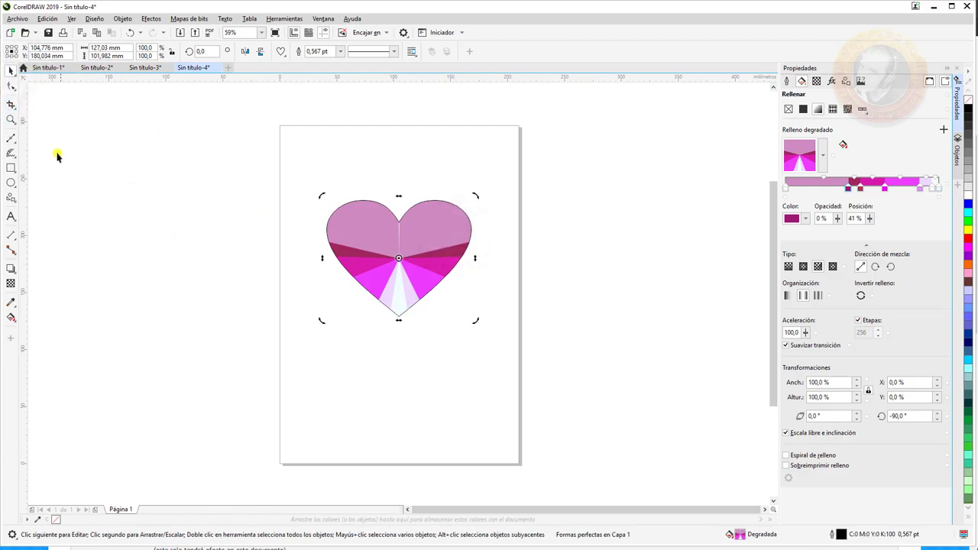
Convert the heart to curves so its nodes can be edited with the Shape tool.
{"action": "left_click", "coordinate": [14, 88]}
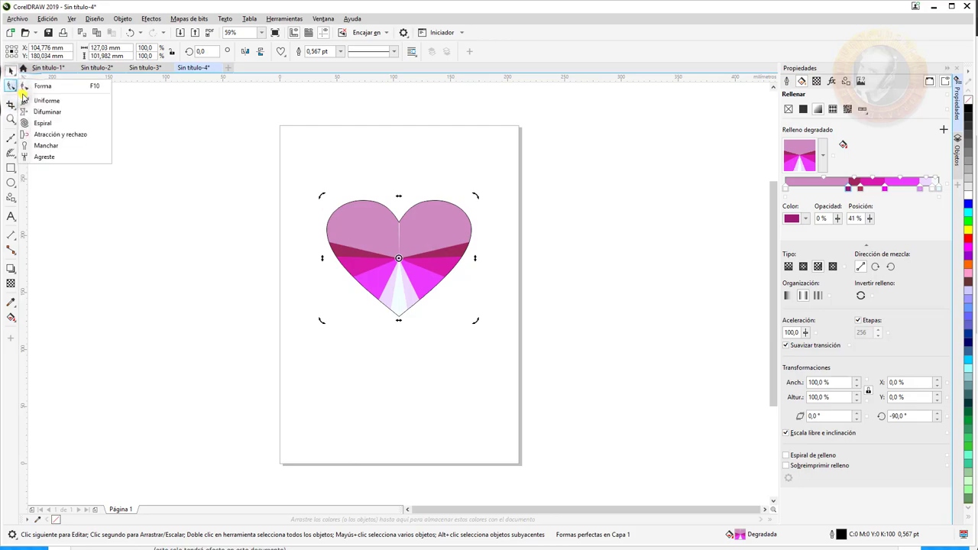
{"action": "left_click", "coordinate": [44, 86]}
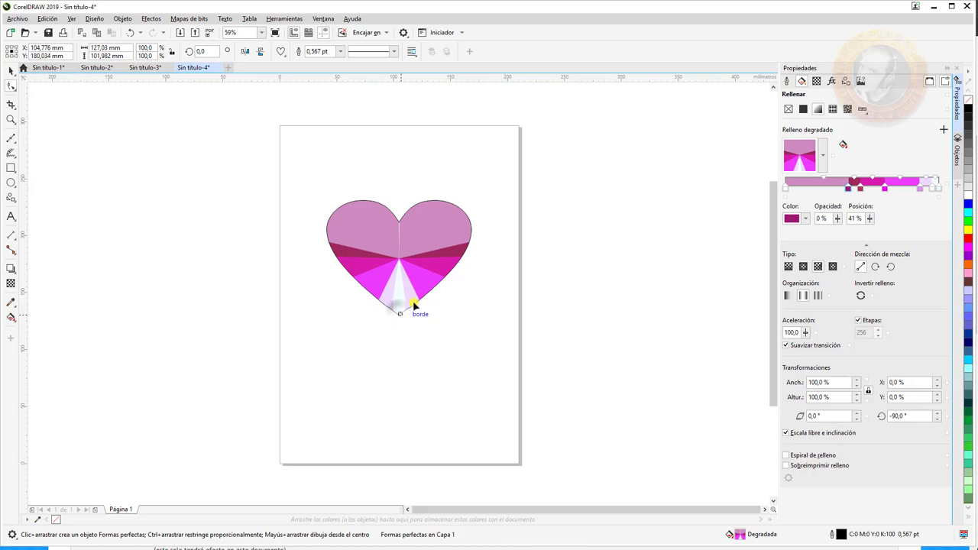
{"action": "right_click", "coordinate": [451, 279]}
{"action": "left_click", "coordinate": [423, 288]}
{"action": "right_click", "coordinate": [428, 291]}
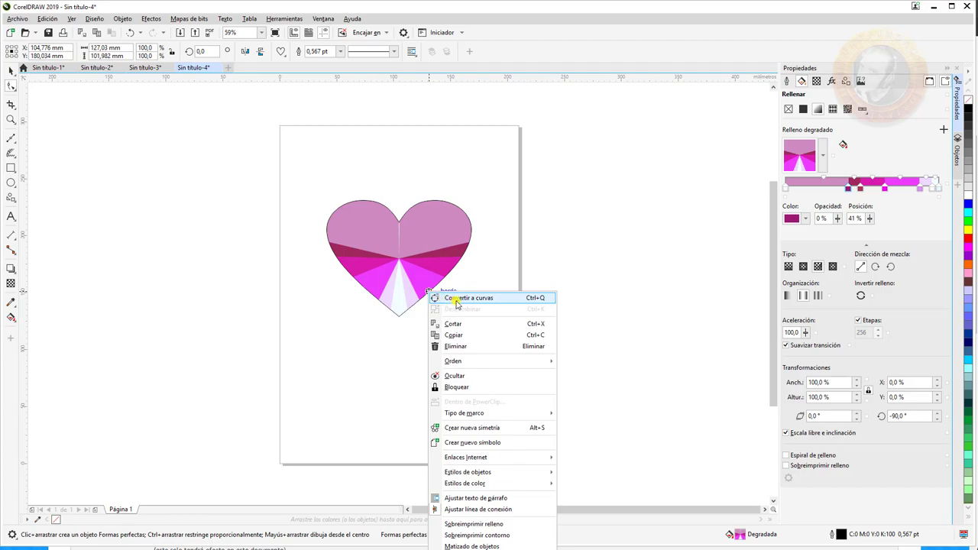
{"action": "left_click", "coordinate": [458, 298]}
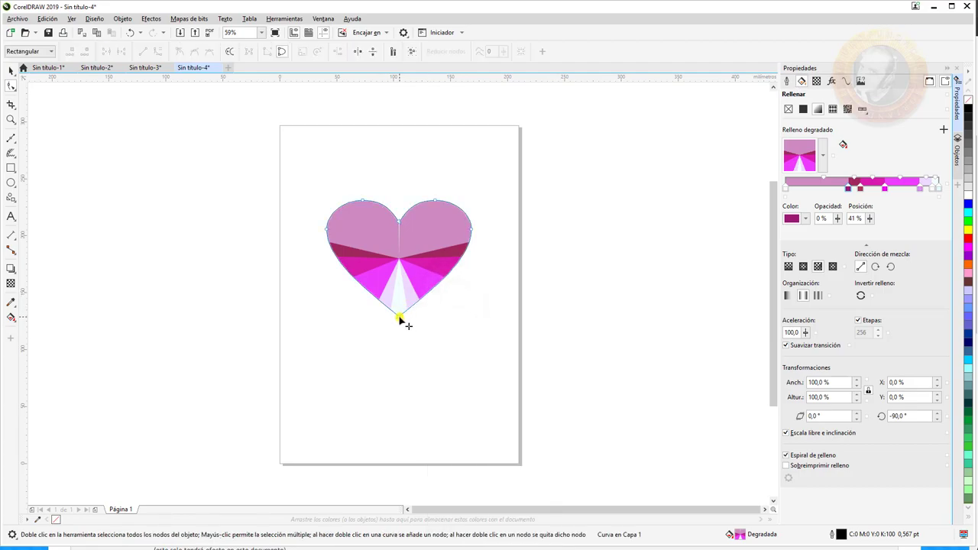
Stretch the heart by moving its lower tip further down the page and its two side nodes outward to the page's edges.
{"action": "left_click_drag", "start_coordinate": [399, 317], "coordinate": [393, 398]}
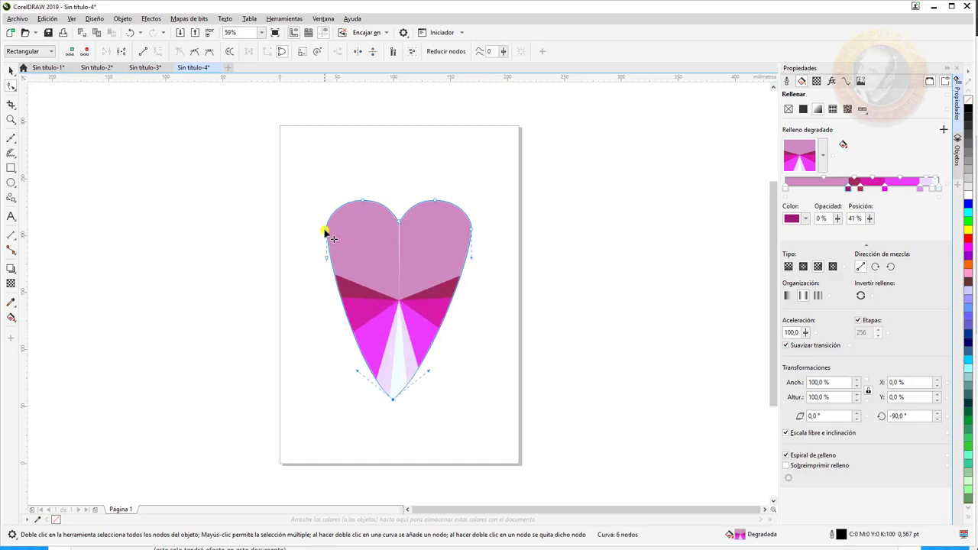
{"action": "left_click_drag", "start_coordinate": [327, 232], "coordinate": [281, 229]}
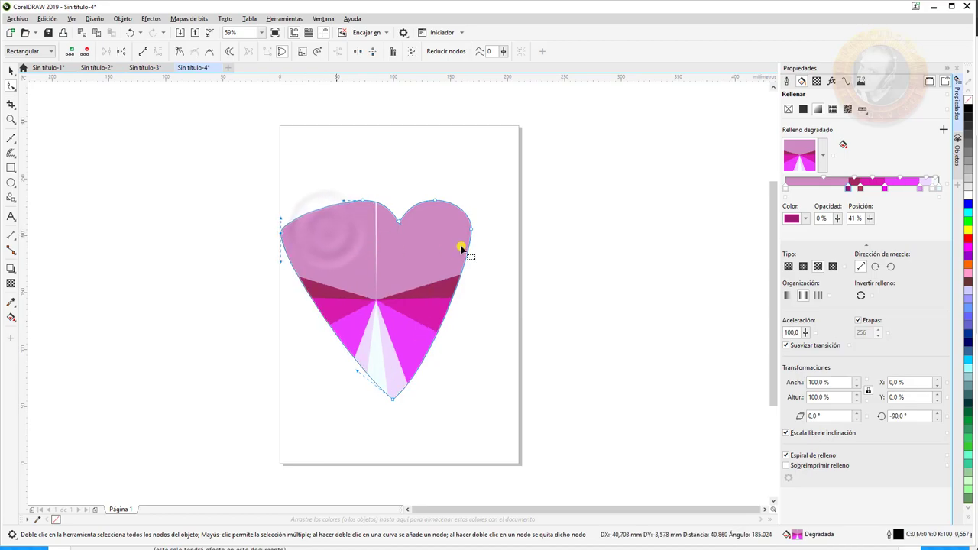
{"action": "left_click_drag", "start_coordinate": [470, 231], "coordinate": [523, 234]}
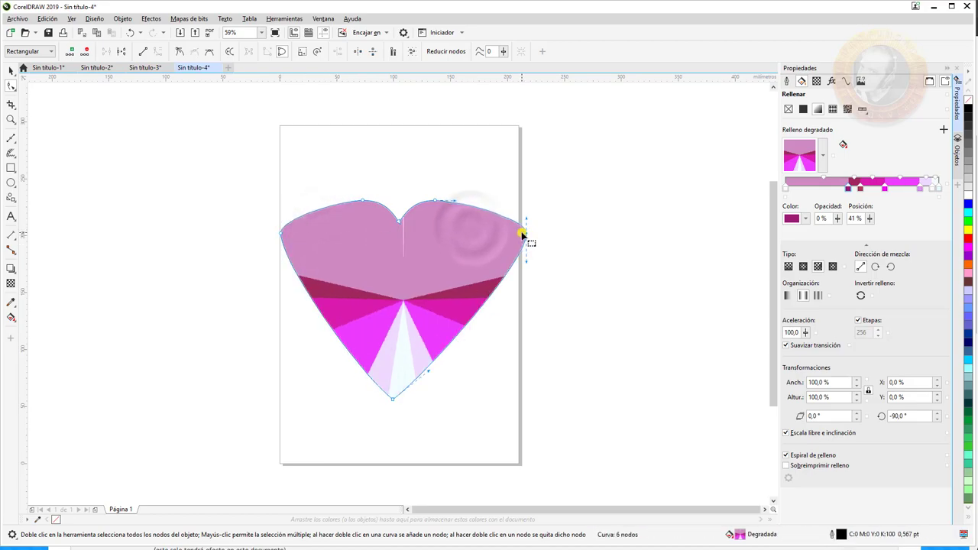
Draw a rectangle about 150 mm wide and 93 mm high in the empty area beside the page, near the heart.
{"action": "left_click", "coordinate": [11, 174]}
{"action": "left_click", "coordinate": [63, 166]}
{"action": "mouse_move", "coordinate": [70, 137]}
{"action": "left_mouse_down"}
{"action": "mouse_move", "coordinate": [122, 218]}
{"action": "mouse_move", "coordinate": [242, 246]}
{"action": "left_mouse_up"}
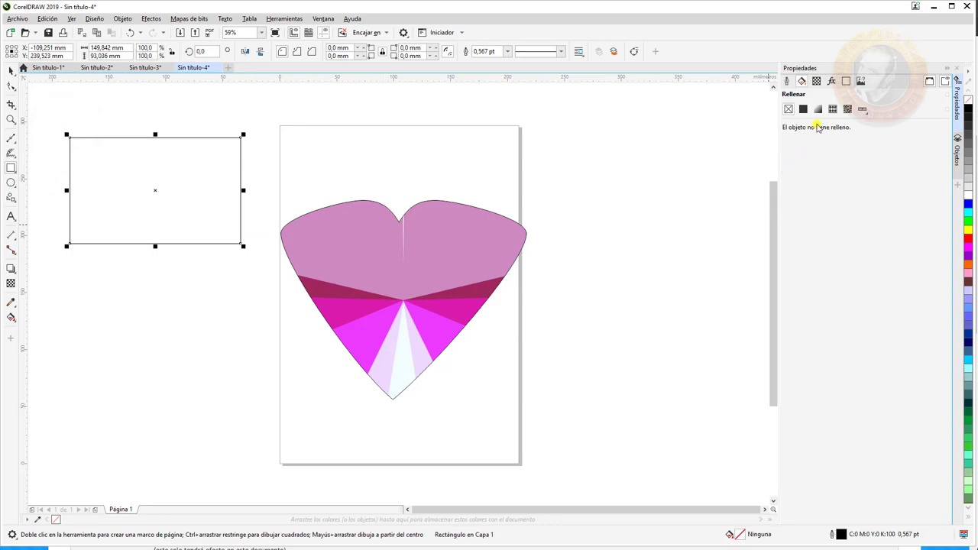
Fill the rectangle with the gradient preset of horizontal white, purple and magenta bands and set its acceleration to 100.
{"action": "left_click", "coordinate": [817, 109]}
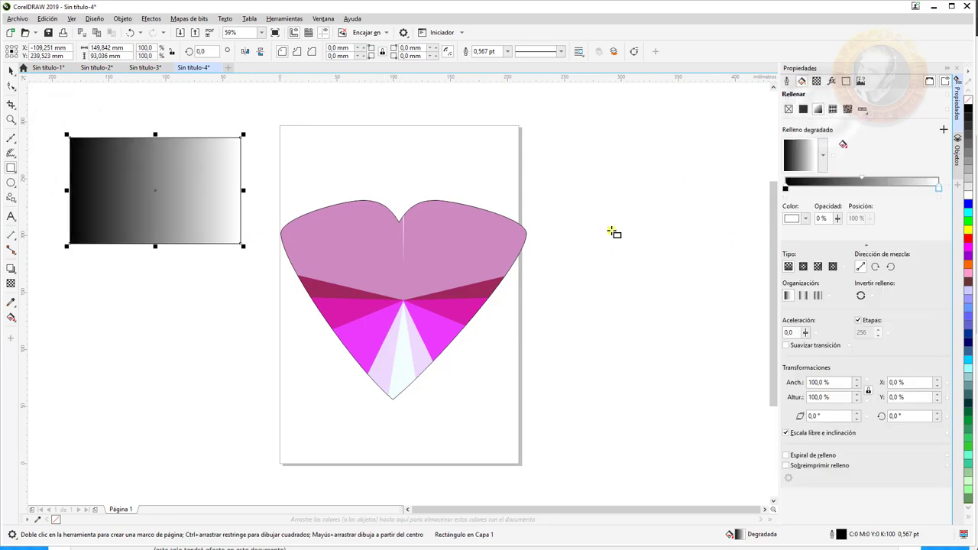
{"action": "left_click_drag", "start_coordinate": [807, 174], "coordinate": [803, 159]}
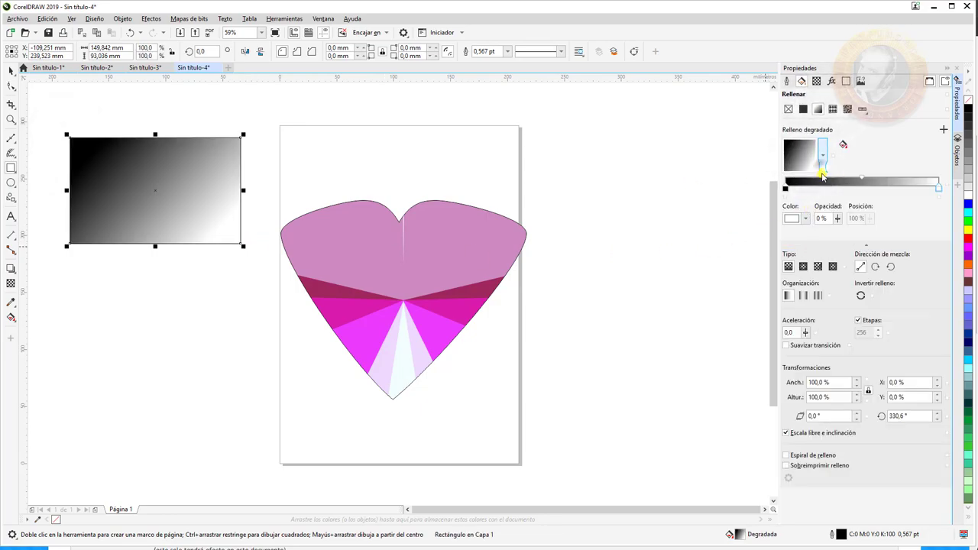
{"action": "left_click", "coordinate": [822, 155]}
{"action": "left_click", "coordinate": [856, 264]}
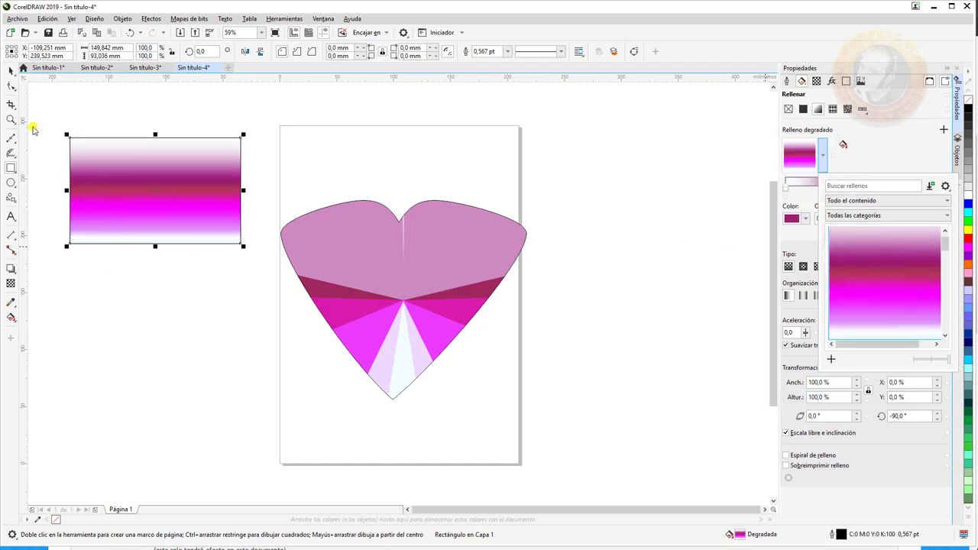
{"action": "left_click", "coordinate": [805, 332]}
{"action": "left_click_drag", "start_coordinate": [806, 342], "coordinate": [831, 340]}
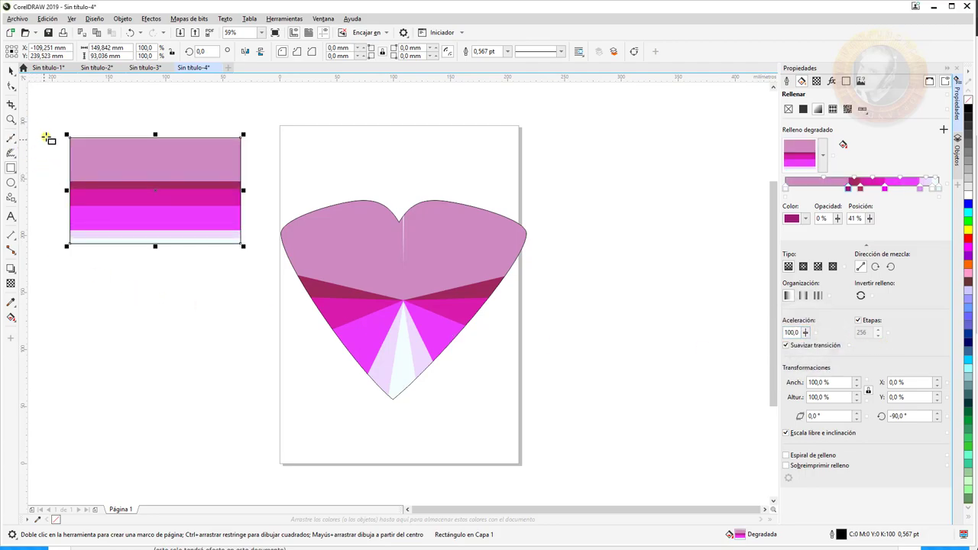
Round all four corners of the rectangle with the Shape tool to a radius of about 15.7 mm.
{"action": "left_click", "coordinate": [16, 89]}
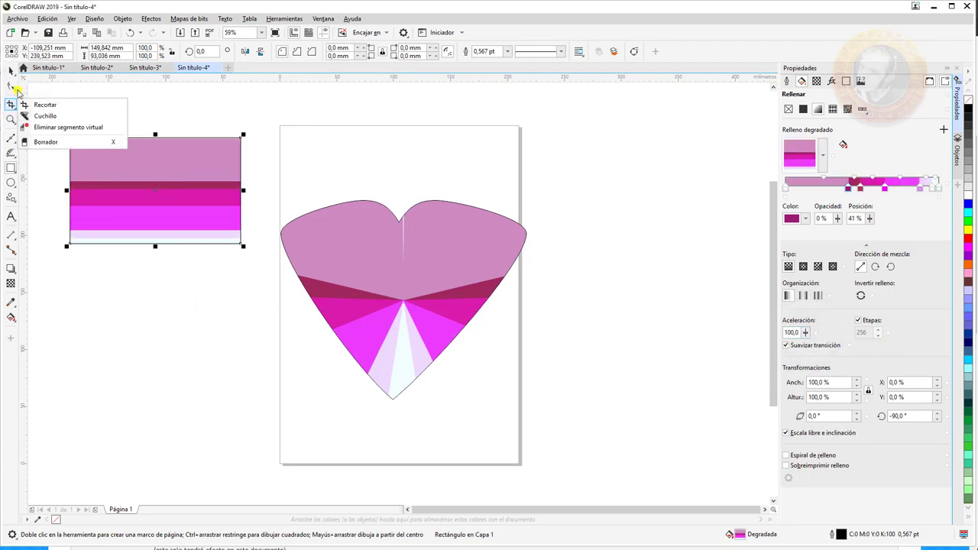
{"action": "left_click", "coordinate": [42, 85]}
{"action": "left_click", "coordinate": [140, 151]}
{"action": "left_click", "coordinate": [240, 243]}
{"action": "left_click_drag", "start_coordinate": [239, 253], "coordinate": [222, 321]}
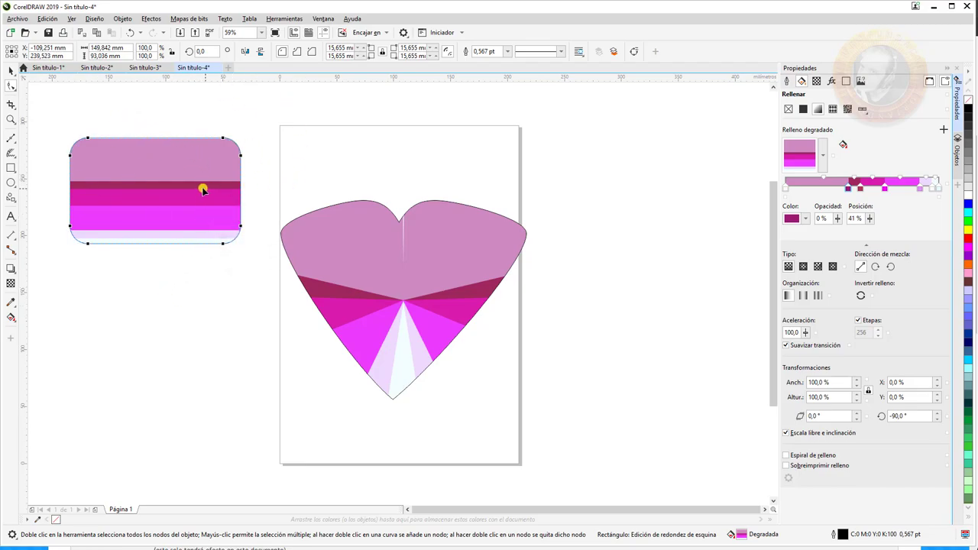
Convert the rounded rectangle to curves, stretch its lower-left node down into a point and move the lower node of its right side deep inward.
{"action": "right_click", "coordinate": [159, 242]}
{"action": "left_click", "coordinate": [165, 249]}
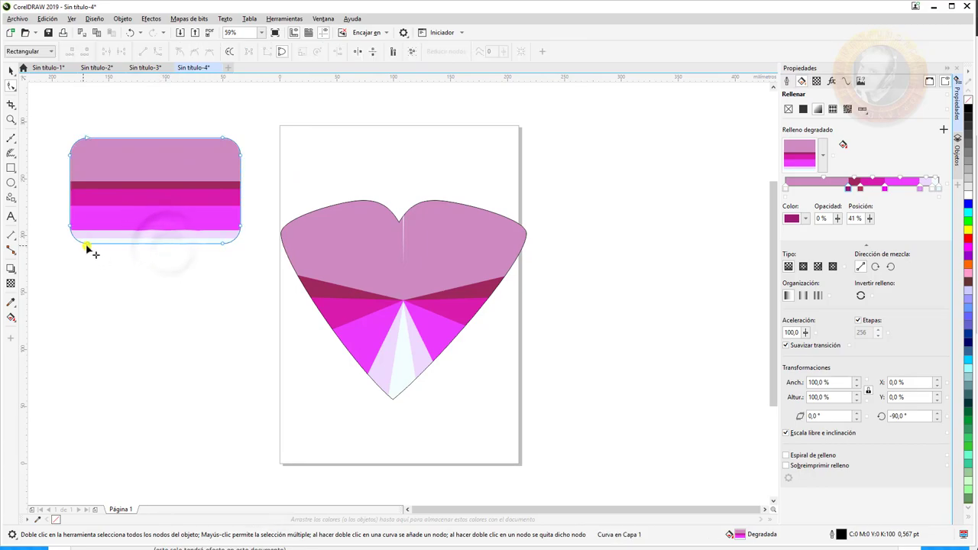
{"action": "mouse_move", "coordinate": [90, 244]}
{"action": "left_mouse_down"}
{"action": "mouse_move", "coordinate": [94, 273]}
{"action": "mouse_move", "coordinate": [151, 336]}
{"action": "left_mouse_up"}
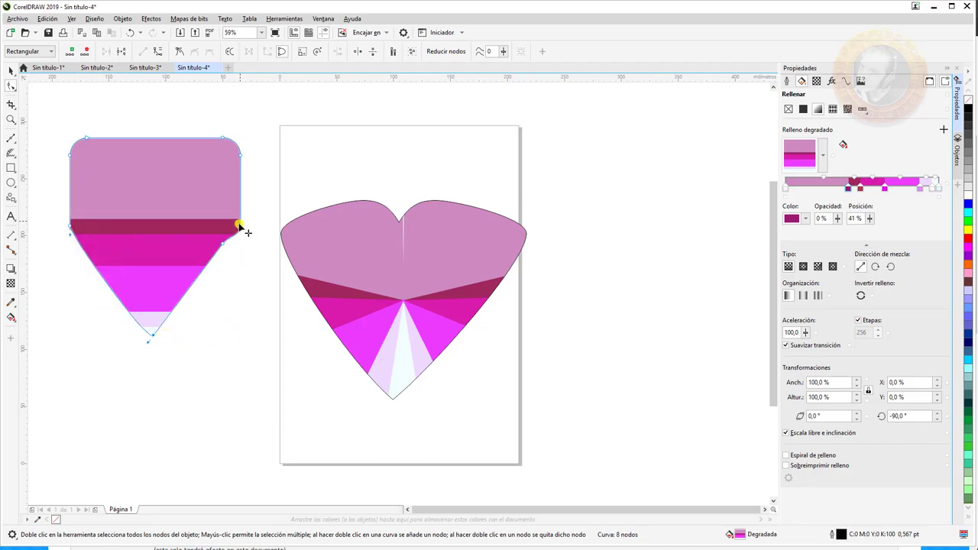
{"action": "left_click_drag", "start_coordinate": [200, 170], "coordinate": [137, 165]}
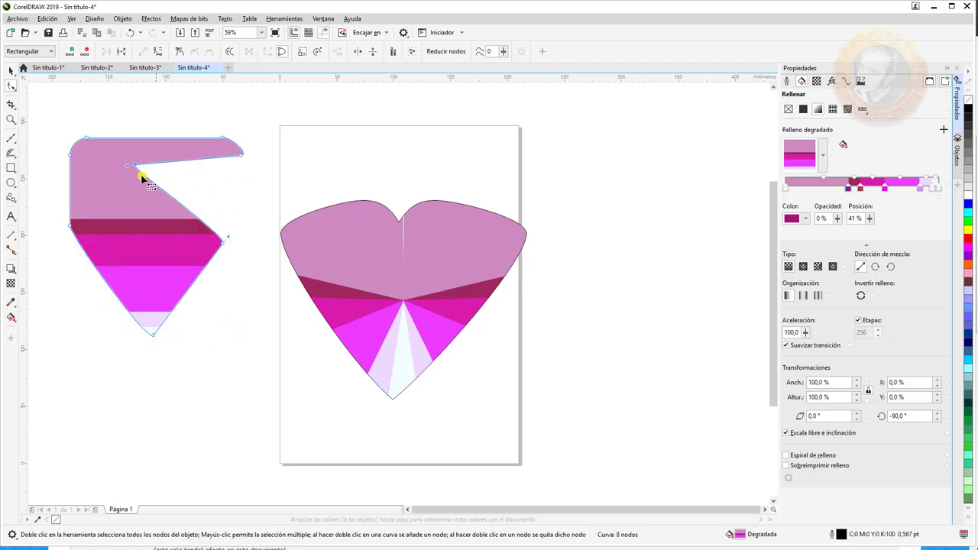
Add a node on the slanted edge below the notch and move it outward to form a rounded bulge.
{"action": "right_click", "coordinate": [164, 192]}
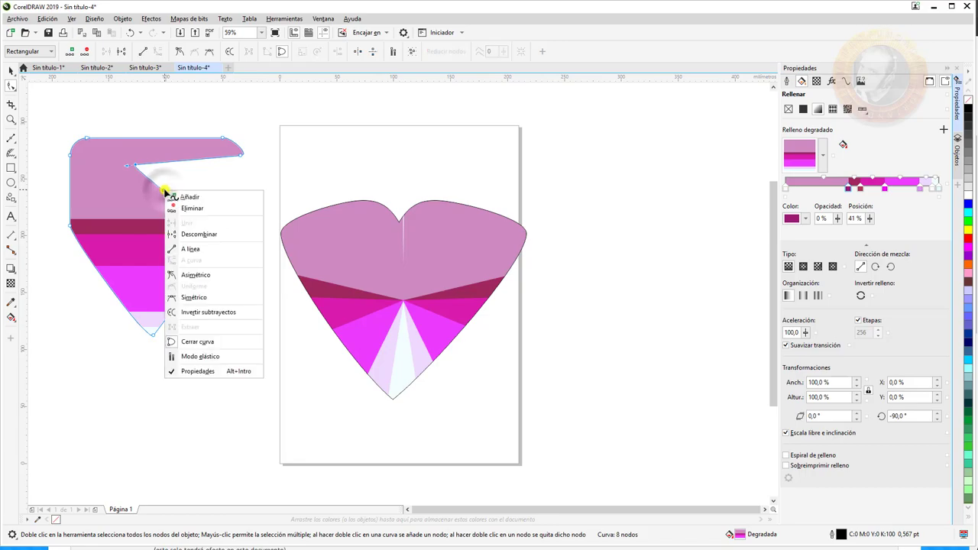
{"action": "left_click", "coordinate": [172, 197]}
{"action": "left_click_drag", "start_coordinate": [168, 197], "coordinate": [220, 181]}
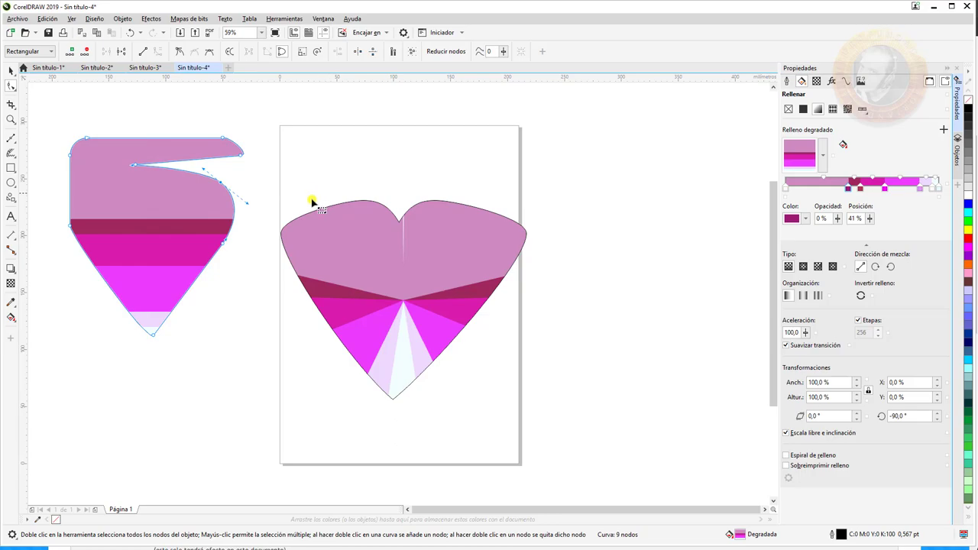
{"action": "right_click", "coordinate": [165, 141]}
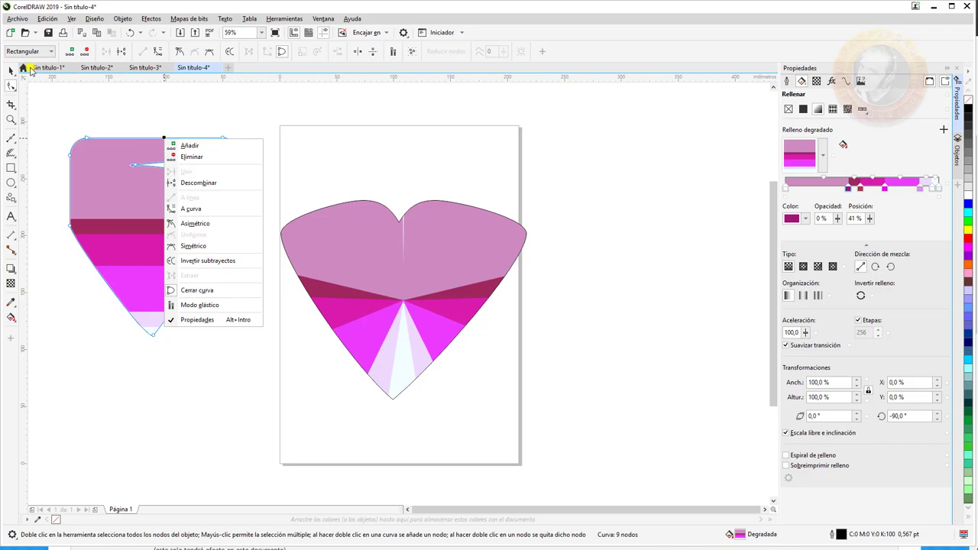
{"action": "left_click", "coordinate": [9, 86]}
{"action": "right_click", "coordinate": [484, 209]}
{"action": "left_click", "coordinate": [484, 208]}
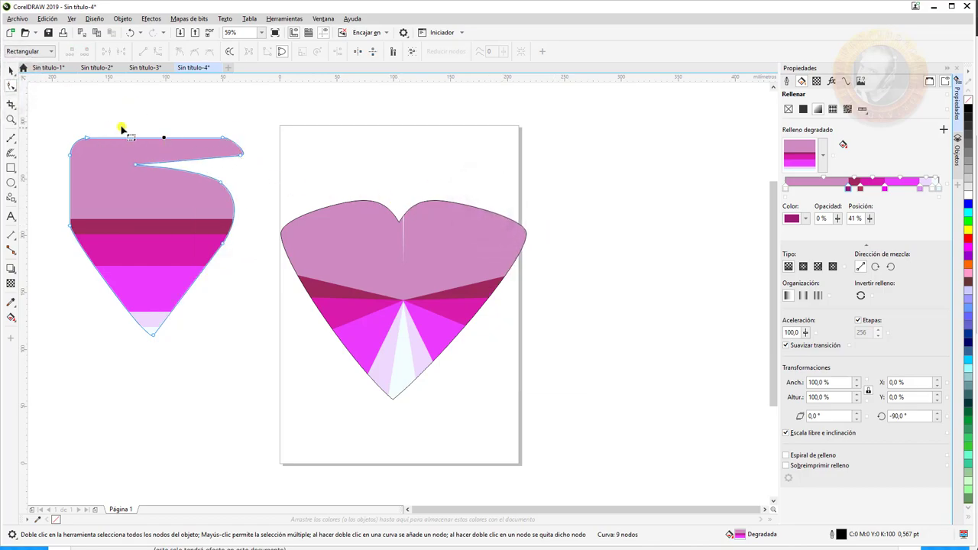
Smooth the bulge on the shape's right edge and the notch above it with the Smooth tool.
{"action": "left_click", "coordinate": [16, 84]}
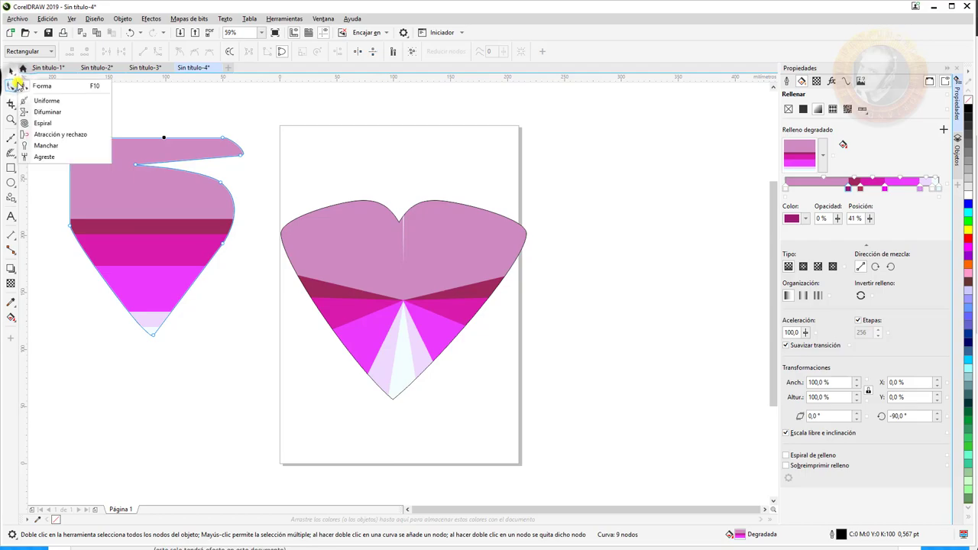
{"action": "left_click", "coordinate": [60, 111]}
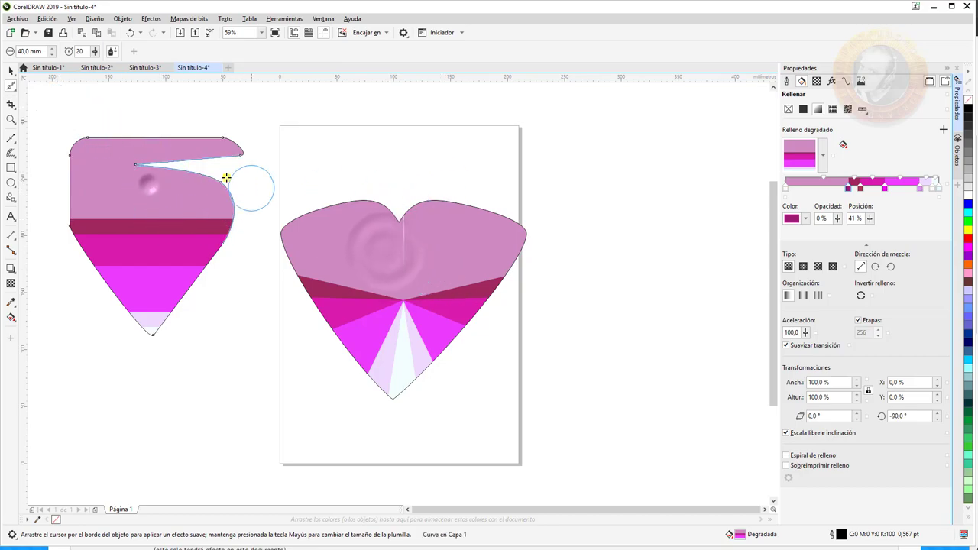
{"action": "mouse_move", "coordinate": [212, 180]}
{"action": "left_mouse_down"}
{"action": "mouse_move", "coordinate": [244, 172]}
{"action": "mouse_move", "coordinate": [224, 187]}
{"action": "mouse_move", "coordinate": [234, 193]}
{"action": "mouse_move", "coordinate": [224, 192]}
{"action": "mouse_move", "coordinate": [228, 215]}
{"action": "left_mouse_up"}
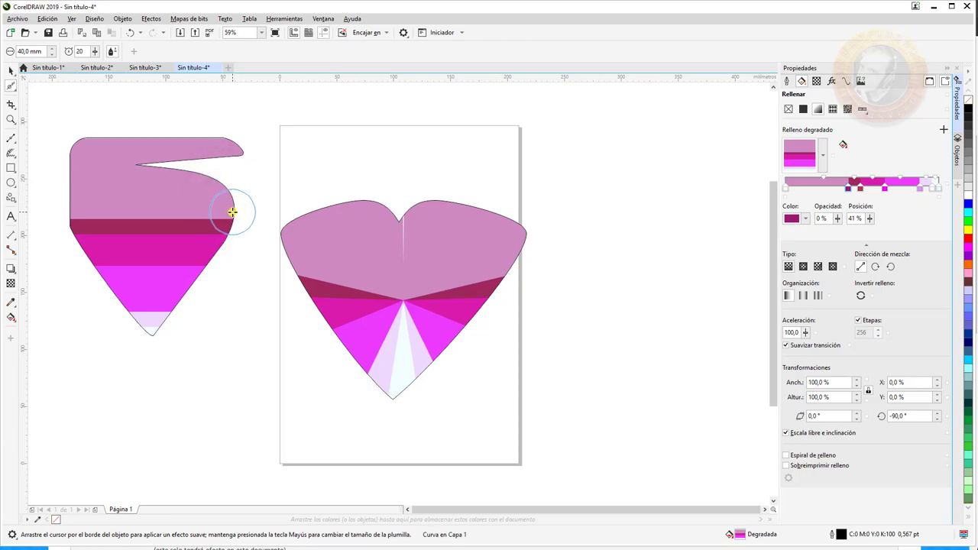
{"action": "right_click", "coordinate": [191, 171]}
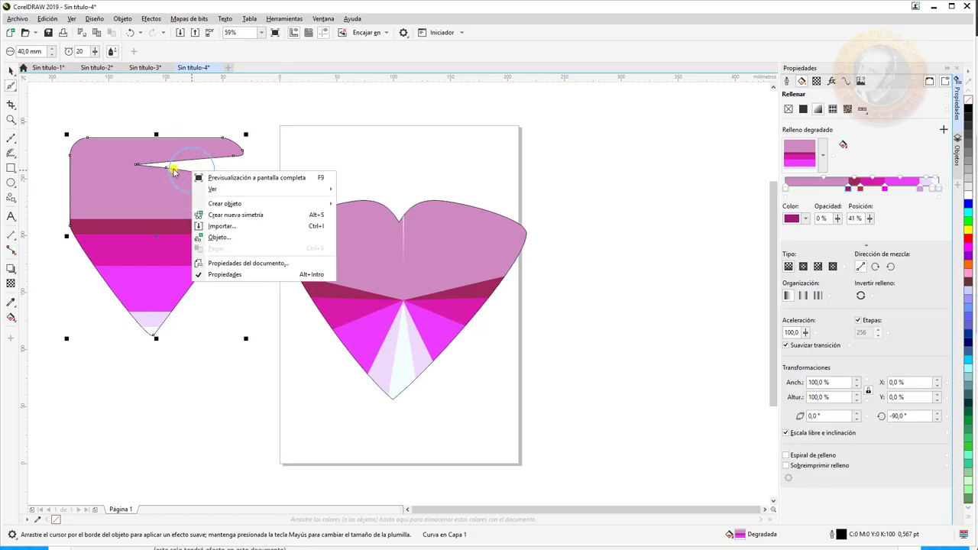
{"action": "key", "text": "Escape"}
{"action": "mouse_move", "coordinate": [135, 157]}
{"action": "left_mouse_down"}
{"action": "mouse_move", "coordinate": [188, 153]}
{"action": "mouse_move", "coordinate": [123, 164]}
{"action": "mouse_move", "coordinate": [201, 157]}
{"action": "left_mouse_up"}
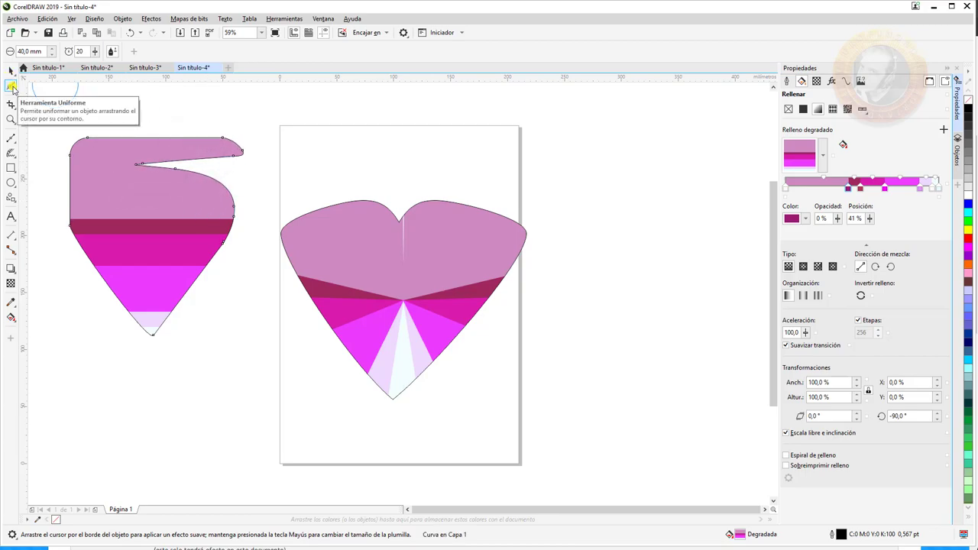
Distort the banded shape's notch, sides and upper-left corner with strokes of the Smear tool to give it a wavy outline.
{"action": "left_click", "coordinate": [12, 87]}
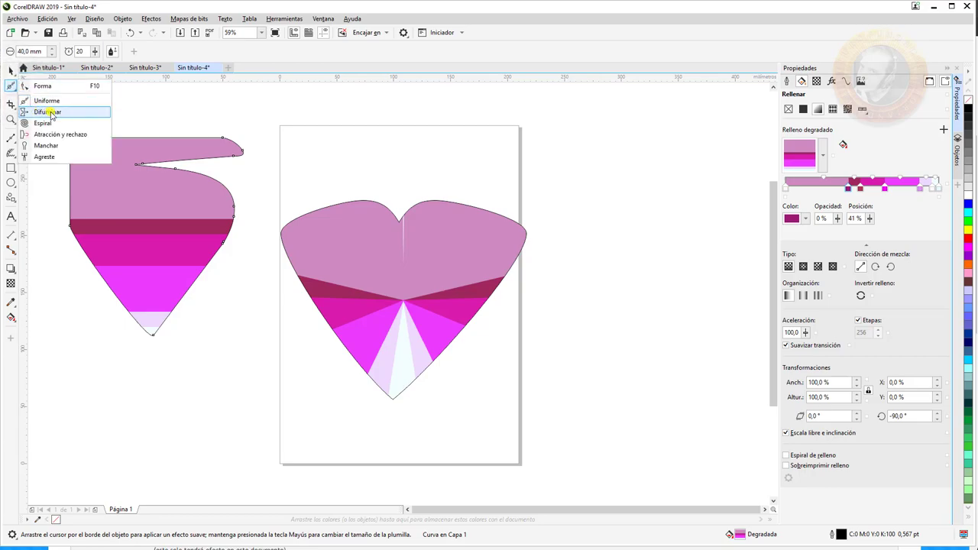
{"action": "left_click", "coordinate": [47, 112]}
{"action": "mouse_move", "coordinate": [137, 160]}
{"action": "left_mouse_down"}
{"action": "mouse_move", "coordinate": [177, 164]}
{"action": "mouse_move", "coordinate": [136, 173]}
{"action": "mouse_move", "coordinate": [162, 175]}
{"action": "mouse_move", "coordinate": [140, 171]}
{"action": "mouse_move", "coordinate": [135, 158]}
{"action": "mouse_move", "coordinate": [145, 147]}
{"action": "mouse_move", "coordinate": [180, 155]}
{"action": "left_mouse_up"}
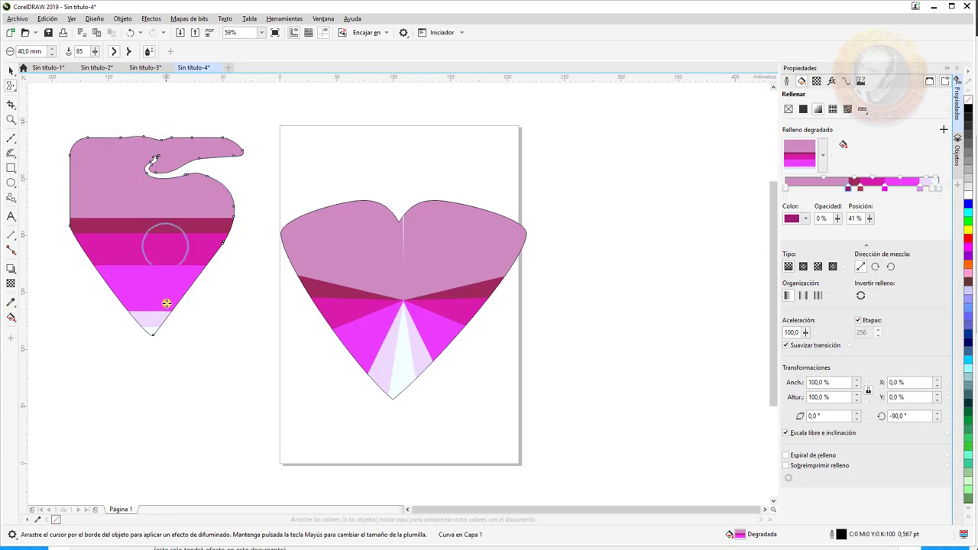
{"action": "mouse_move", "coordinate": [183, 296]}
{"action": "left_mouse_down"}
{"action": "mouse_move", "coordinate": [153, 268]}
{"action": "mouse_move", "coordinate": [116, 245]}
{"action": "left_mouse_up"}
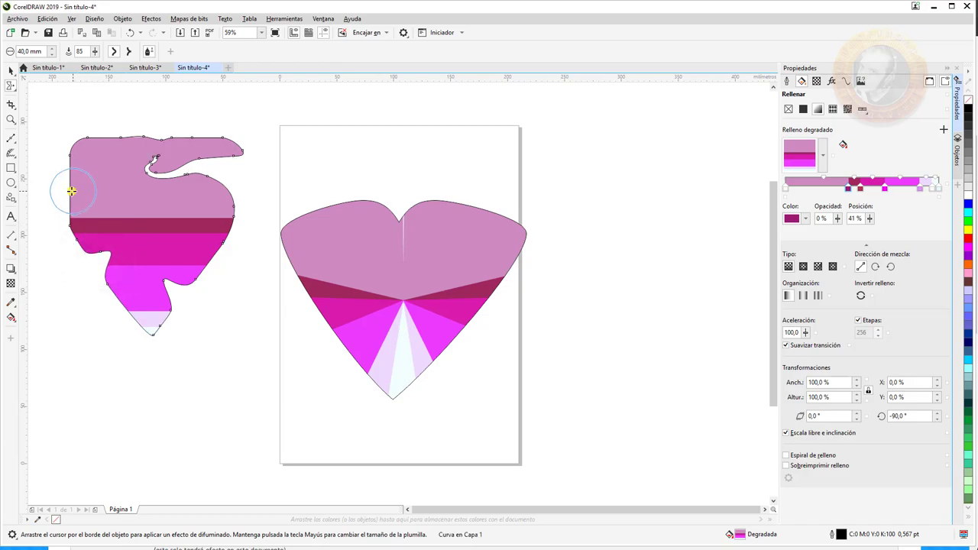
{"action": "mouse_move", "coordinate": [98, 158]}
{"action": "left_mouse_down"}
{"action": "mouse_move", "coordinate": [76, 153]}
{"action": "mouse_move", "coordinate": [100, 153]}
{"action": "left_mouse_up"}
{"action": "left_click_drag", "start_coordinate": [212, 253], "coordinate": [192, 225]}
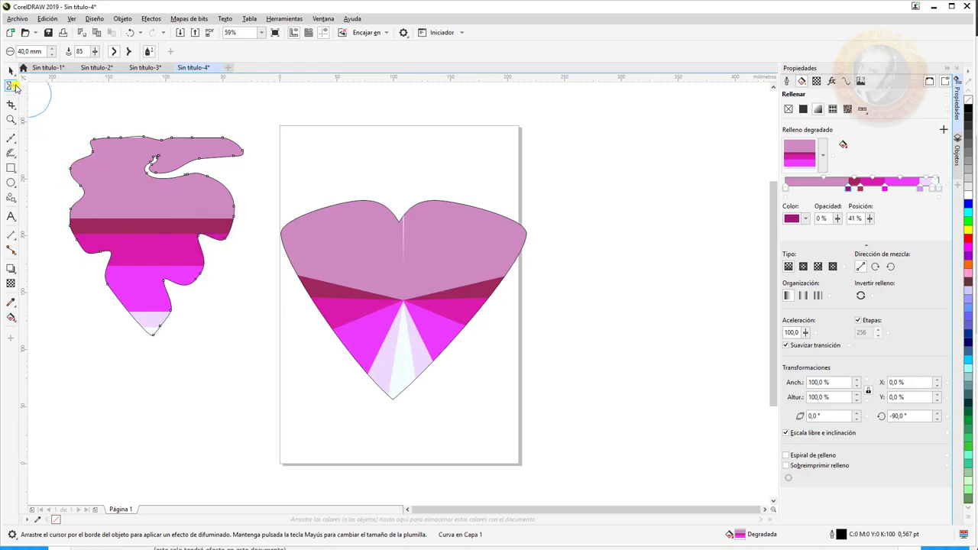
Twist the notch of the banded shape into a curl with the Twirl tool.
{"action": "left_click", "coordinate": [16, 88]}
{"action": "left_click", "coordinate": [42, 125]}
{"action": "mouse_move", "coordinate": [164, 185]}
{"action": "left_mouse_down"}
{"action": "mouse_move", "coordinate": [152, 163]}
{"action": "mouse_move", "coordinate": [142, 205]}
{"action": "left_mouse_up"}
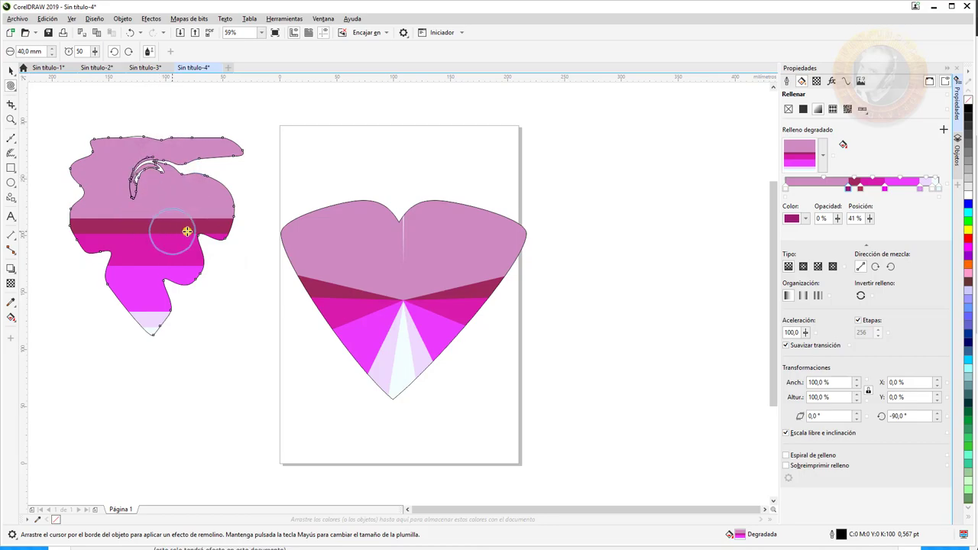
Select the heart and distort its top cleft and both lower sides with the Twirl tool.
{"action": "mouse_move", "coordinate": [400, 222]}
{"action": "left_mouse_down"}
{"action": "mouse_move", "coordinate": [382, 248]}
{"action": "mouse_move", "coordinate": [399, 217]}
{"action": "left_mouse_up"}
{"action": "left_click", "coordinate": [12, 70]}
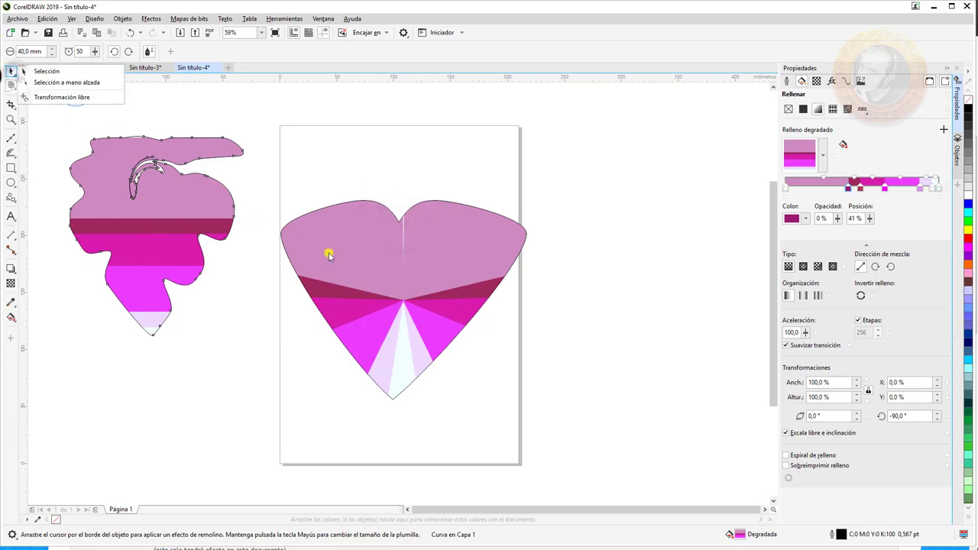
{"action": "left_click", "coordinate": [13, 70]}
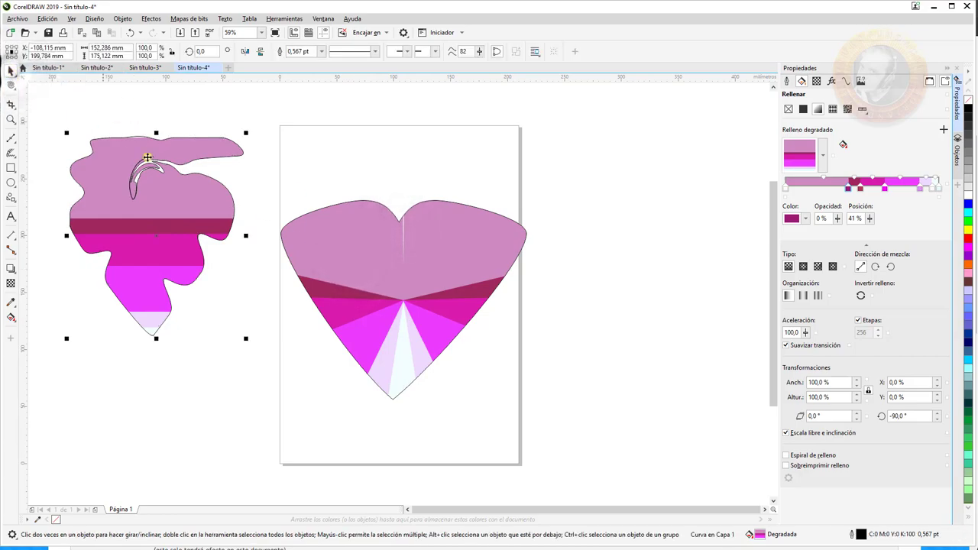
{"action": "left_click", "coordinate": [412, 271]}
{"action": "left_click", "coordinate": [11, 85]}
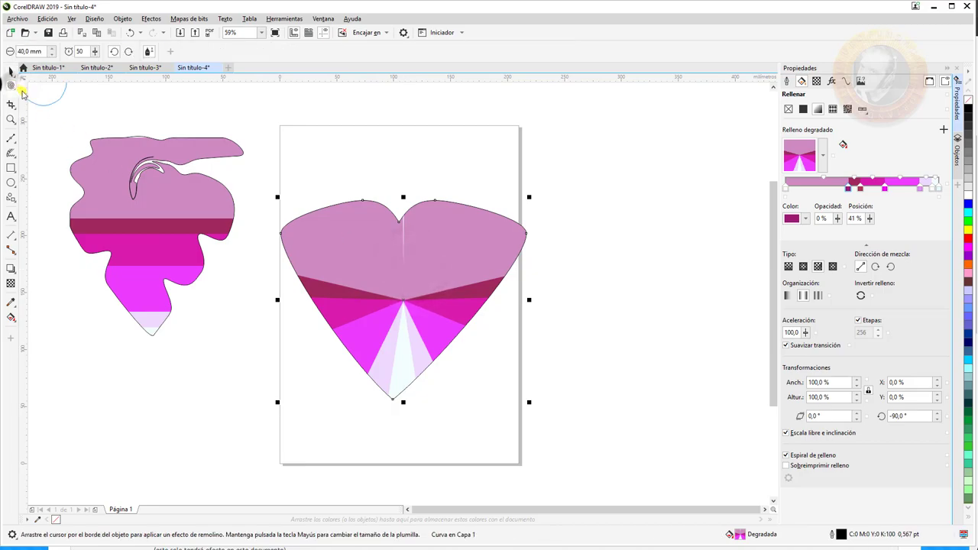
{"action": "left_click", "coordinate": [398, 217]}
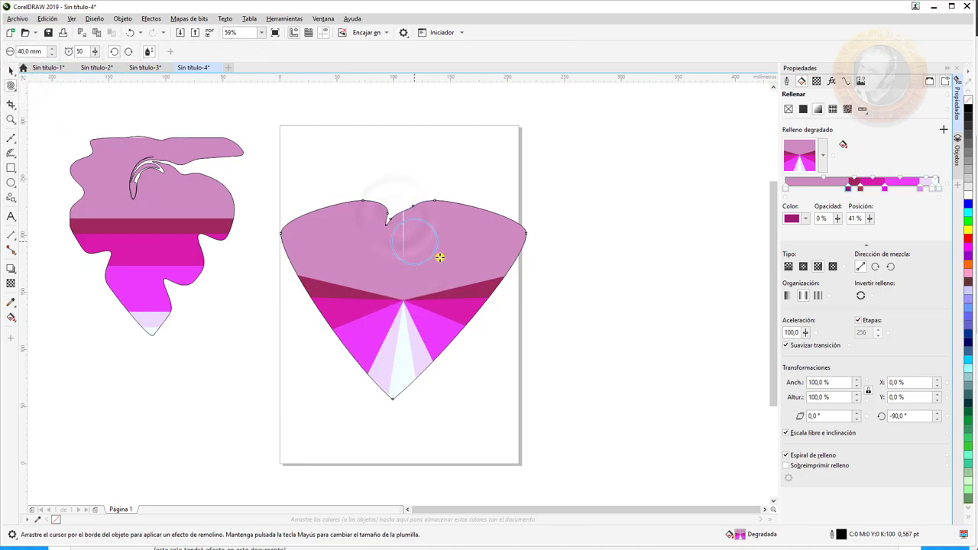
{"action": "mouse_move", "coordinate": [478, 317]}
{"action": "left_mouse_down"}
{"action": "mouse_move", "coordinate": [436, 305]}
{"action": "mouse_move", "coordinate": [466, 317]}
{"action": "mouse_move", "coordinate": [306, 305]}
{"action": "mouse_move", "coordinate": [361, 301]}
{"action": "left_mouse_up"}
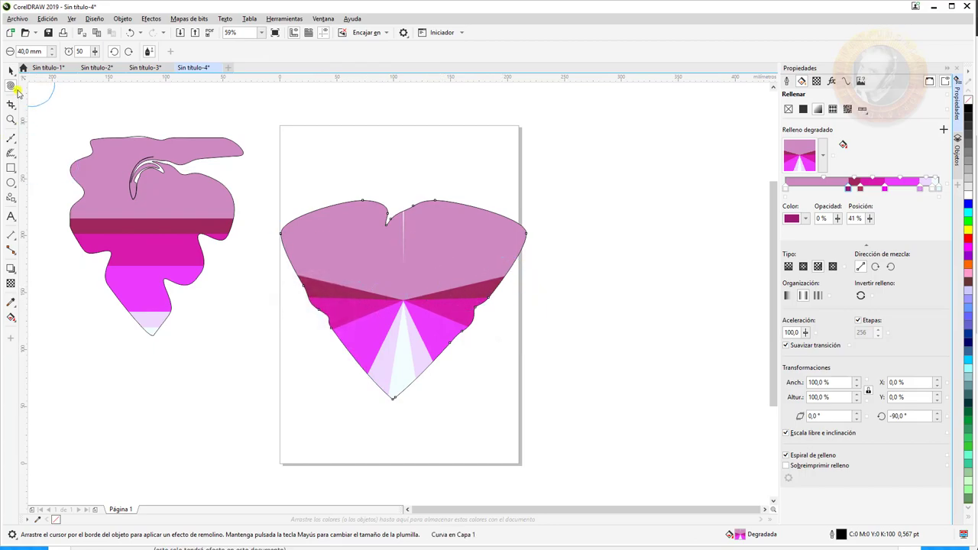
Pull in the heart's cleft with the Attract tool, raise the tool's rate to 56 and dent both upper lobes.
{"action": "left_click", "coordinate": [12, 90]}
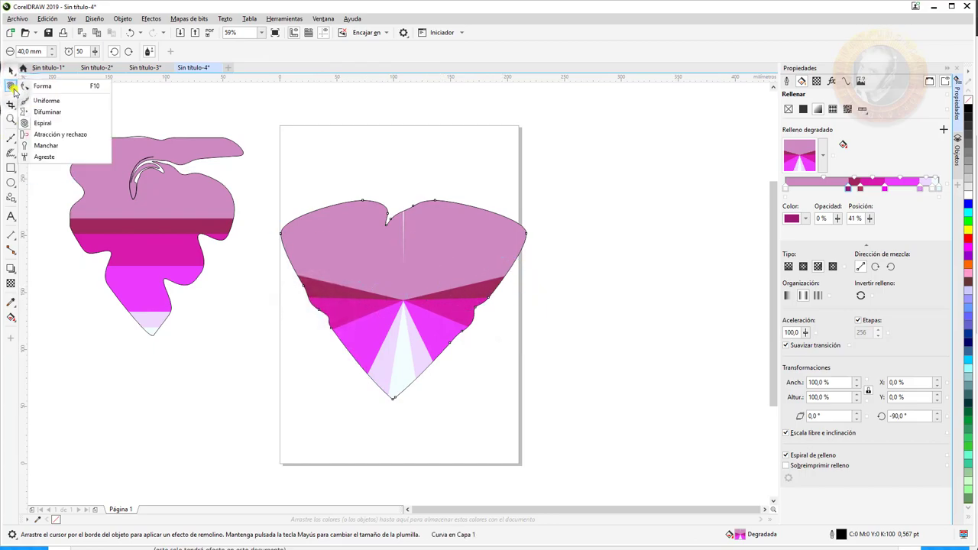
{"action": "left_click", "coordinate": [82, 134]}
{"action": "left_click", "coordinate": [392, 218]}
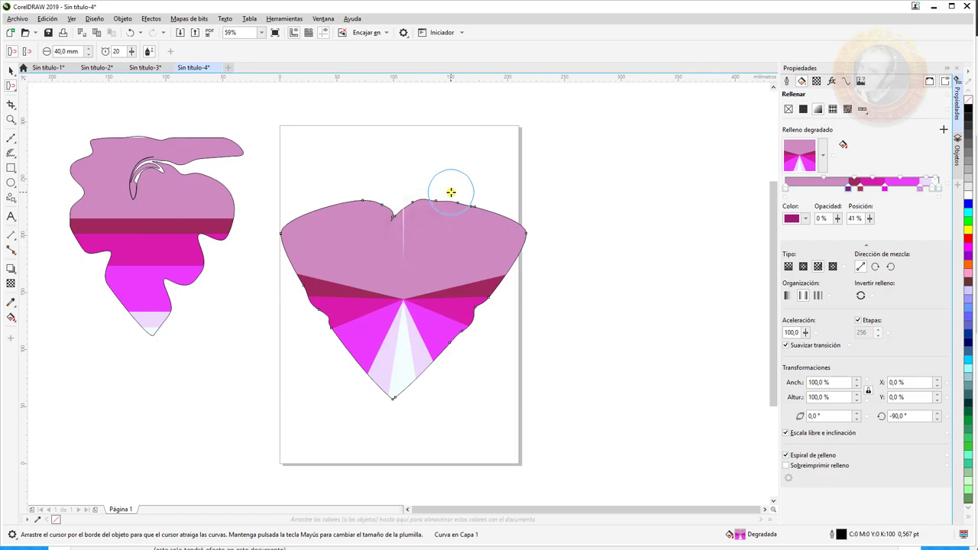
{"action": "left_click_drag", "start_coordinate": [131, 50], "coordinate": [200, 82]}
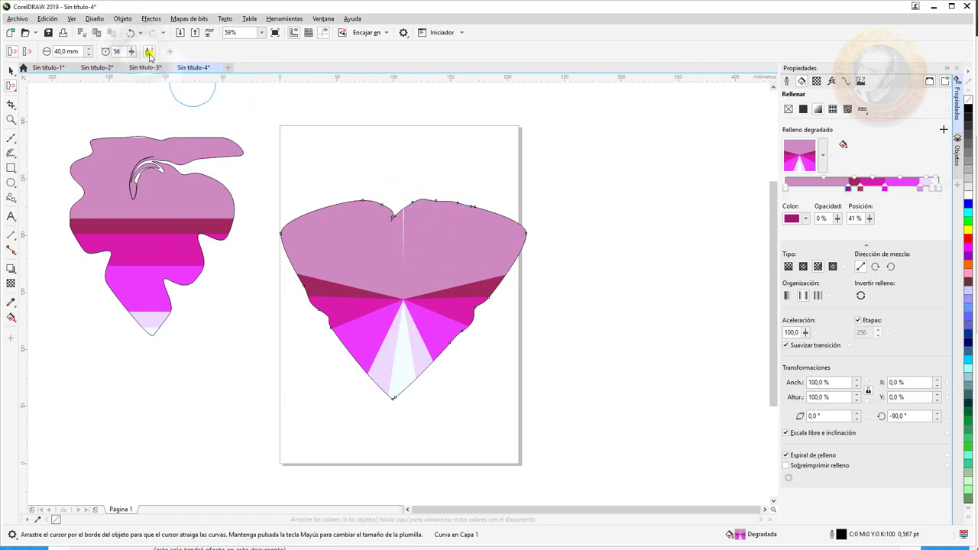
{"action": "left_click", "coordinate": [463, 208]}
{"action": "left_click", "coordinate": [328, 207]}
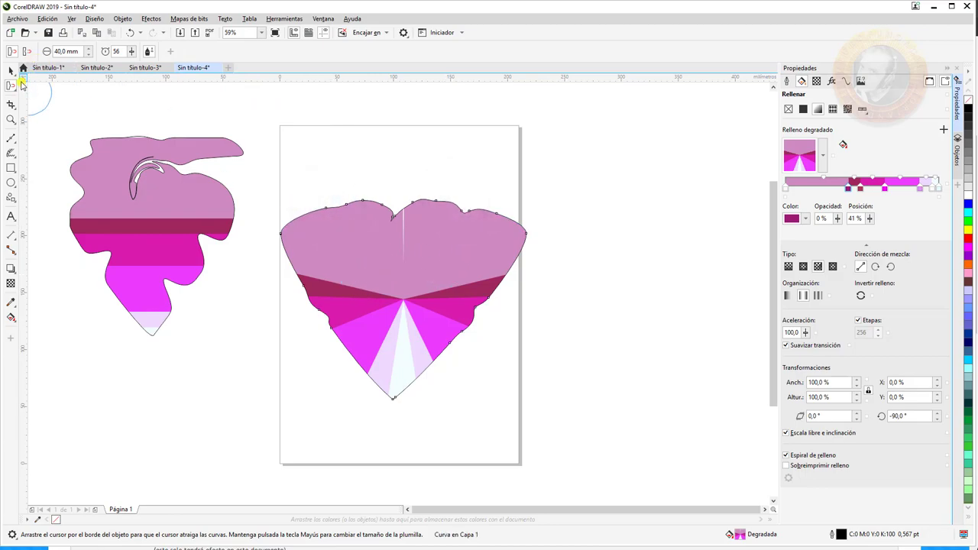
Cut a thin diagonal groove from the heart's upper-left edge toward its center with the Smudge tool at a 1.0 mm nib.
{"action": "left_click", "coordinate": [12, 91]}
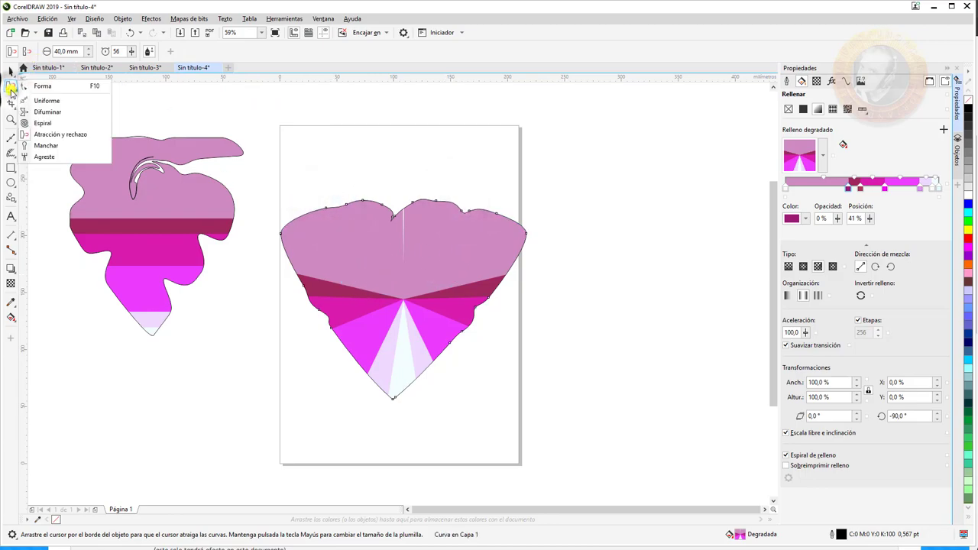
{"action": "left_click", "coordinate": [47, 149]}
{"action": "left_click_drag", "start_coordinate": [307, 214], "coordinate": [364, 296]}
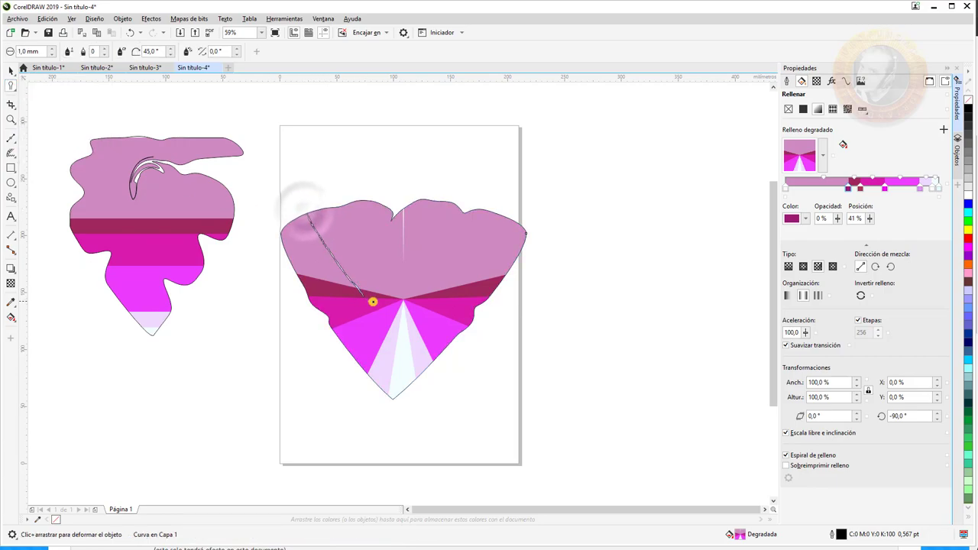
Smudge a spiral groove inward from the heart's right edge and set the nib size to 3.3 mm.
{"action": "mouse_move", "coordinate": [493, 295]}
{"action": "left_mouse_down"}
{"action": "mouse_move", "coordinate": [425, 285]}
{"action": "mouse_move", "coordinate": [452, 325]}
{"action": "mouse_move", "coordinate": [428, 297]}
{"action": "mouse_move", "coordinate": [450, 269]}
{"action": "left_mouse_up"}
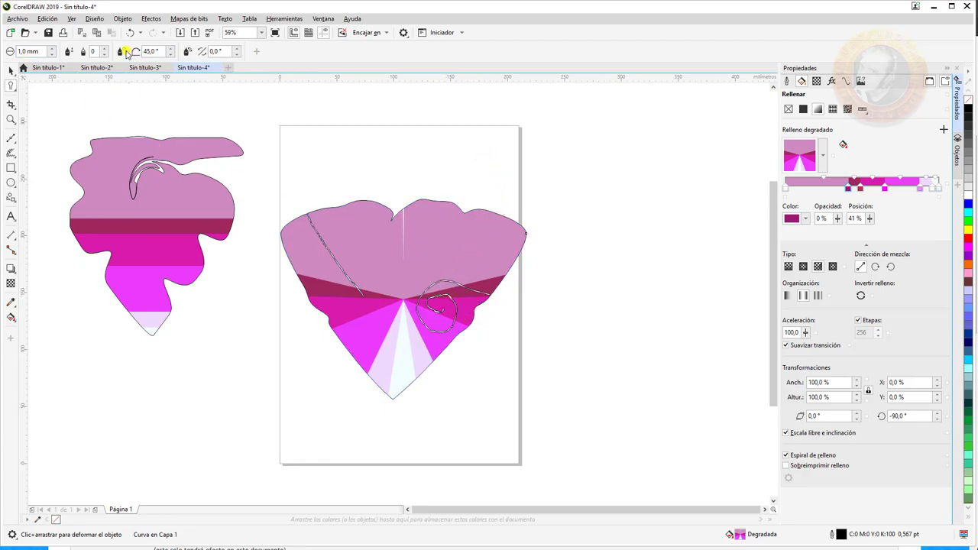
{"action": "left_click", "coordinate": [50, 48]}
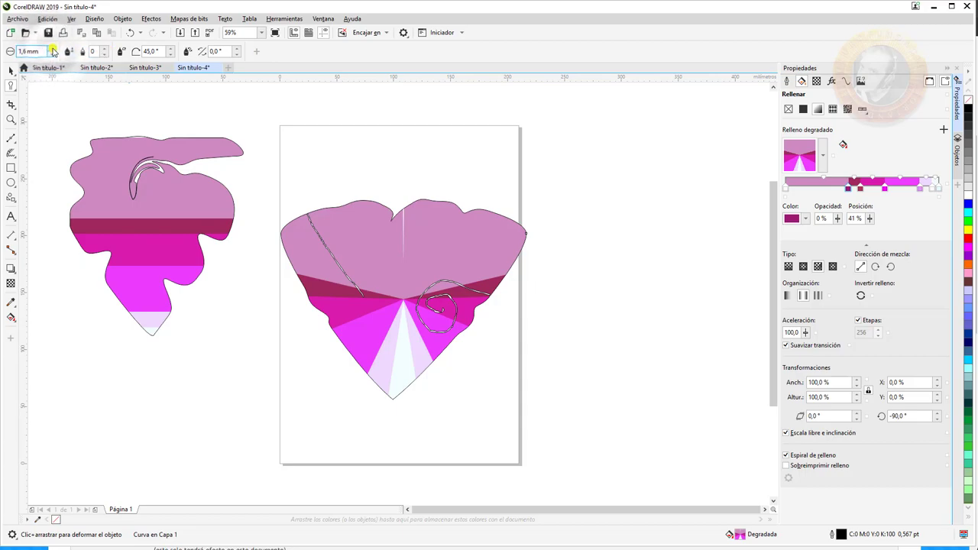
{"action": "left_click", "coordinate": [53, 48]}
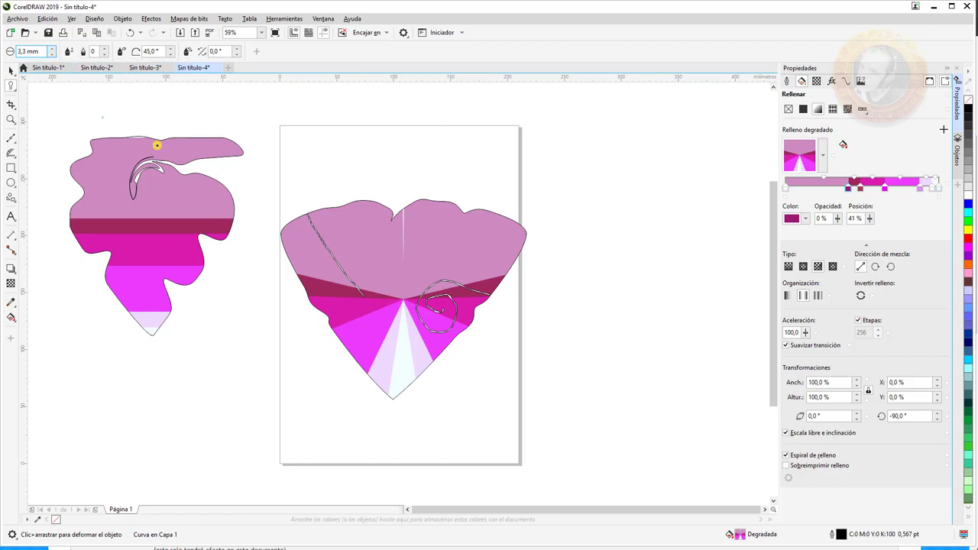
{"action": "mouse_move", "coordinate": [405, 236]}
{"action": "left_mouse_down"}
{"action": "mouse_move", "coordinate": [359, 247]}
{"action": "mouse_move", "coordinate": [400, 232]}
{"action": "left_mouse_up"}
Select the banded shape and smudge a looping groove from its curl down across the lower bands and back up.
{"action": "left_click", "coordinate": [10, 70]}
{"action": "left_click", "coordinate": [204, 262]}
{"action": "left_click", "coordinate": [10, 85]}
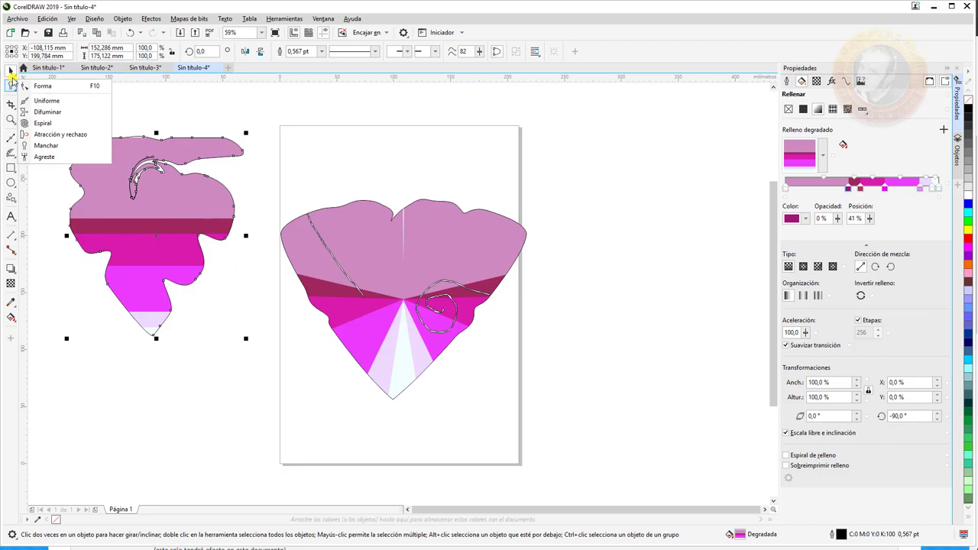
{"action": "left_click", "coordinate": [46, 146]}
{"action": "left_click", "coordinate": [11, 87]}
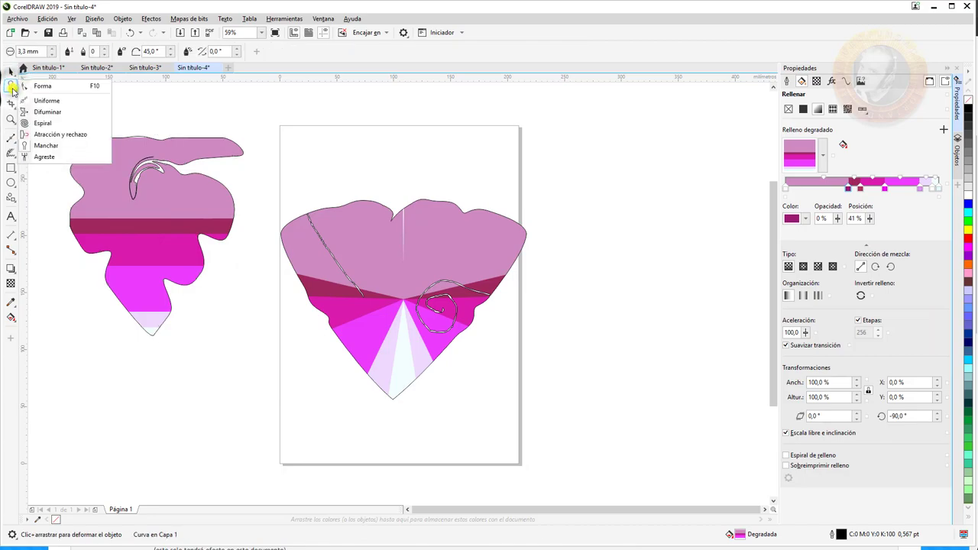
{"action": "left_click", "coordinate": [53, 145]}
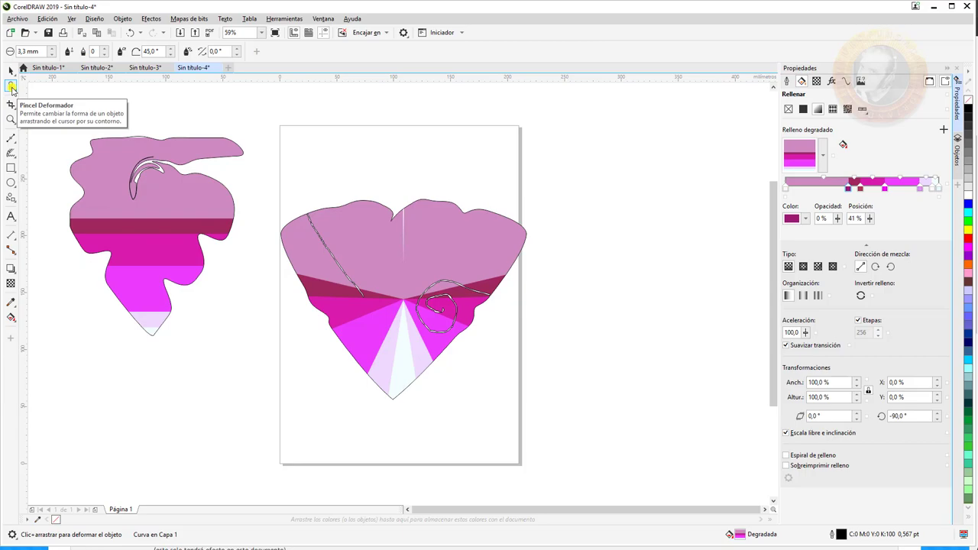
{"action": "mouse_move", "coordinate": [100, 250]}
{"action": "left_mouse_down"}
{"action": "mouse_move", "coordinate": [135, 198]}
{"action": "mouse_move", "coordinate": [122, 263]}
{"action": "mouse_move", "coordinate": [148, 262]}
{"action": "mouse_move", "coordinate": [159, 208]}
{"action": "mouse_move", "coordinate": [185, 206]}
{"action": "left_mouse_up"}
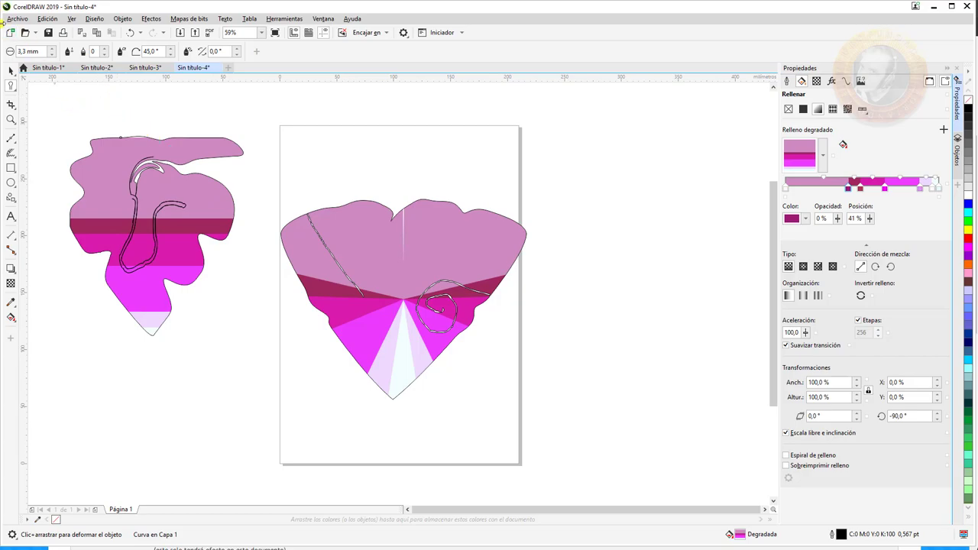
Try to roughen the banded shape's outline with the Roughen tool.
{"action": "left_click", "coordinate": [13, 87]}
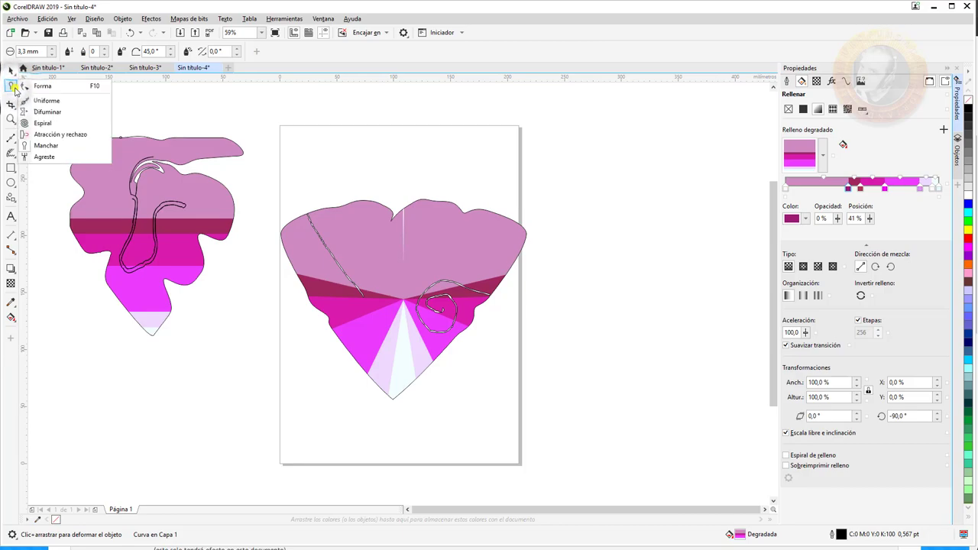
{"action": "left_click", "coordinate": [42, 158]}
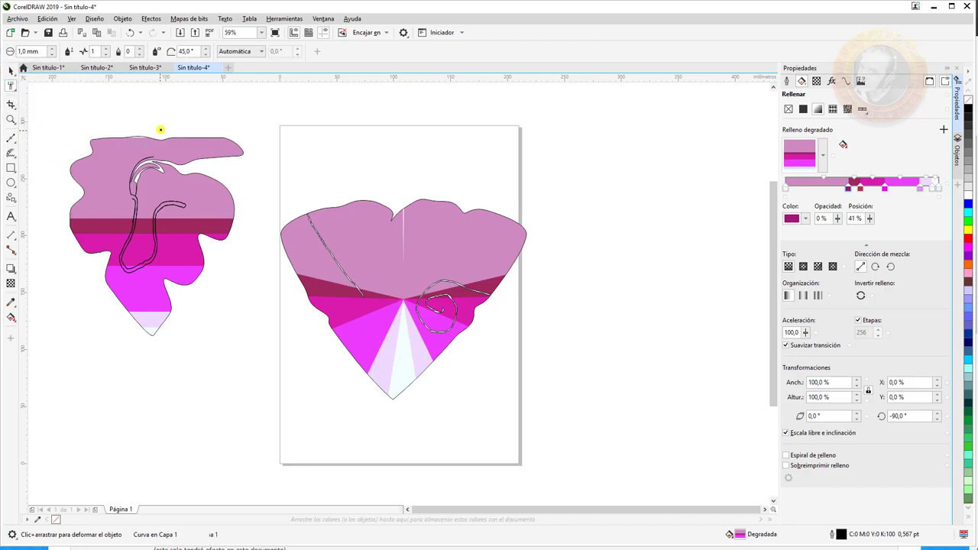
{"action": "left_click_drag", "start_coordinate": [205, 186], "coordinate": [83, 166]}
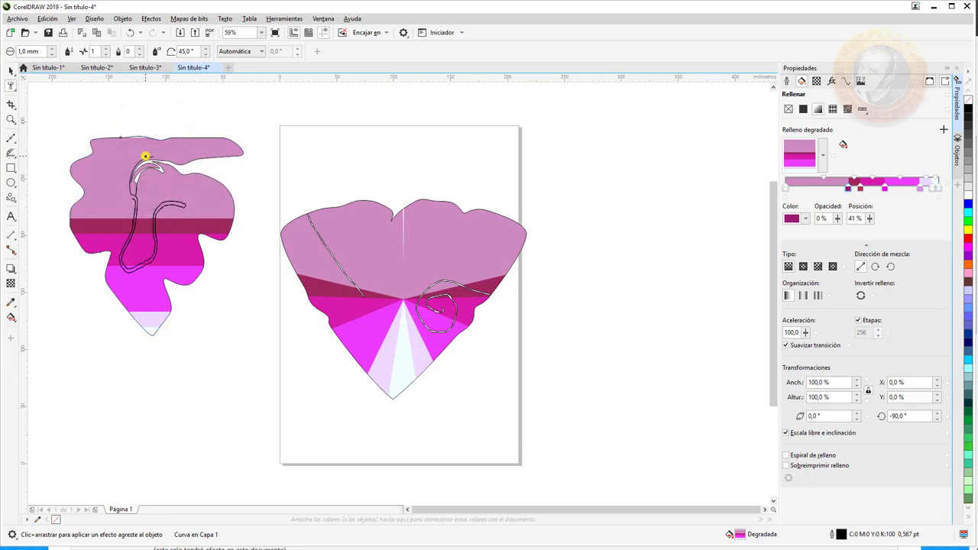
Undo the smudge grooves, Attract dents and Twirl distortions back to the heart's smooth outline.
{"action": "key", "text": "ctrl+z"}
{"action": "key", "text": "ctrl+z"}
{"action": "key", "text": "ctrl+z"}
{"action": "key", "text": "ctrl+z"}
{"action": "key", "text": "ctrl+z"}
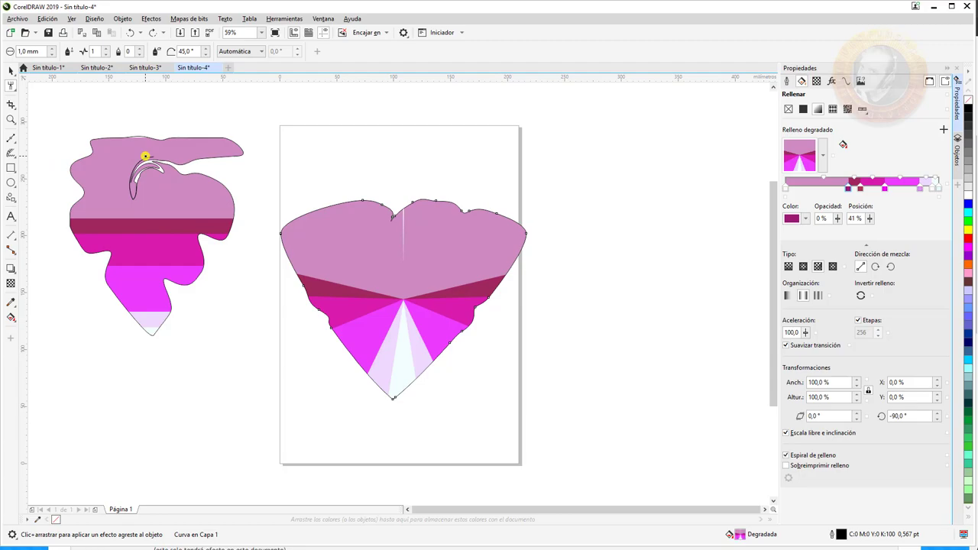
{"action": "key", "text": "ctrl+z"}
{"action": "key", "text": "ctrl+z"}
{"action": "key", "text": "ctrl+z"}
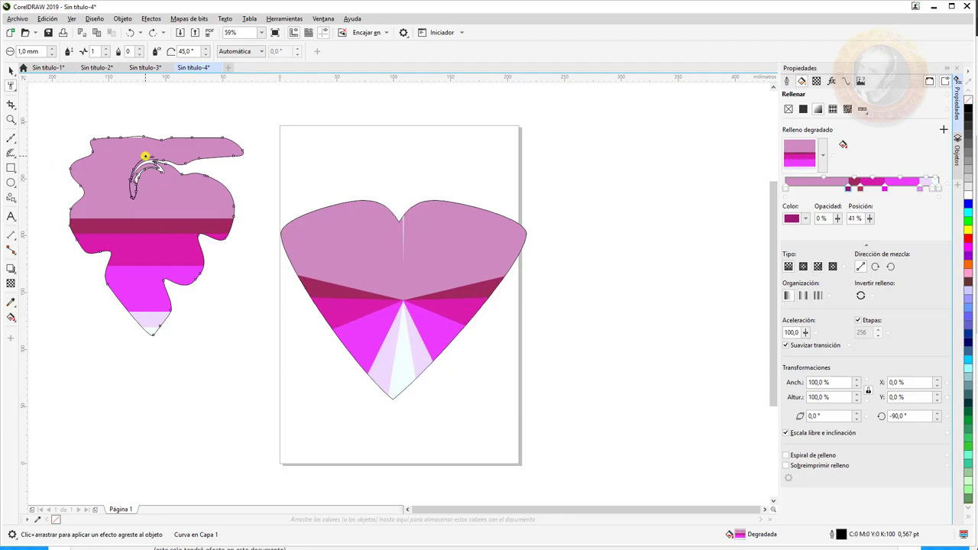
Select the heart, roughen its outline at the cleft, lobes and lower sides with the Roughen tool, and display its nodes.
{"action": "left_click", "coordinate": [11, 70]}
{"action": "left_click", "coordinate": [373, 263]}
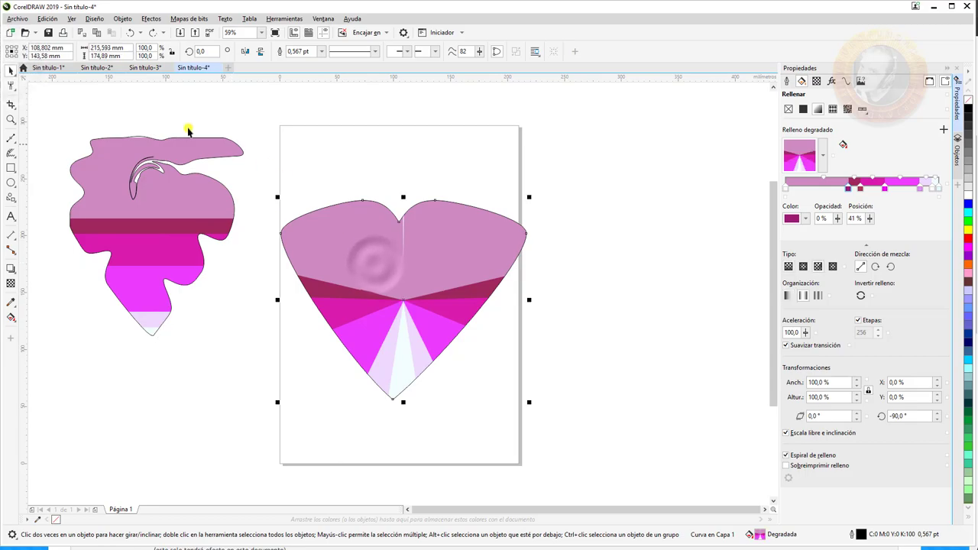
{"action": "left_click", "coordinate": [14, 86]}
{"action": "left_click", "coordinate": [406, 201]}
{"action": "left_click", "coordinate": [395, 220]}
{"action": "left_click", "coordinate": [398, 216]}
{"action": "left_click", "coordinate": [341, 193]}
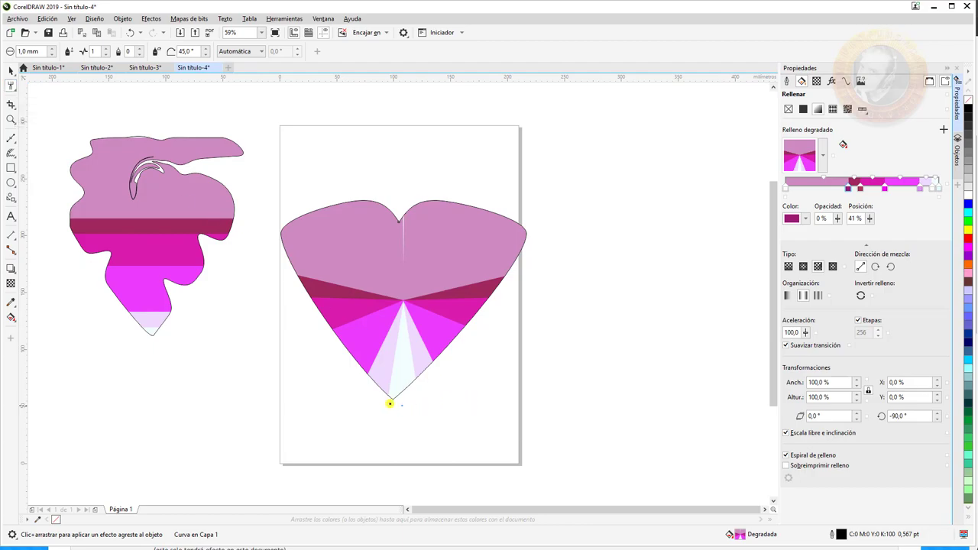
{"action": "left_click_drag", "start_coordinate": [390, 402], "coordinate": [451, 341]}
{"action": "left_click", "coordinate": [11, 86]}
{"action": "left_click", "coordinate": [38, 85]}
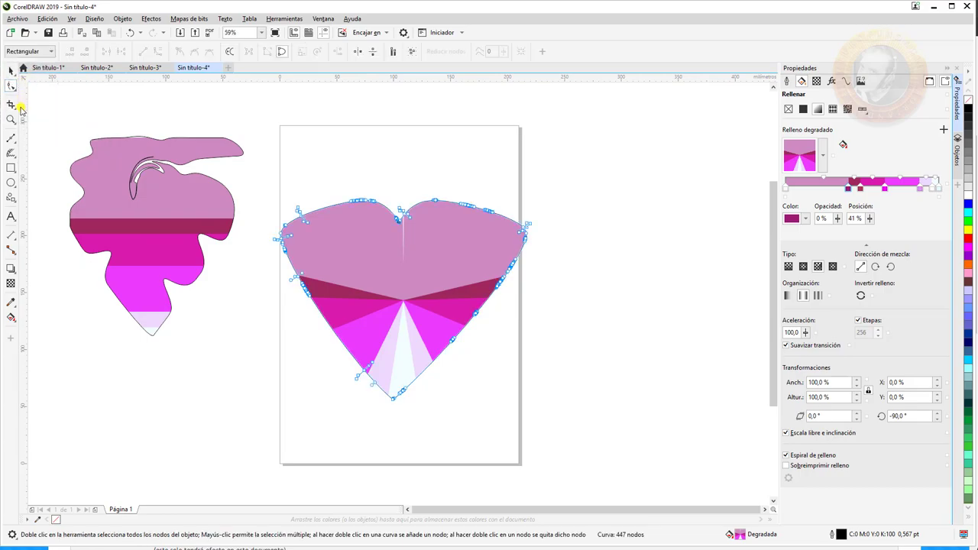
Cut the heart with the Knife horizontally above its tip and diagonally from the upper-left lobe, and show the object list.
{"action": "left_click", "coordinate": [13, 107]}
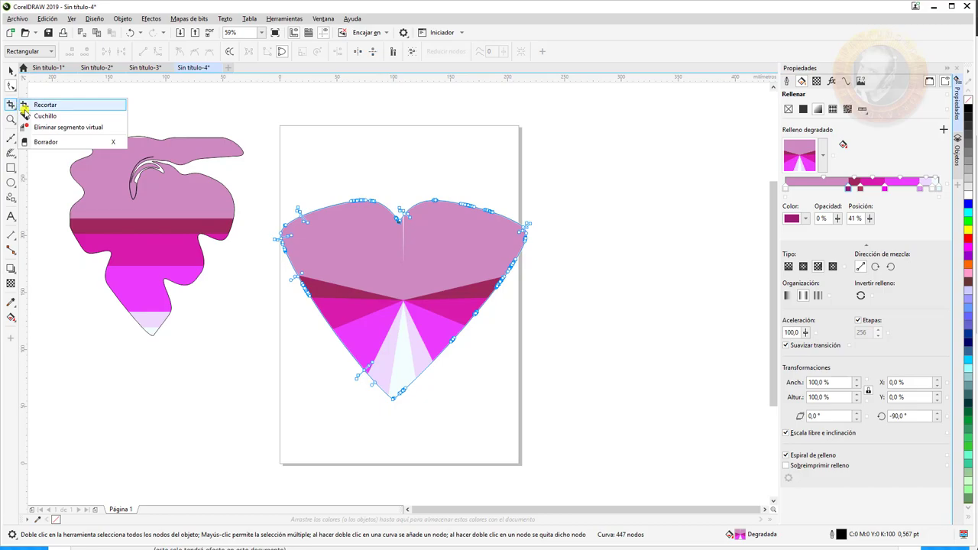
{"action": "left_click", "coordinate": [66, 116]}
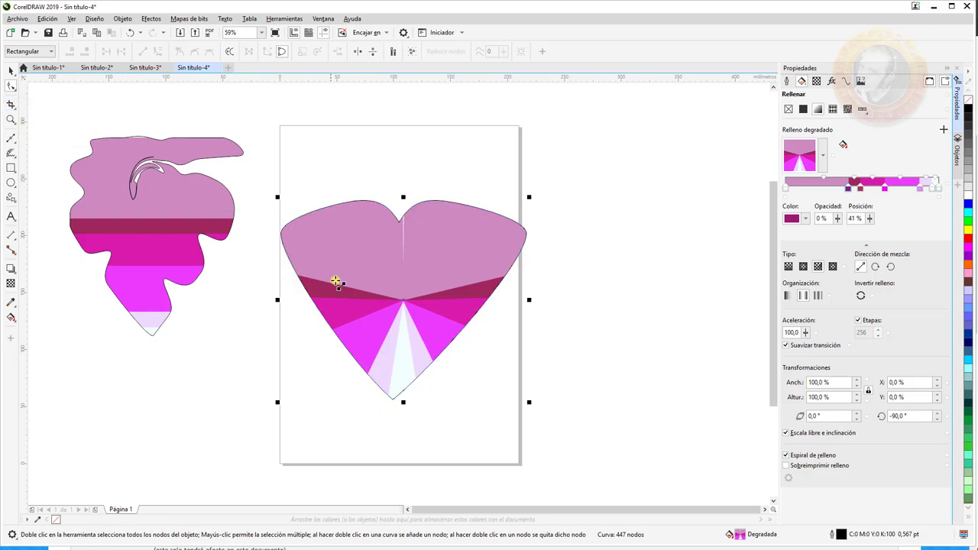
{"action": "left_click_drag", "start_coordinate": [322, 345], "coordinate": [476, 345]}
{"action": "mouse_move", "coordinate": [330, 174]}
{"action": "left_mouse_down"}
{"action": "mouse_move", "coordinate": [361, 210]}
{"action": "mouse_move", "coordinate": [447, 419]}
{"action": "left_mouse_up"}
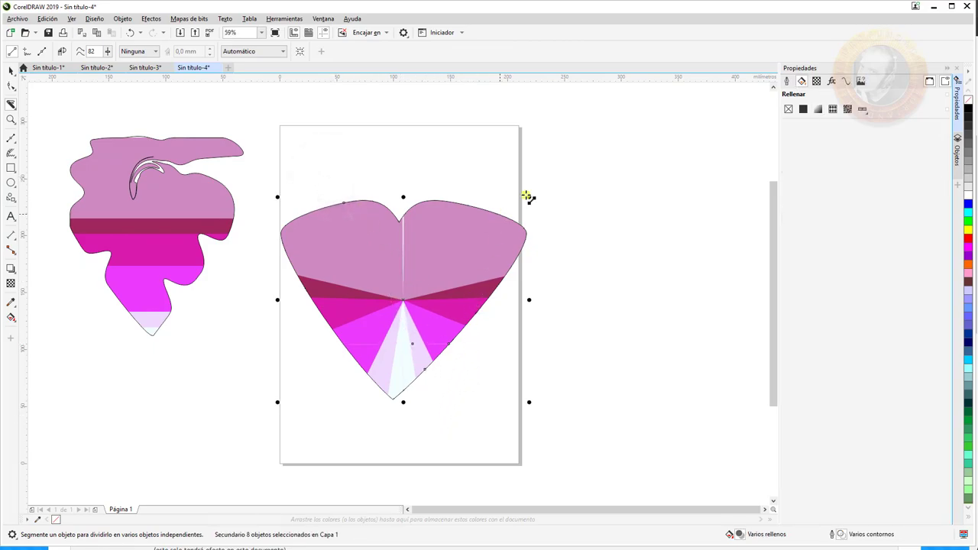
{"action": "left_click", "coordinate": [956, 153]}
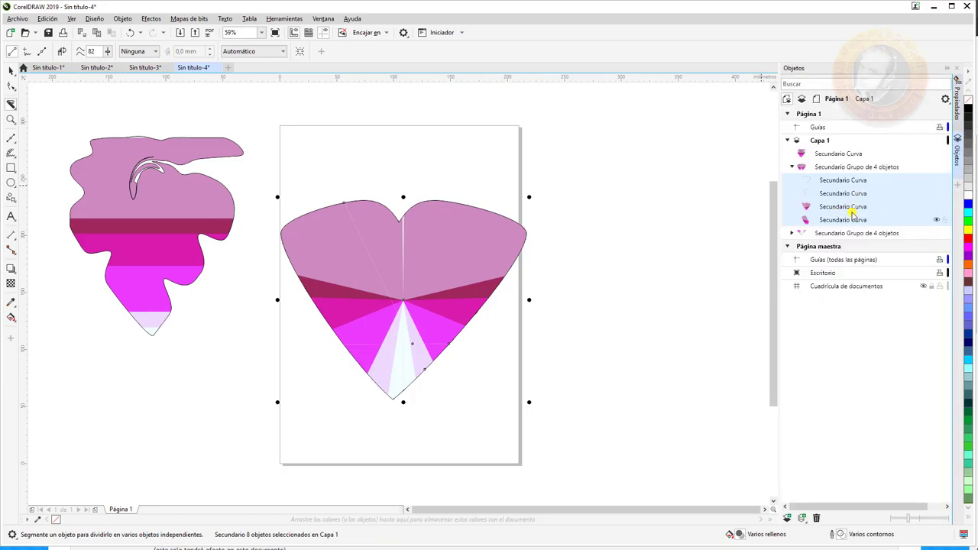
Move the heart's cut-off tip toward the page's left side and its upper part up and to the right.
{"action": "left_click", "coordinate": [11, 69]}
{"action": "left_click_drag", "start_coordinate": [356, 331], "coordinate": [267, 365]}
{"action": "left_click_drag", "start_coordinate": [340, 310], "coordinate": [515, 240]}
{"action": "left_click_drag", "start_coordinate": [393, 388], "coordinate": [344, 334]}
{"action": "mouse_move", "coordinate": [483, 257]}
{"action": "left_mouse_down"}
{"action": "mouse_move", "coordinate": [405, 257]}
{"action": "mouse_move", "coordinate": [541, 251]}
{"action": "mouse_move", "coordinate": [488, 255]}
{"action": "left_mouse_up"}
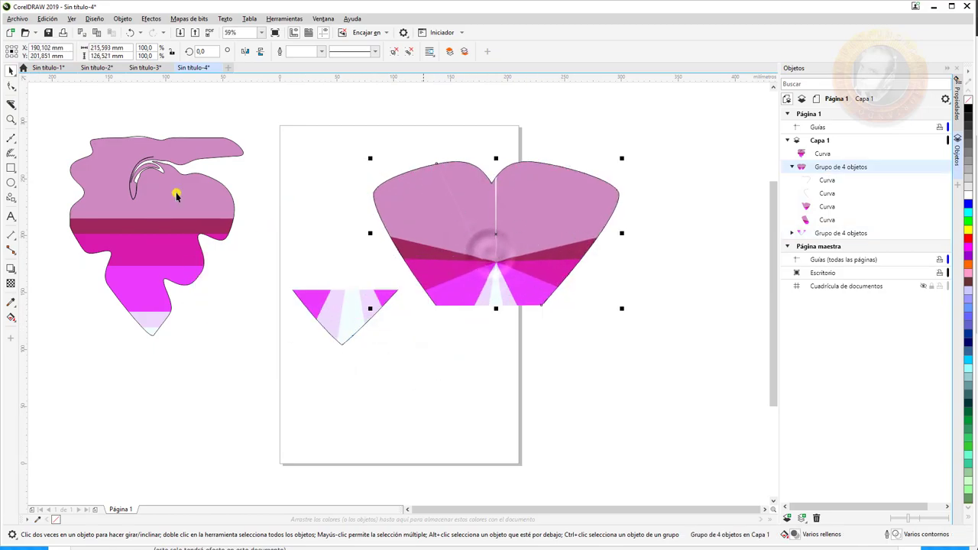
Cut the upper heart part with a steep diagonal Knife line through its right lobe and move it back toward the tip.
{"action": "left_click", "coordinate": [11, 104]}
{"action": "mouse_move", "coordinate": [560, 152]}
{"action": "left_mouse_down"}
{"action": "mouse_move", "coordinate": [600, 239]}
{"action": "mouse_move", "coordinate": [621, 318]}
{"action": "left_mouse_up"}
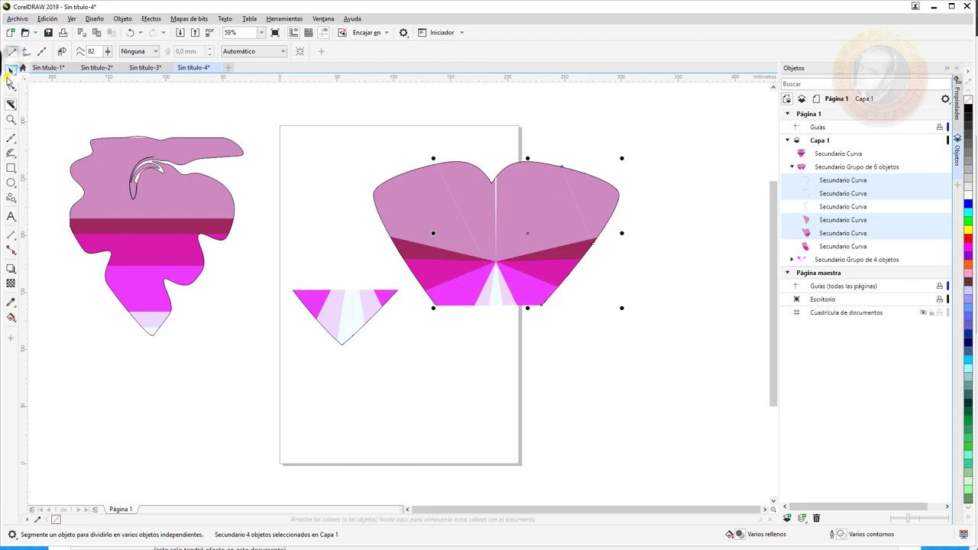
{"action": "left_click", "coordinate": [9, 70]}
{"action": "left_click_drag", "start_coordinate": [593, 210], "coordinate": [513, 200]}
{"action": "left_click", "coordinate": [826, 219]}
{"action": "left_click", "coordinate": [670, 175]}
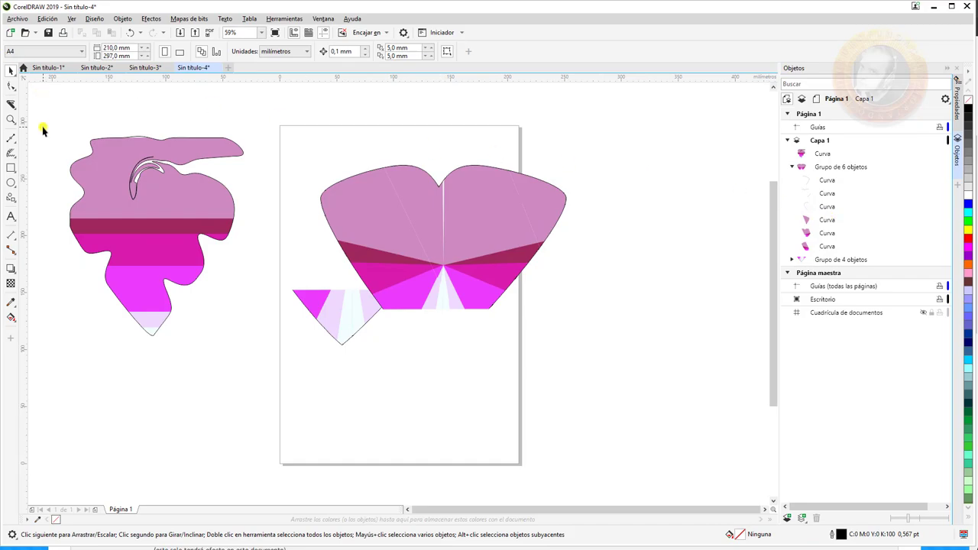
Crop the artwork to a rectangle of about 163 x 120 mm over the heart pieces.
{"action": "left_click", "coordinate": [12, 110]}
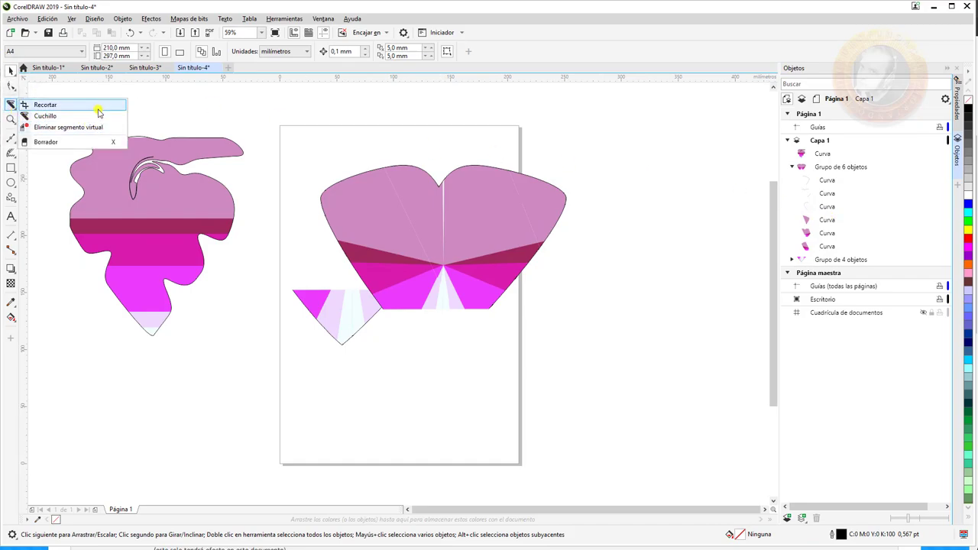
{"action": "left_click", "coordinate": [98, 105]}
{"action": "left_click_drag", "start_coordinate": [310, 191], "coordinate": [496, 327]}
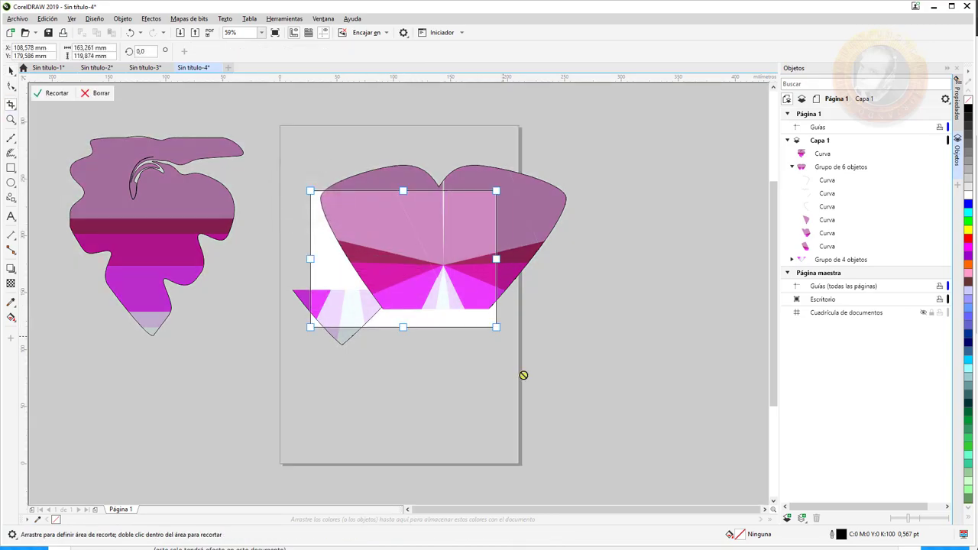
{"action": "left_click", "coordinate": [54, 93]}
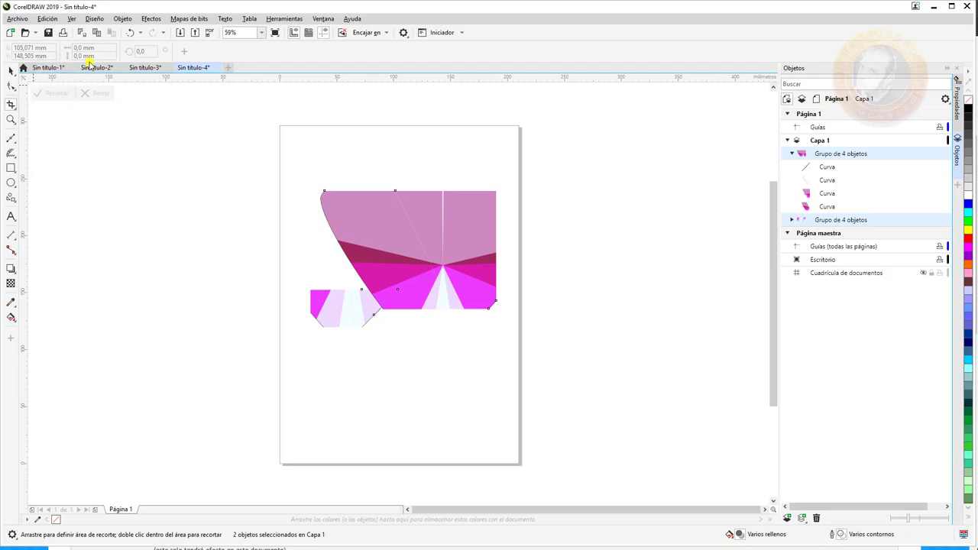
Erase a zigzag strip down the right end of the cropped heart with the Eraser tool.
{"action": "left_click", "coordinate": [15, 109]}
{"action": "left_click", "coordinate": [34, 104]}
{"action": "left_click", "coordinate": [15, 107]}
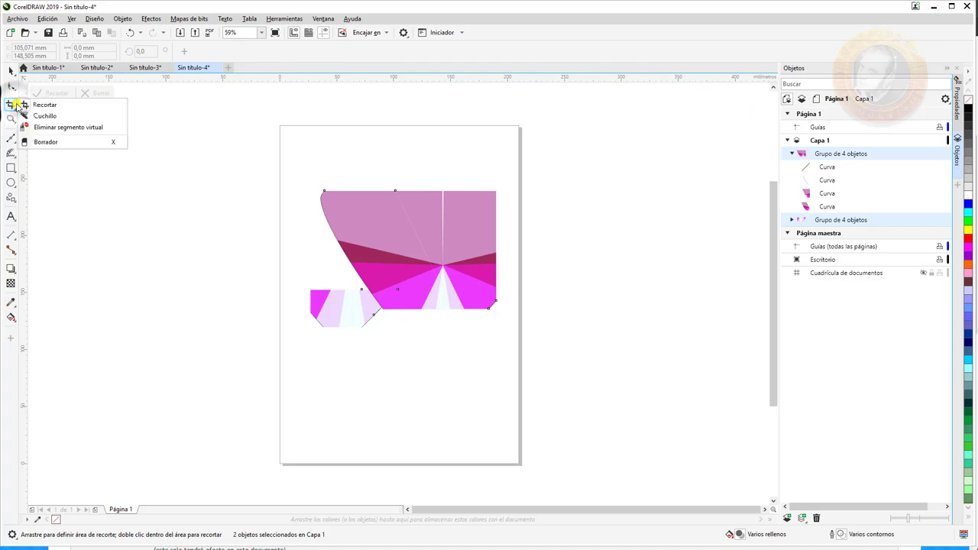
{"action": "left_click", "coordinate": [957, 107]}
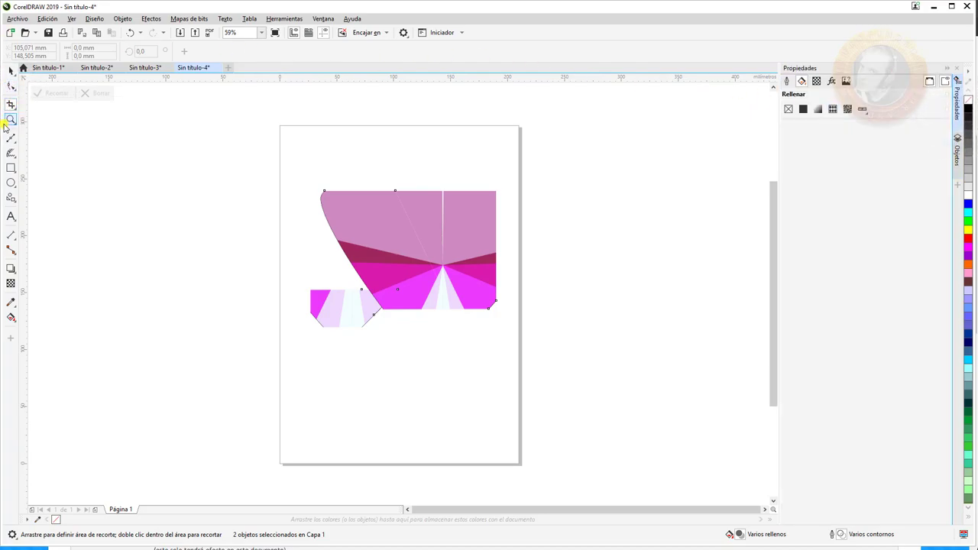
{"action": "left_click", "coordinate": [14, 100]}
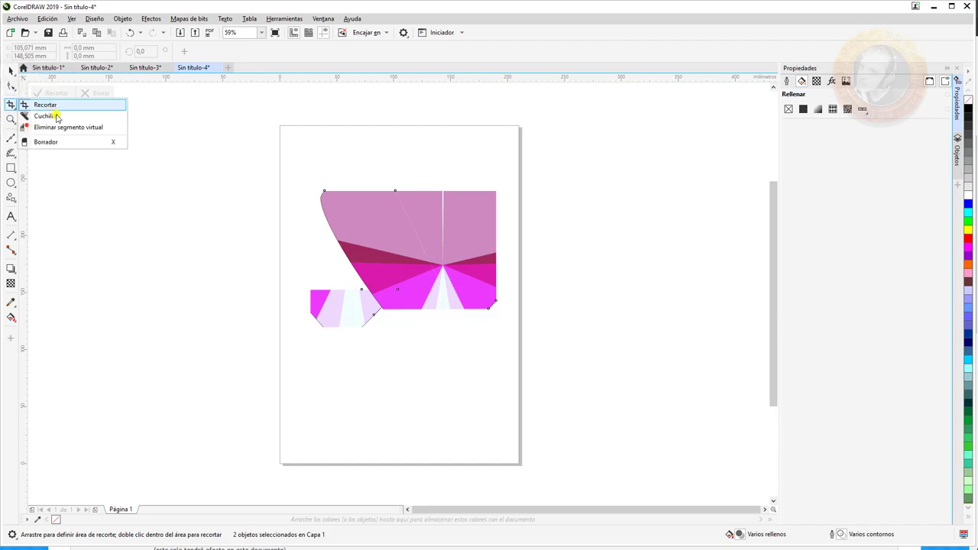
{"action": "left_click", "coordinate": [85, 143]}
{"action": "mouse_move", "coordinate": [479, 206]}
{"action": "left_mouse_down"}
{"action": "mouse_move", "coordinate": [501, 179]}
{"action": "mouse_move", "coordinate": [477, 300]}
{"action": "left_mouse_up"}
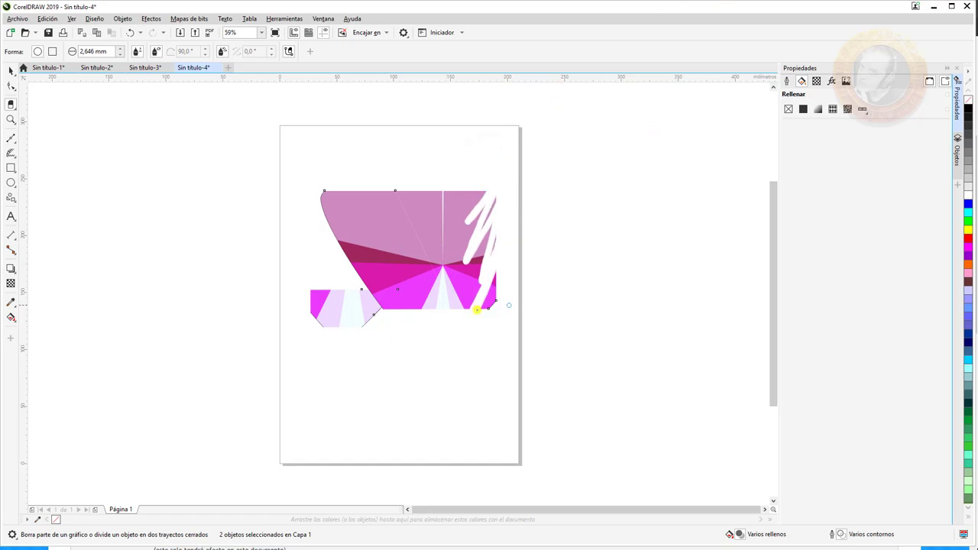
Remove the large left part of the erased heart with the Virtual Segment Delete tool.
{"action": "left_click", "coordinate": [12, 107]}
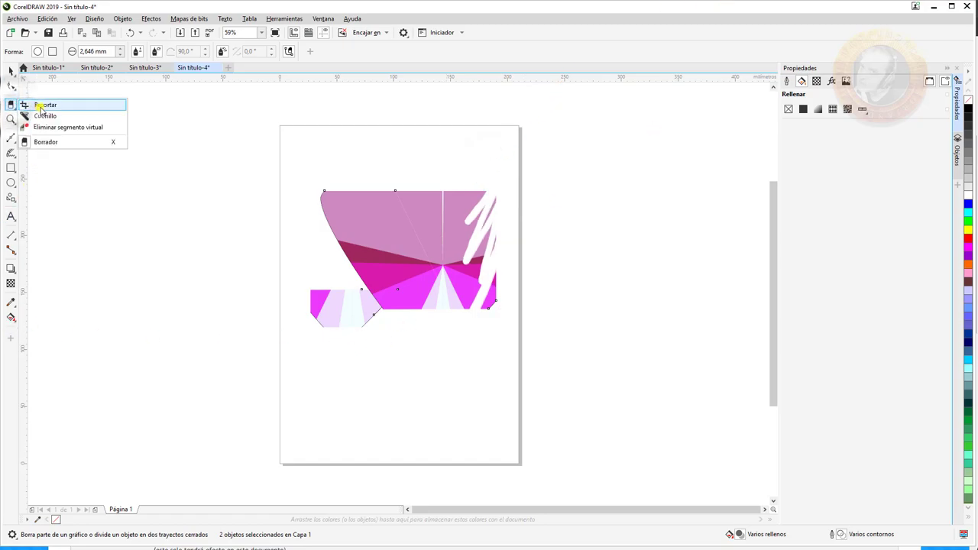
{"action": "left_click", "coordinate": [102, 129]}
{"action": "left_click_drag", "start_coordinate": [327, 180], "coordinate": [418, 262]}
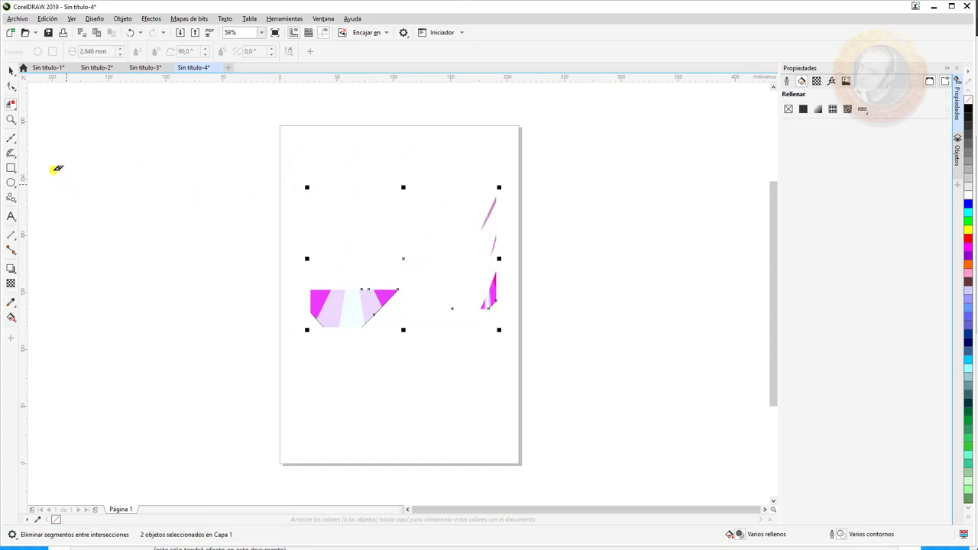
Magnify the remaining lower piece to 118% with the Zoom tool and shift the view with the Pan tool.
{"action": "left_click", "coordinate": [15, 122]}
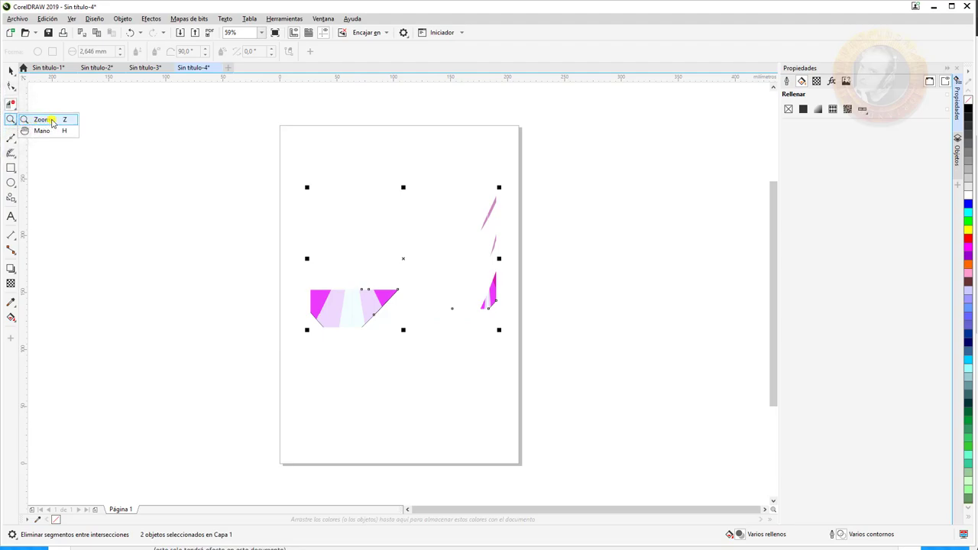
{"action": "left_click", "coordinate": [45, 120]}
{"action": "left_click", "coordinate": [341, 314]}
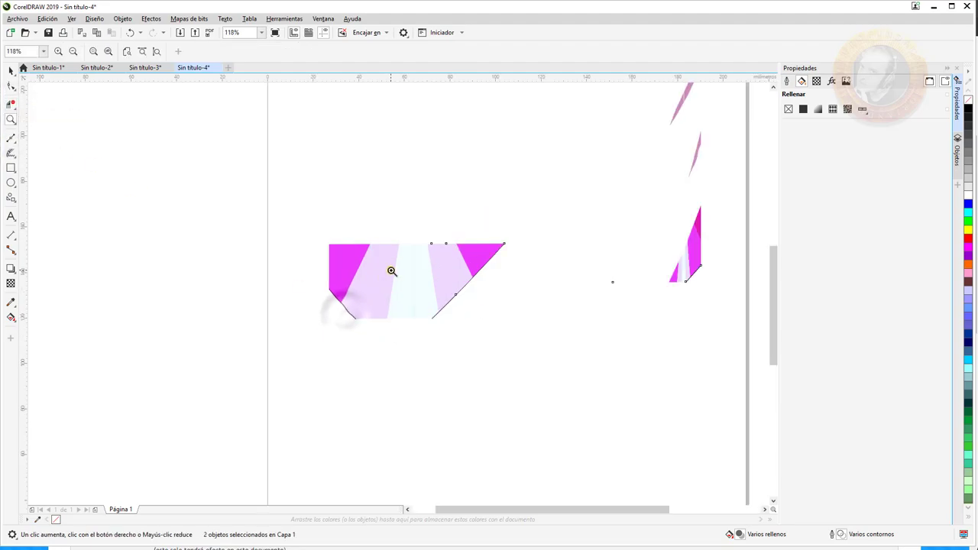
{"action": "left_click", "coordinate": [13, 120]}
{"action": "left_click", "coordinate": [38, 132]}
{"action": "left_click_drag", "start_coordinate": [277, 319], "coordinate": [225, 255]}
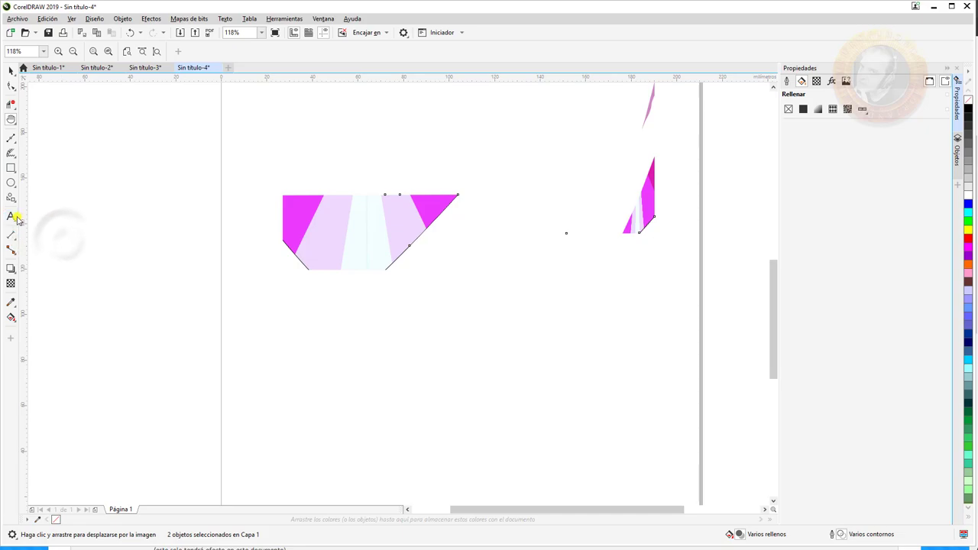
Draw a paragraph text frame about 116 x 25 mm below the cut heart pieces with the Text tool.
{"action": "left_click", "coordinate": [14, 218]}
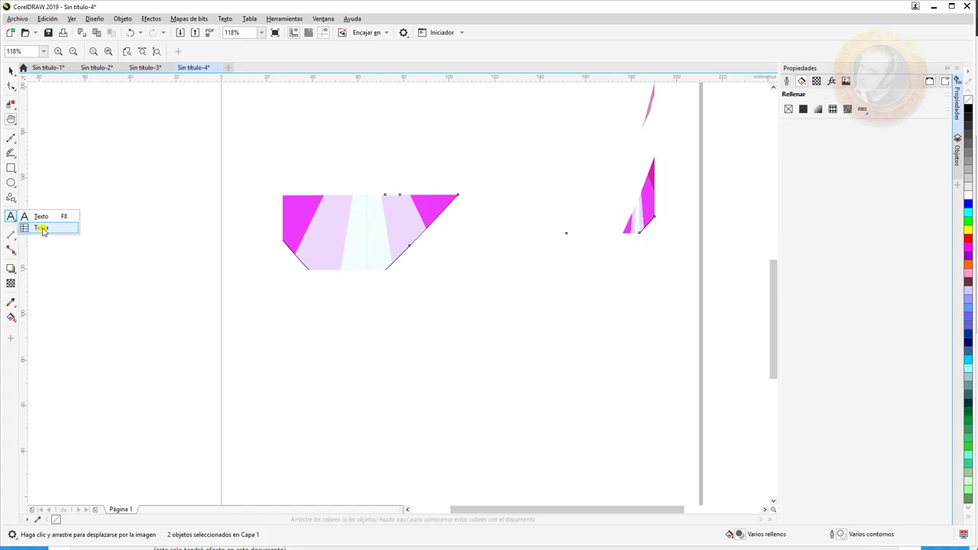
{"action": "left_click", "coordinate": [40, 216]}
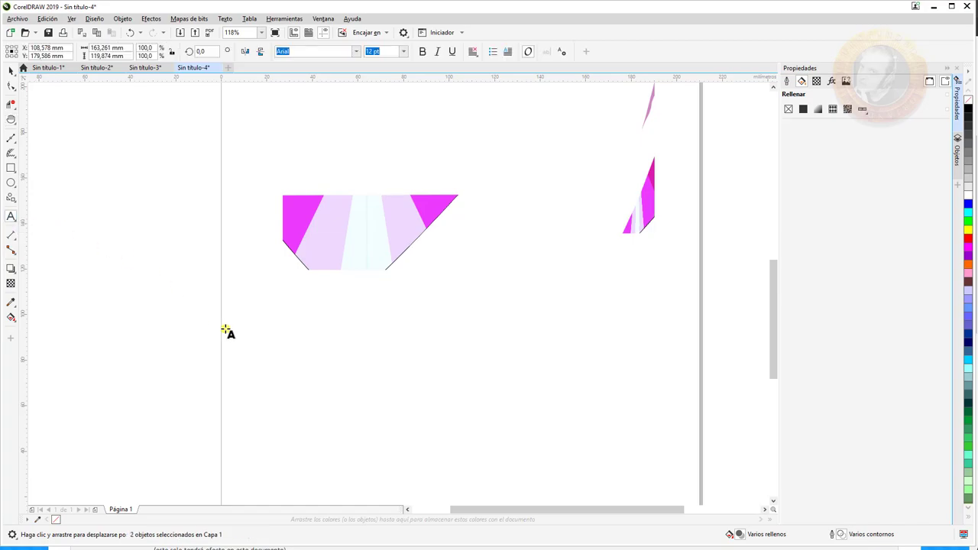
{"action": "left_click_drag", "start_coordinate": [269, 350], "coordinate": [533, 407]}
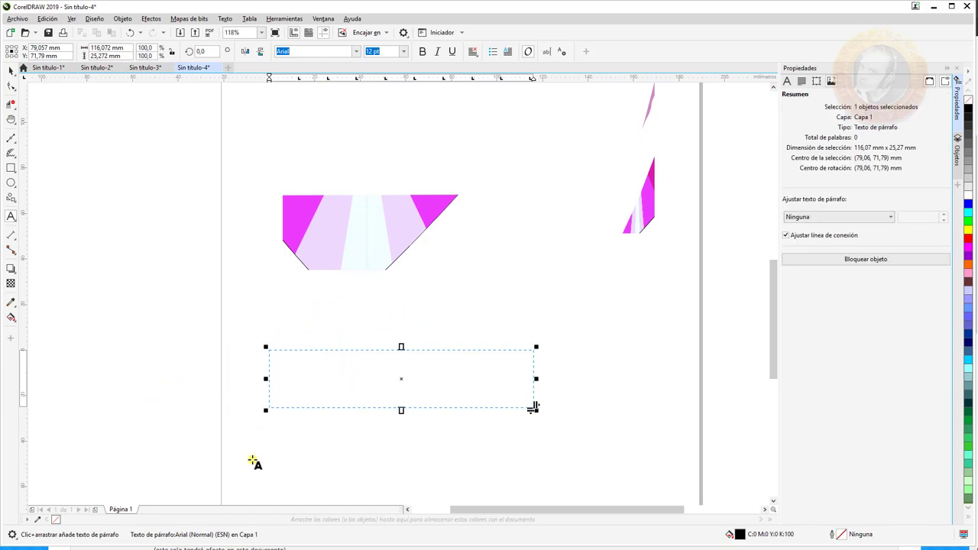
Set the font to Love Is Awesome at 48 pt and enter a first name in capitals in the frame.
{"action": "left_click", "coordinate": [357, 51]}
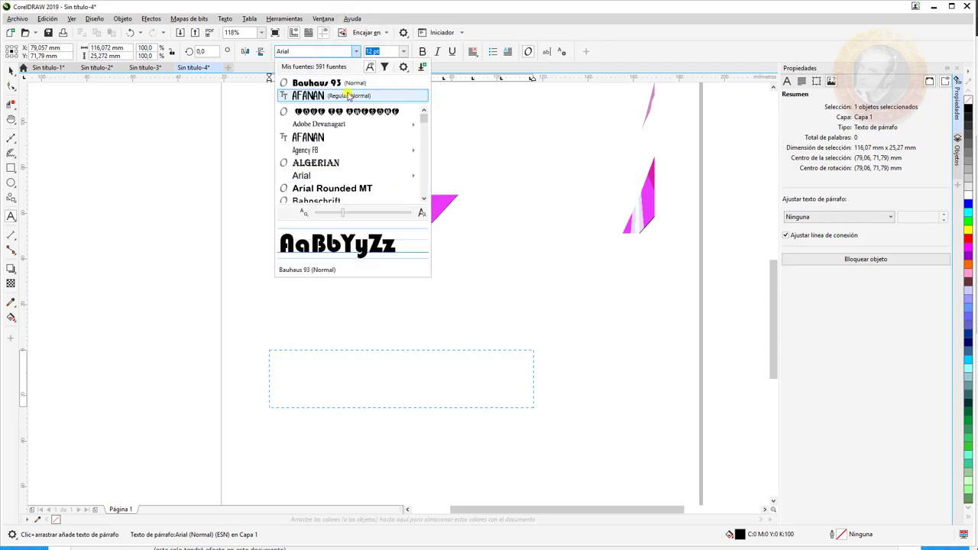
{"action": "left_click", "coordinate": [355, 111]}
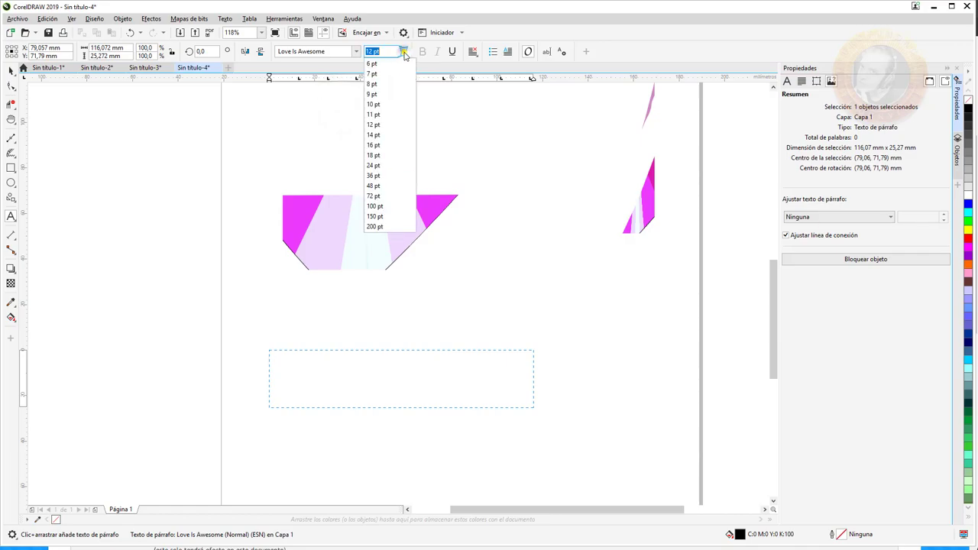
{"action": "left_click", "coordinate": [379, 185]}
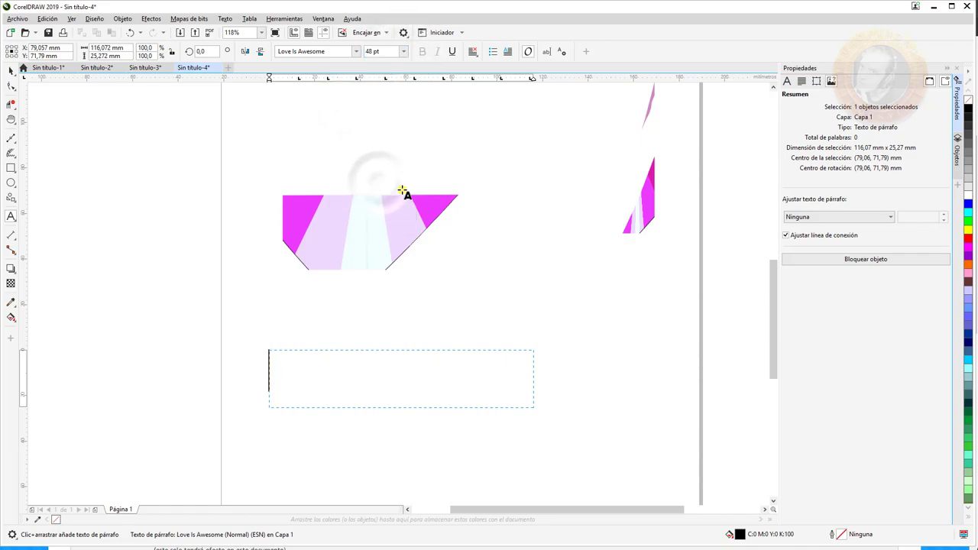
{"action": "type", "text": "FRA"}
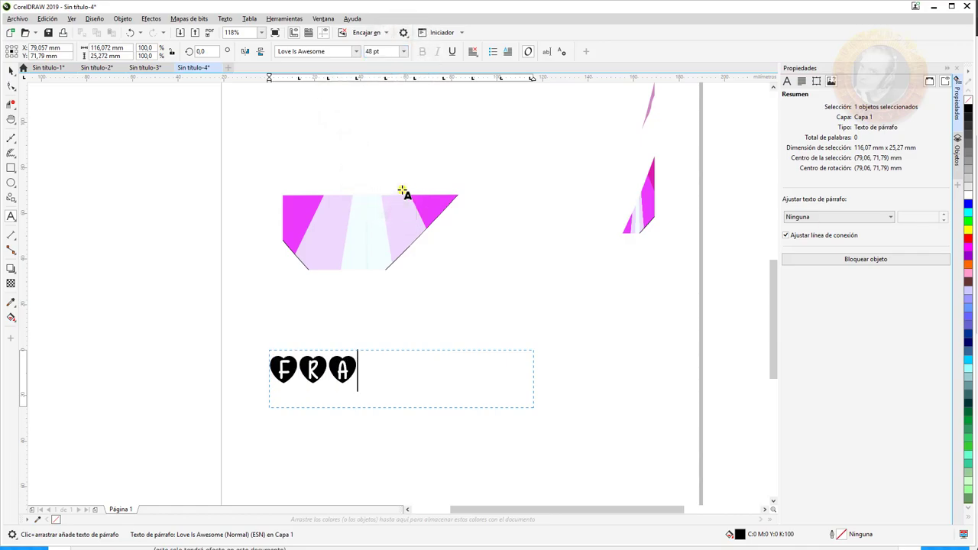
{"action": "type", "text": "NCO"}
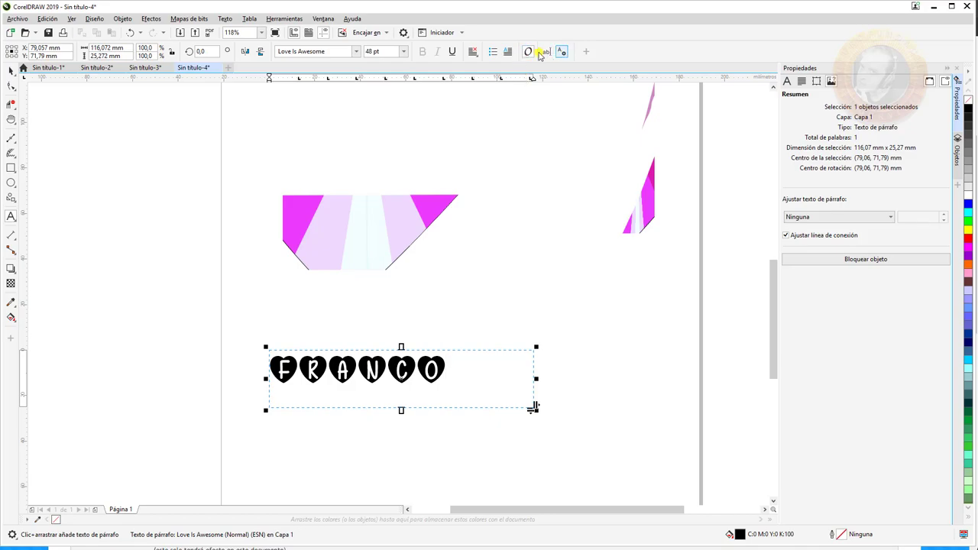
Try bulleted list formatting on the name and remove it again.
{"action": "left_click", "coordinate": [492, 51]}
{"action": "left_click", "coordinate": [493, 51]}
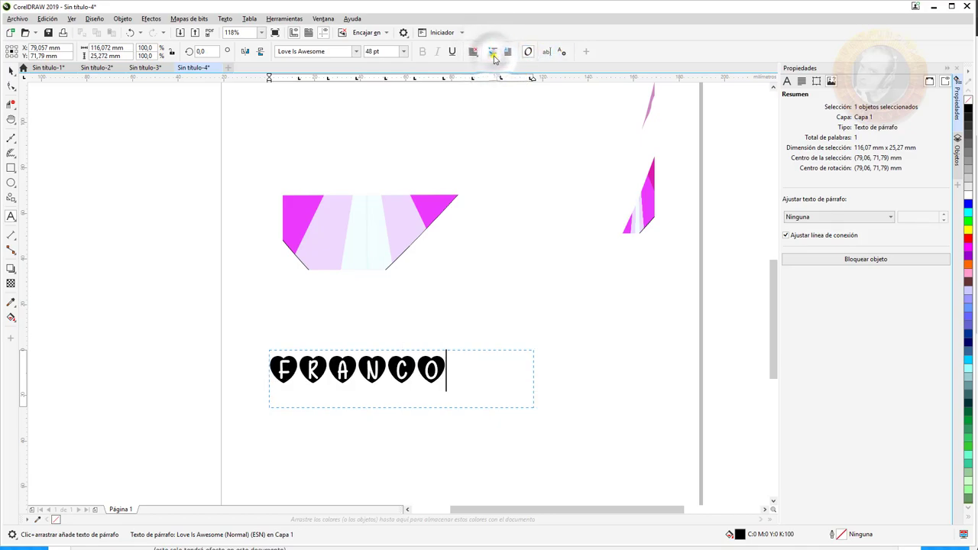
{"action": "left_click", "coordinate": [493, 51]}
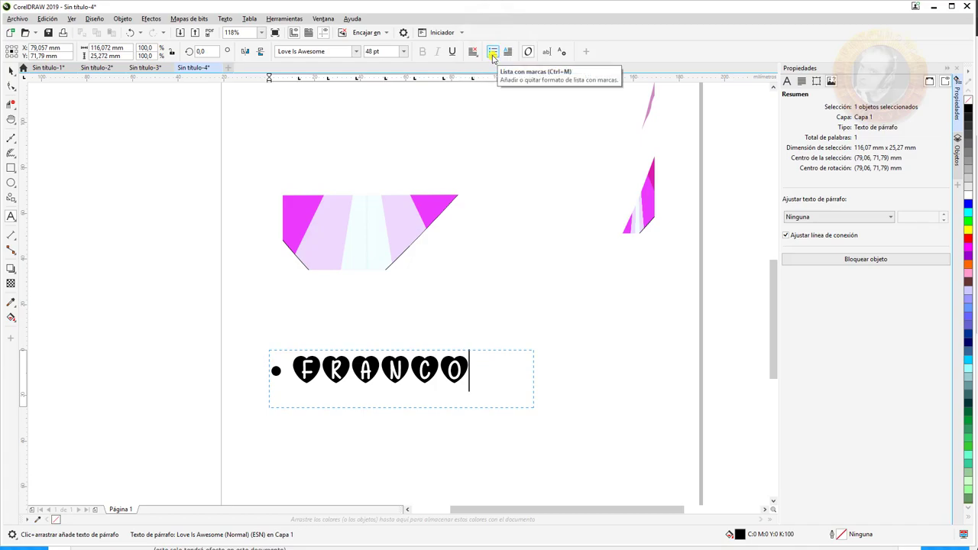
{"action": "left_click", "coordinate": [491, 52]}
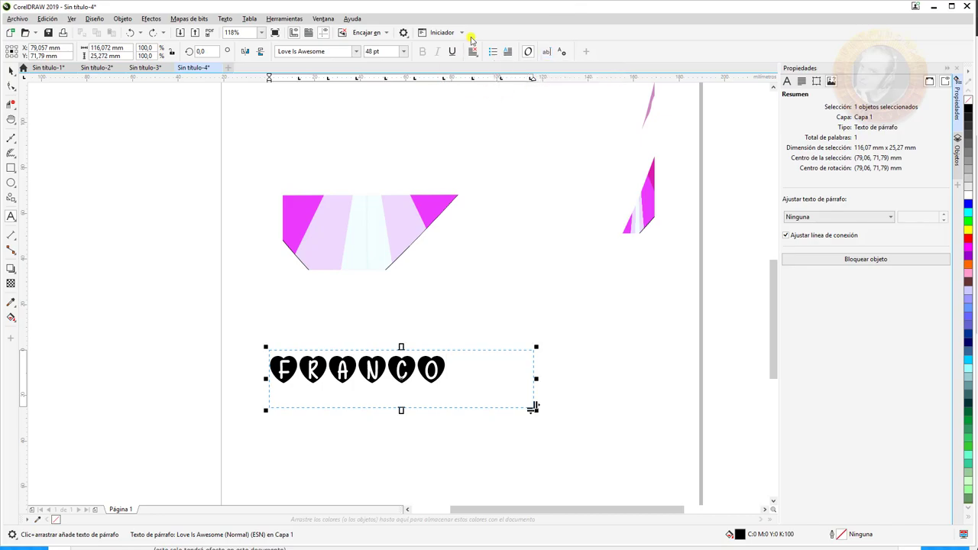
Center the name horizontally in its frame and select the whole word.
{"action": "left_click", "coordinate": [473, 51]}
{"action": "left_click", "coordinate": [497, 87]}
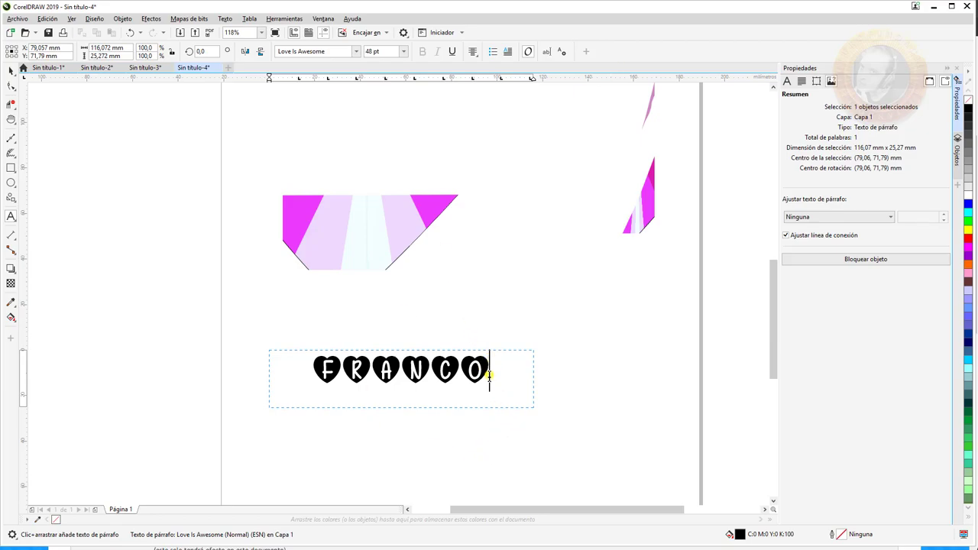
{"action": "double_click", "coordinate": [408, 372]}
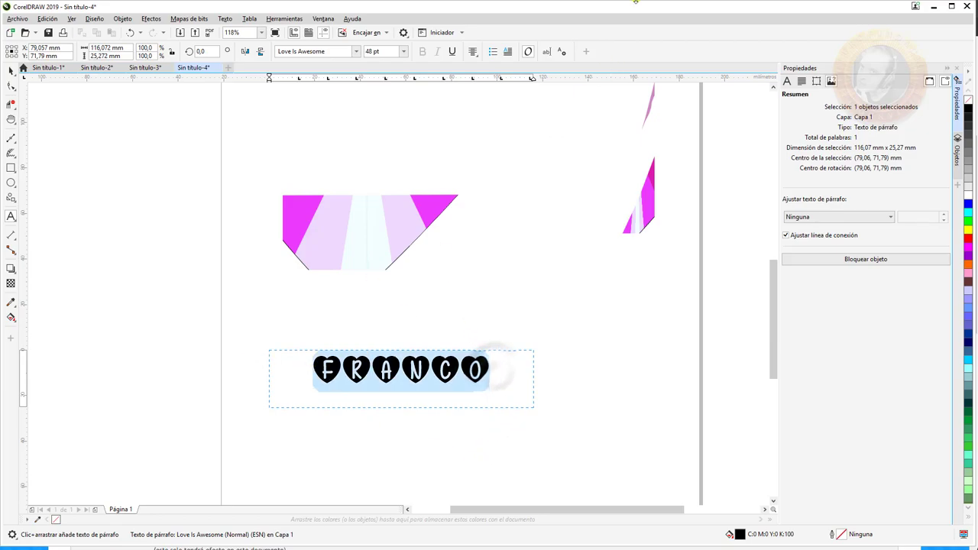
Try a drop cap on the selected word and undo it.
{"action": "left_click", "coordinate": [508, 51]}
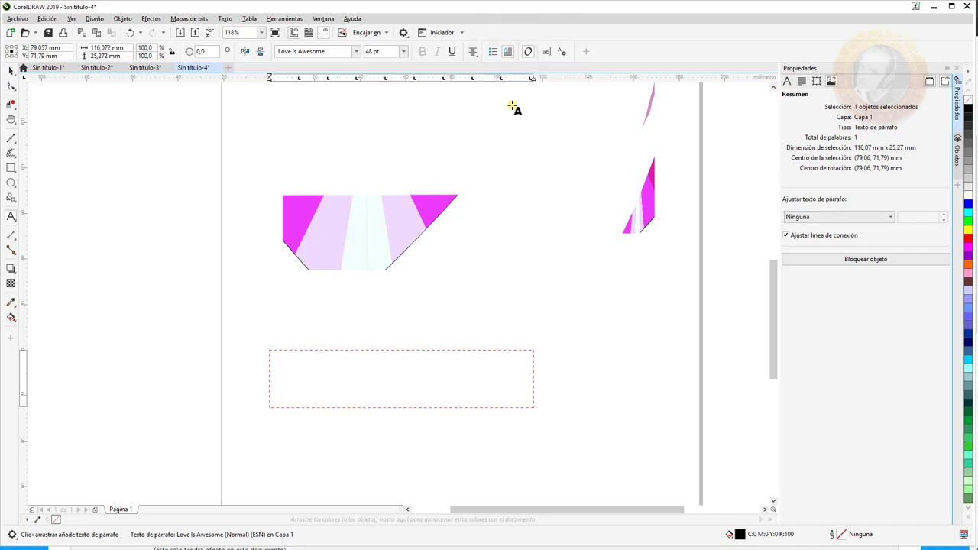
{"action": "key", "text": "ctrl+z"}
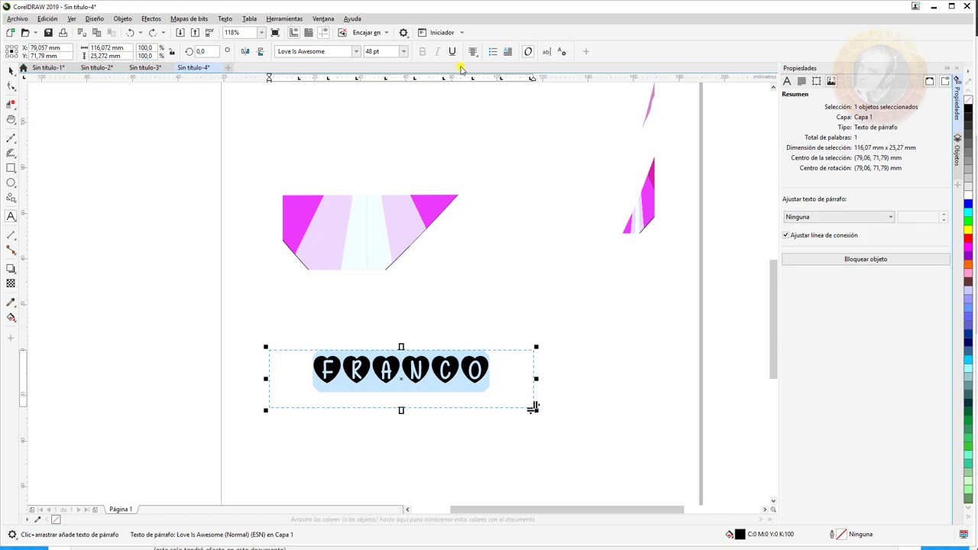
Set the character range spacing of the selected word to 55% in the character properties.
{"action": "left_click", "coordinate": [789, 83]}
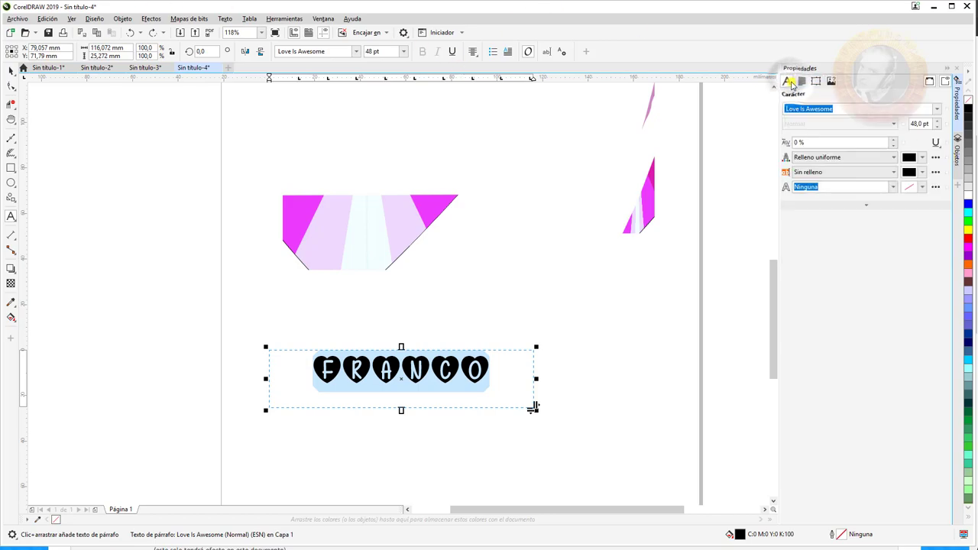
{"action": "left_click", "coordinate": [958, 101]}
{"action": "left_click", "coordinate": [958, 100]}
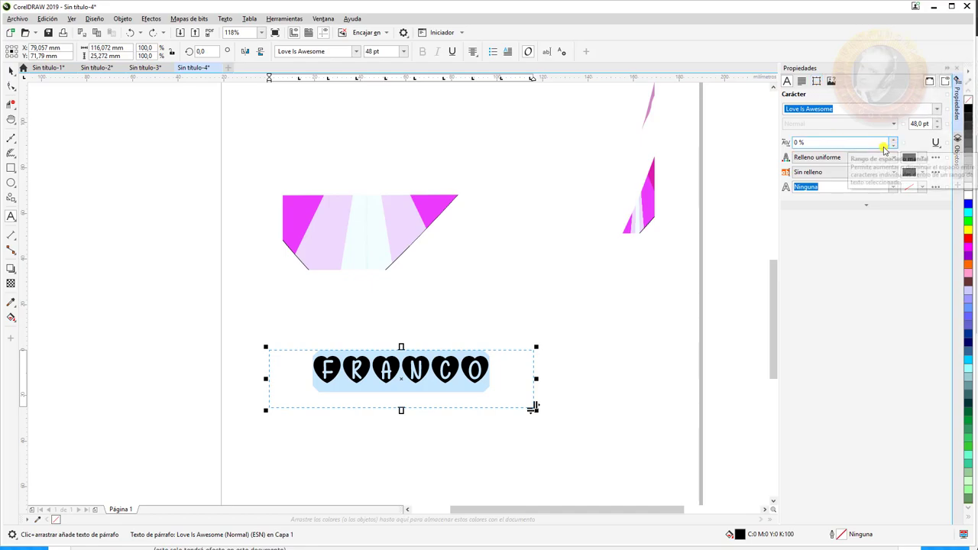
{"action": "left_click_drag", "start_coordinate": [893, 141], "coordinate": [895, 141]}
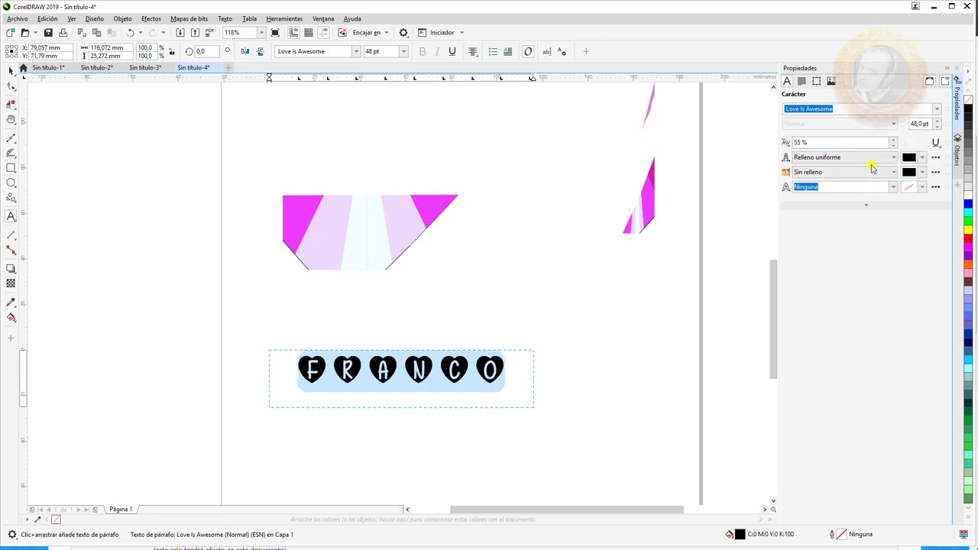
Fill the selected letters with a bitmap pattern and look over the available bitmap fills.
{"action": "left_click", "coordinate": [893, 158]}
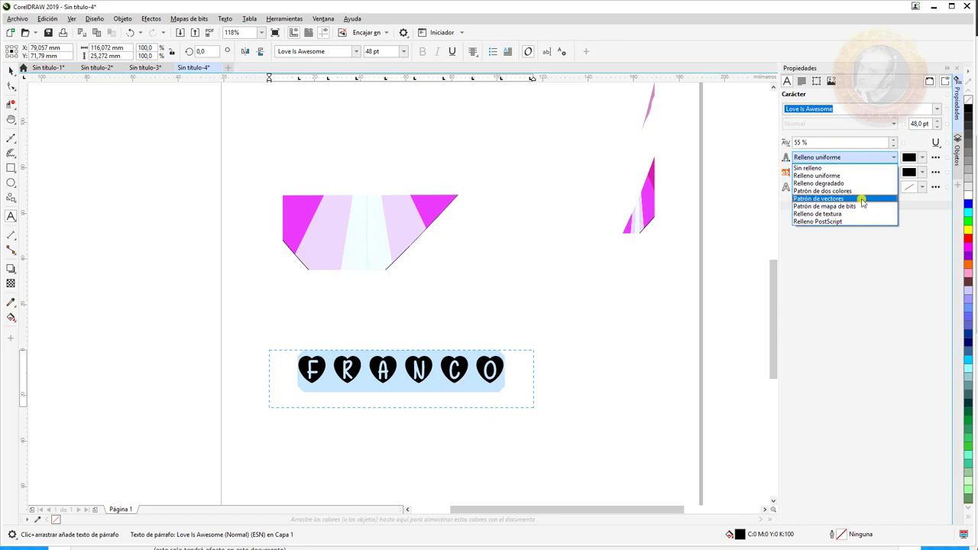
{"action": "left_click", "coordinate": [862, 206]}
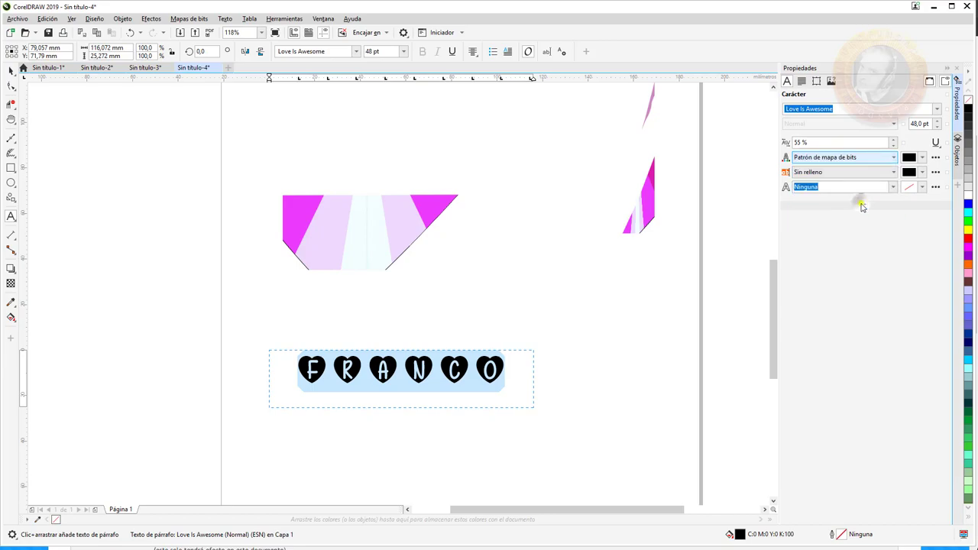
{"action": "left_click", "coordinate": [920, 158]}
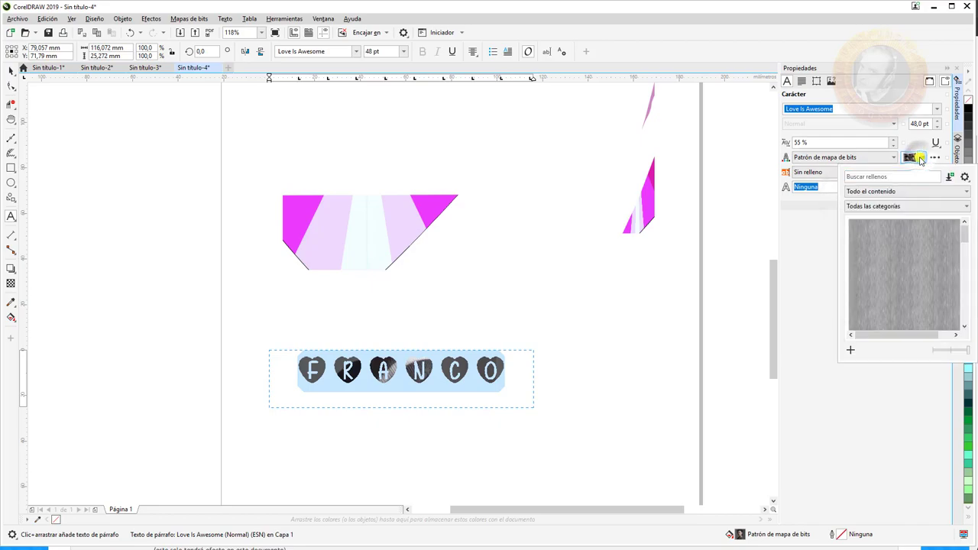
{"action": "left_click", "coordinate": [963, 177]}
{"action": "left_click", "coordinate": [963, 178]}
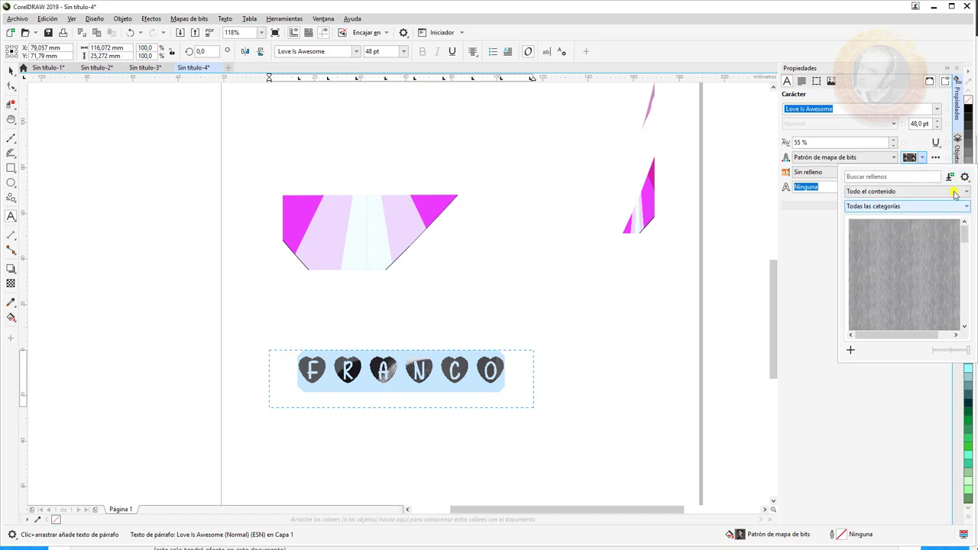
{"action": "left_click", "coordinate": [967, 182]}
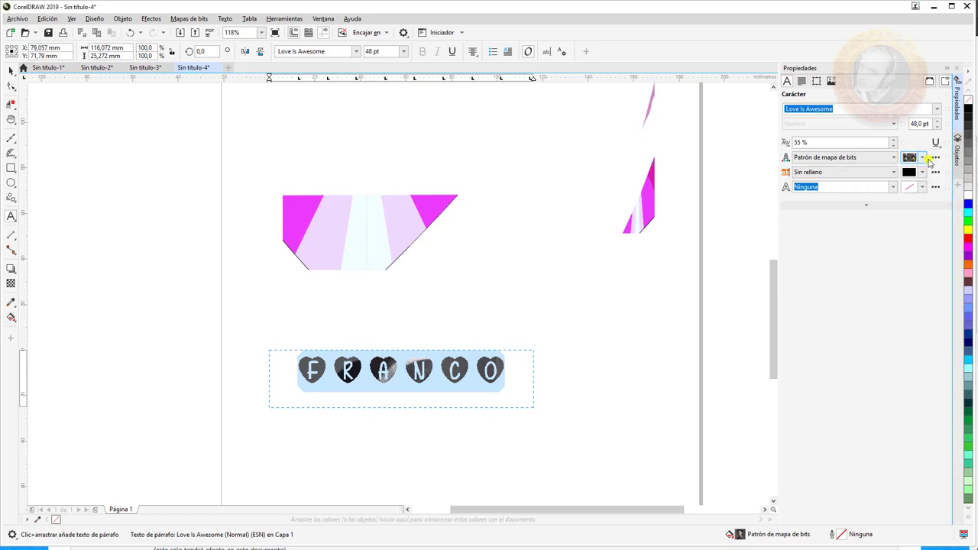
Edit the letters' bitmap pattern fill and import the man's portrait JPG from Documentos as its source image.
{"action": "left_click", "coordinate": [935, 157]}
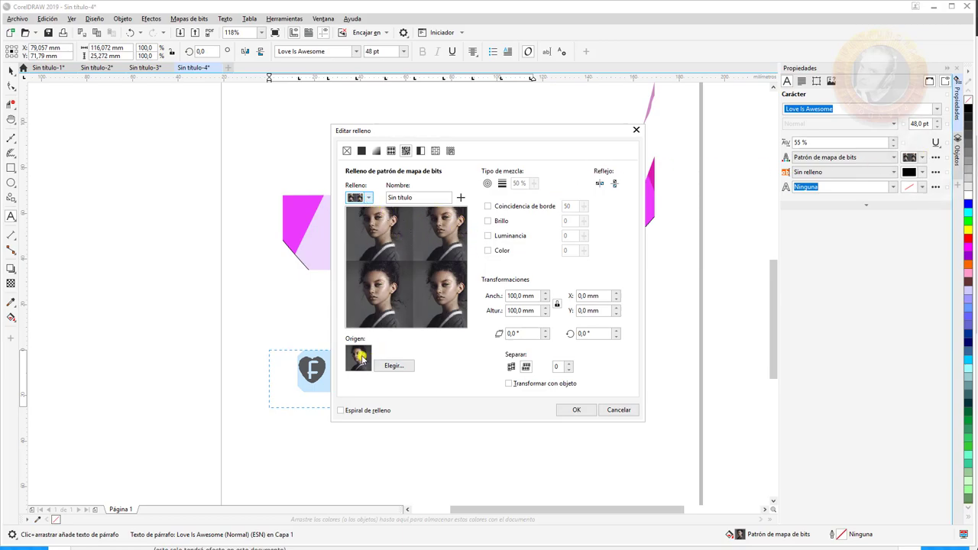
{"action": "left_click", "coordinate": [391, 366]}
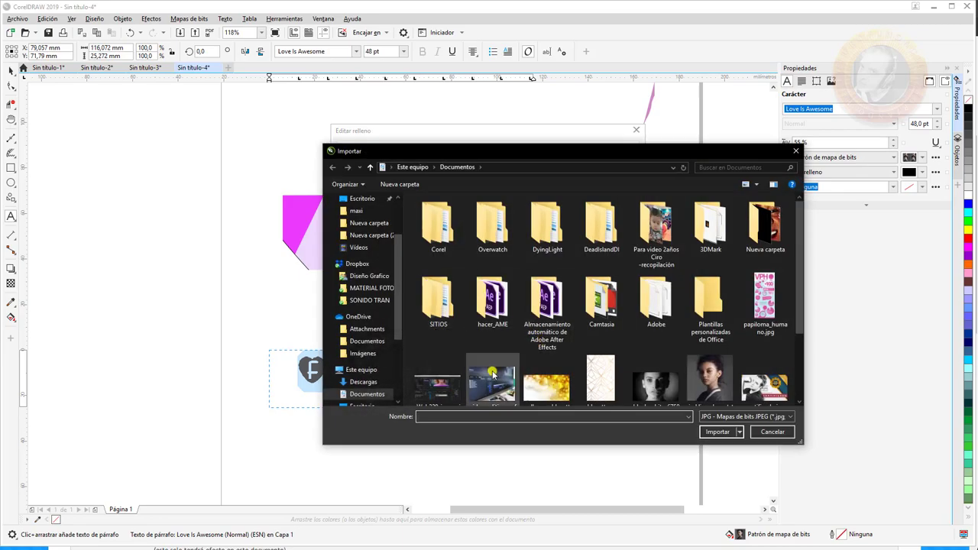
{"action": "scroll", "coordinate": [658, 378], "scroll_direction": "down", "scroll_amount": 3}
{"action": "left_click", "coordinate": [660, 359]}
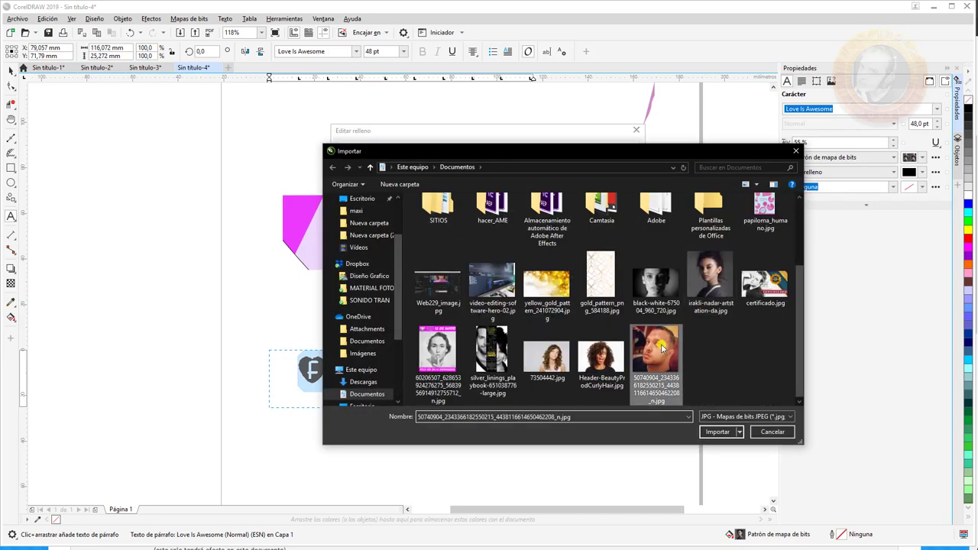
{"action": "double_click", "coordinate": [659, 353]}
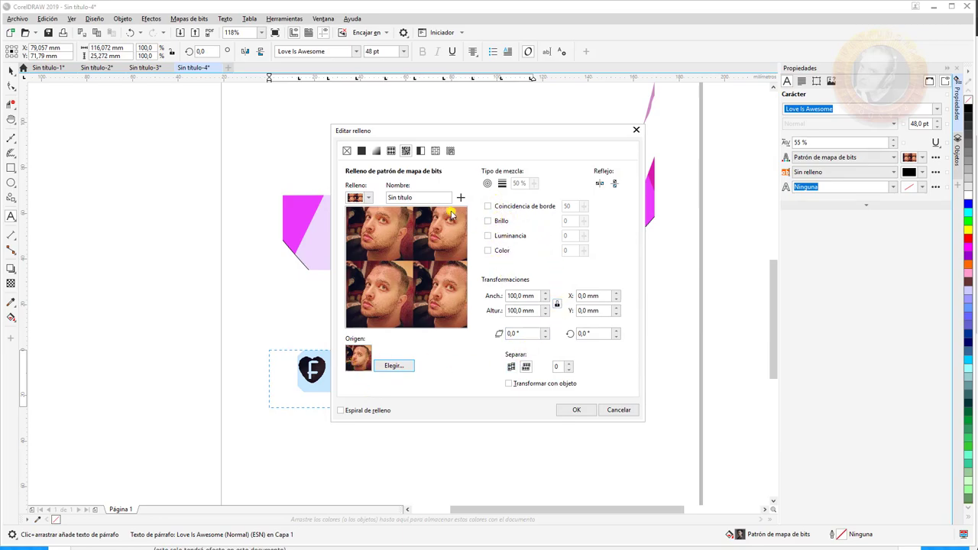
Enable the luminance adjustment of the bitmap pattern at 44 and apply the fill to the letters.
{"action": "left_click", "coordinate": [489, 237]}
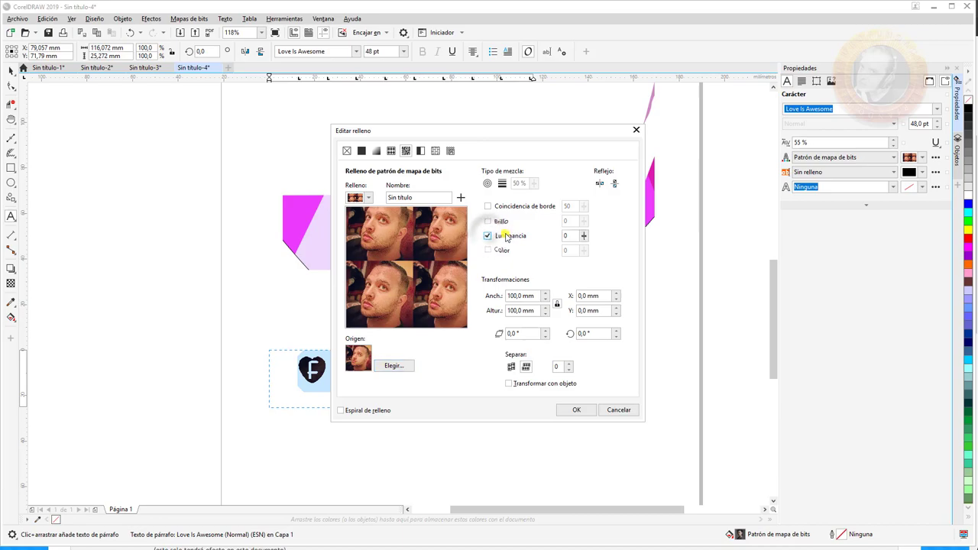
{"action": "left_click", "coordinate": [583, 236]}
{"action": "left_click_drag", "start_coordinate": [586, 253], "coordinate": [594, 250]}
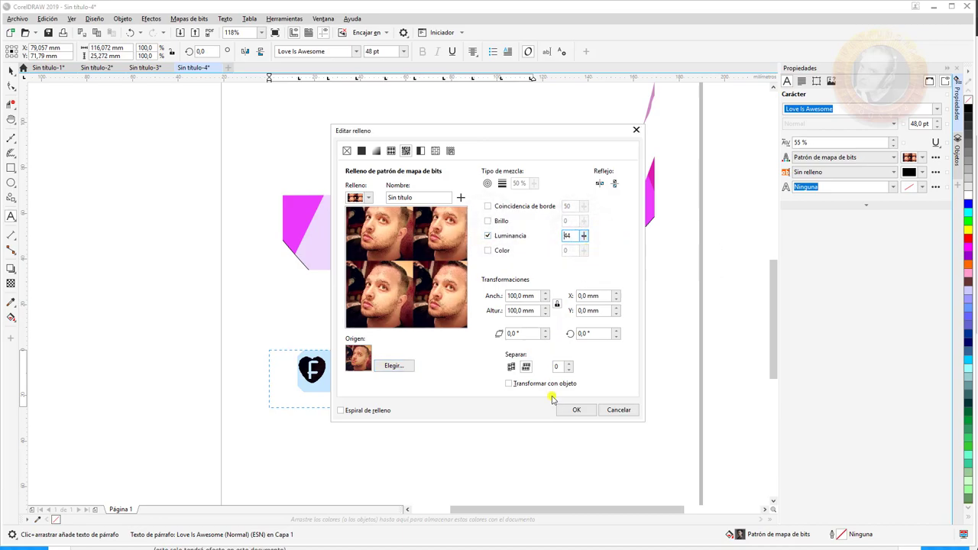
{"action": "left_click", "coordinate": [577, 409]}
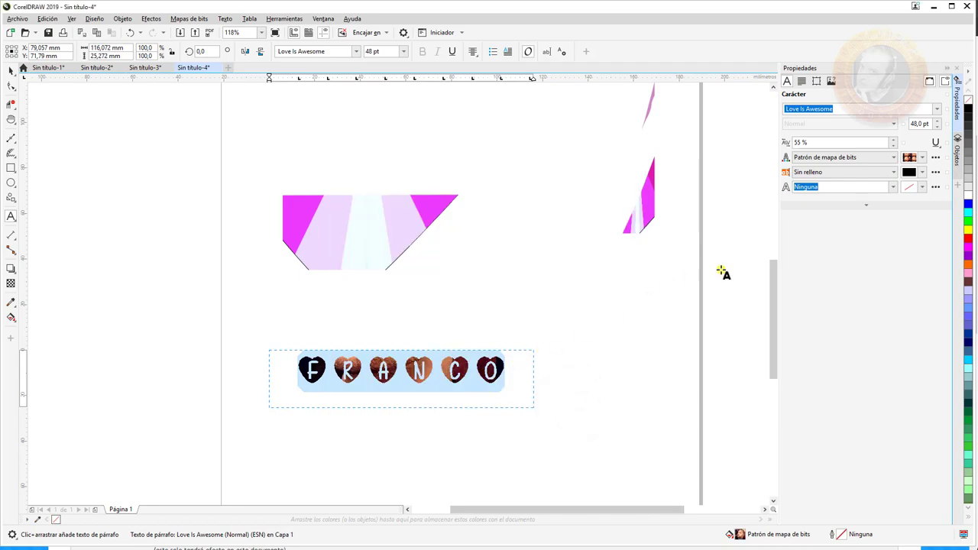
Change the letters' fill to a gradient and apply the white-to-magenta preset.
{"action": "left_click", "coordinate": [856, 157]}
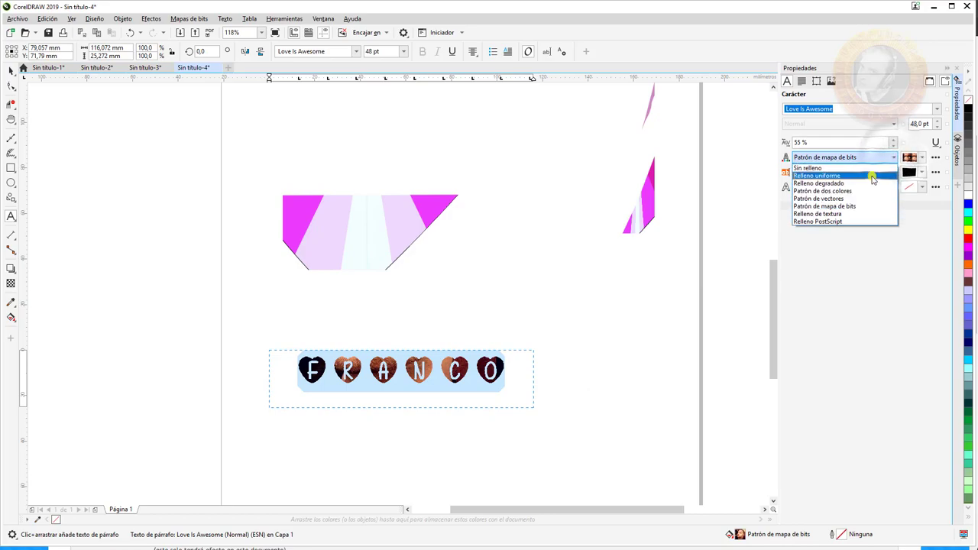
{"action": "left_click", "coordinate": [872, 183]}
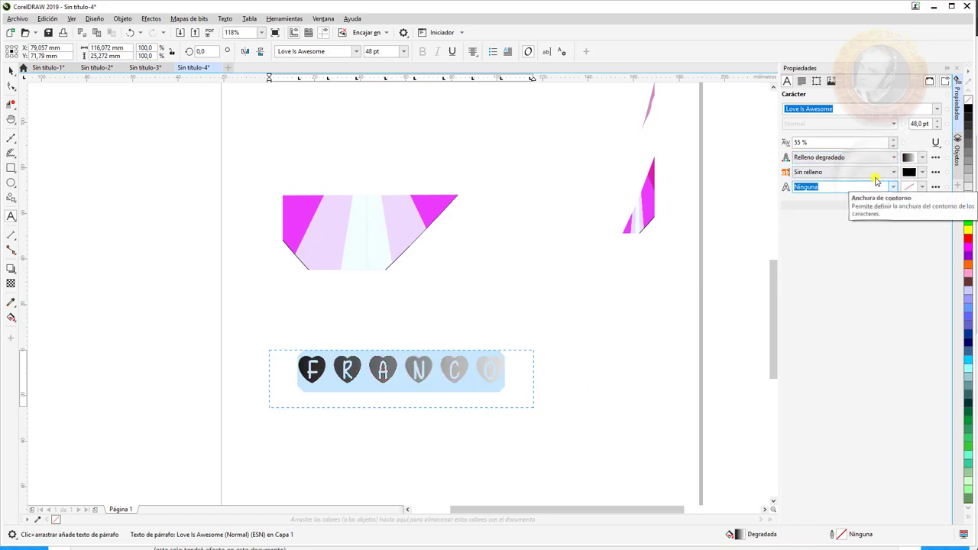
{"action": "left_click", "coordinate": [922, 157]}
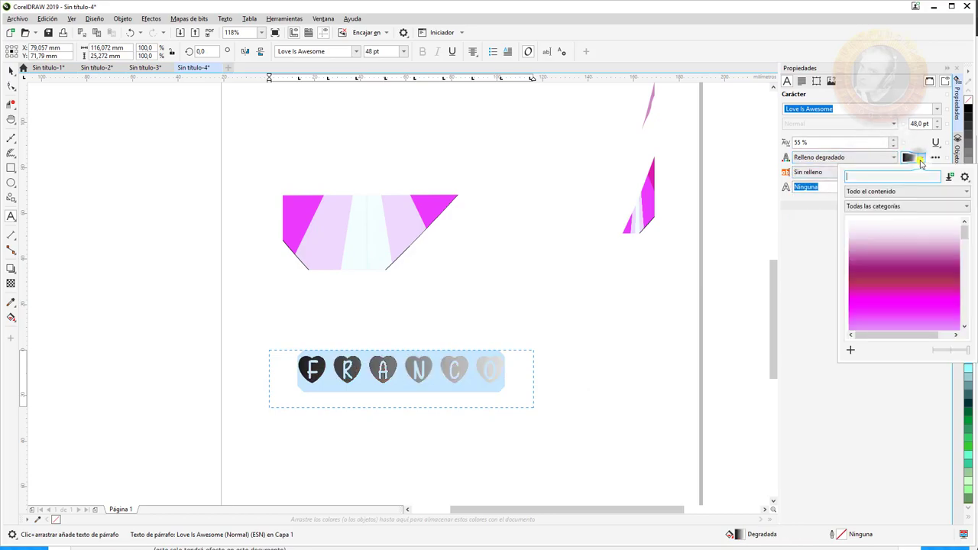
{"action": "left_click", "coordinate": [914, 247]}
{"action": "left_click", "coordinate": [909, 426]}
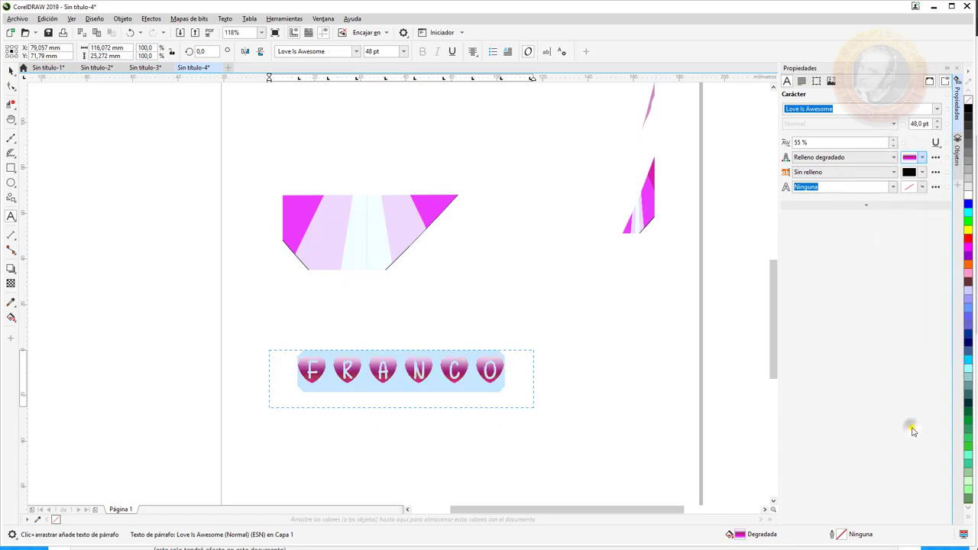
Give the selected letters a black uniform background fill and remove the fill of the characters themselves.
{"action": "left_click", "coordinate": [851, 172]}
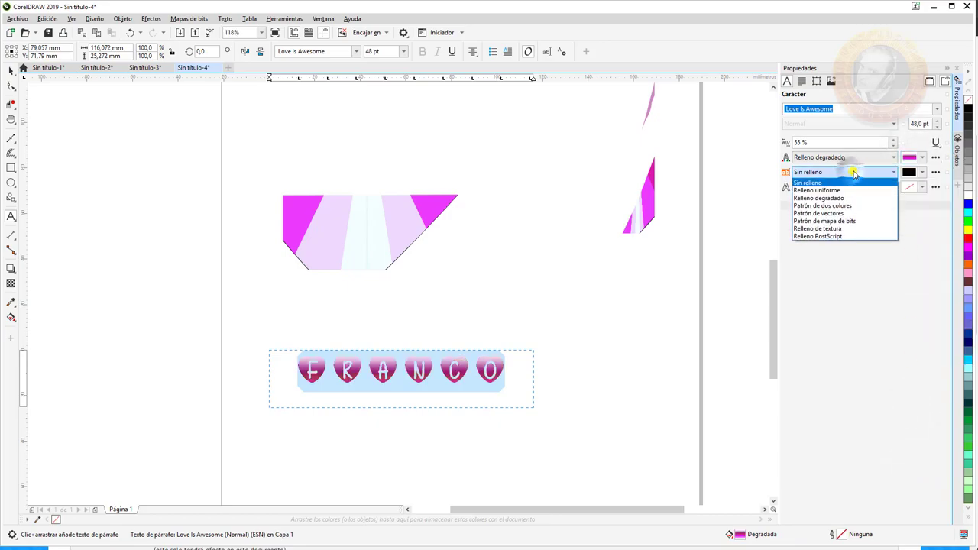
{"action": "left_click", "coordinate": [856, 190]}
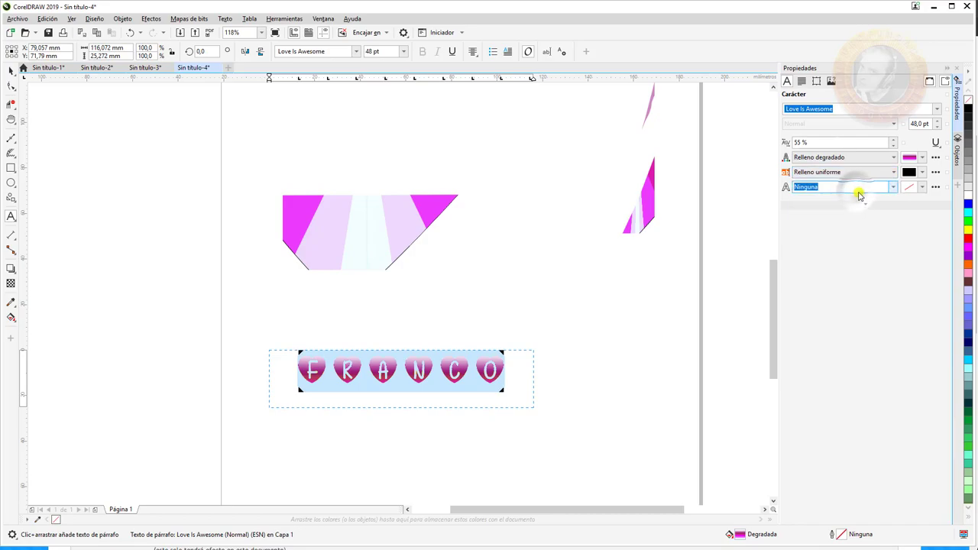
{"action": "left_click", "coordinate": [865, 175]}
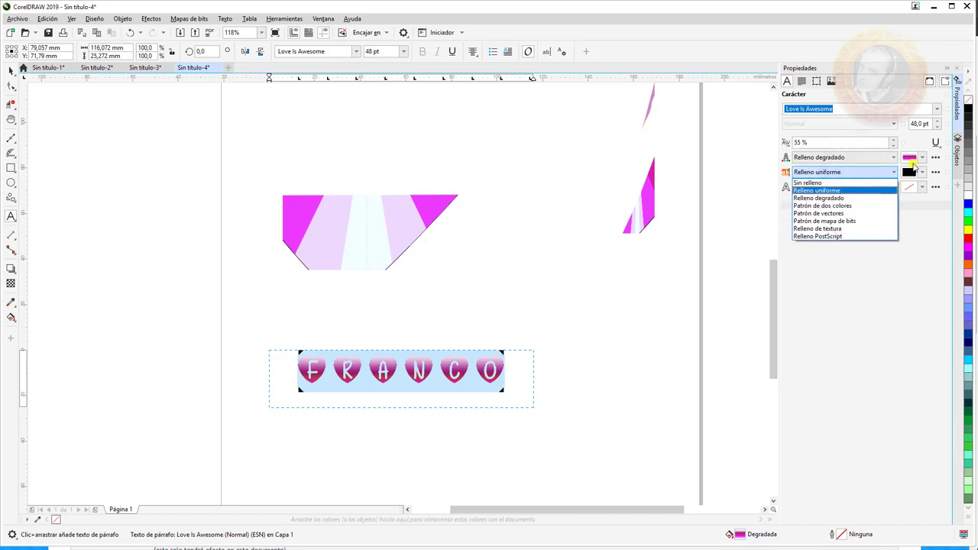
{"action": "left_click", "coordinate": [821, 186]}
{"action": "left_click", "coordinate": [892, 157]}
{"action": "left_click", "coordinate": [885, 171]}
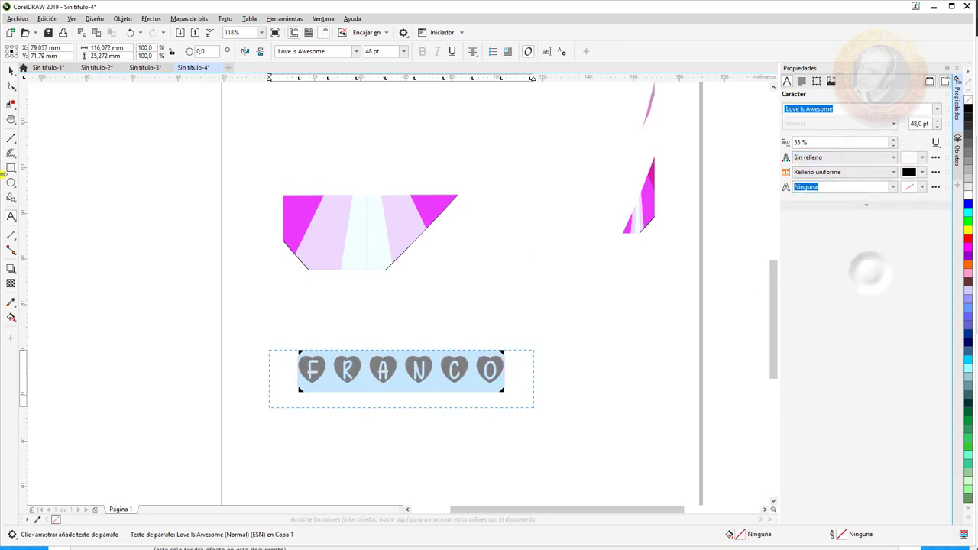
Select the paragraph text as an object, give its letters a uniform fill and set their outline width to 24 pt.
{"action": "left_click", "coordinate": [12, 70]}
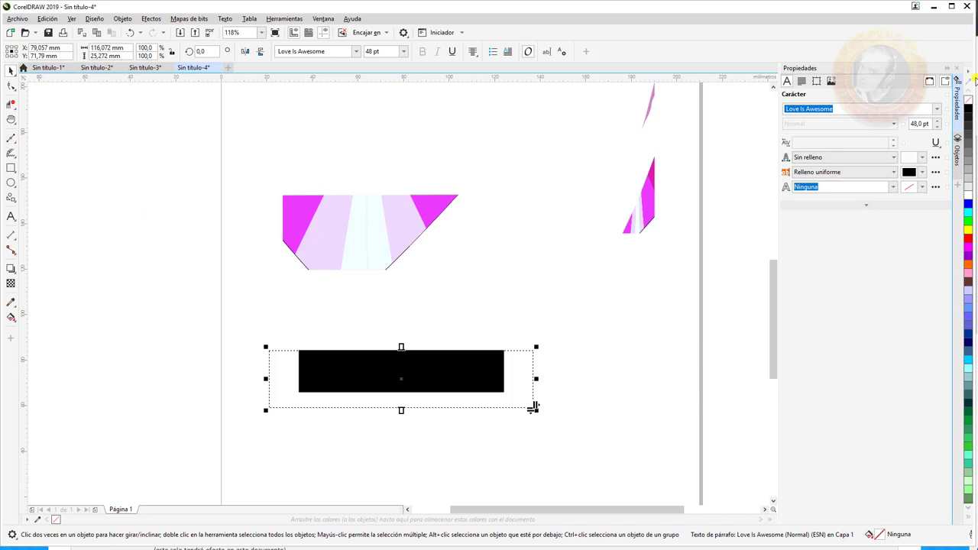
{"action": "left_click", "coordinate": [892, 159]}
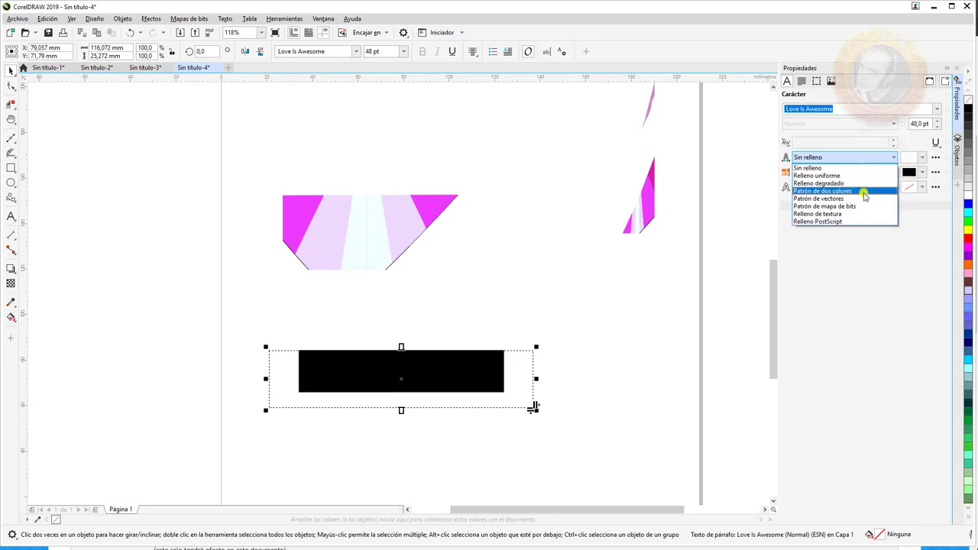
{"action": "left_click", "coordinate": [860, 175]}
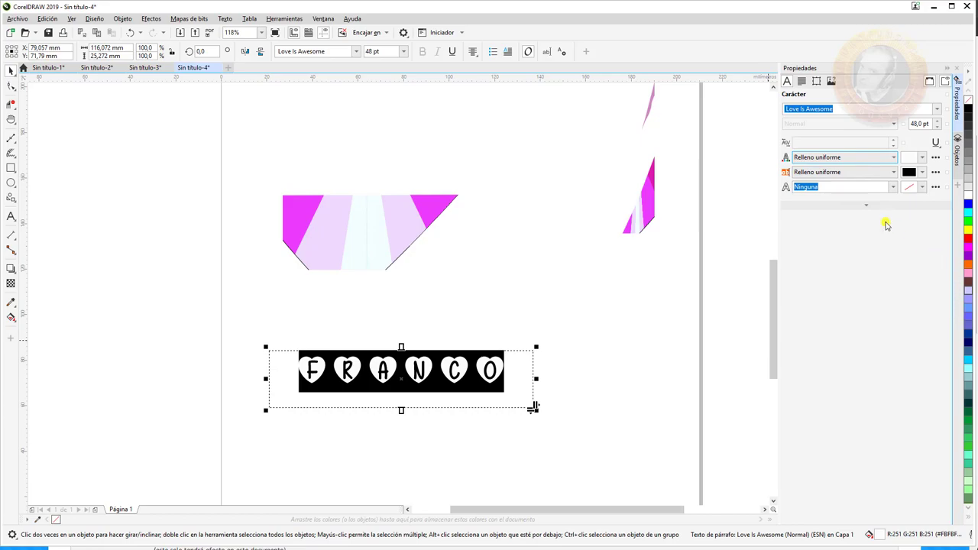
{"action": "left_click", "coordinate": [898, 187]}
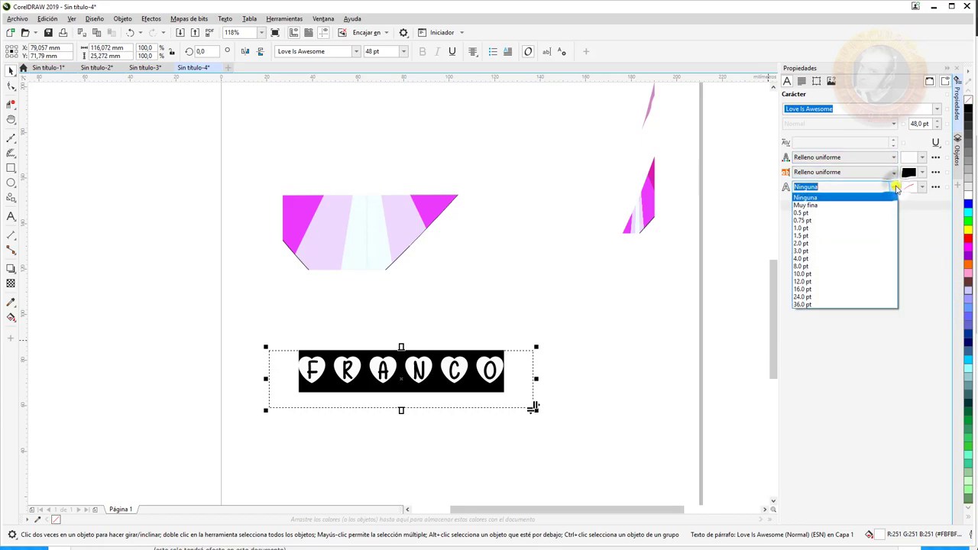
{"action": "left_click", "coordinate": [867, 296]}
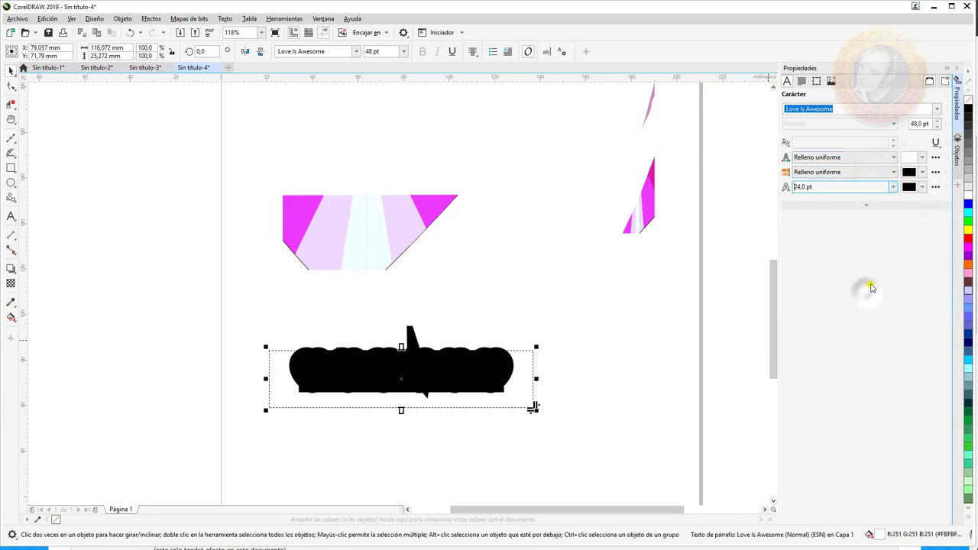
Remove the text's background fill and the fill of its letters.
{"action": "left_click", "coordinate": [923, 173]}
{"action": "left_click", "coordinate": [896, 175]}
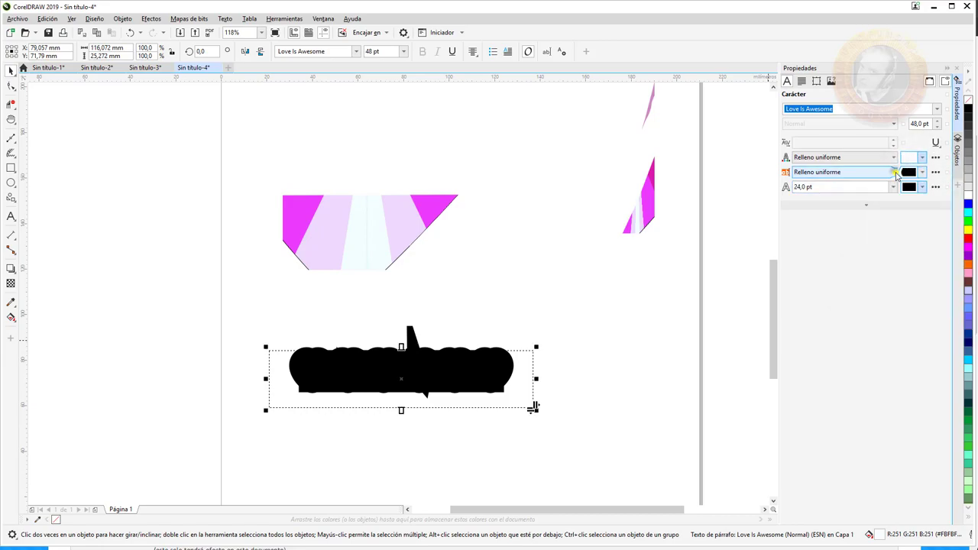
{"action": "left_click", "coordinate": [894, 173]}
{"action": "left_click", "coordinate": [873, 184]}
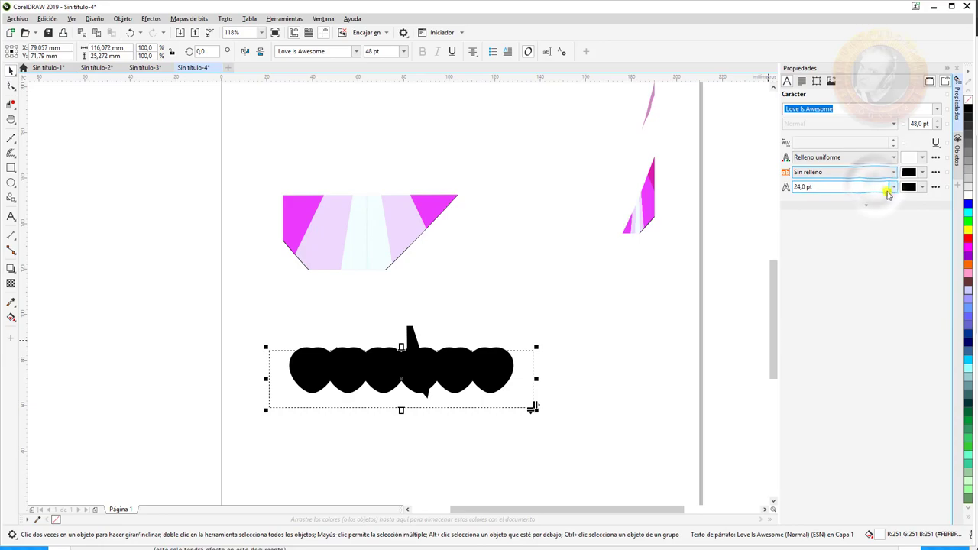
{"action": "left_click", "coordinate": [890, 156]}
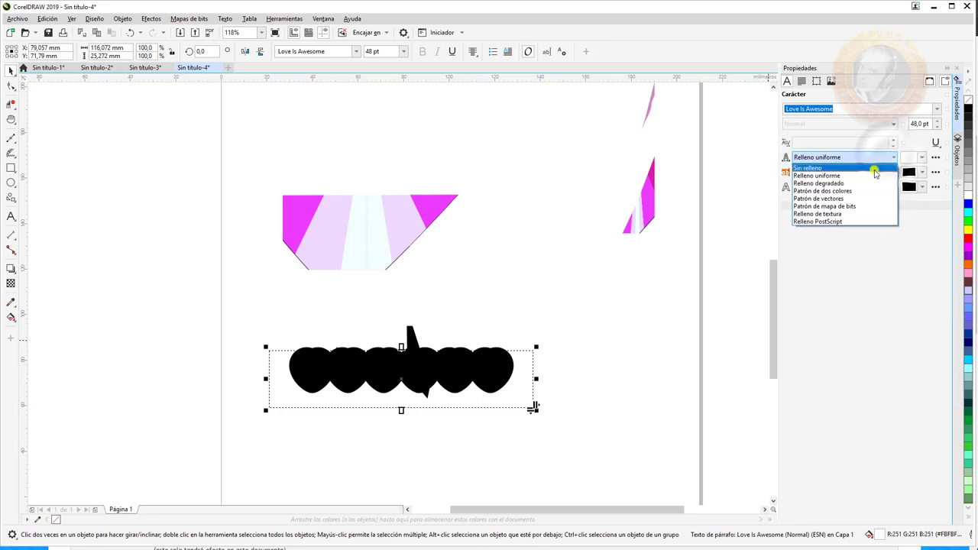
{"action": "left_click", "coordinate": [874, 168]}
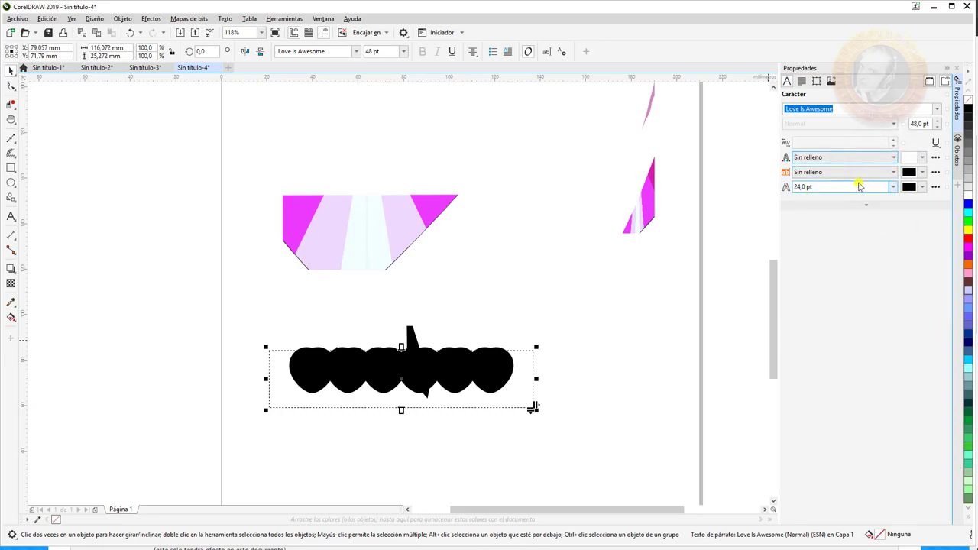
Try the hairline (Muy fina) outline on the letters and settle on an outline width of 0.75 pt.
{"action": "left_click", "coordinate": [890, 188]}
{"action": "left_click", "coordinate": [867, 202]}
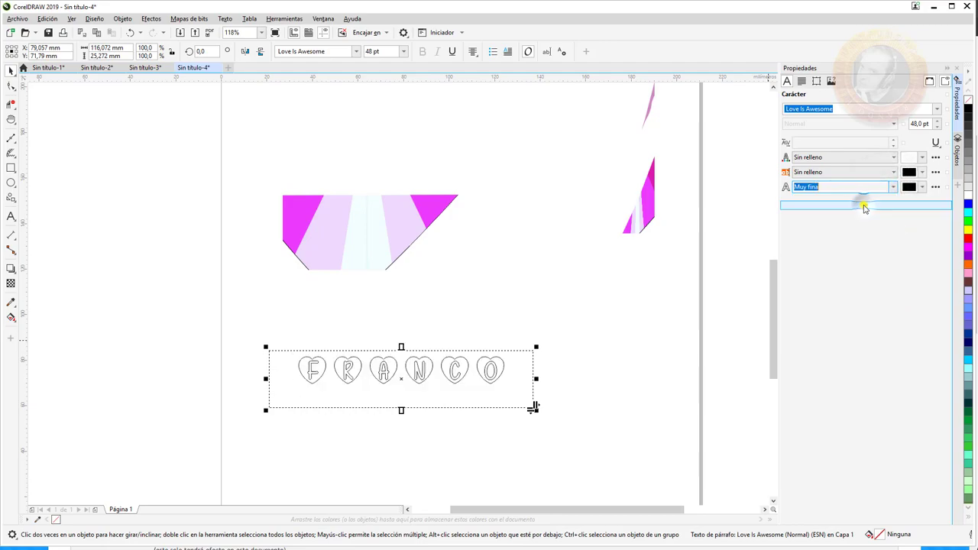
{"action": "left_click", "coordinate": [893, 187]}
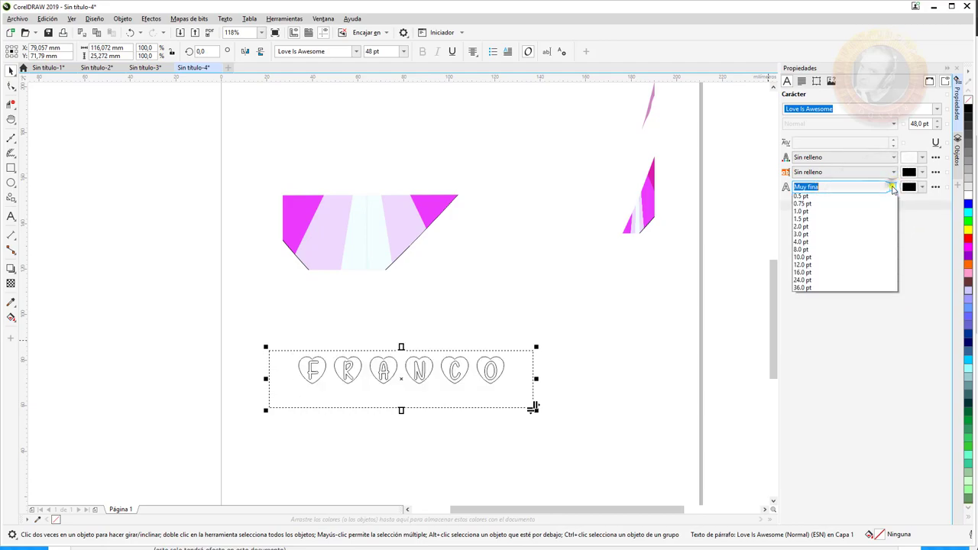
{"action": "left_click", "coordinate": [878, 212]}
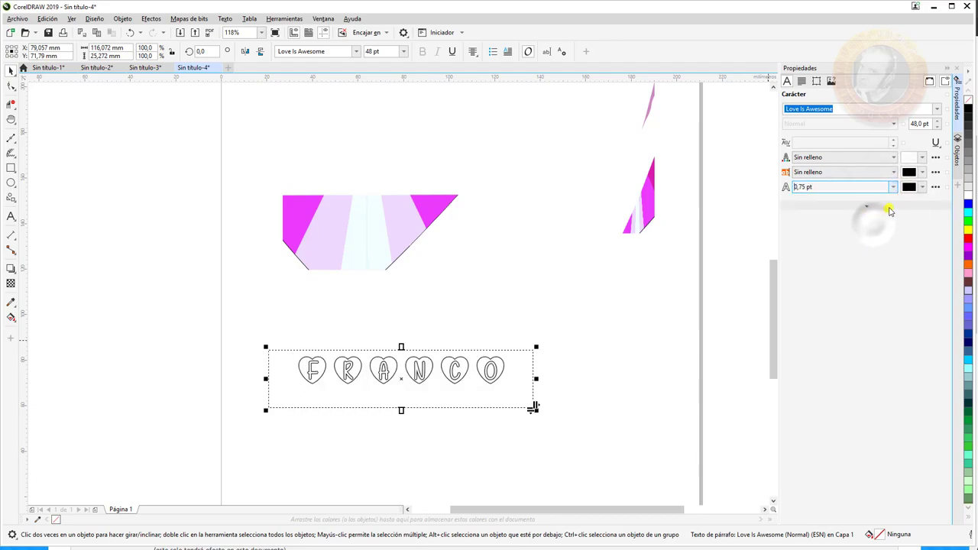
Look over the letters' outline colour and outline pen settings, leaving them without applying anything.
{"action": "left_click", "coordinate": [922, 187]}
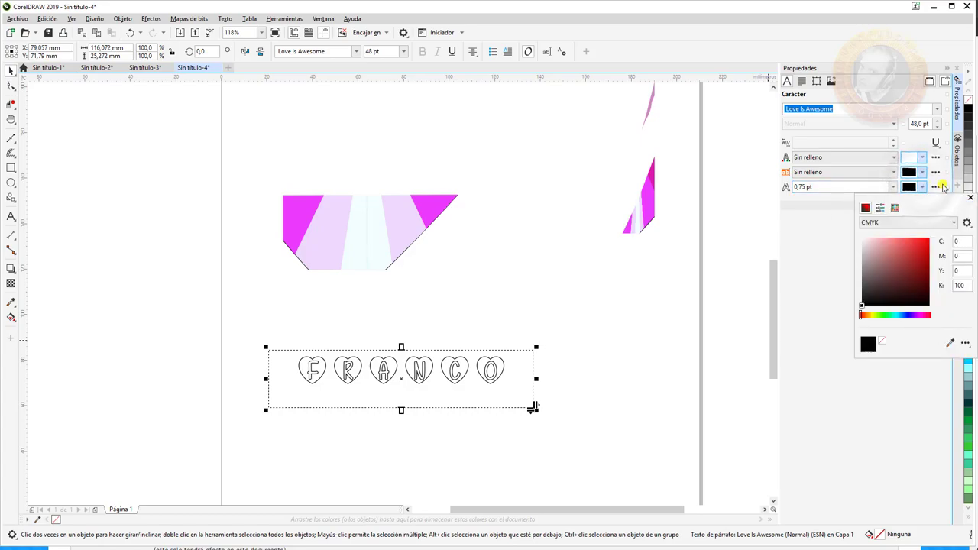
{"action": "left_click", "coordinate": [935, 187]}
{"action": "left_click", "coordinate": [935, 187]}
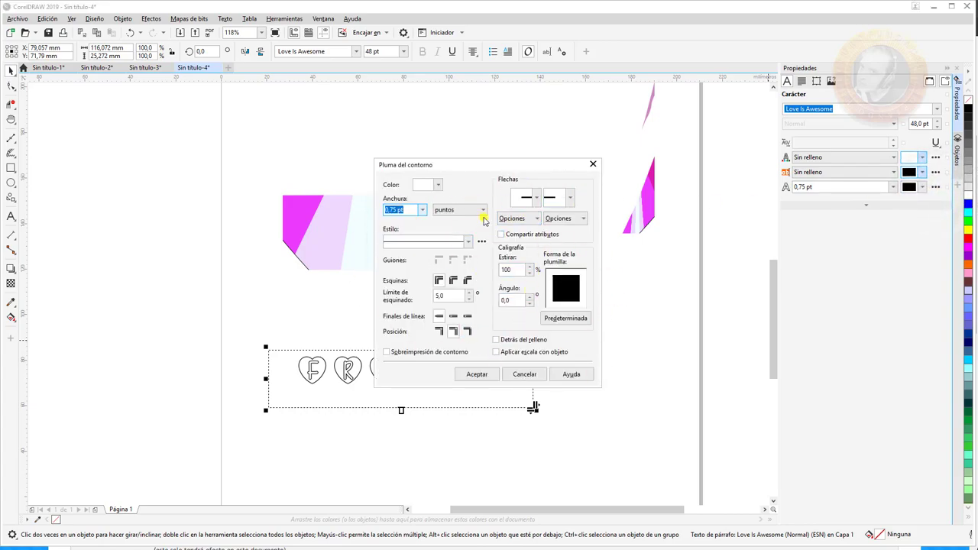
{"action": "left_click", "coordinate": [526, 375]}
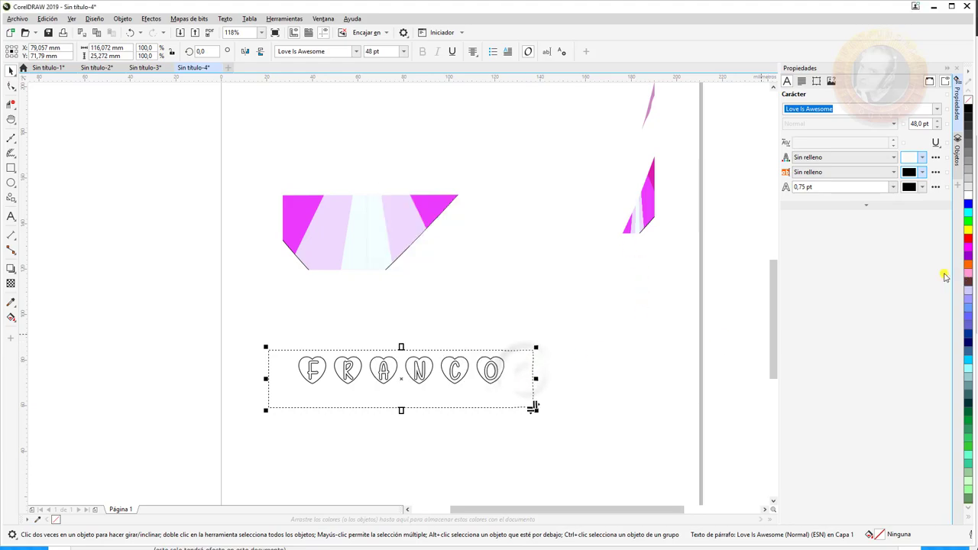
Fill the letters with a vector pattern.
{"action": "left_click", "coordinate": [886, 157]}
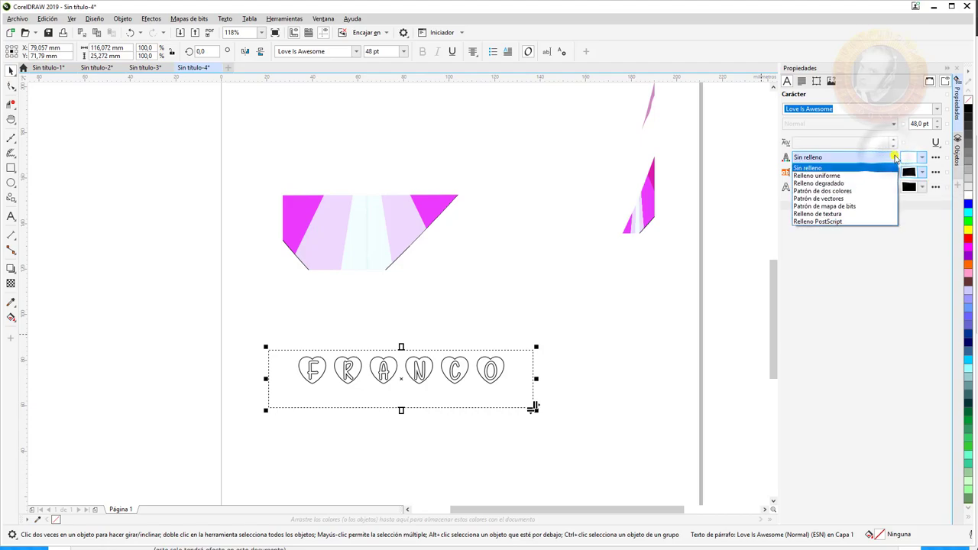
{"action": "left_click", "coordinate": [870, 198]}
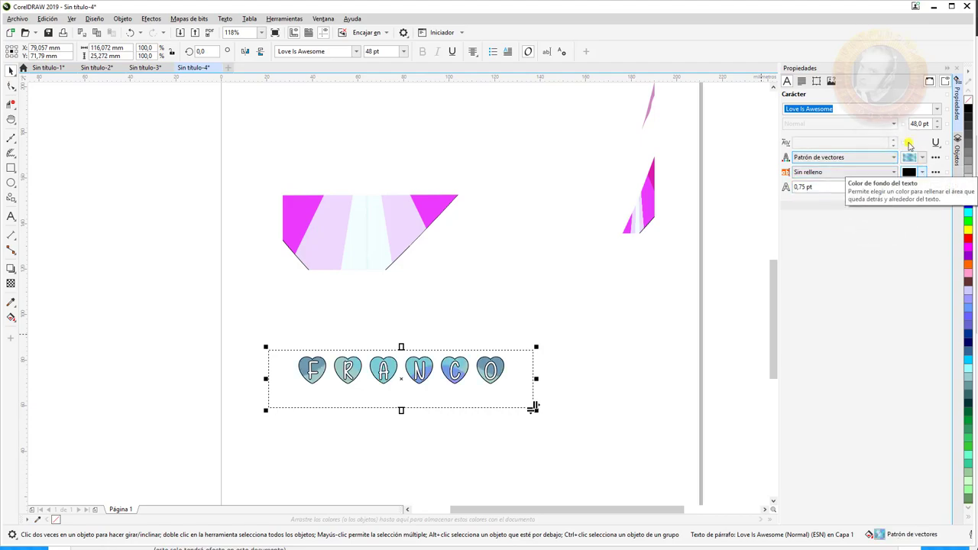
Look over the paragraph properties and give the text frame a dark red background colour, C0 M42 Y42 K41.
{"action": "left_click", "coordinate": [801, 81]}
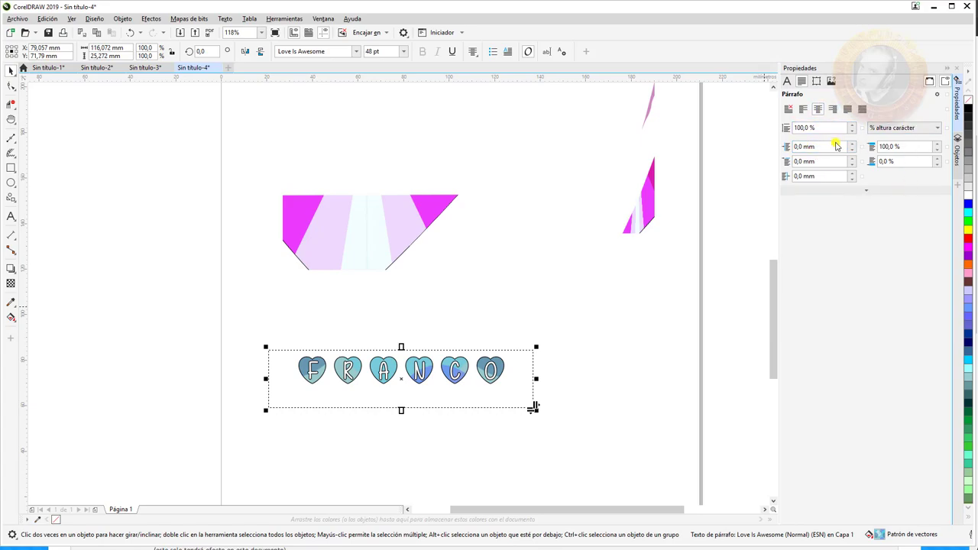
{"action": "left_click", "coordinate": [819, 83]}
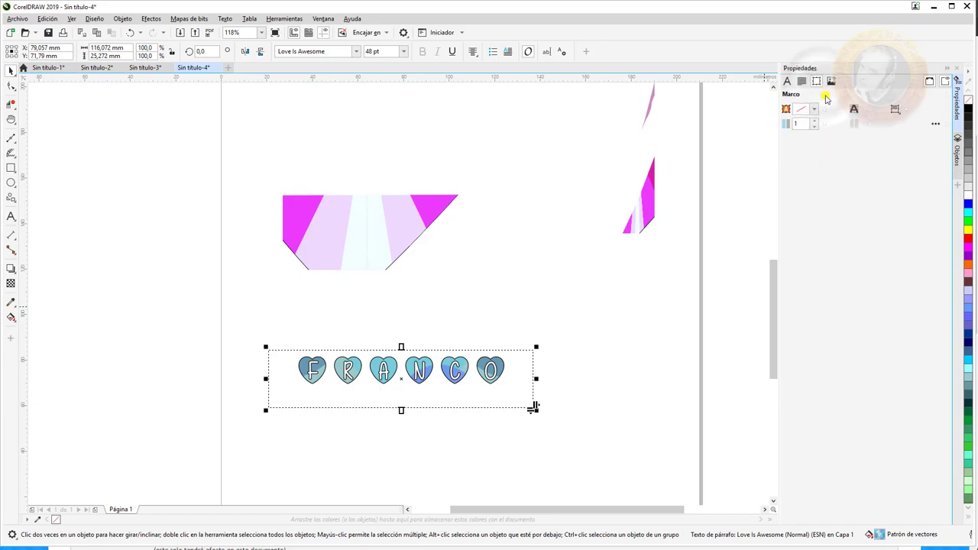
{"action": "left_click", "coordinate": [814, 110]}
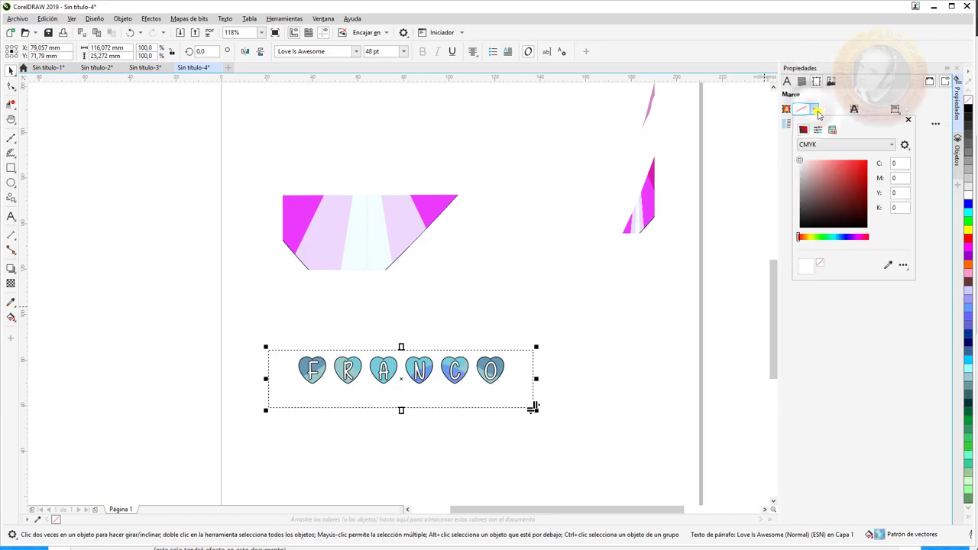
{"action": "left_click", "coordinate": [848, 187]}
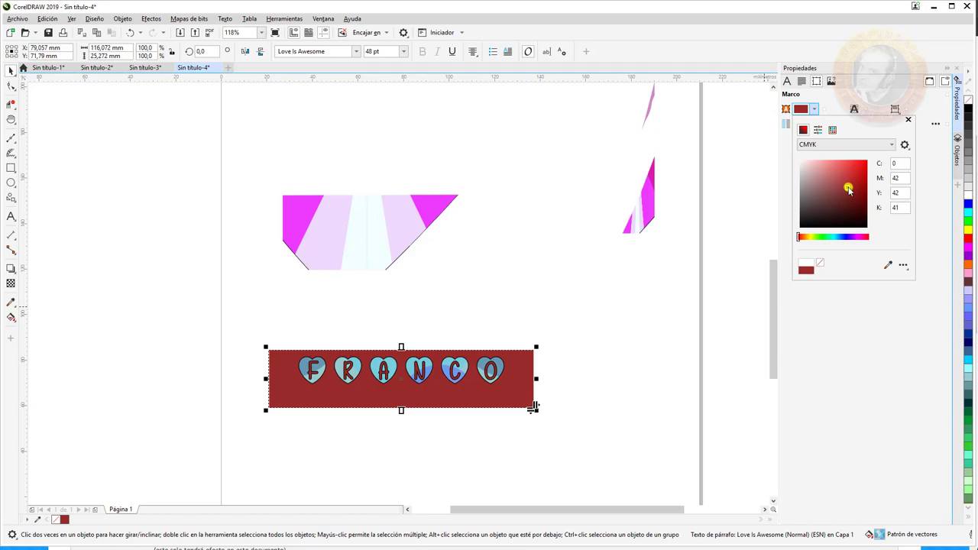
{"action": "left_click", "coordinate": [870, 410]}
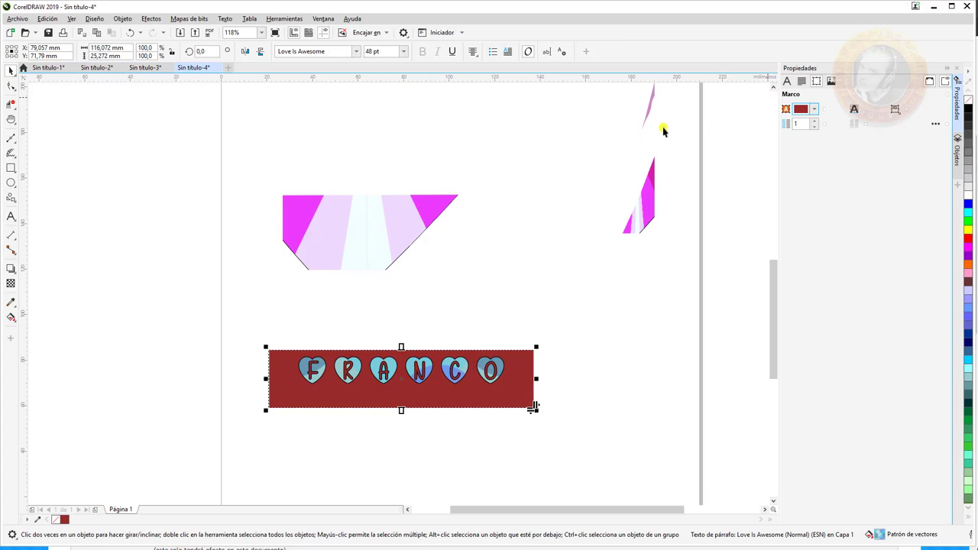
Set the text frame's background colour to white, with all CMYK values at 0.
{"action": "left_click", "coordinate": [811, 110]}
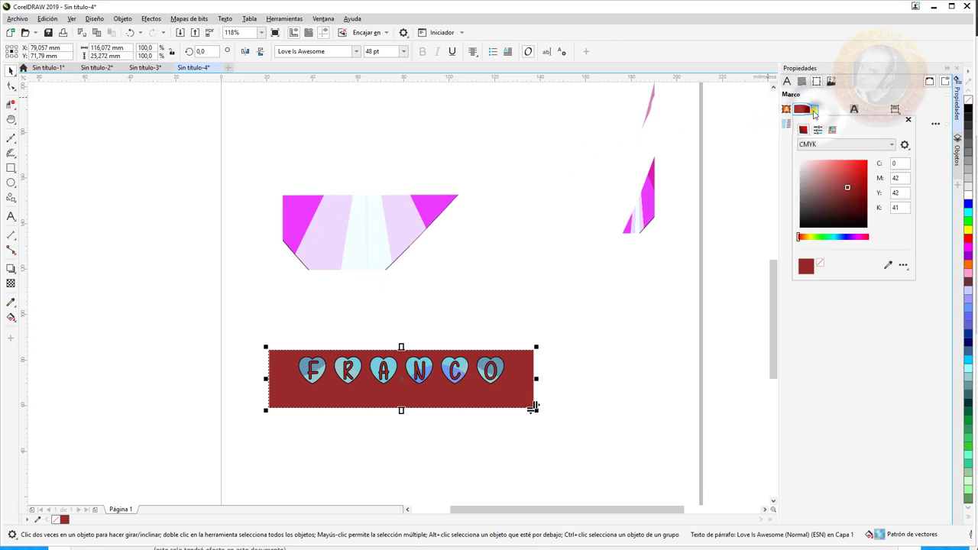
{"action": "left_click", "coordinate": [811, 110]}
{"action": "left_click", "coordinate": [810, 110]}
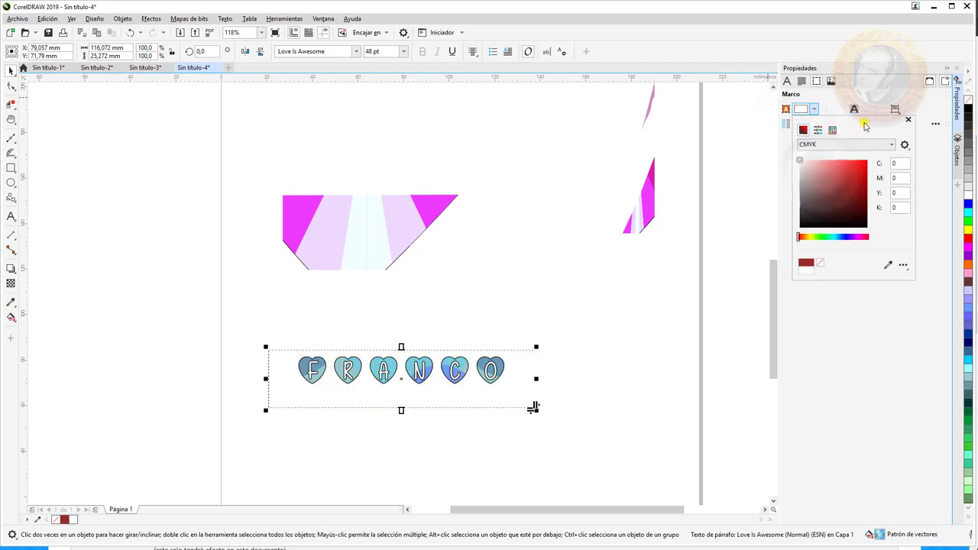
{"action": "left_click", "coordinate": [947, 193]}
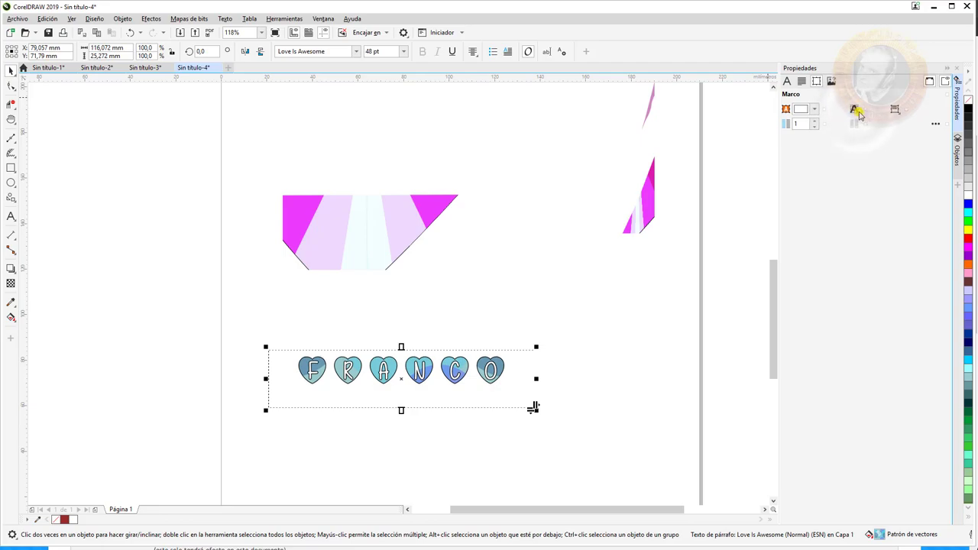
Centre the text vertically in its frame and try two columns before returning to a single column.
{"action": "left_click", "coordinate": [895, 110]}
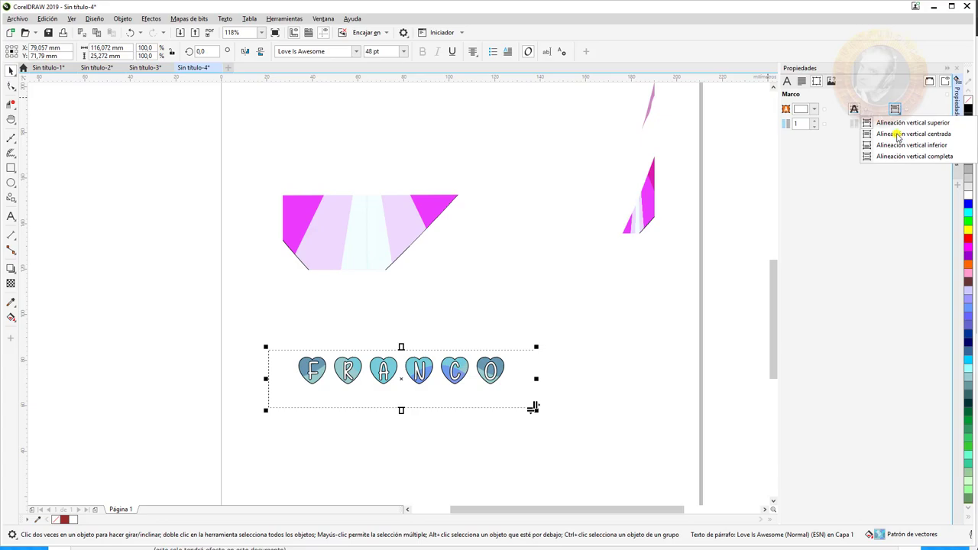
{"action": "left_click", "coordinate": [900, 135]}
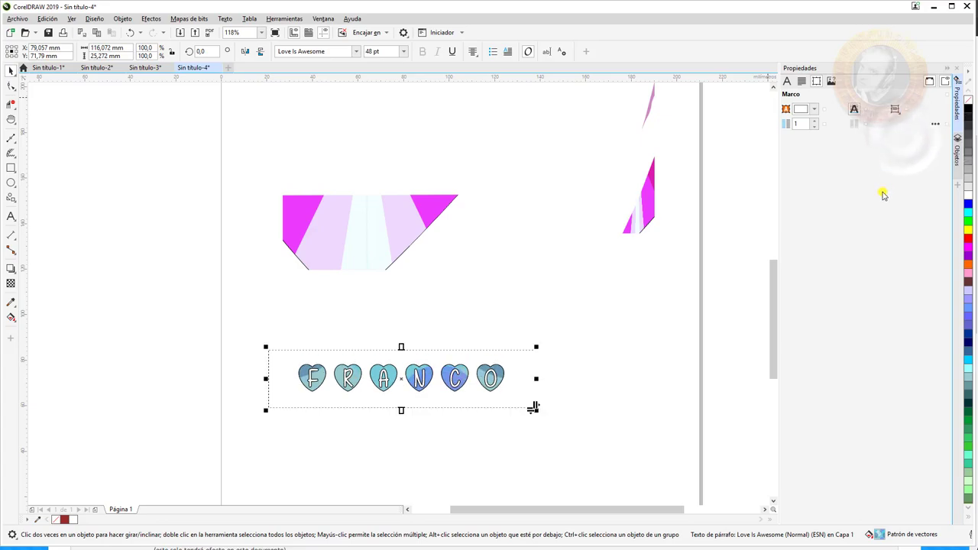
{"action": "left_click", "coordinate": [814, 127]}
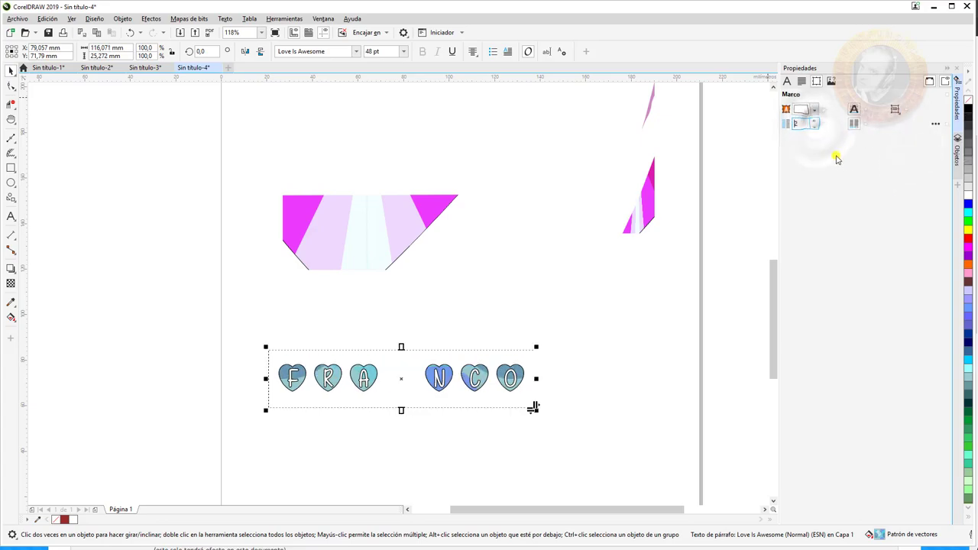
{"action": "left_click", "coordinate": [815, 126]}
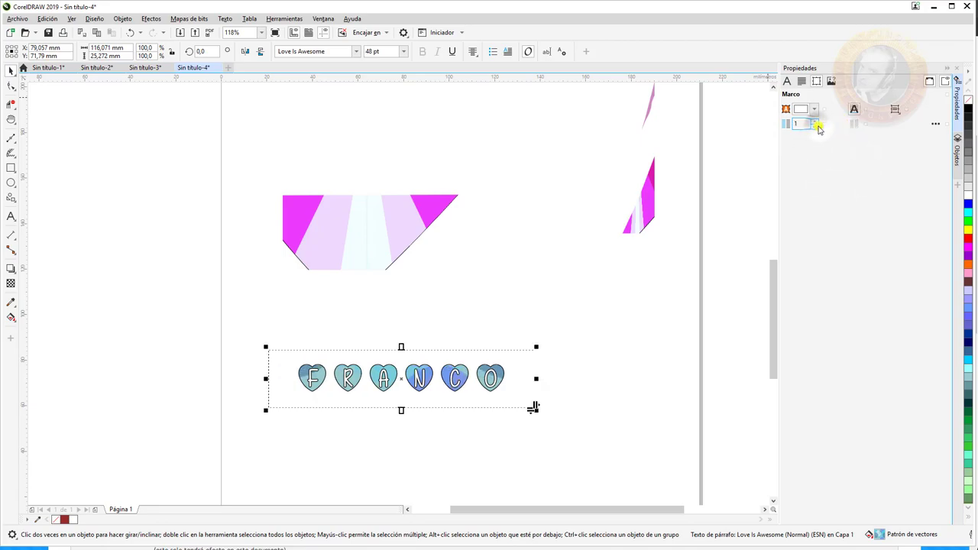
Draw a table of 3 rows and 4 columns, about 94 by 71 mm, above the text frame with the Table tool.
{"action": "left_click", "coordinate": [11, 218]}
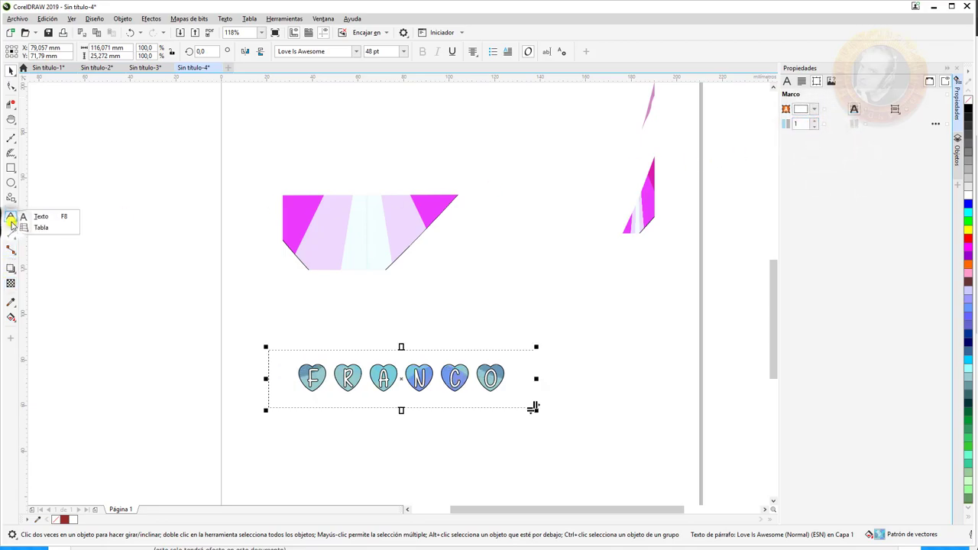
{"action": "left_click", "coordinate": [47, 226]}
{"action": "left_click_drag", "start_coordinate": [479, 133], "coordinate": [695, 296]}
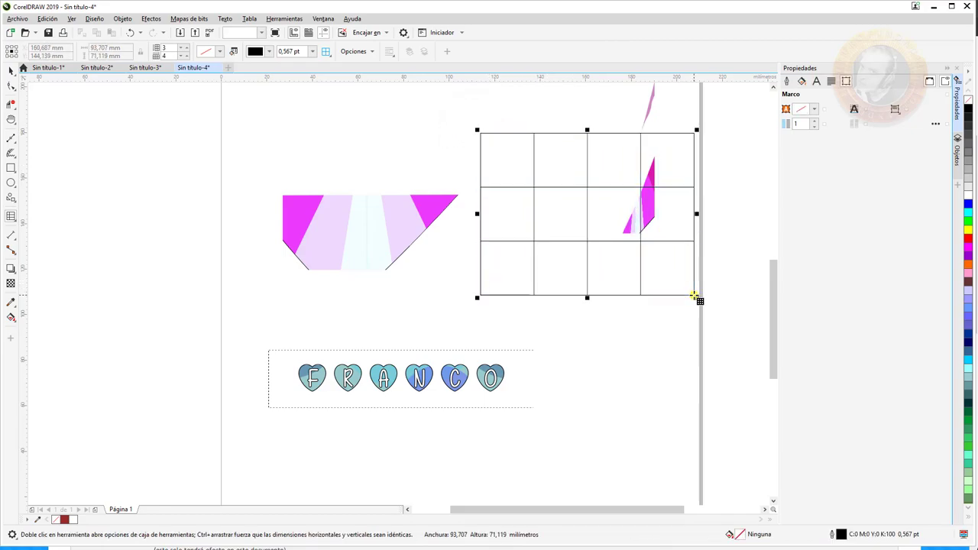
Fill the table with a black-to-white gradient and make its outer border white.
{"action": "left_click", "coordinate": [801, 81]}
{"action": "left_click", "coordinate": [818, 109]}
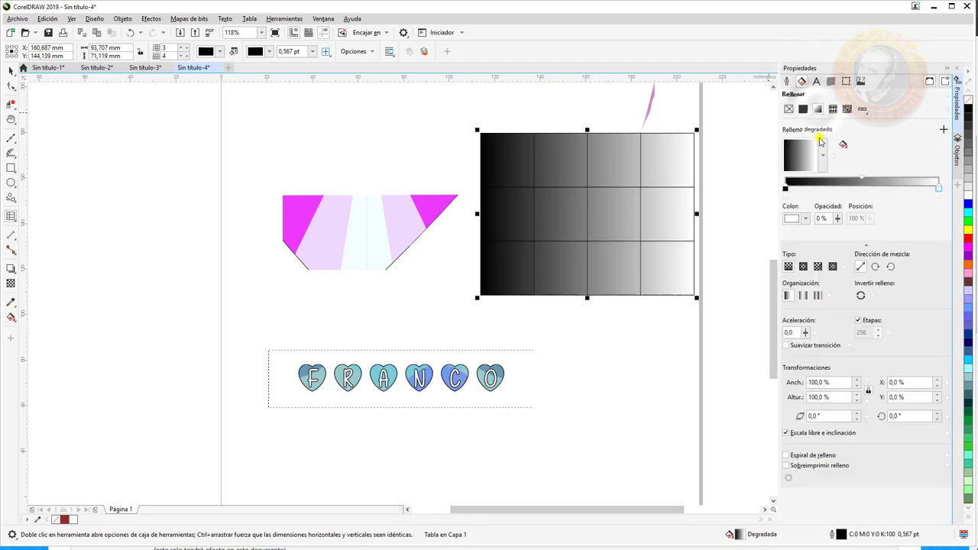
{"action": "left_click", "coordinate": [789, 81]}
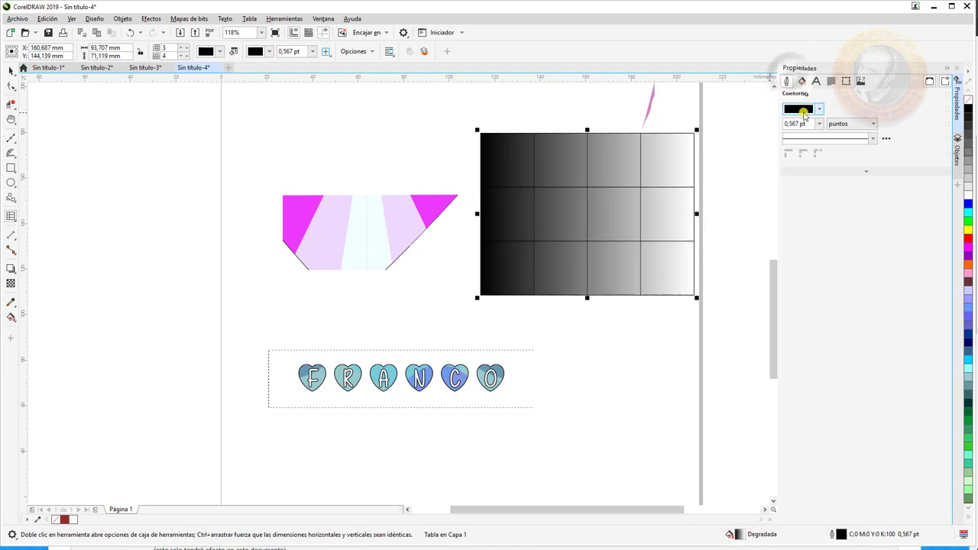
{"action": "left_click", "coordinate": [819, 108]}
{"action": "left_click", "coordinate": [791, 162]}
{"action": "left_click", "coordinate": [827, 368]}
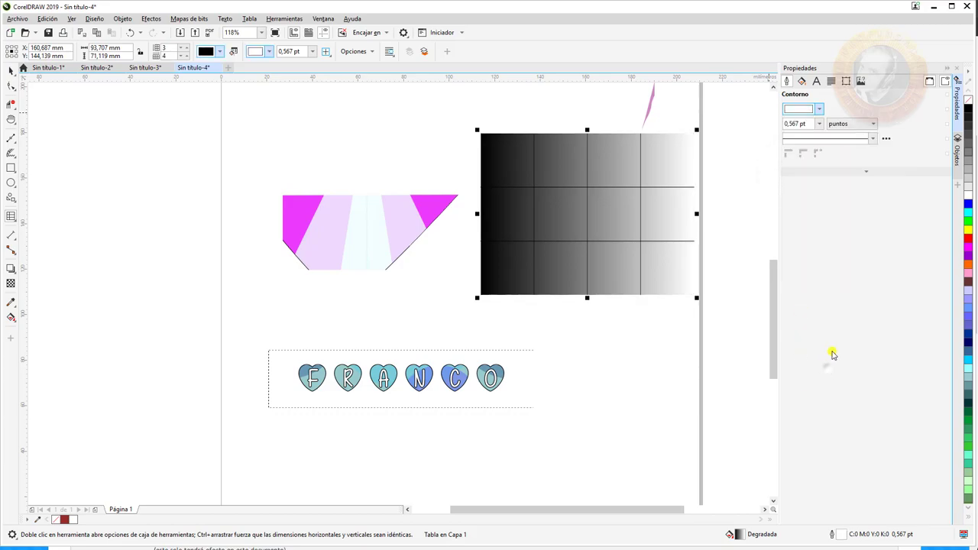
Look over the table's fill and character properties and enter the sample text jhjk in its first cell.
{"action": "left_click", "coordinate": [802, 81]}
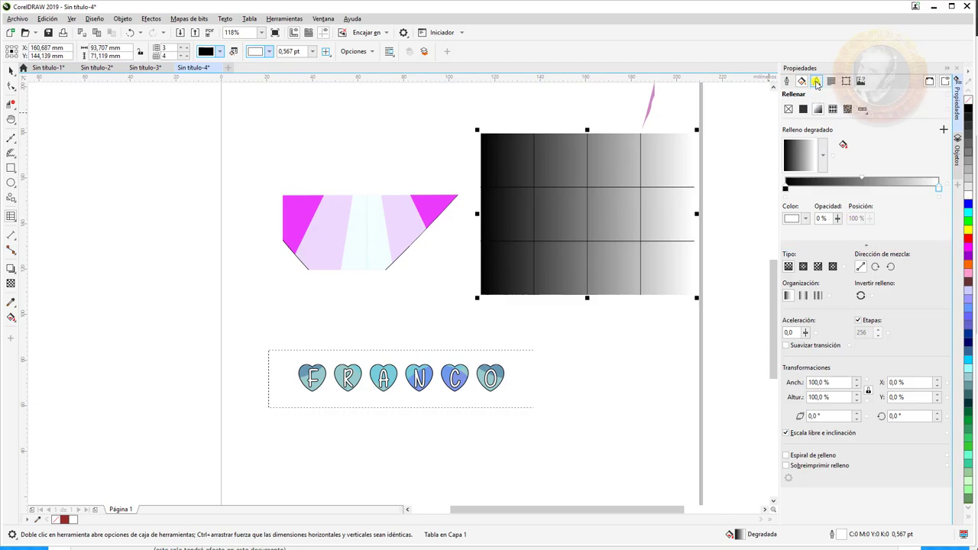
{"action": "left_click", "coordinate": [815, 81]}
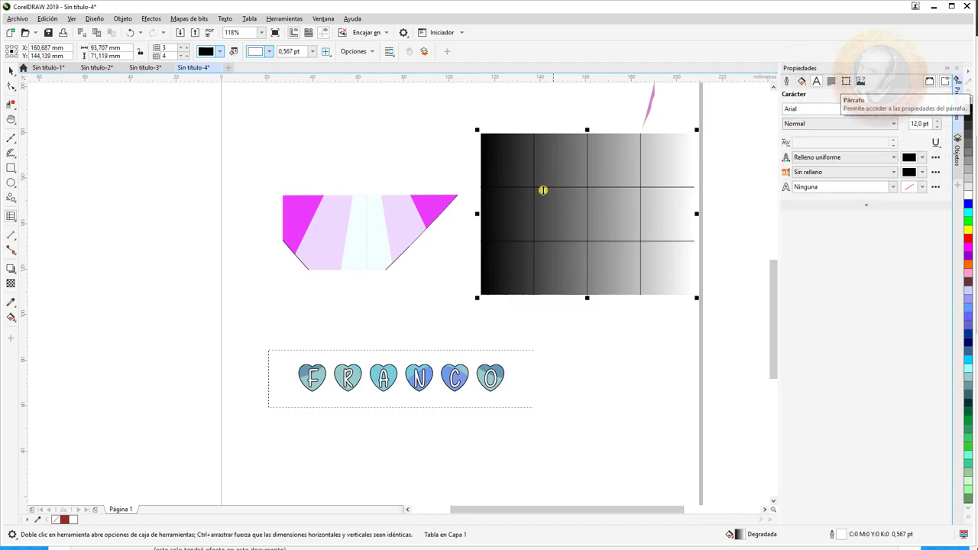
{"action": "left_click", "coordinate": [508, 168]}
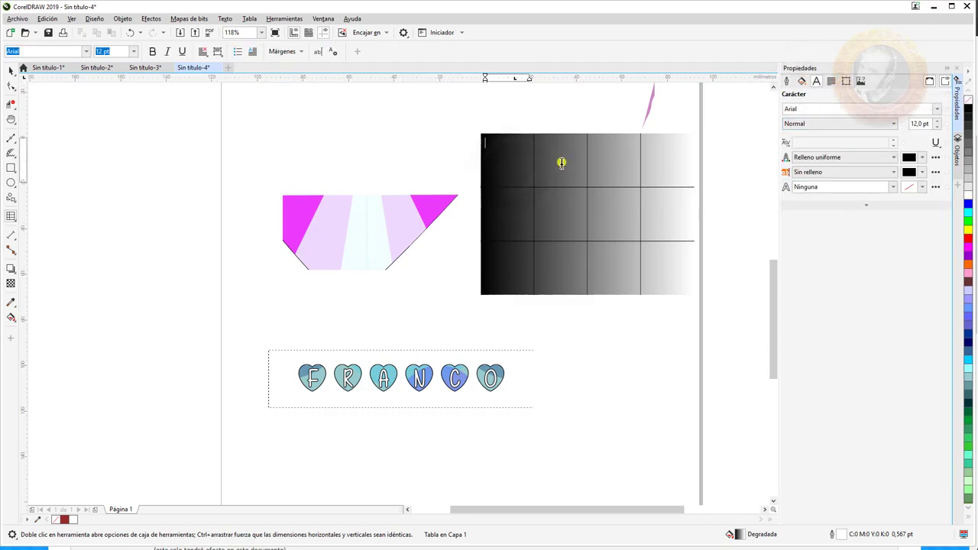
{"action": "left_click", "coordinate": [562, 163]}
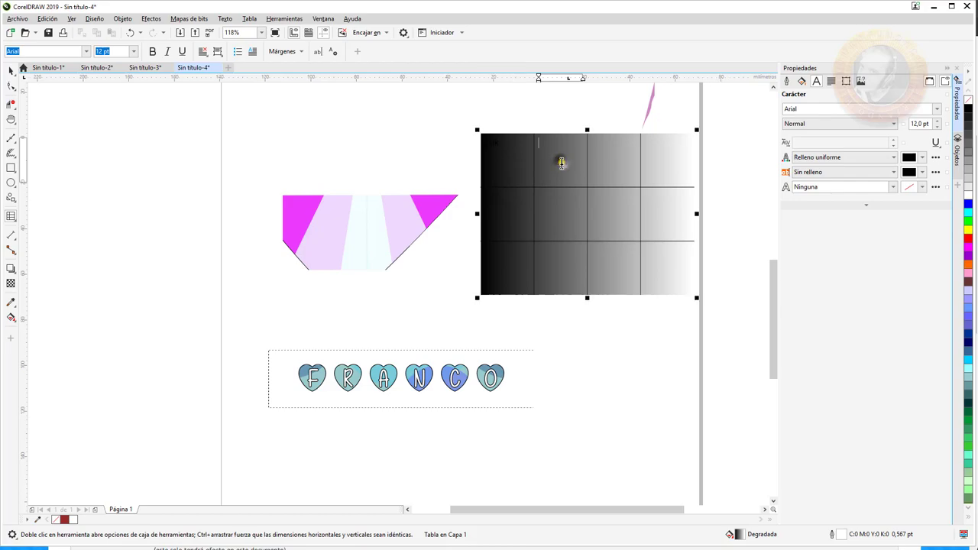
Rotate the table's gradient fill to 337.5° and browse the gradient fill presets, ending with the recent ones.
{"action": "left_click", "coordinate": [801, 81]}
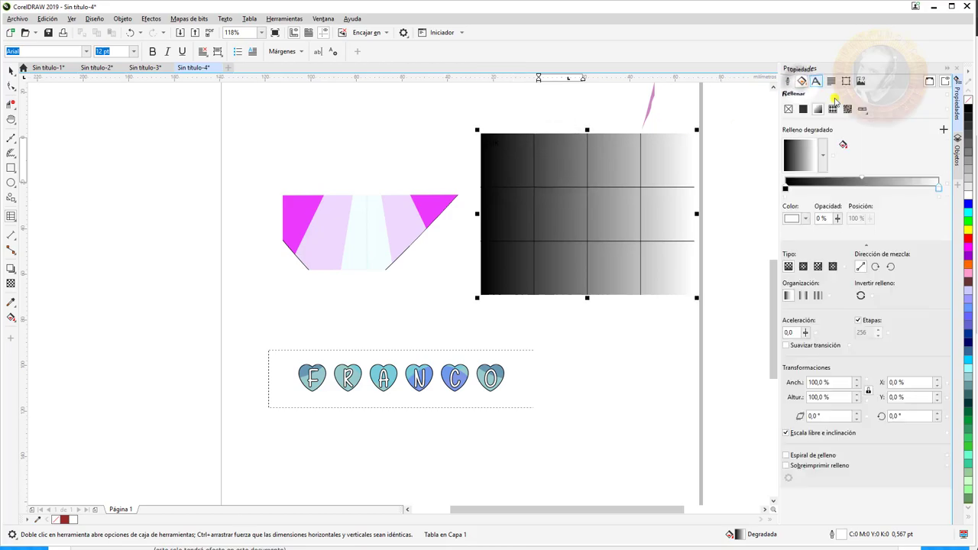
{"action": "left_click", "coordinate": [825, 159]}
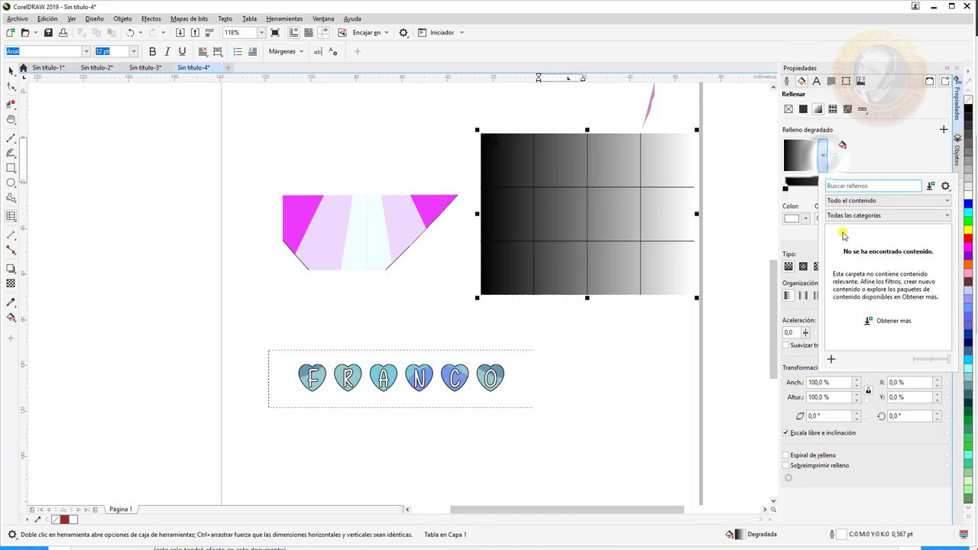
{"action": "left_click", "coordinate": [817, 161]}
{"action": "left_click_drag", "start_coordinate": [819, 157], "coordinate": [814, 164]}
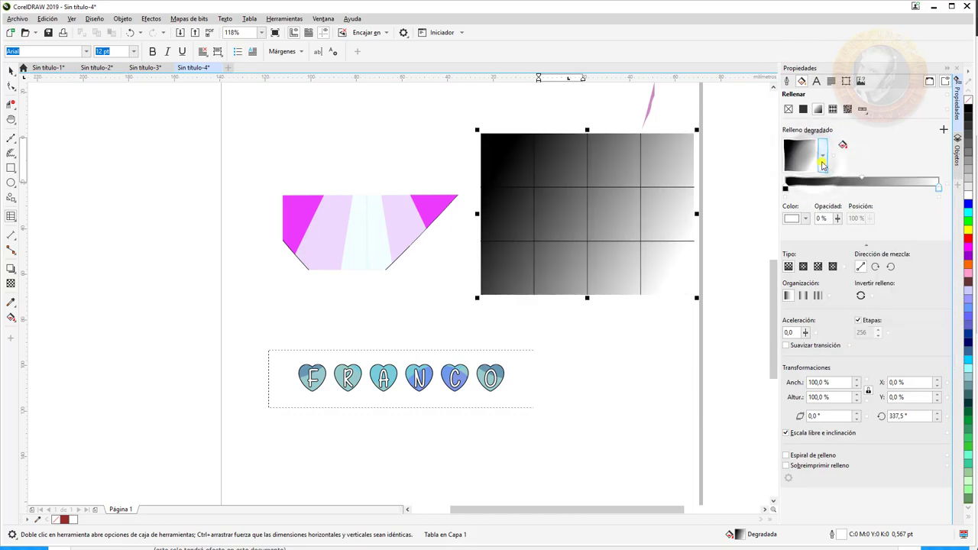
{"action": "left_click", "coordinate": [819, 161]}
{"action": "left_click", "coordinate": [875, 201]}
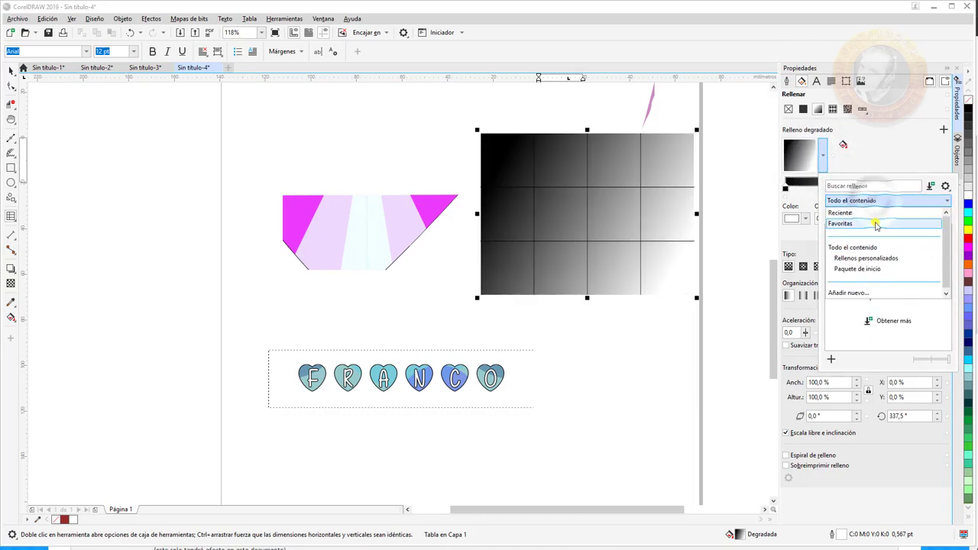
{"action": "left_click", "coordinate": [873, 213]}
{"action": "left_click", "coordinate": [822, 157]}
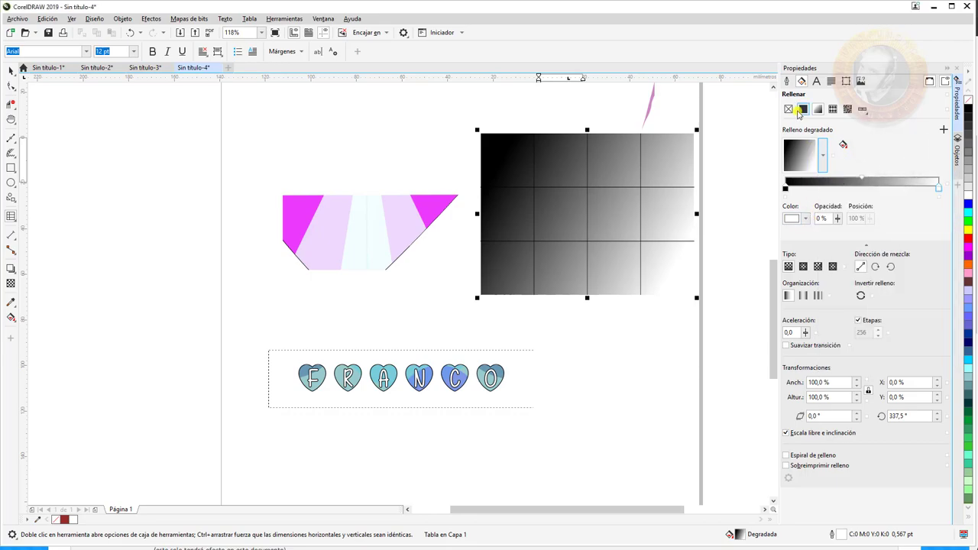
Fill the table with uniform red, C0 M100 Y100 K0, and enter the sample text .mnbkmh in the third cell of its first row.
{"action": "left_click", "coordinate": [802, 108]}
{"action": "left_click", "coordinate": [852, 160]}
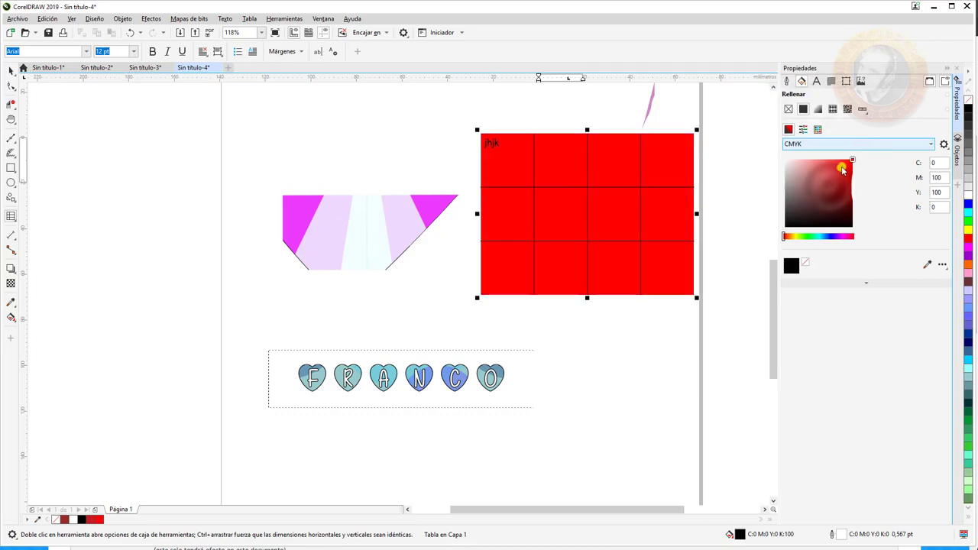
{"action": "left_click_drag", "start_coordinate": [624, 183], "coordinate": [611, 158]}
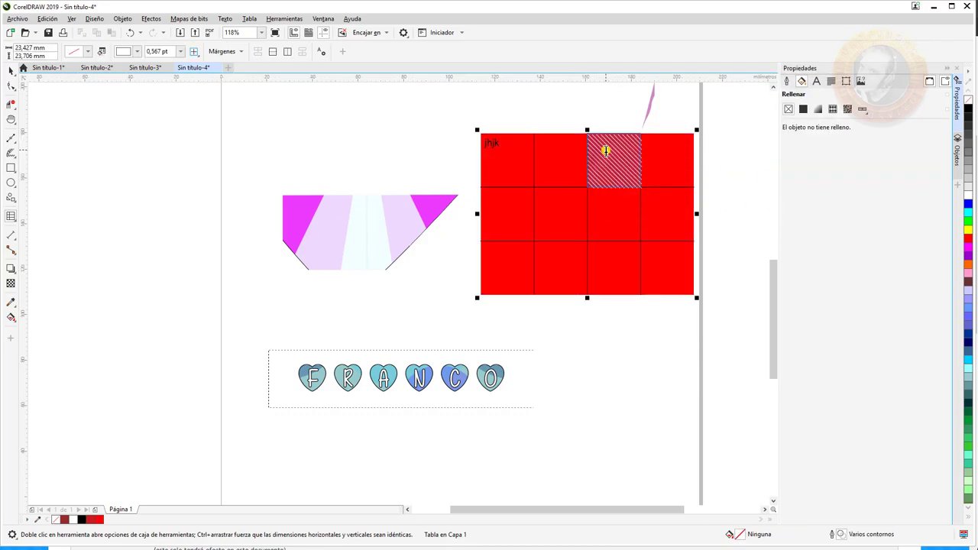
{"action": "left_click", "coordinate": [605, 150]}
{"action": "type", "text": "mnbkmh"}
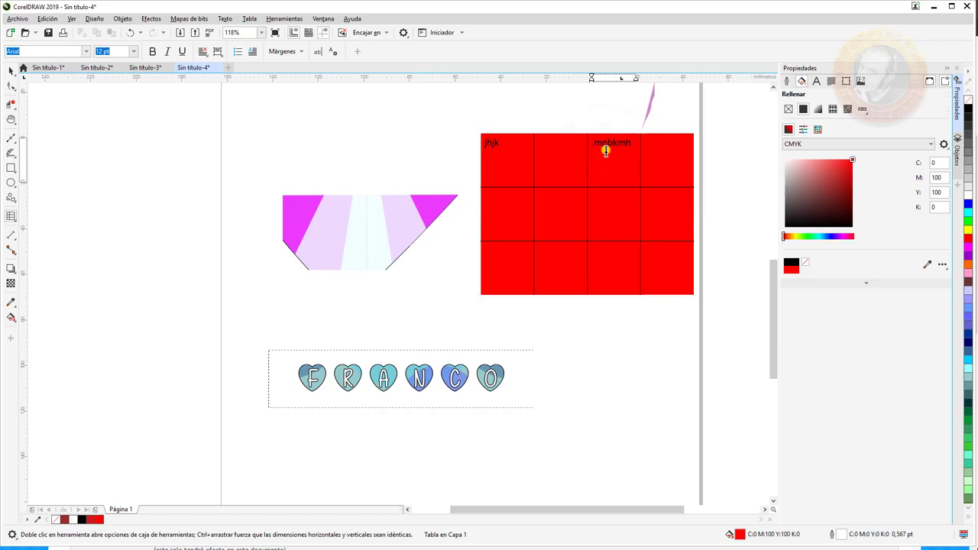
Draw a second table about 92 by 40 mm above the magenta shape and set it to 4 rows and 7 columns.
{"action": "left_click", "coordinate": [12, 215]}
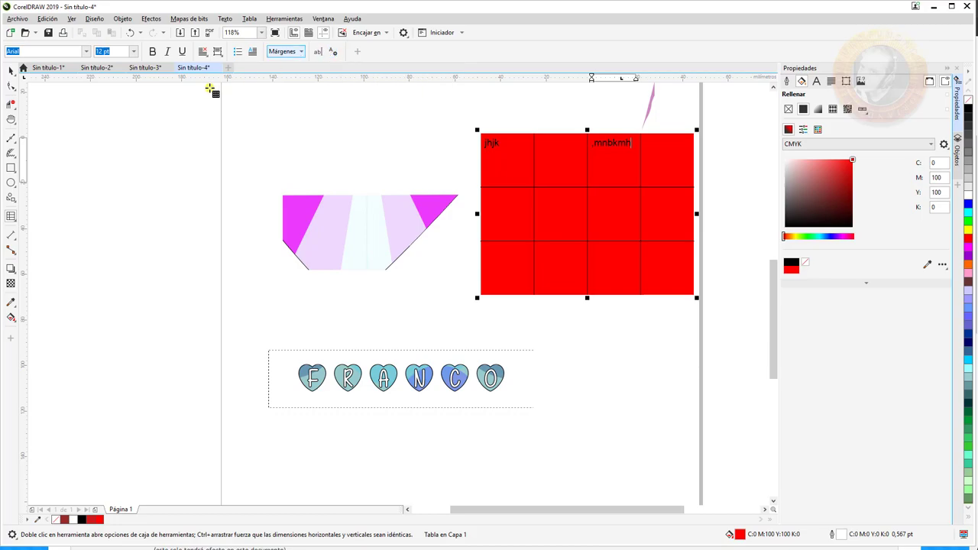
{"action": "left_click_drag", "start_coordinate": [183, 95], "coordinate": [393, 187]}
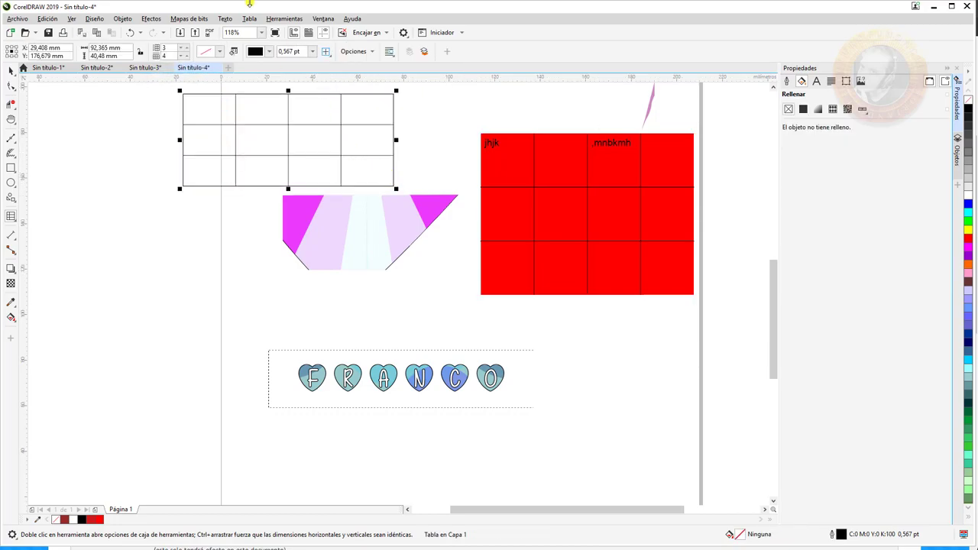
{"action": "left_click", "coordinate": [187, 55]}
{"action": "left_click", "coordinate": [186, 55]}
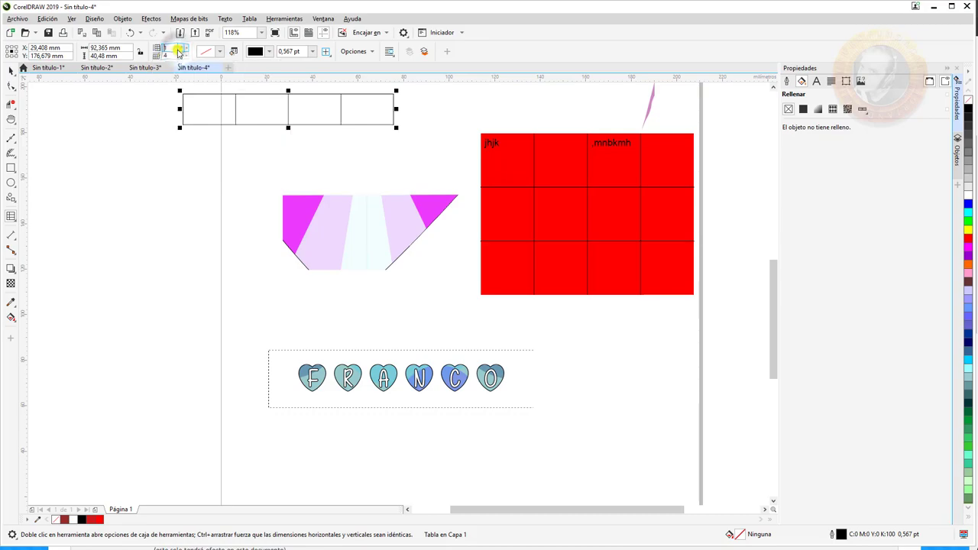
{"action": "left_click", "coordinate": [183, 46]}
{"action": "left_click", "coordinate": [183, 47]}
{"action": "left_click", "coordinate": [183, 46]}
{"action": "left_click", "coordinate": [184, 55]}
{"action": "left_click", "coordinate": [184, 55]}
{"action": "left_click", "coordinate": [184, 55]}
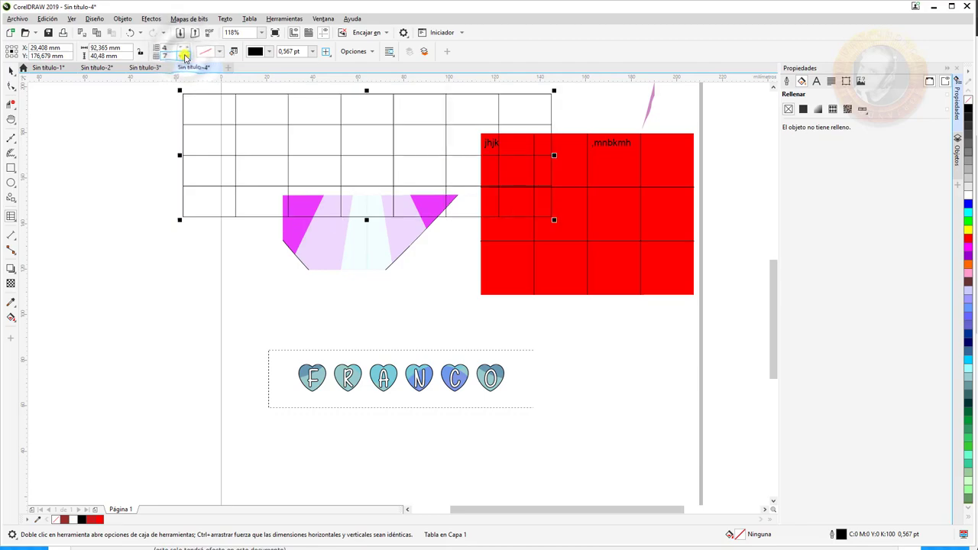
Set the outer border colour of the second table to light red, C0 M69 Y69 K7.
{"action": "left_click", "coordinate": [270, 51]}
{"action": "left_click", "coordinate": [269, 51]}
{"action": "left_click", "coordinate": [270, 51]}
{"action": "left_click", "coordinate": [269, 51]}
{"action": "left_click", "coordinate": [267, 52]}
{"action": "left_click", "coordinate": [267, 51]}
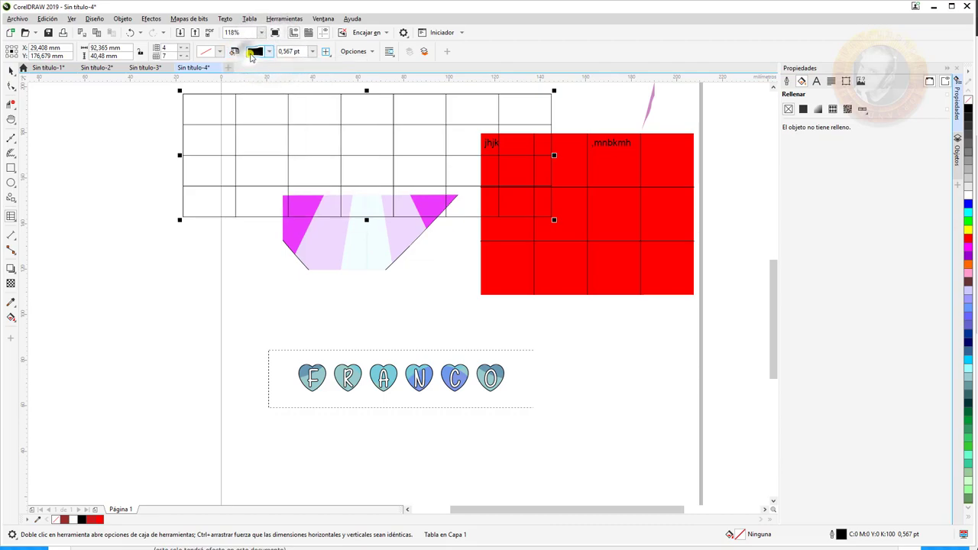
{"action": "left_click", "coordinate": [268, 51]}
{"action": "left_click", "coordinate": [304, 109]}
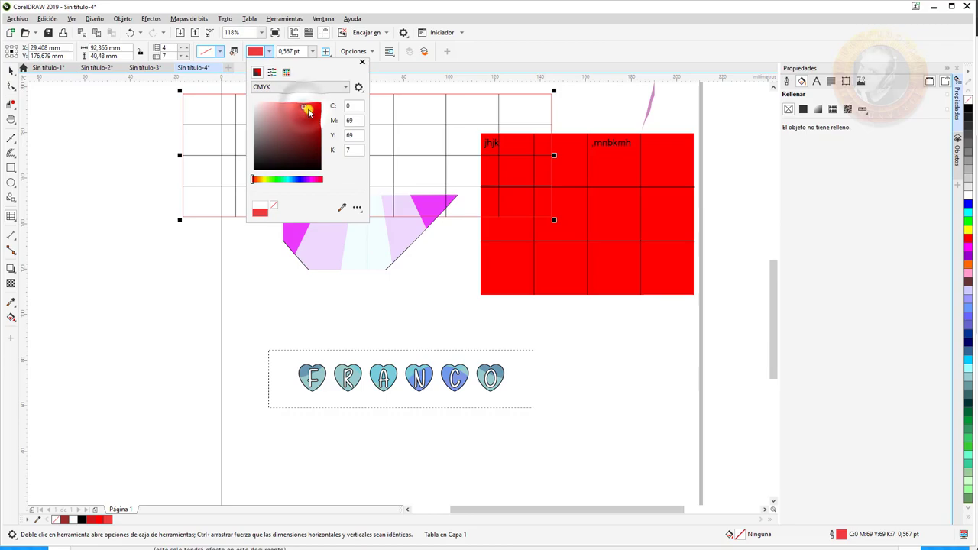
Colour all borders of the second table C0 M58 Y58 K17 and look over the table's cell options.
{"action": "left_click", "coordinate": [327, 54]}
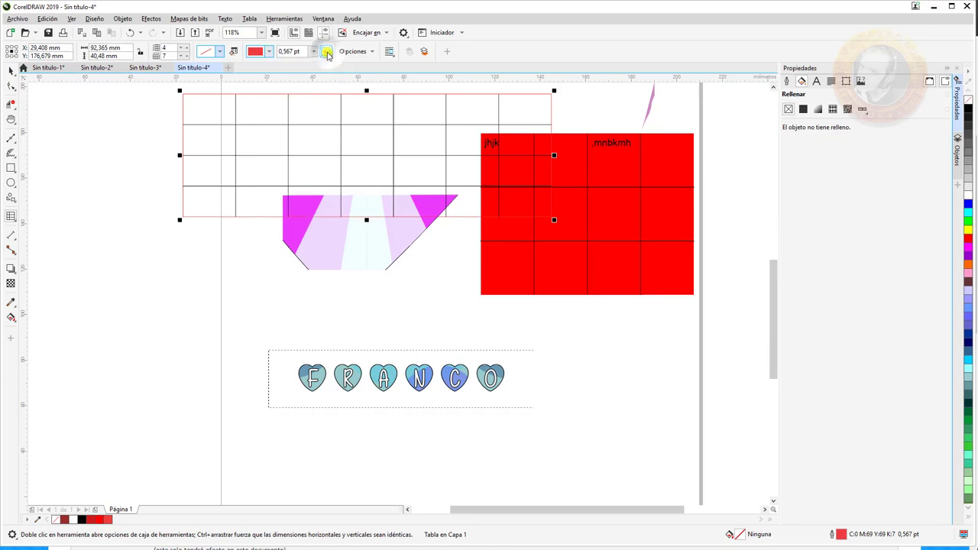
{"action": "left_click", "coordinate": [328, 53]}
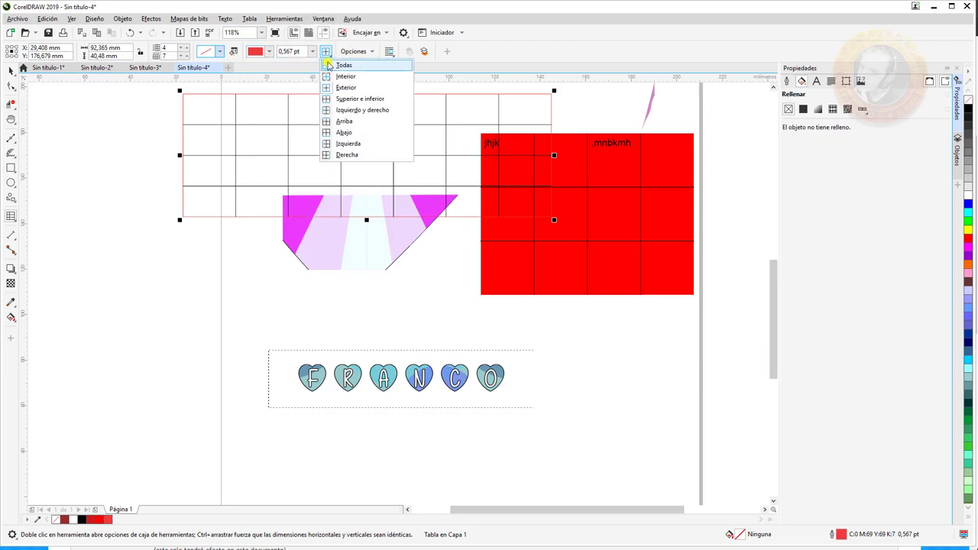
{"action": "left_click", "coordinate": [330, 65]}
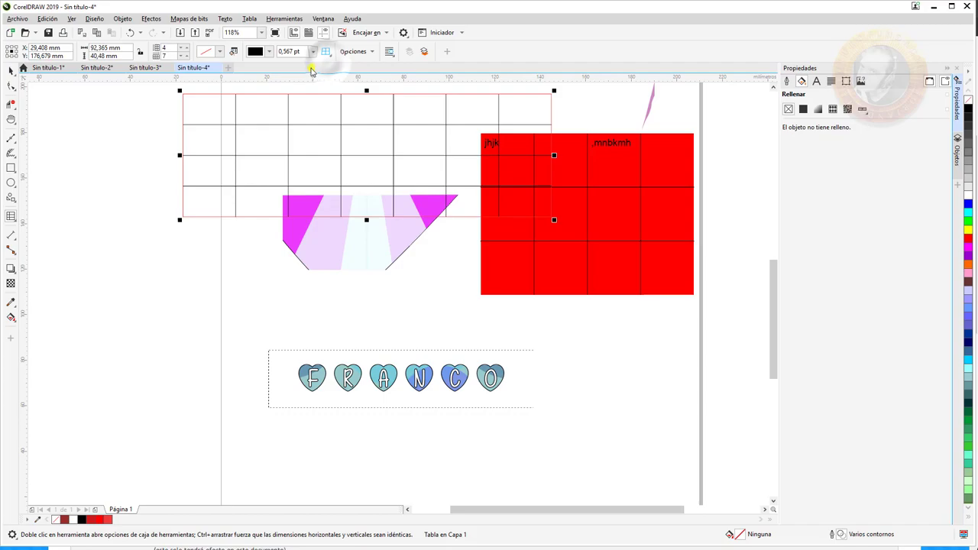
{"action": "left_click", "coordinate": [268, 55]}
{"action": "left_click", "coordinate": [300, 113]}
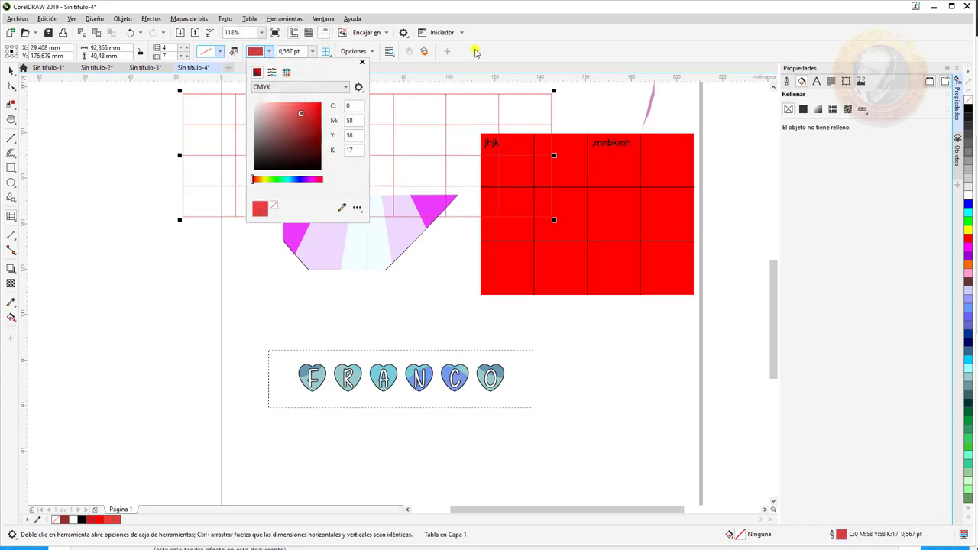
{"action": "left_click", "coordinate": [366, 51]}
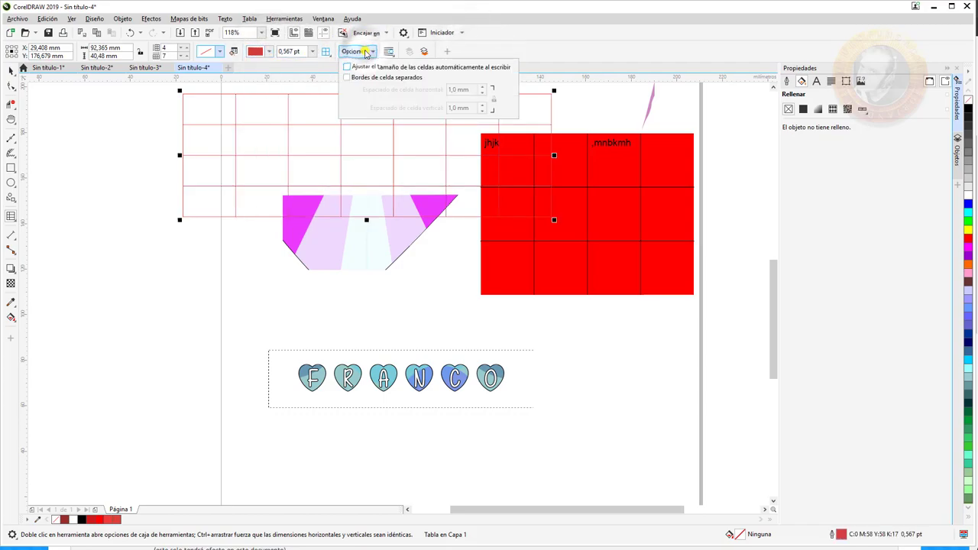
Try a black-to-white gradient fill on the second table and browse the fill presets across all content and categories.
{"action": "left_click", "coordinate": [817, 109]}
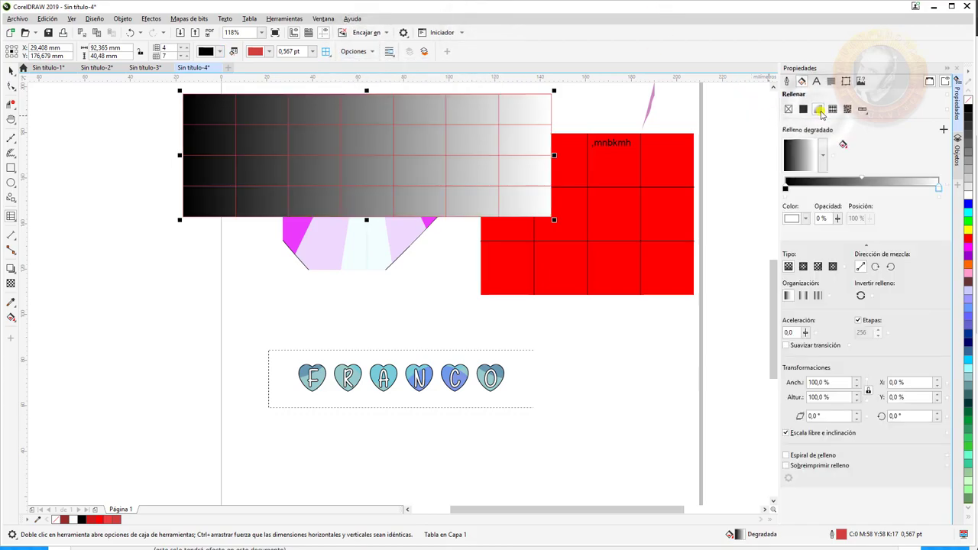
{"action": "left_click", "coordinate": [822, 160]}
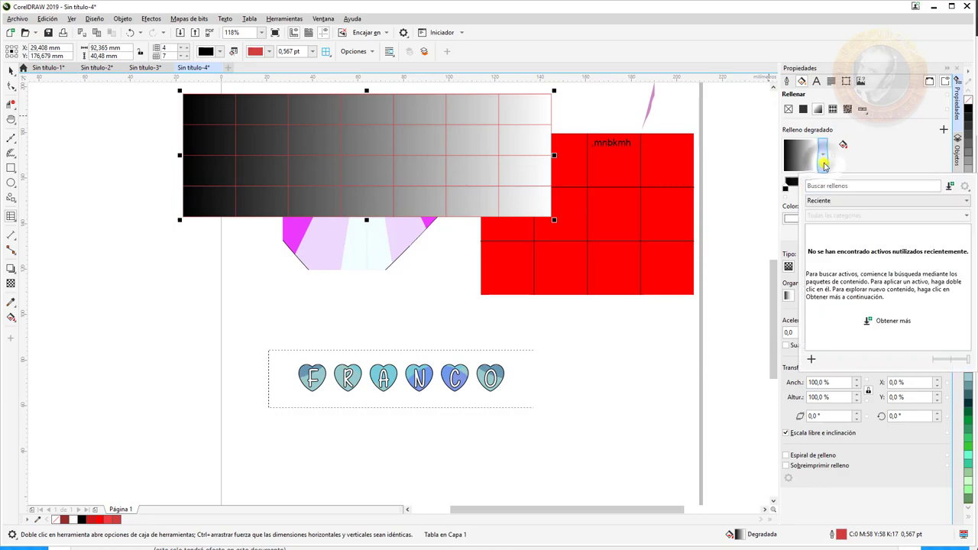
{"action": "left_click", "coordinate": [964, 199]}
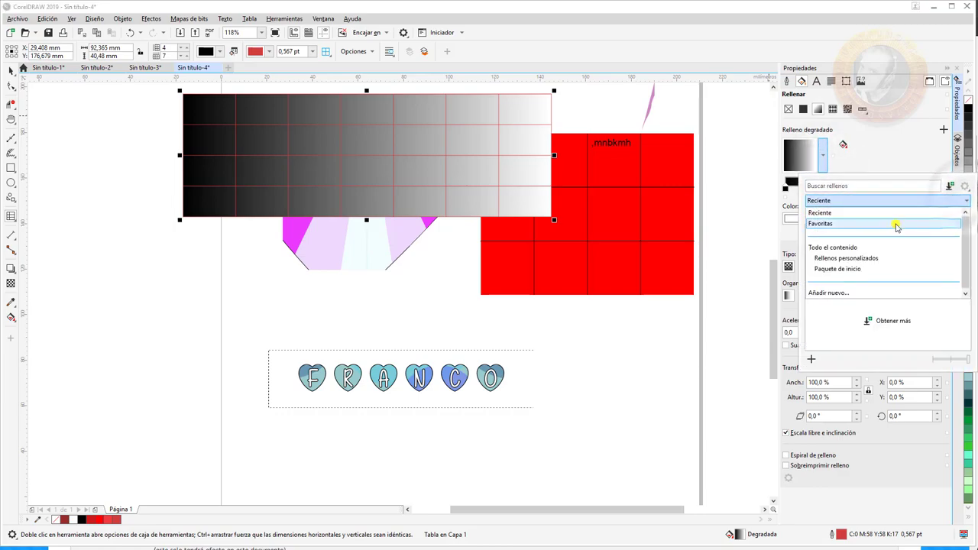
{"action": "left_click", "coordinate": [879, 248]}
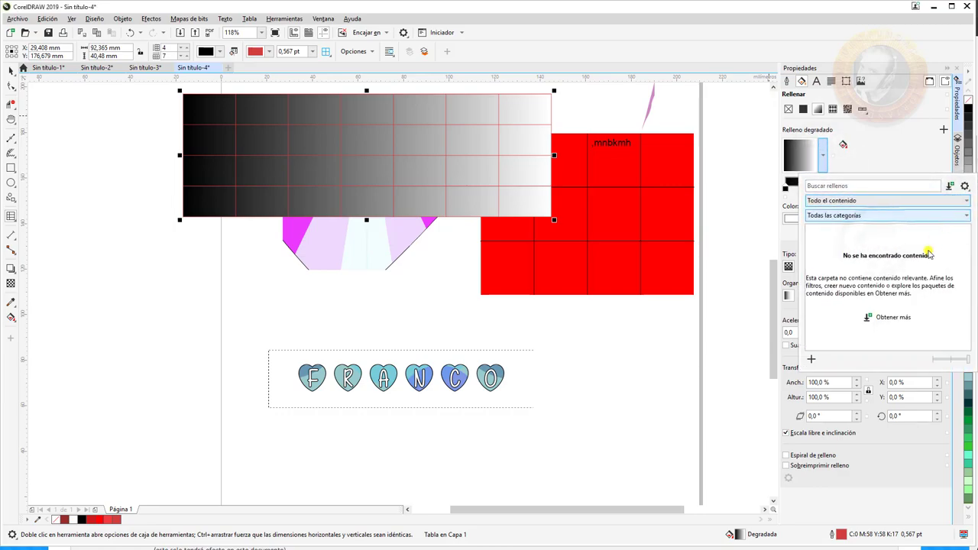
{"action": "left_click", "coordinate": [926, 215]}
{"action": "left_click", "coordinate": [926, 215]}
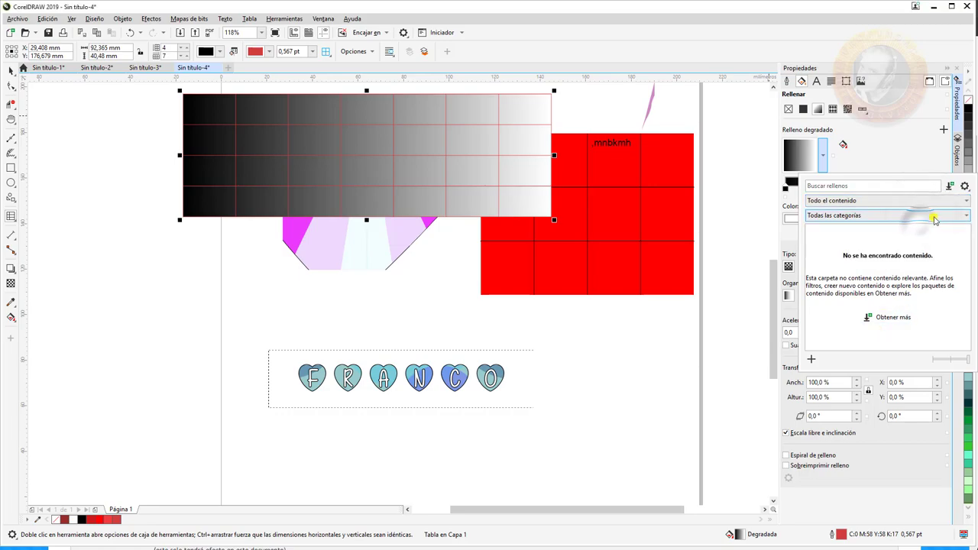
{"action": "left_click", "coordinate": [916, 169]}
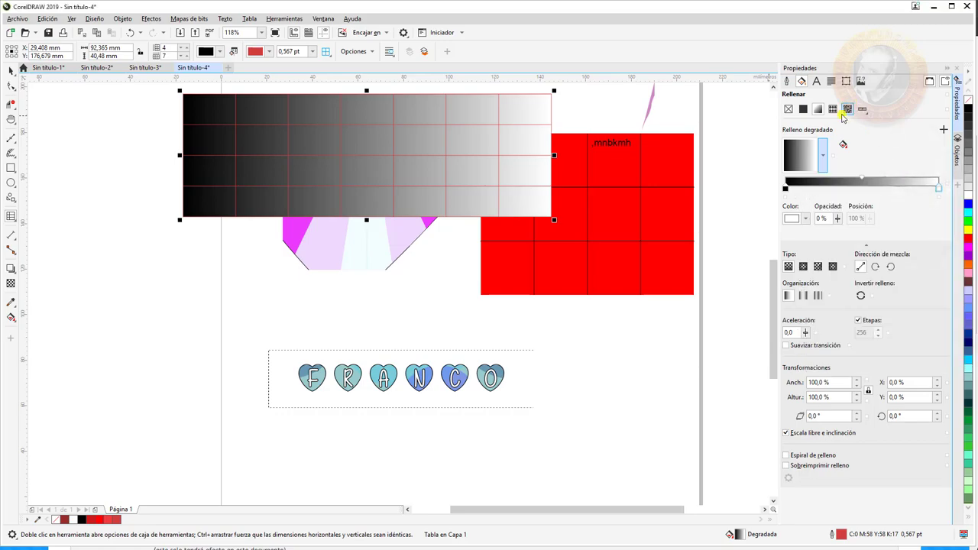
Fill the second table with the default vector pattern of overlapping blue circles.
{"action": "left_click", "coordinate": [833, 108]}
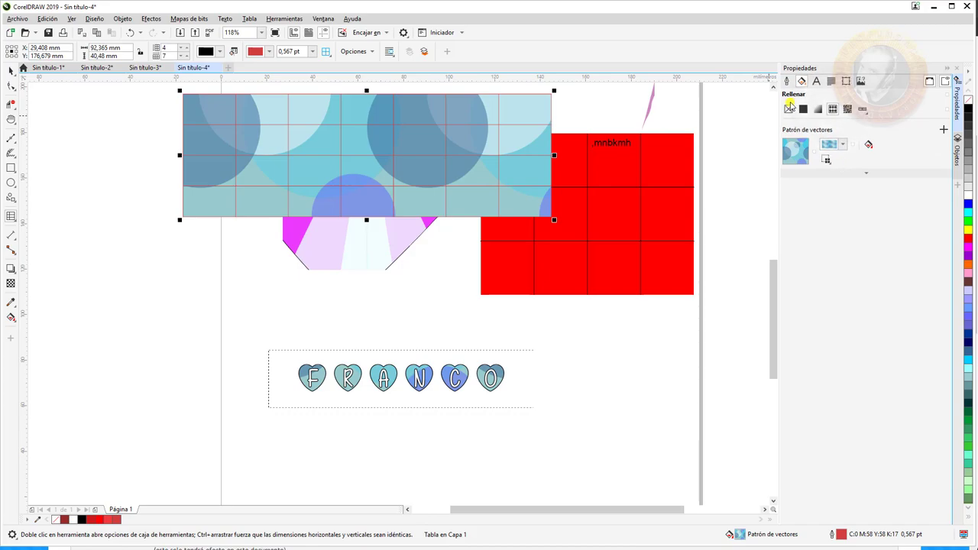